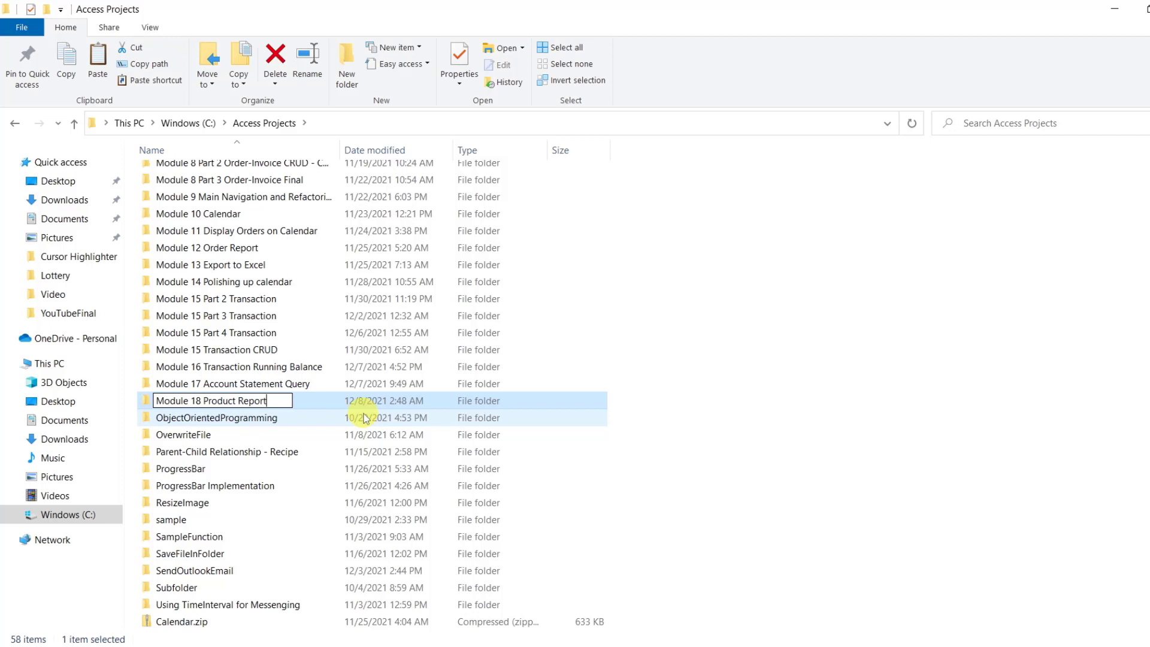
Name the folder "Module 18 Product Report" and open the CMS.accdb database inside it
key(Return)
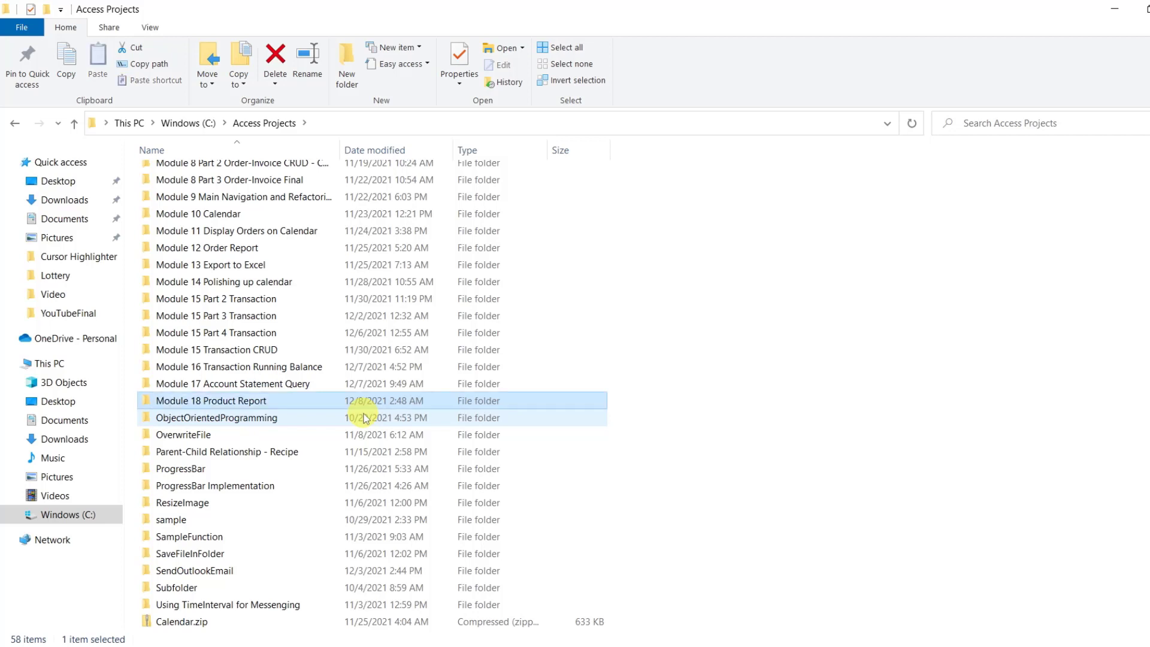
double_click(321, 401)
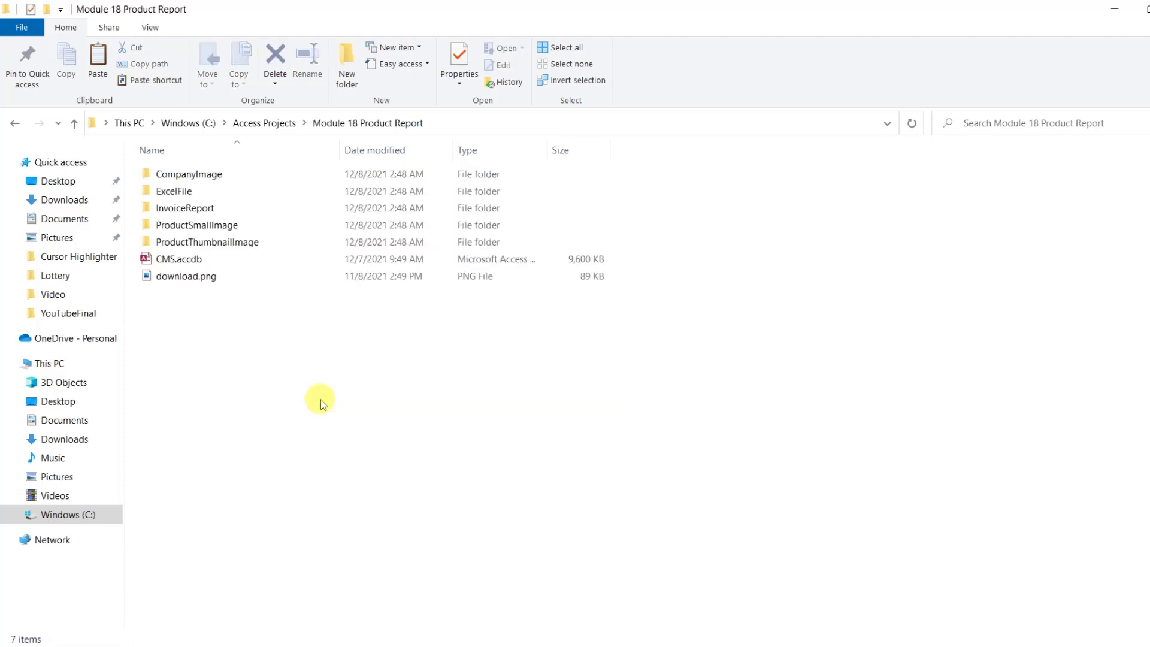
double_click(207, 256)
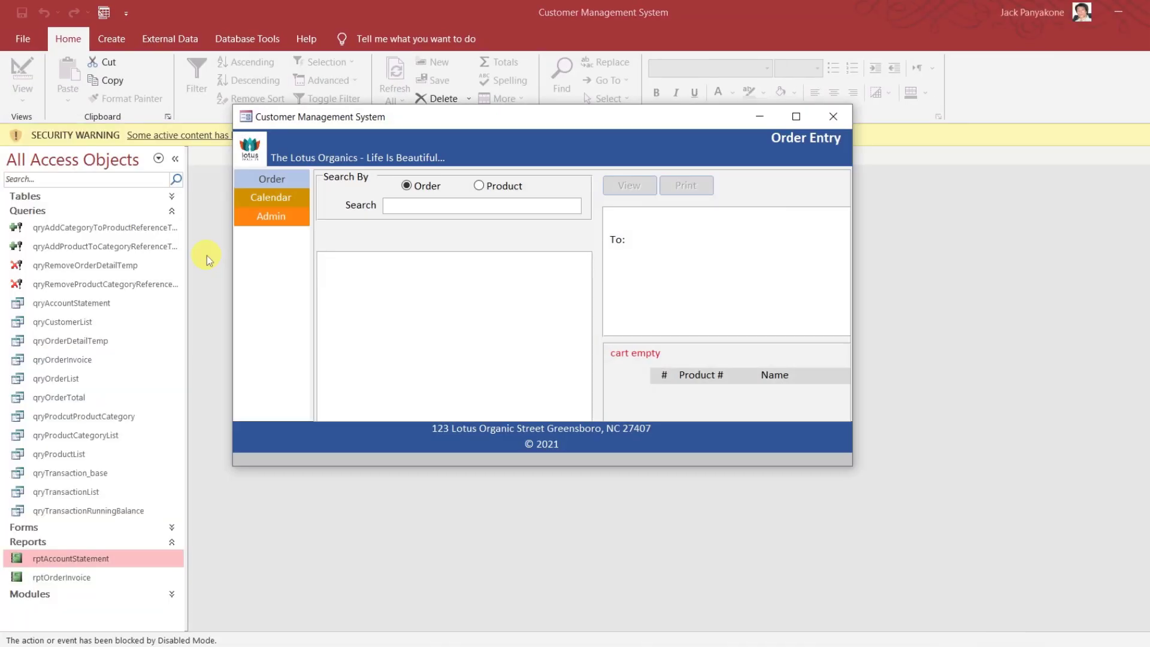
Enable the blocked active content in CMS.accdb, closing the startup form, and reopen the database from its folder
click(832, 118)
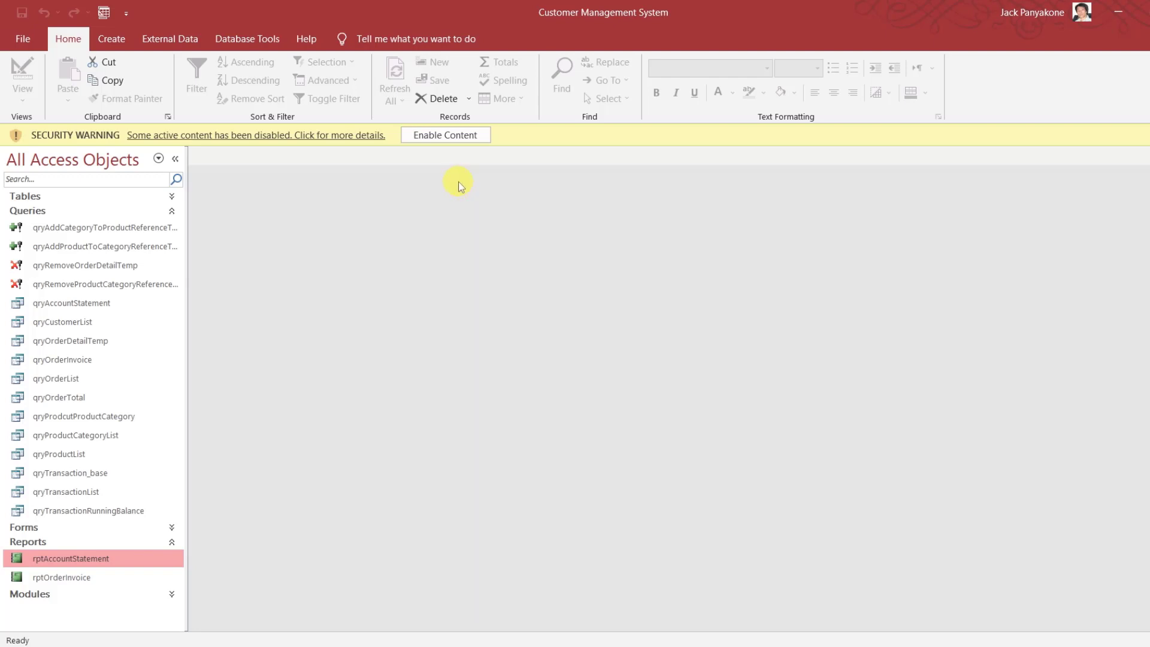
click(444, 134)
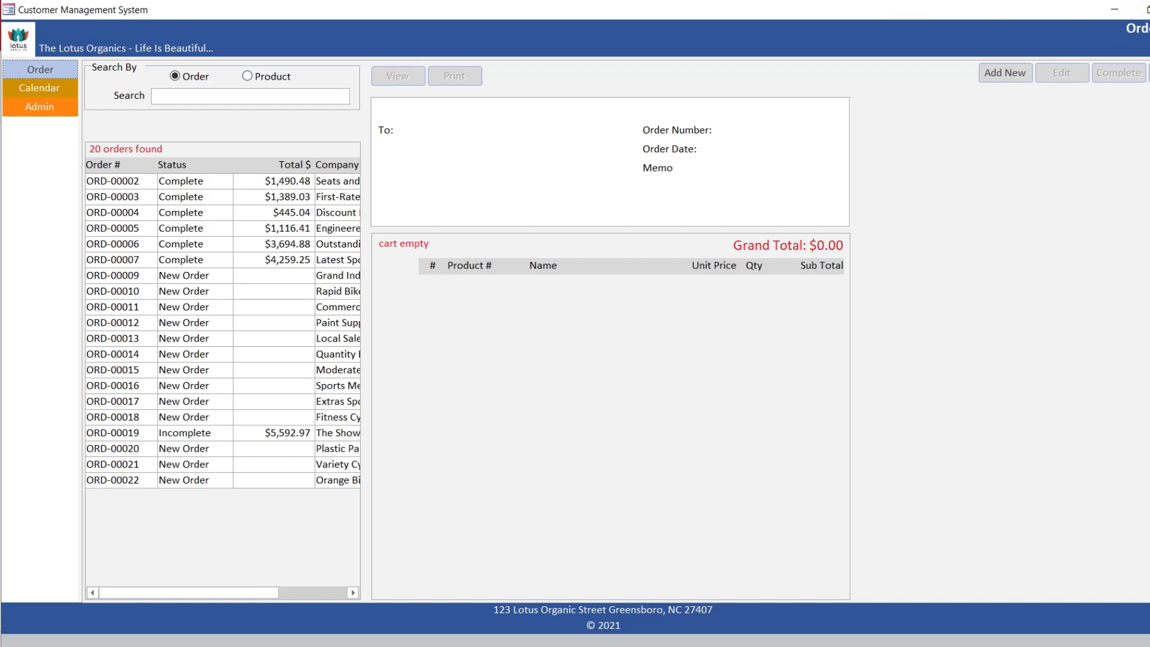
click(1149, 9)
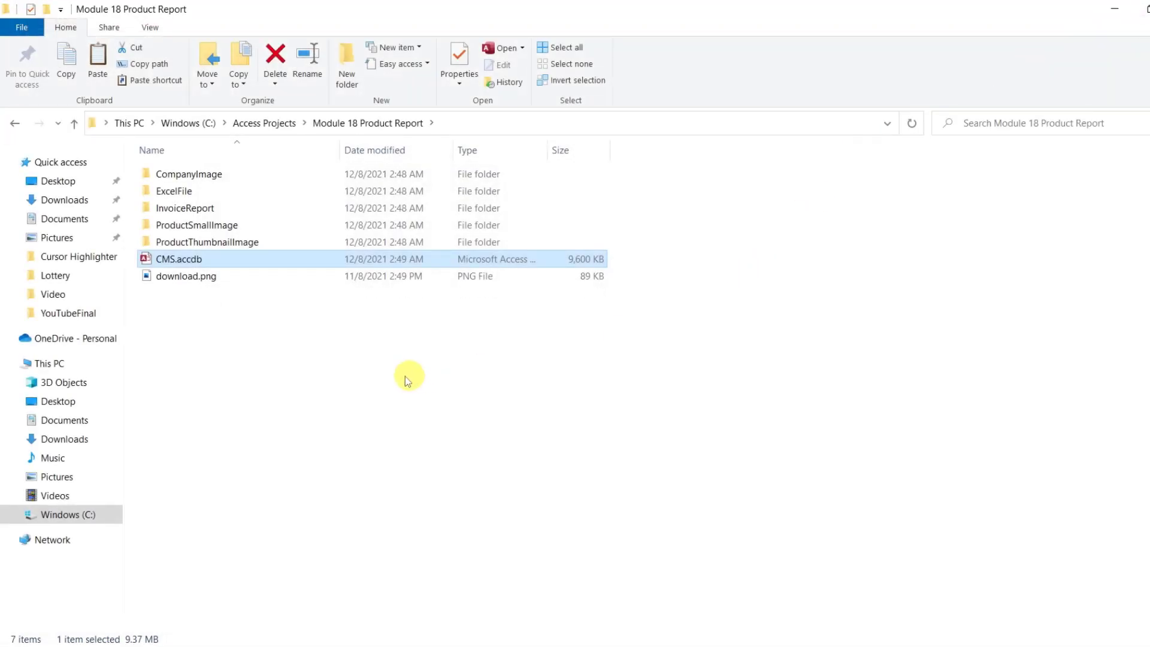
double_click(200, 261)
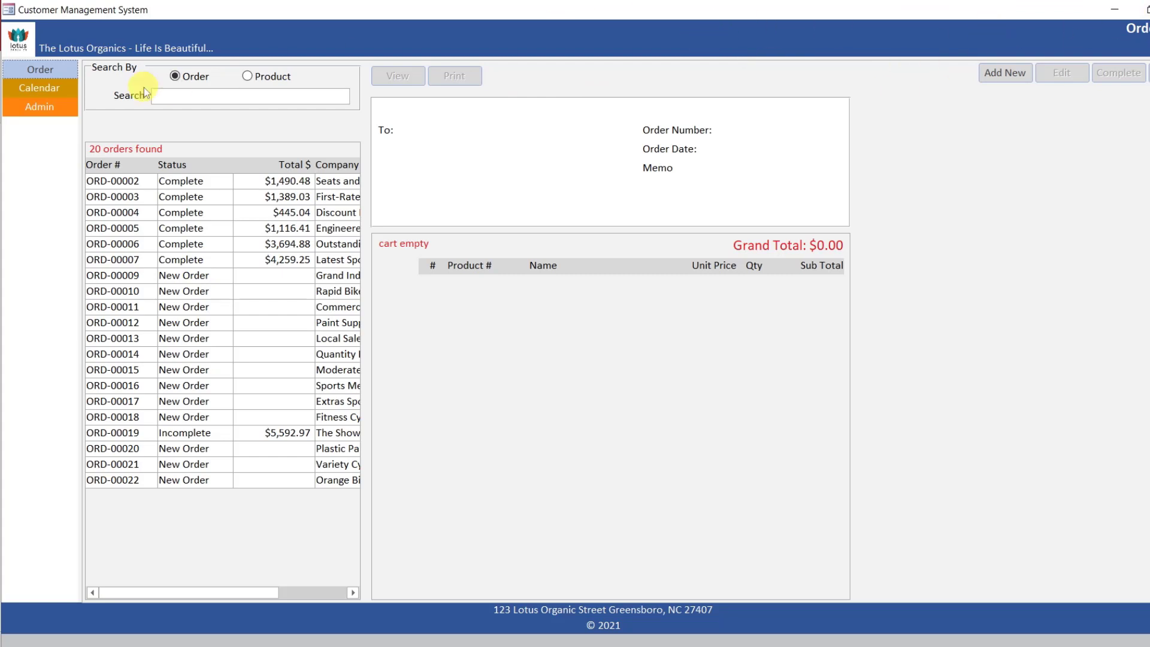
In the Admin section, review the account details of the consecutive transactions starting with the Seats and Saddles Company one
click(47, 112)
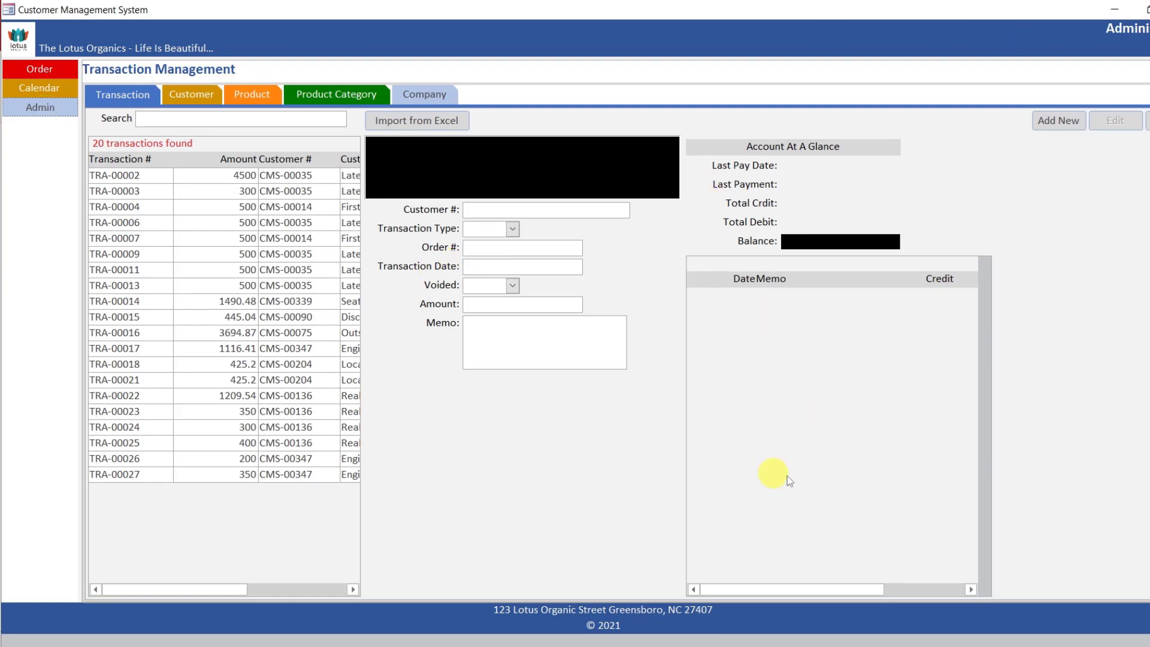
click(248, 304)
double_click(247, 304)
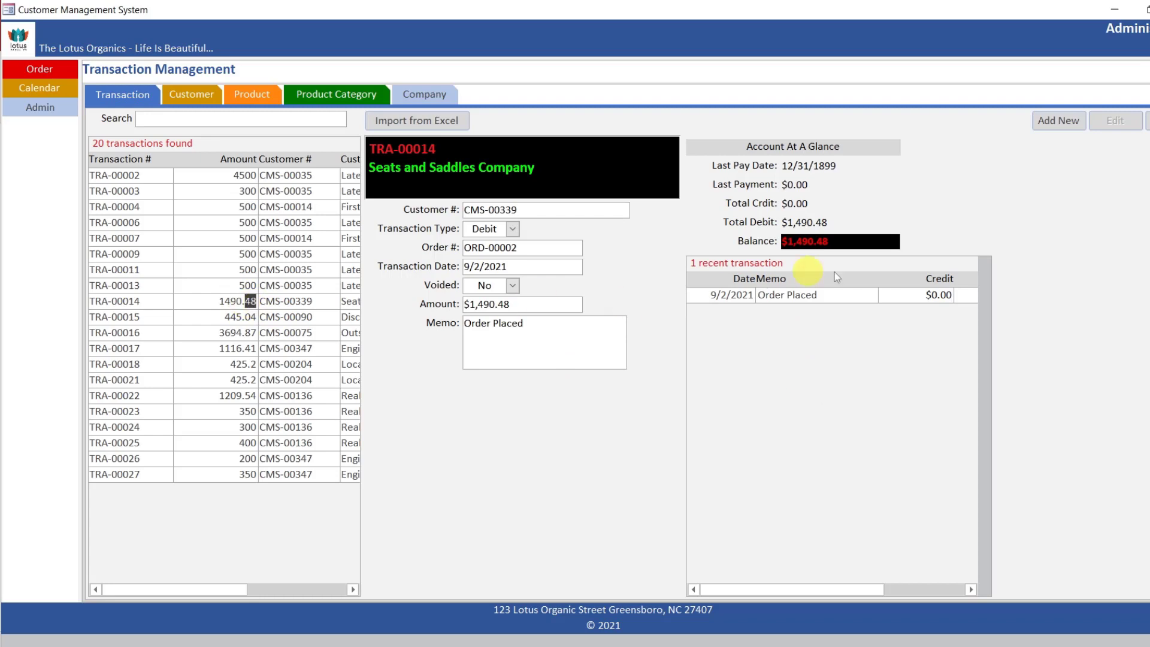
click(242, 319)
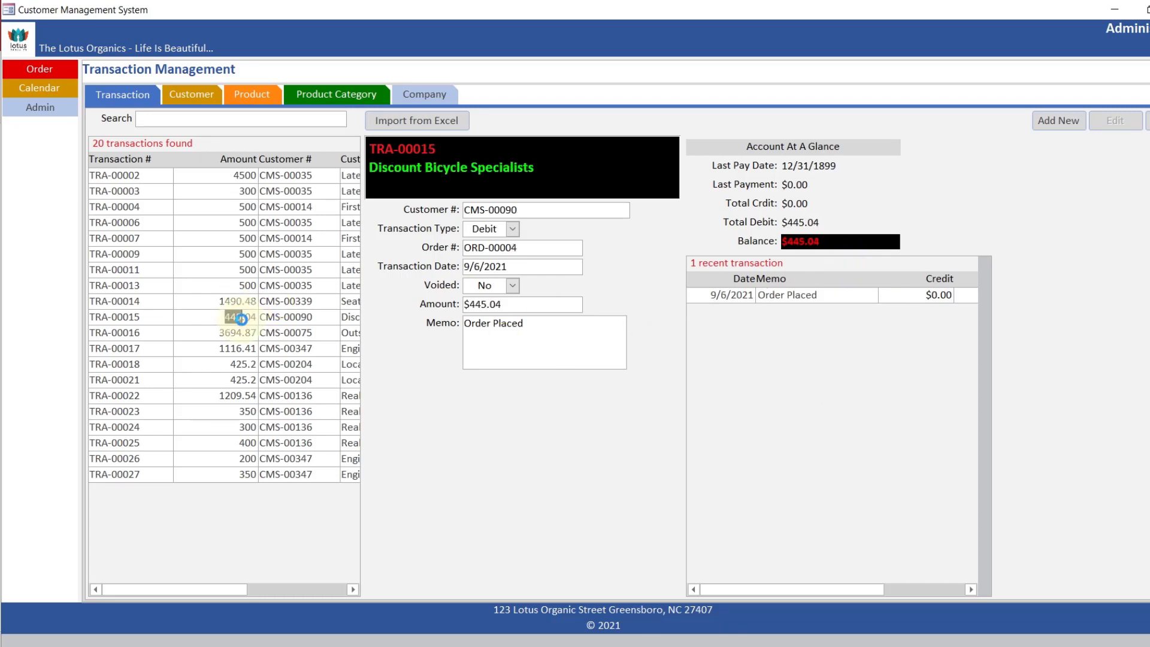
double_click(237, 334)
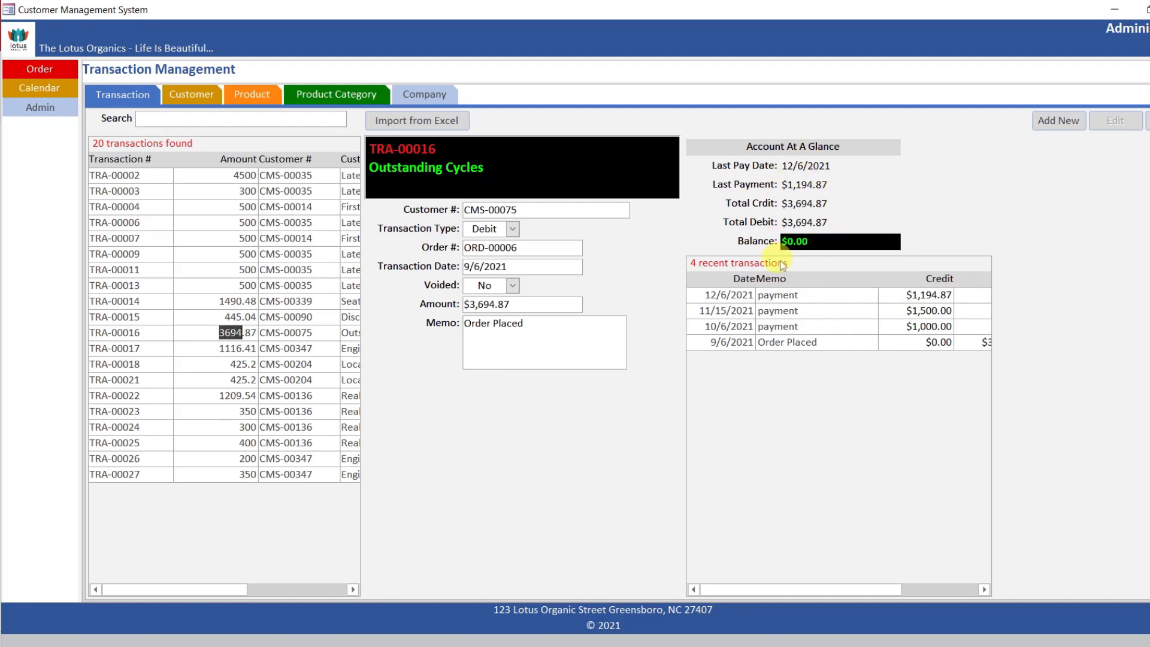
drag(885, 591, 838, 596)
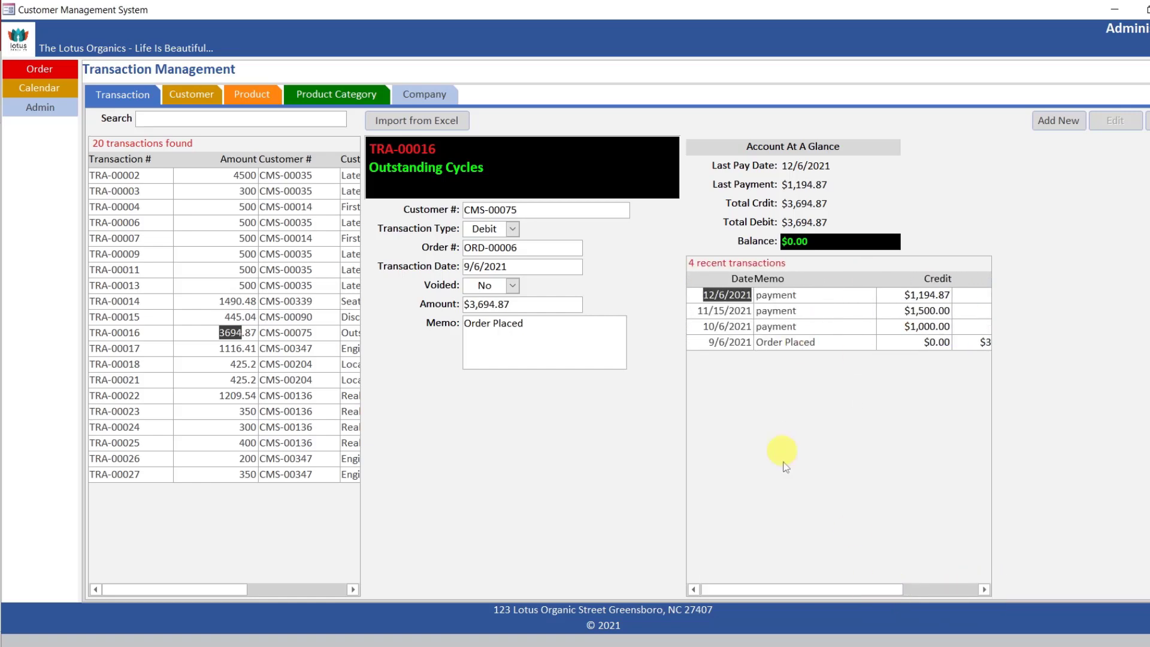
click(252, 346)
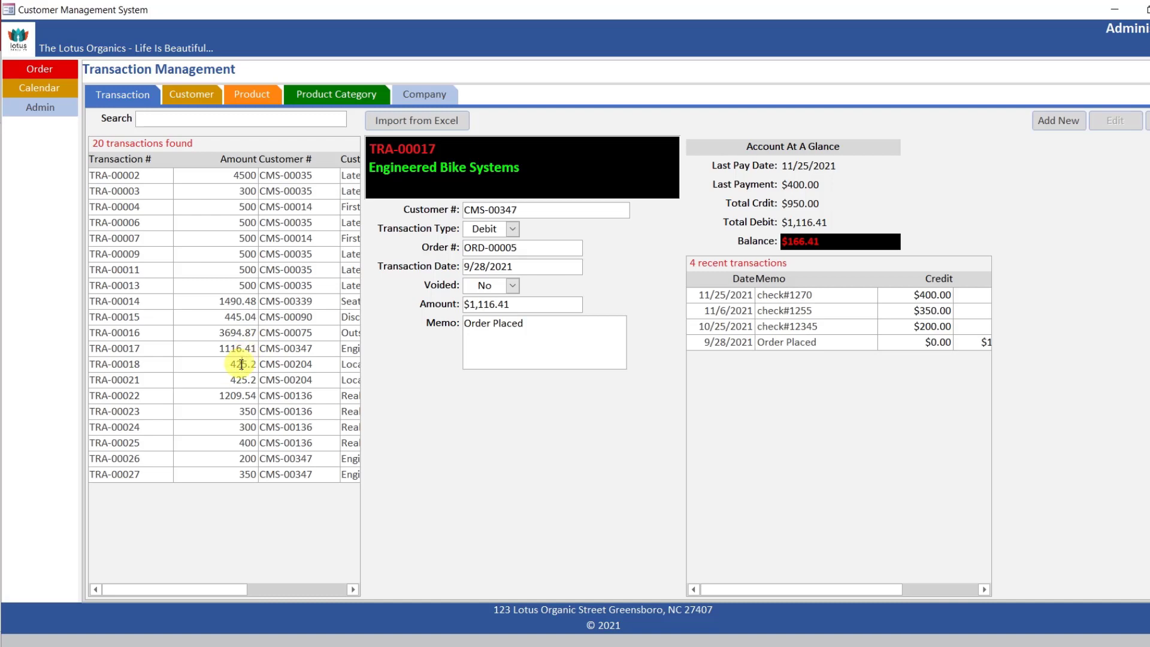
double_click(239, 364)
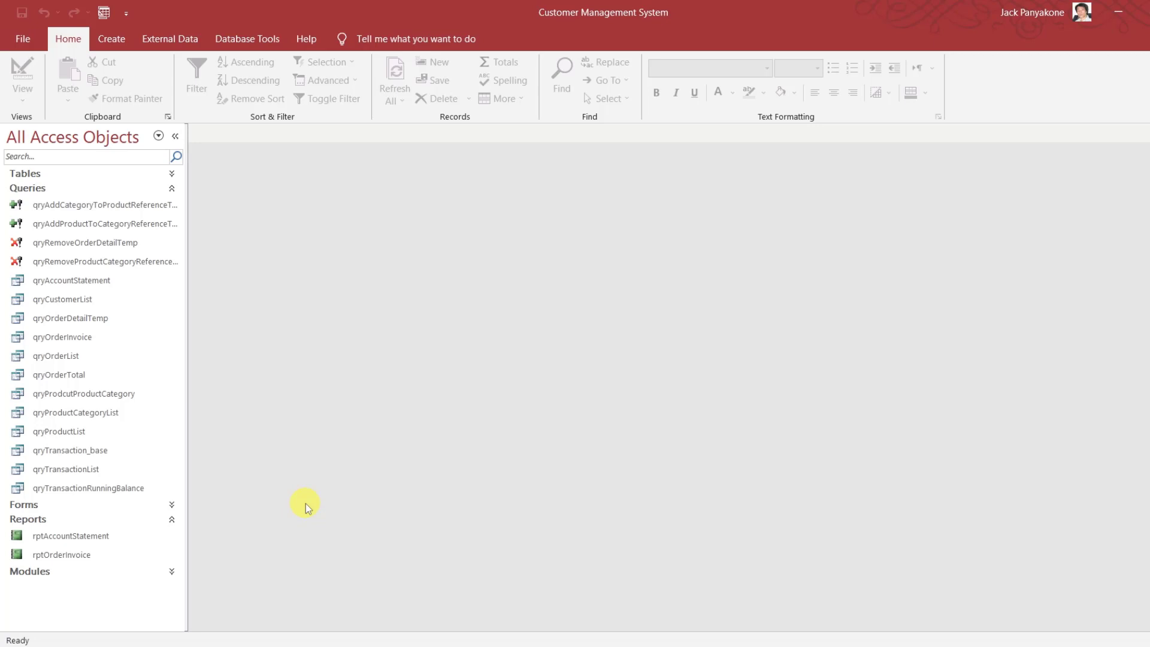
Duplicate the rptOrderInvoice report under the name rptProductByCategory
click(62, 556)
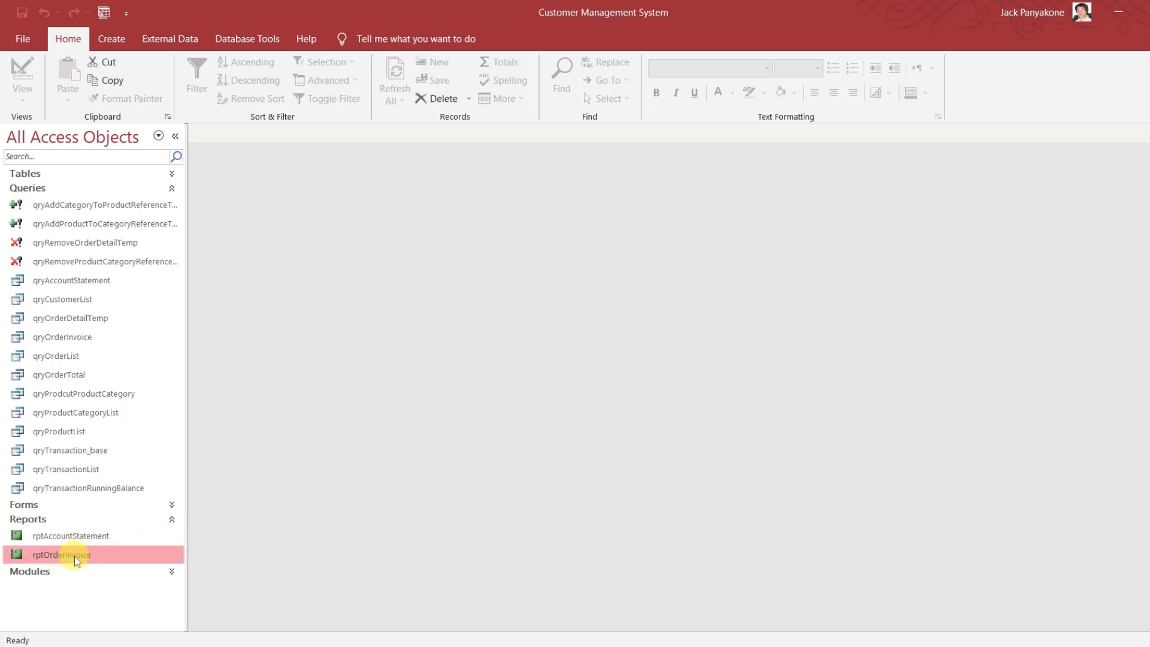
key(ctrl+c)
key(ctrl+v)
text(r)
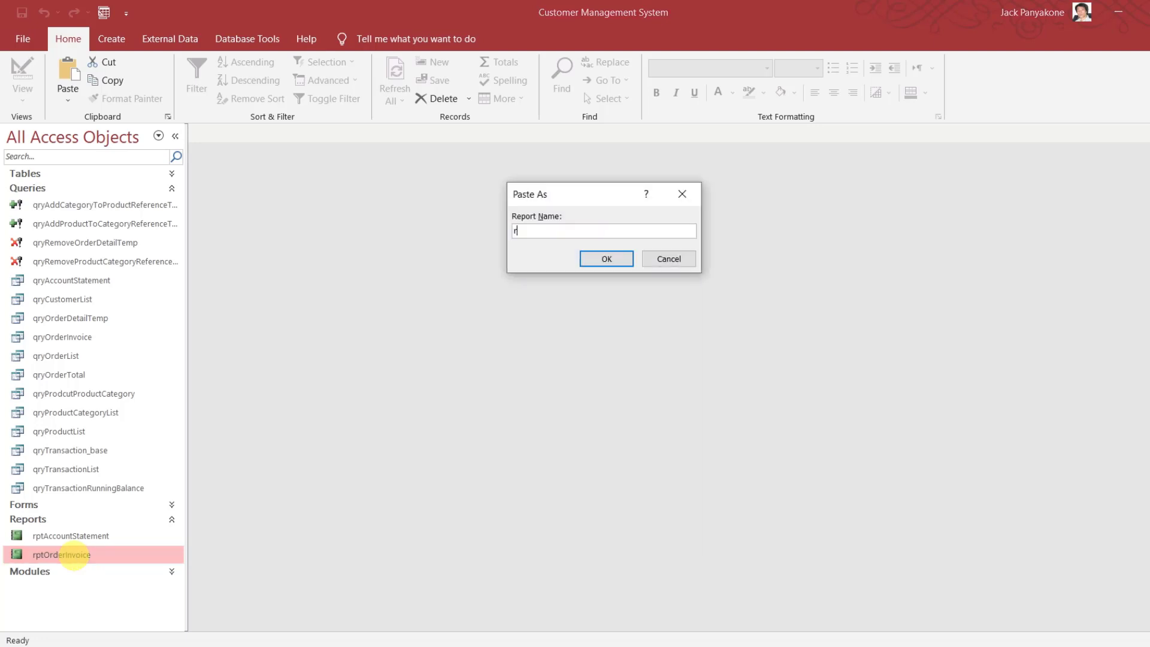
text(ptProductByCategory)
key(Return)
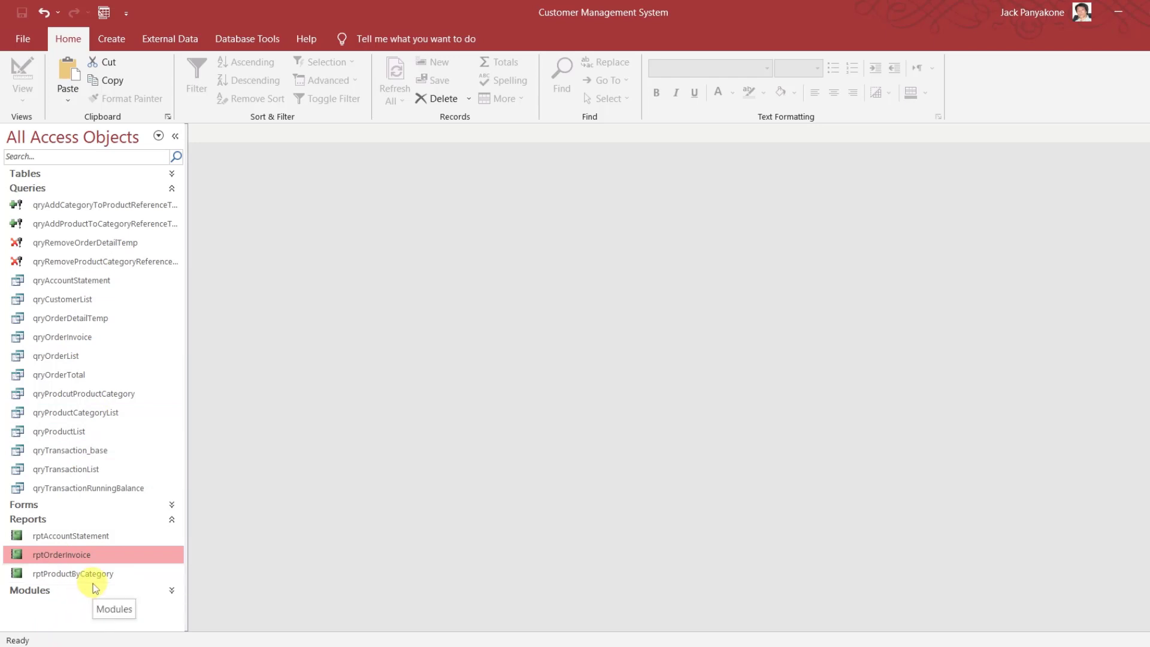
Examine the columns of the qryProductList query, including the full SearchText contents, and close it without saving the layout
click(173, 190)
click(172, 191)
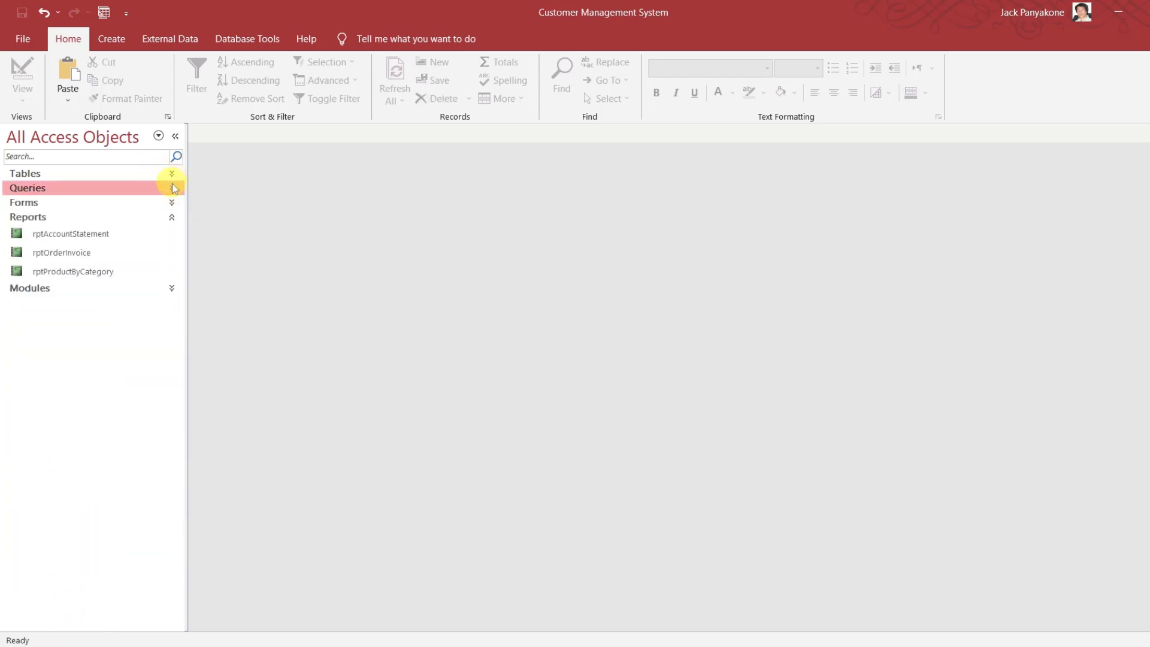
click(172, 190)
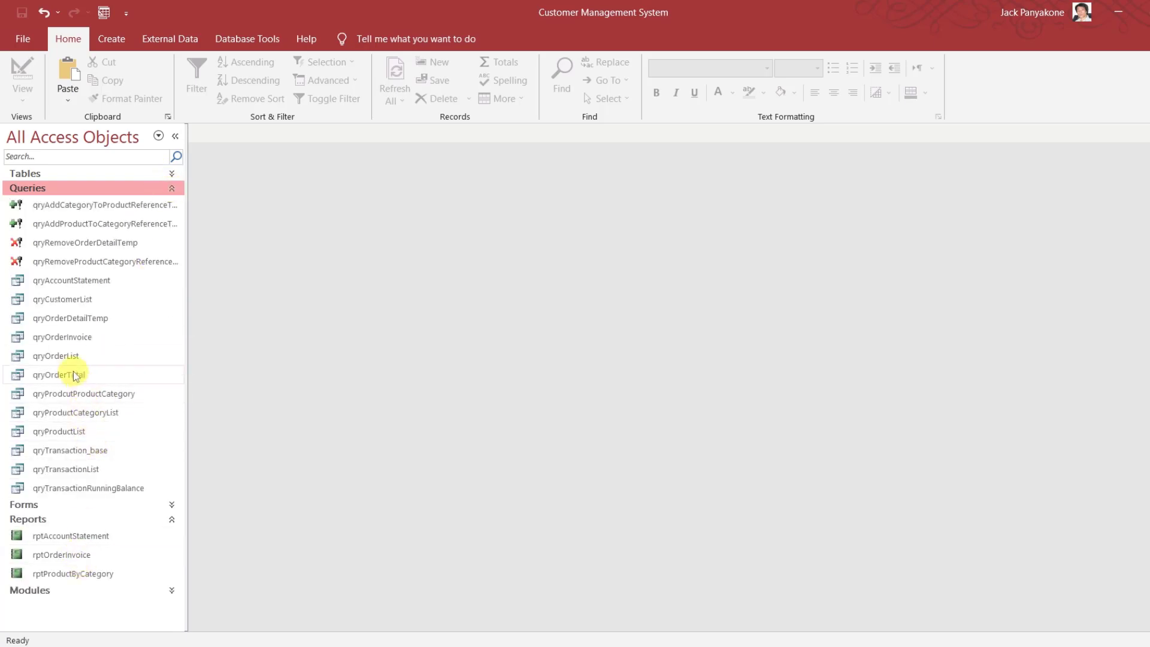
double_click(69, 432)
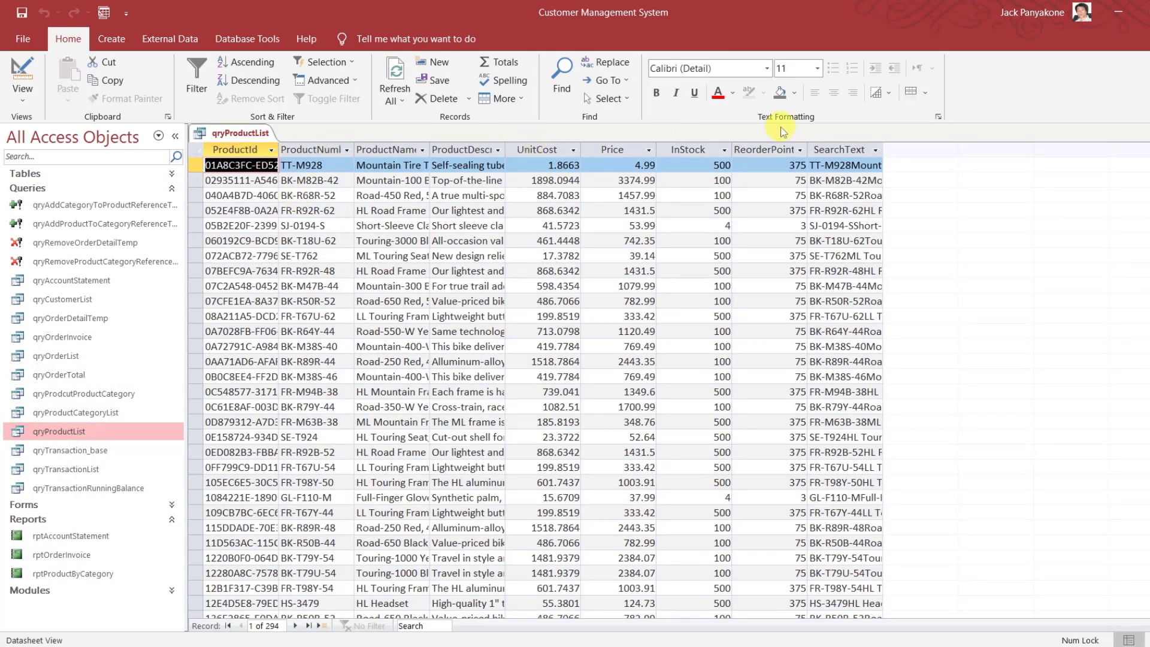
double_click(883, 146)
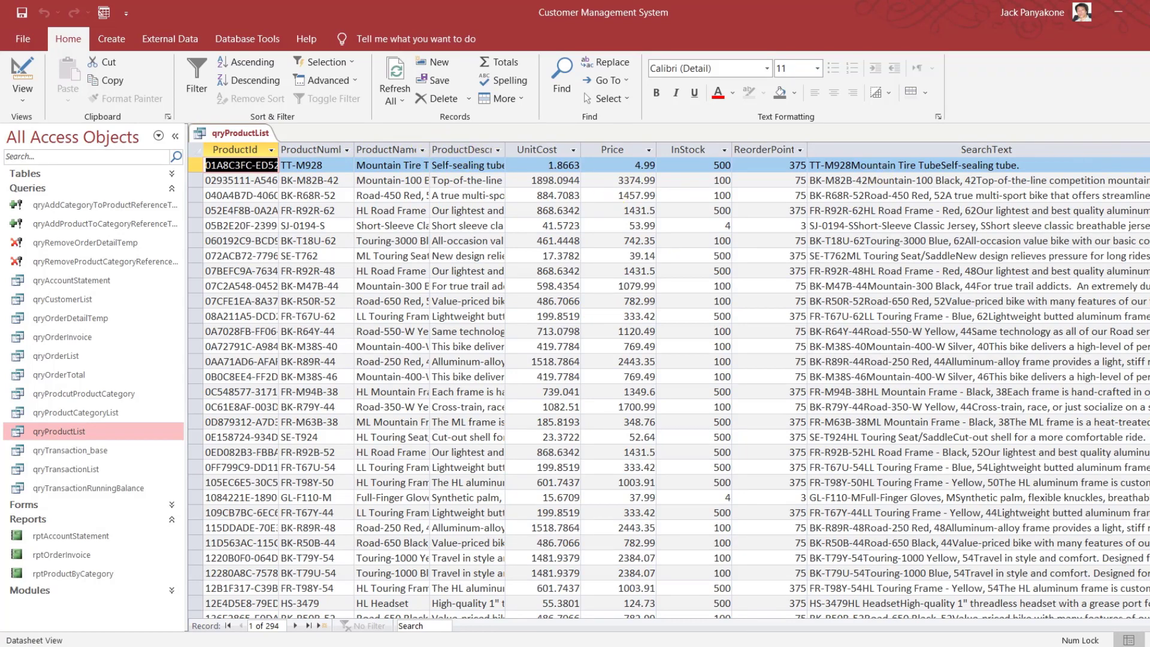
click(1149, 133)
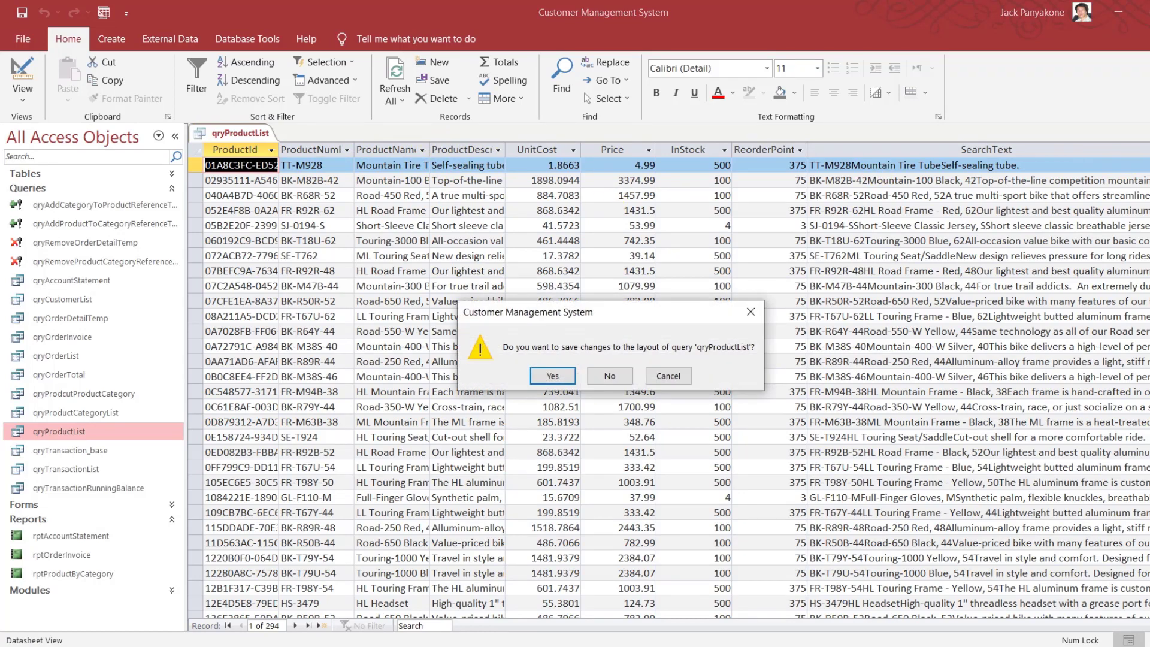
click(616, 370)
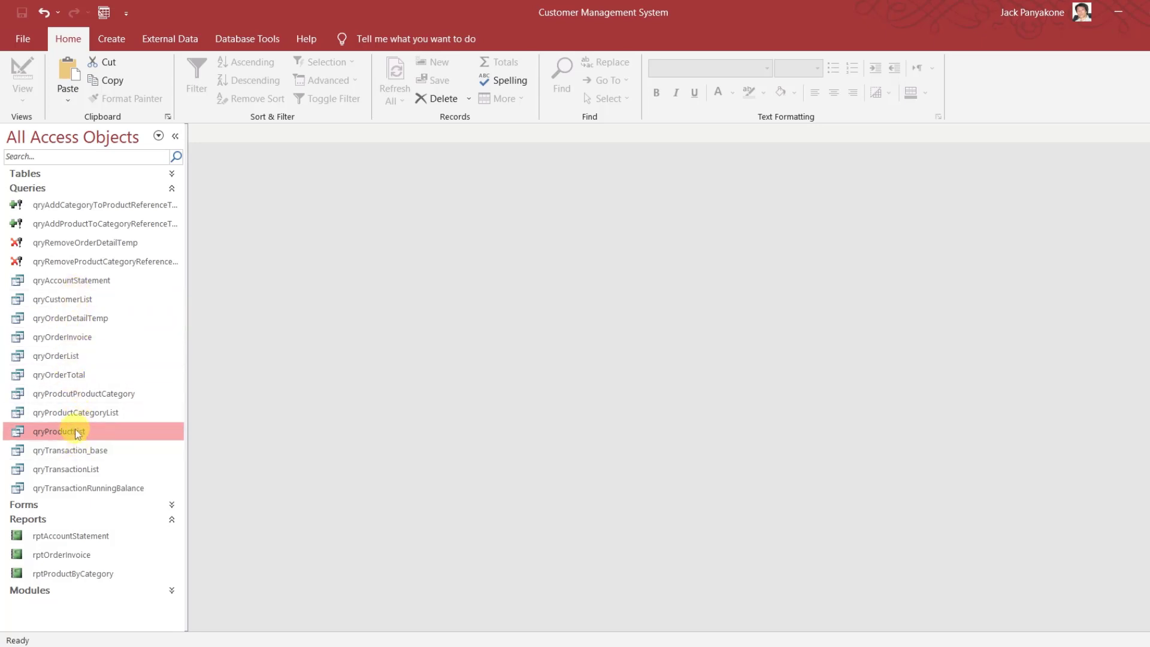
Open the qryProdcutProductCategory query and fit its ProductId, ProductNumber and ProductName columns to their contents for inspection
click(80, 397)
right_click(80, 397)
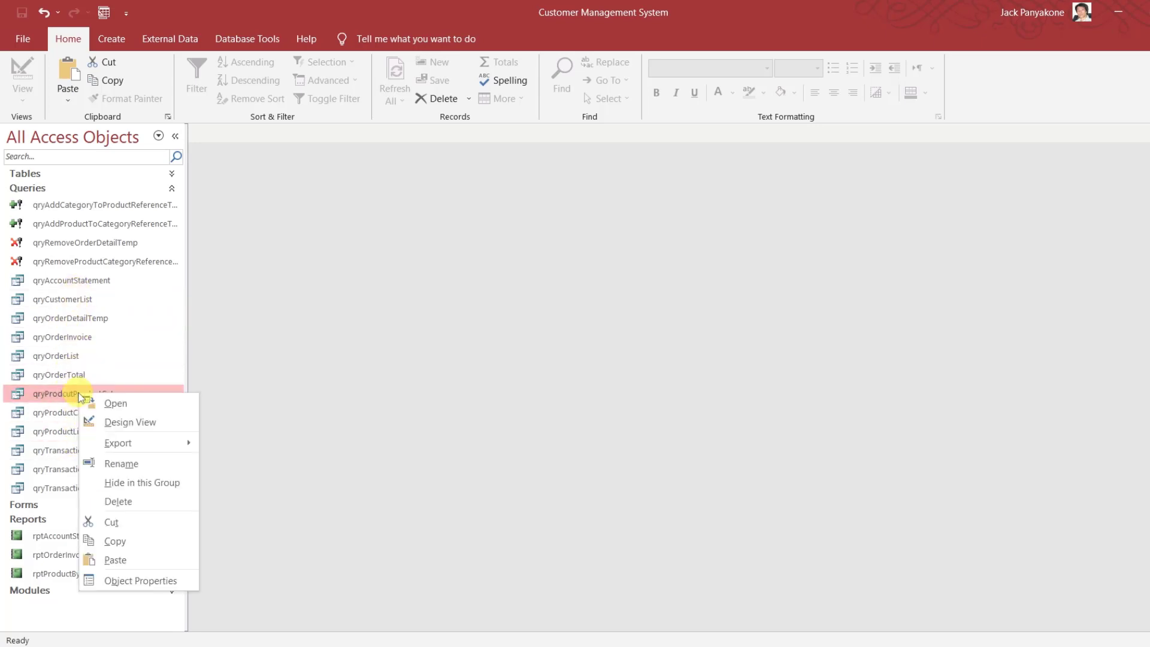
double_click(50, 393)
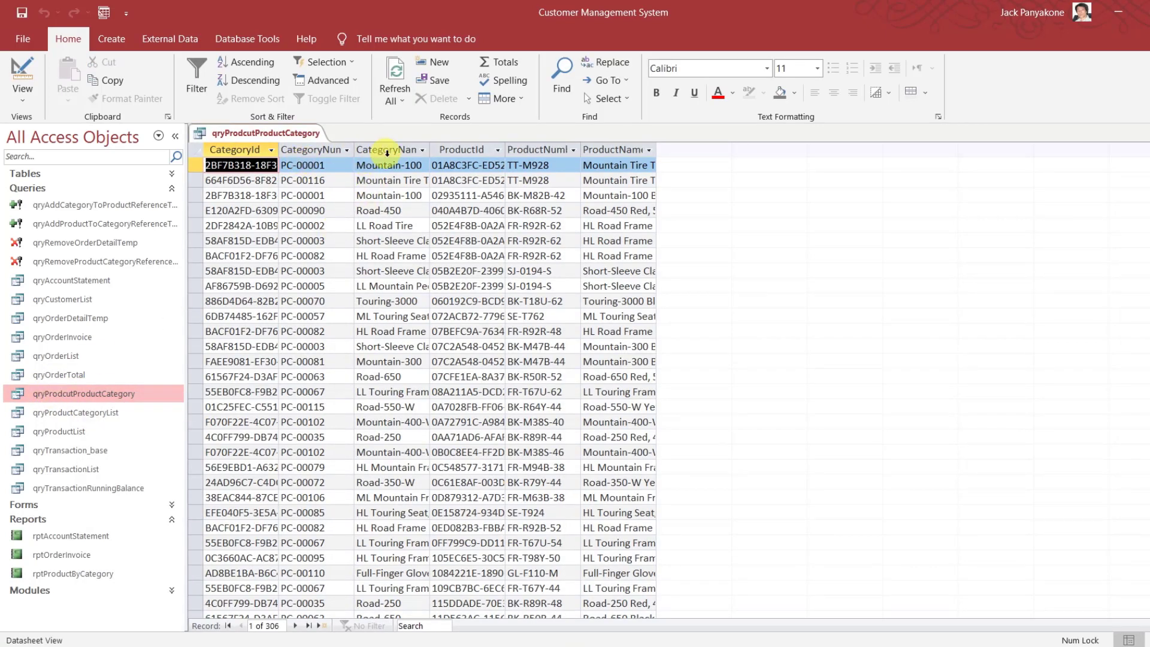
double_click(505, 149)
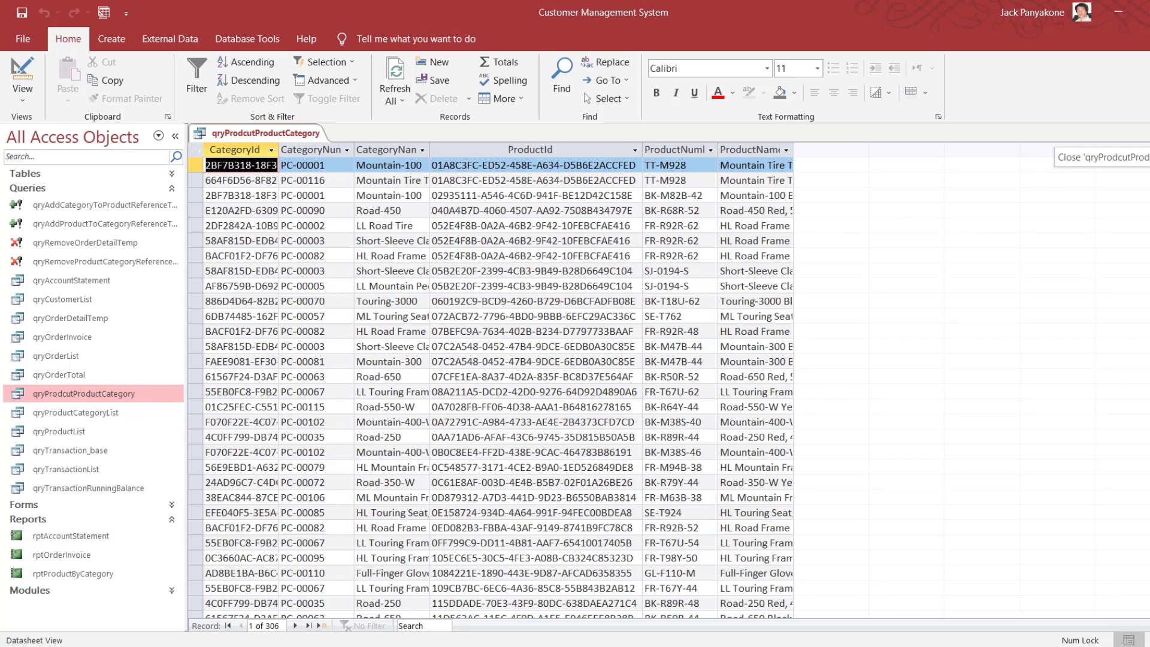
double_click(717, 147)
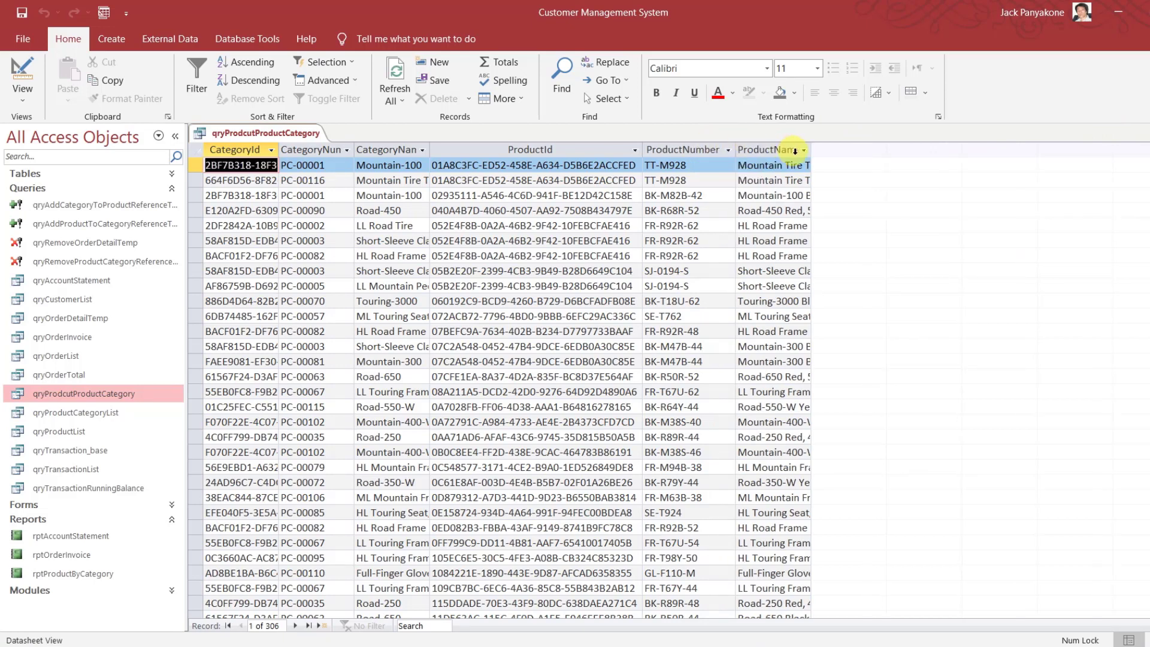
double_click(815, 149)
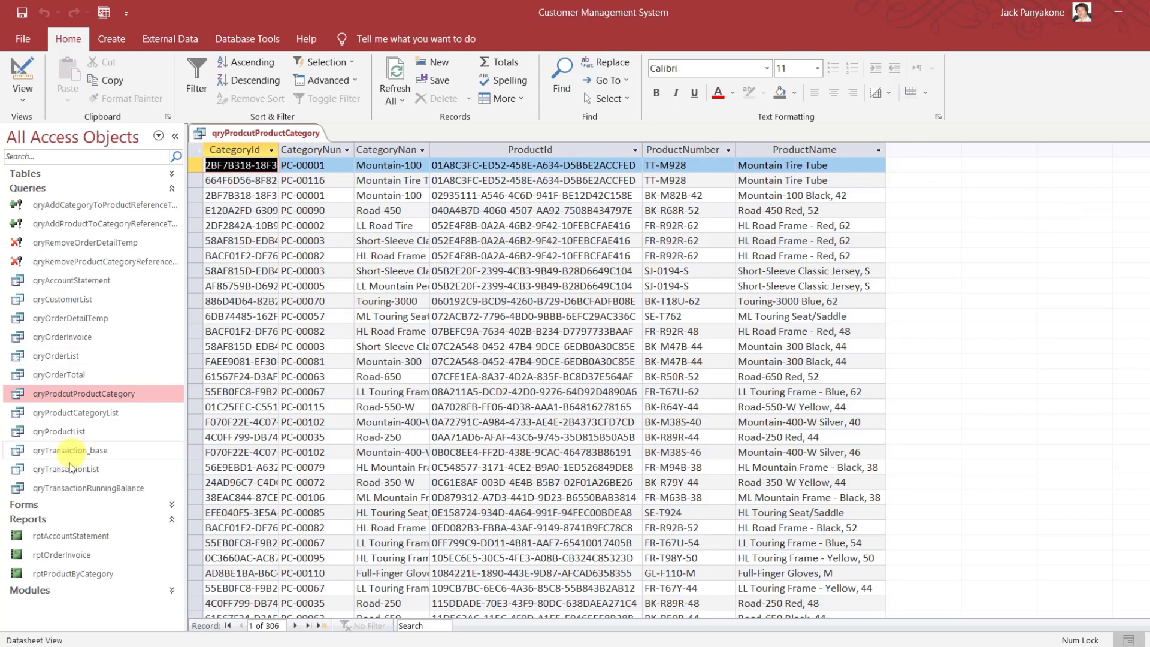
Compare qryProdcutProductCategory with qryProductList, switch qryProdcutProductCategory to Design View and close qryProductList
double_click(71, 431)
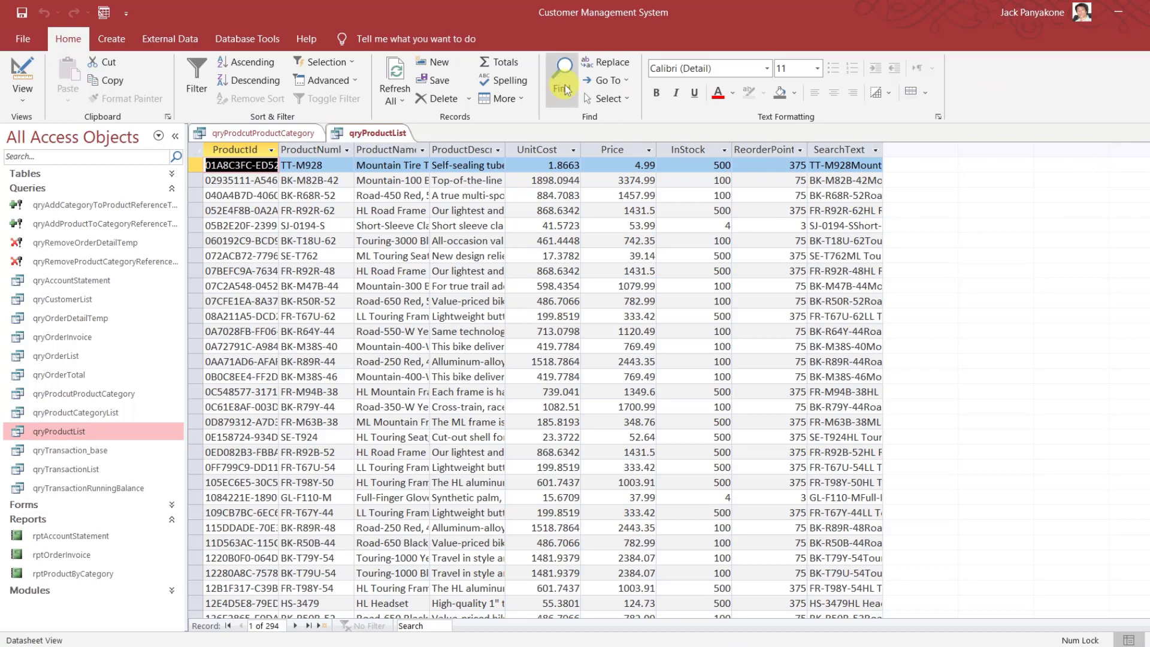
click(266, 133)
right_click(275, 134)
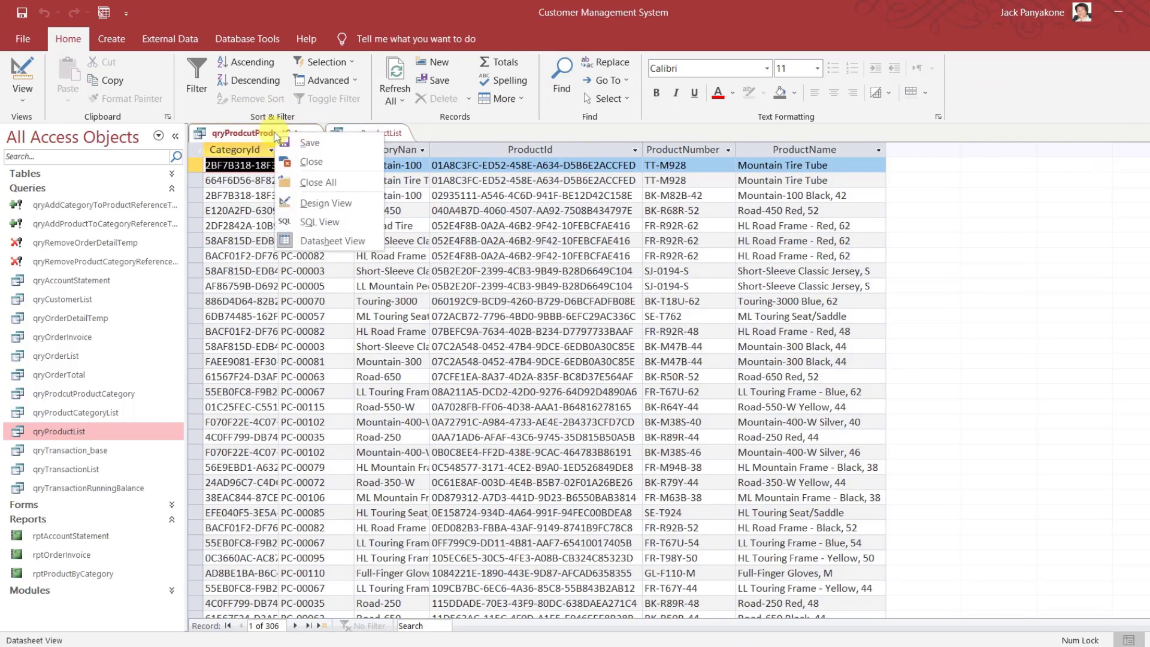
click(315, 205)
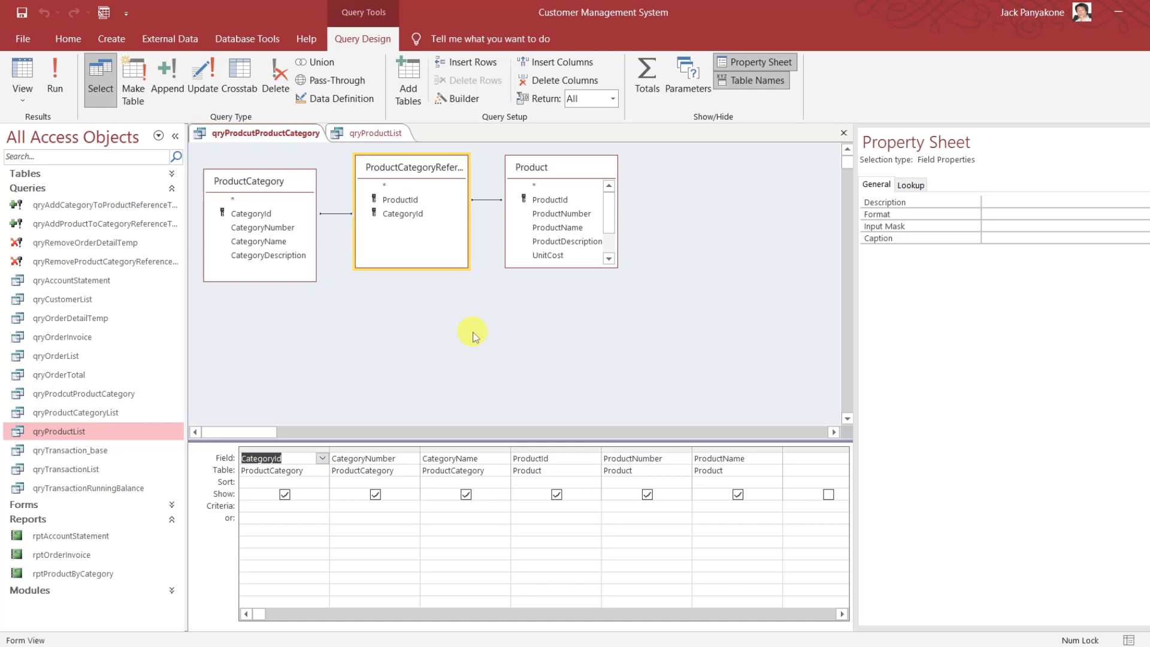
click(375, 132)
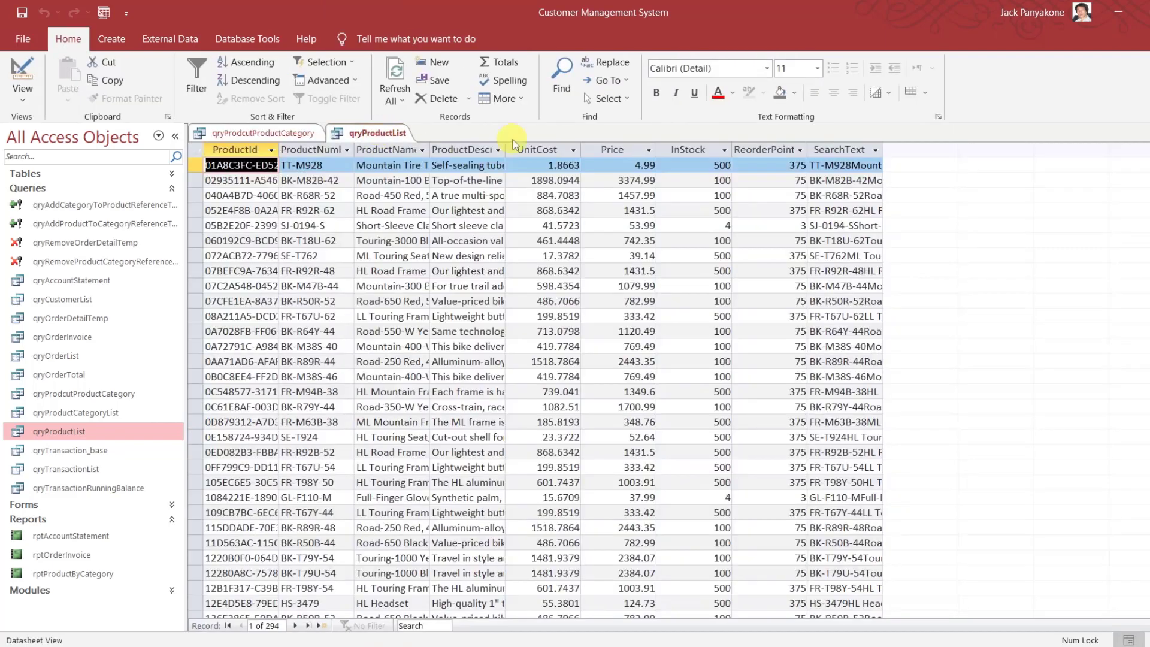
click(1148, 133)
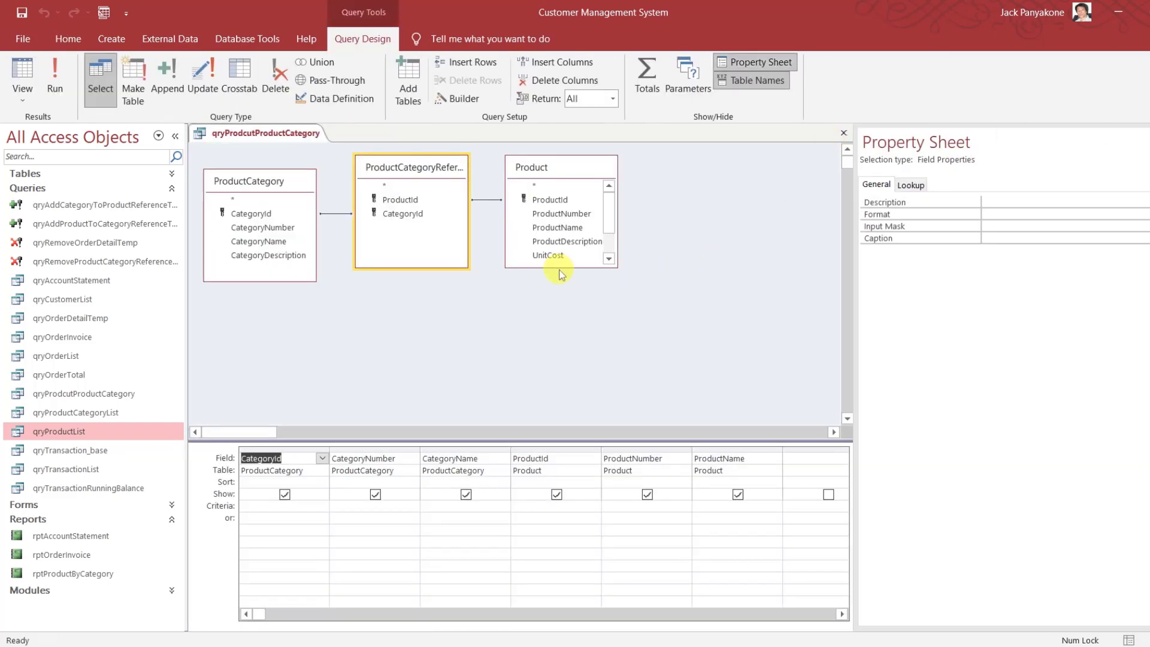
Enlarge the Product field list and add its fields from ProductDescription through ReorderPoint to the qryProdcutProductCategory design grid
drag(559, 268, 562, 329)
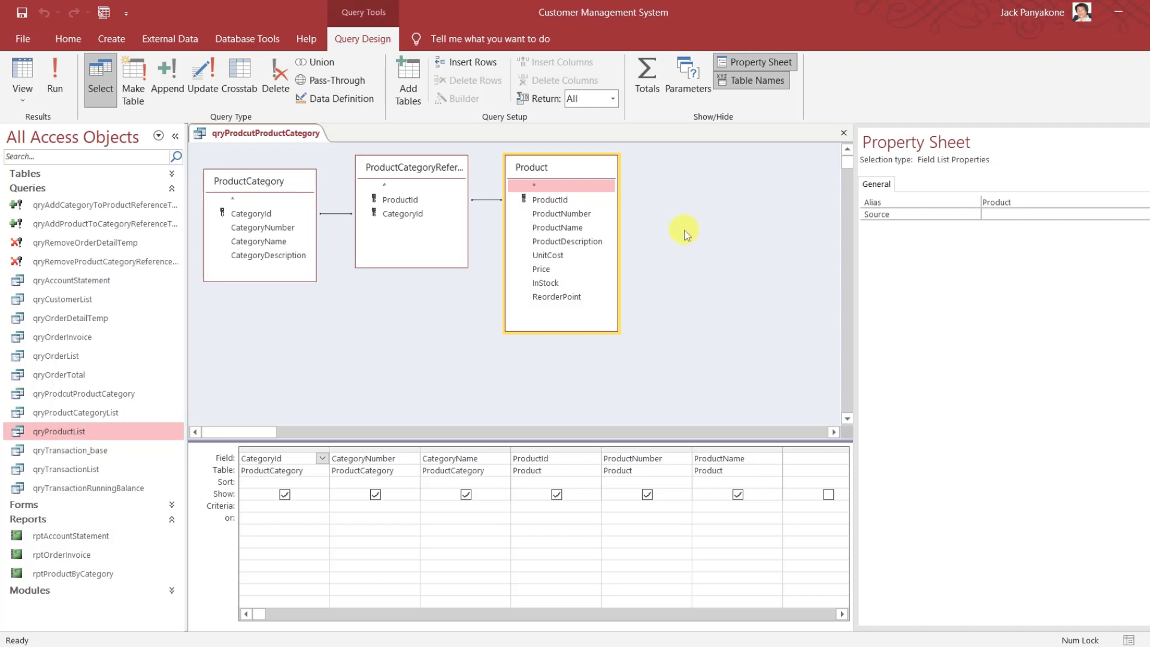
click(574, 244)
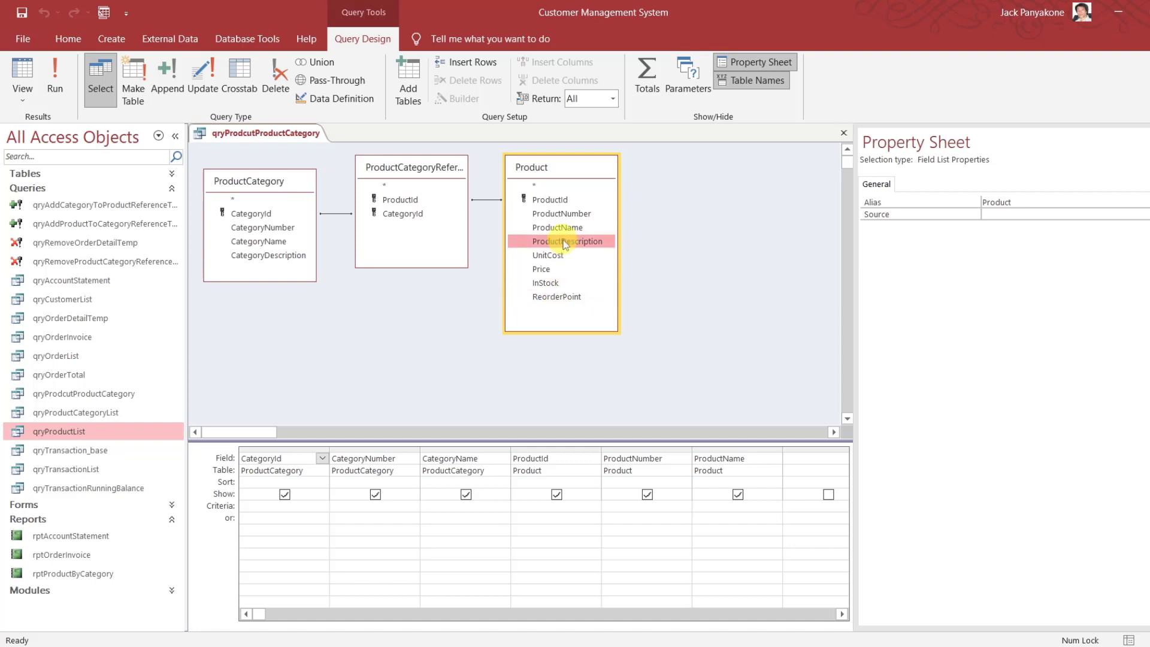
shift+click(553, 298)
drag(552, 299, 794, 465)
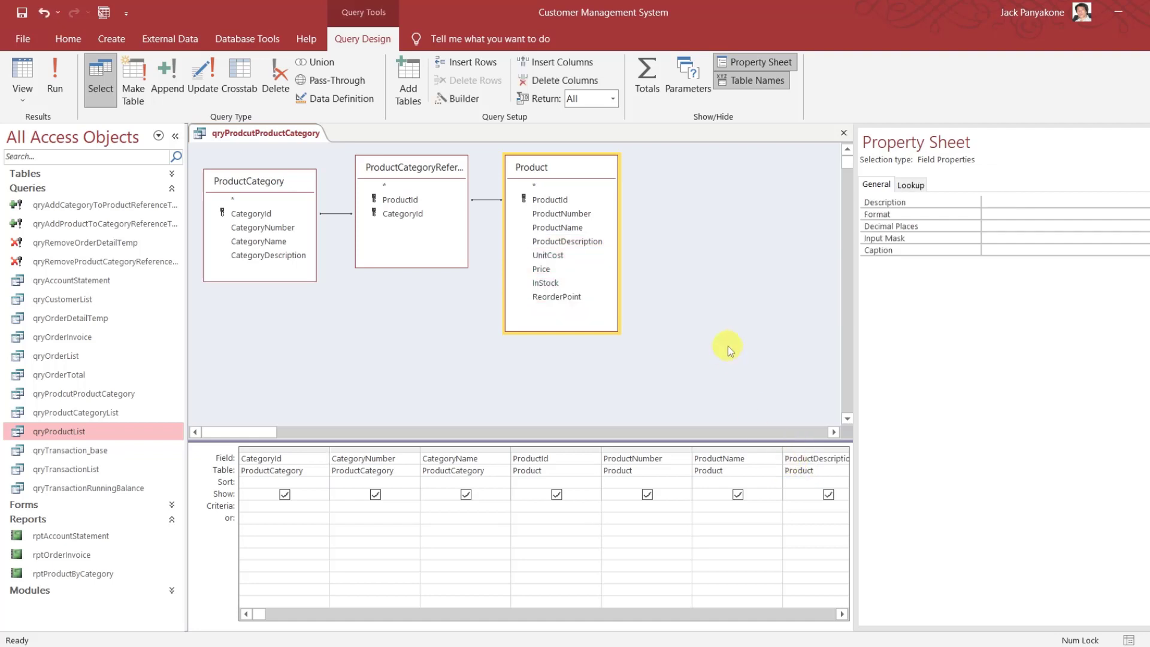
Run qryProdcutProductCategory to check the added product columns, save the query, return it to Design View and close it
click(66, 83)
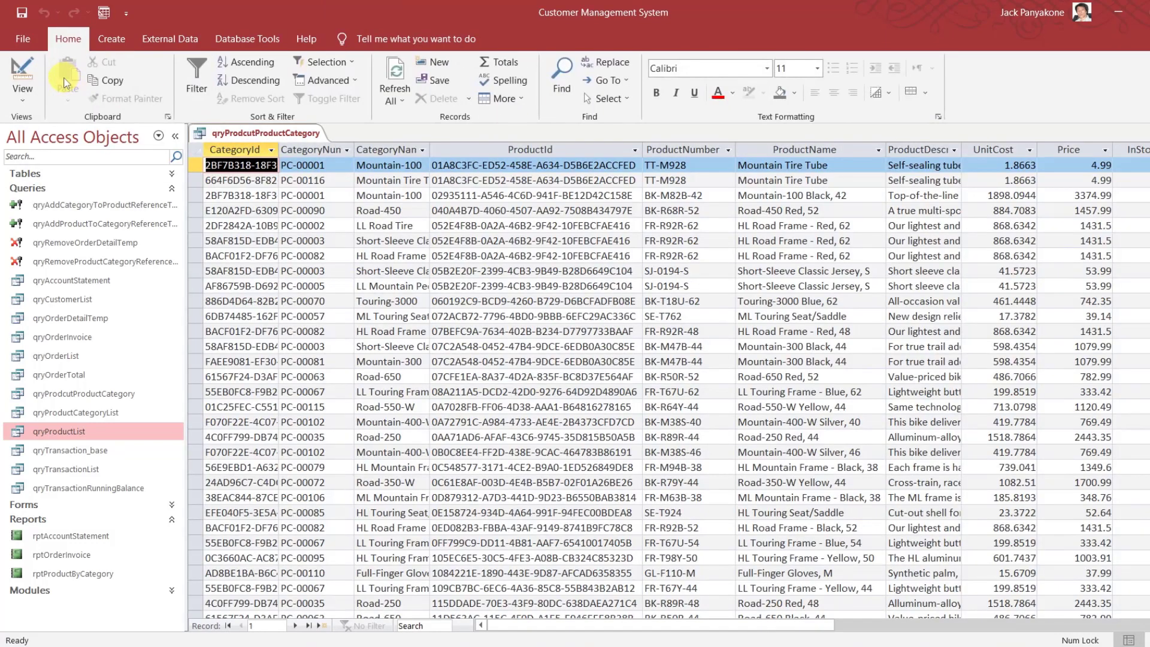
drag(791, 626, 598, 622)
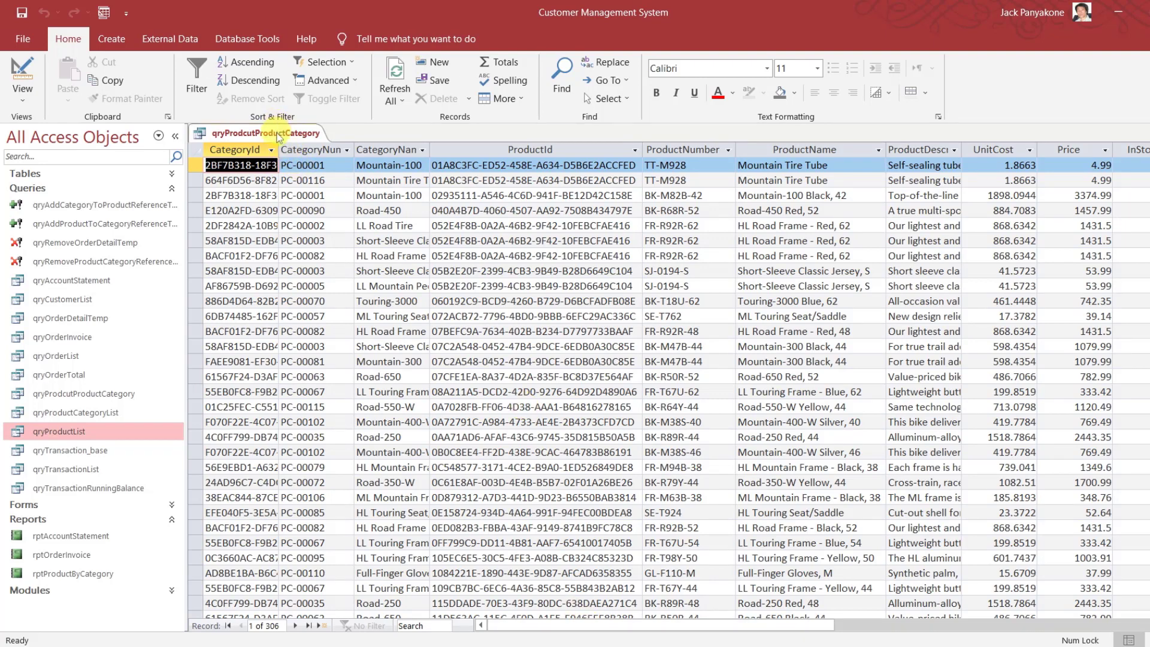
right_click(279, 137)
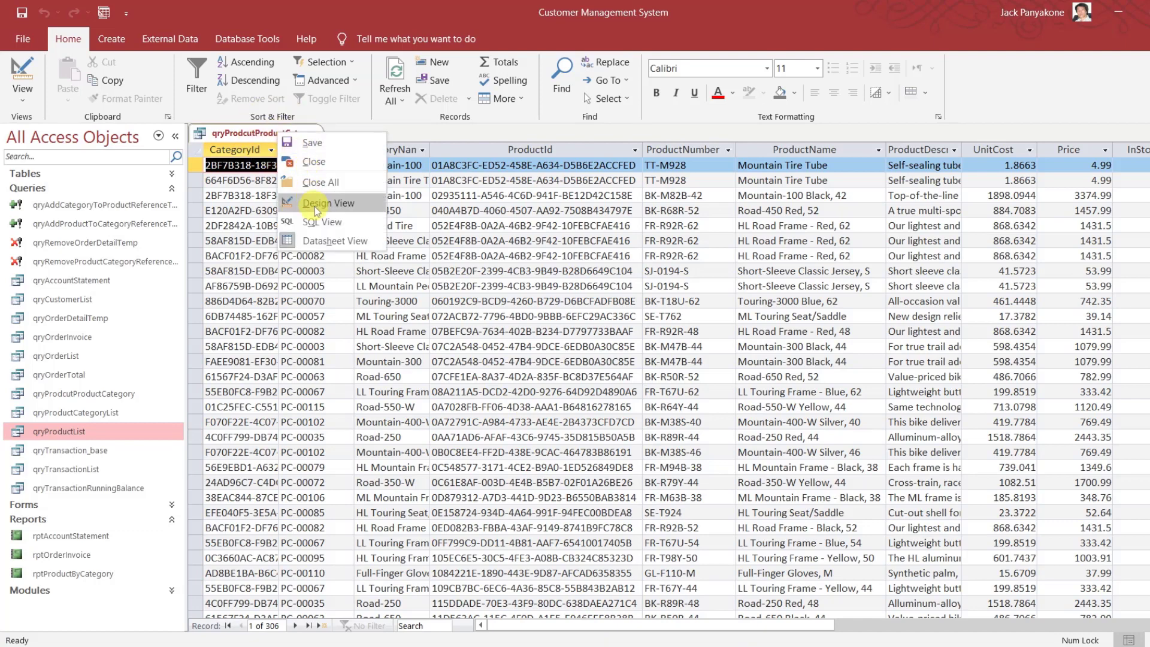
click(297, 142)
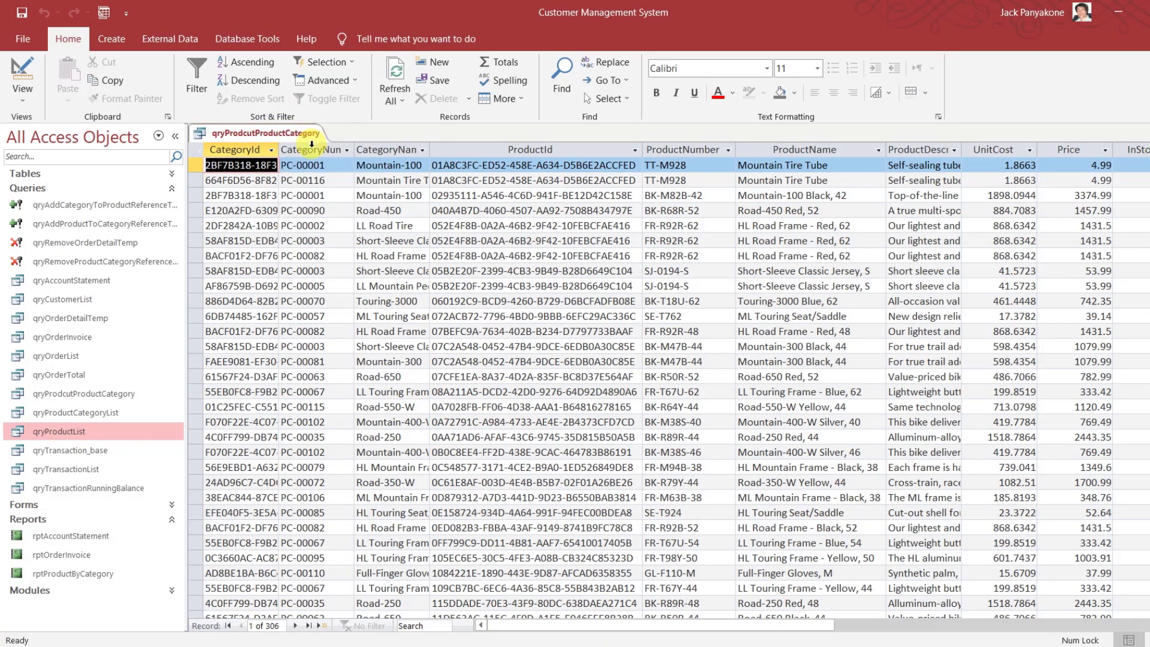
right_click(298, 129)
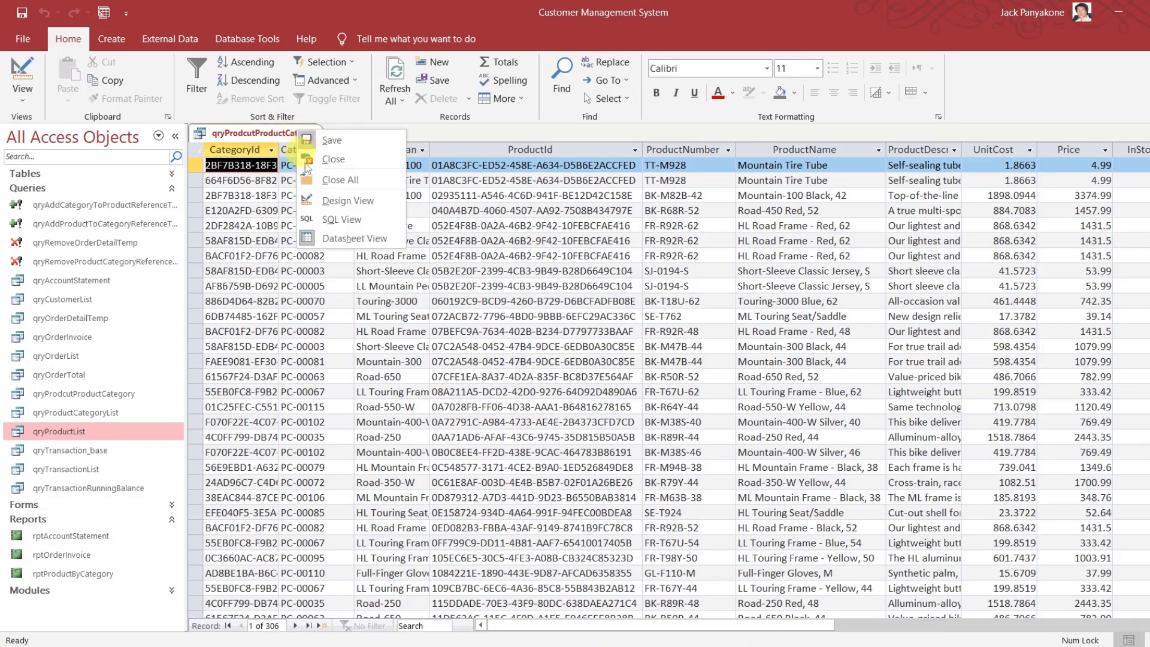
click(330, 200)
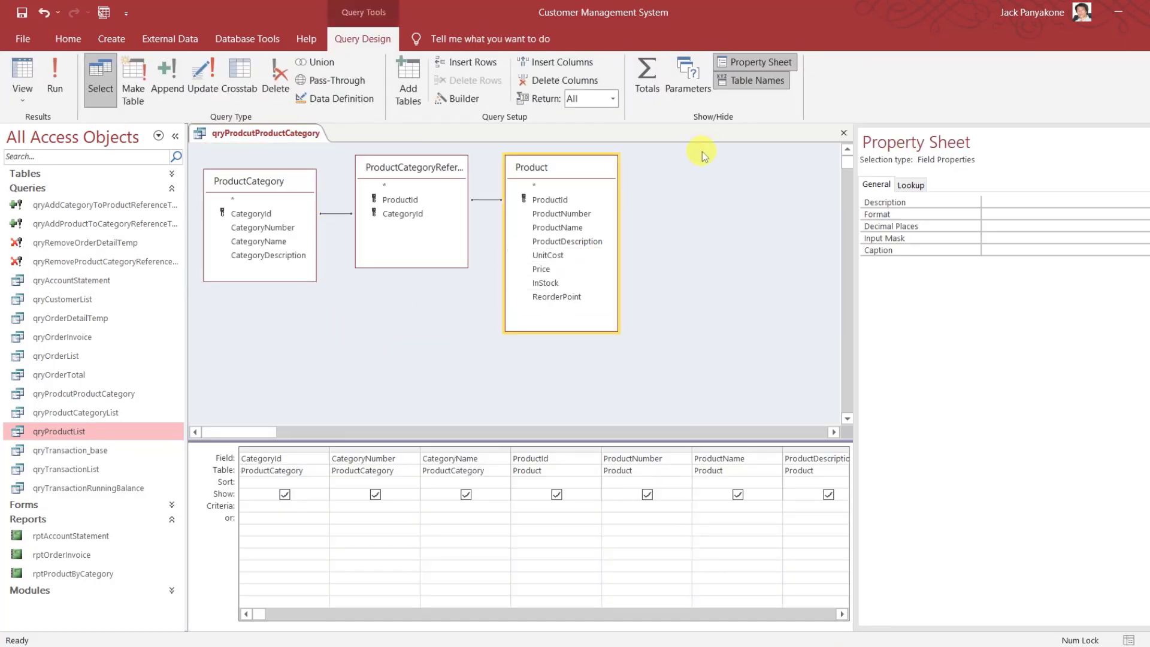
click(844, 134)
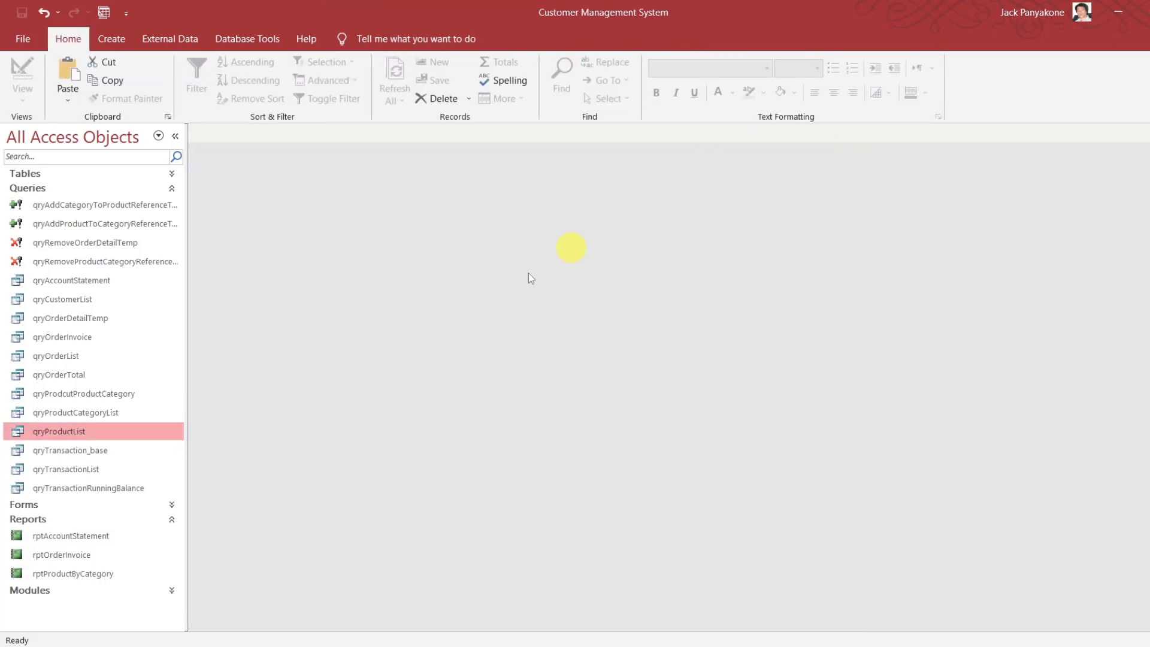
Examine the record source and field layout of the rptProductByCategory report in Design View, leaving the report closed
click(92, 575)
right_click(91, 577)
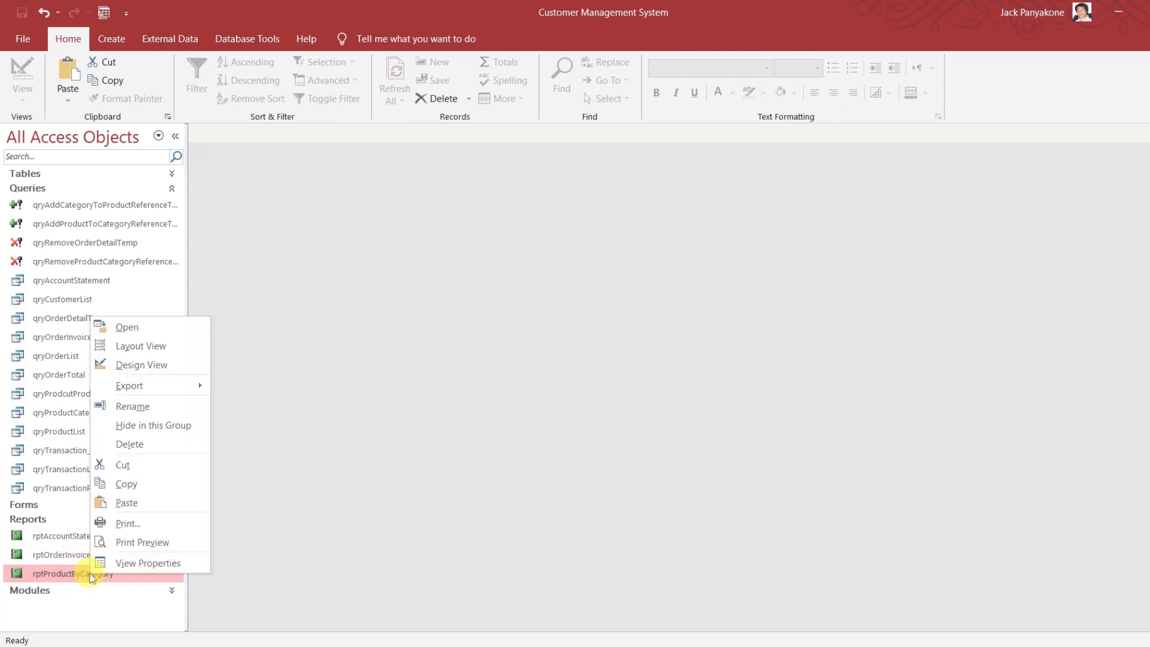
click(157, 364)
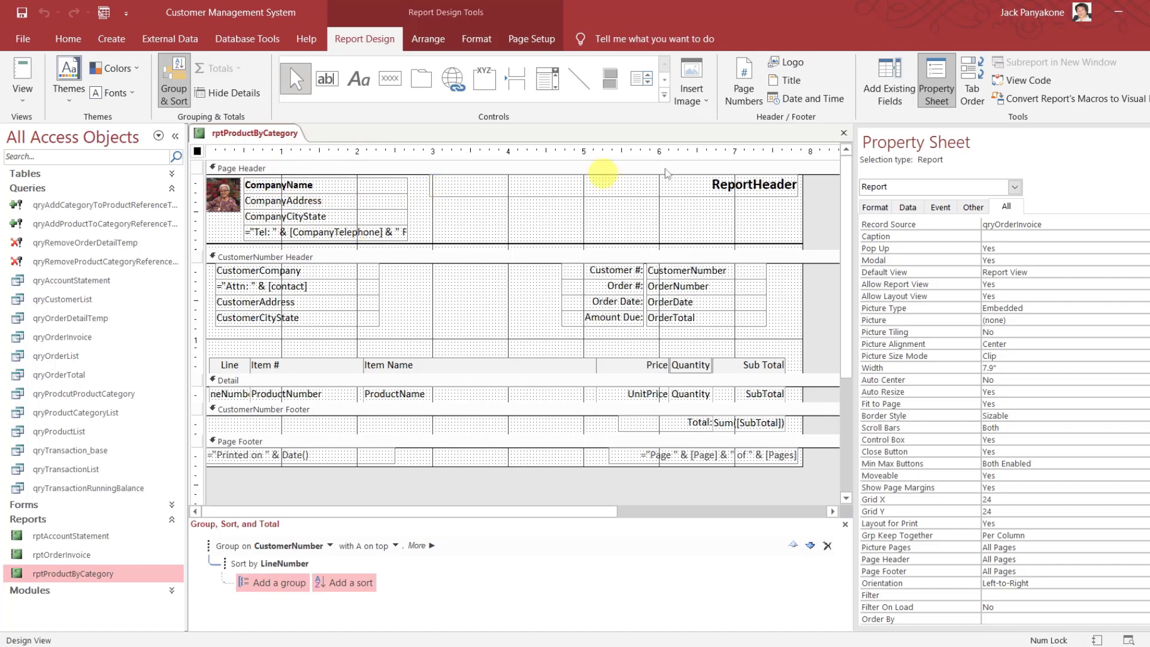
click(845, 134)
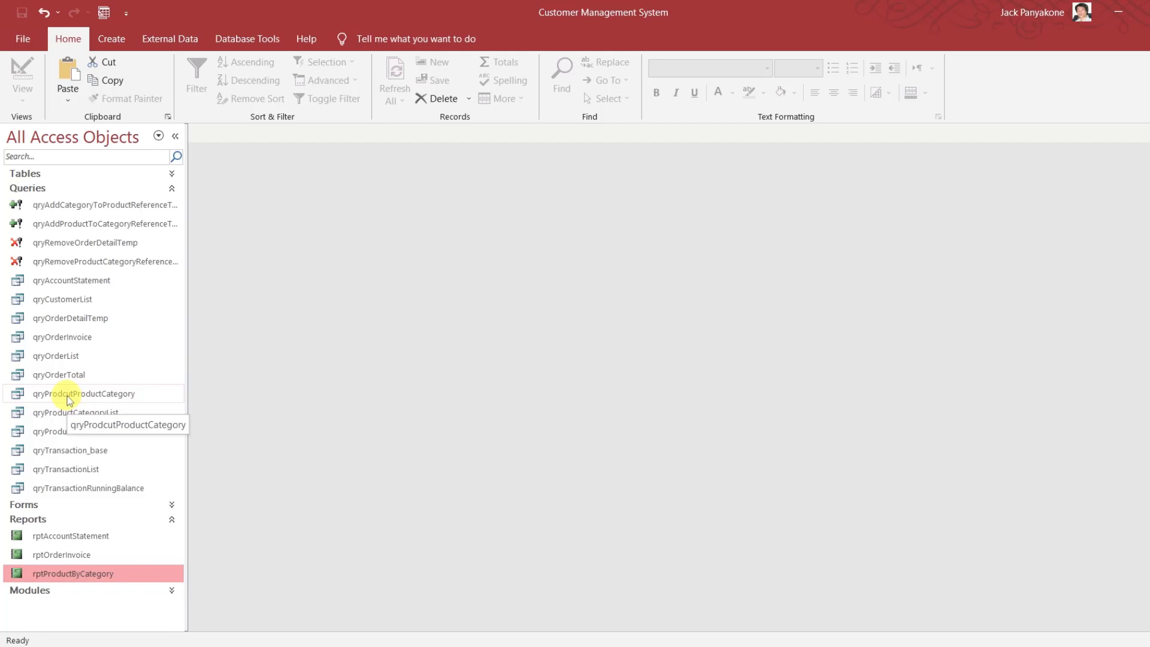
click(110, 38)
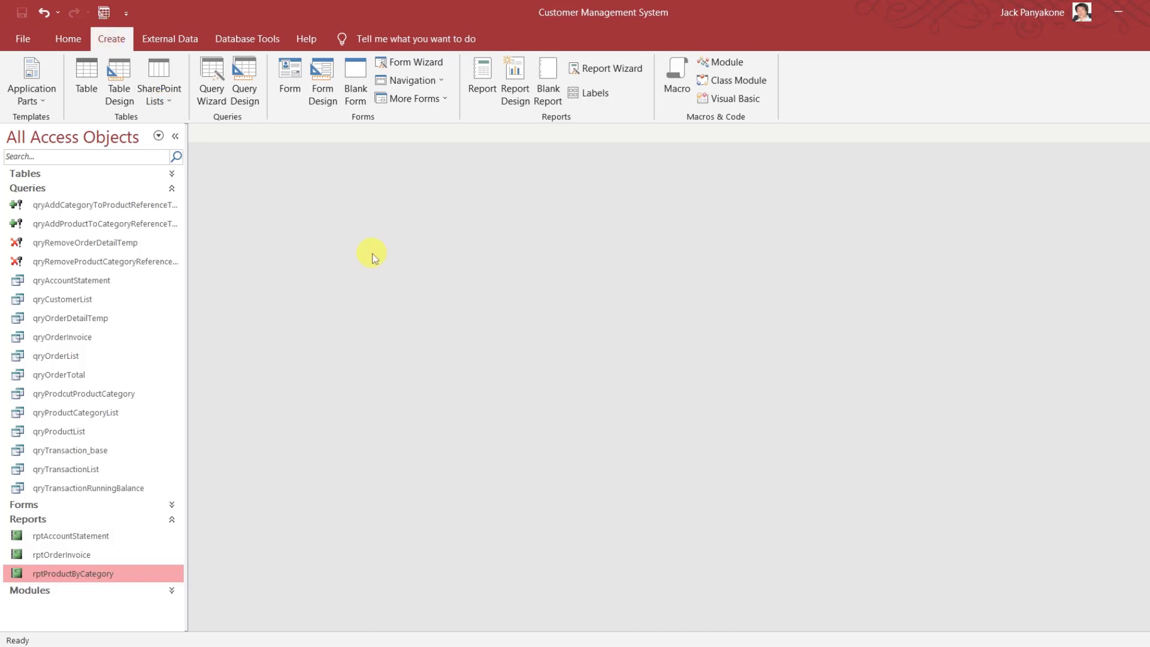
click(105, 336)
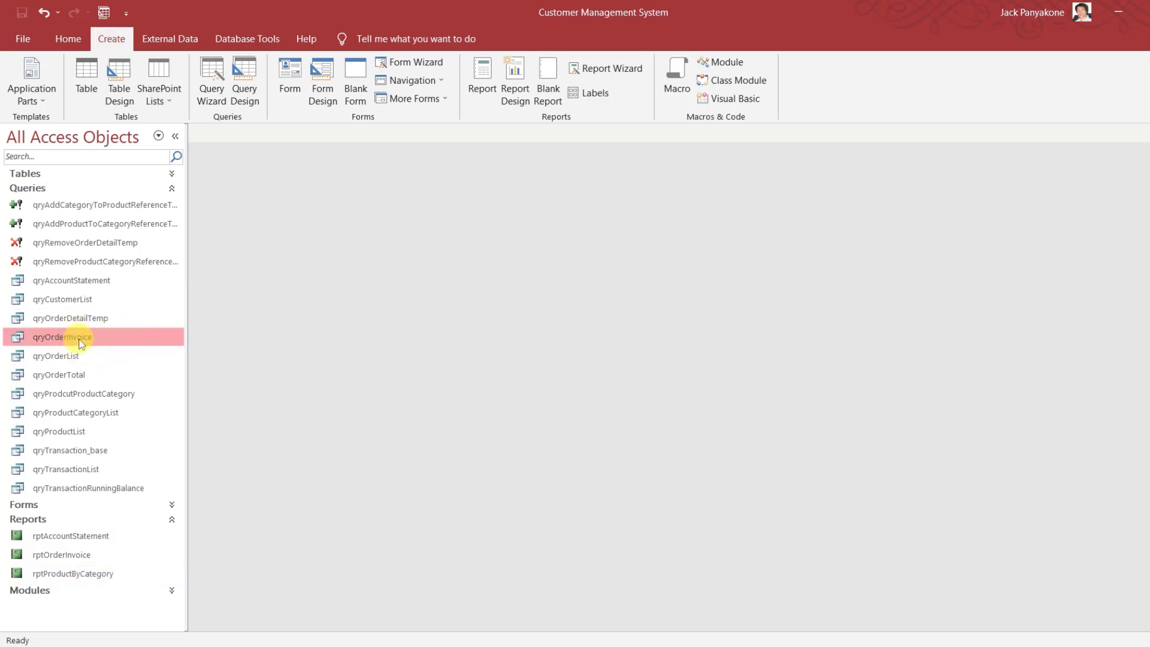
right_click(63, 574)
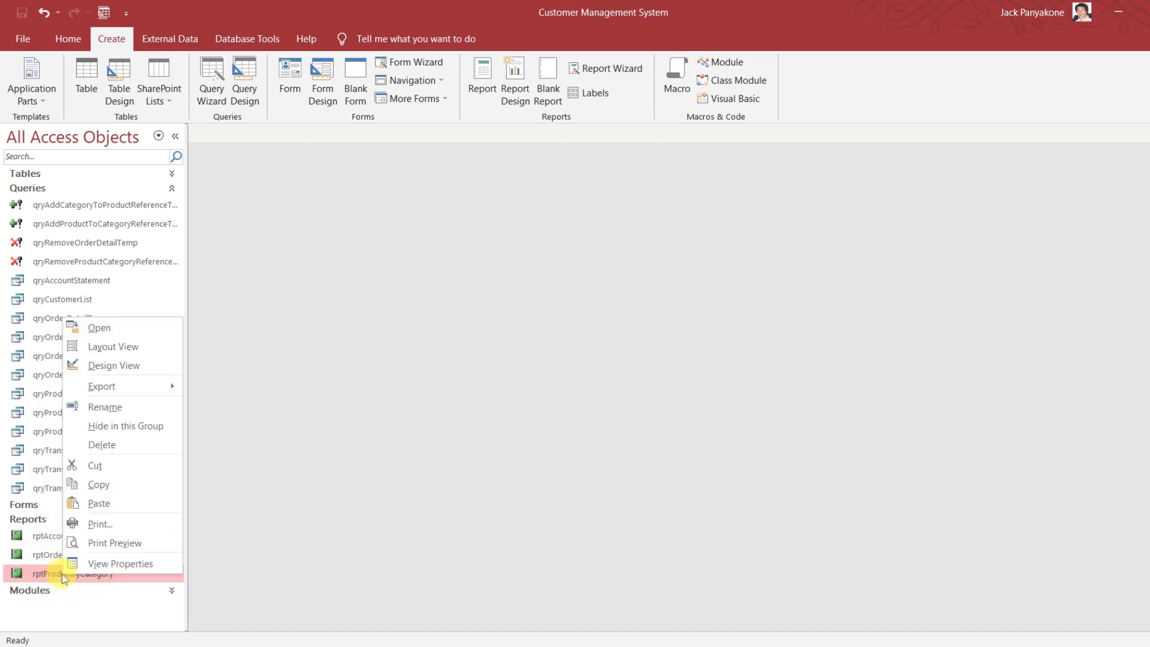
click(153, 365)
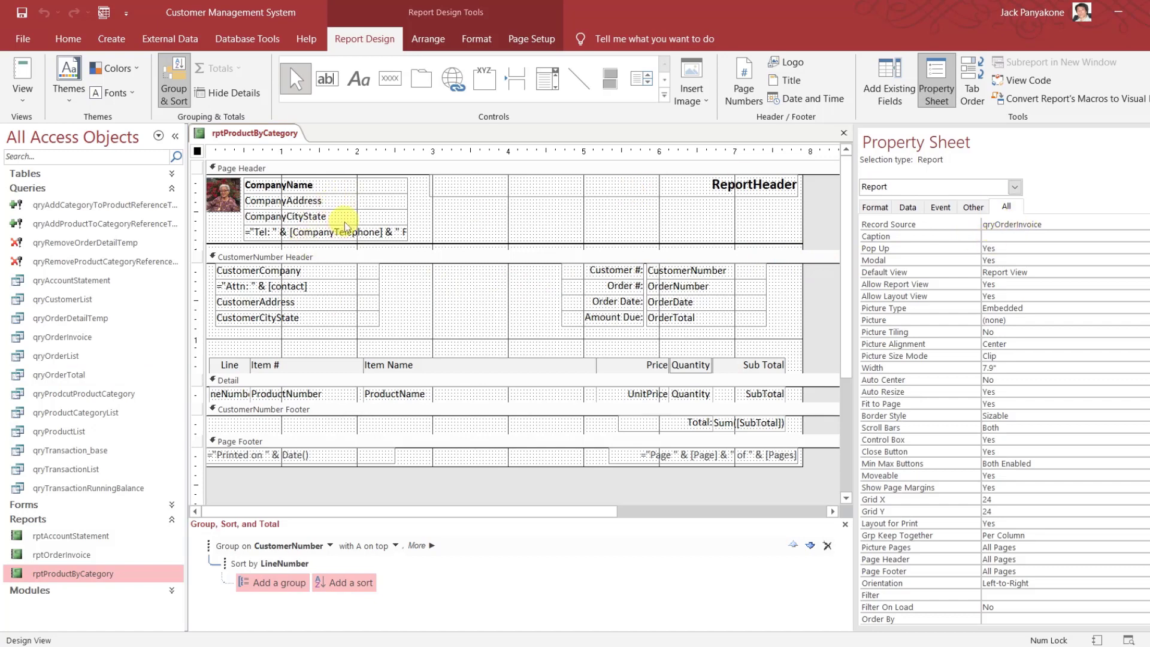
click(844, 133)
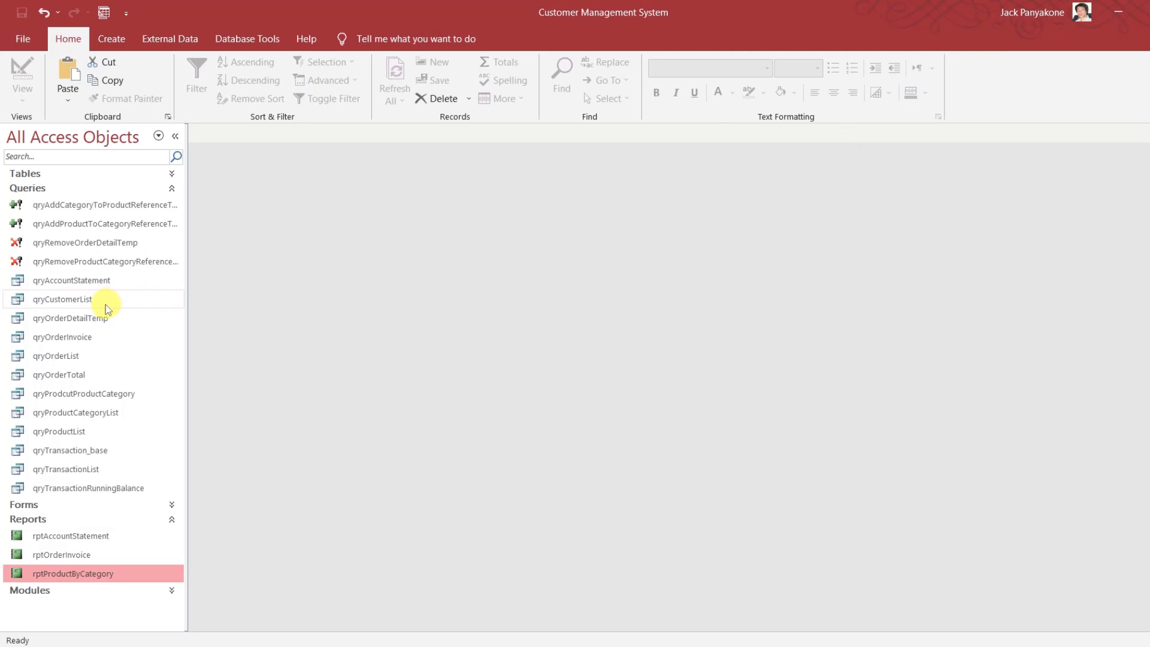
Duplicate the qryOrderInvoice query under the name qryProductByCategory
click(84, 336)
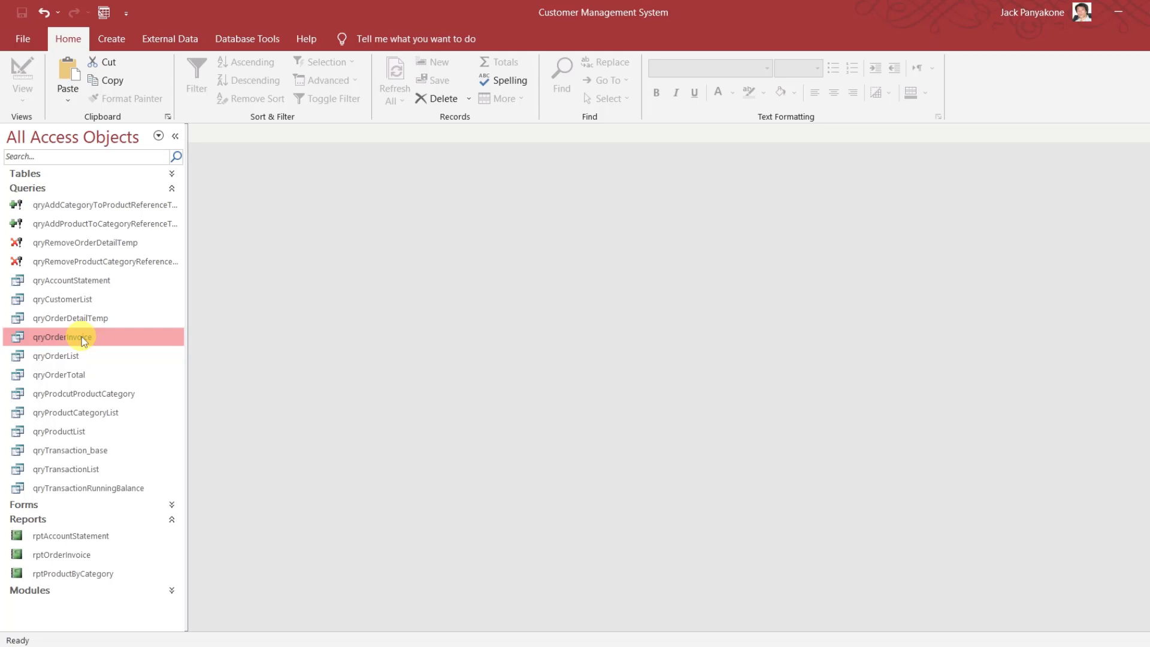
key(ctrl+c)
key(ctrl+v)
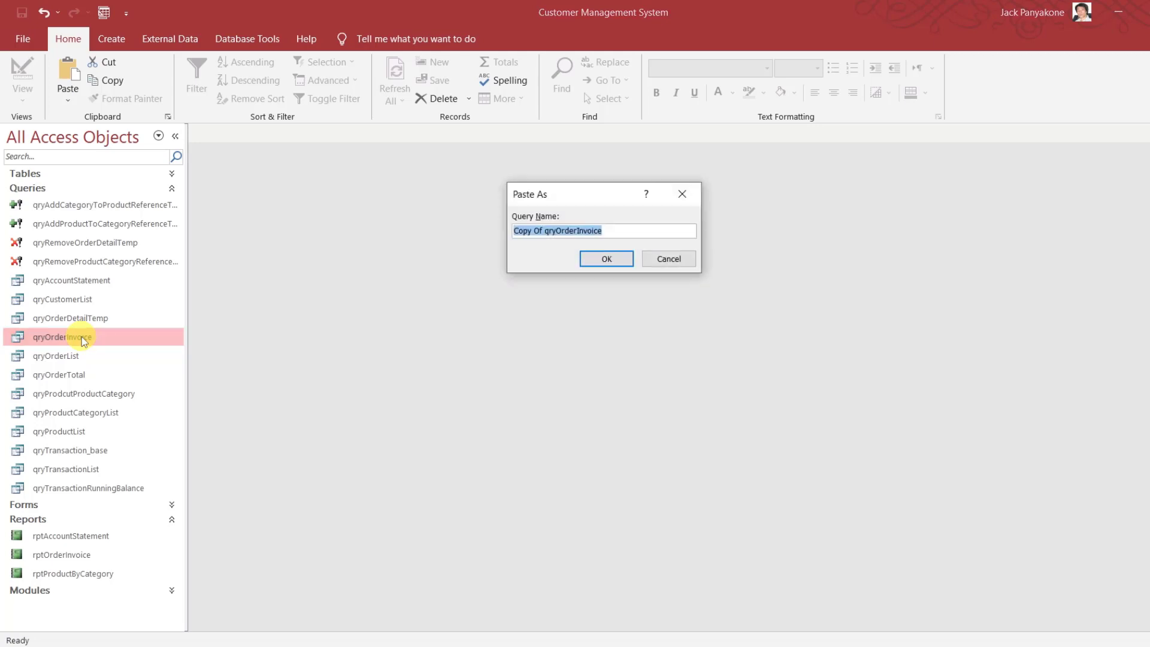
text(qryPr)
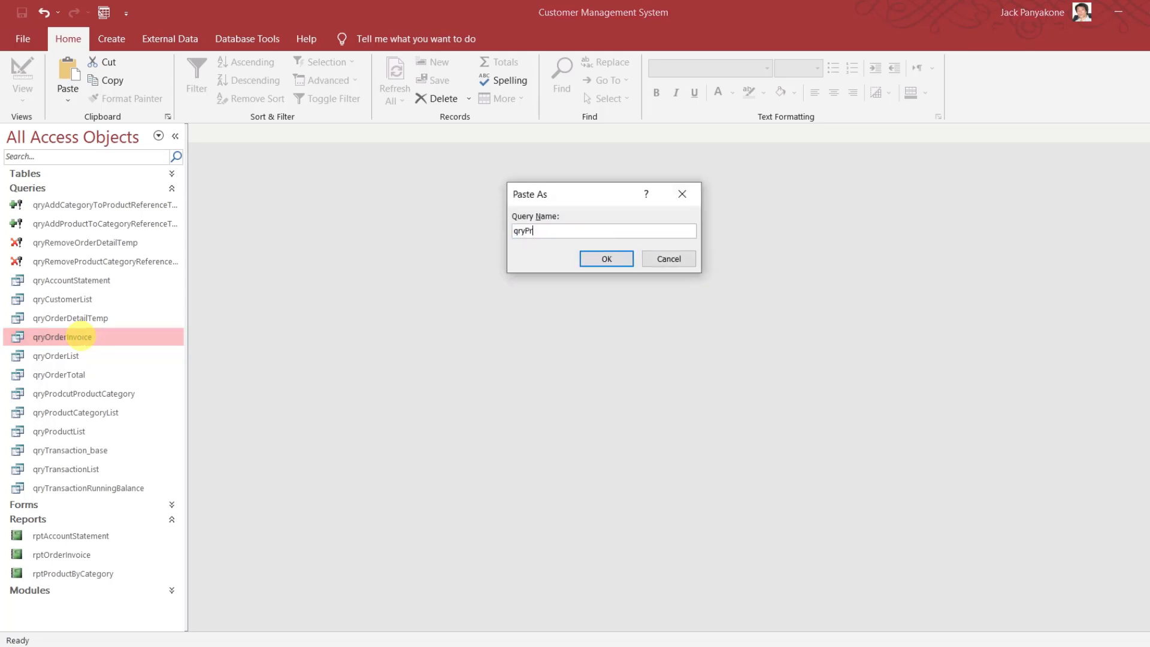
text(oductByCategory)
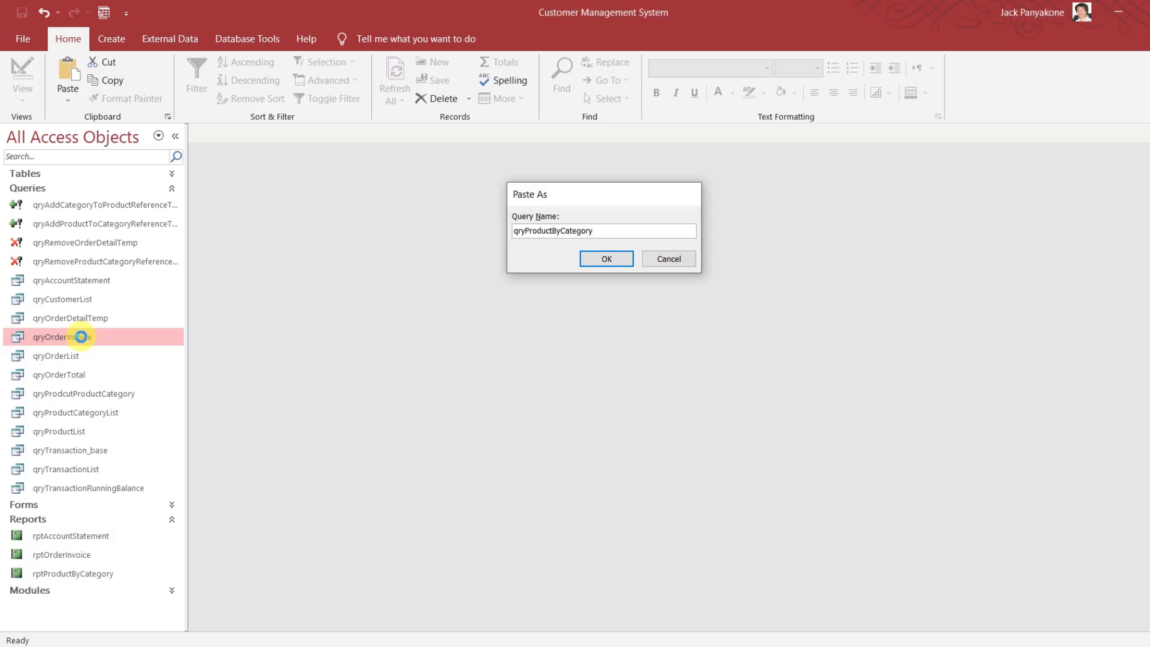
key(Return)
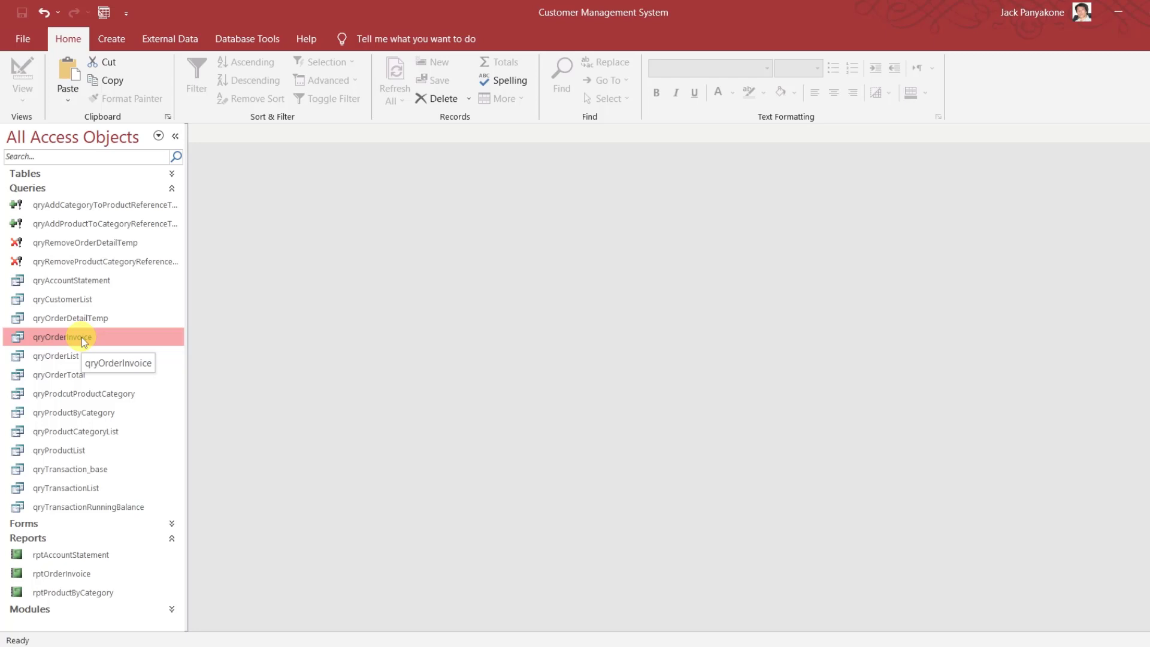
Open qryProductByCategory in Design View and remove the Customer, Order, qryOrderTotal and OrderDetail sources, keeping only Company
right_click(94, 417)
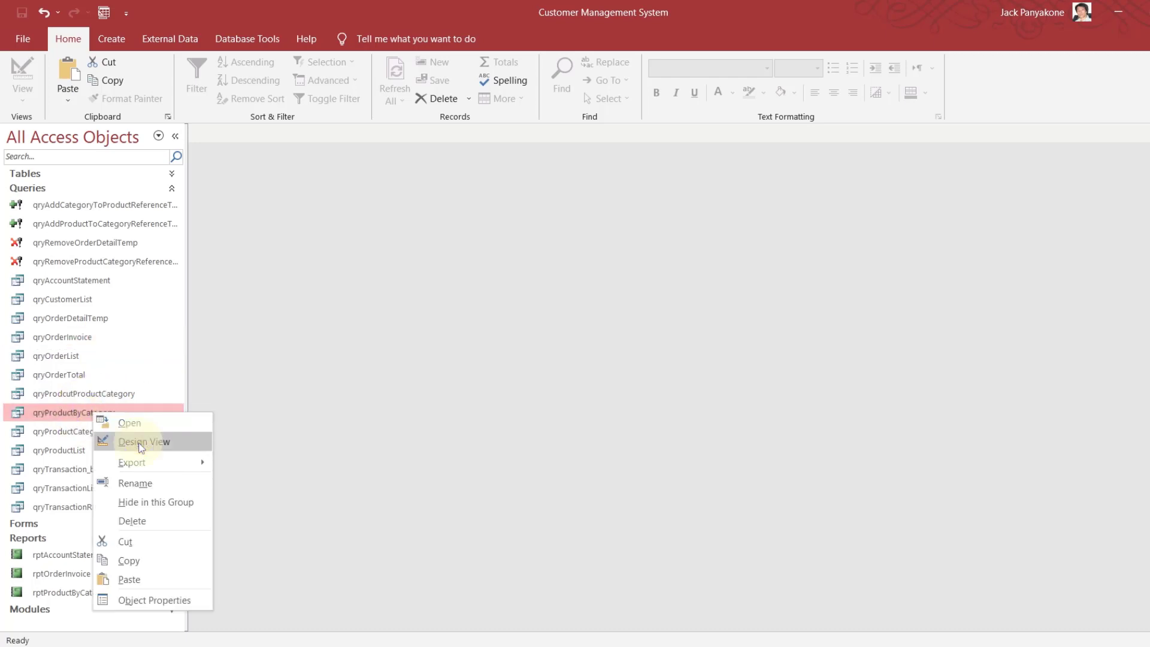
click(141, 443)
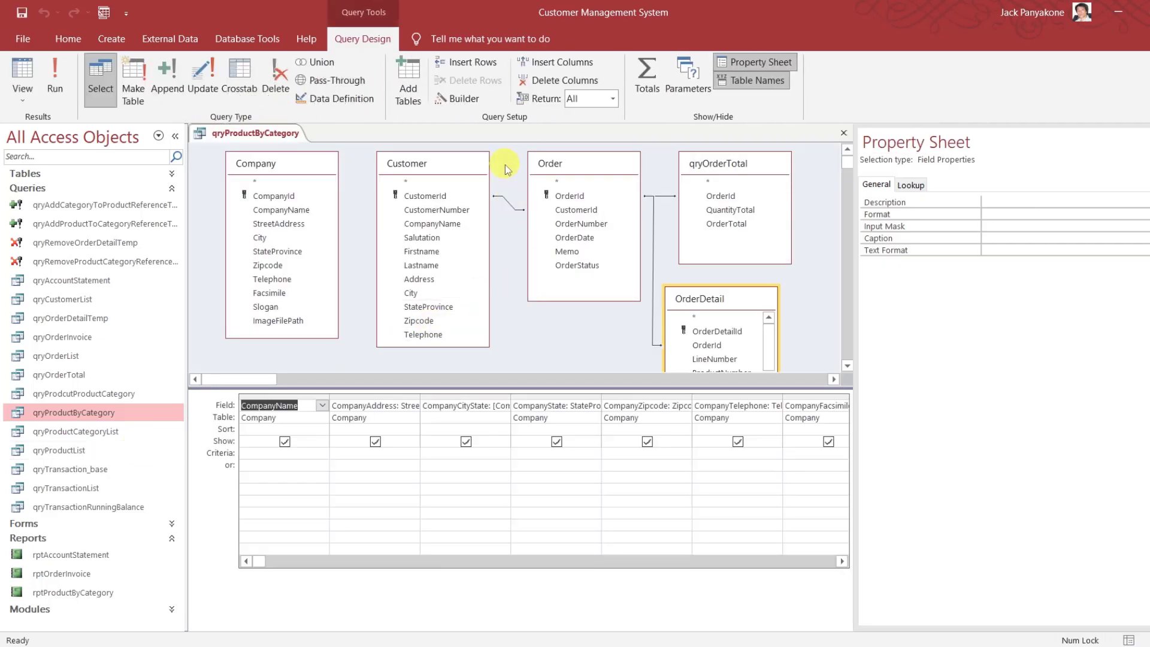
click(804, 319)
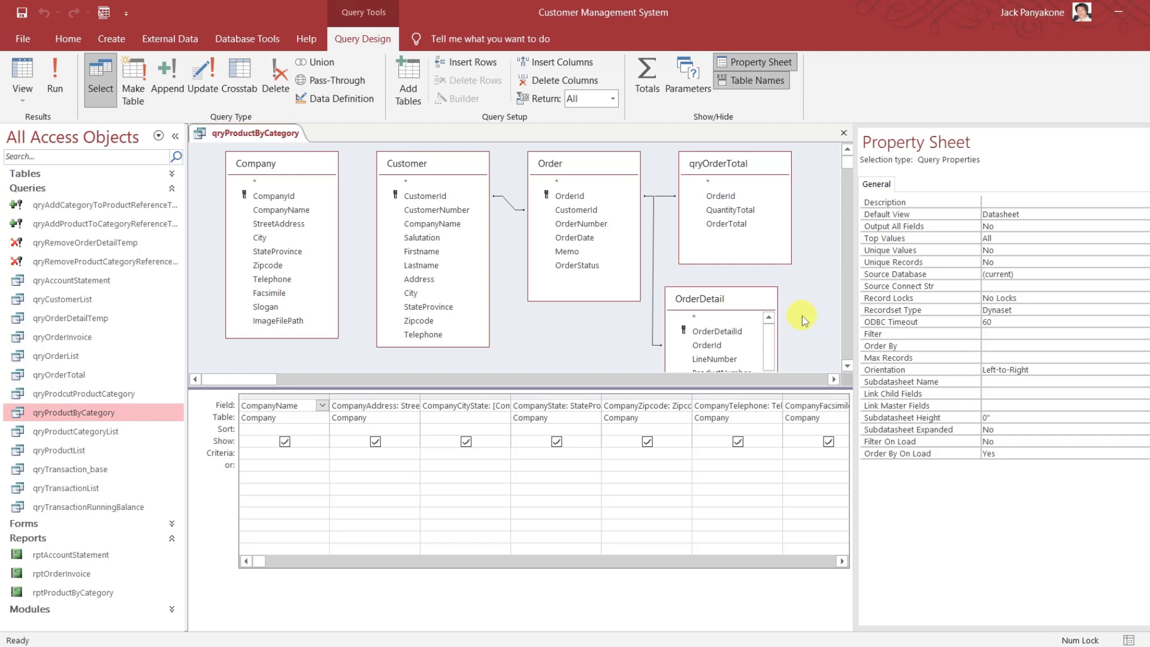
drag(804, 331, 432, 195)
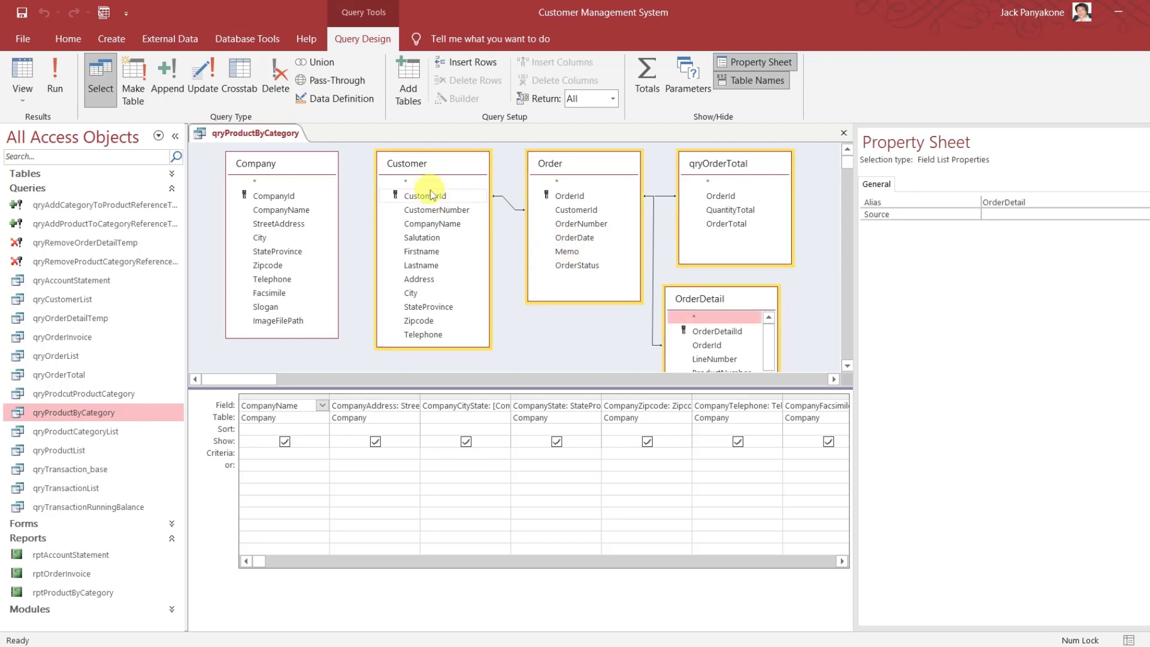
key(Delete)
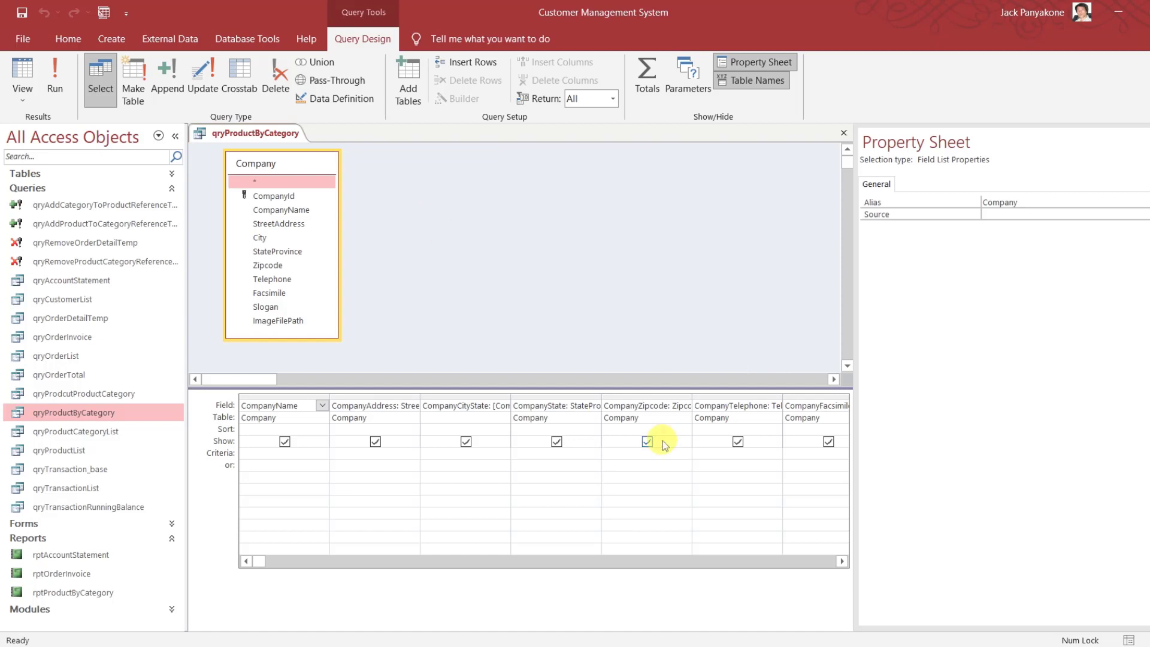
Clear the Contact, CustomerCityState and SubTotal calculated fields from the qryProductByCategory design grid, keeping ReportHeader
click(841, 561)
click(842, 562)
click(841, 562)
click(842, 561)
click(842, 561)
click(842, 561)
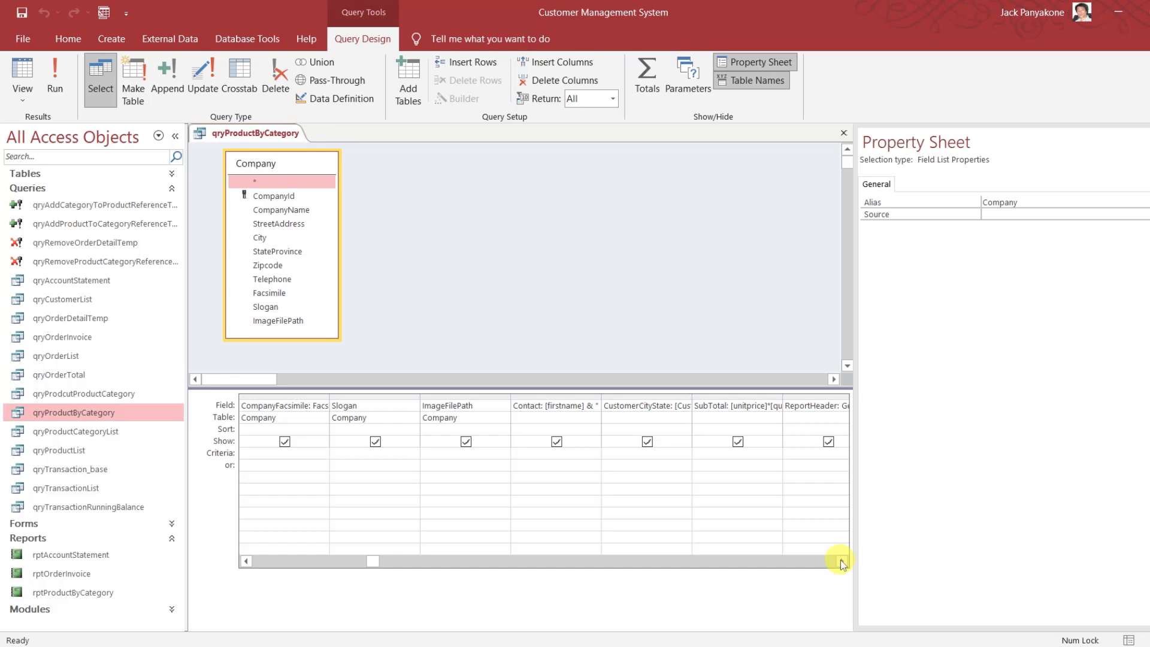
click(577, 417)
key(Up)
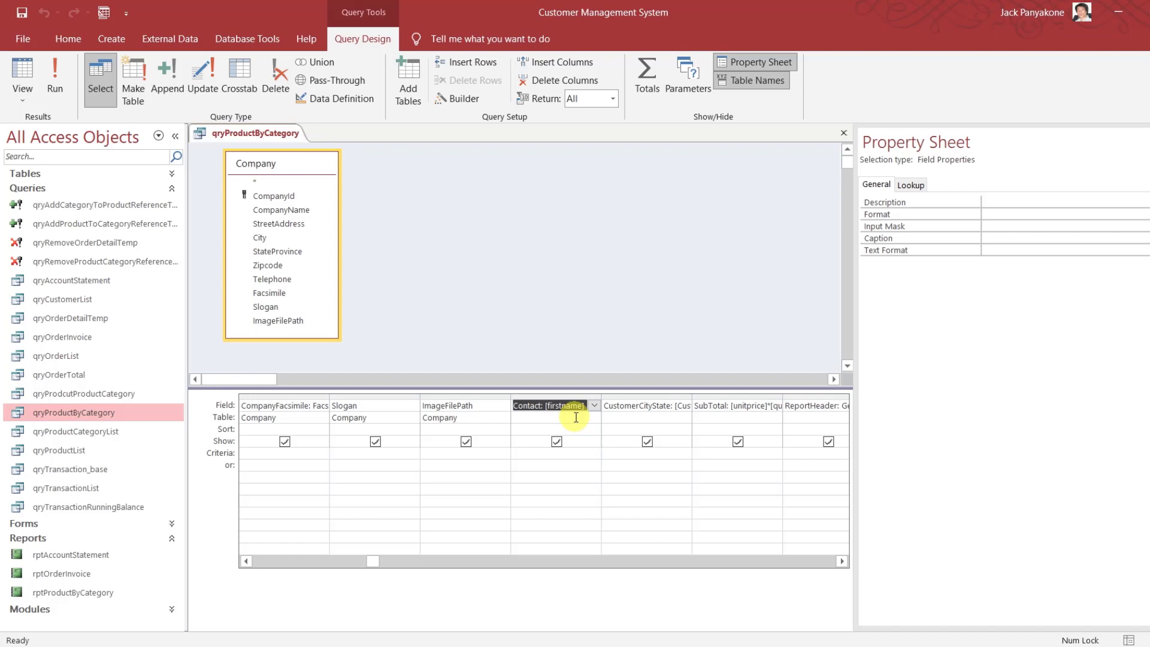
key(Delete)
key(Tab)
key(Delete)
key(Tab)
key(Delete)
key(Tab)
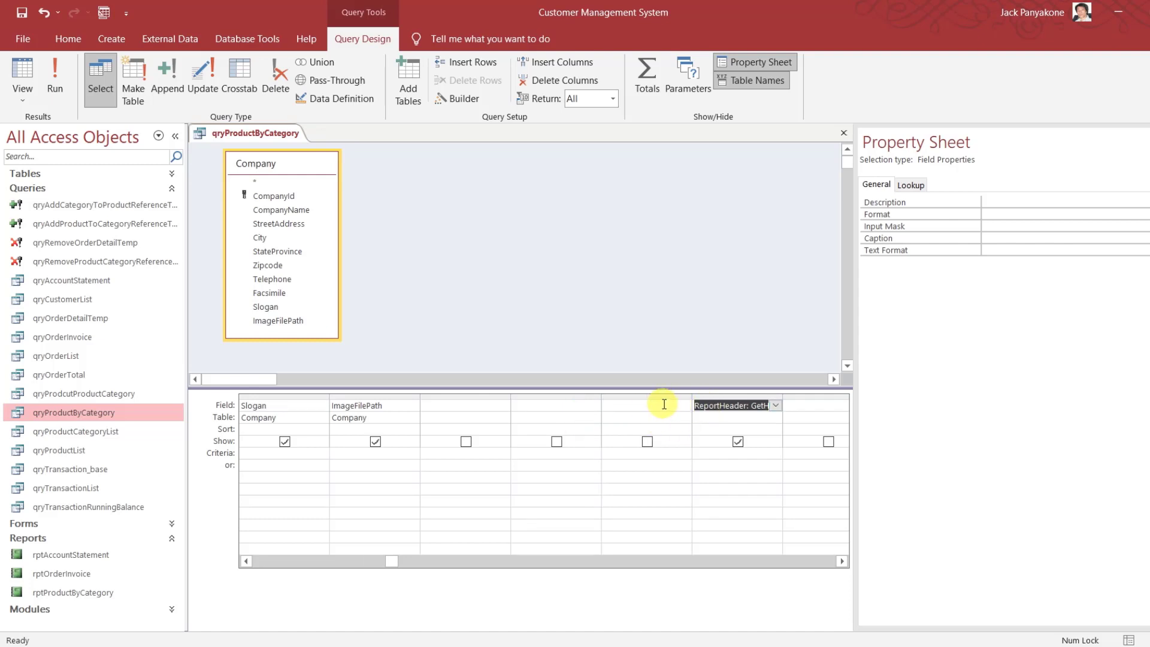
Widen the ReportHeader column to fit its expression, run the query to check its records, and return to Design View
click(685, 406)
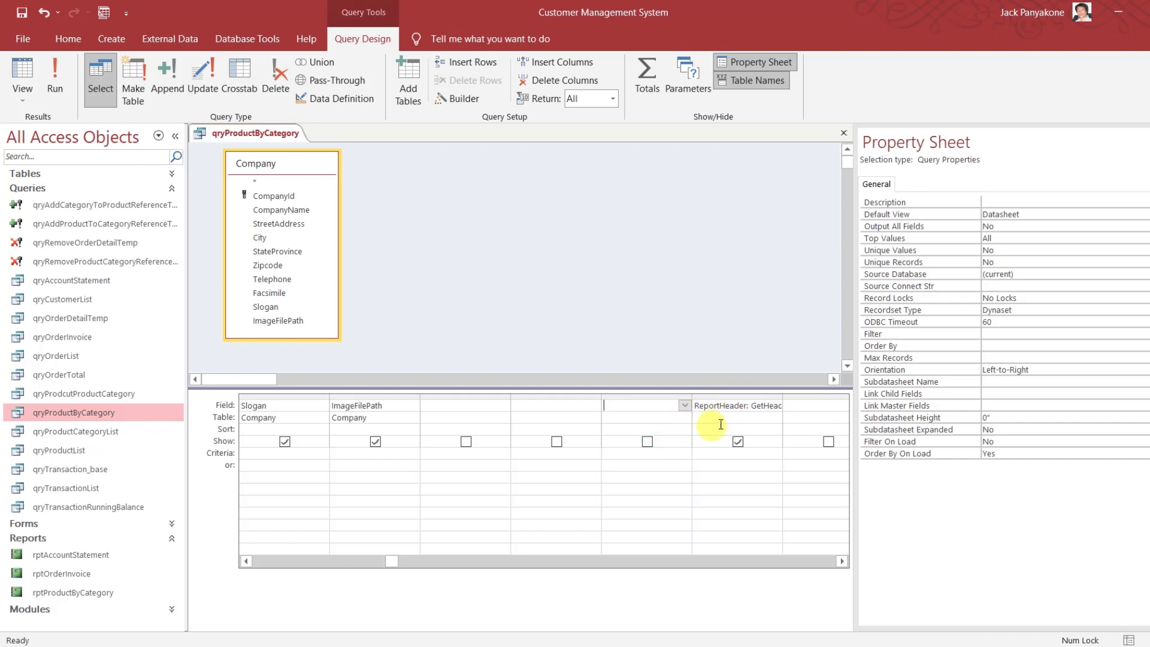
double_click(782, 399)
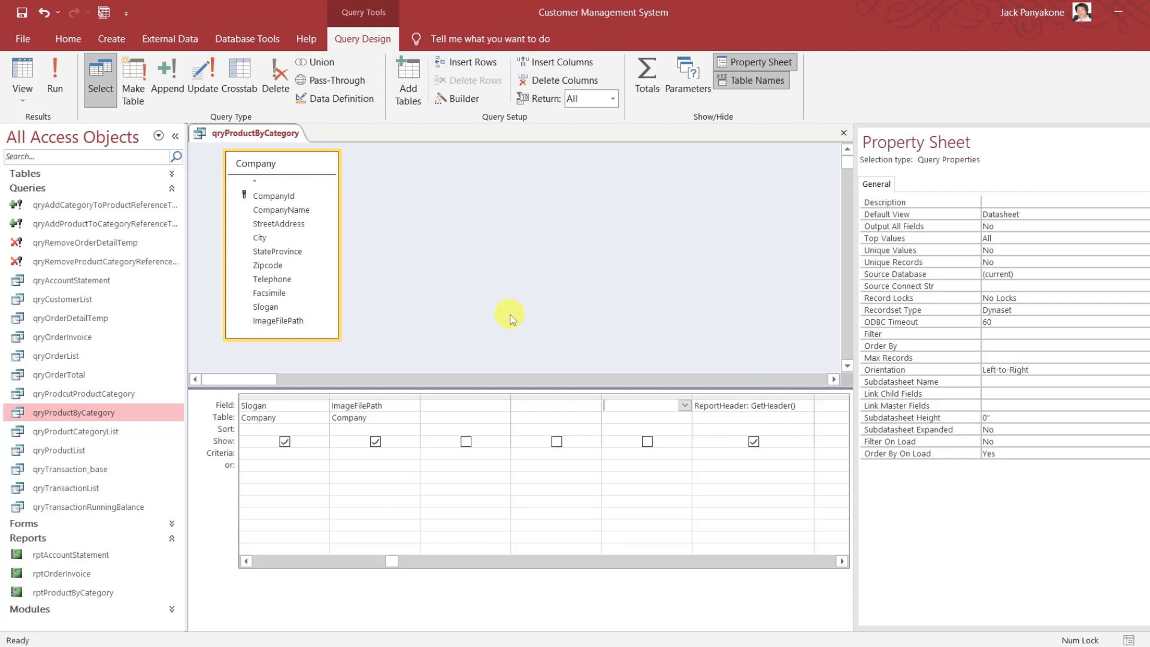
click(66, 75)
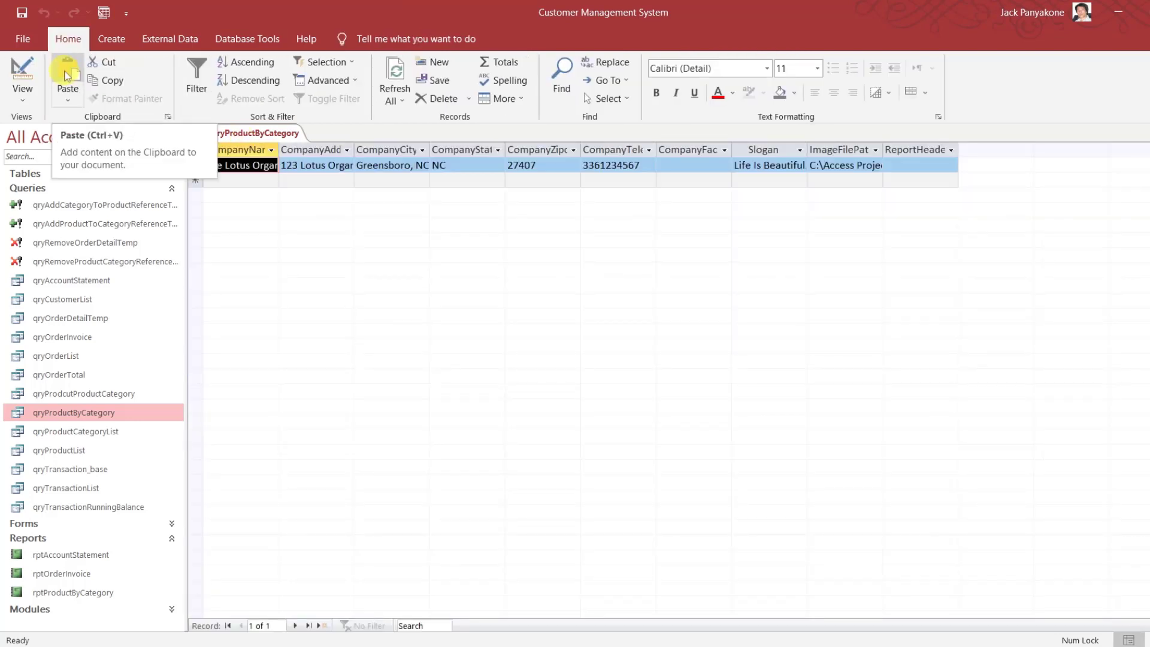
right_click(257, 134)
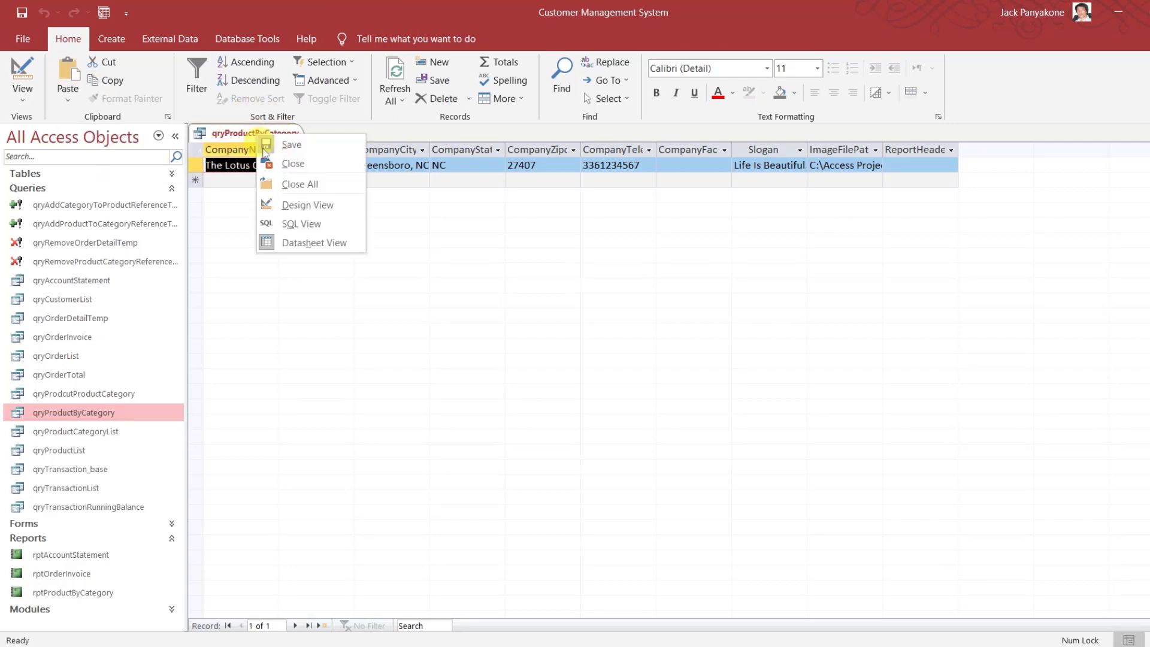
click(304, 206)
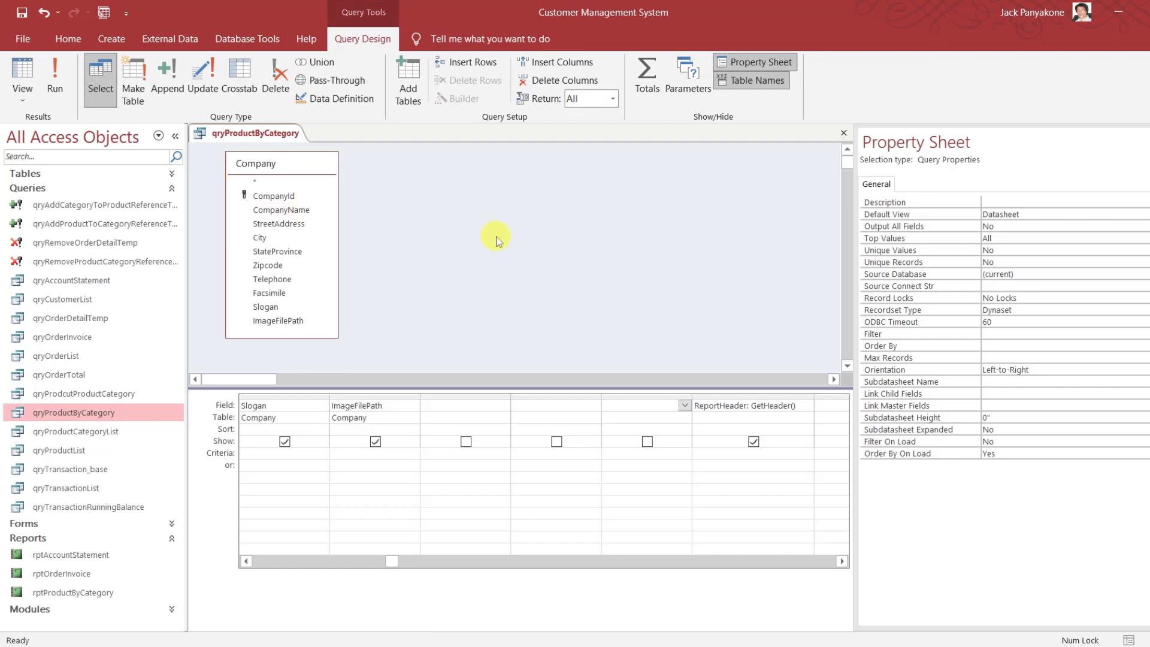
Add qryProdcutProductCategory as a source beside Company in the query design and enlarge its box to show every field
click(123, 394)
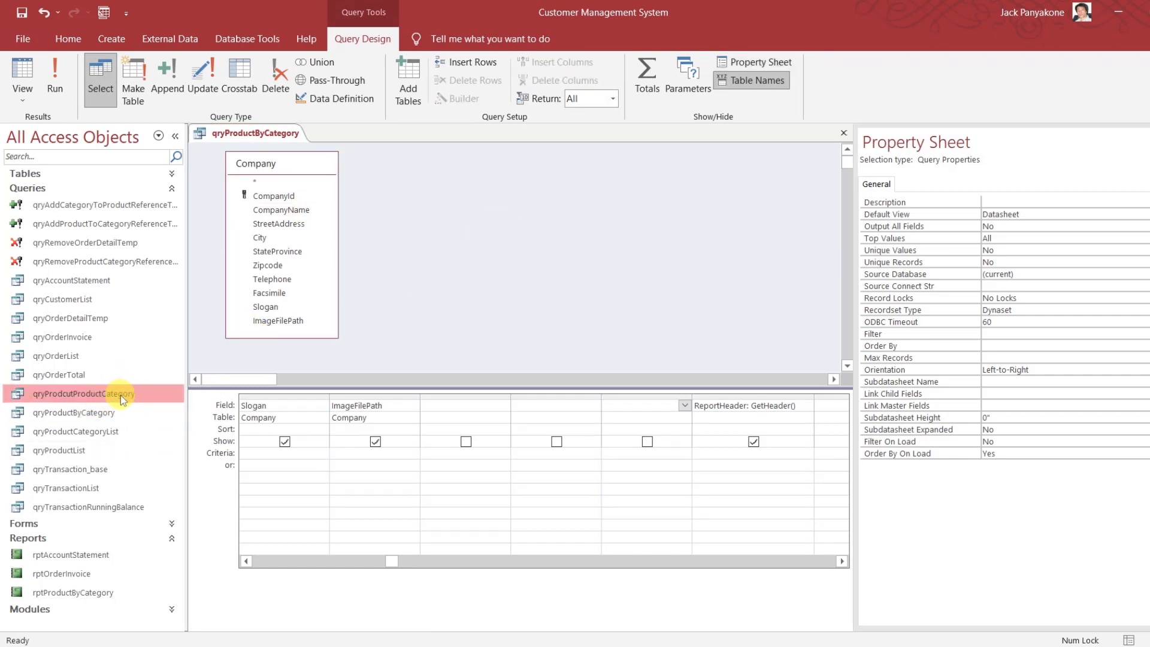
drag(120, 396, 390, 169)
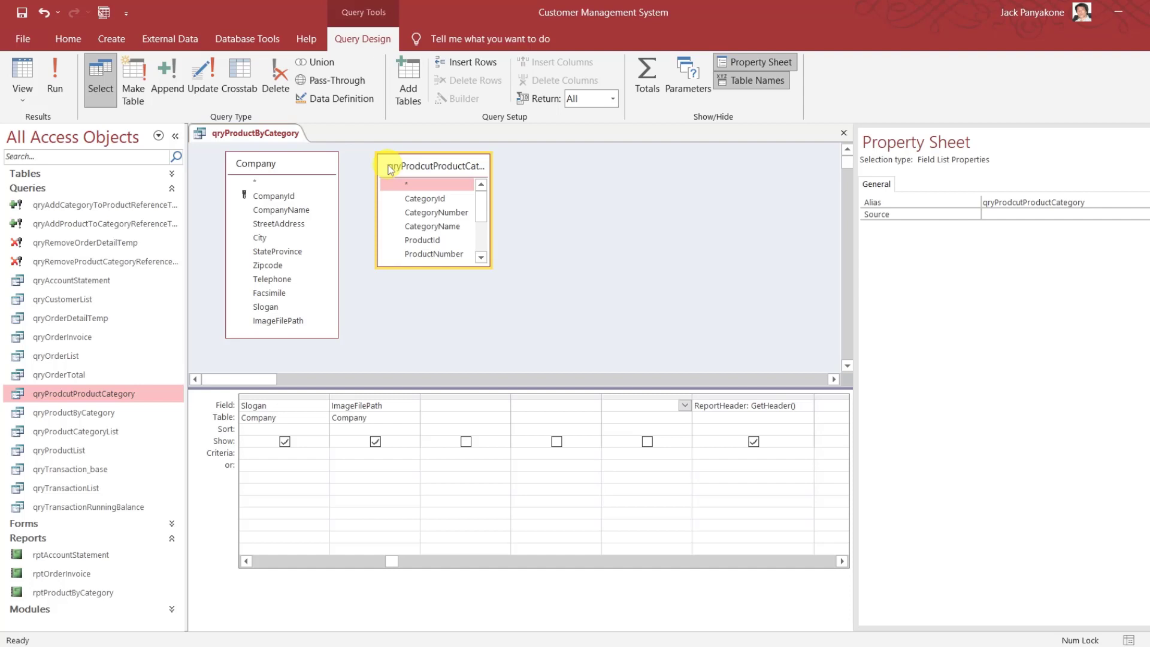
drag(421, 268, 423, 362)
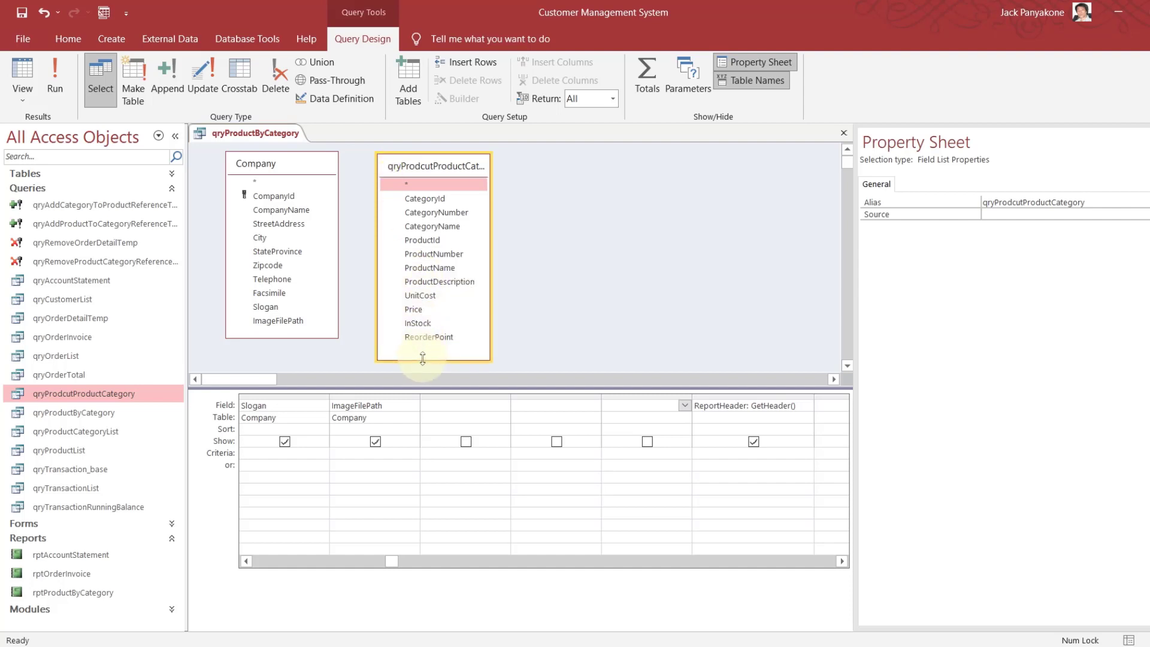
Insert the CategoryId through ReorderPoint fields after ImageFilePath in the design grid, then run the query and review its product columns
click(443, 203)
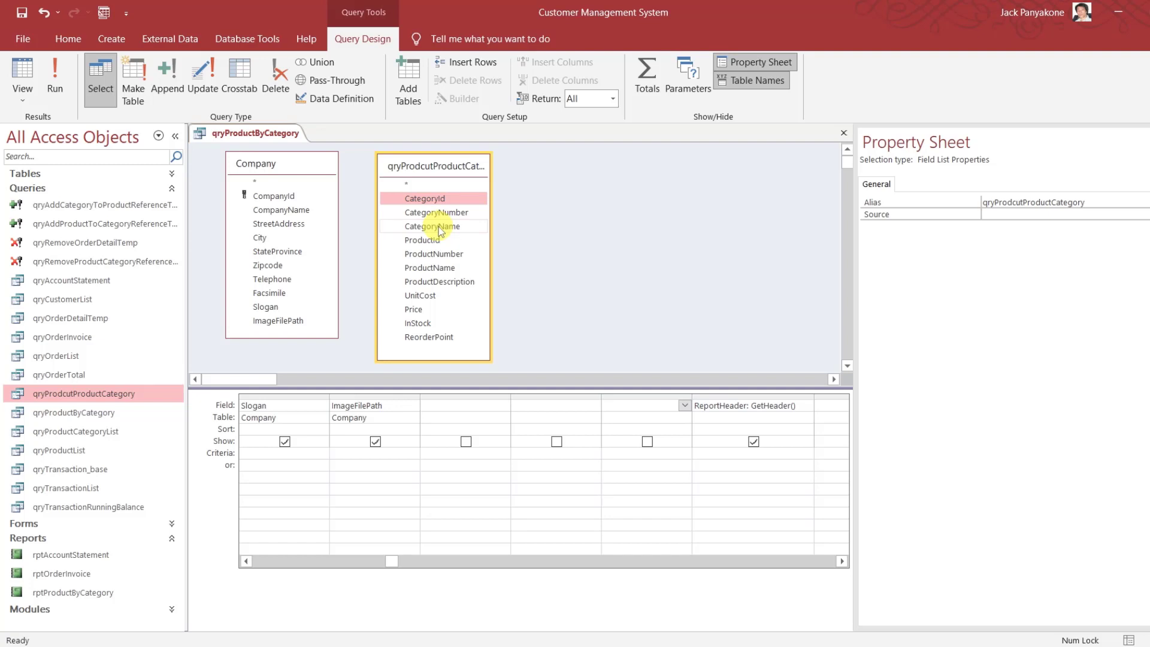
click(443, 338)
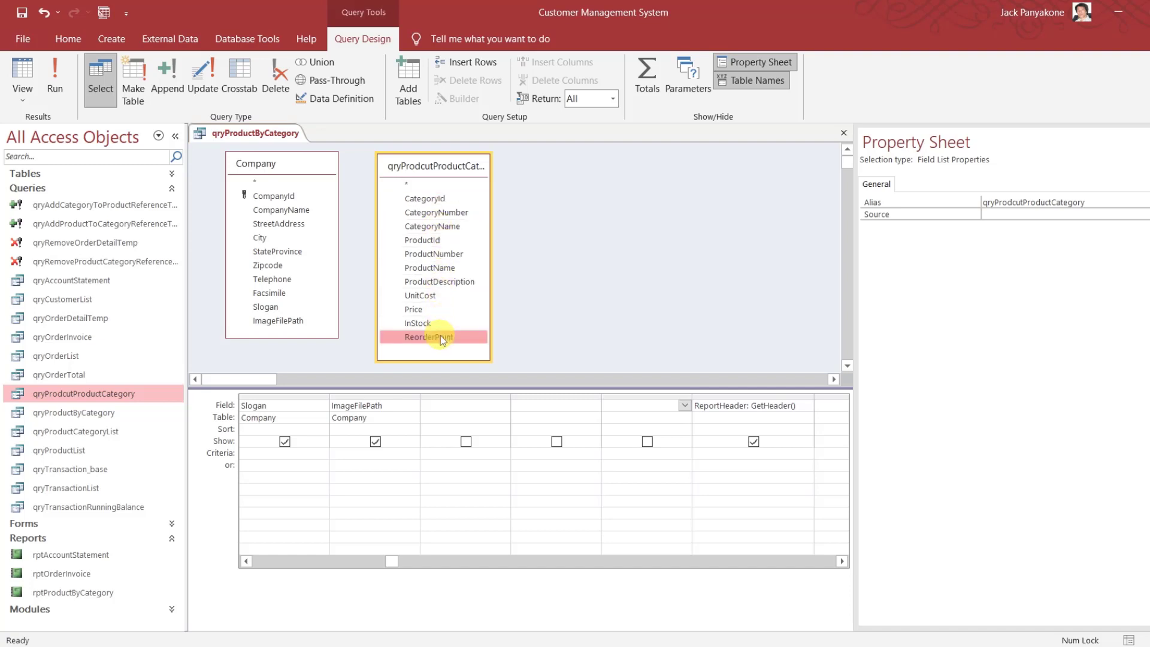
click(438, 200)
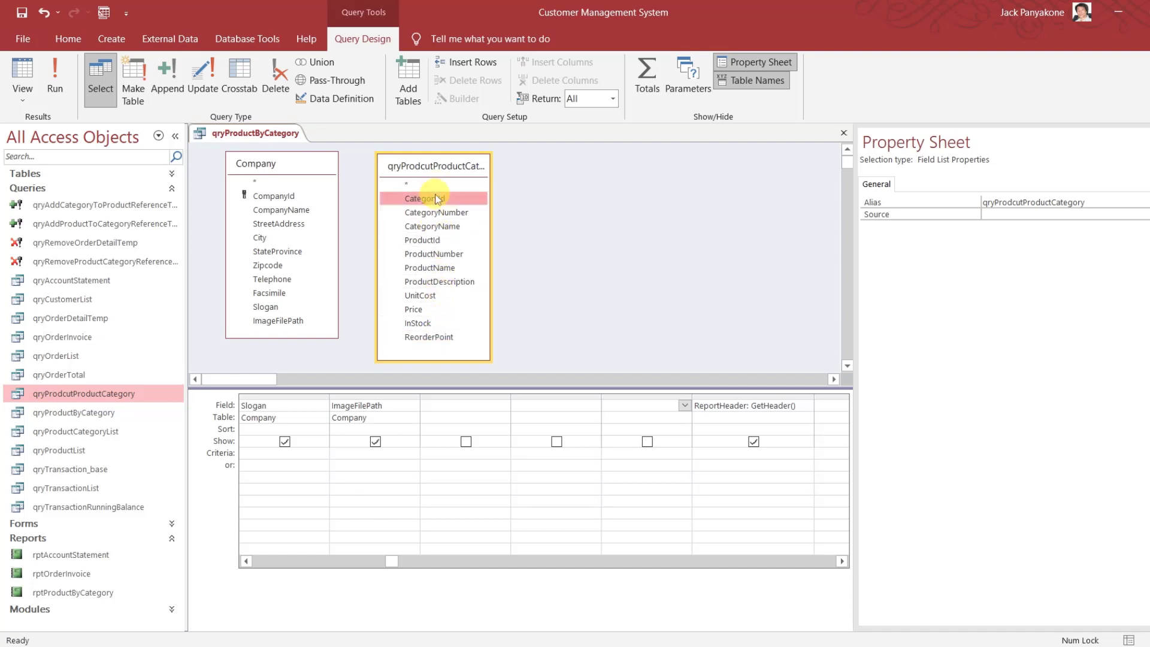
shift+click(418, 337)
drag(415, 333, 432, 405)
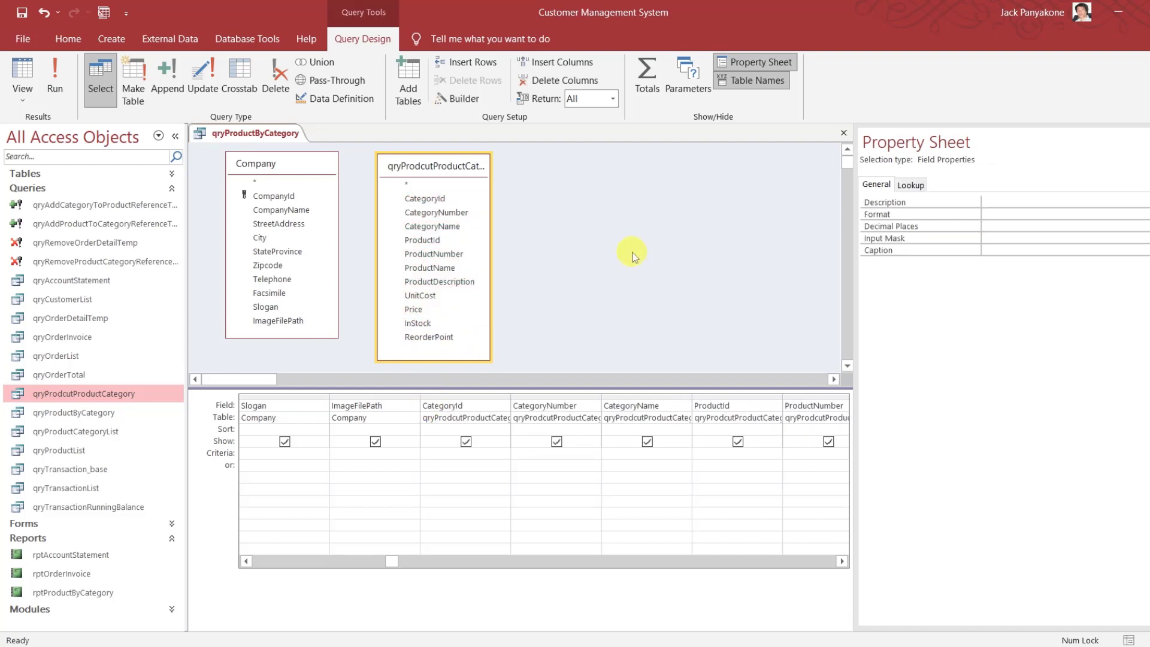
click(60, 65)
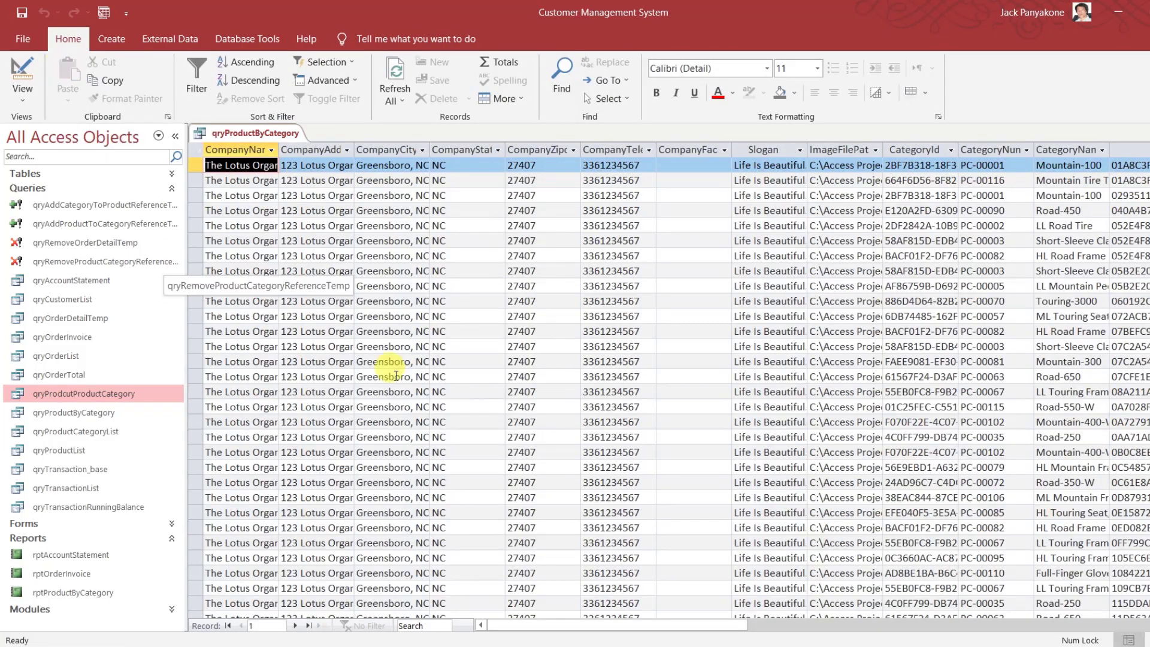
drag(620, 625, 899, 623)
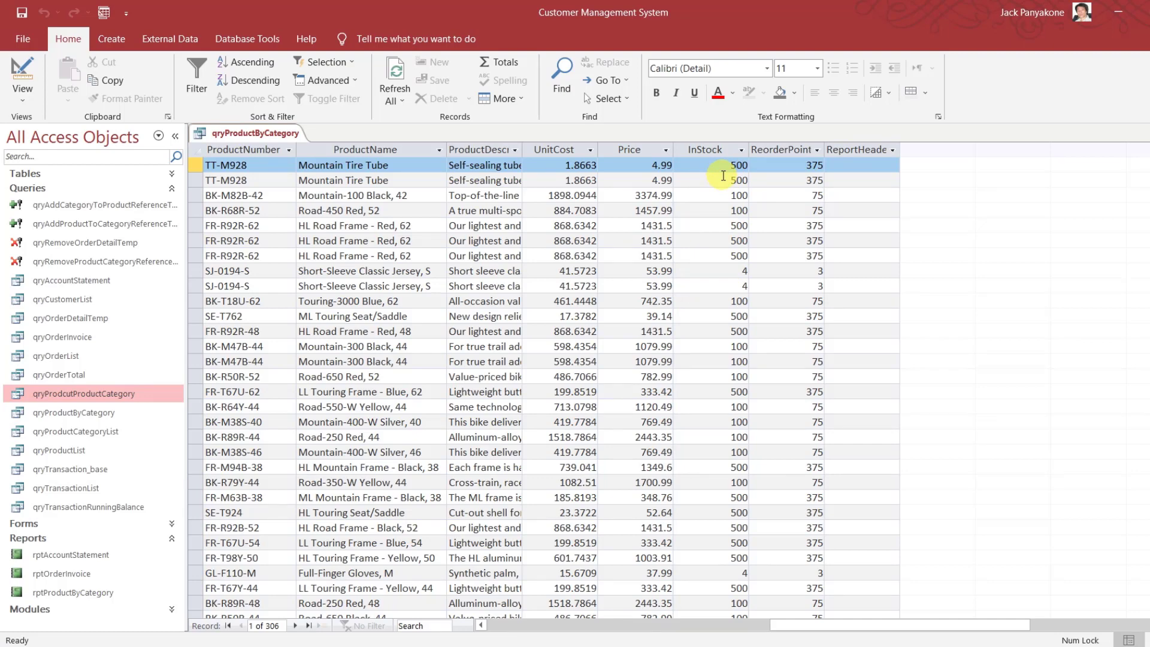
Open the frmMainNavigation form, start editing the new order for Grand Industries, and switch the search to products
click(171, 187)
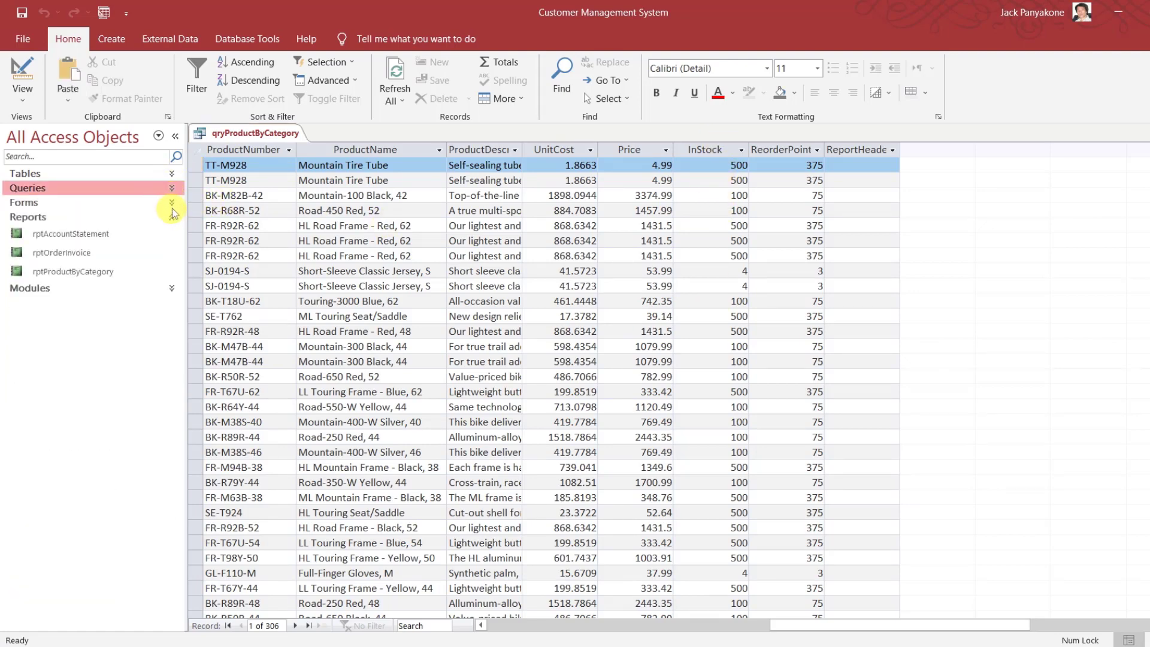
click(172, 204)
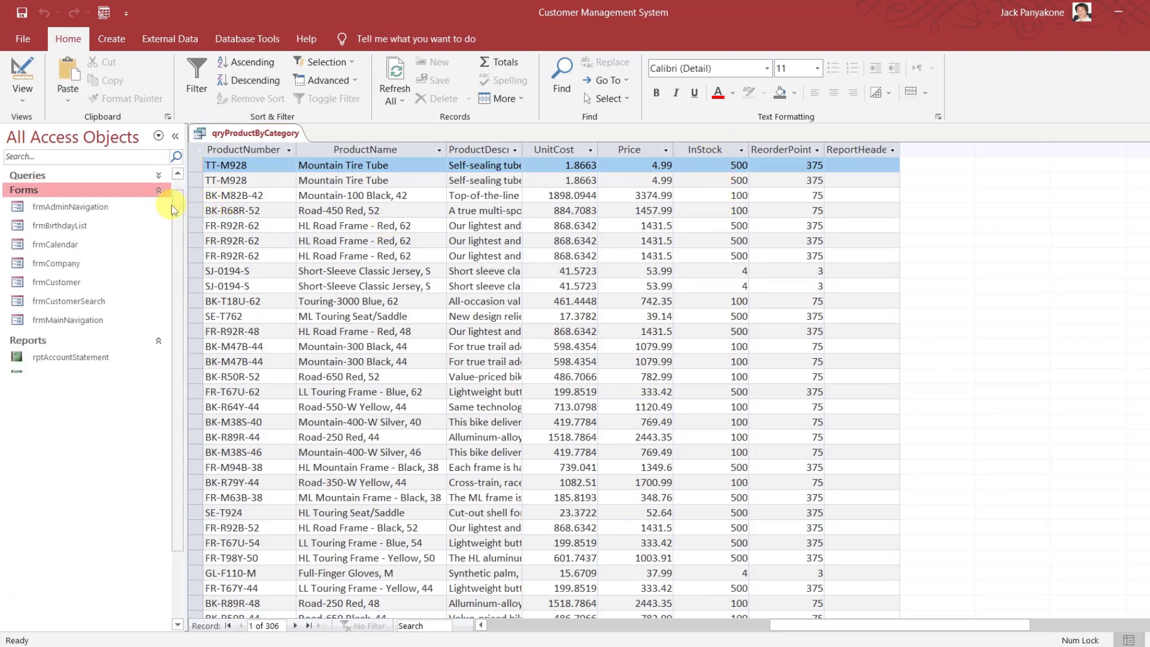
double_click(81, 326)
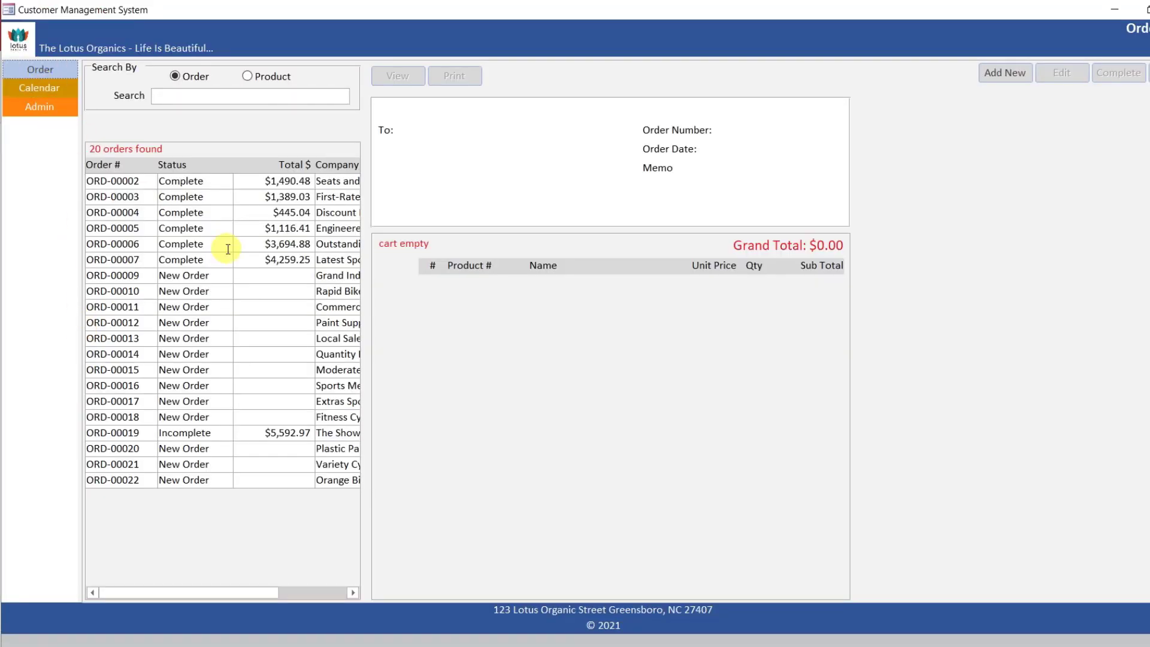
click(258, 276)
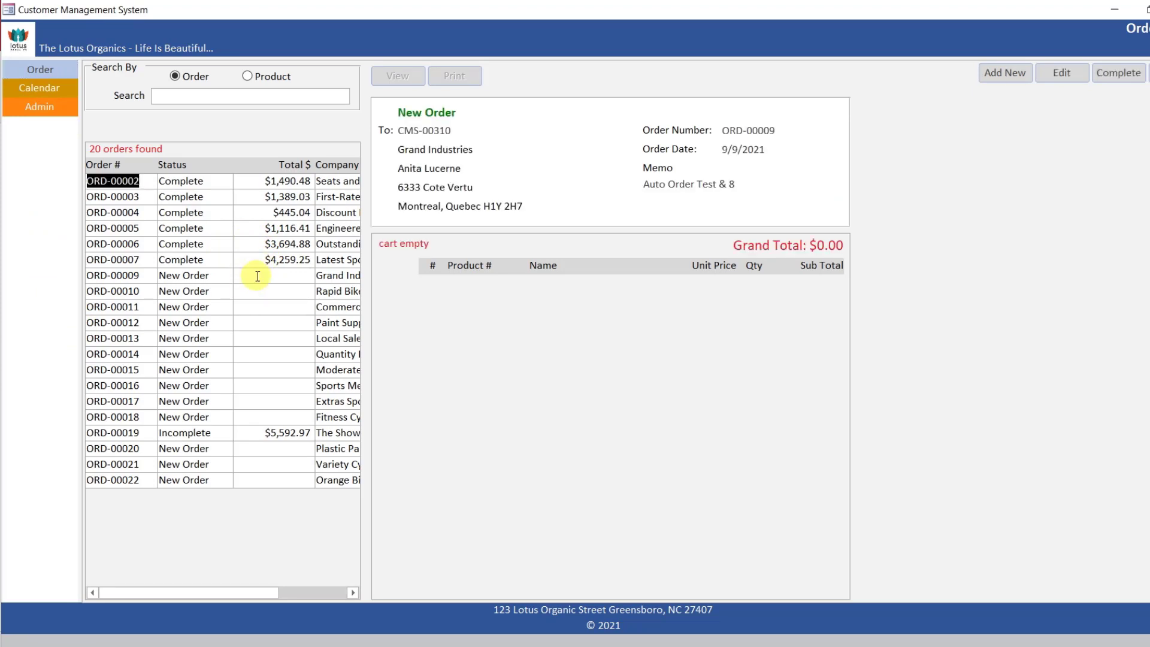
click(1063, 73)
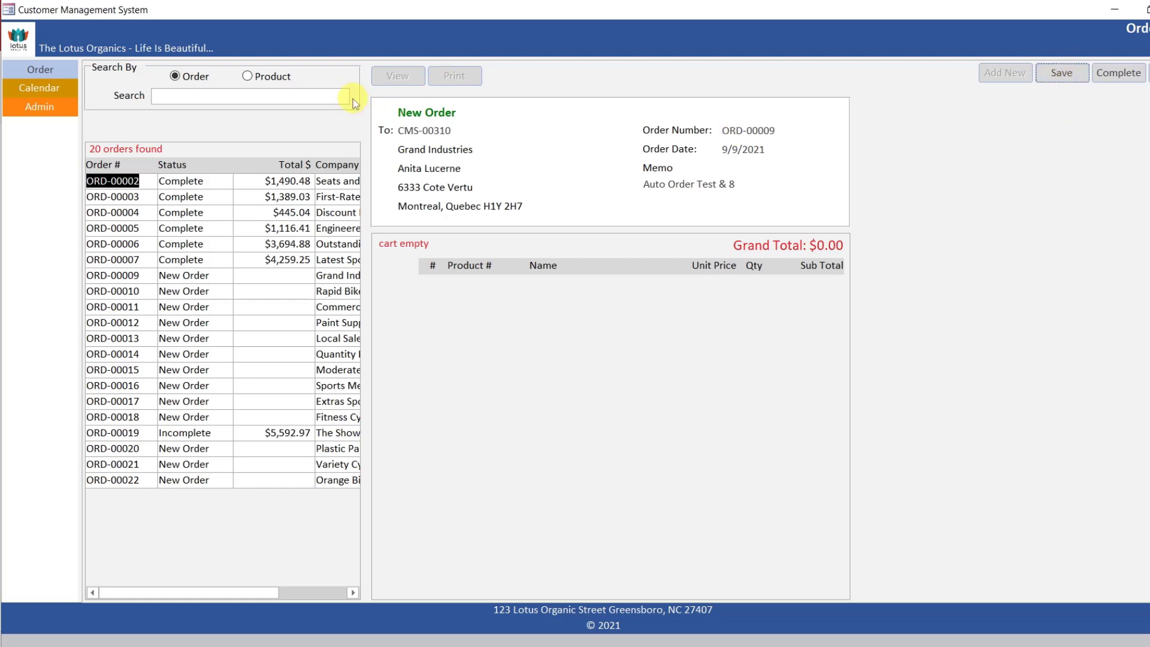
click(279, 78)
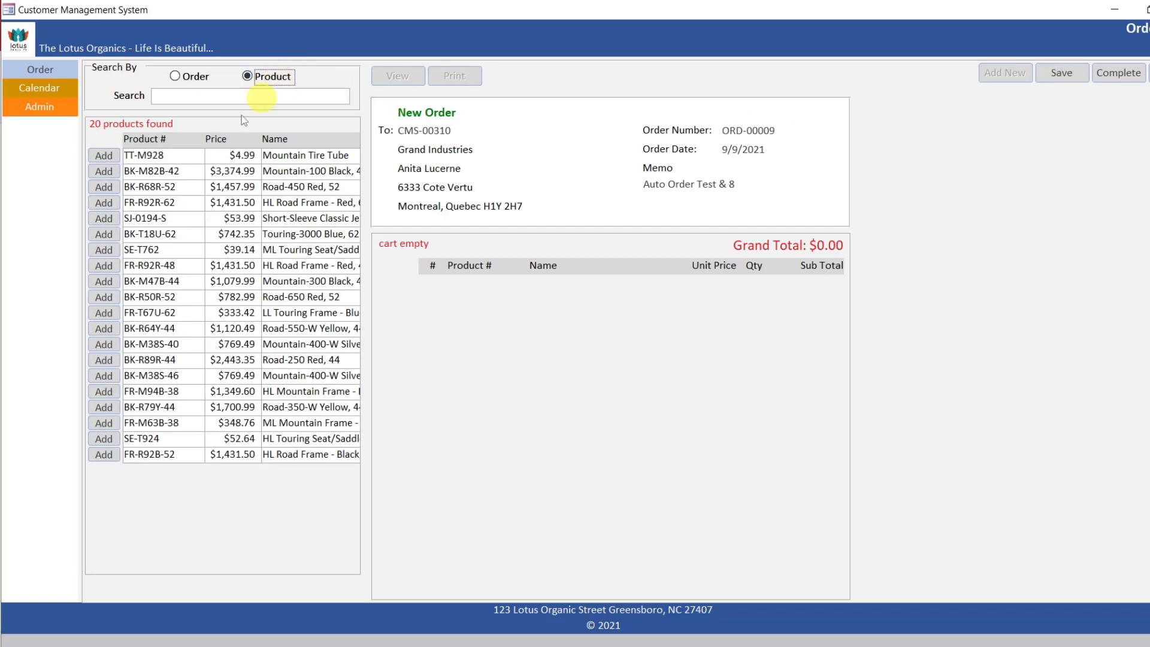
Add product TT-M928, Mountain Tire Tube, to the order cart with a quantity of 2
click(105, 157)
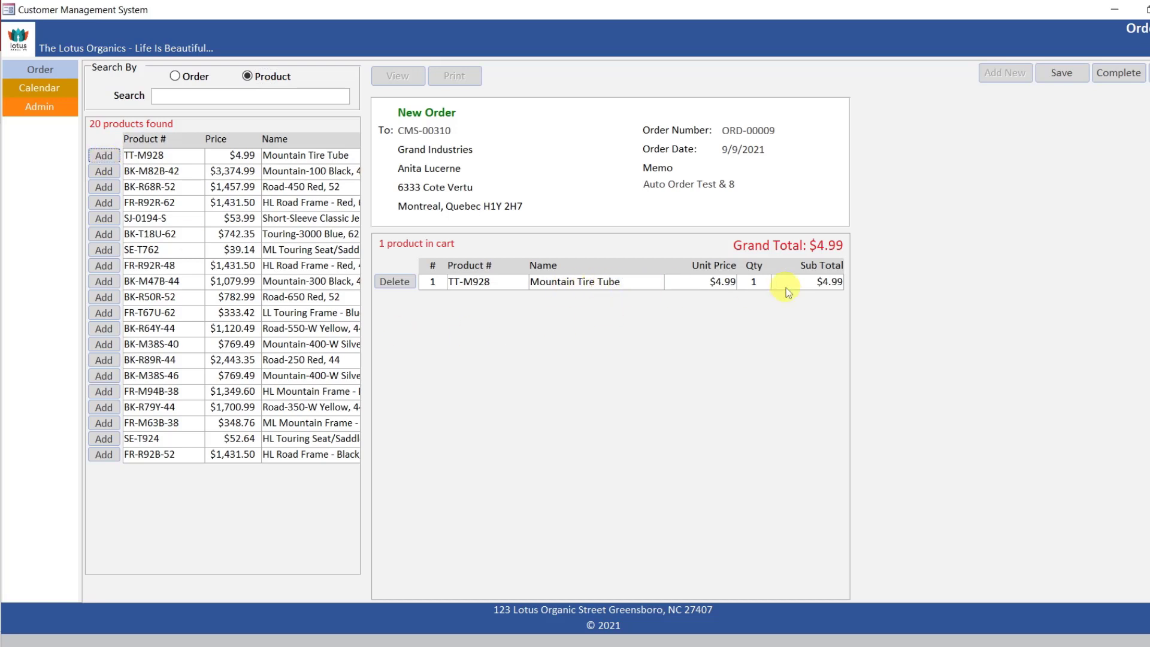
double_click(756, 282)
text(2)
Cancel the Grand Industries order containing the Mountain Tire Tube
click(1115, 10)
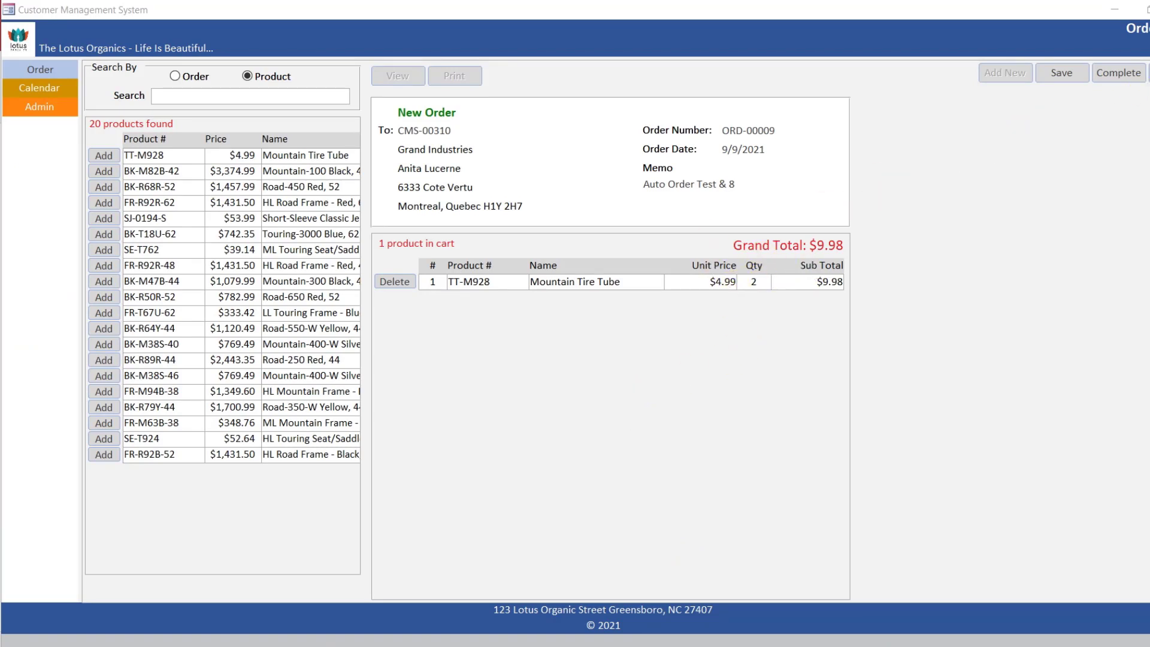
click(1149, 72)
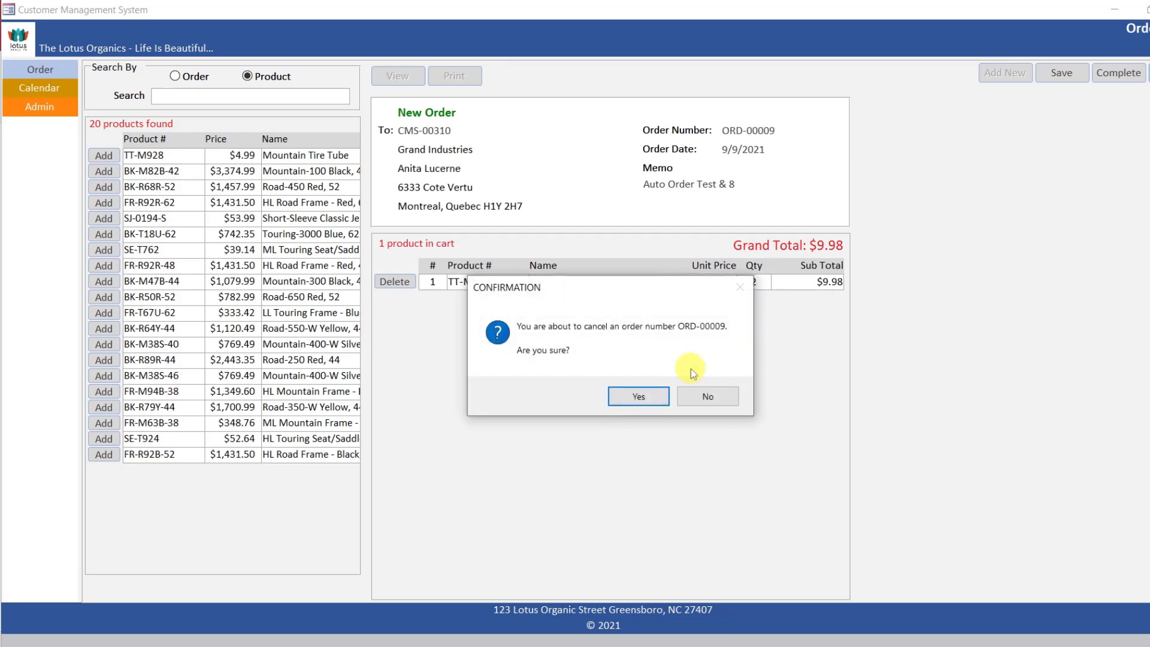
click(638, 397)
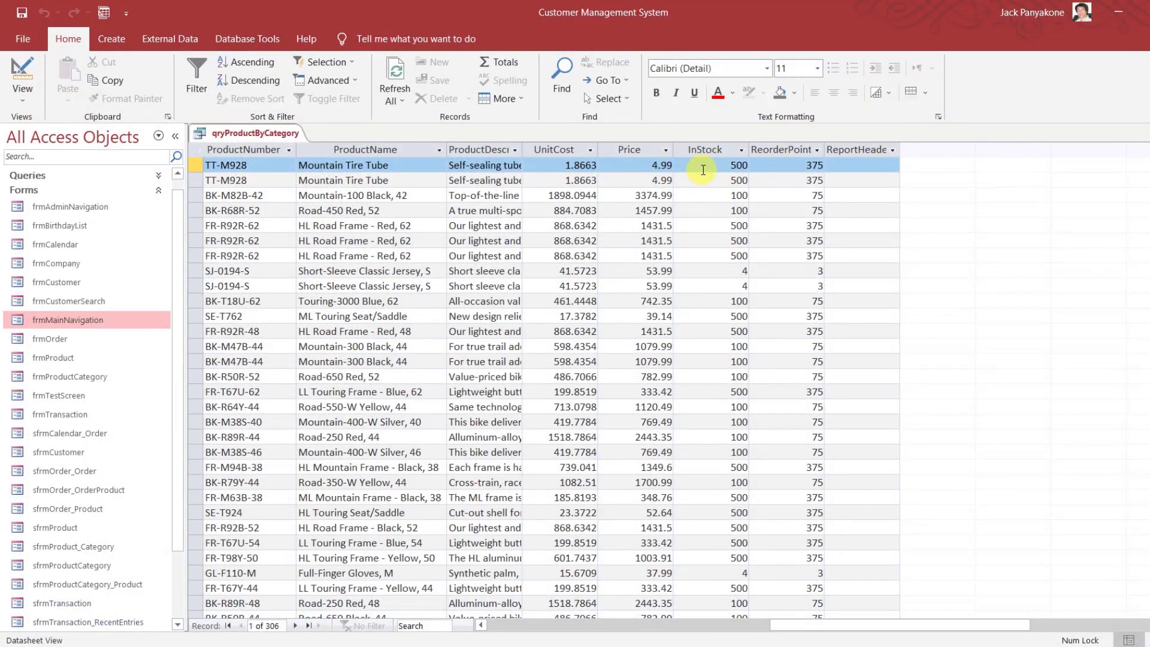
Close the qryProductByCategory query and open the rptProductByCategory report in Design View
click(702, 150)
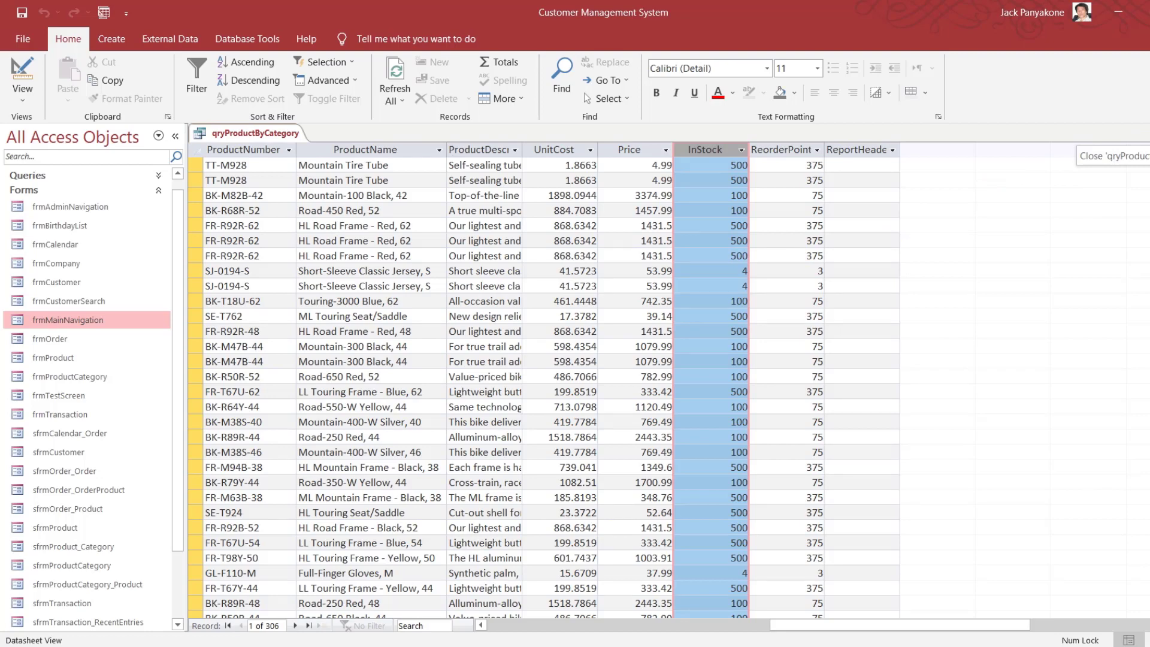
click(1143, 133)
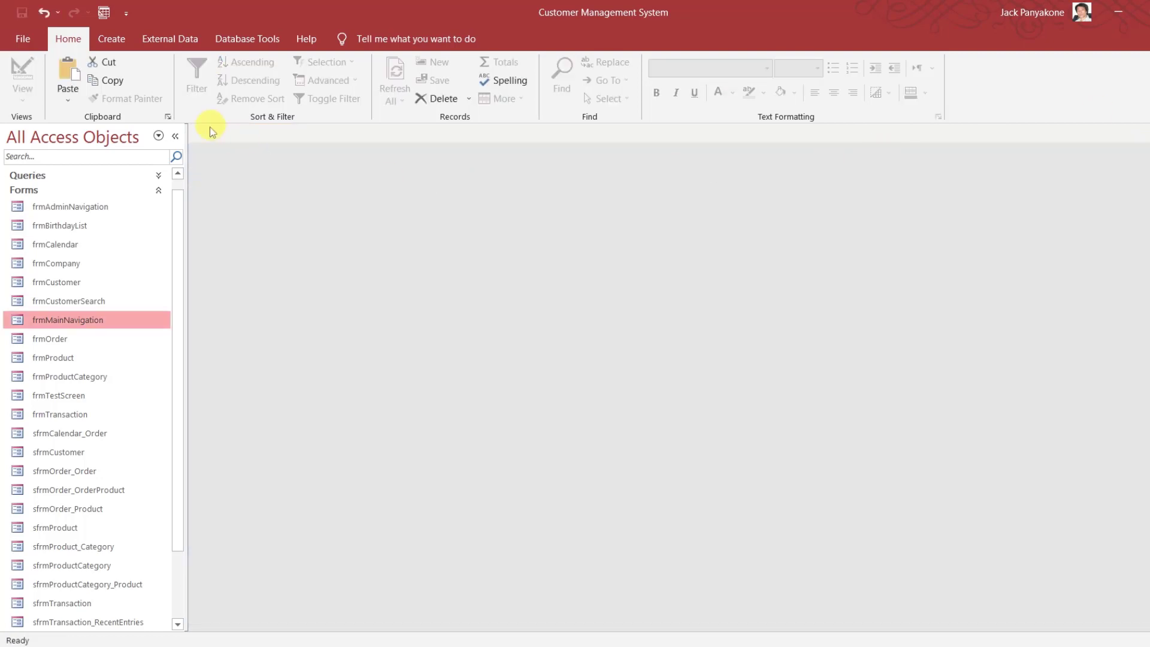
click(158, 191)
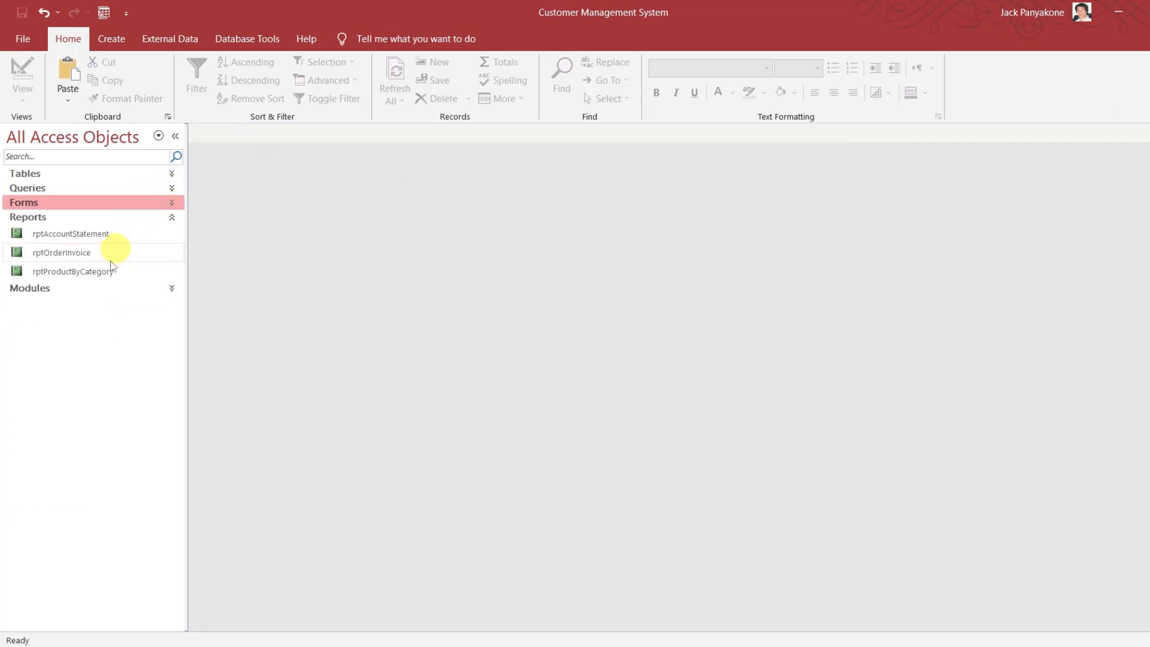
click(104, 278)
right_click(105, 279)
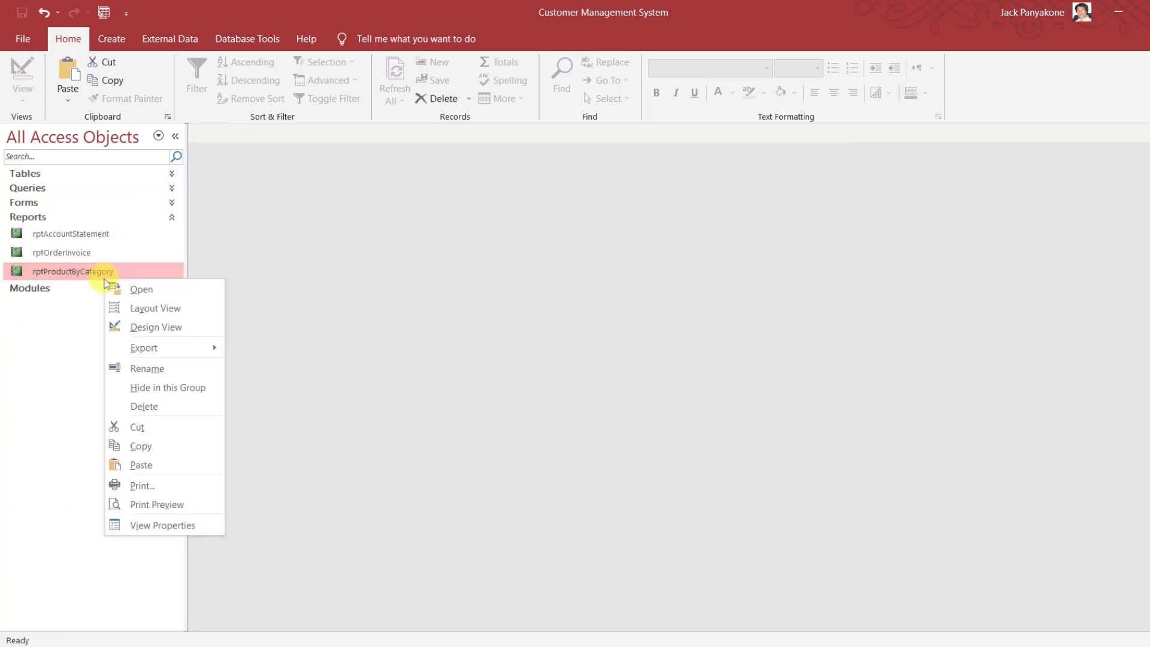
click(151, 327)
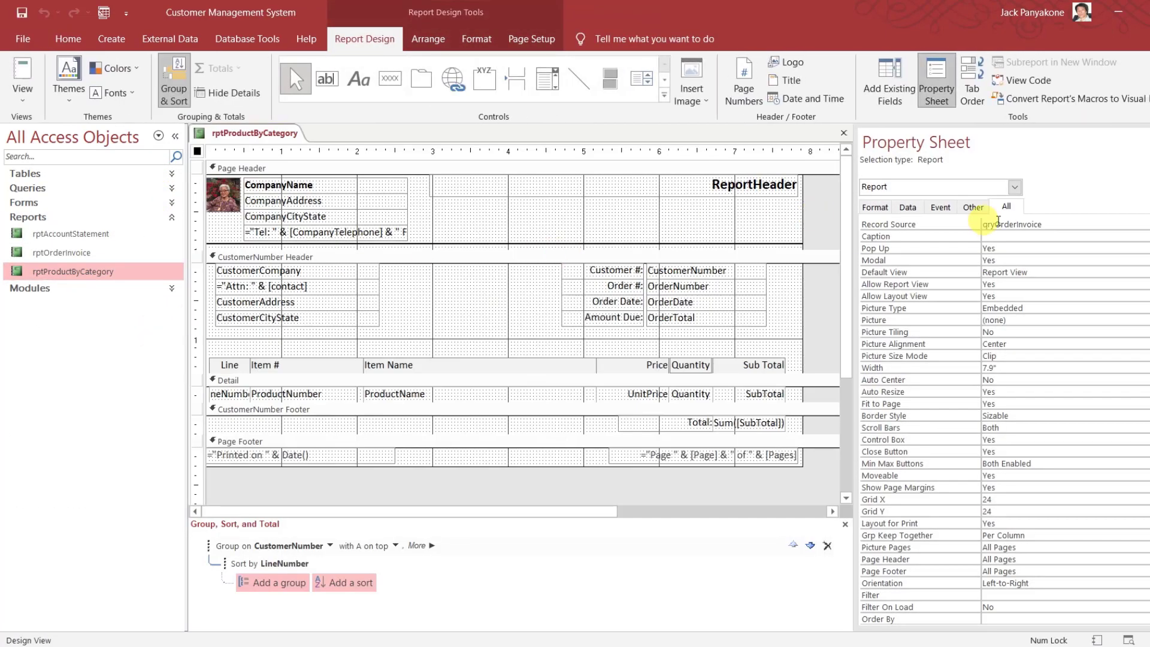
Set the report's Record Source to qryProductByCategory
double_click(1065, 226)
text(qryproductByCategory)
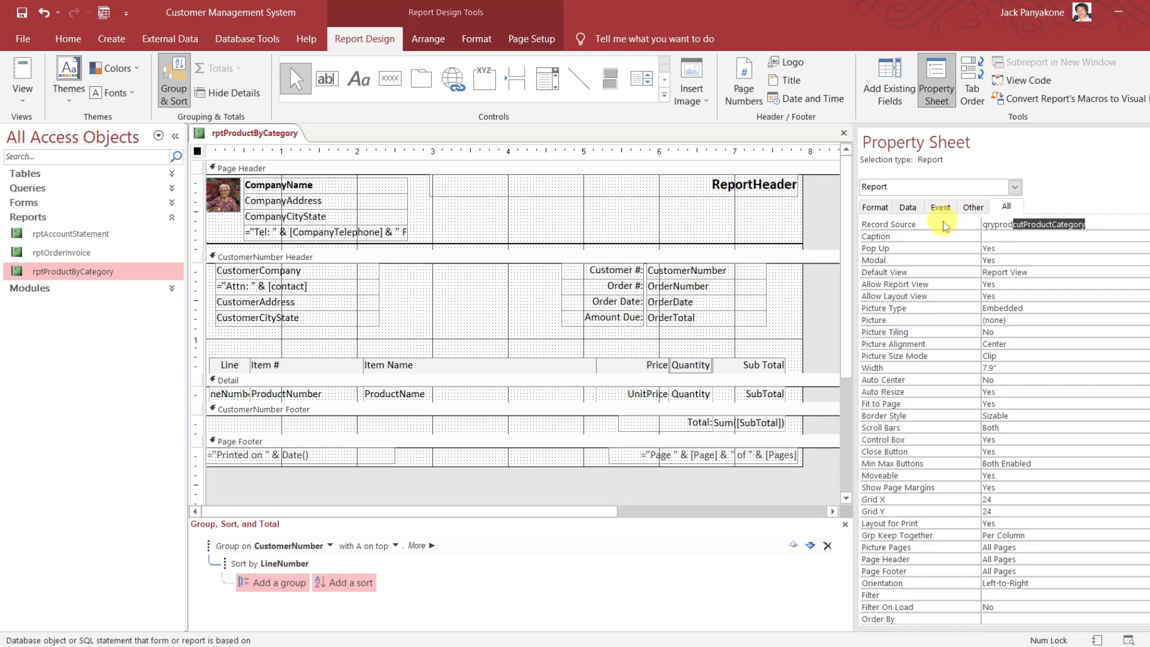
key(Return)
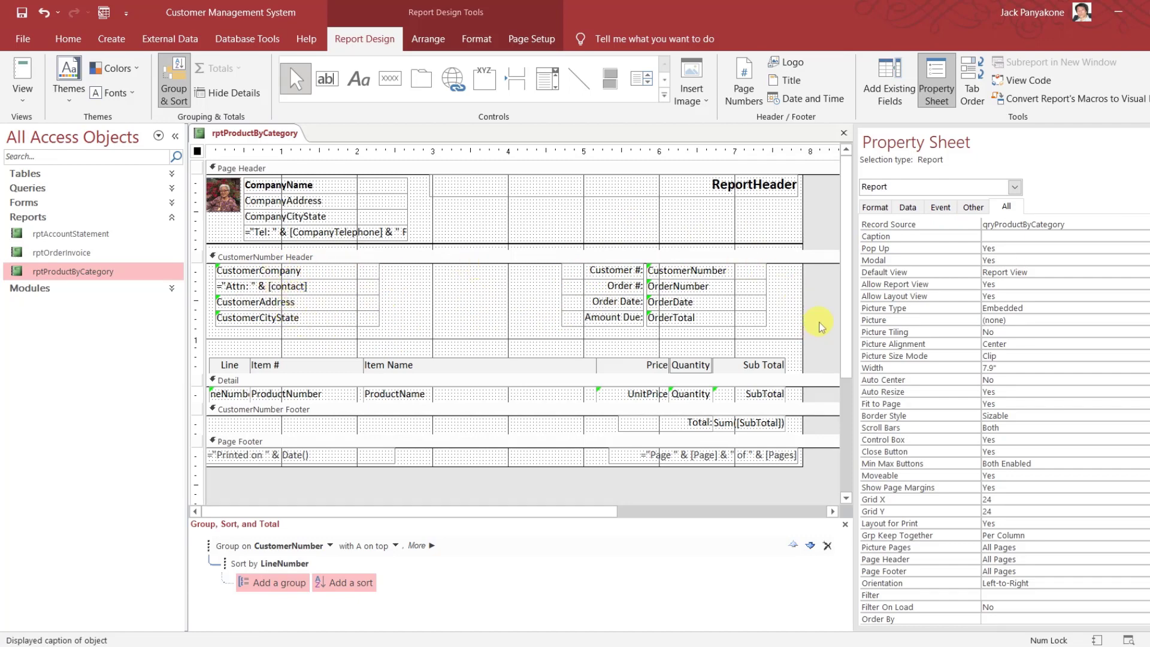
Delete the Customer #, Order #, Order Date and Amount Due labels and their fields from the CustomerNumber header
drag(819, 324, 548, 271)
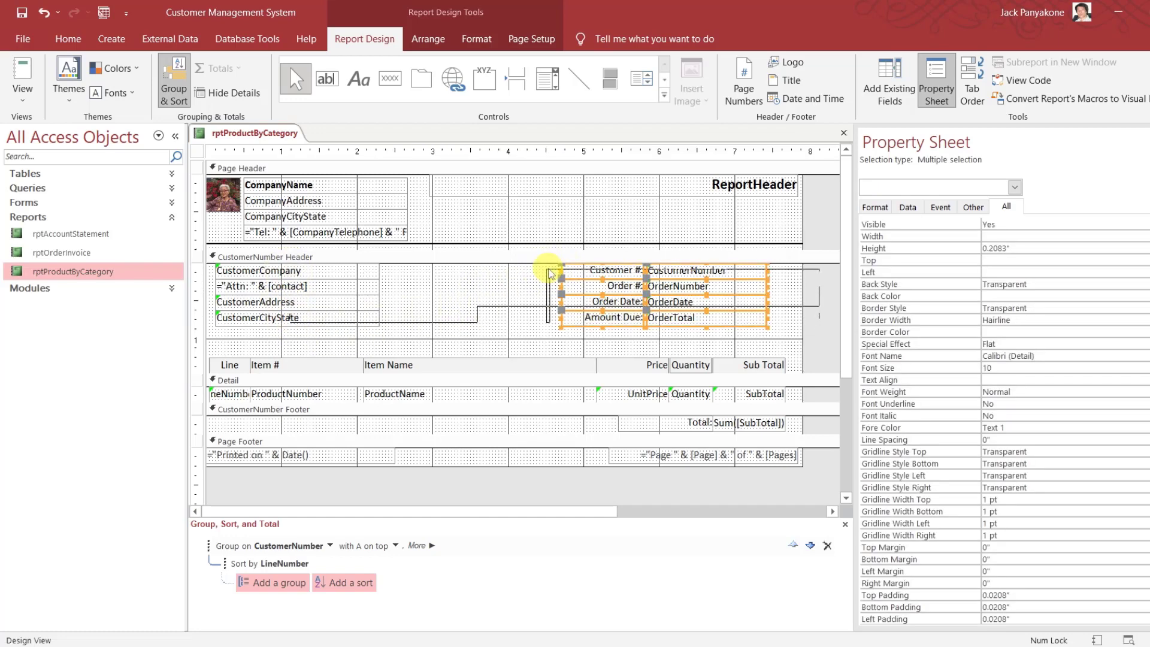
key(Delete)
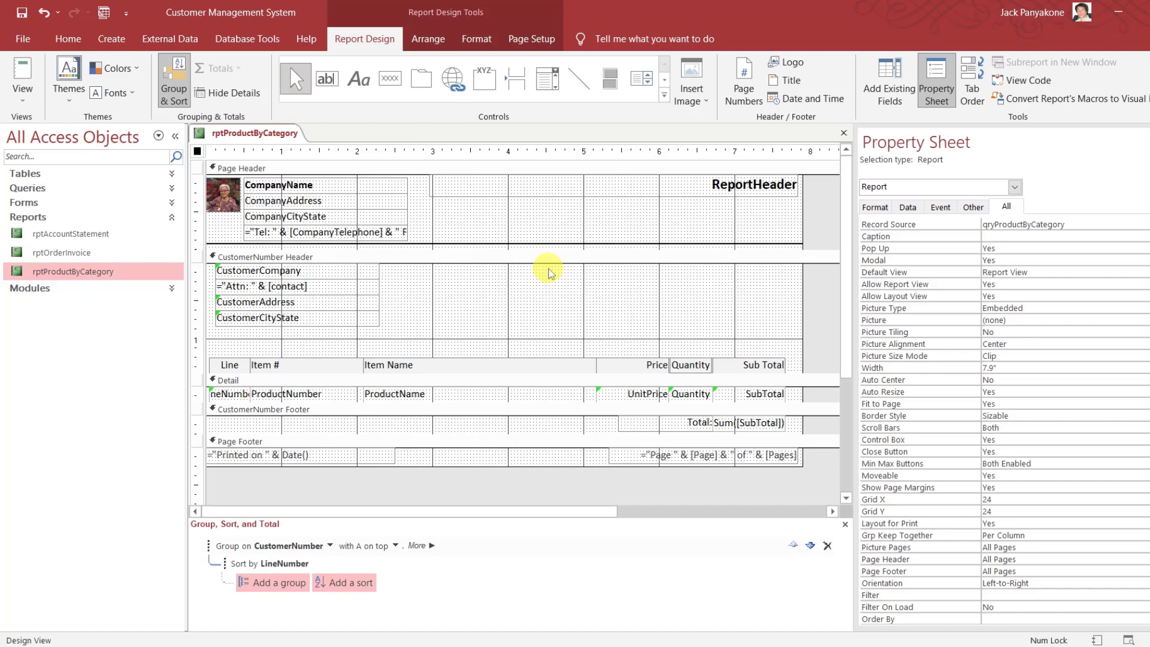
Group the report on CategoryId in place of CustomerNumber and sort it by ProductName in place of LineNumber
click(272, 258)
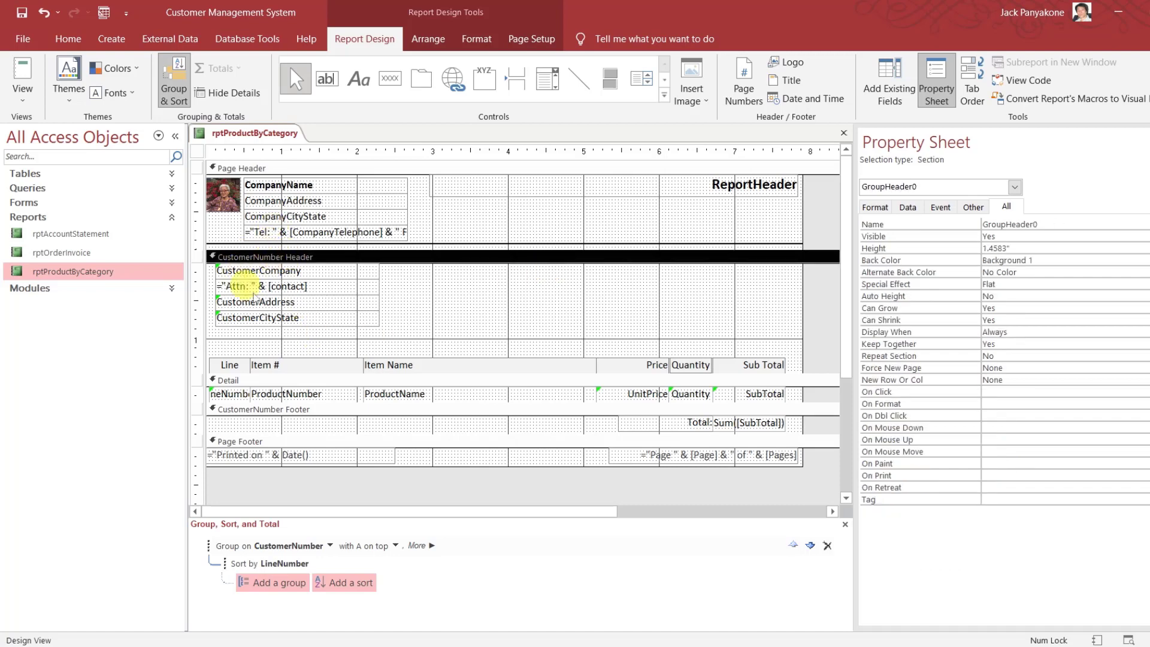
click(330, 545)
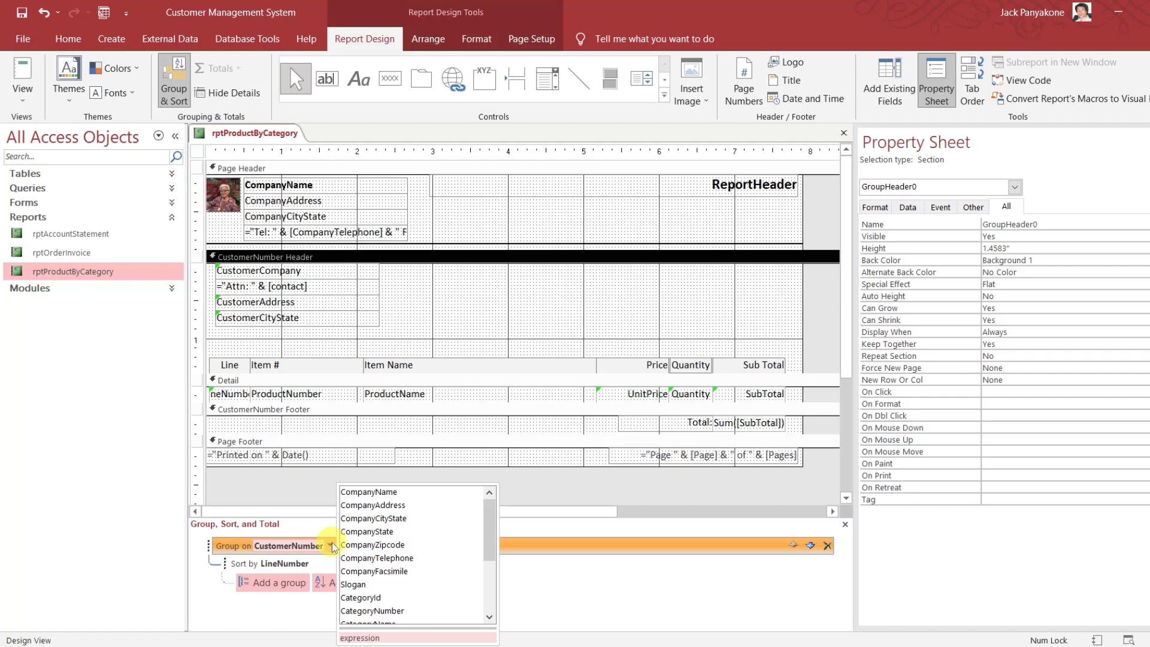
click(413, 597)
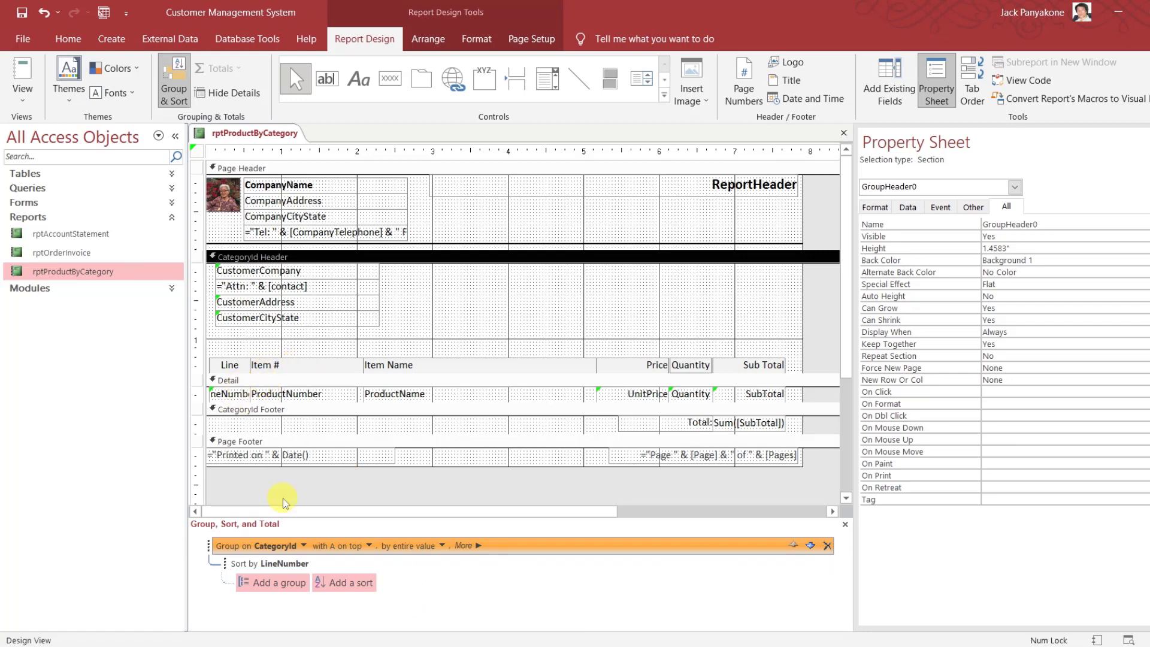
click(298, 565)
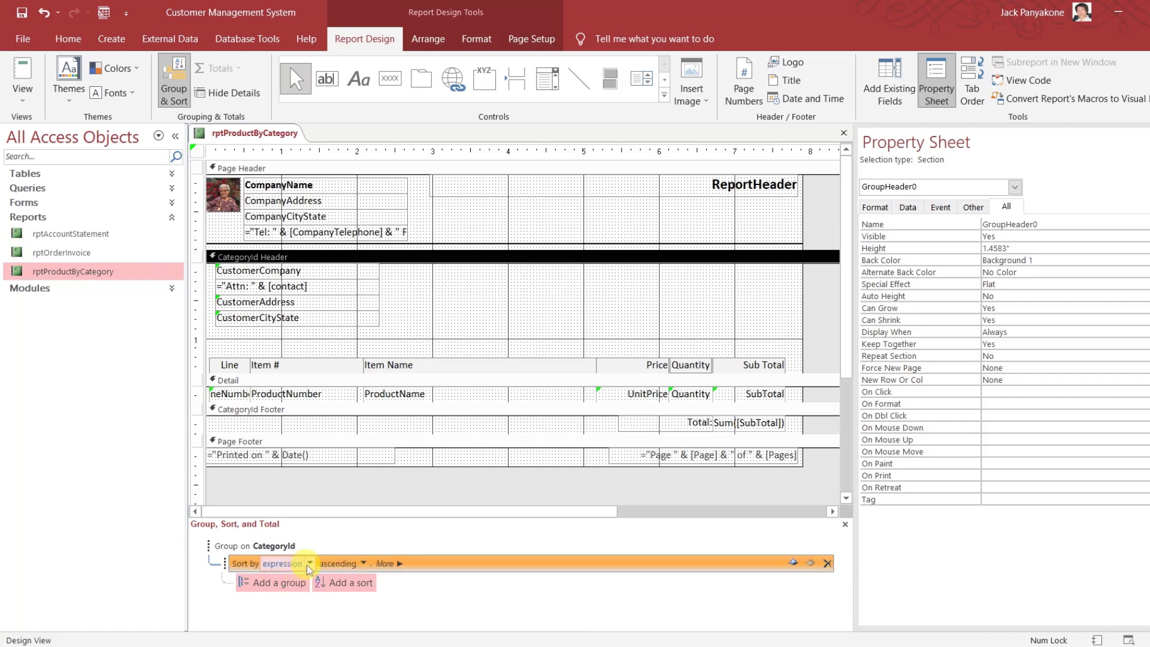
click(309, 563)
drag(469, 544, 472, 579)
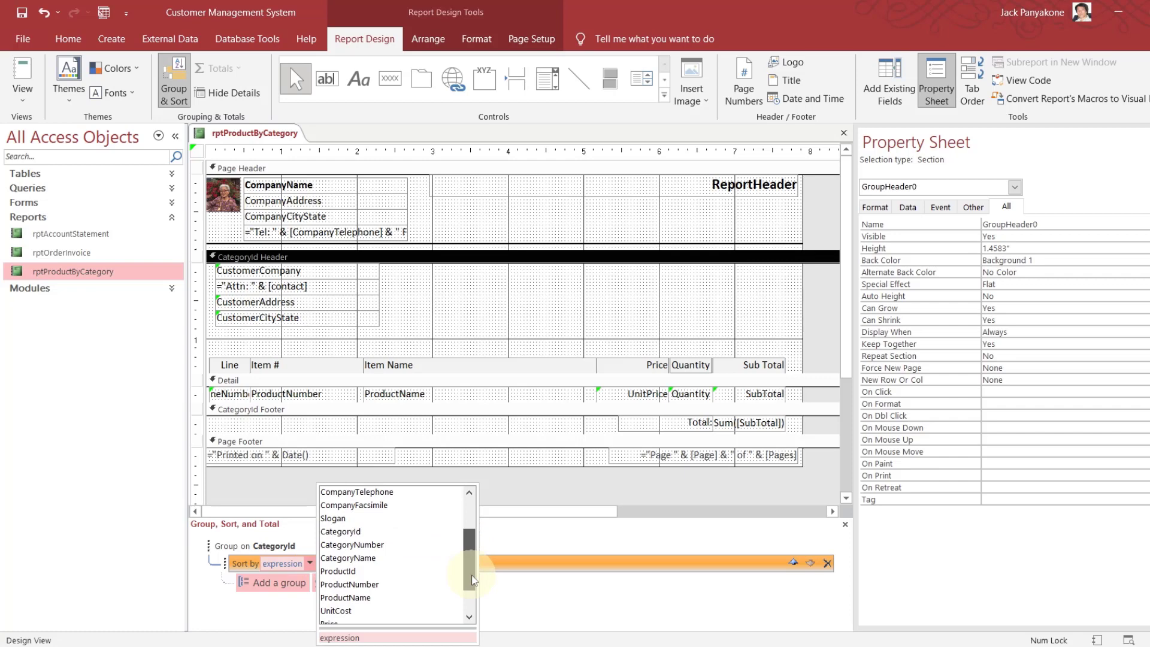
click(395, 598)
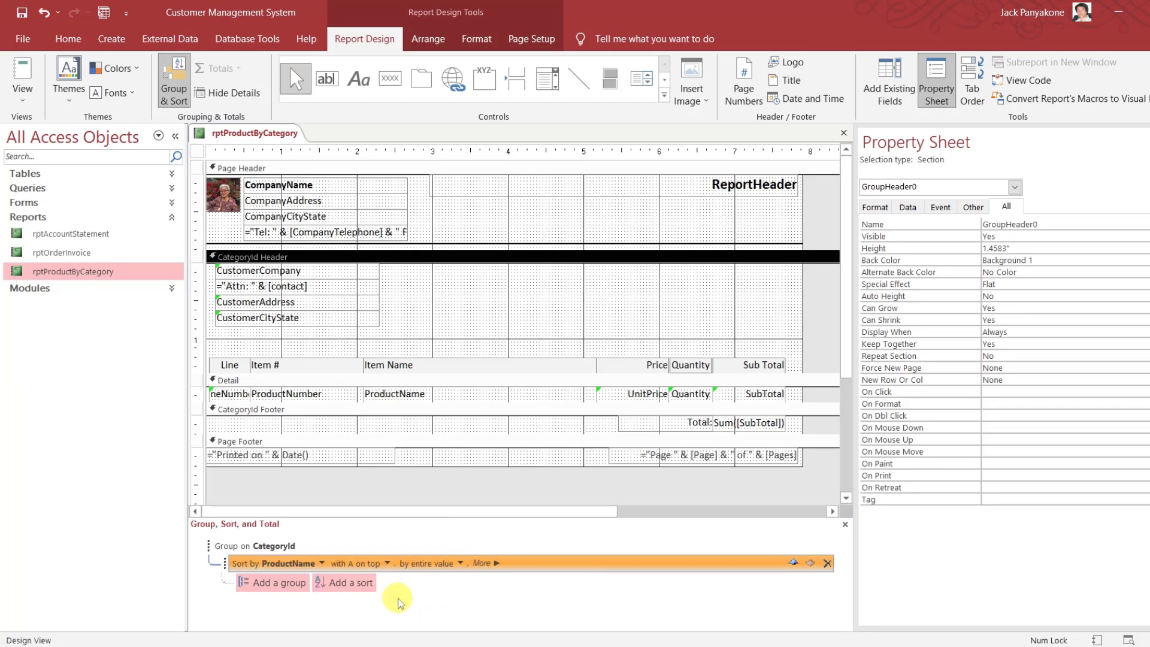
click(816, 303)
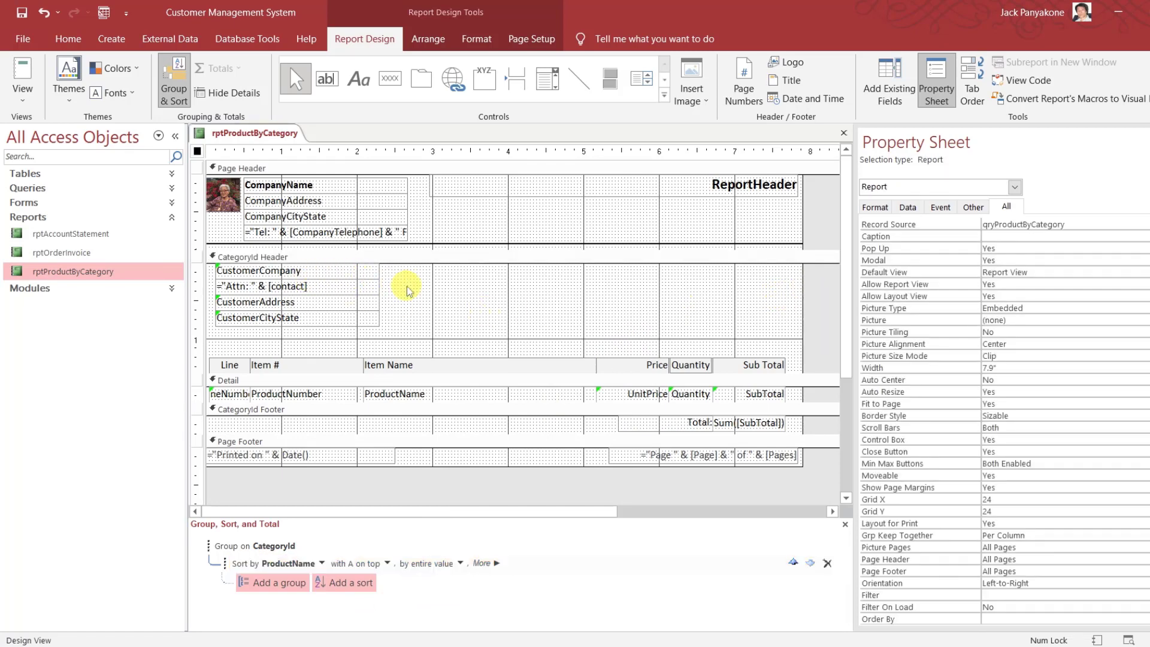
Check the Control Source of the page header's title text box against the available fields, keeping ReportHeader selected
click(365, 273)
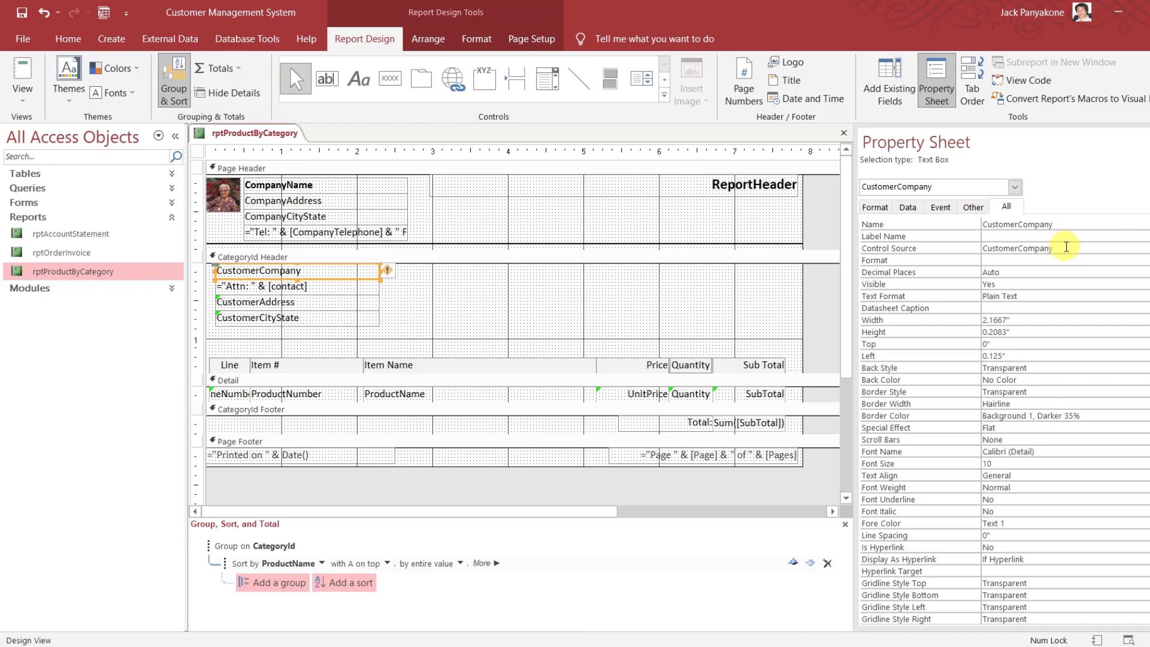
click(825, 210)
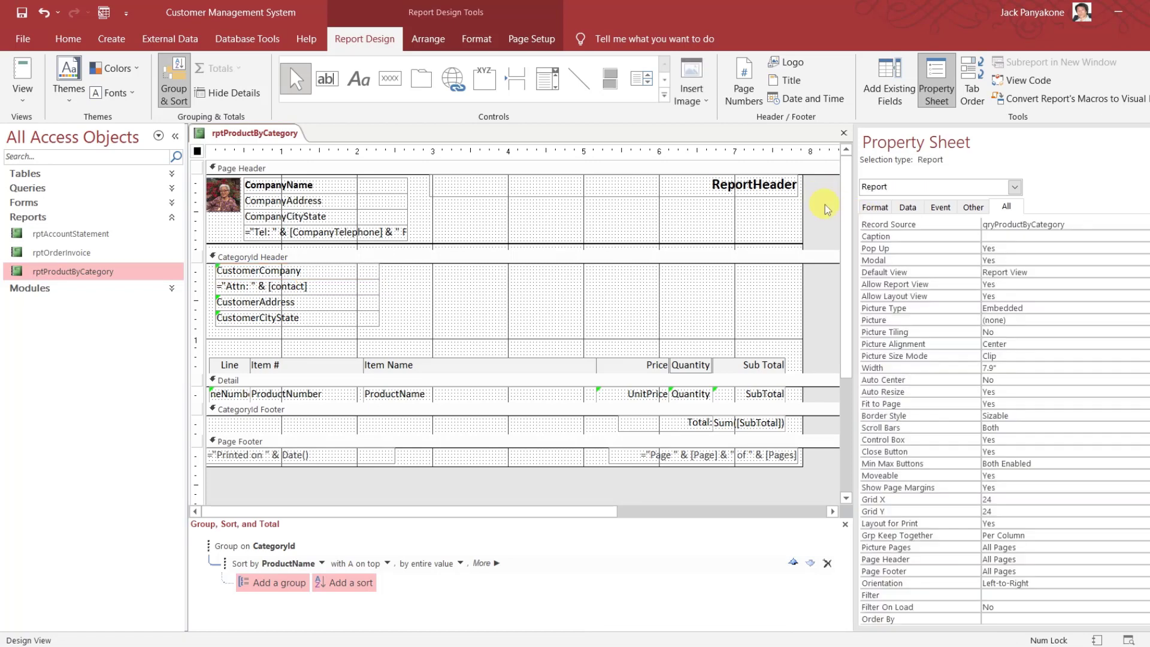
click(738, 186)
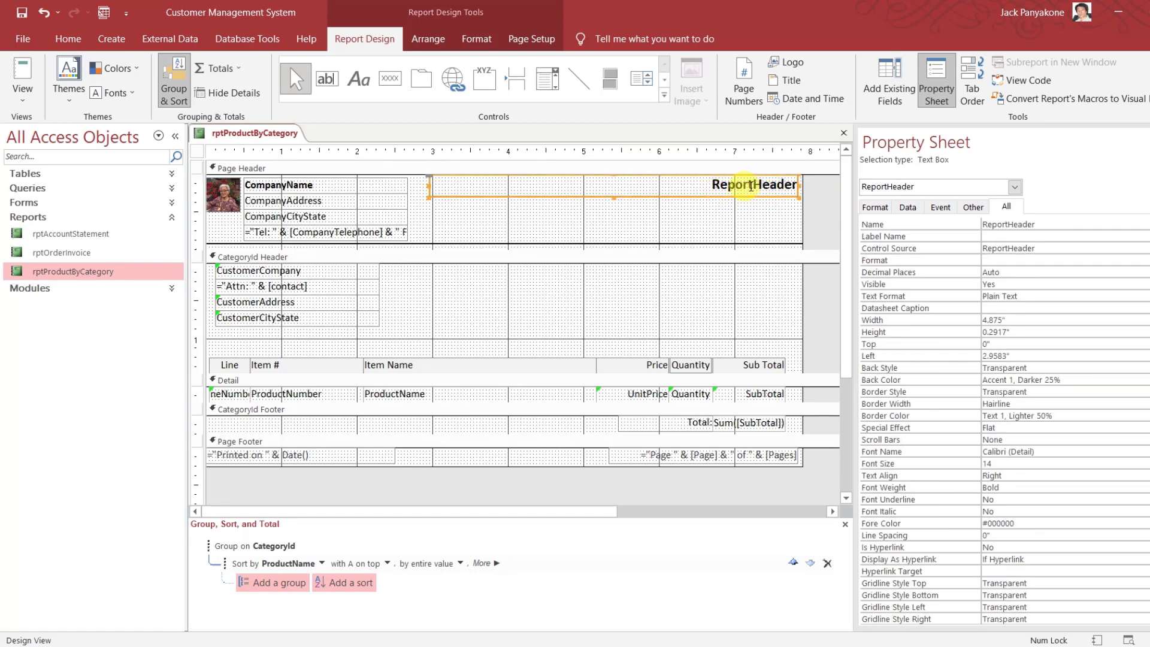
click(1057, 248)
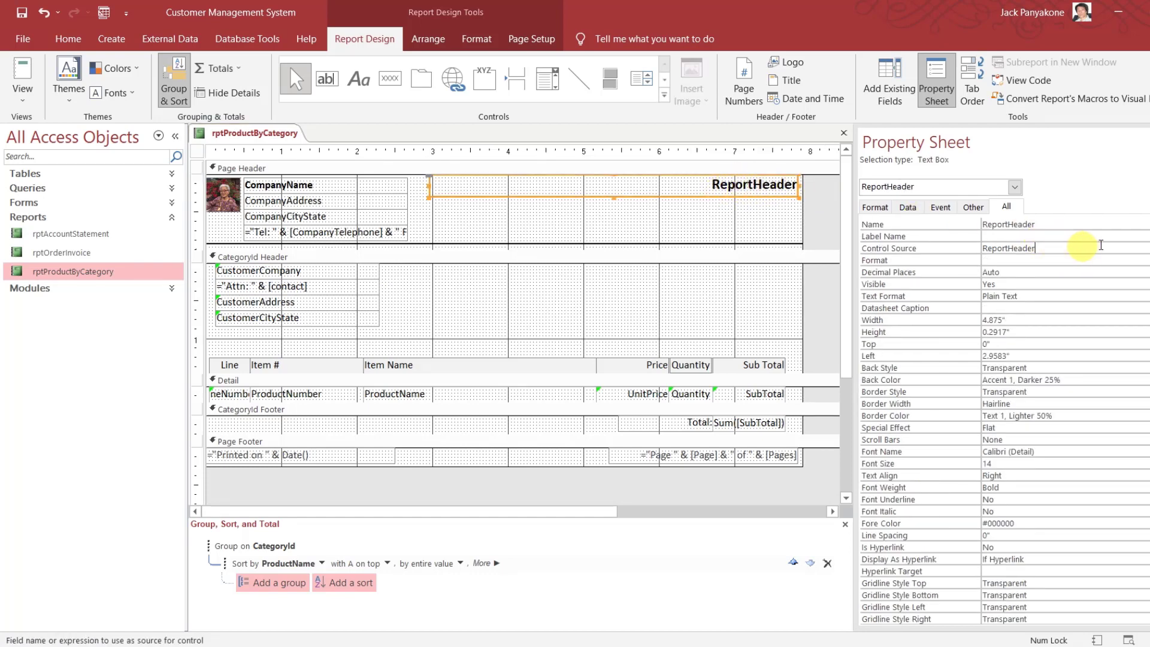
click(1148, 248)
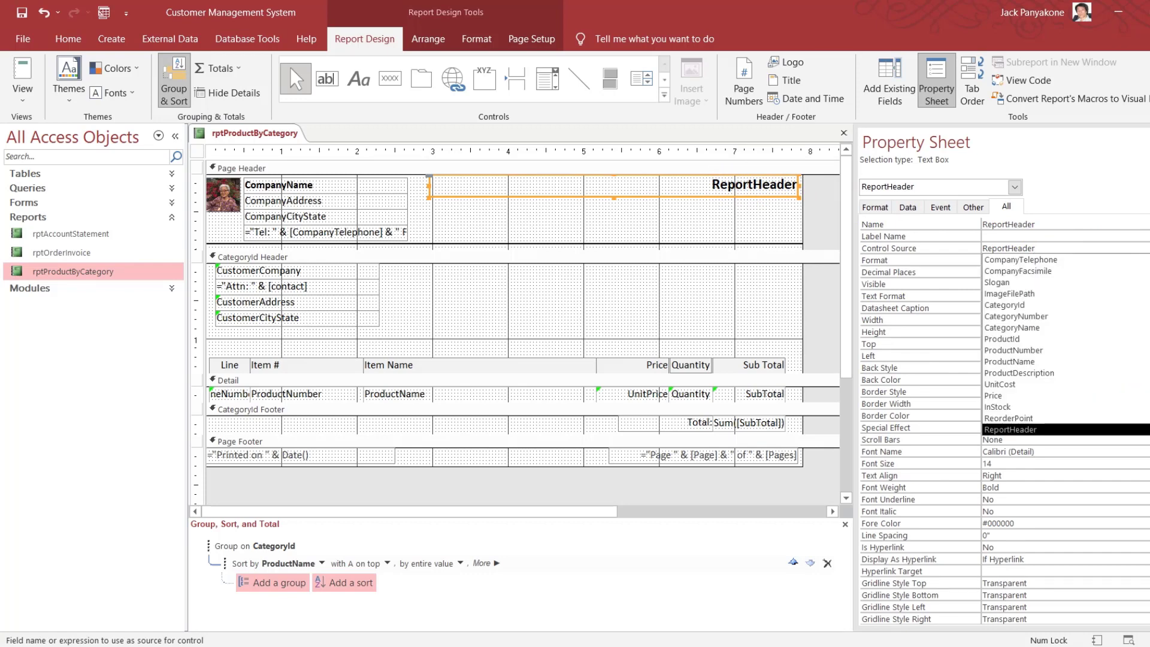
click(1063, 431)
click(818, 205)
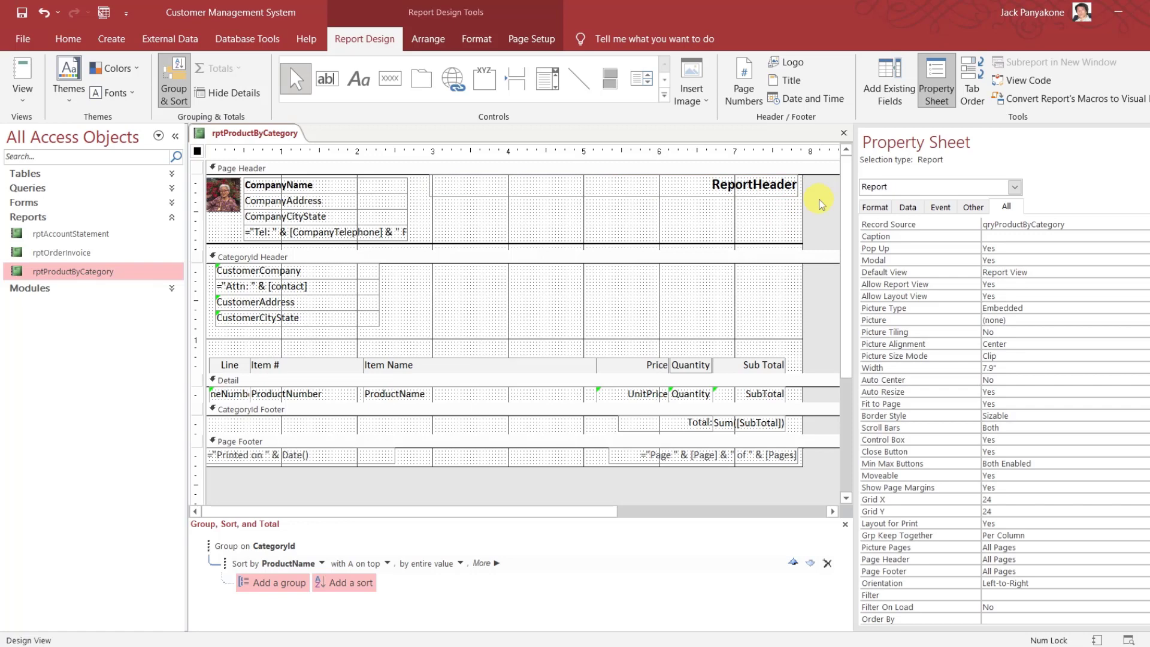
Set the Control Source of the CustomerCompany text box in the CategoryId header to =[CategoryNumber] & " " & [CategoryName]
click(367, 273)
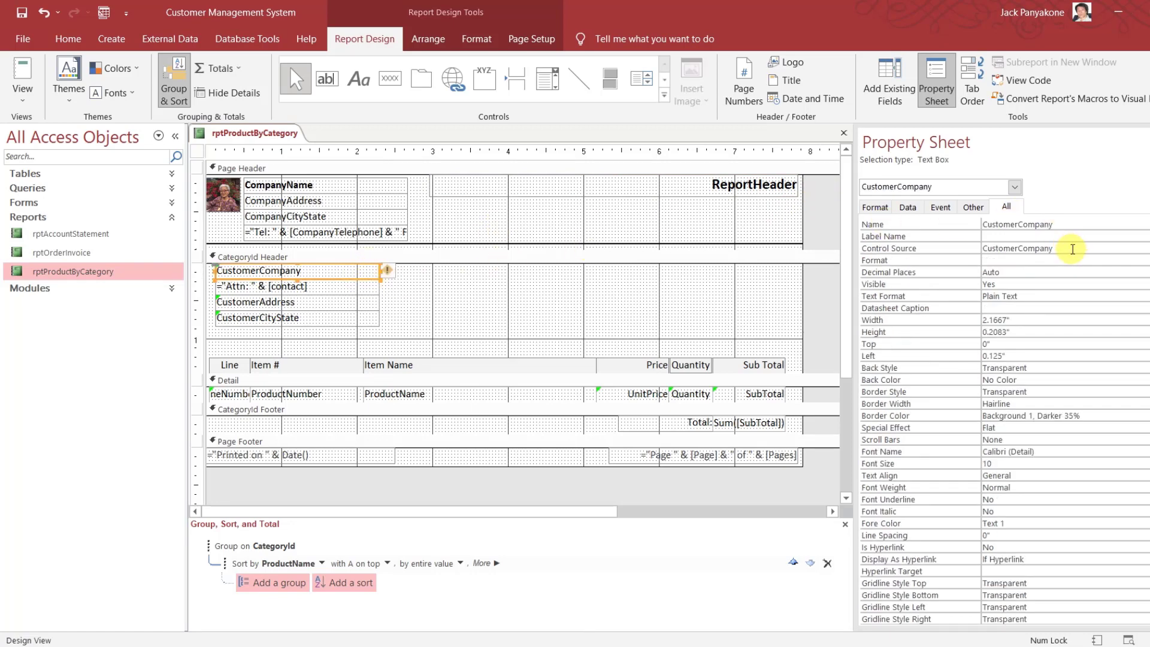
click(930, 247)
text(=)
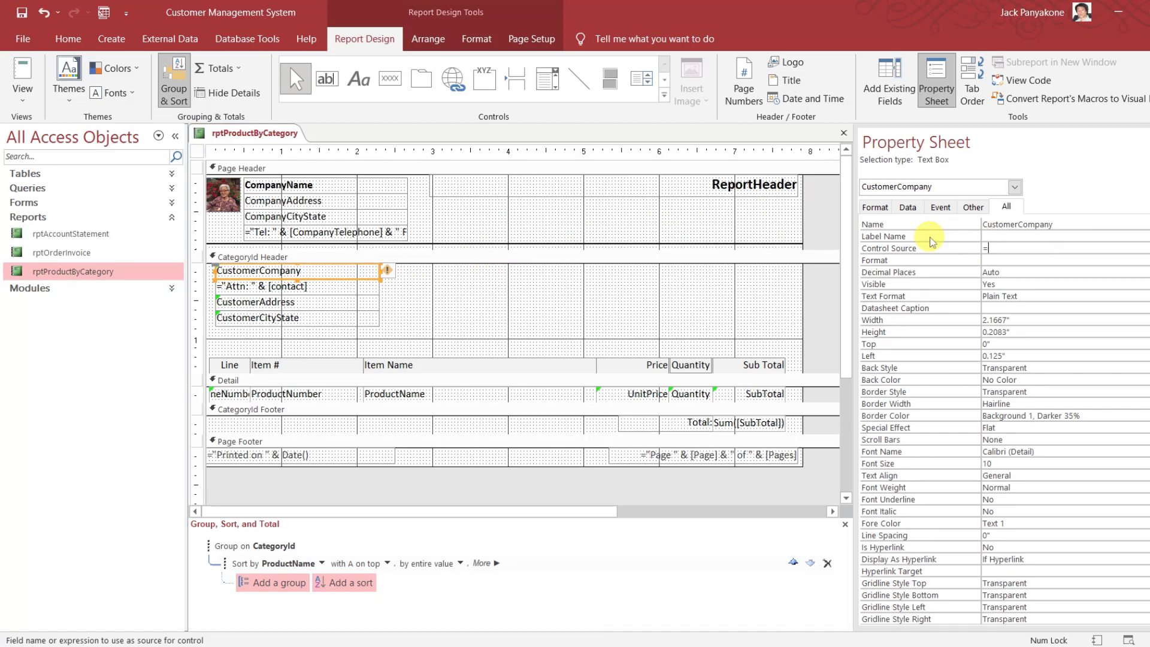
text(Cate)
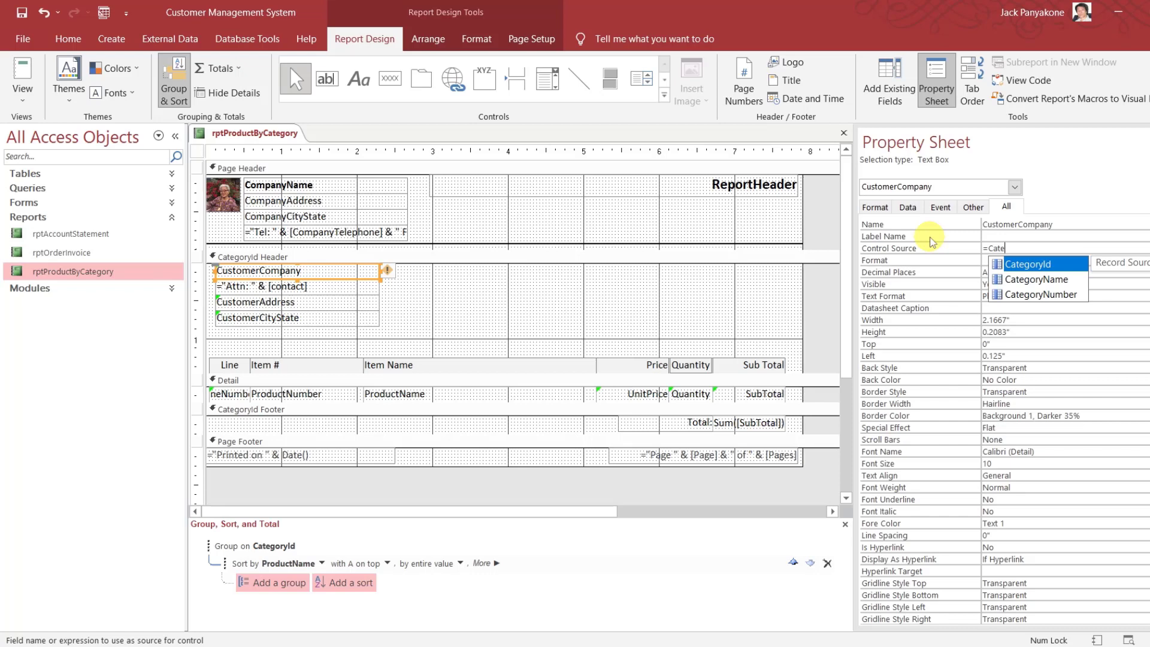
key(Down)
key(Down)
key(Return)
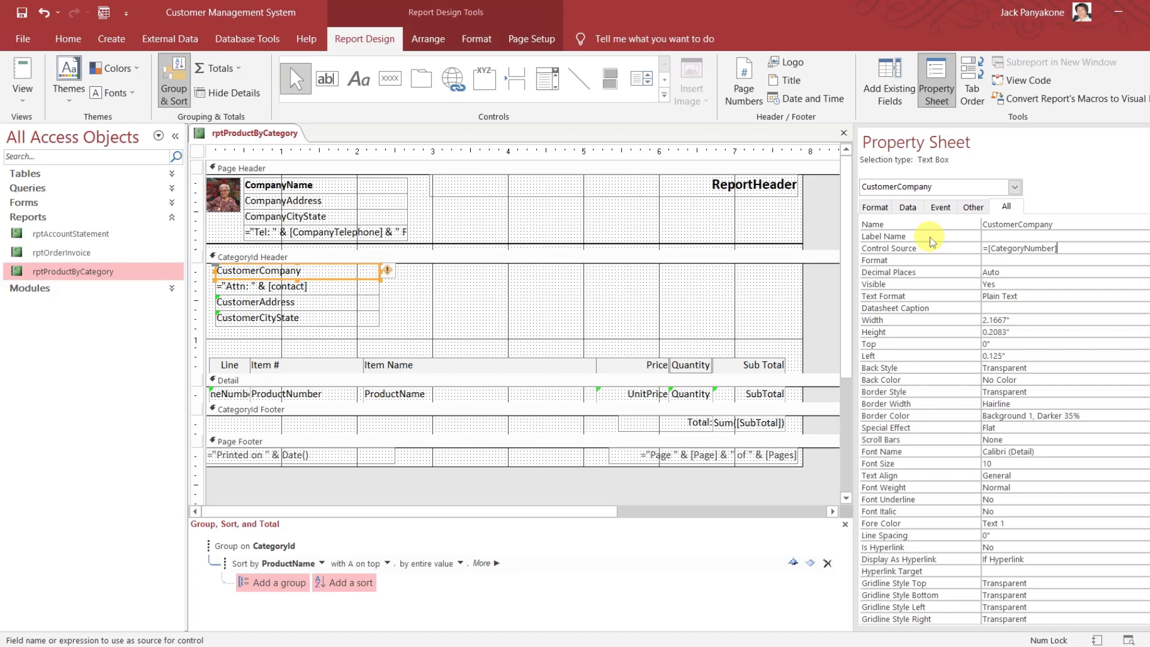
text(& " " &)
text([categ)
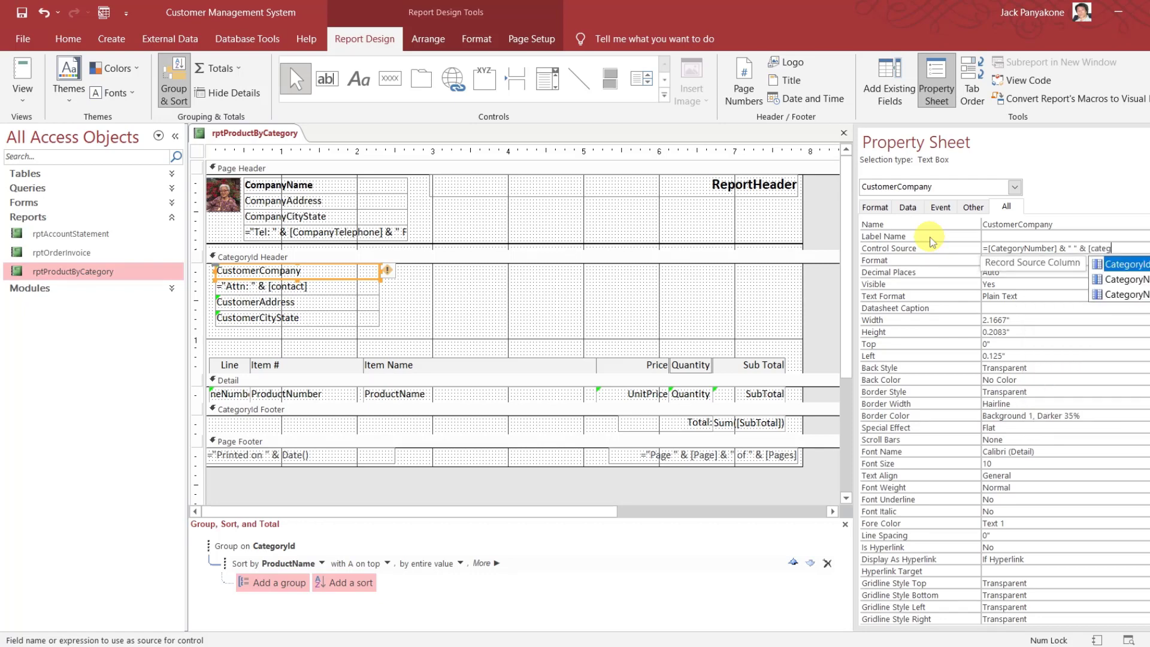
key(Down)
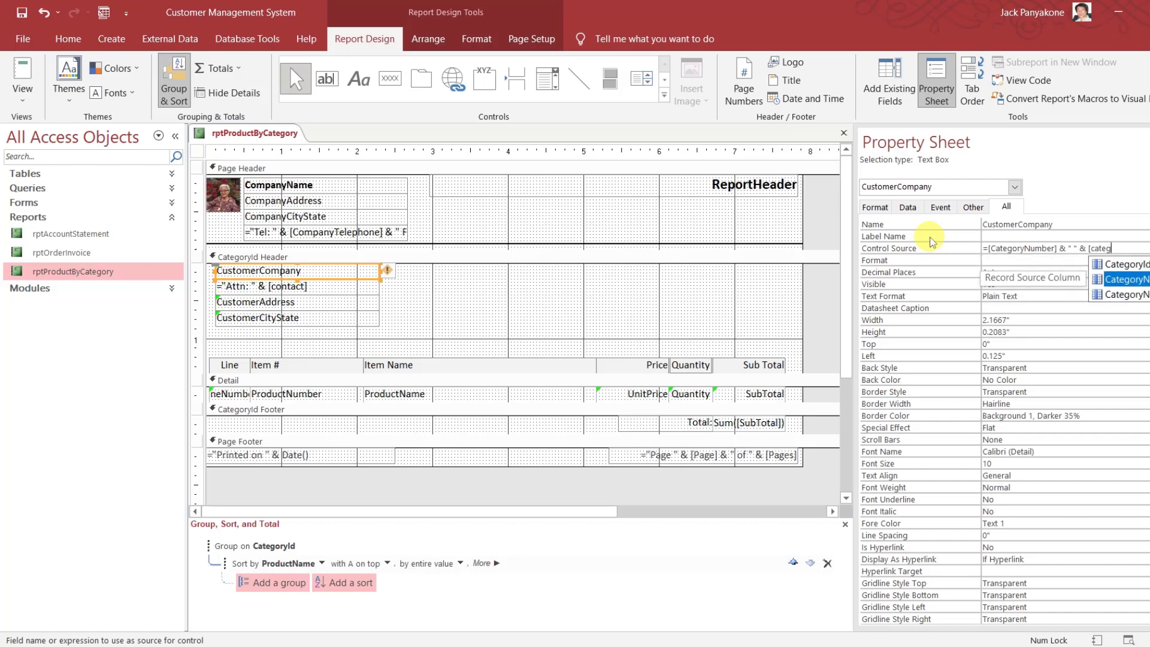
key(Tab)
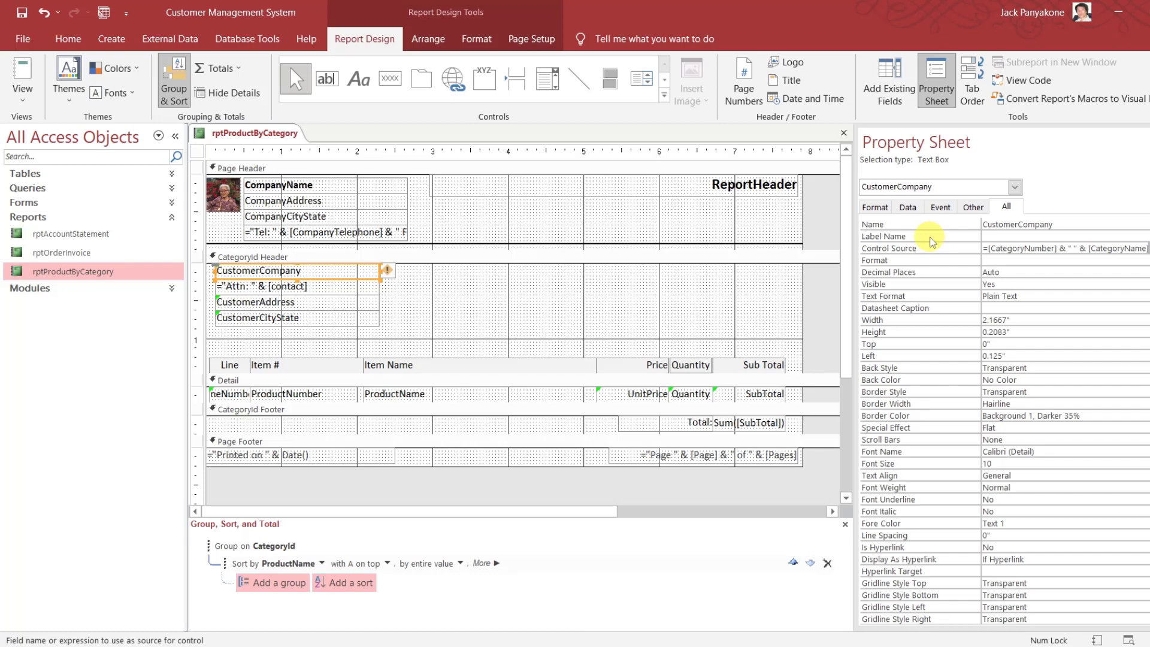
key(Return)
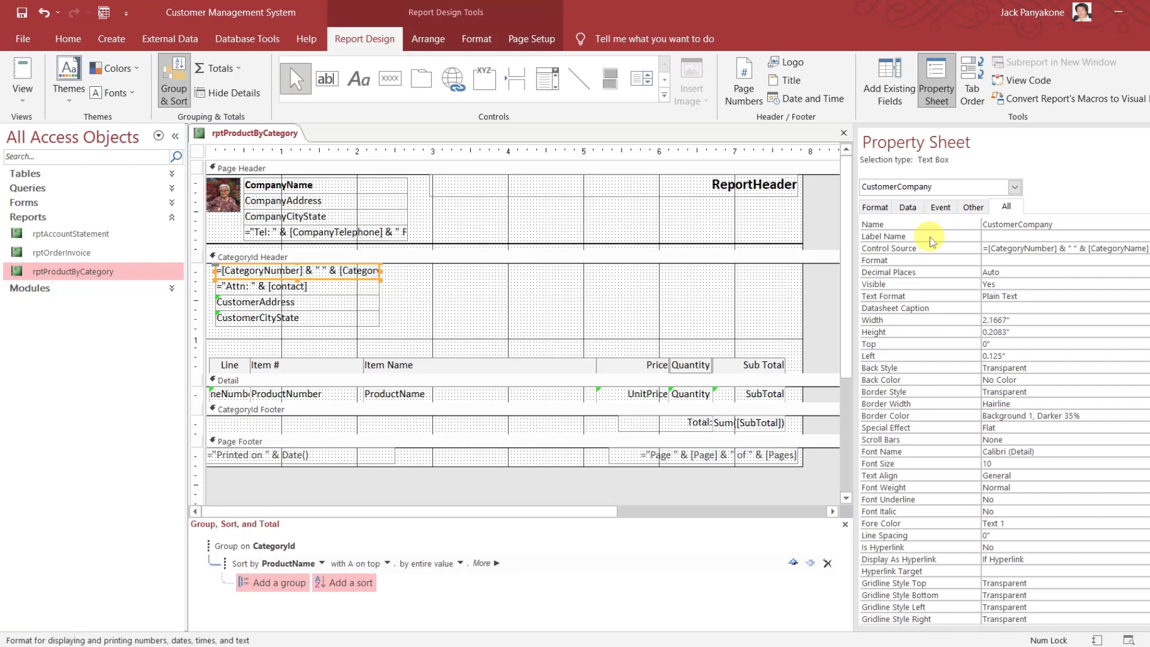
Delete the contact, CustomerAddress and CustomerCityState boxes, then widen the category text box to about 3.875" and shift it to 0.0417" from the left
drag(412, 326, 354, 292)
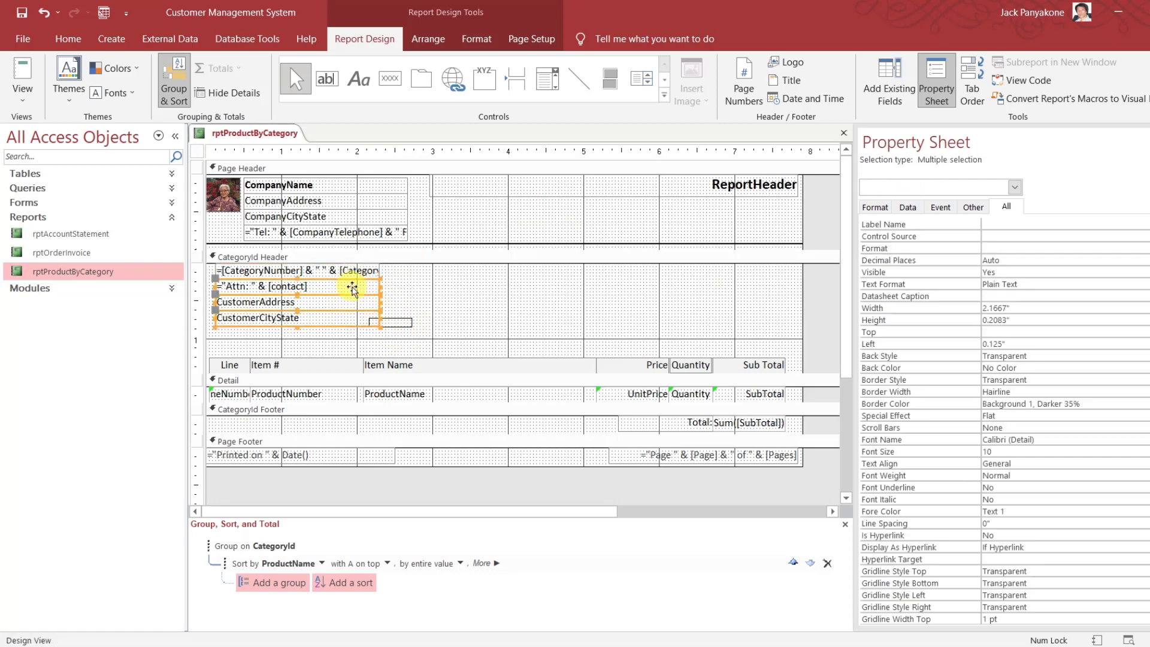
key(Delete)
click(366, 271)
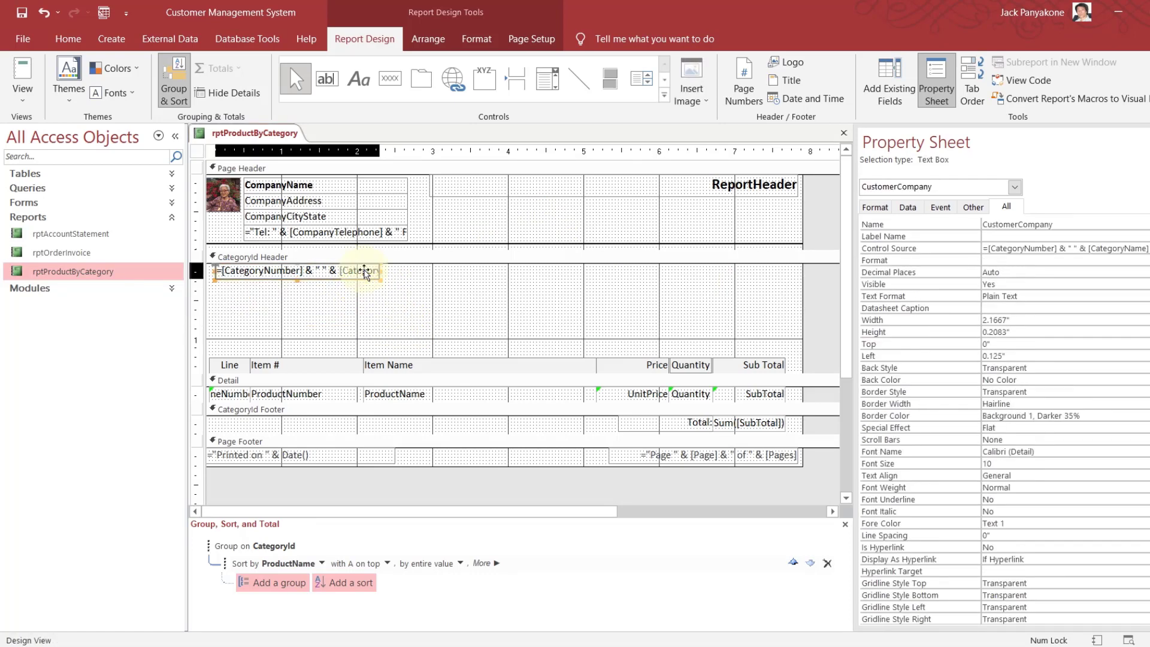
drag(380, 271, 509, 258)
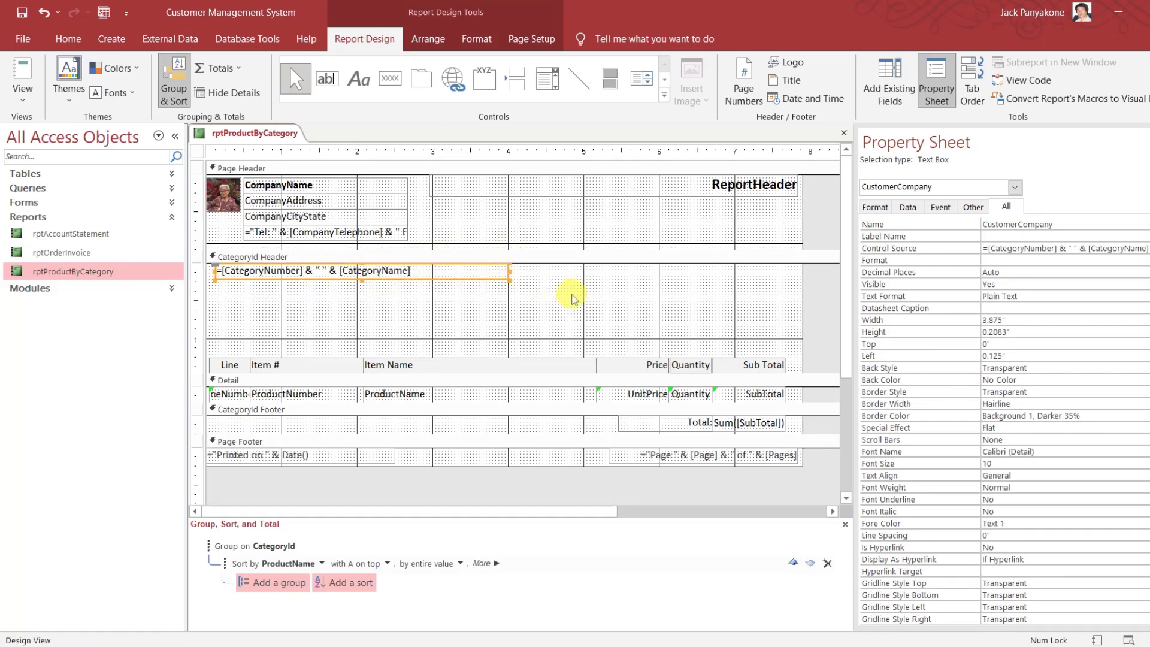
key(Left)
key(Left)
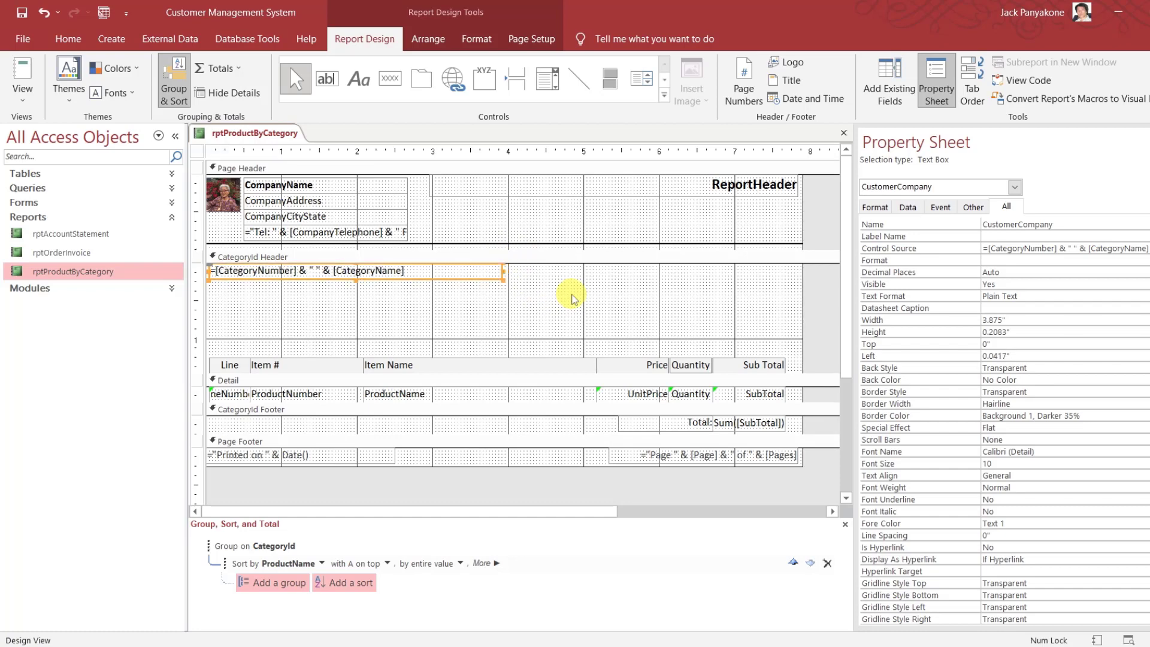
click(567, 295)
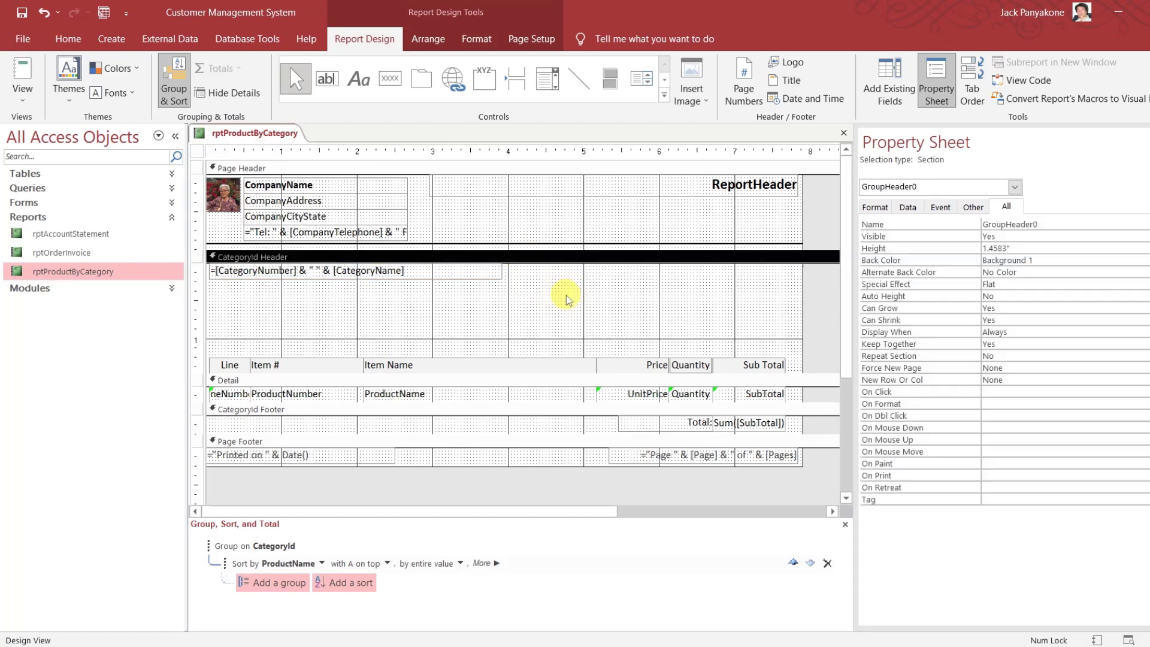
Format the category text box in the CategoryId header with font size 11, Left alignment and Bold weight
click(489, 275)
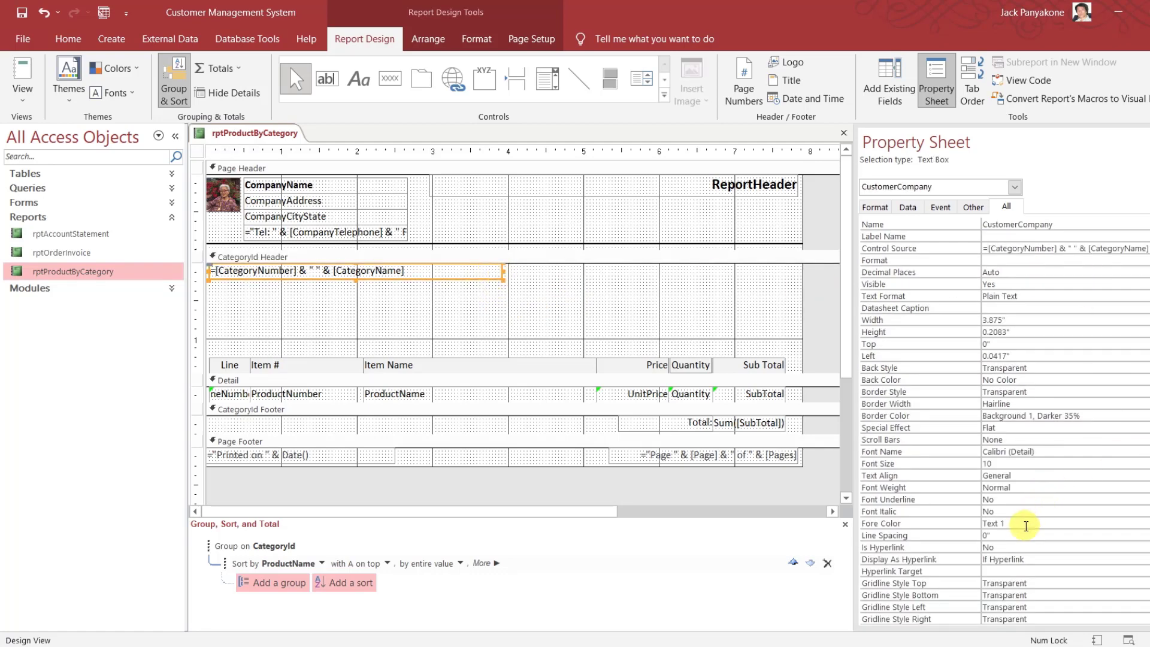
double_click(1001, 465)
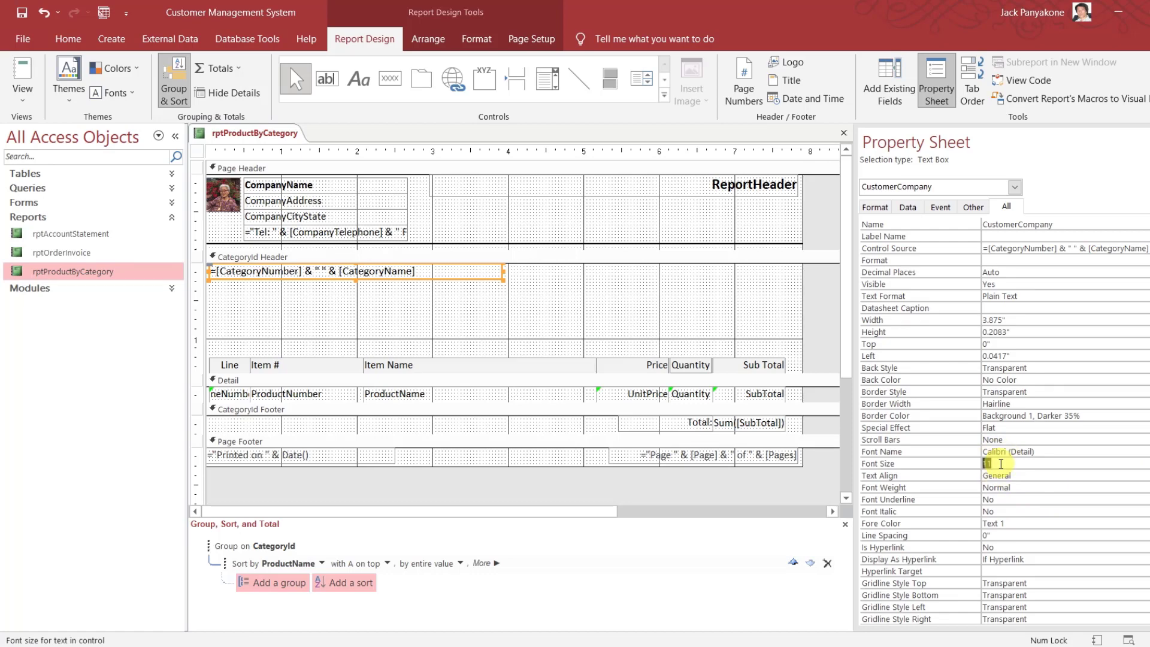
key(Return)
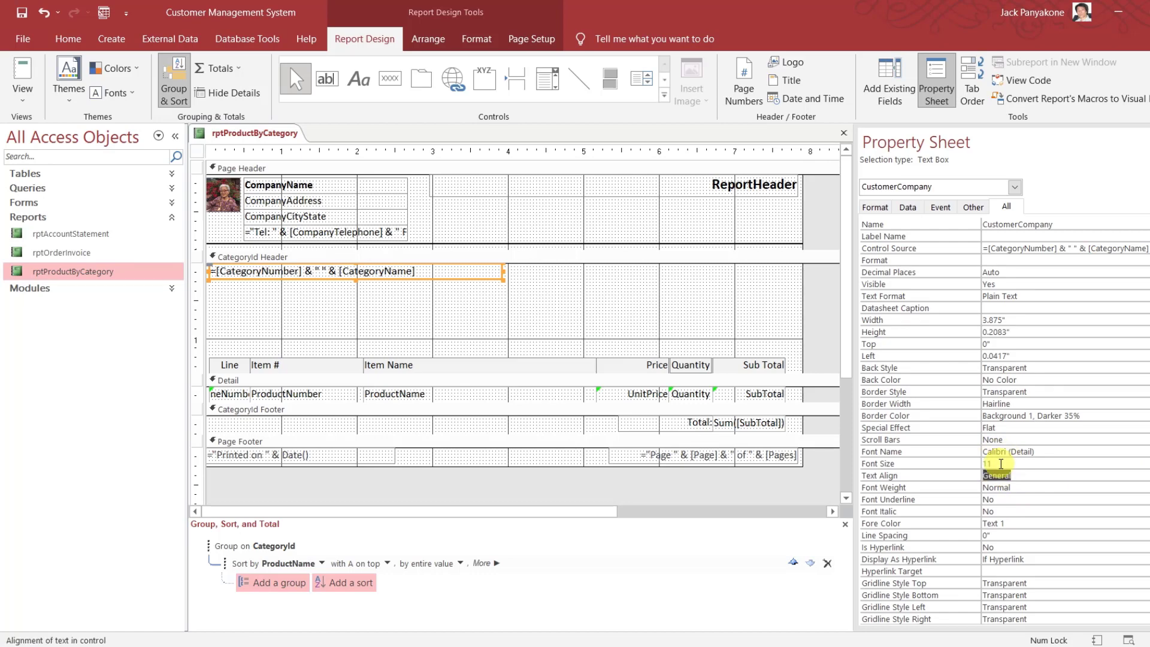
text(Left)
key(Return)
text(Bold)
key(Return)
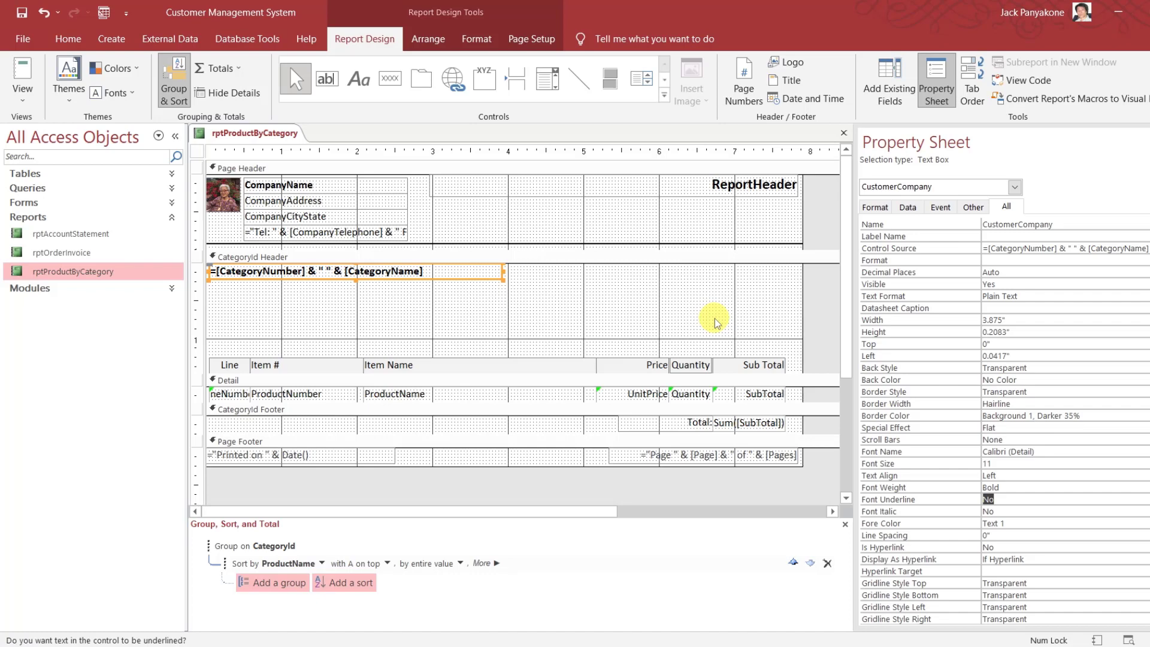
Delete the Total label and the Sum([SubTotal]) text box from the CategoryId footer
click(743, 426)
drag(815, 421, 690, 423)
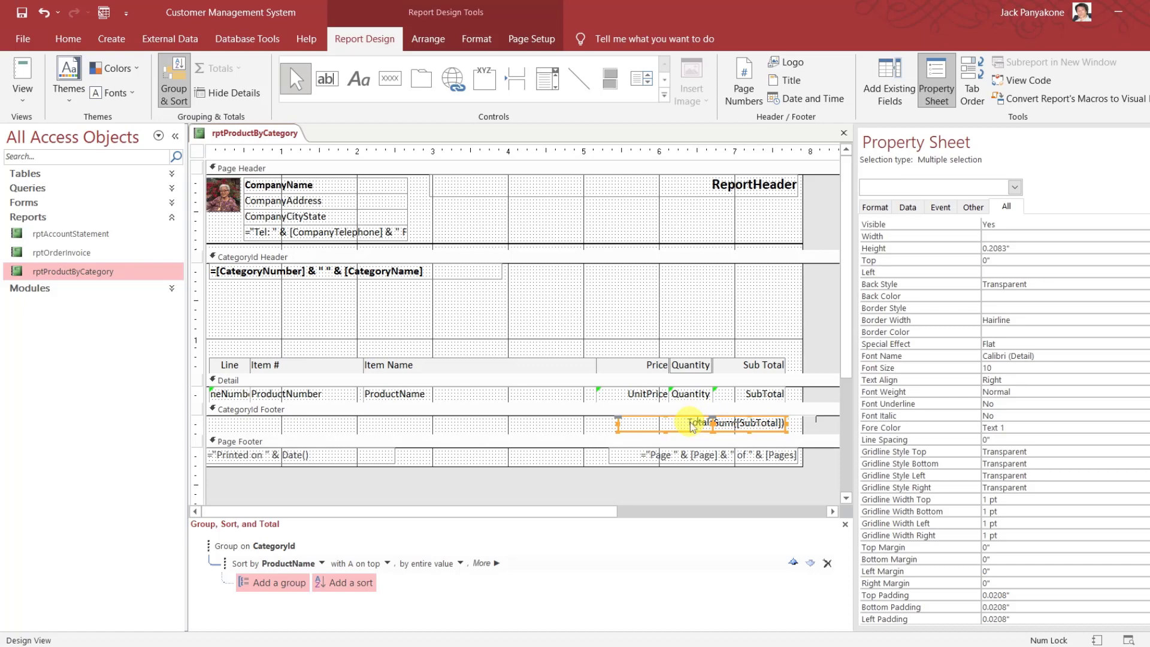
key(Delete)
Copy the category text box from the CategoryId header into the CategoryId footer and align it at 0.0417" from the left
click(432, 275)
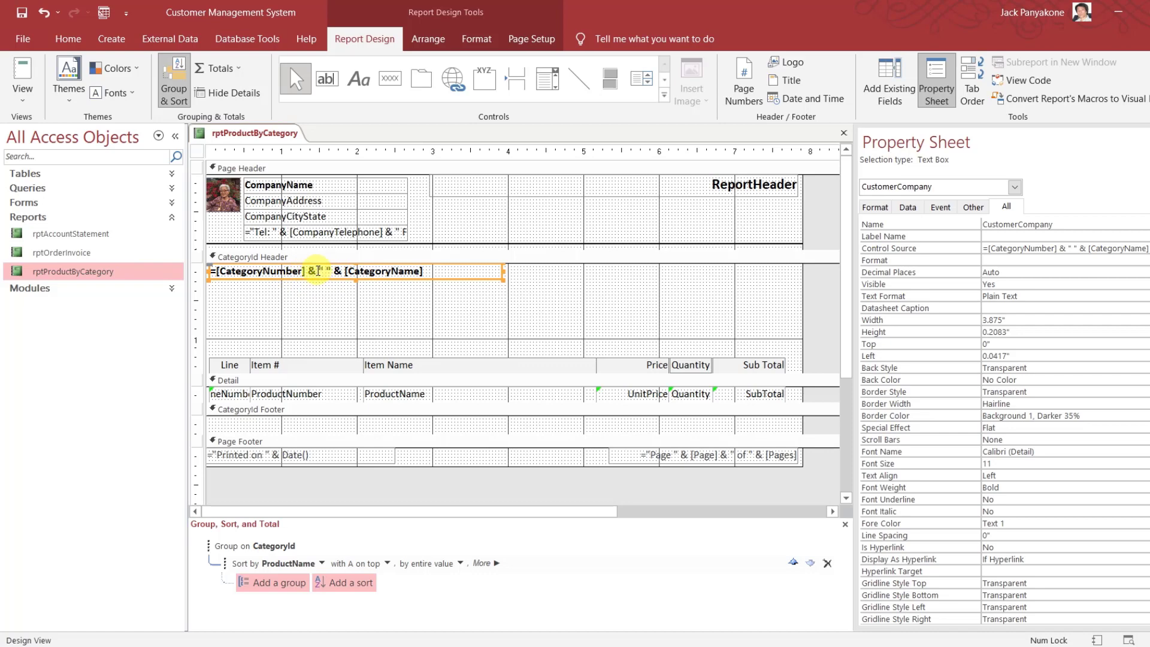
key(ctrl+c)
click(287, 409)
key(ctrl+v)
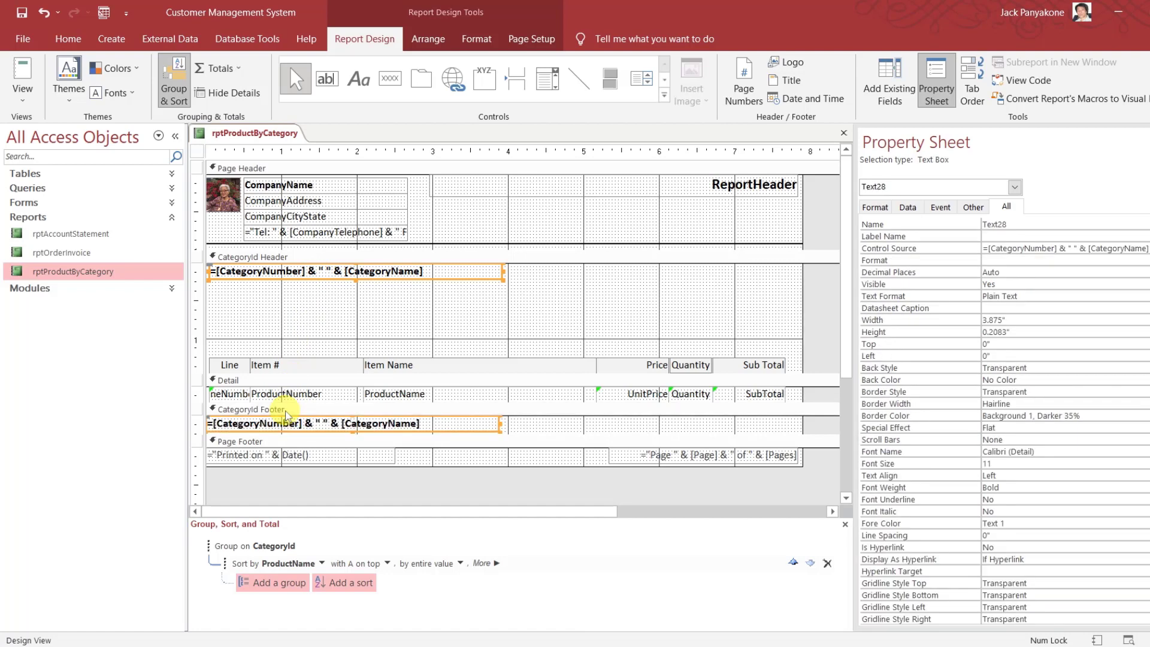
key(Right)
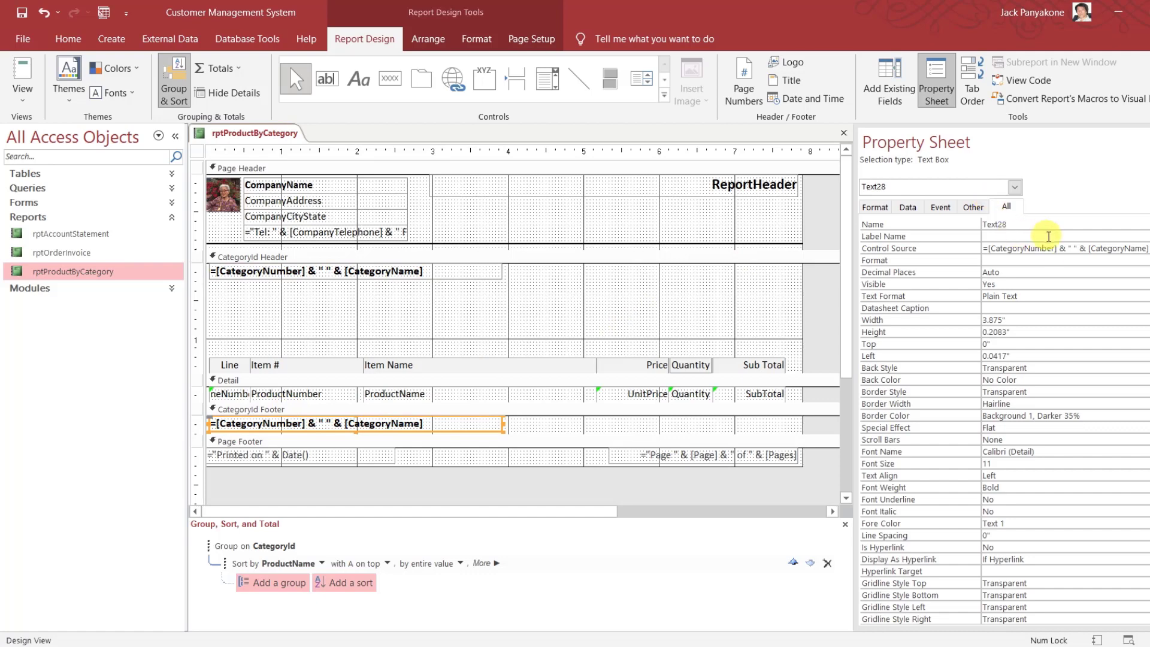
Clear the copied category expression from the CategoryId footer text box's control source down to the equals sign, using the Zoom window for editing
drag(1141, 248, 991, 250)
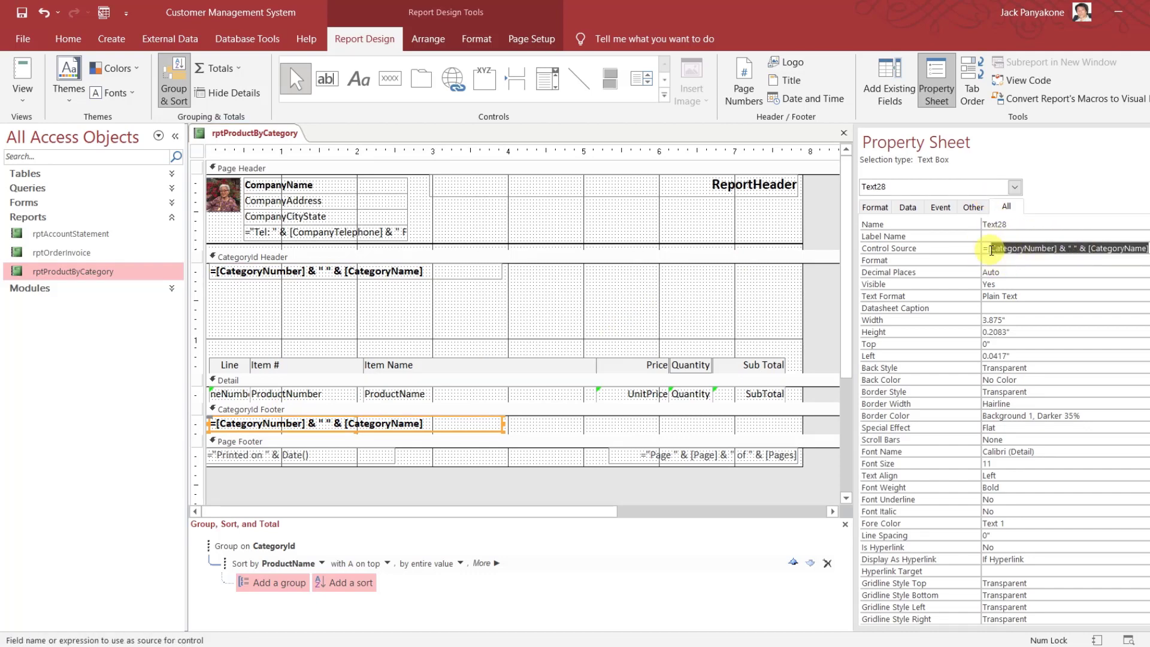
key(Delete)
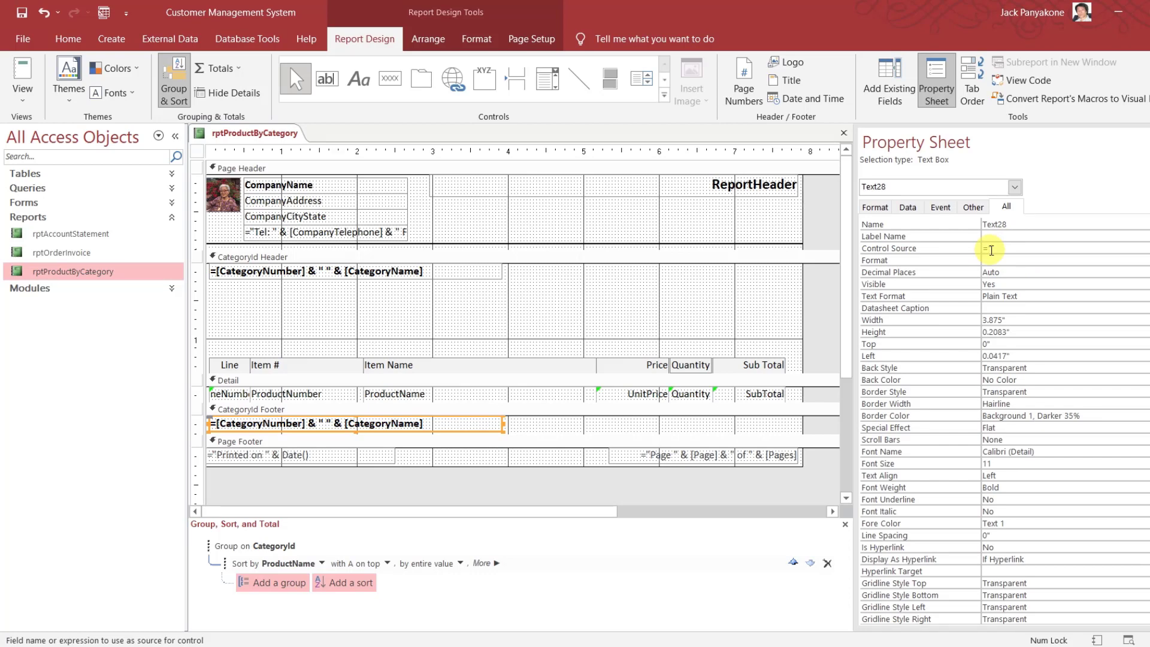
text("There are)
right_click(1022, 249)
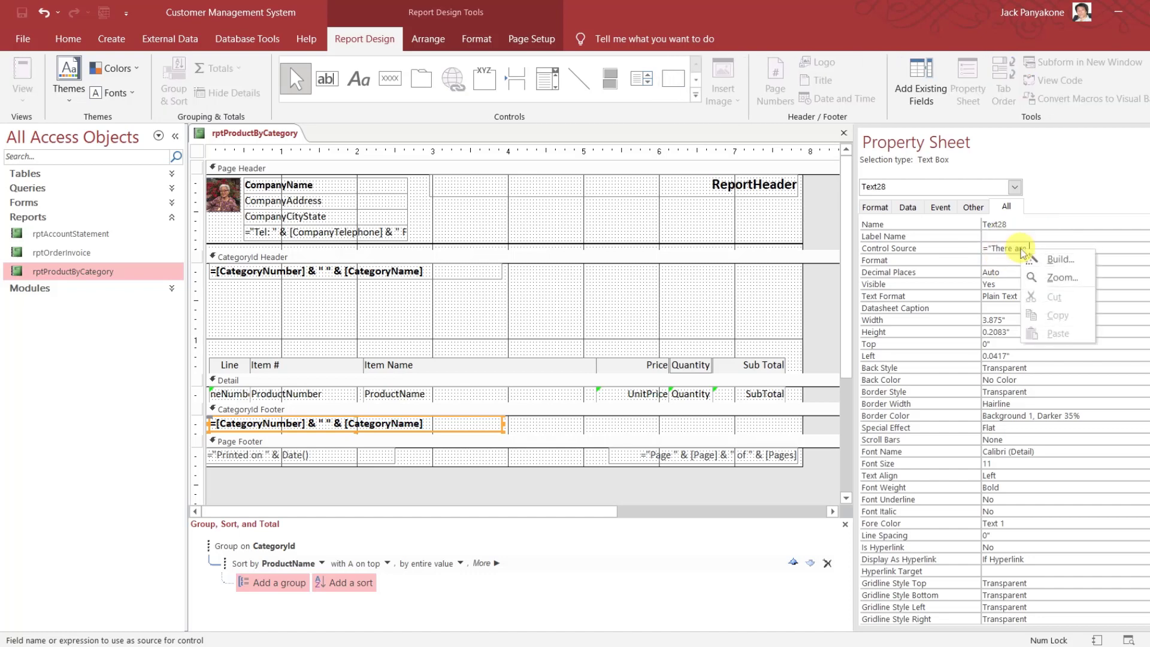
click(1050, 279)
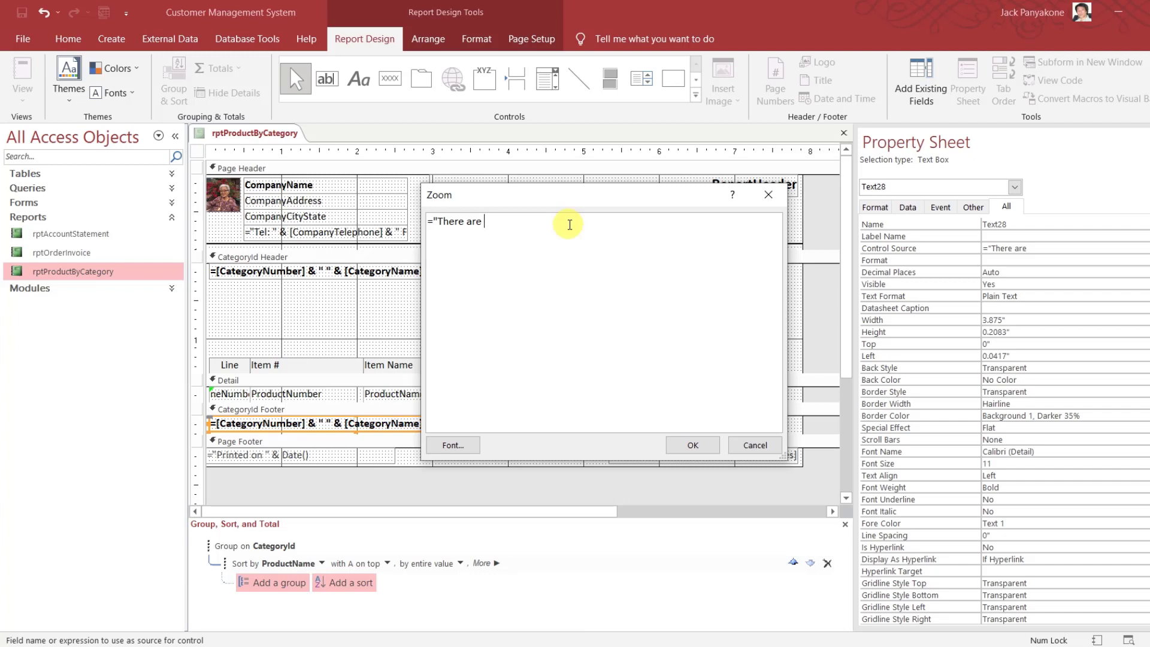
key(BackSpace)
key(BackSpace)
key(BackSpace)
key(BackSpace)
key(BackSpace)
key(BackSpace)
key(BackSpace)
key(BackSpace)
key(BackSpace)
key(BackSpace)
key(BackSpace)
Start the footer control source with an iif function that tests count([categoryid])>1
text(iif()count())
key(Left)
text([])
key(Left)
text(categoryid)
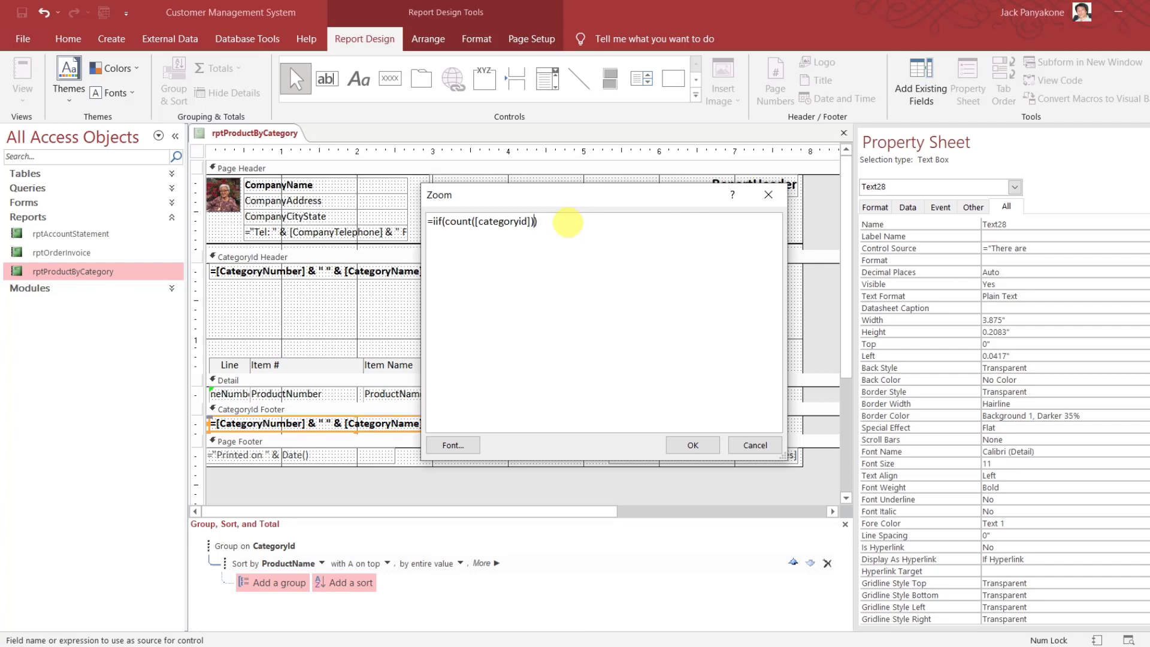
text(>)
text(1)
Add "There are " & count([categoryid]) as the iif's true result, followed by an empty-string false result
text(,"")
text(,)
text("")
text(There are)
text(  &)
text( count())
key(Home)
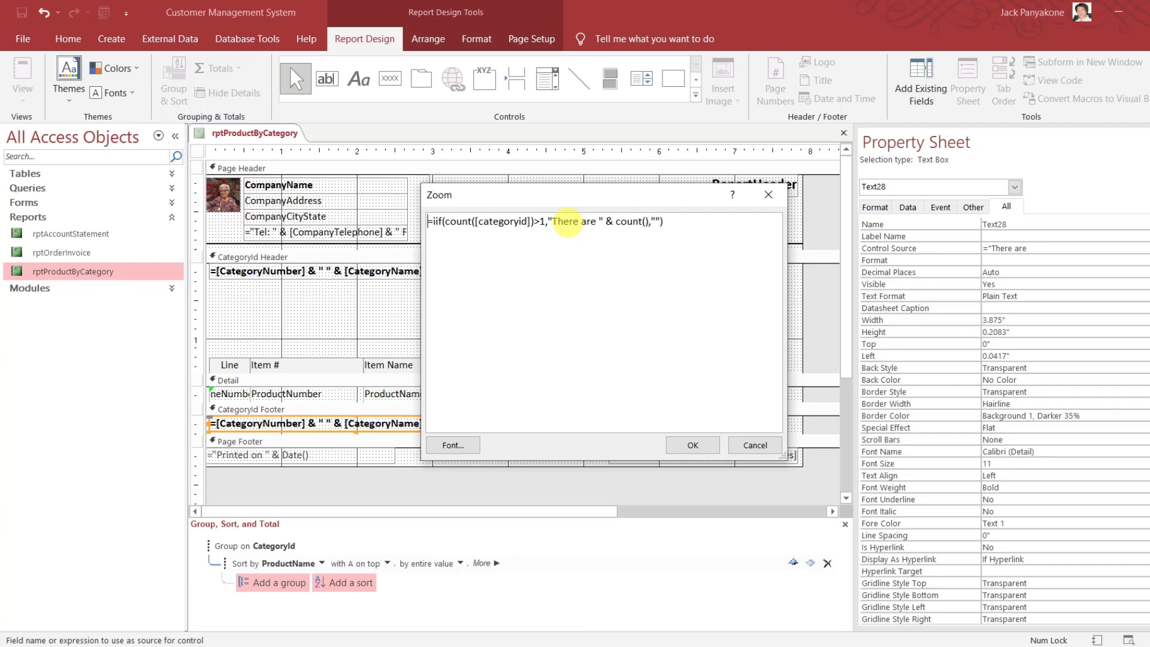
click(645, 221)
text([])
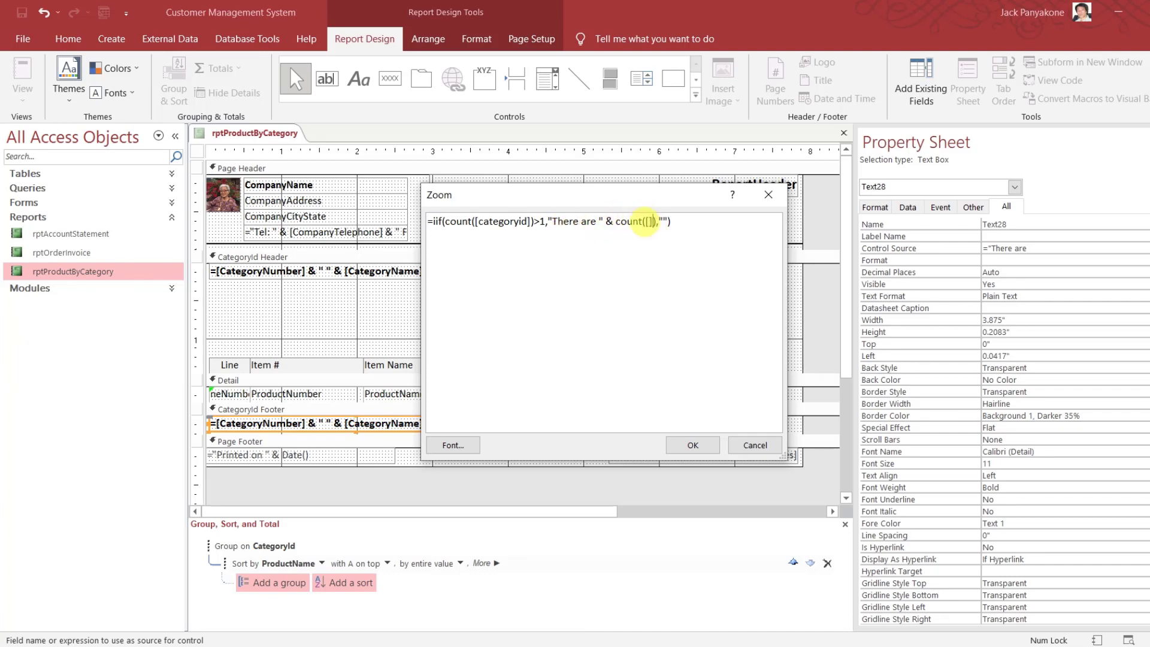
text(categoryid)
Replace the empty false result with a nested iif that tests count([categoryid])=1
key(Right)
key(Right)
key(Right)
key(Right)
text(There)
key(BackSpace)
key(BackSpace)
key(BackSpace)
key(BackSpace)
key(BackSpace)
key(BackSpace)
key(BackSpace)
text(iif())
text(count)
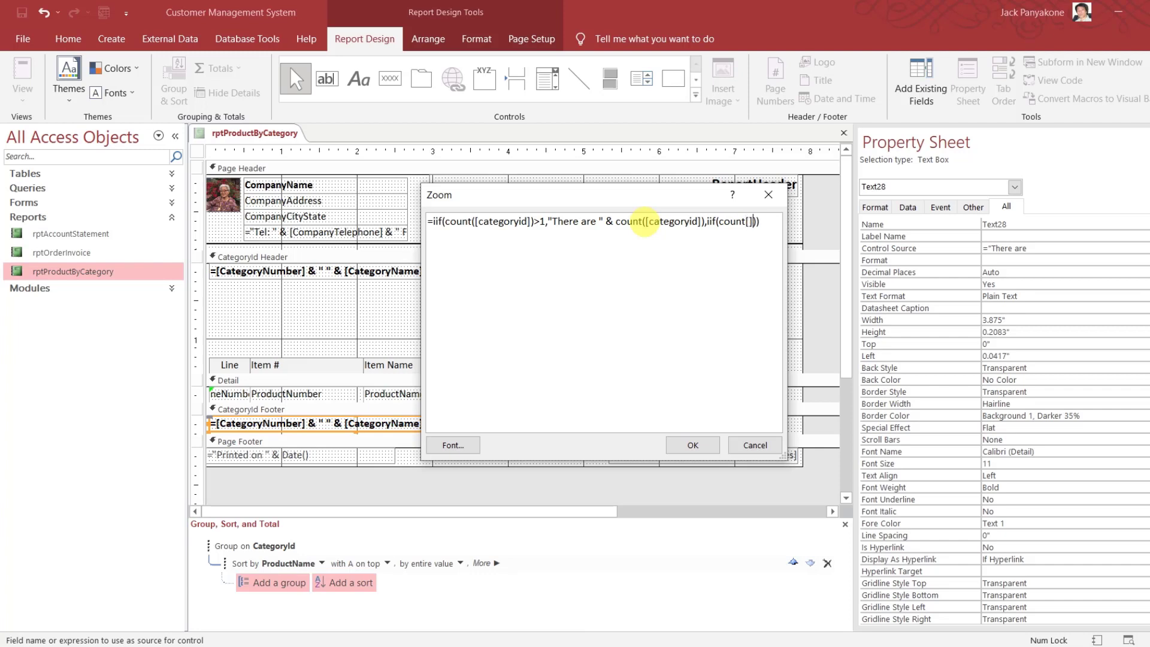
text(([])
key(Left)
text(categoryid)
key(Right)
key(Right)
text(=1)
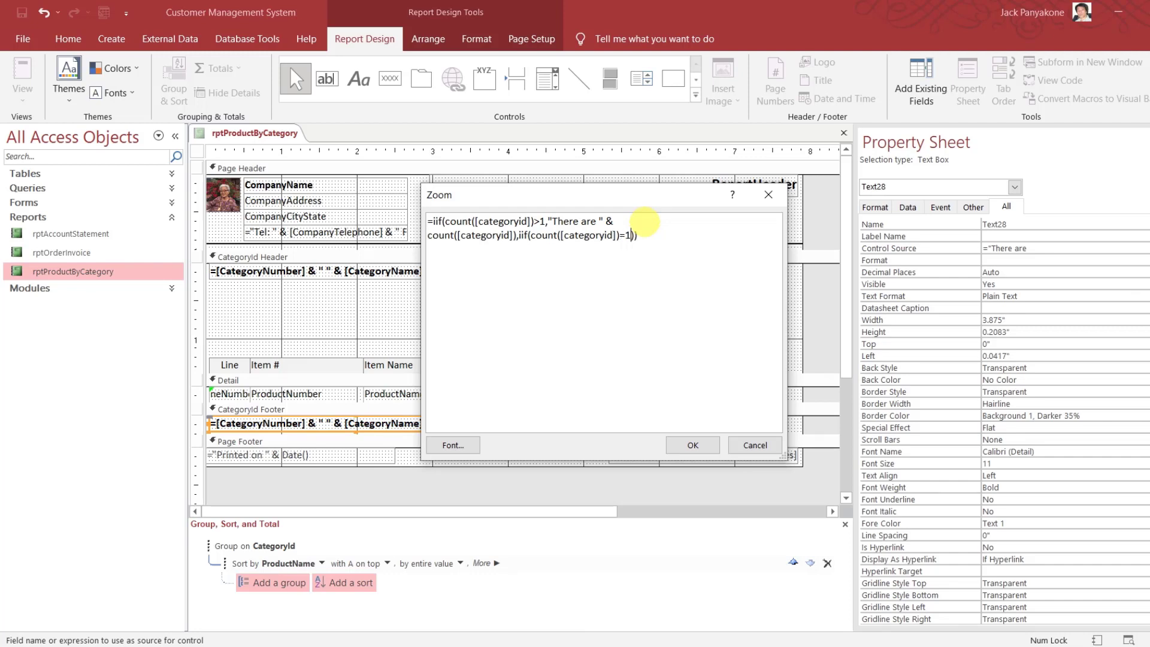
Give the nested iif the true result "There is 1 product for " & [categoryname], with an empty string as its false result
text(,)
text("")
text(,"")
text(There)
text( is ")
text( & )
text(count)
key(BackSpace)
key(BackSpace)
key(BackSpace)
key(BackSpace)
key(BackSpace)
key(BackSpace)
key(BackSpace)
key(BackSpace)
key(BackSpace)
text(1 product for this )
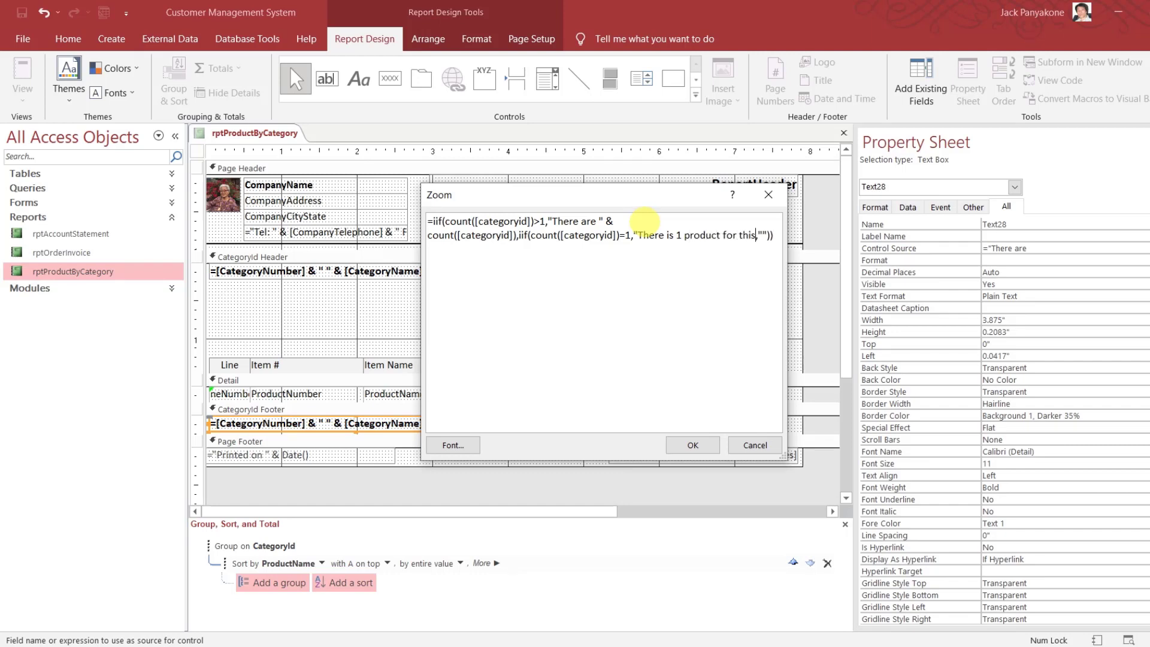
text(category)
key(BackSpace)
key(BackSpace)
key(BackSpace)
key(BackSpace)
key(BackSpace)
key(BackSpace)
key(BackSpace)
key(BackSpace)
key(BackSpace)
key(BackSpace)
key(BackSpace)
key(BackSpace)
key(BackSpace)
text(" & [])
key(Left)
text(categor)
text(yname)
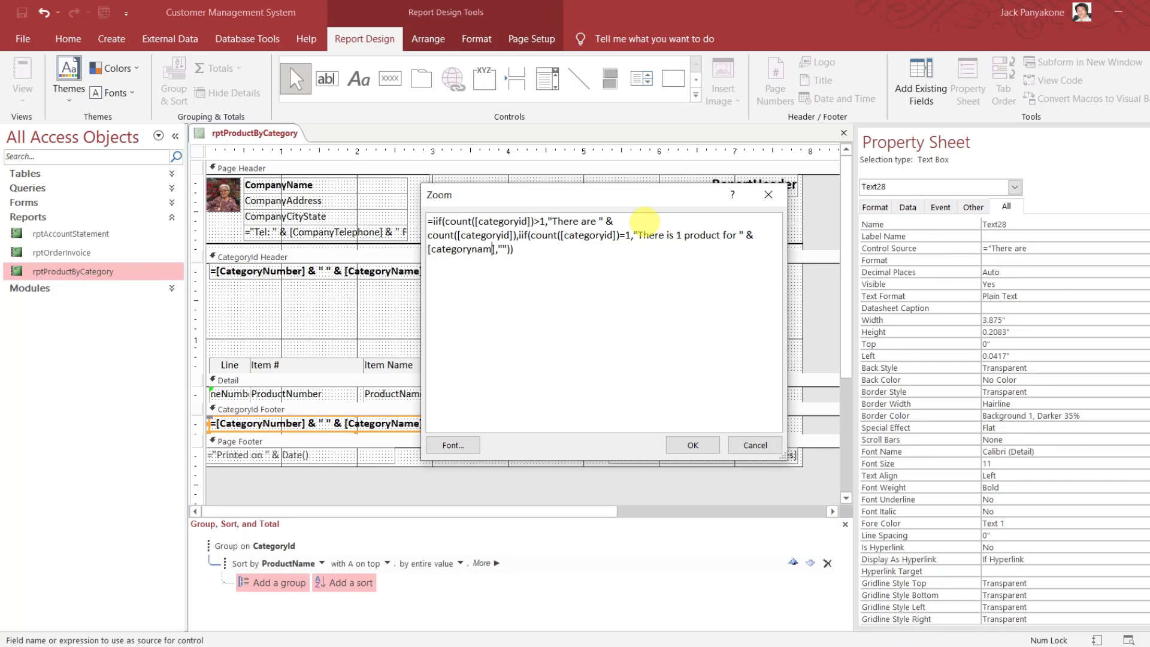
Fill in the nested iif's false result as "No products for " & [categoryname]
key(Right)
key(Right)
key(Right)
text(No products for)
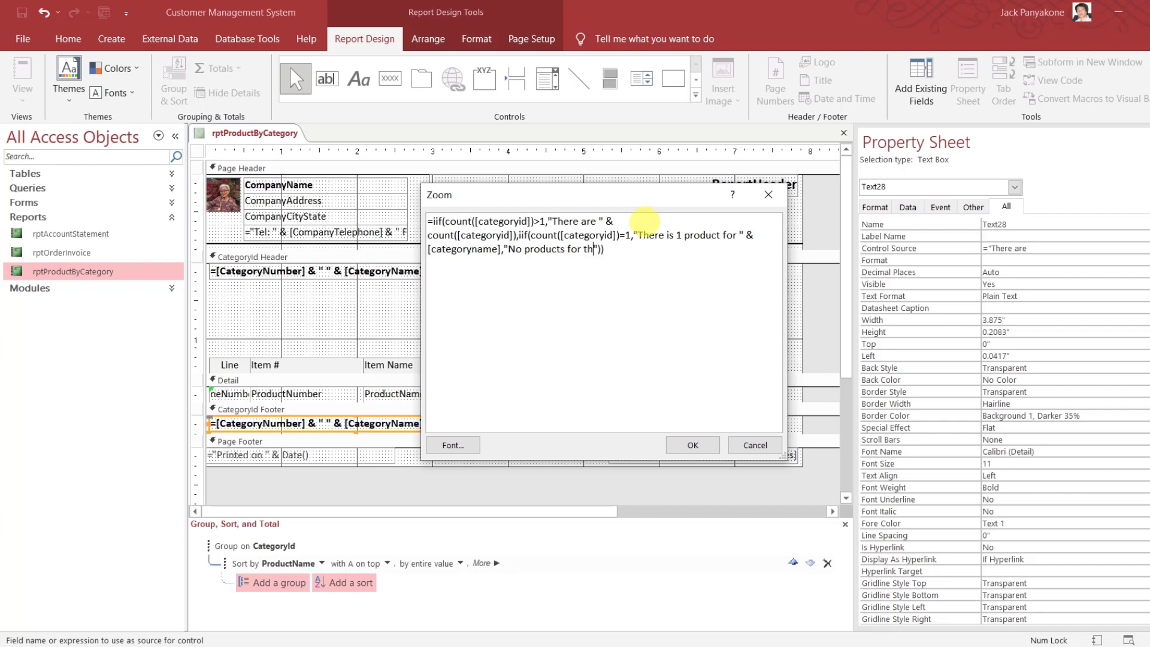
key(BackSpace)
key(Right)
text(& )
text([])
text(categorynam)
text(e)
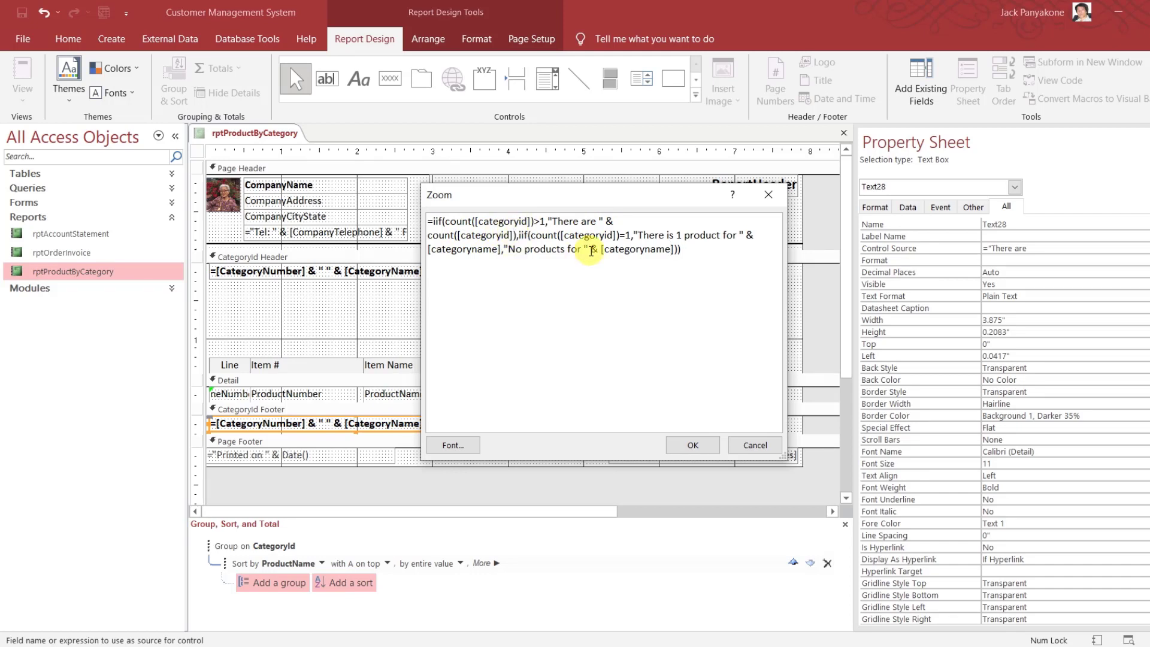
Append & " for " & [categoryname] to the "There are" result, after count([categoryid])
key(ctrl+Return)
text(& )
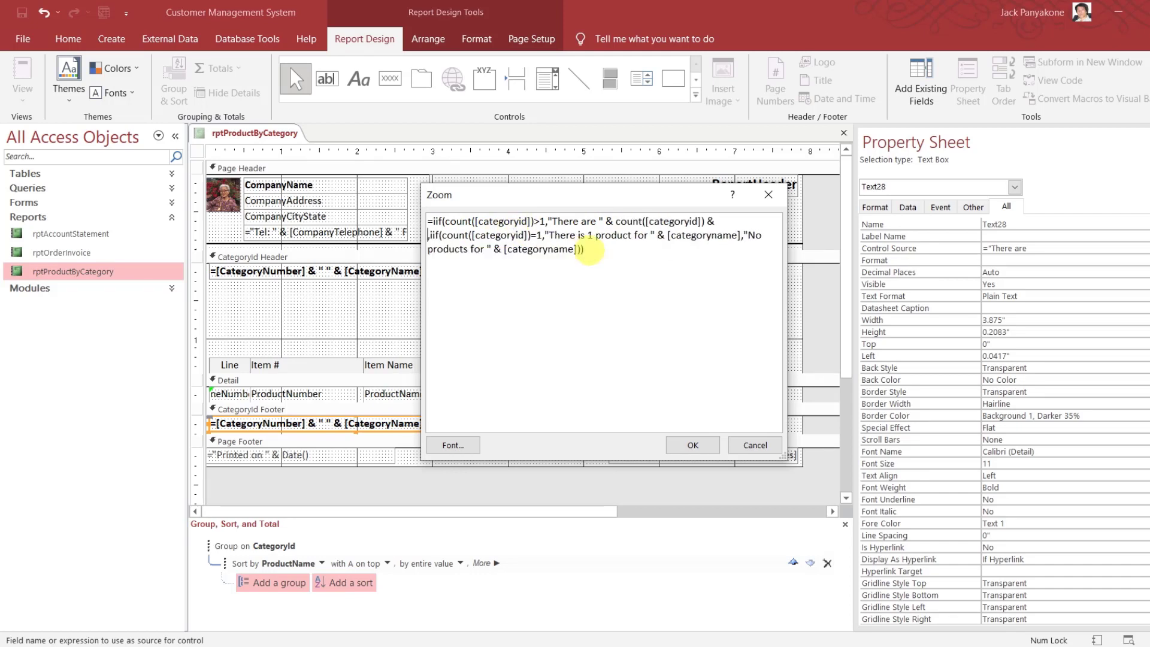
text(" )
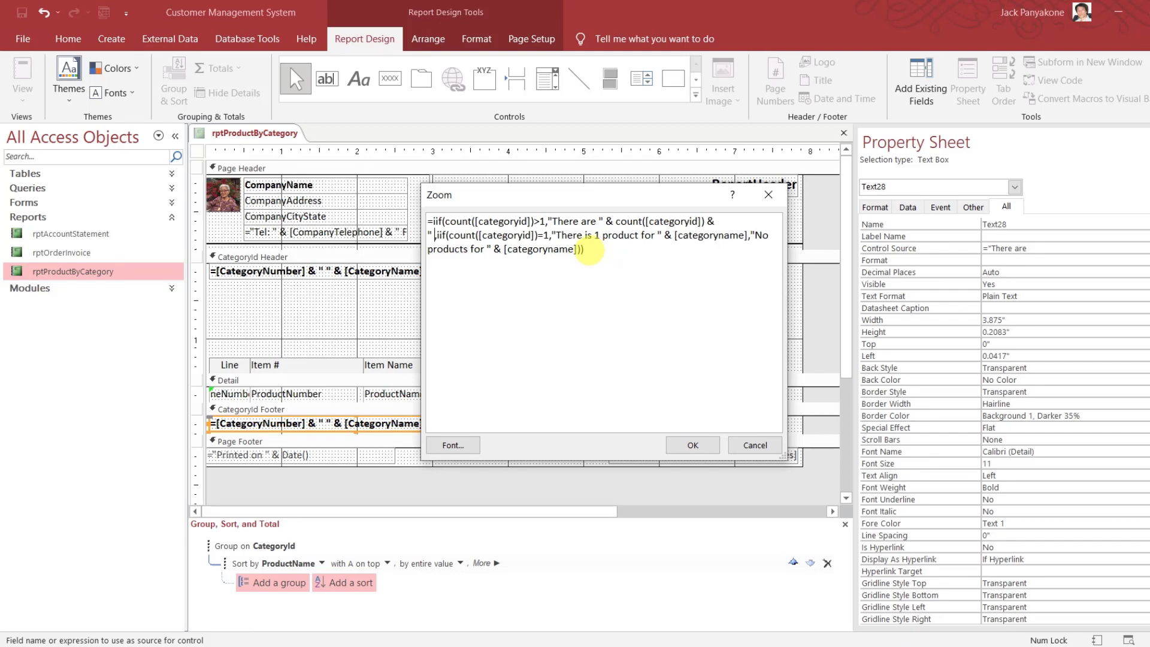
text(for)
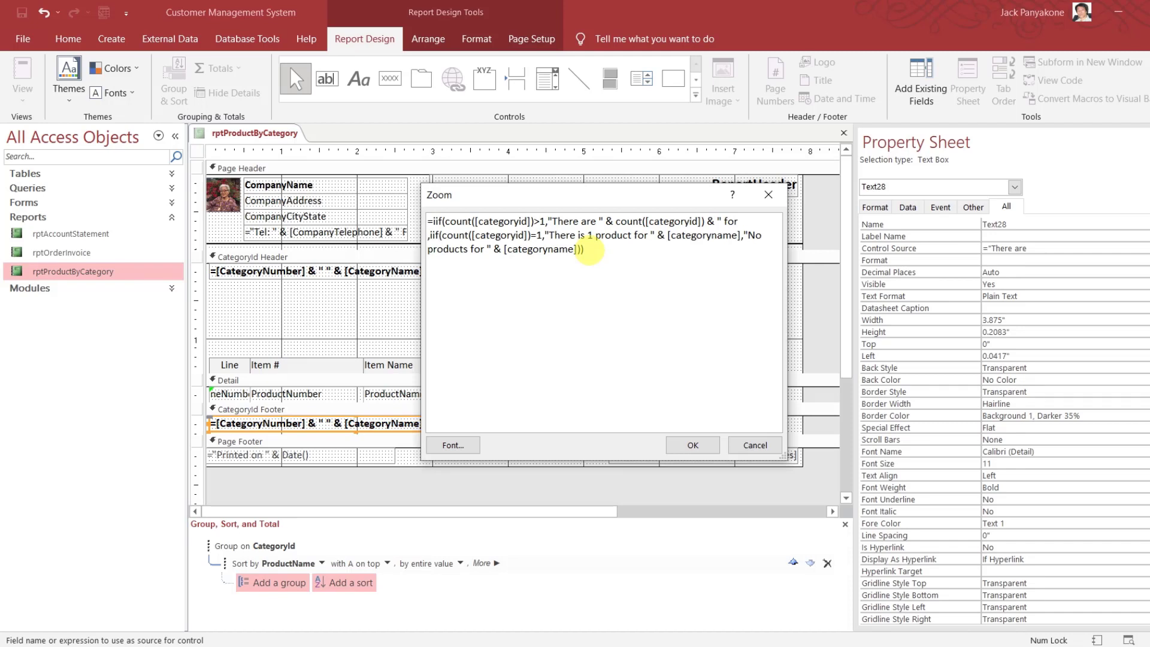
text(" &)
text([])
key(Left)
text(categoryna)
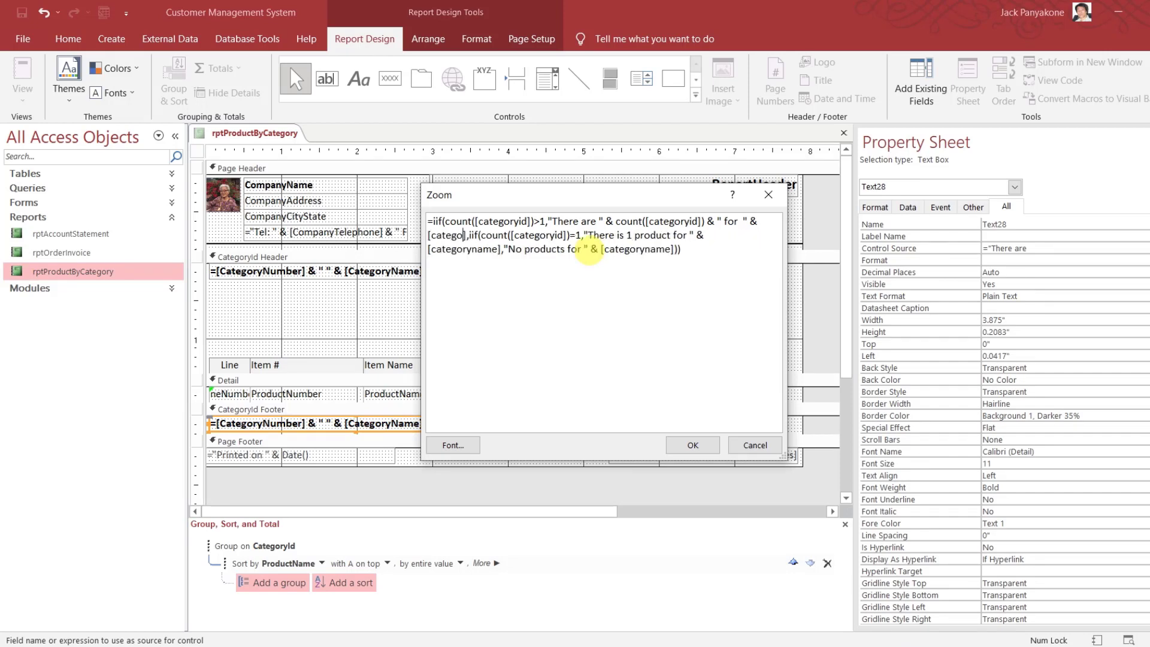
text(me)
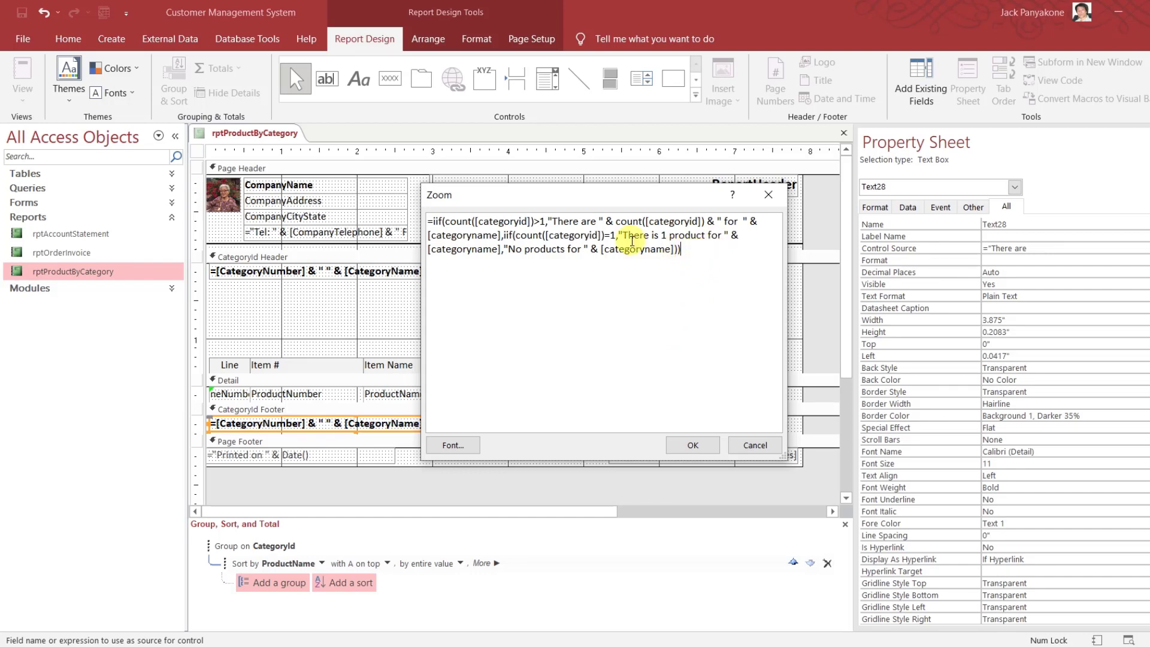
Write the sample pattern iif(this, then, elseif(this, then,elseif())) on a separate line below the expression
key(ctrl+Return)
text(iif())
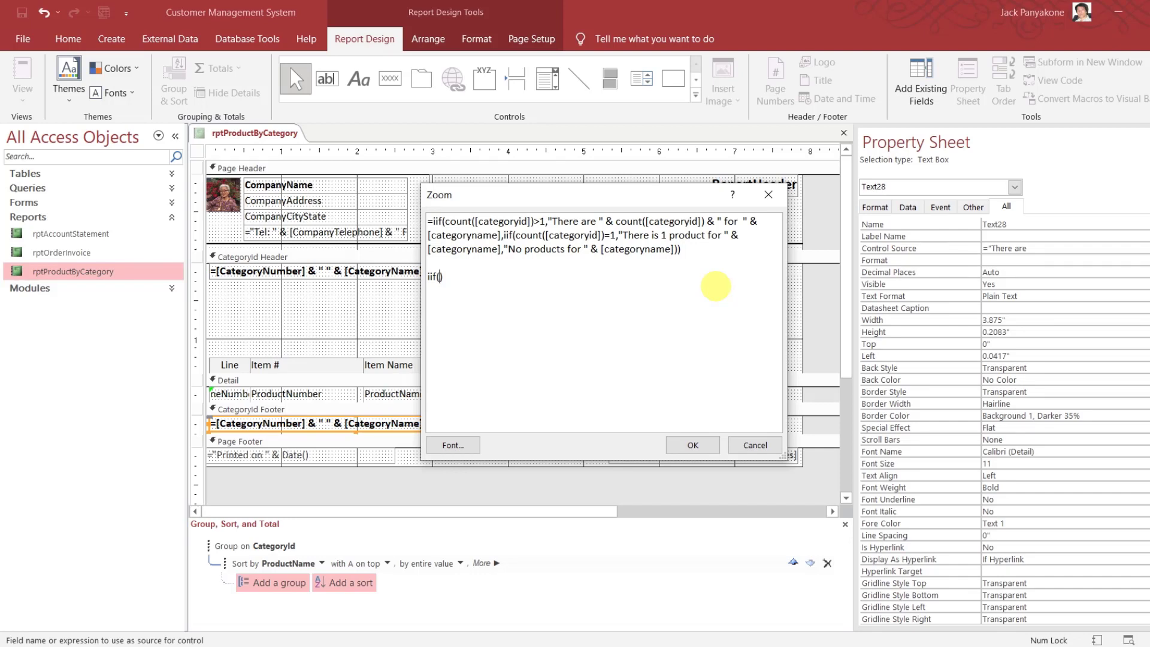
text(this)
text(, )
text(t)
text(hen)
text(, else)
text(if)
text(())
text(this, then)
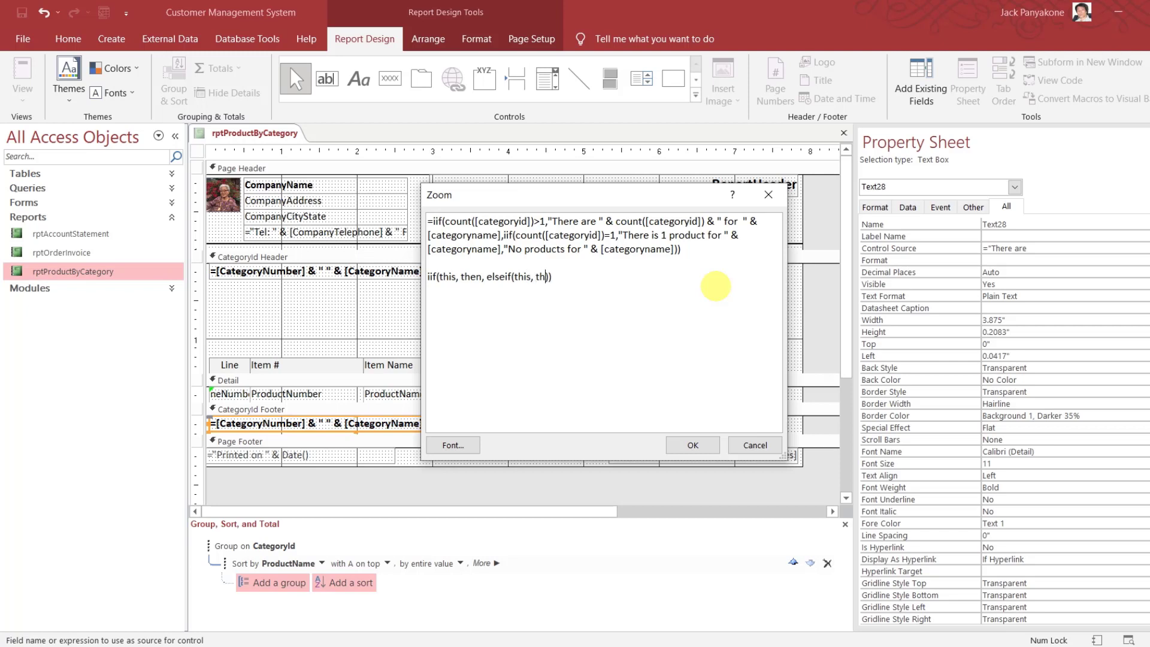
text(,elseif())
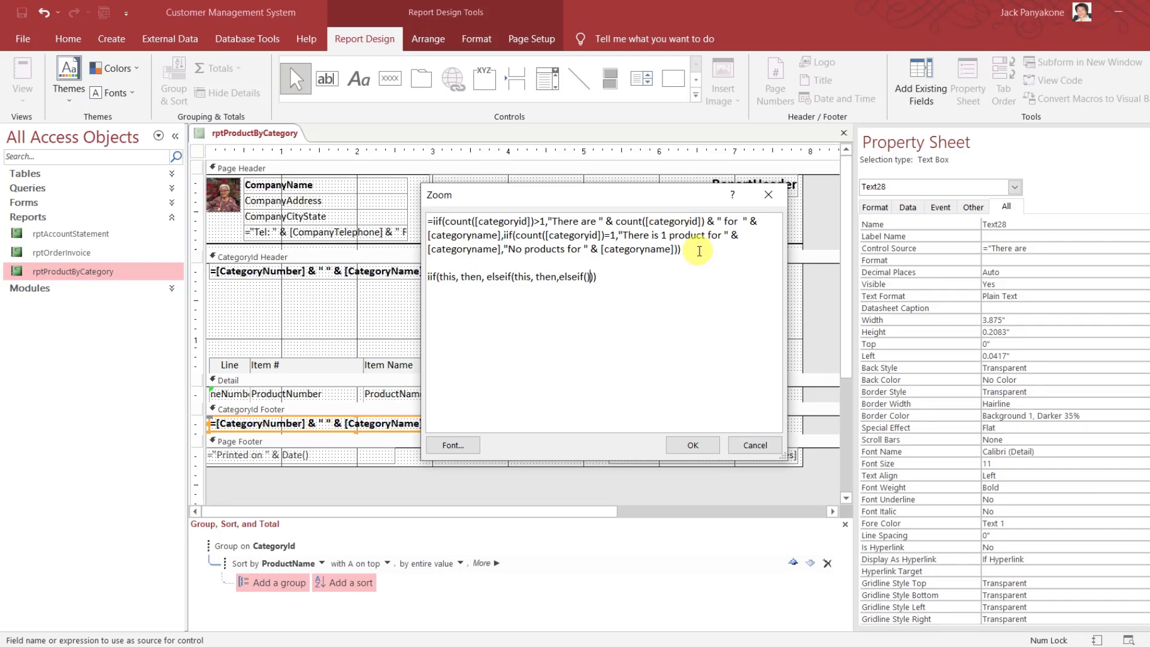
Remove the sample iif line and apply the count expression to the footer text box
drag(625, 279, 625, 267)
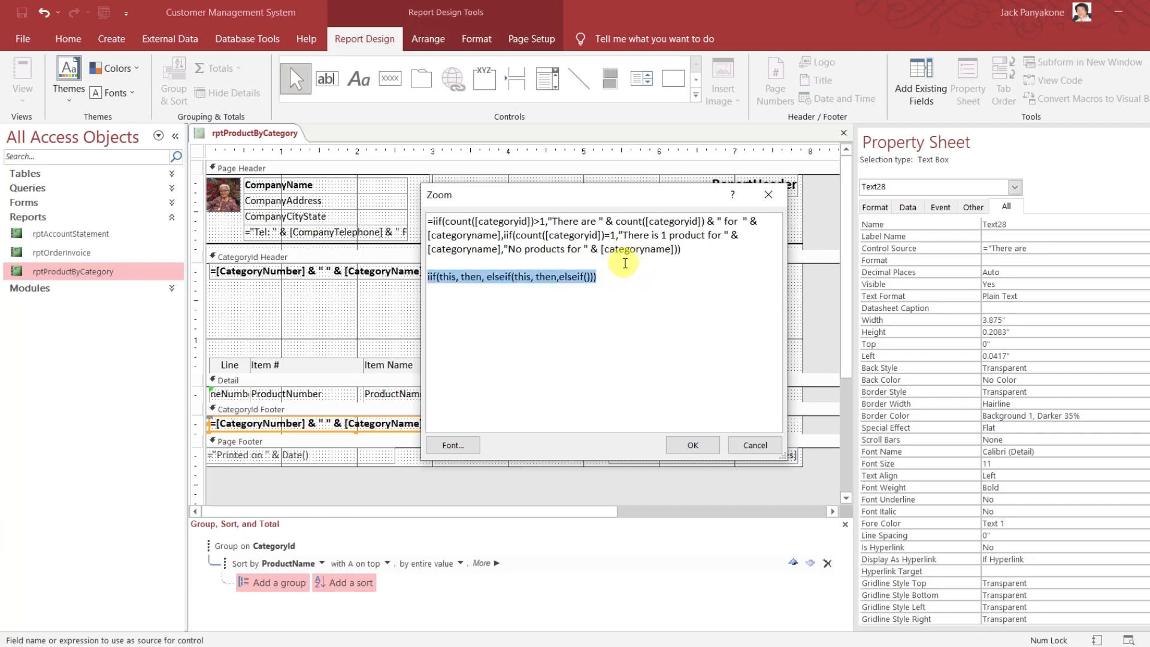
key(BackSpace)
key(BackSpace)
key(BackSpace)
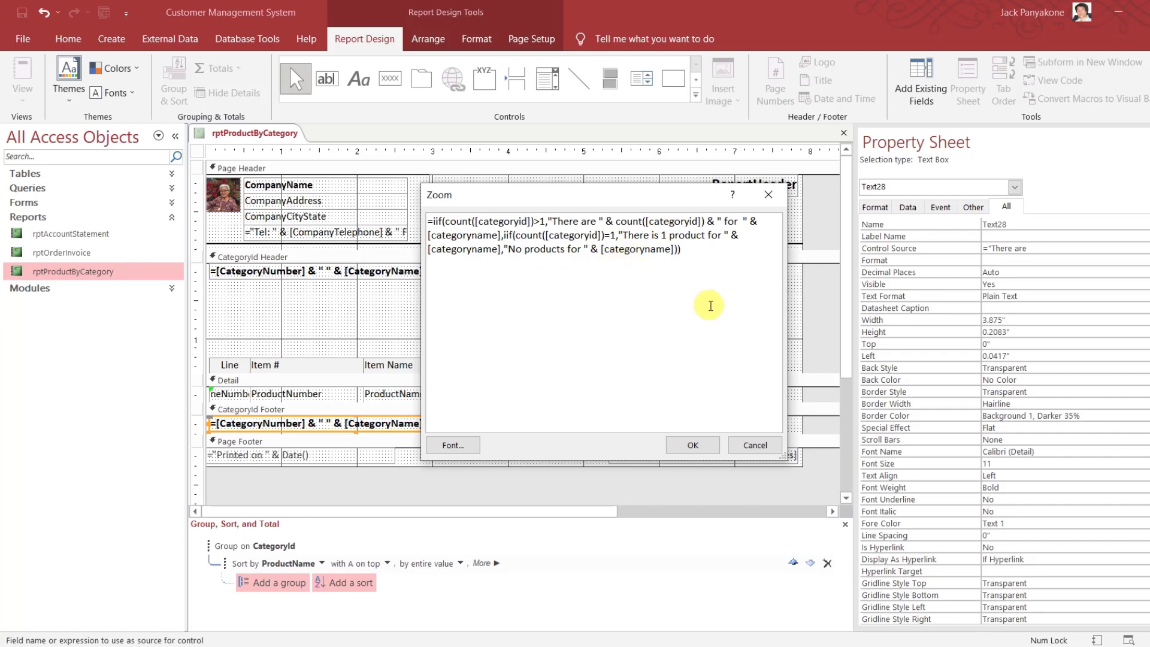
click(692, 445)
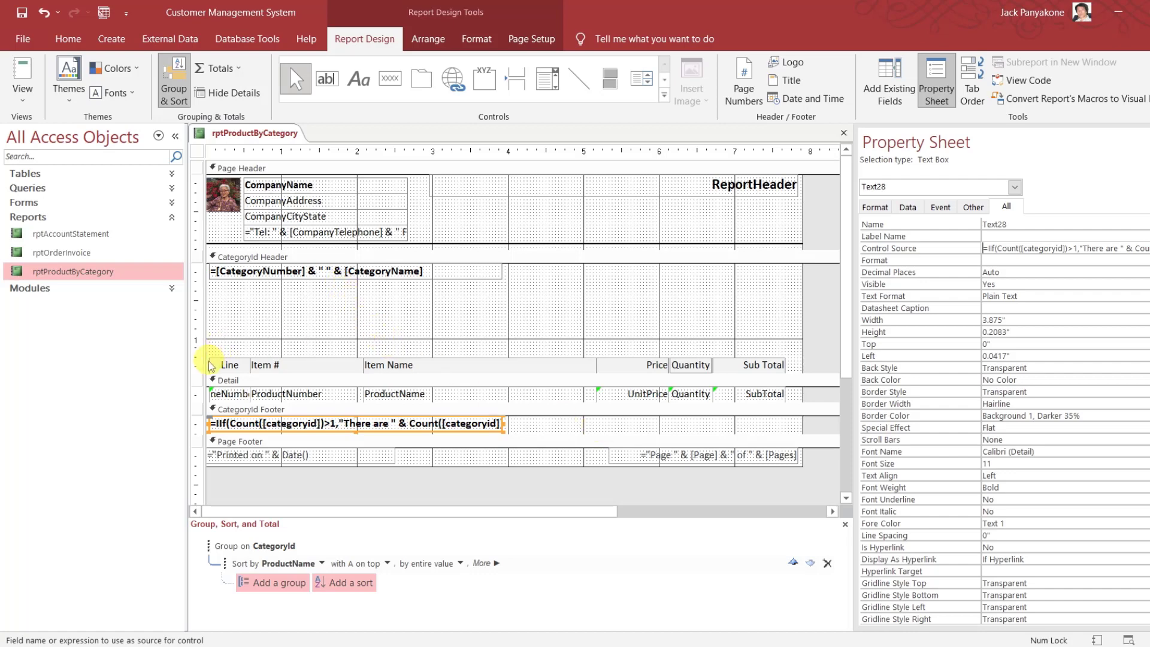
Delete the Line label from the CategoryId header and the LineNumber text box from the Detail section
click(222, 392)
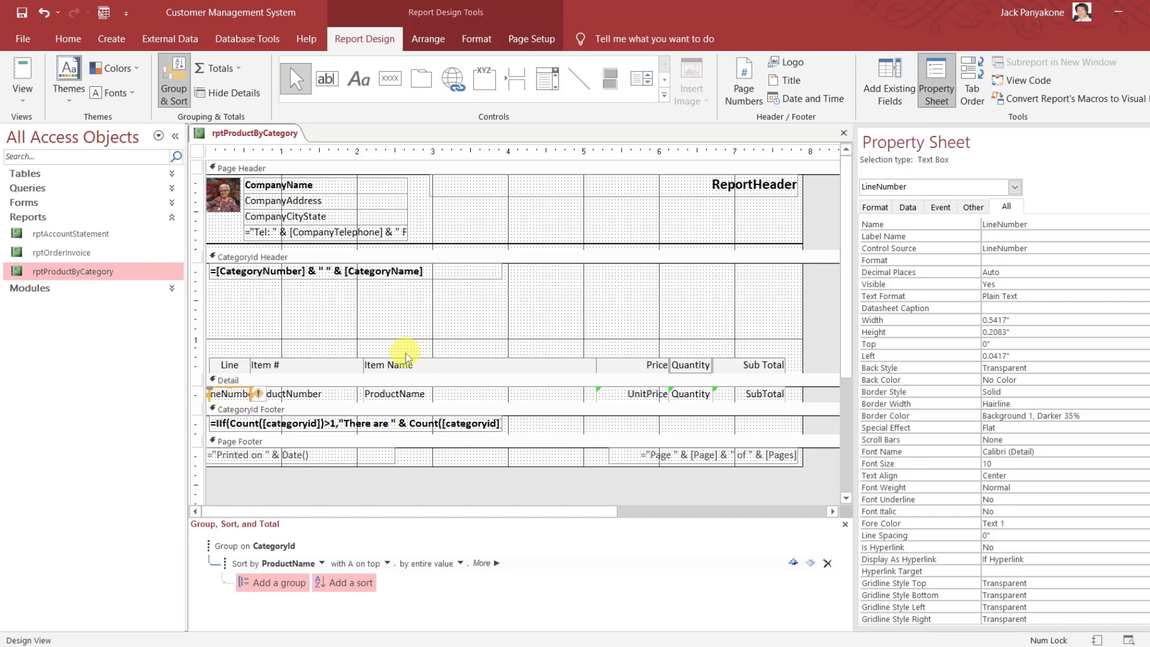
click(310, 394)
click(230, 365)
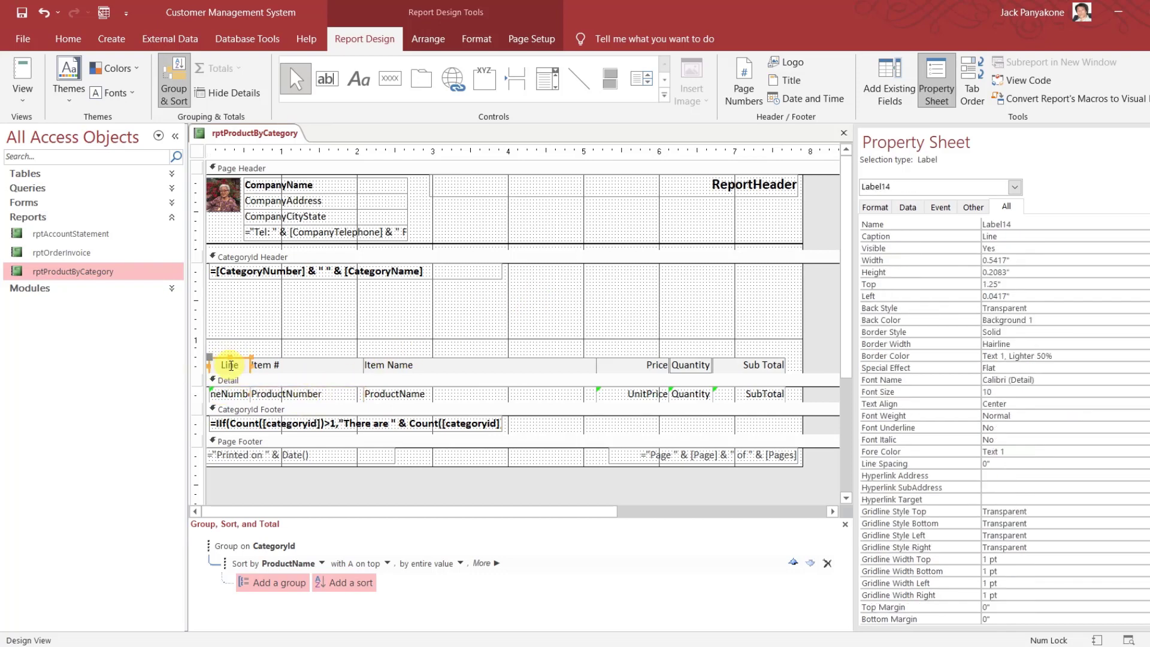
shift+click(223, 396)
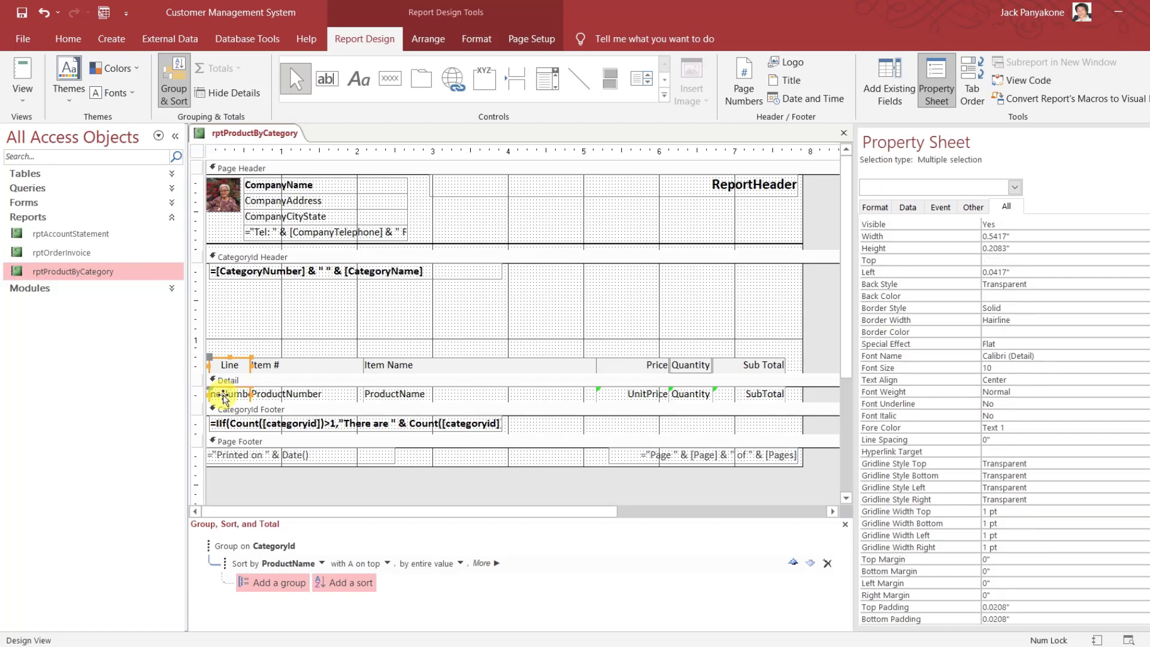
shift+click(229, 368)
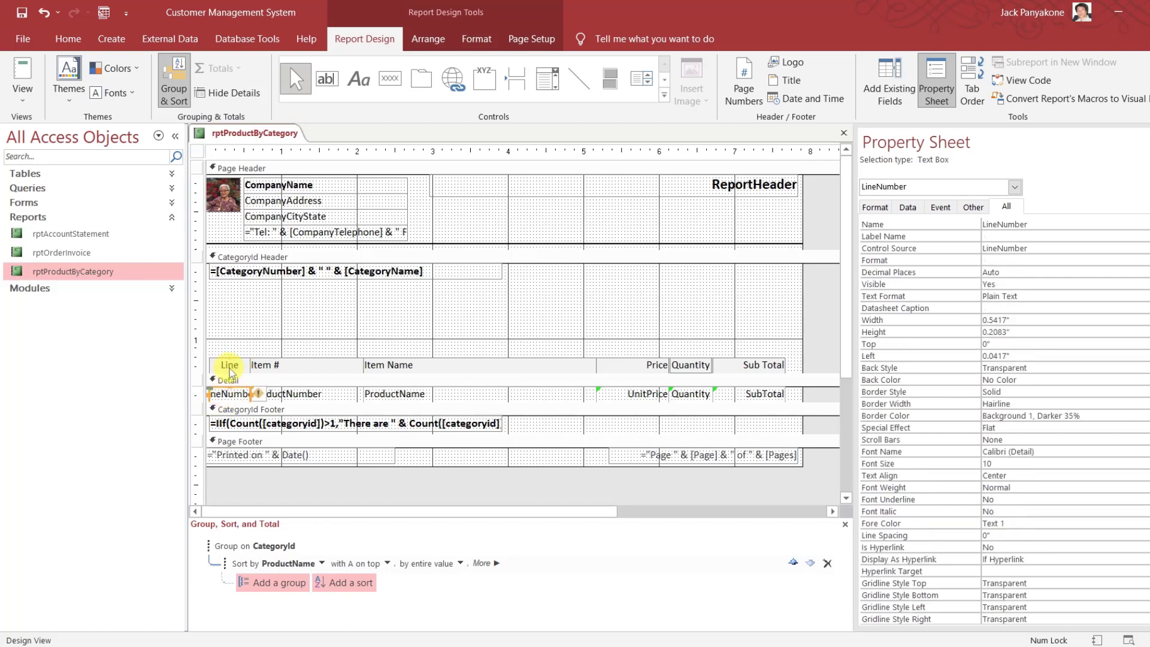
click(231, 369)
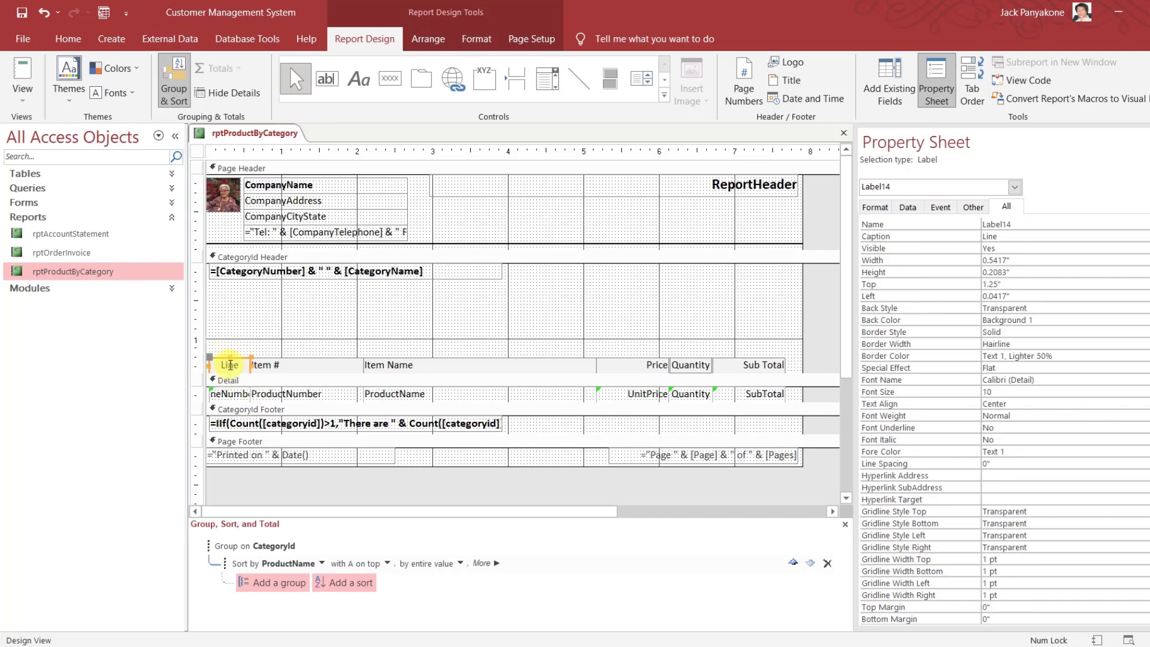
shift+click(231, 396)
key(Delete)
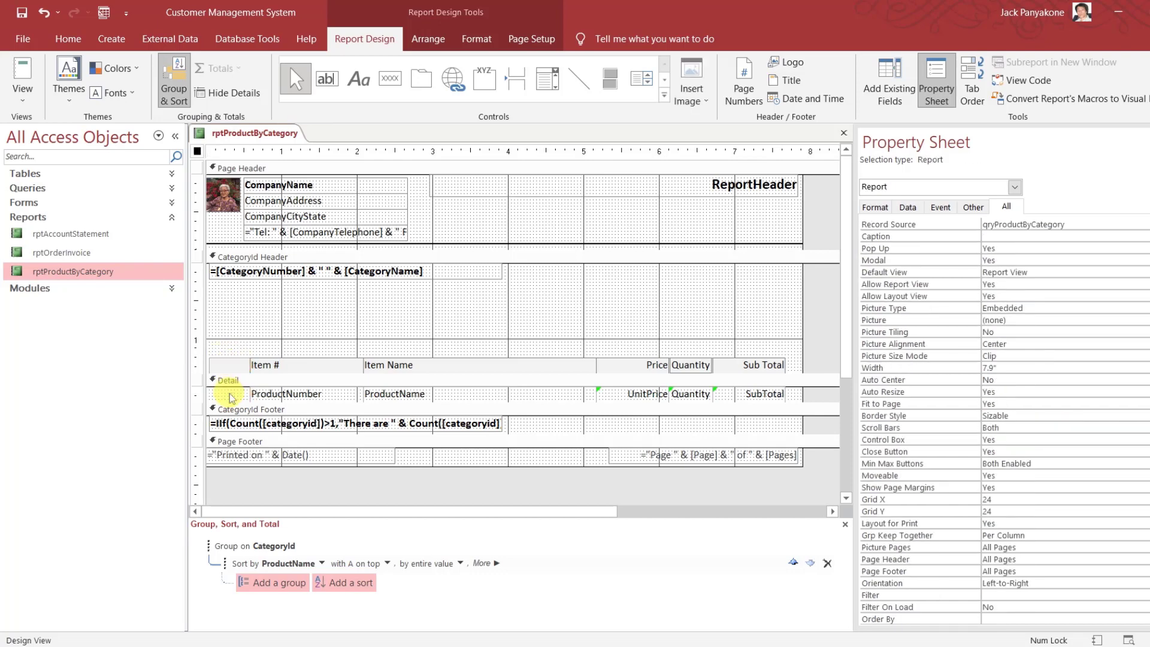
Move the column-heading background rectangle up to 0.5833" from the header's top and extend the Detail section to about 1.4583" high
drag(231, 363, 228, 313)
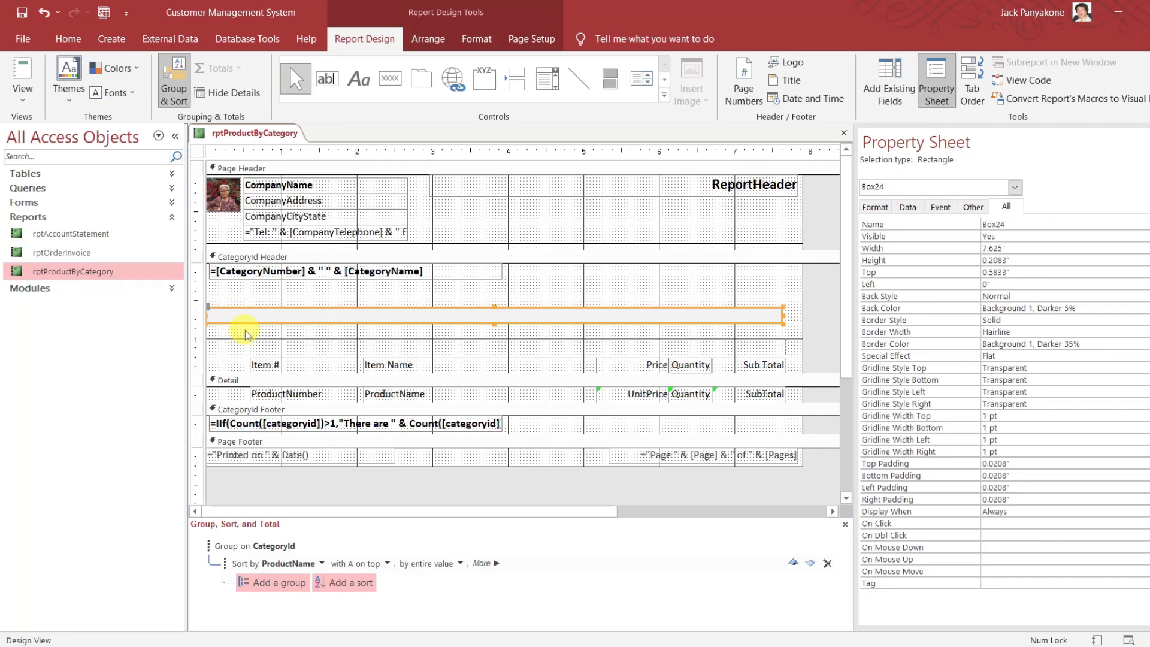
drag(240, 362, 268, 388)
drag(816, 397, 814, 497)
Shift the Item # label and ProductNumber text box together to 0" from the left and narrow both
click(545, 430)
click(294, 417)
drag(293, 417, 199, 364)
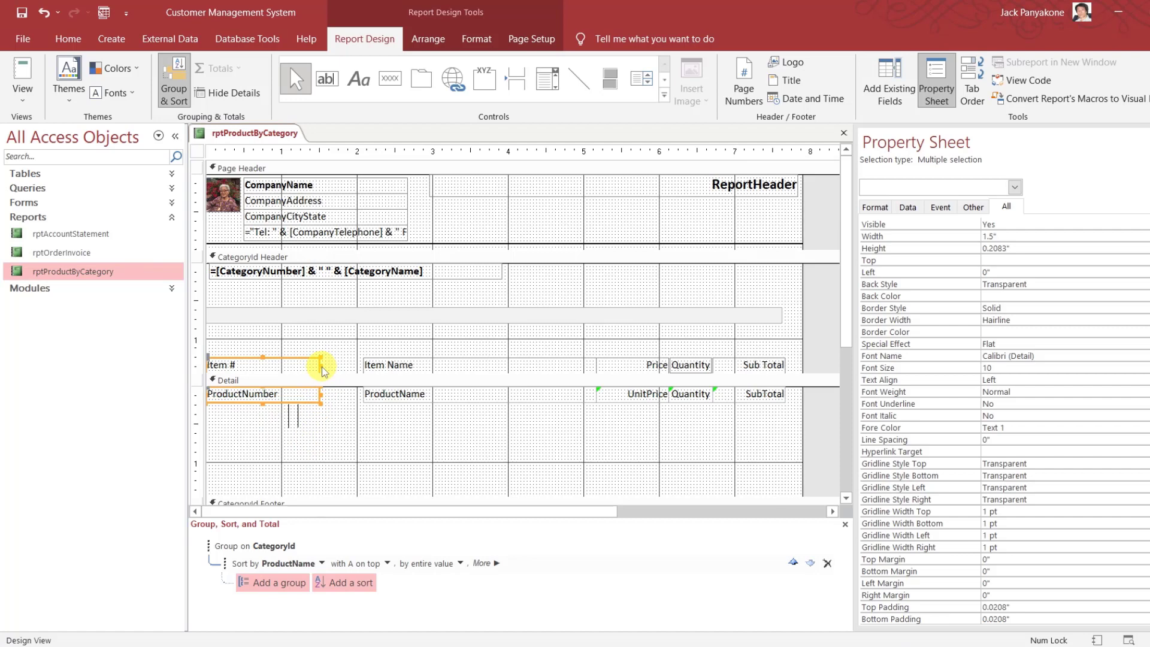
drag(322, 367, 298, 365)
Shift the Item Name label and ProductName text box together to 1.25" from the left
click(335, 408)
click(401, 420)
drag(401, 419, 304, 366)
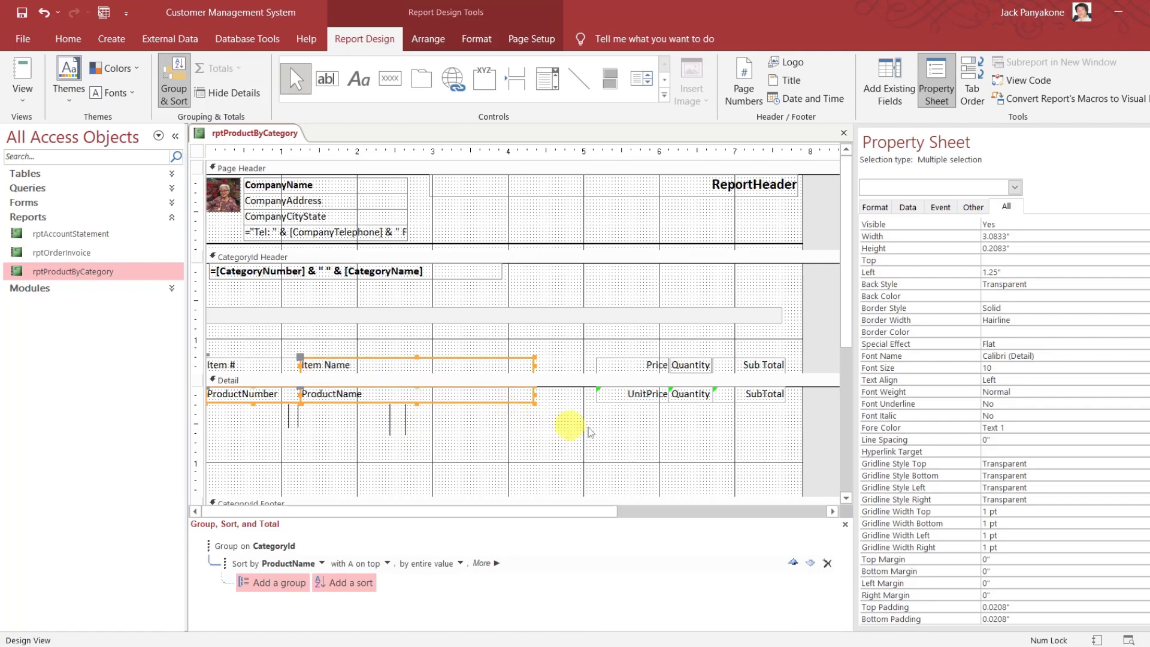
Delete the Quantity label from the CategoryId header
click(635, 423)
click(616, 386)
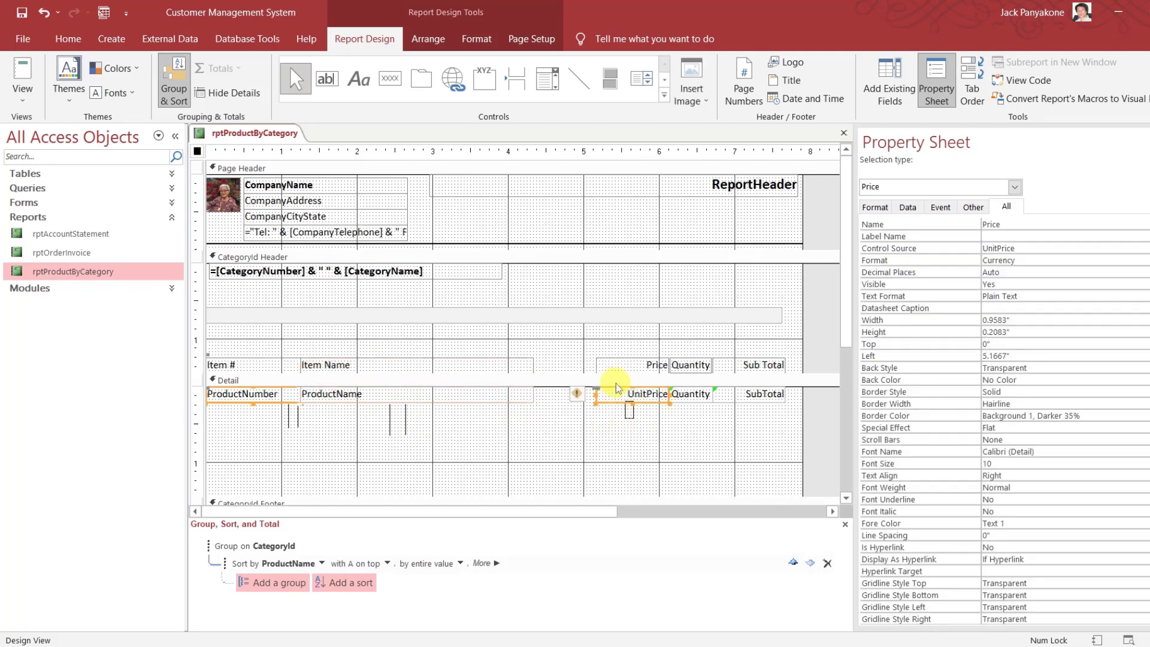
click(618, 436)
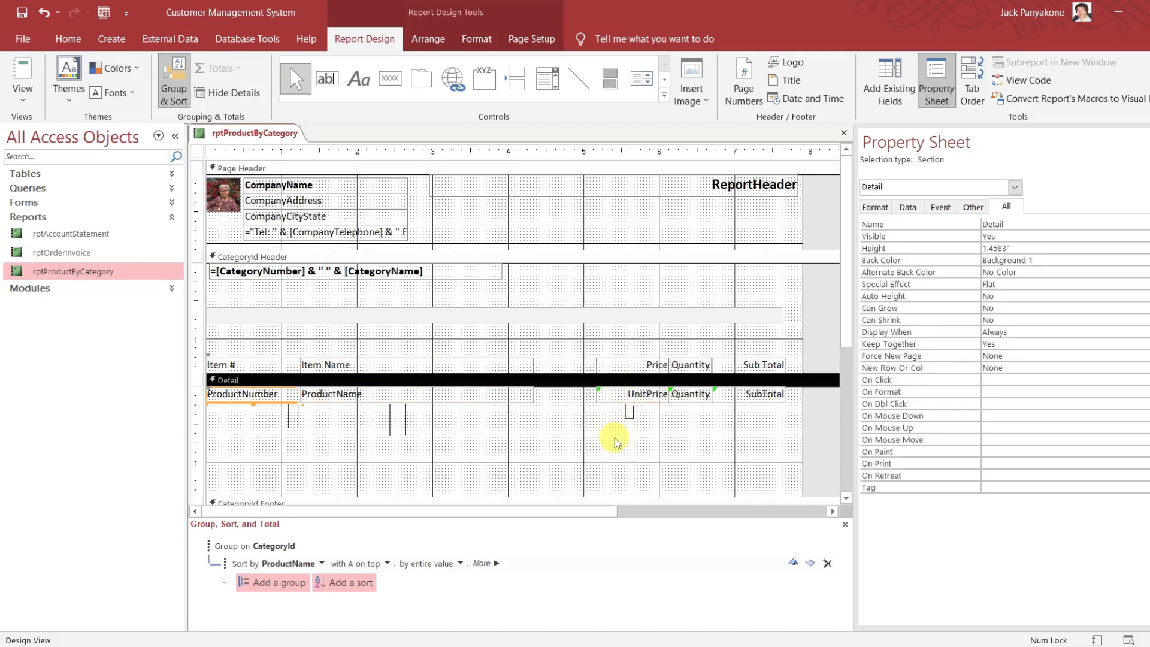
click(688, 364)
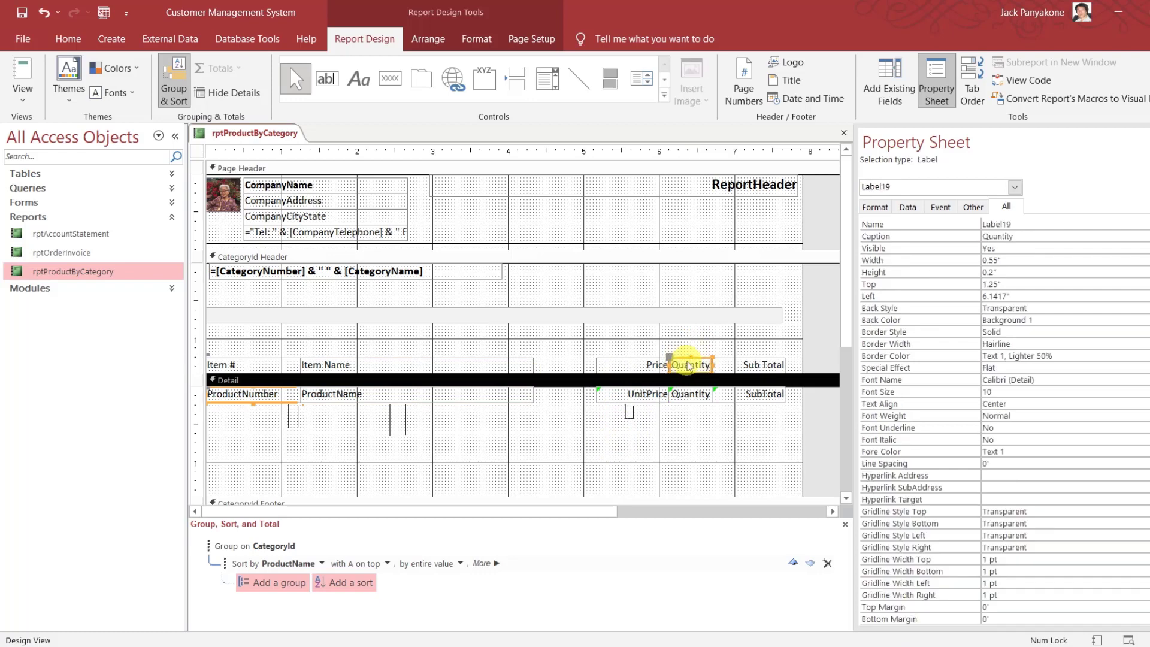
key(Delete)
Shift the Price label and UnitPrice text box to 4.7083" from the left, and the Quantity text box to 5.6667"
click(643, 429)
drag(643, 421, 590, 367)
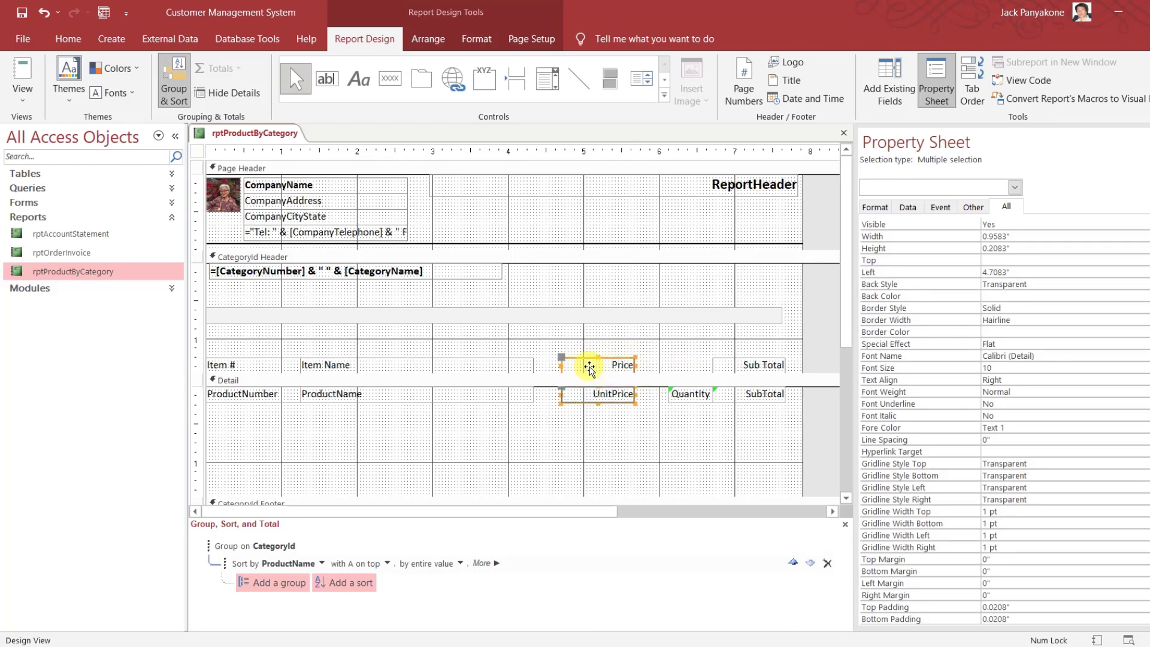
click(689, 400)
drag(688, 400, 656, 401)
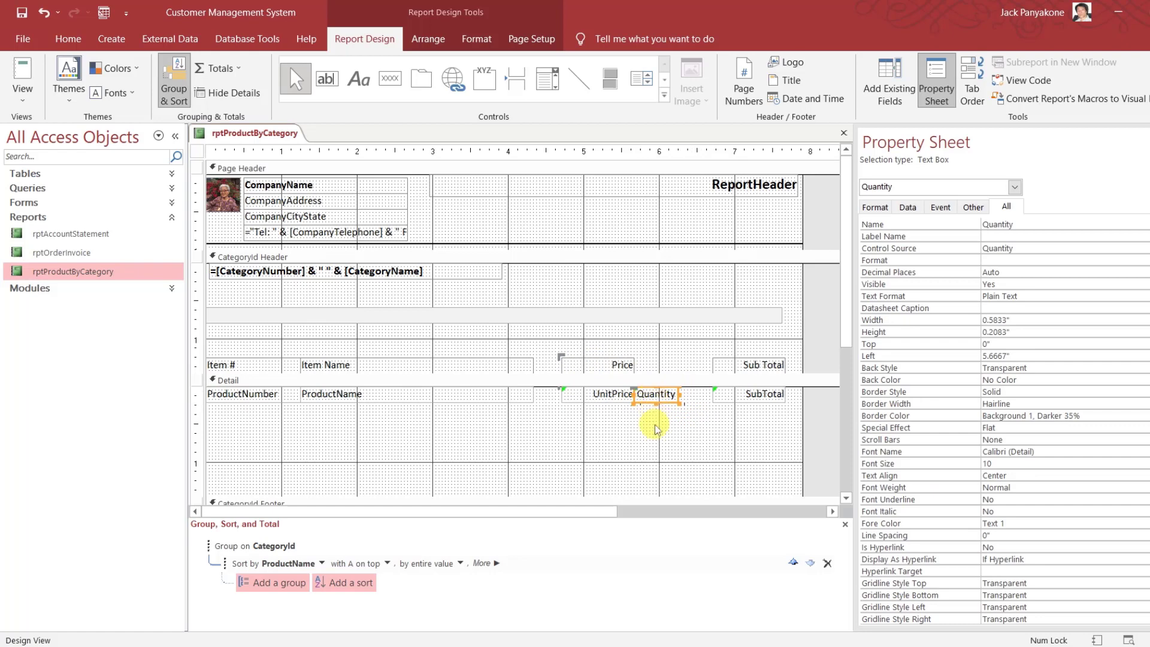
click(655, 423)
Duplicate the Price label and place the copy beside the original, at 5.6667" from the left and 1.25" from the header's top
click(617, 359)
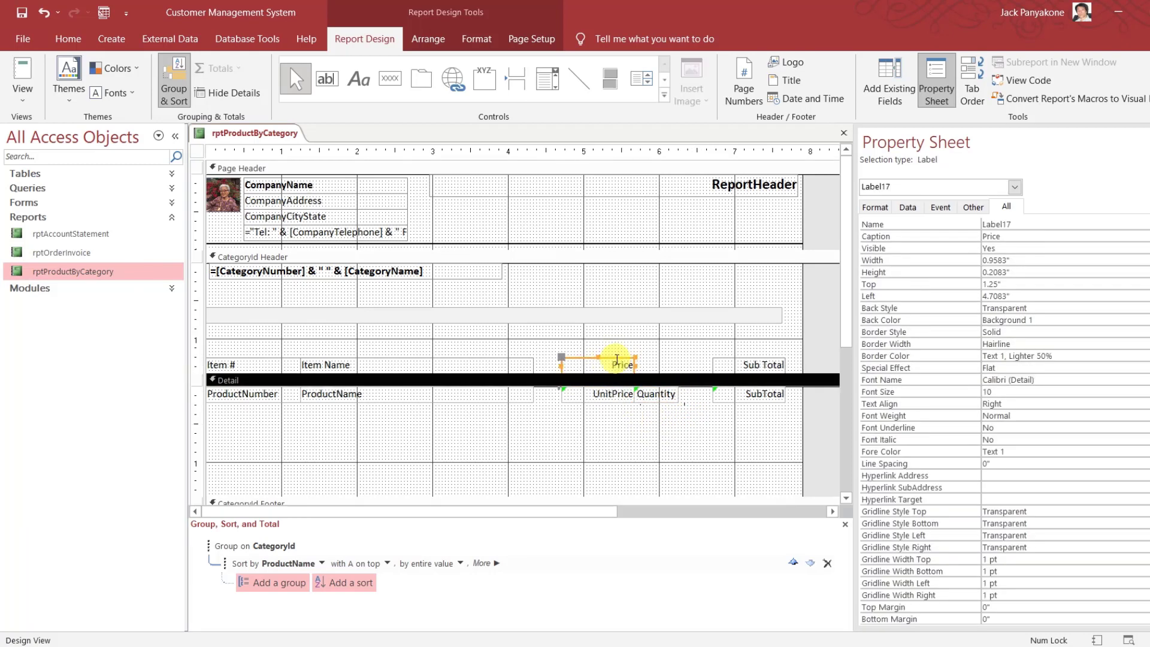
key(ctrl+c)
key(ctrl+v)
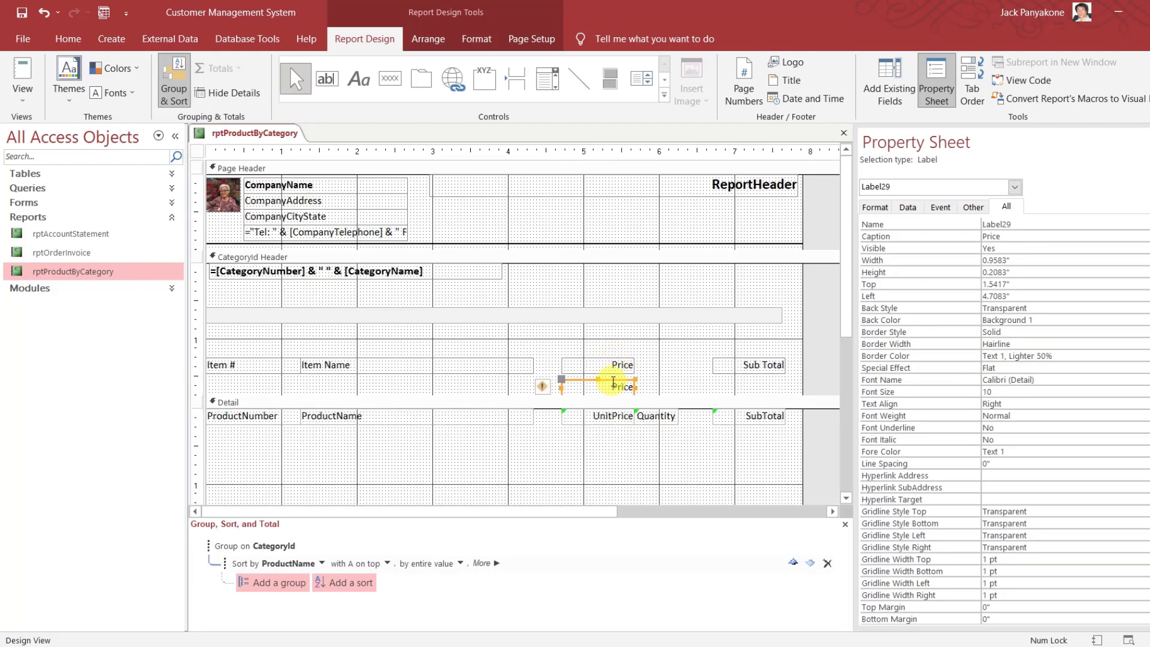
drag(617, 377, 685, 360)
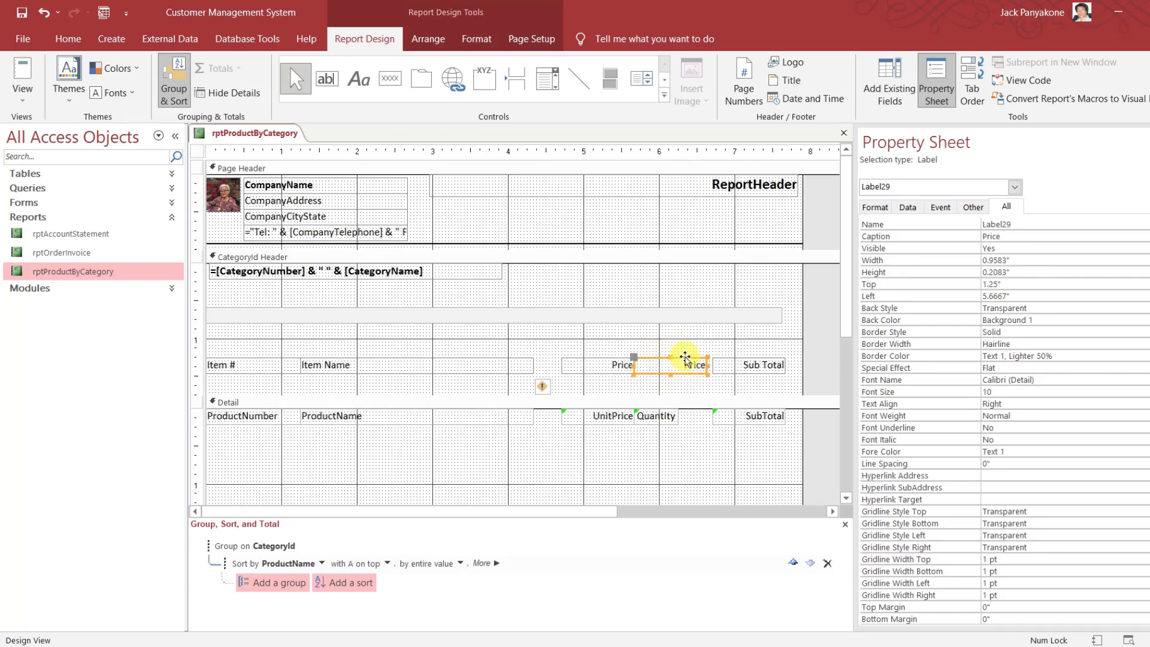
Size the copied Price label and the Quantity text box to the wider of the two
shift+click(664, 415)
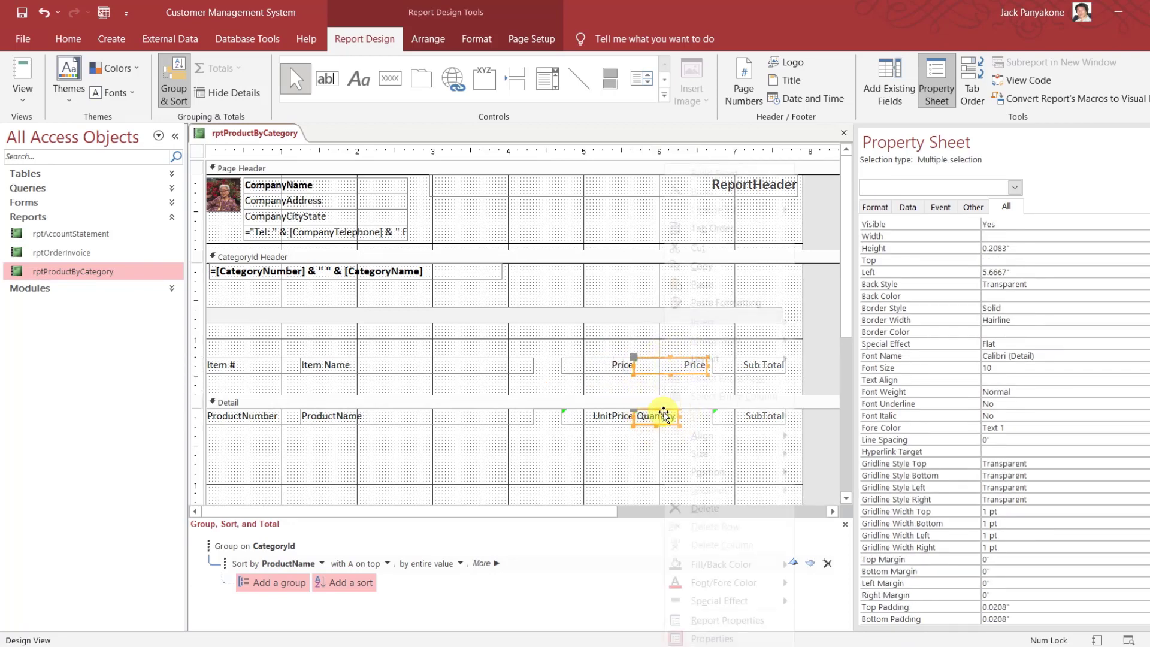
right_click(664, 414)
mouse_move(737, 451)
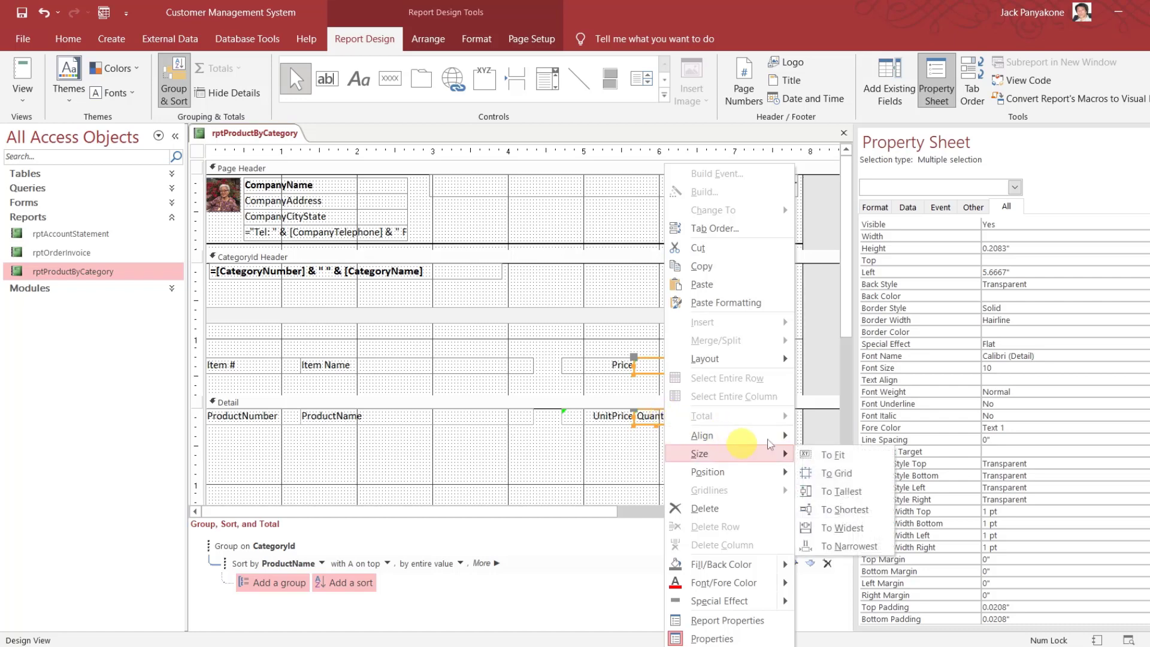
click(849, 529)
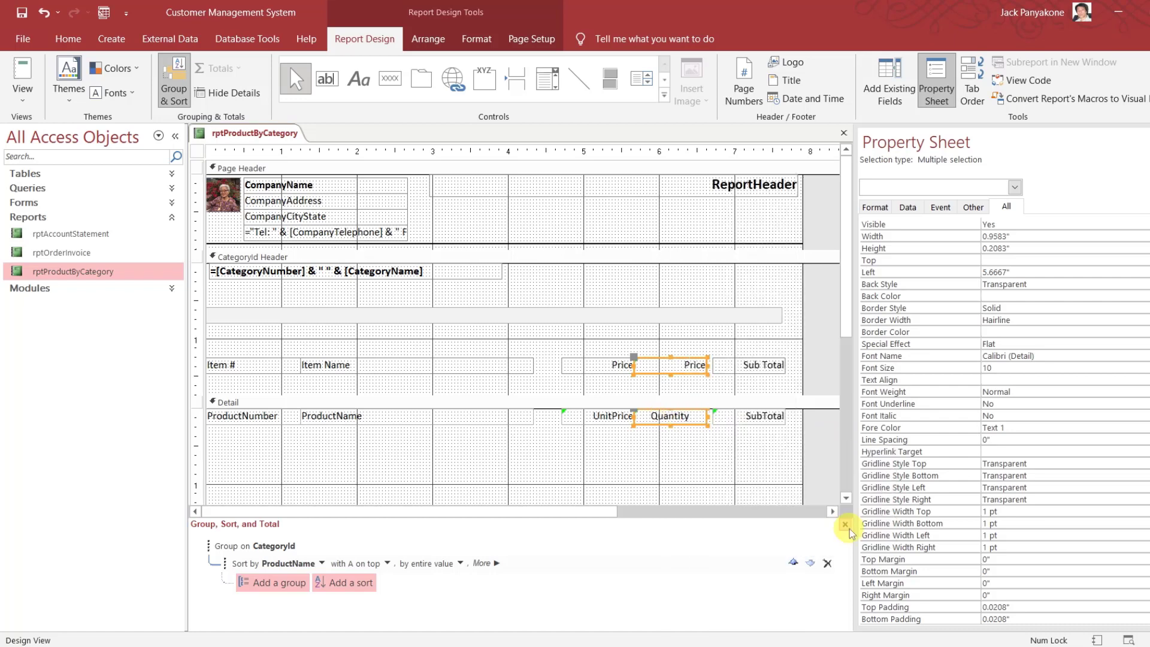
Shift both Price labels with the UnitPrice and Quantity text boxes toward the Sub Total column, to 4.7917" and 5.75" from the left
click(760, 448)
drag(761, 443, 736, 362)
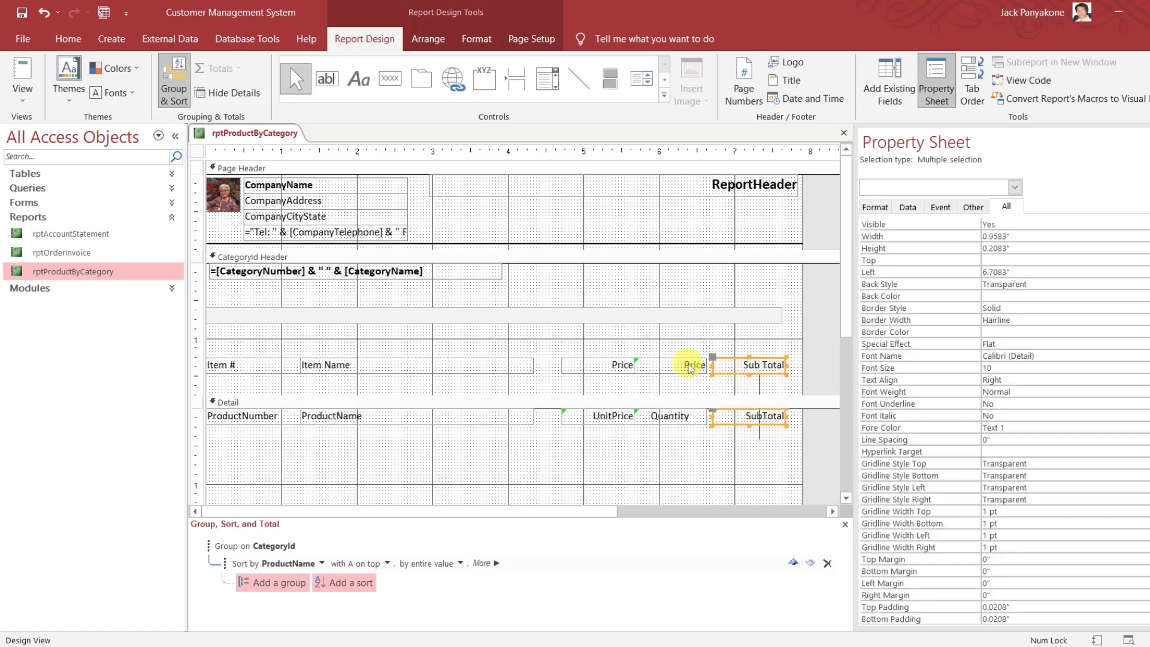
click(676, 391)
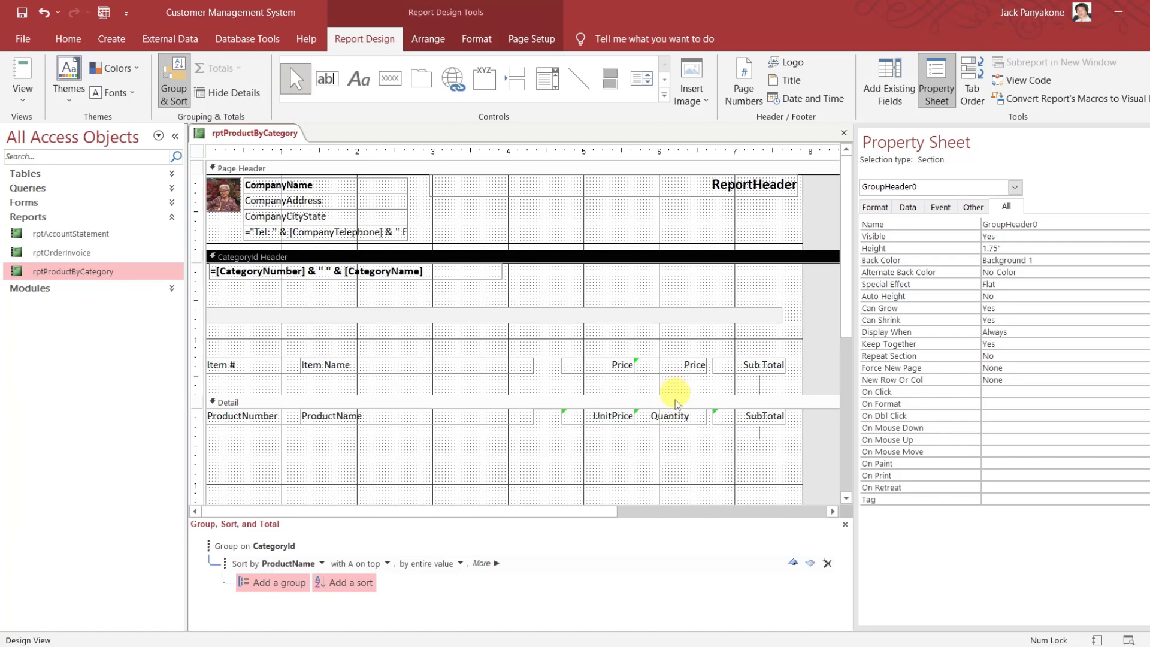
drag(676, 433, 618, 367)
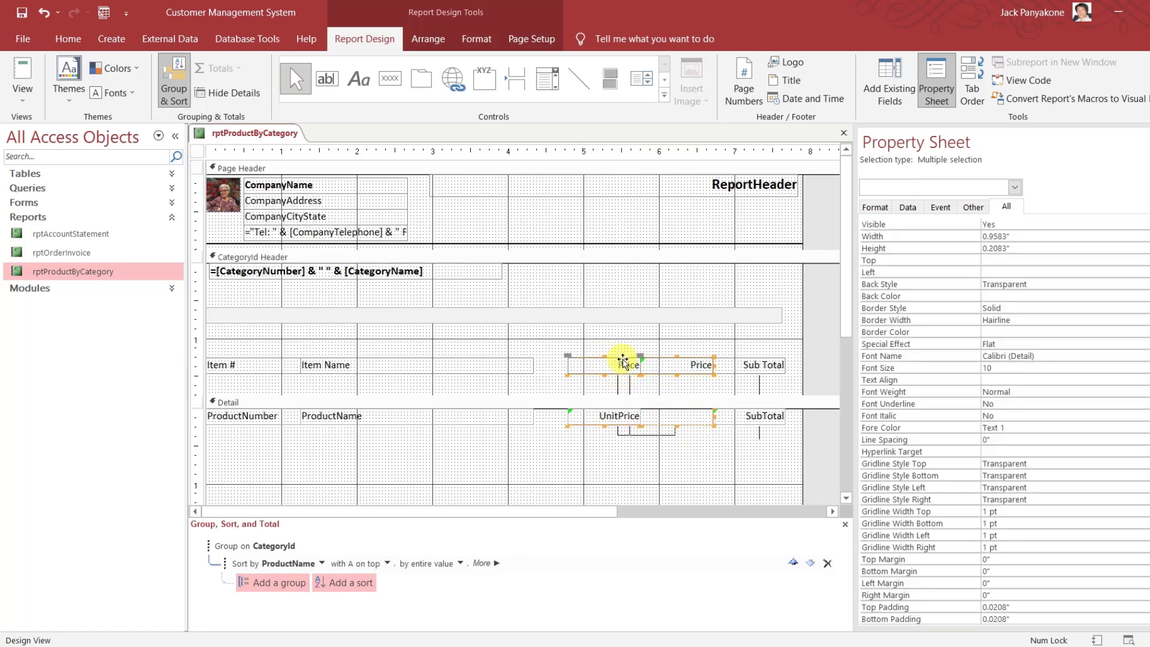
Widen the Item Name label and ProductName text box until their right edges meet the UnitPrice column
click(548, 387)
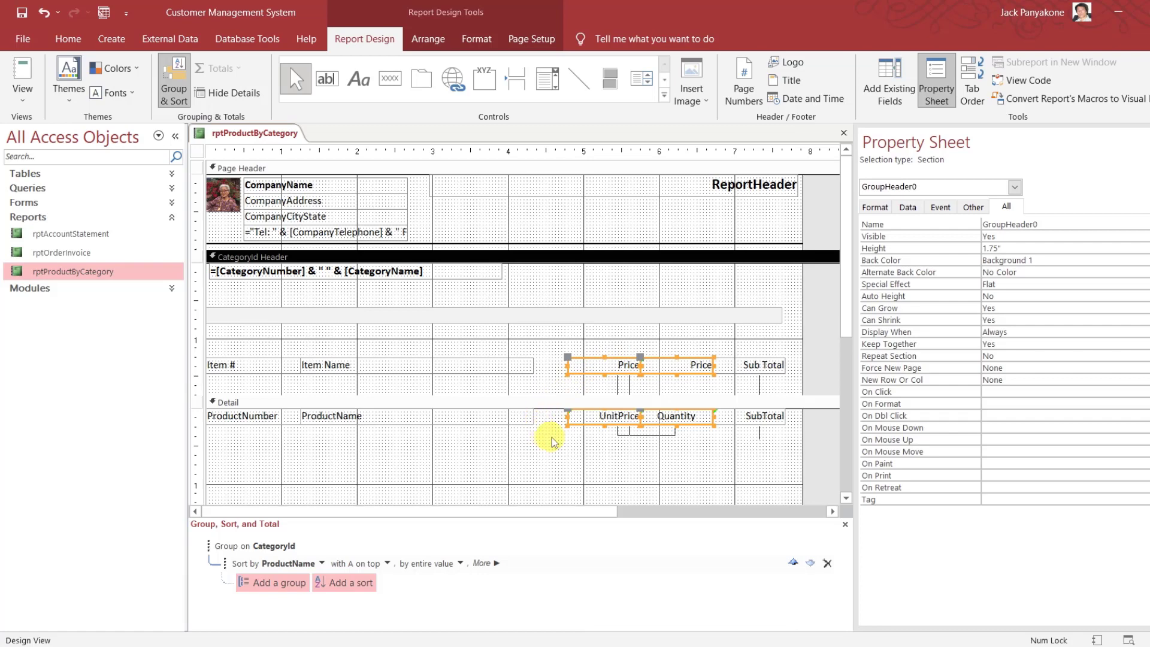
click(830, 436)
drag(534, 436, 568, 360)
click(814, 350)
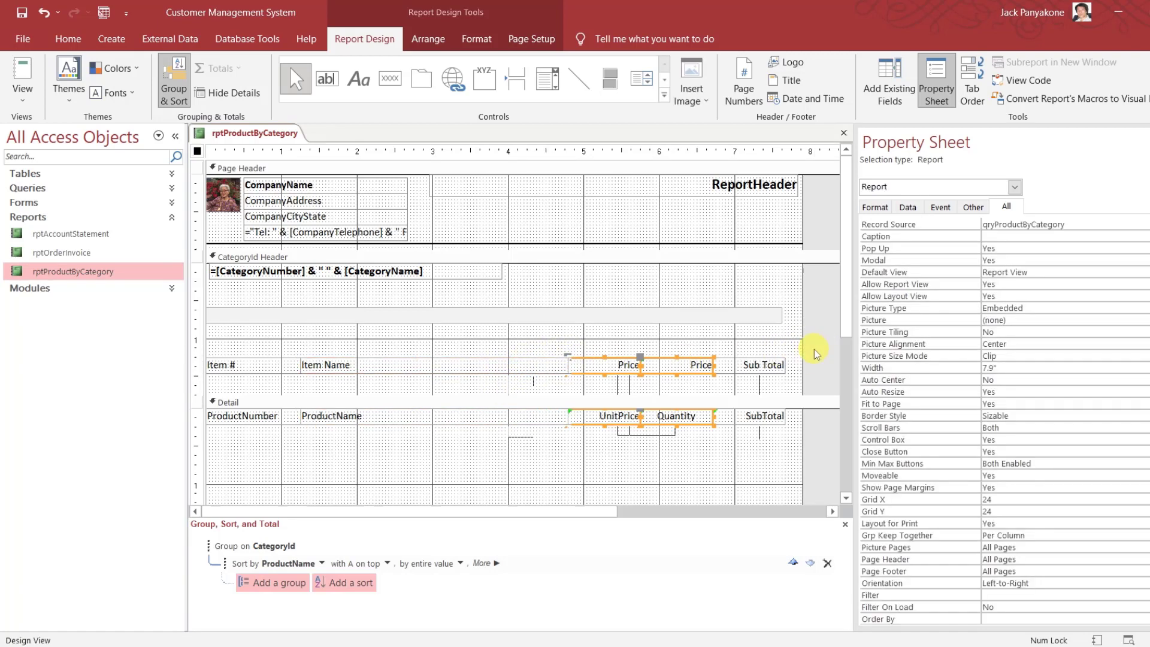
Examine the width and left position of the Price labels, the UnitPrice and Quantity text boxes, and the Item # label
click(680, 369)
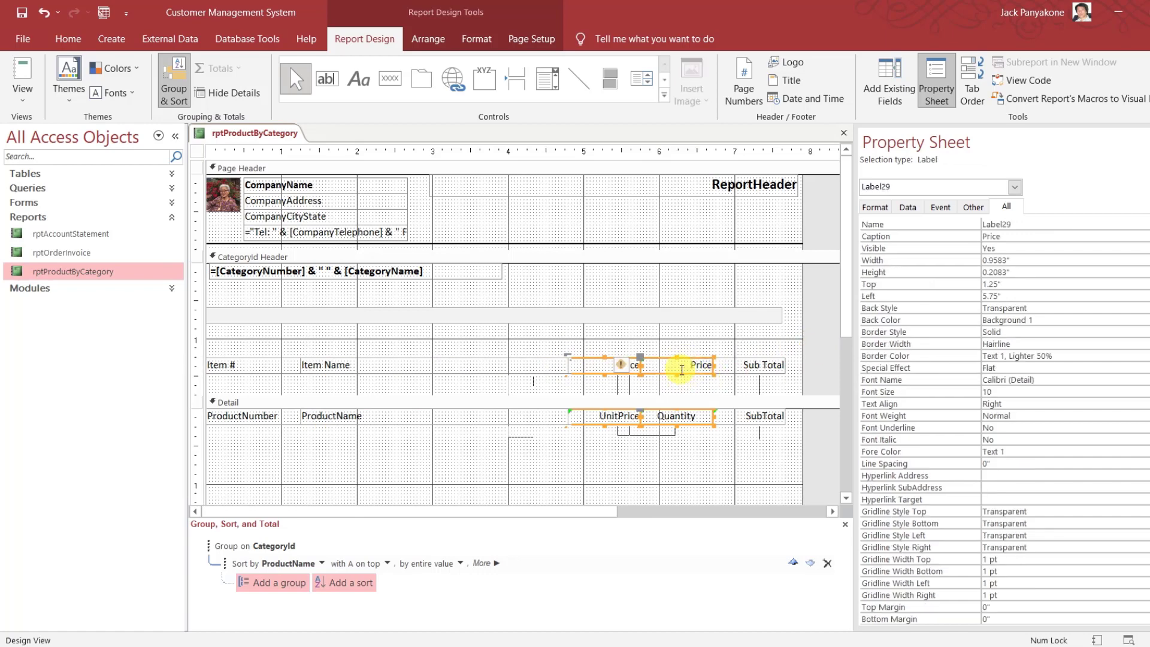
click(824, 362)
click(701, 424)
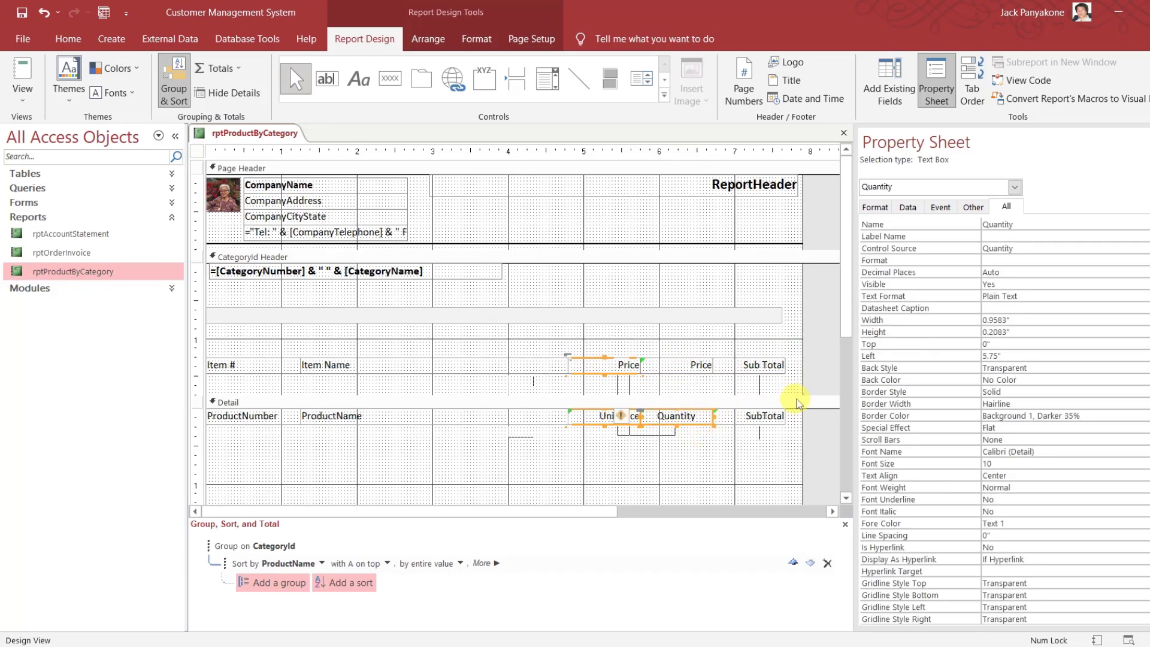
click(816, 385)
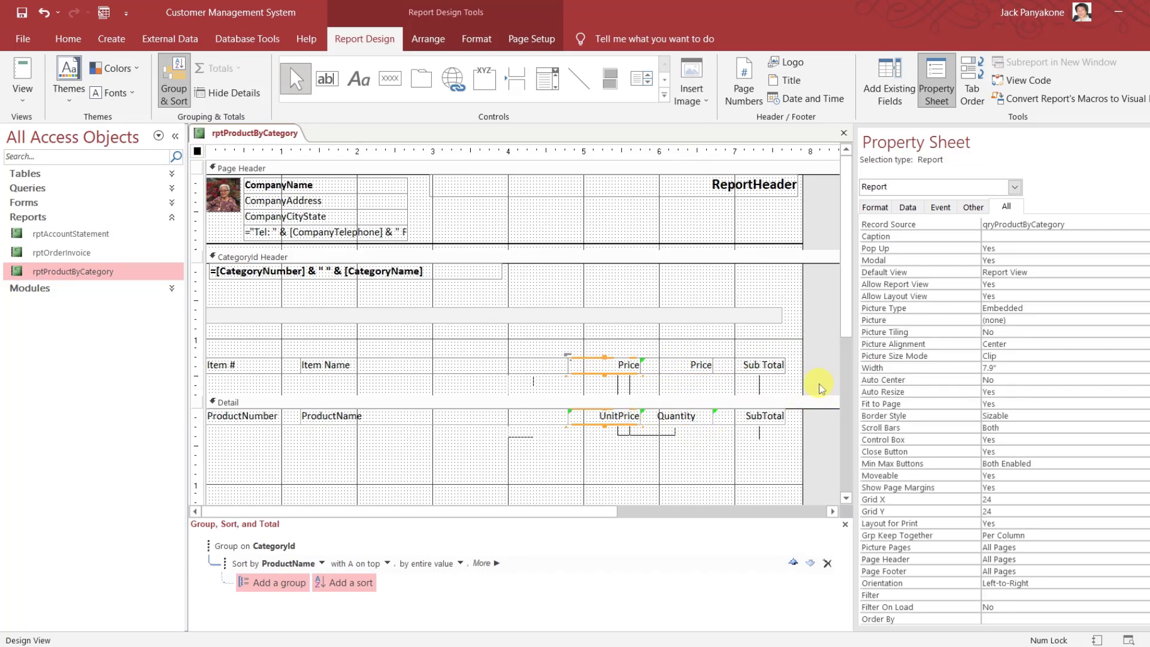
click(611, 422)
click(821, 347)
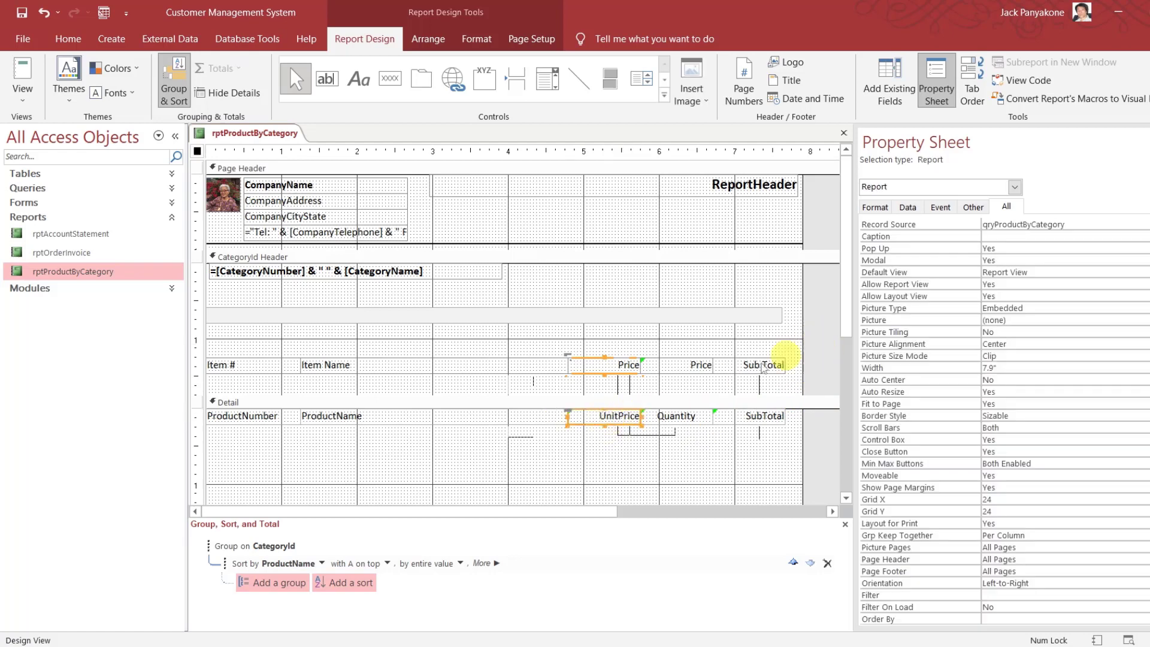
click(584, 368)
click(827, 327)
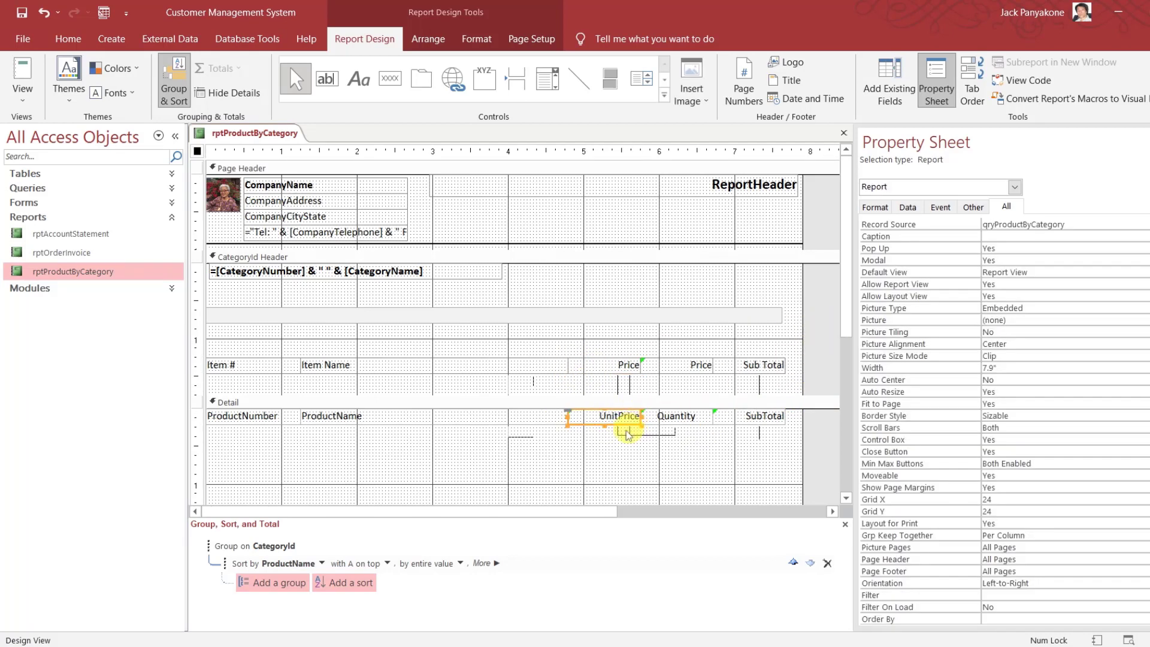
click(600, 421)
click(814, 423)
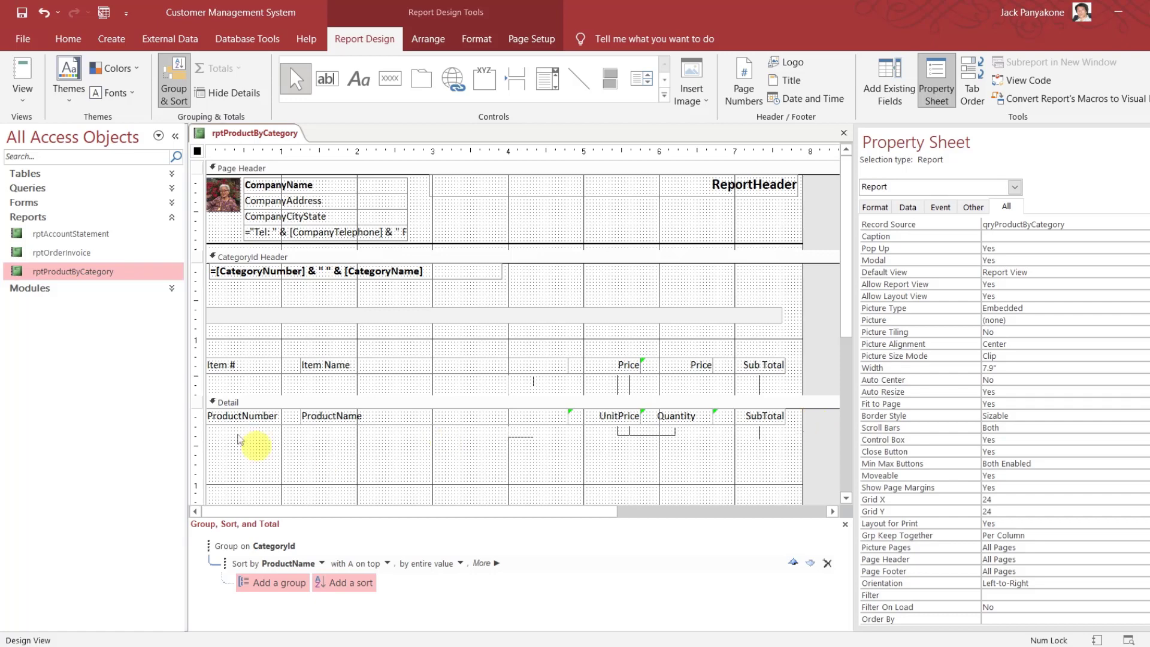
click(248, 366)
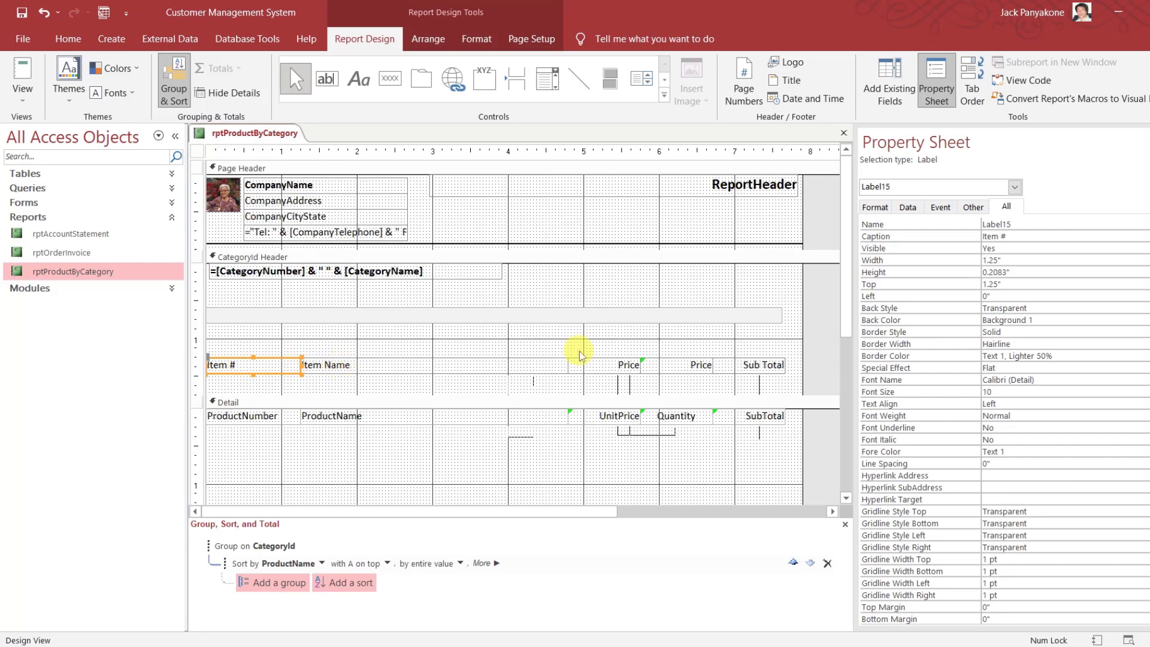
Change the caption of the Price label above the UnitPrice text box to "Unit Cost"
click(631, 370)
click(630, 370)
double_click(619, 366)
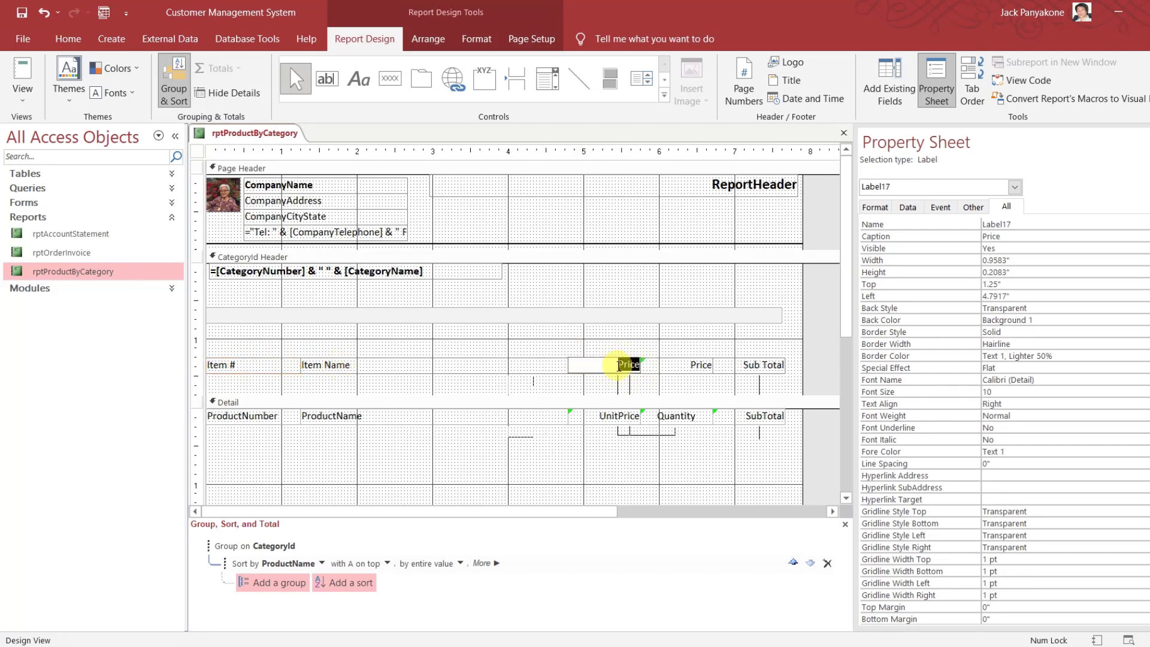
text(Unit Cose)
key(BackSpace)
text(t)
Set both the control source and the name of the UnitPrice text box to UnitCost
click(615, 422)
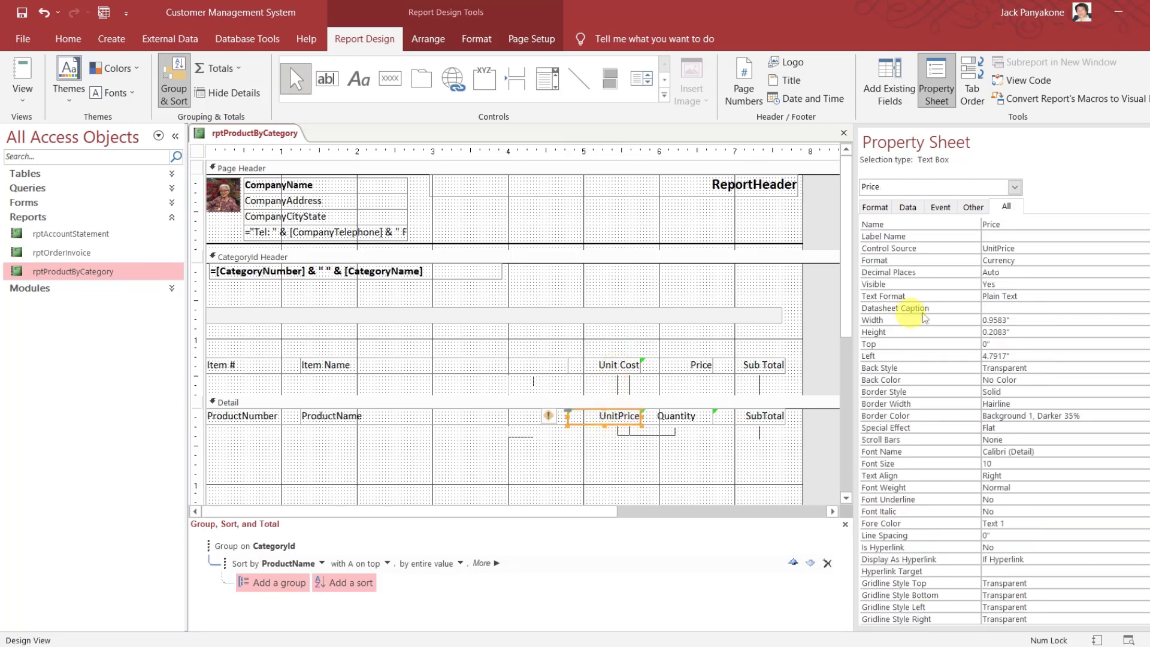
click(934, 248)
text(unitCost)
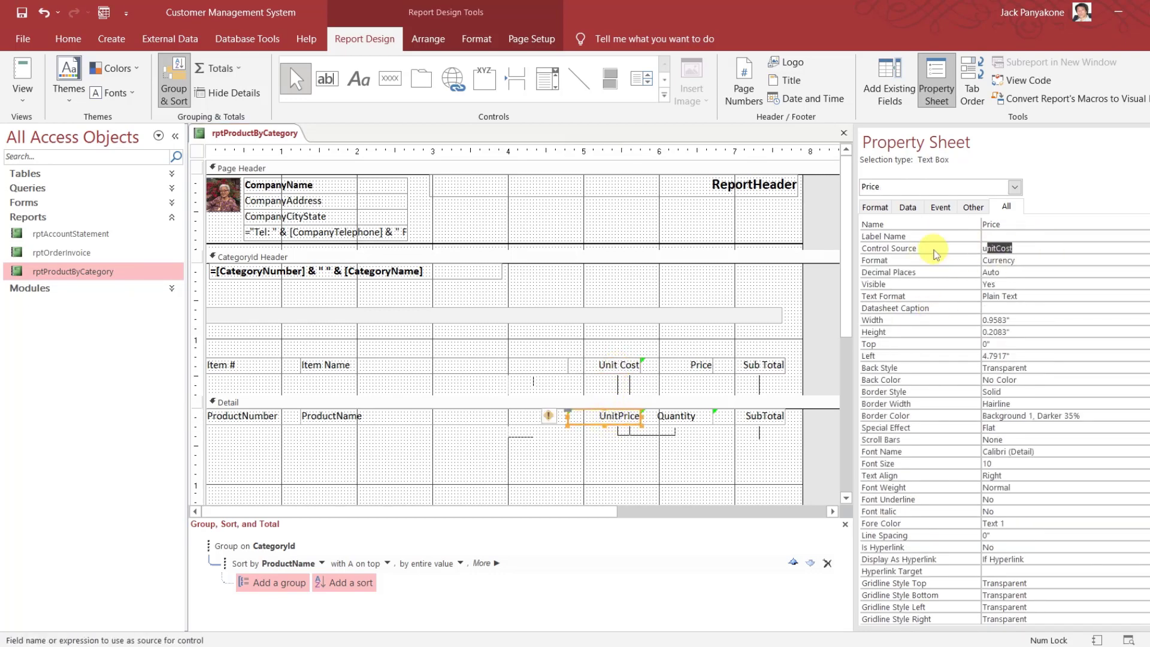
key(Up)
key(Up)
text(UnitCose)
key(BackSpace)
text(t)
key(Return)
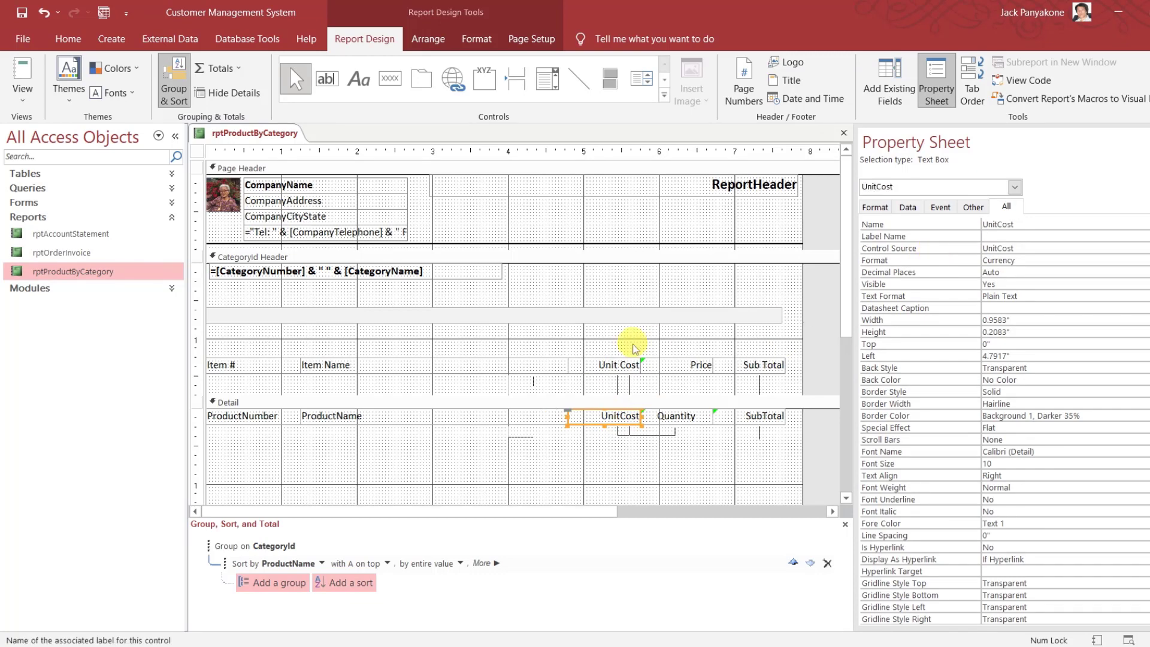
Set both the control source and the name of the Quantity text box to InStock
click(676, 418)
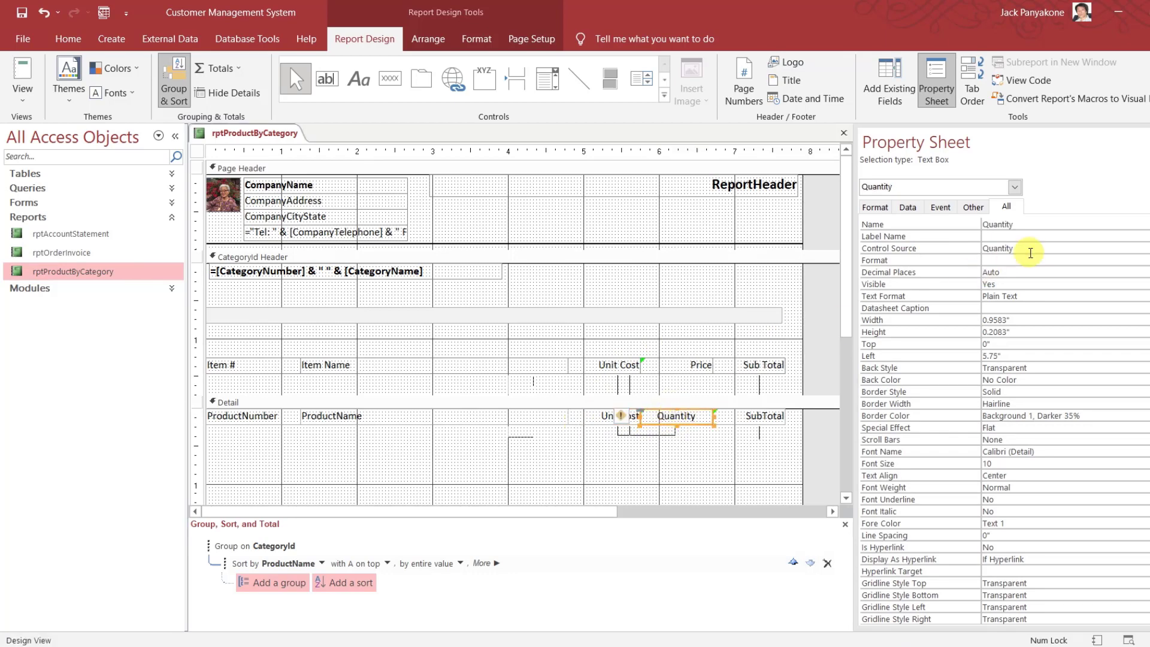
click(688, 366)
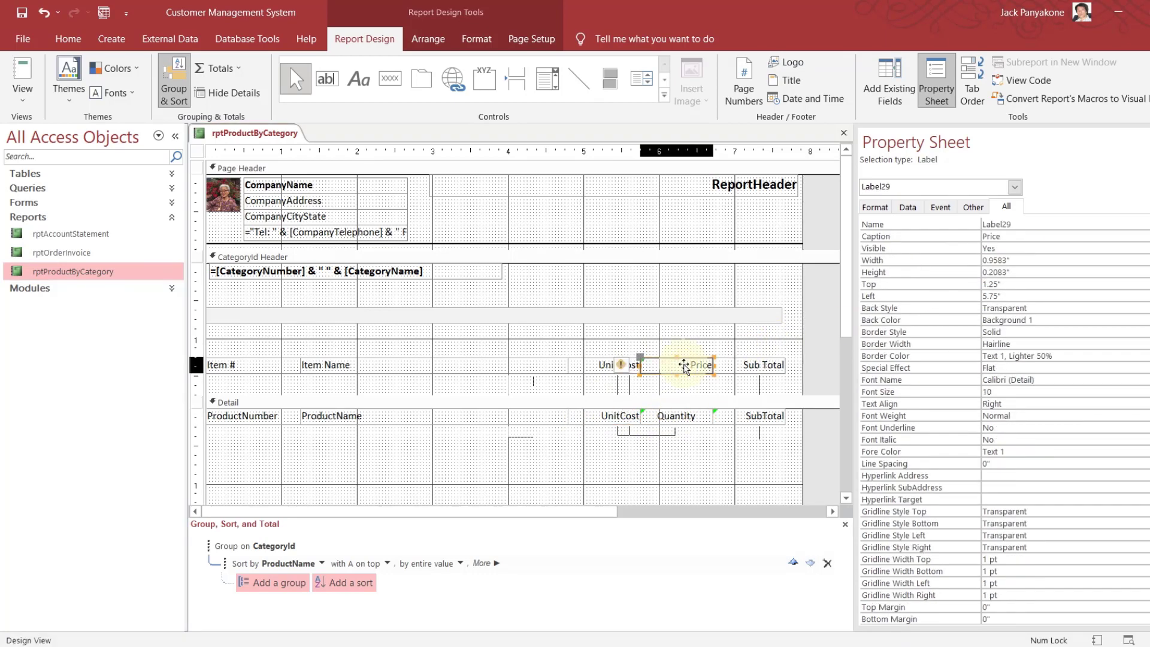
click(698, 416)
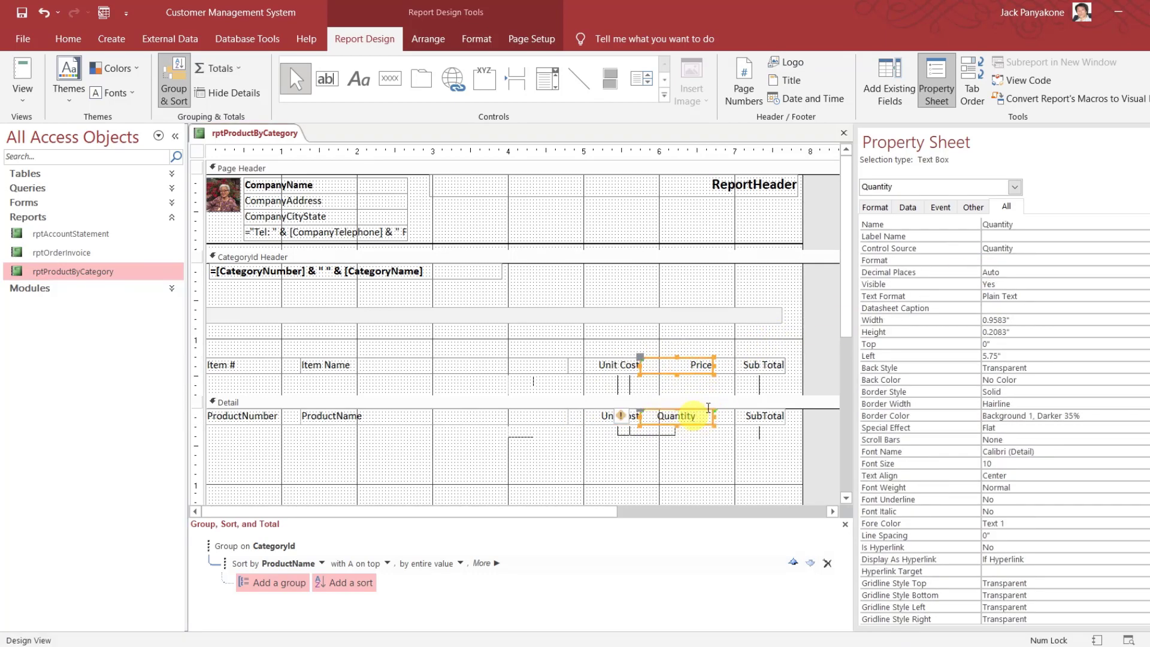
drag(1035, 250, 937, 249)
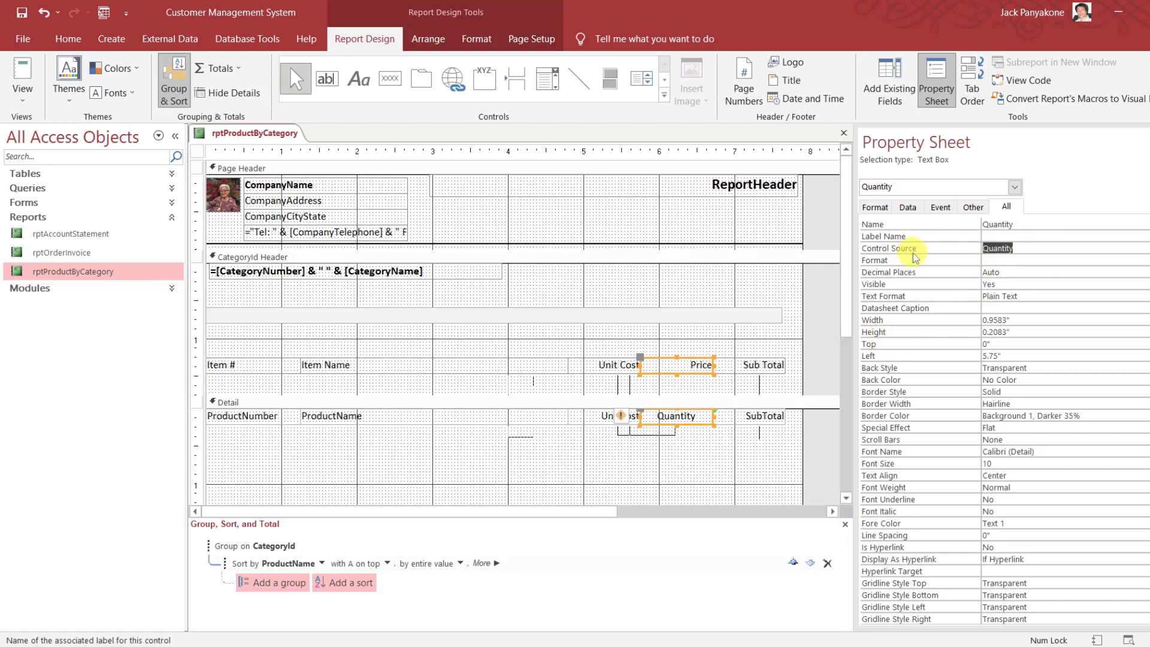
text(inStock)
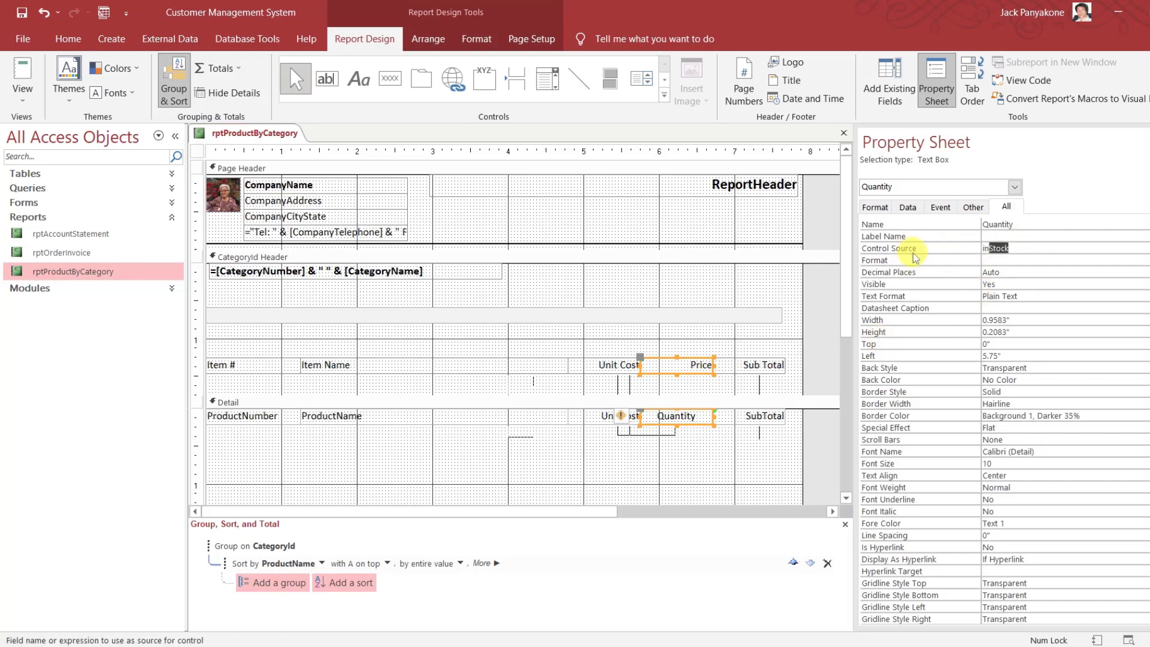
key(Up)
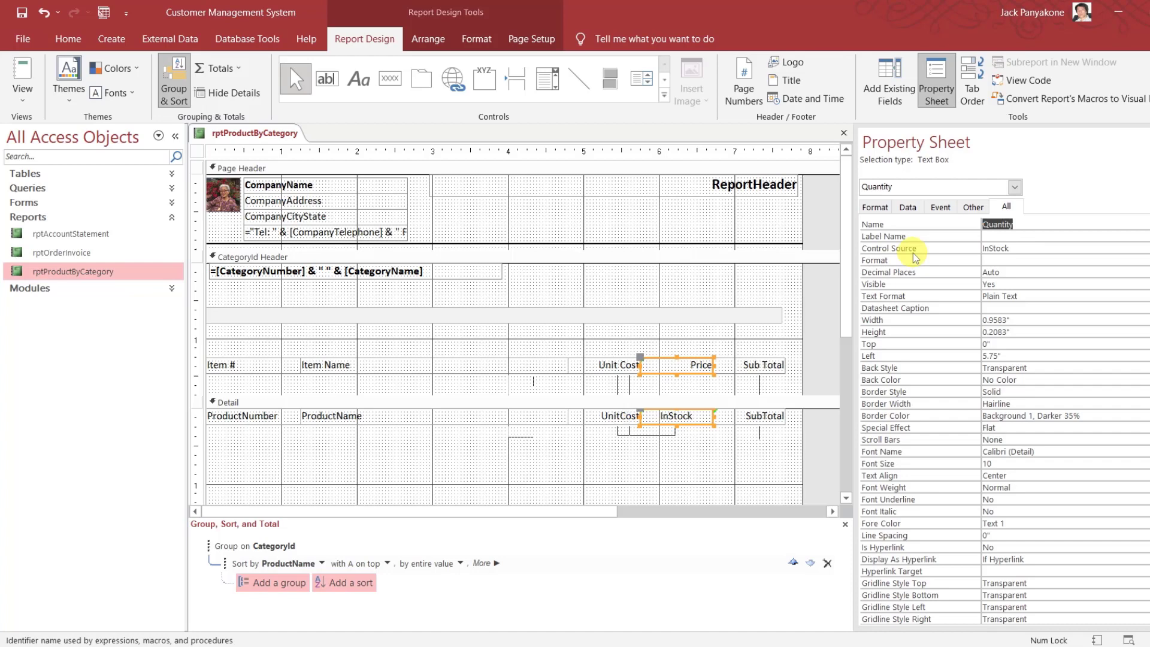
text(InStock)
Change the remaining Price label's caption to "In Stock"
click(705, 366)
click(697, 366)
double_click(697, 366)
text(In Stock)
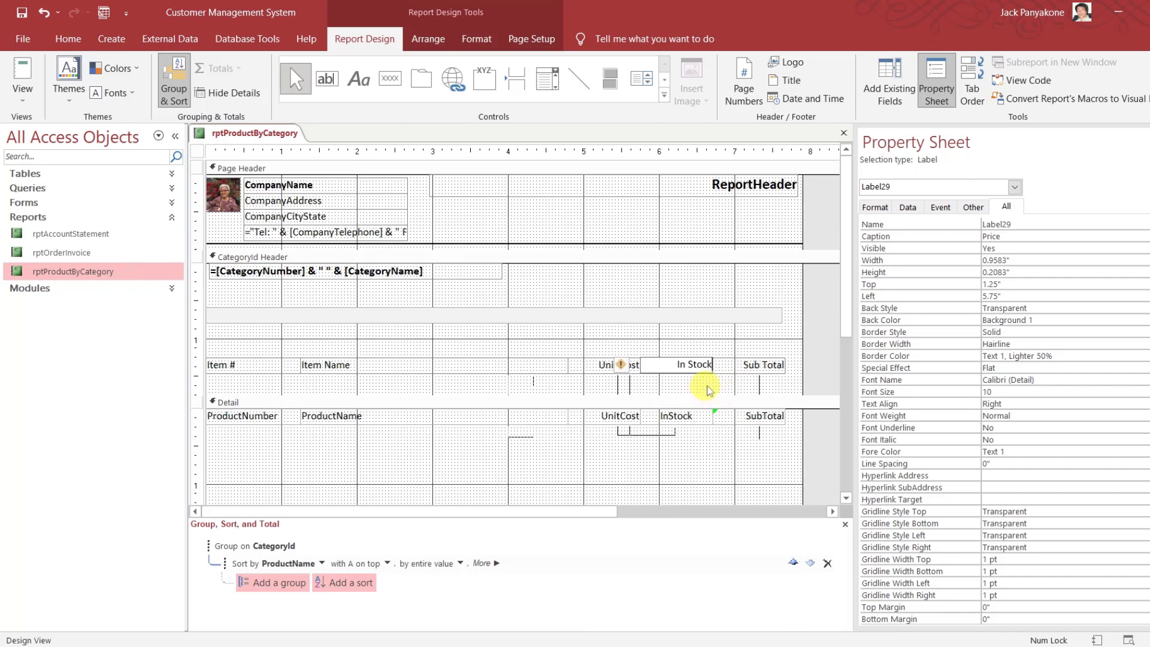
click(738, 389)
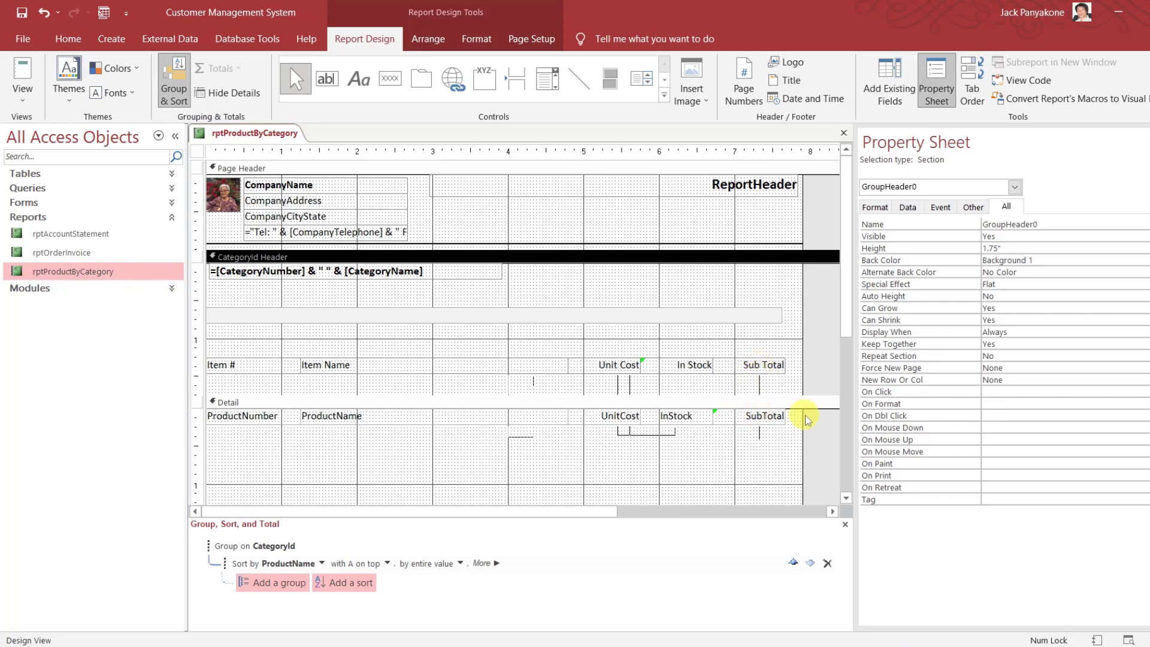
Try to set the control source of the SubTotal text box in the Detail section to ReorderPoint
click(773, 416)
click(1082, 249)
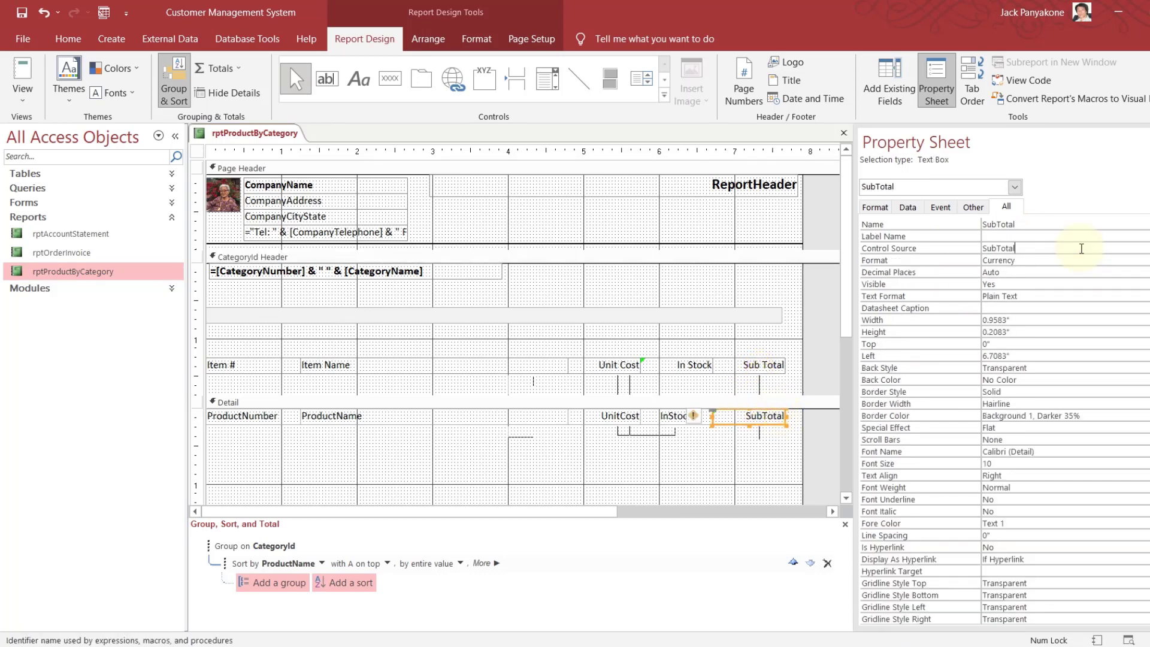
click(1146, 248)
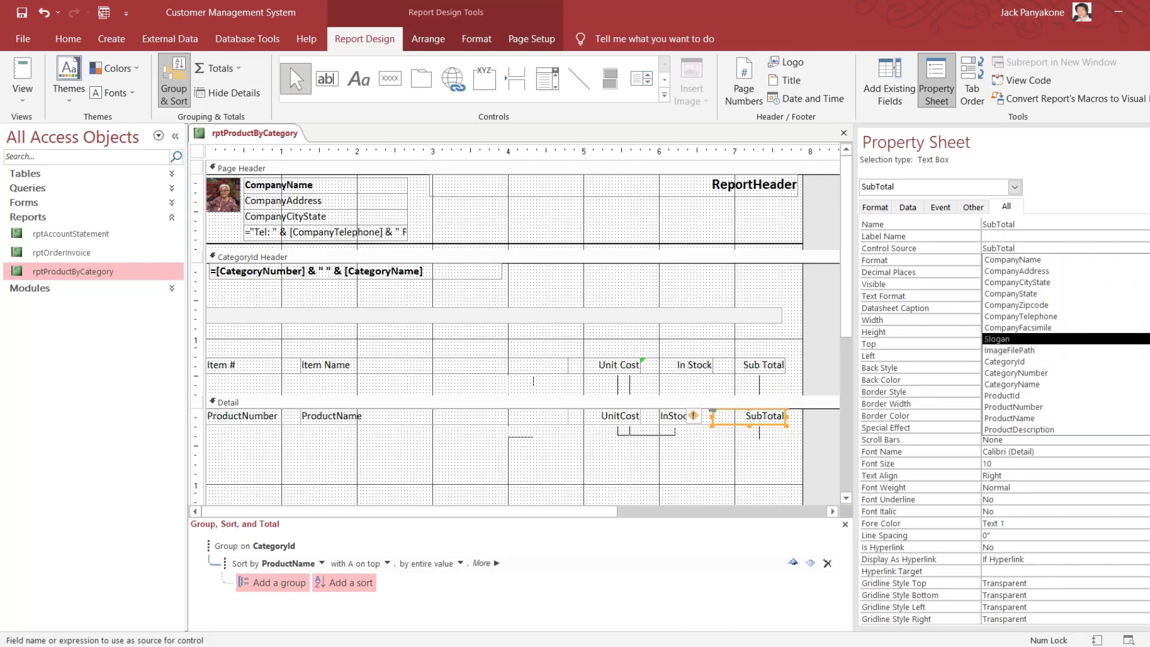
scroll(1085, 411, down, 3)
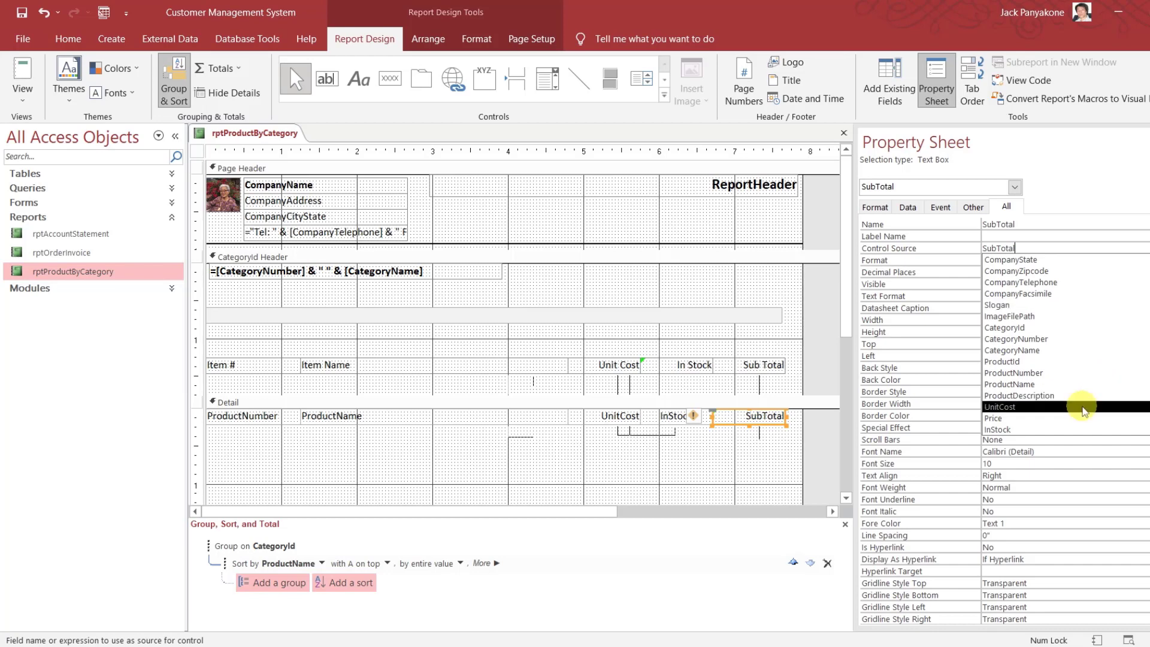
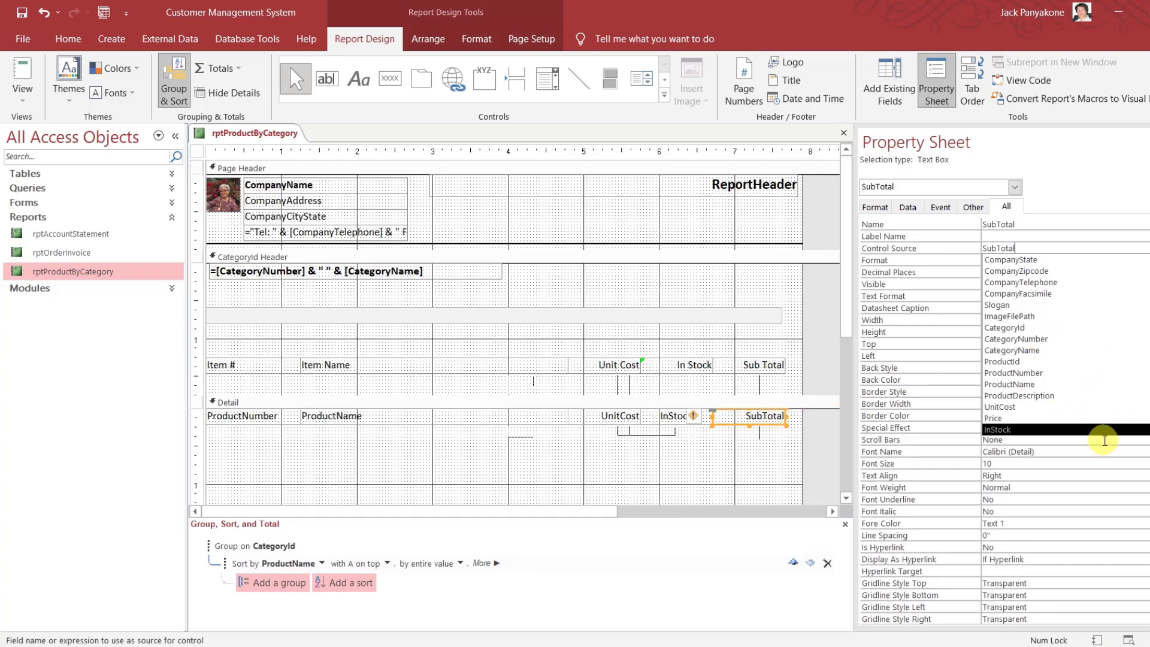
scroll(1104, 442, up, 1)
key(BackSpace)
key(BackSpace)
key(BackSpace)
key(BackSpace)
key(BackSpace)
key(BackSpace)
key(BackSpace)
key(BackSpace)
text(reorderPoint)
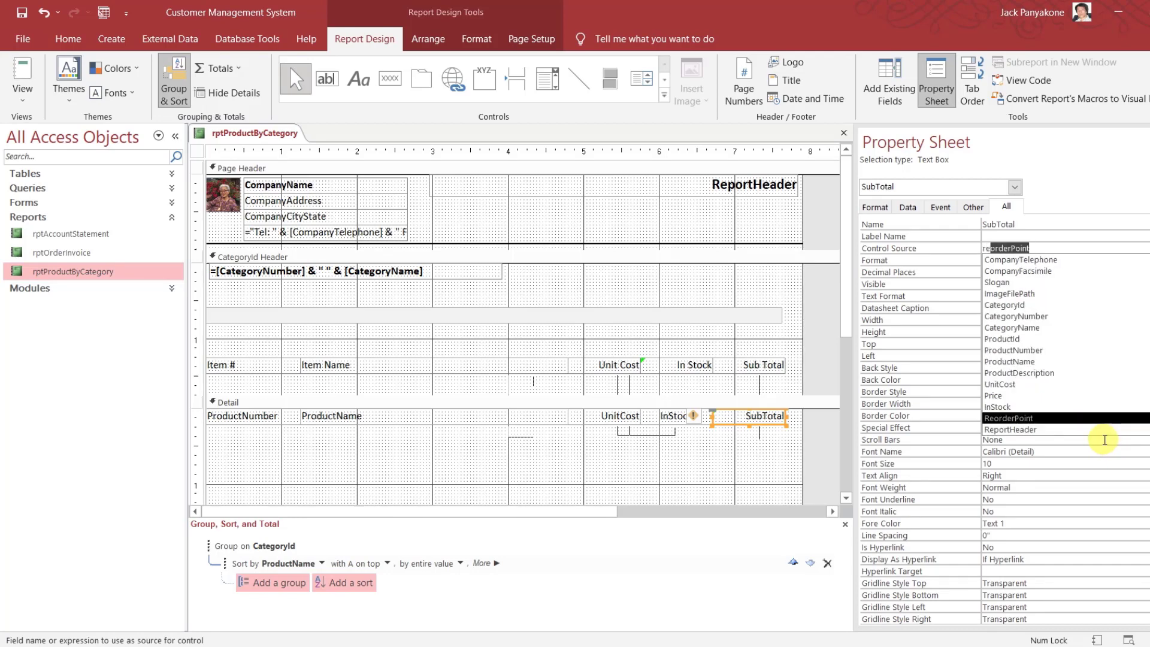
key(Up)
key(Up)
key(Down)
key(Down)
key(Down)
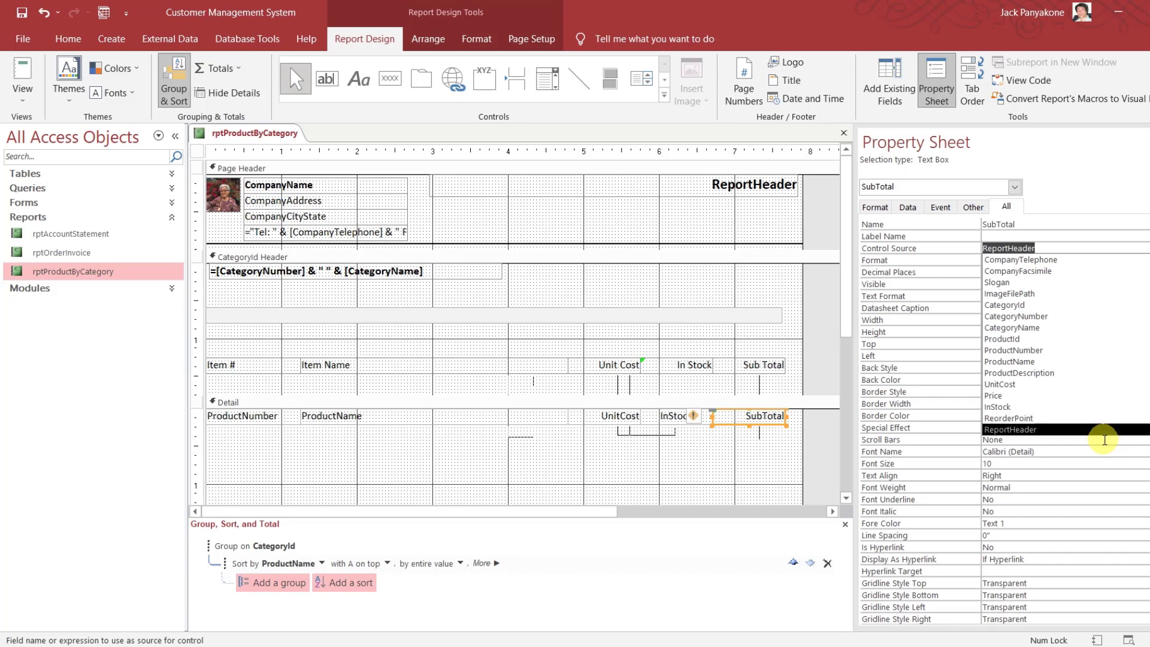
key(Return)
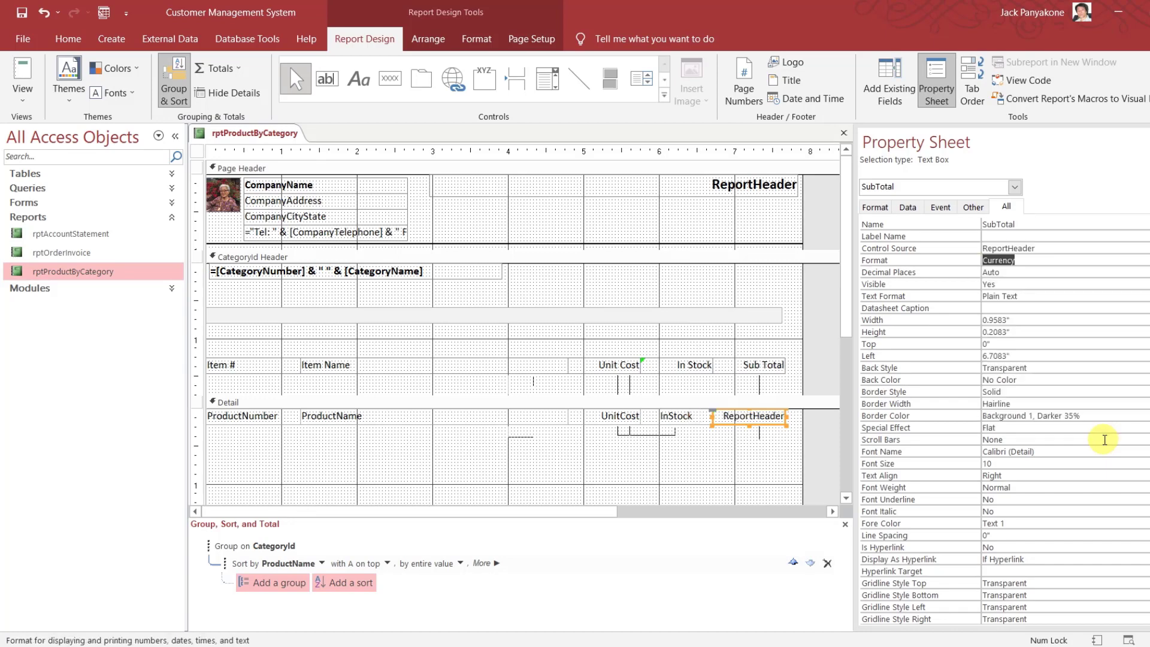
Name the SubTotal text box ReOrderPoint and set its control source to ReorderPoint
key(Up)
key(Up)
key(Up)
text(Re)
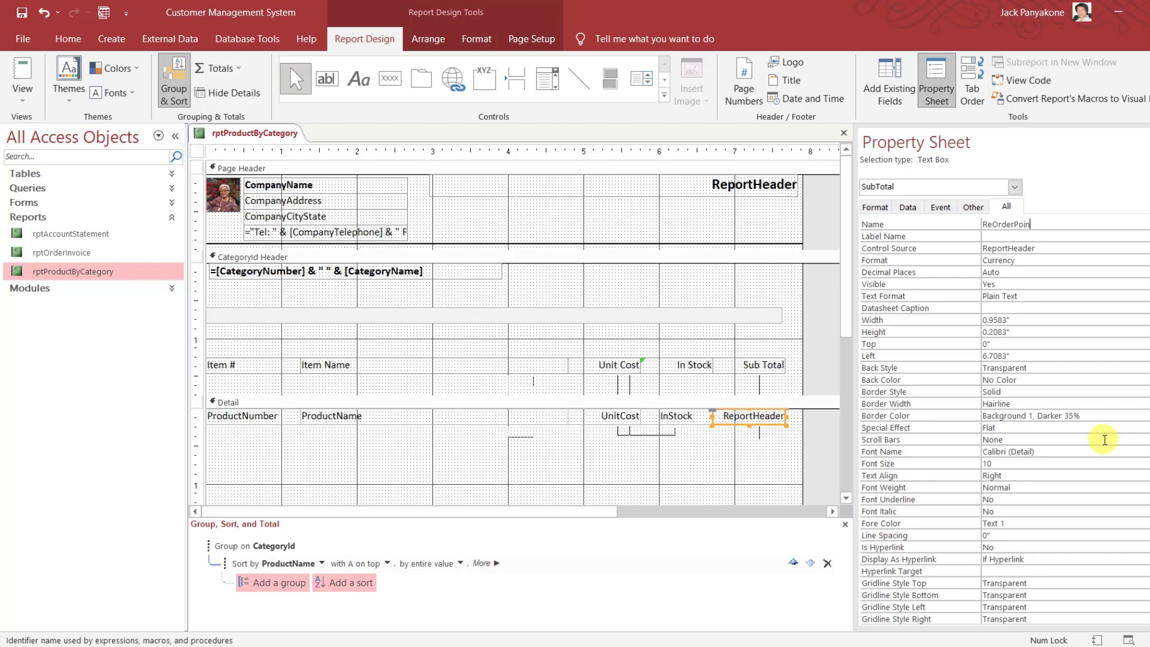
key(Return)
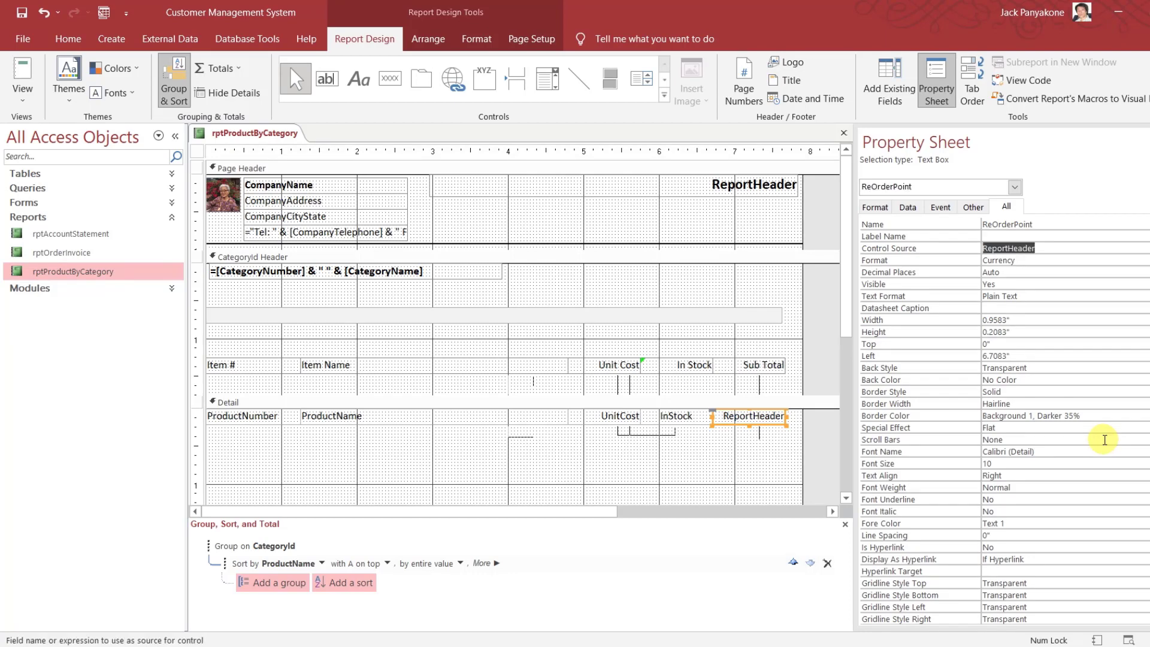
text(re)
key(Return)
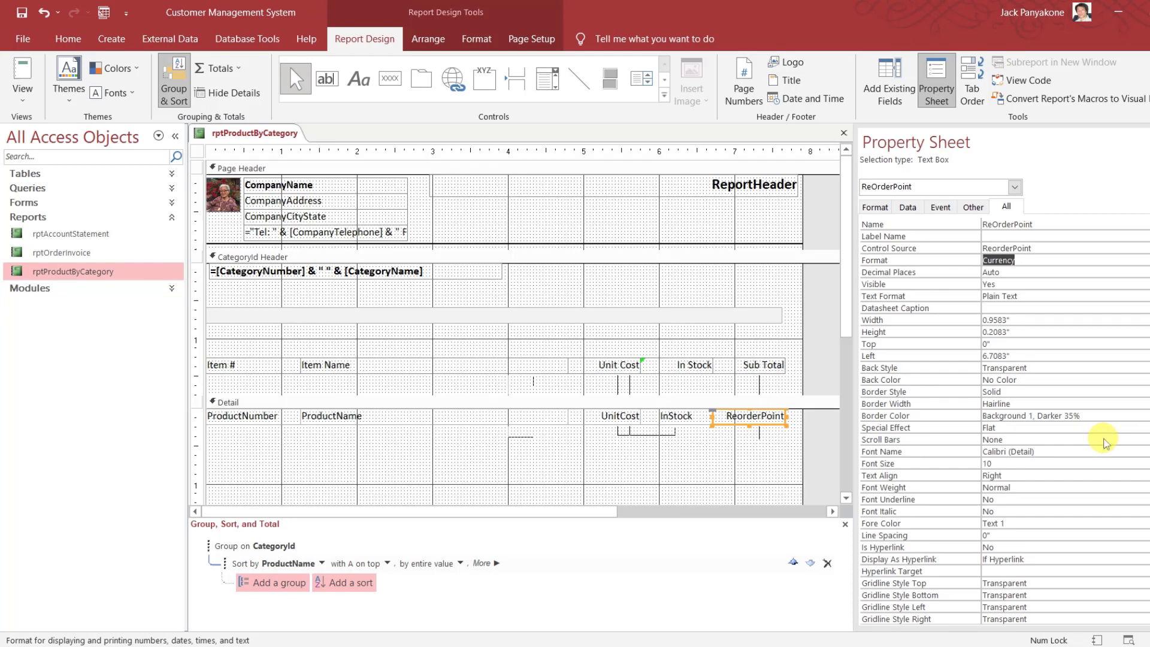
Narrow the Item Name label and the ProductName text box together to about 2.96 inches wide
click(623, 478)
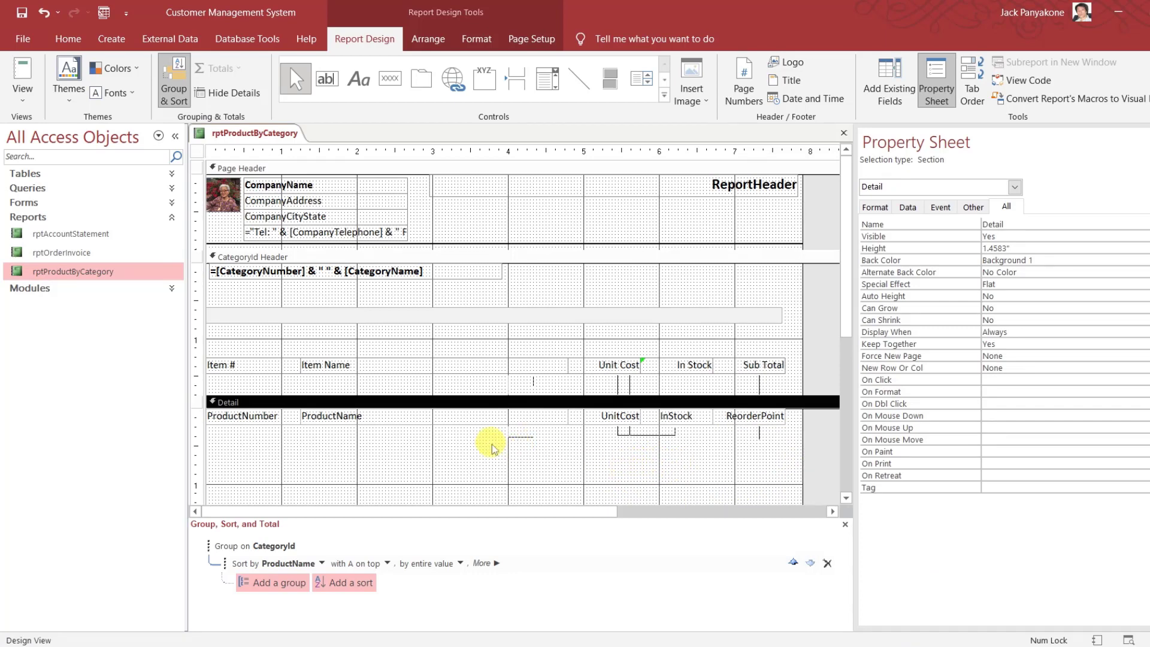
drag(501, 448, 474, 366)
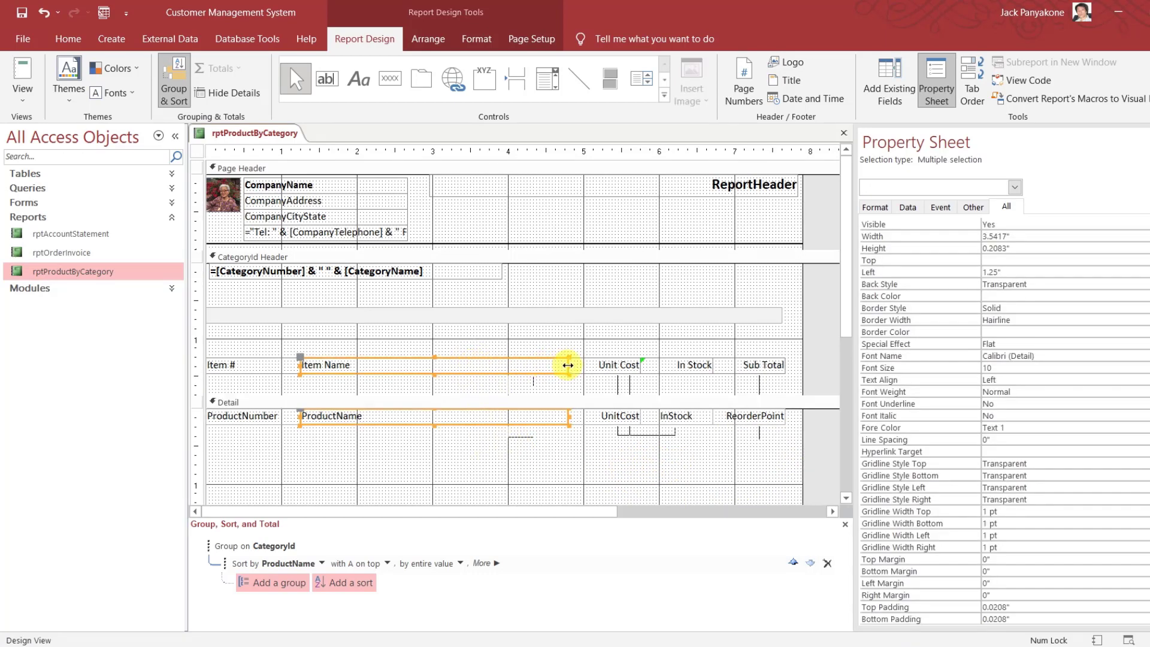
drag(566, 364, 526, 366)
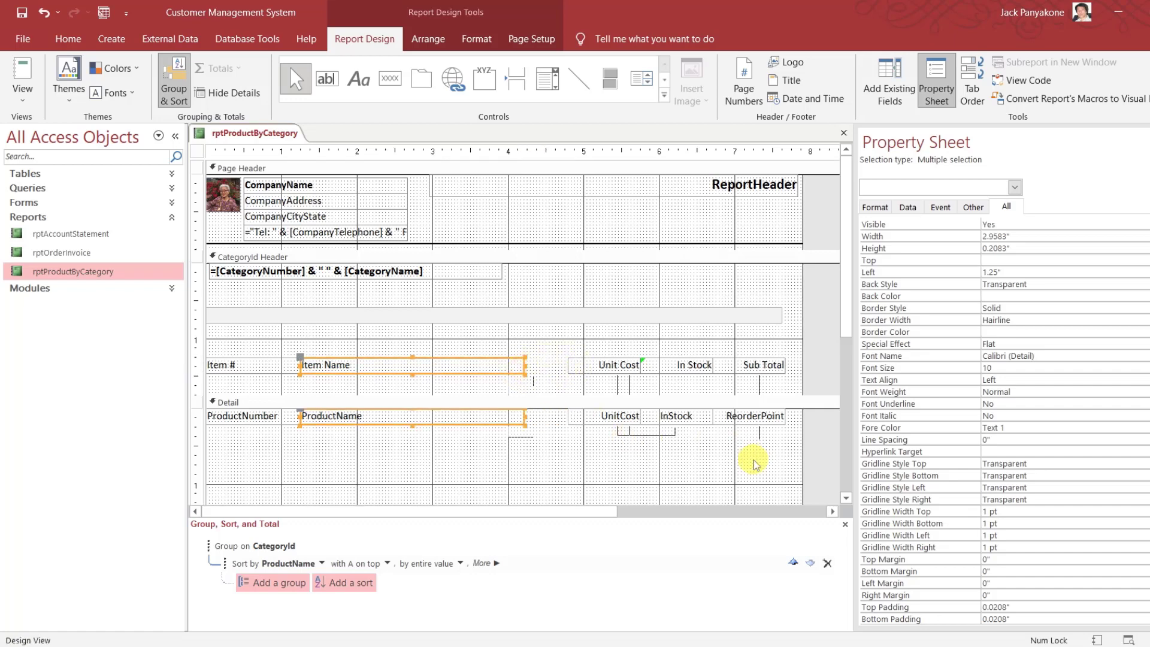
Narrow the Unit Cost, In Stock and Sub Total labels and their Detail text boxes to about 0.79 inches each
drag(748, 454, 610, 362)
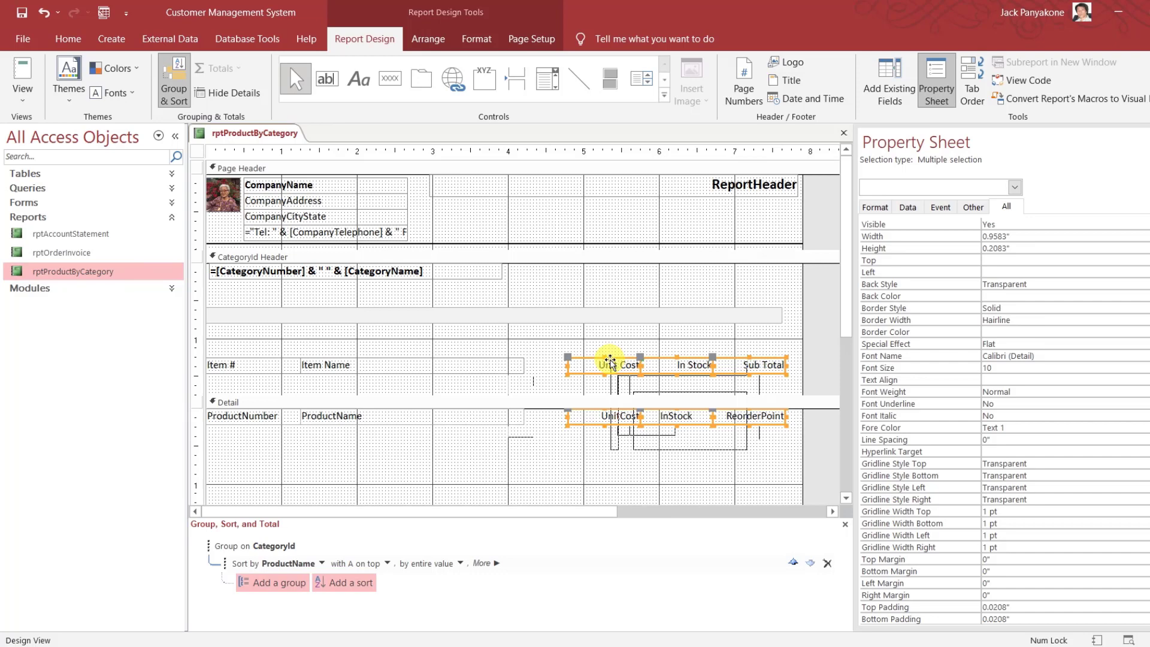
right_click(610, 362)
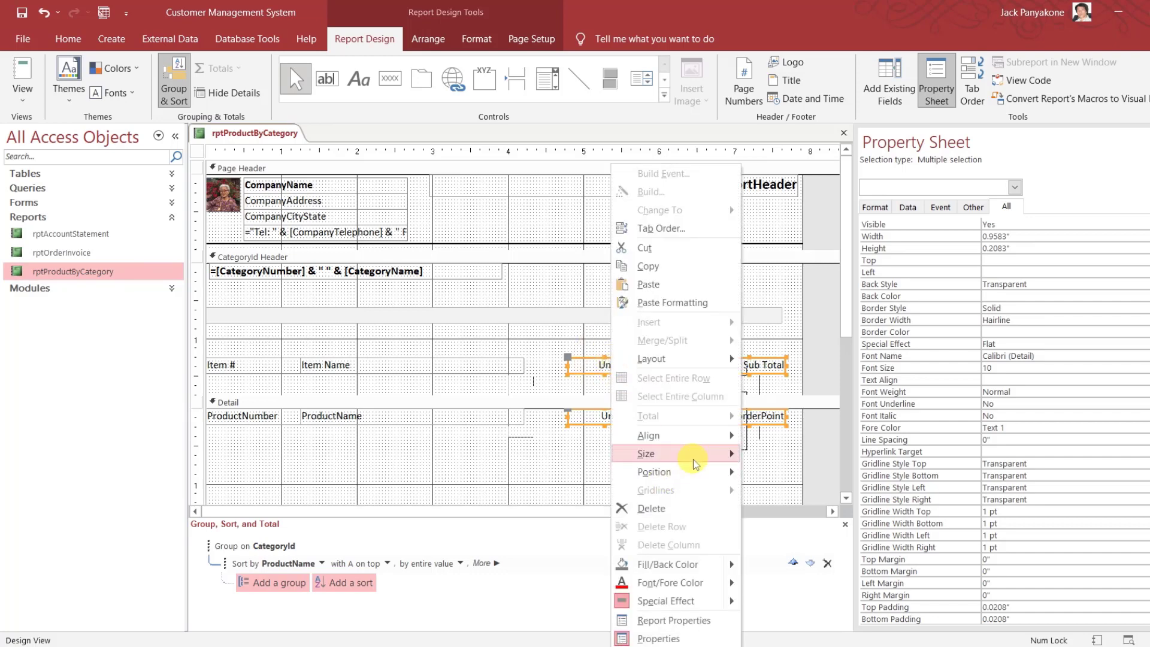
mouse_move(693, 462)
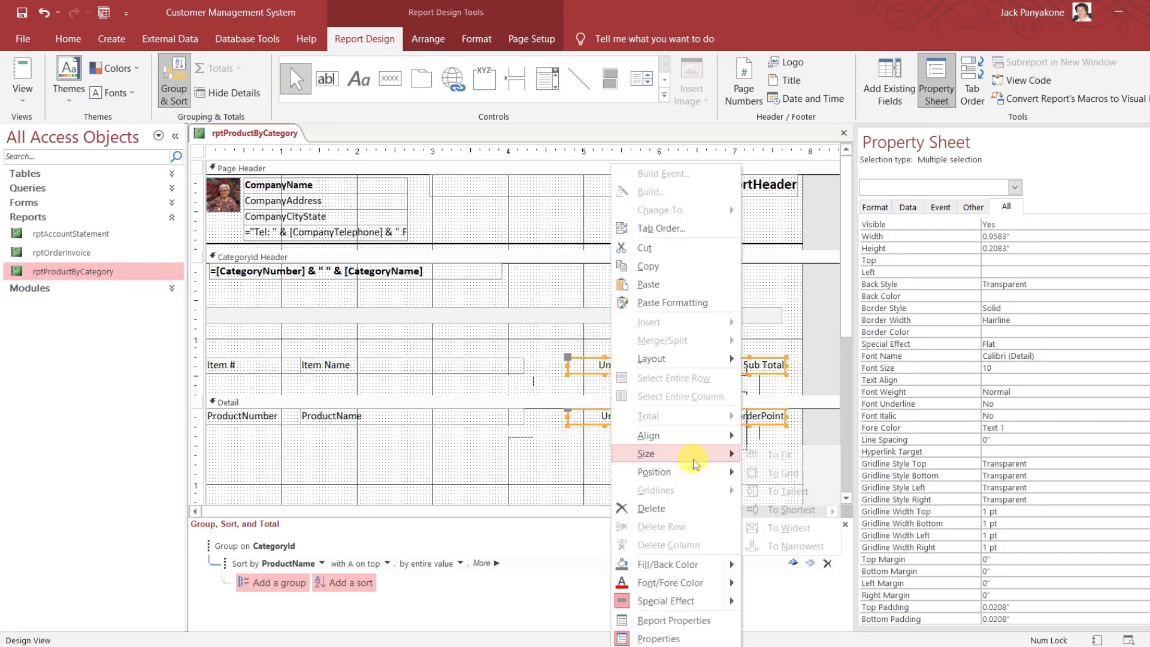
click(791, 548)
click(826, 384)
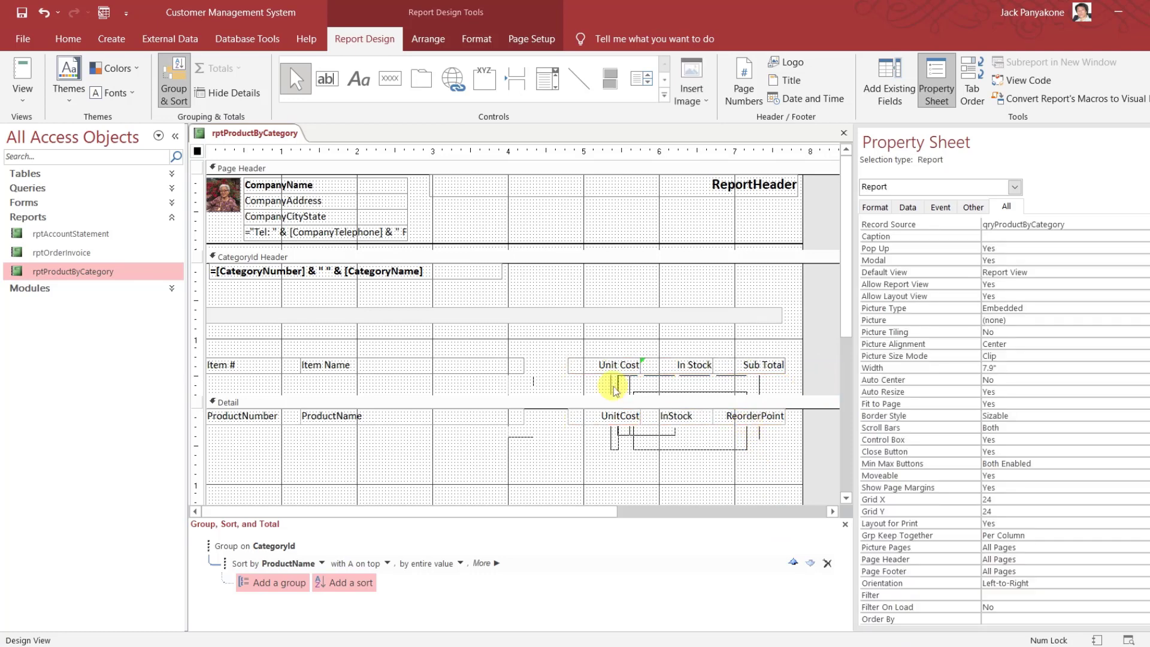
drag(601, 350, 773, 365)
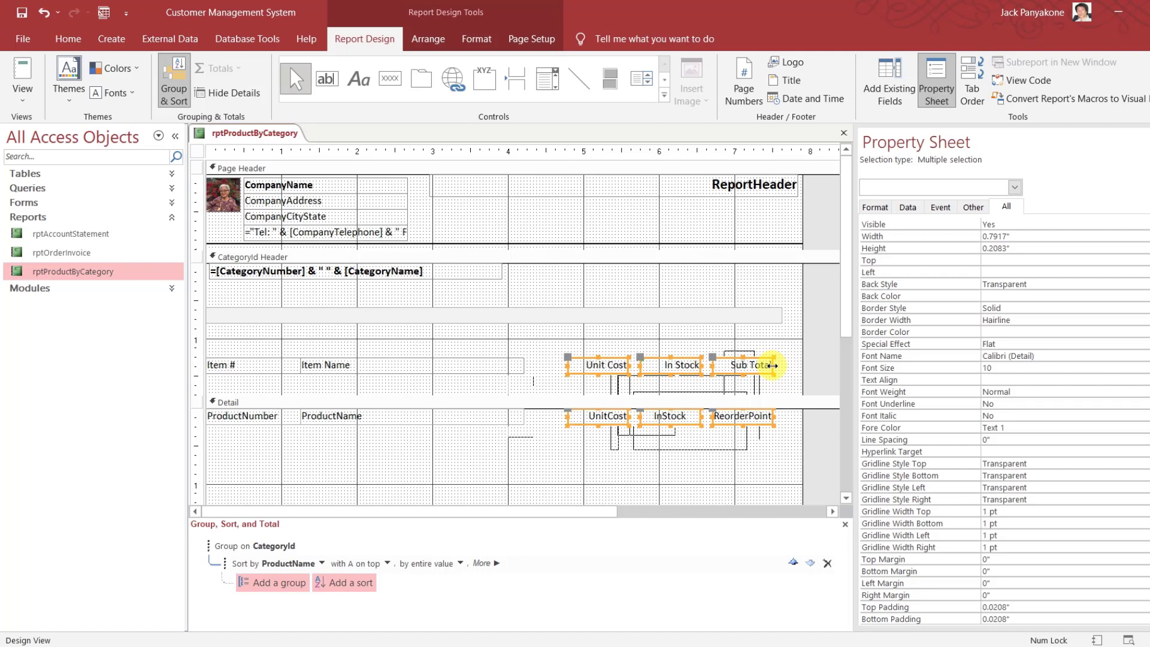
click(817, 376)
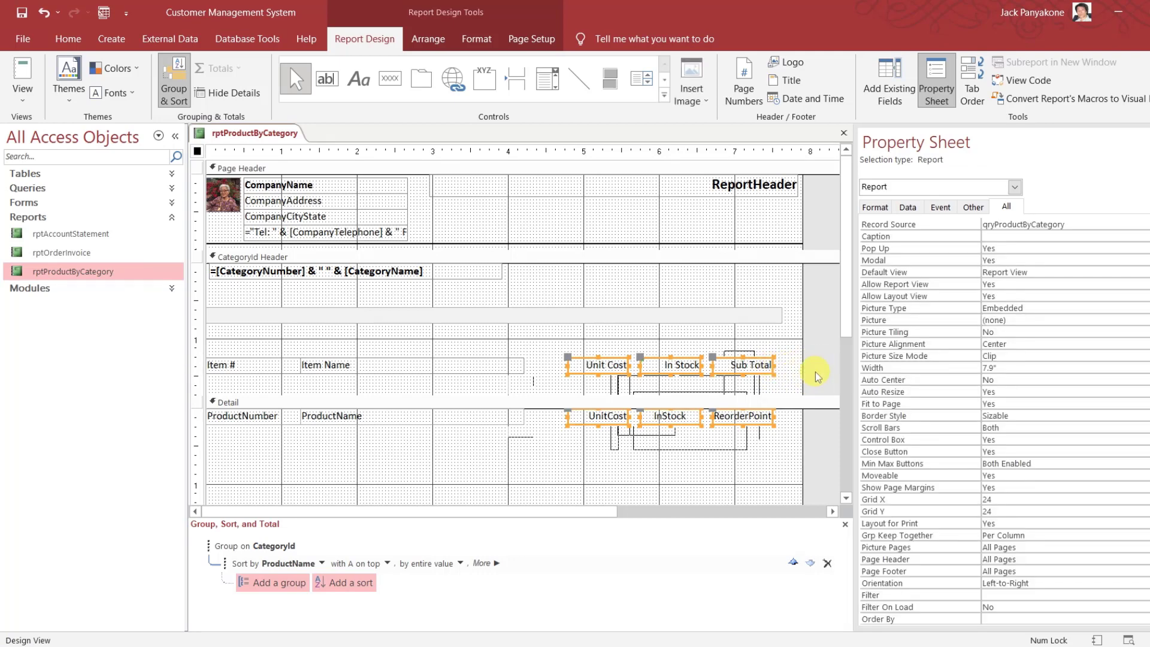
Close the rptProductByCategory report and reopen it in Design View
click(844, 132)
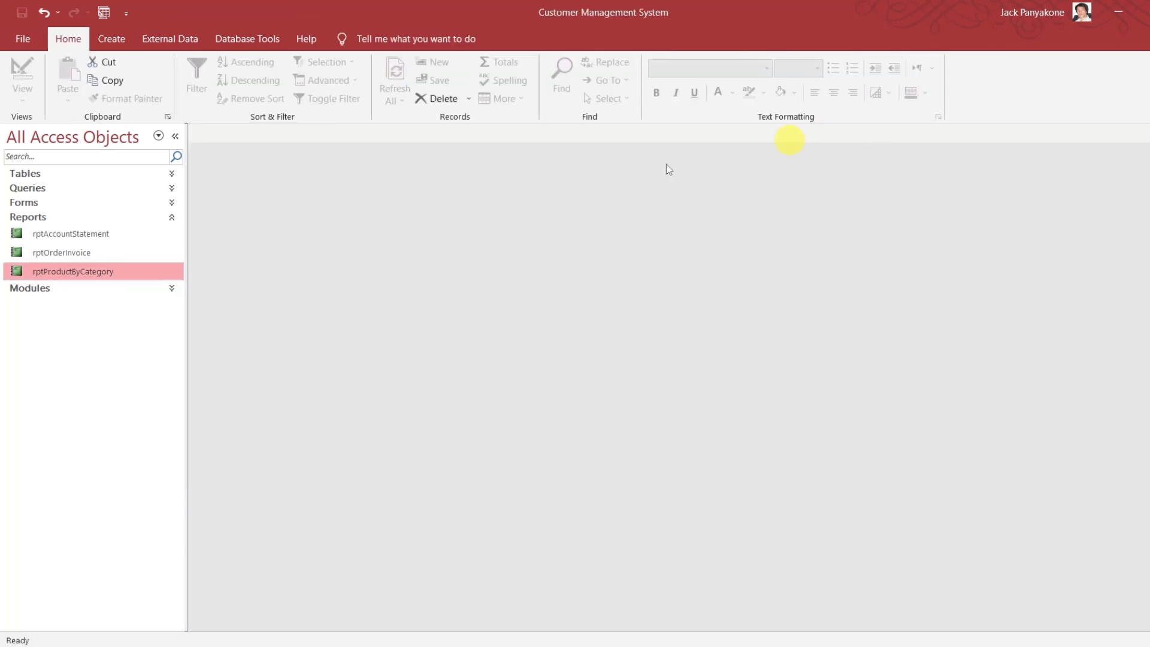
right_click(91, 279)
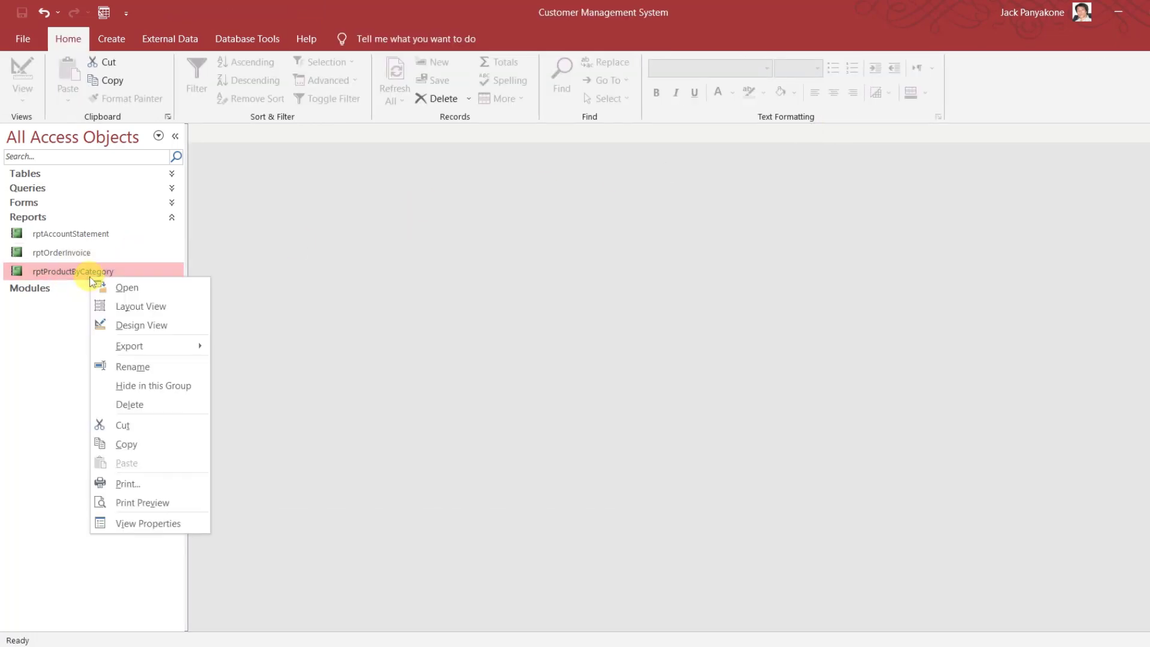
click(132, 323)
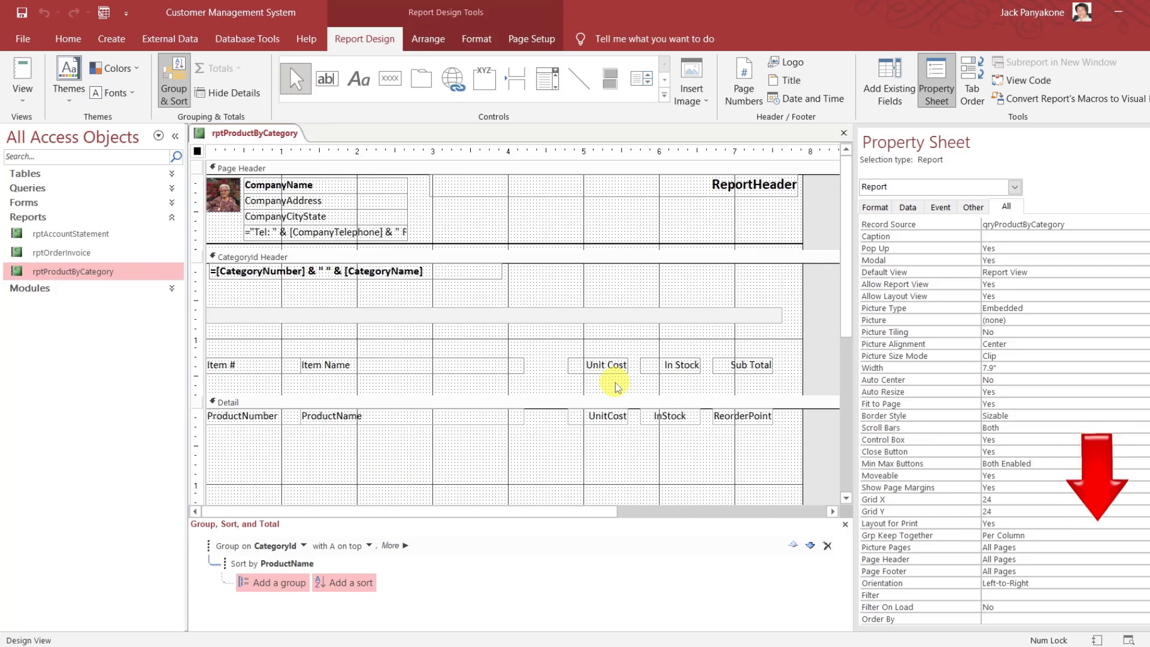
Move the In Stock label and InStock text box together toward the Sub Total column, to a left position of about 5.92 inches
drag(603, 444, 586, 383)
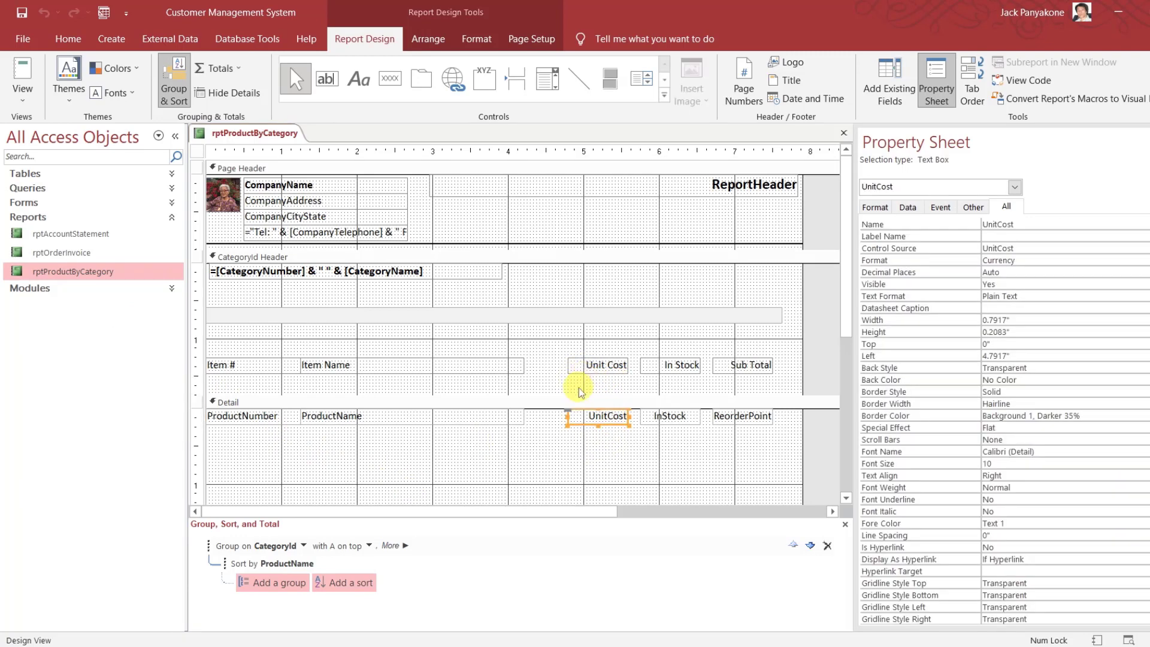
click(565, 393)
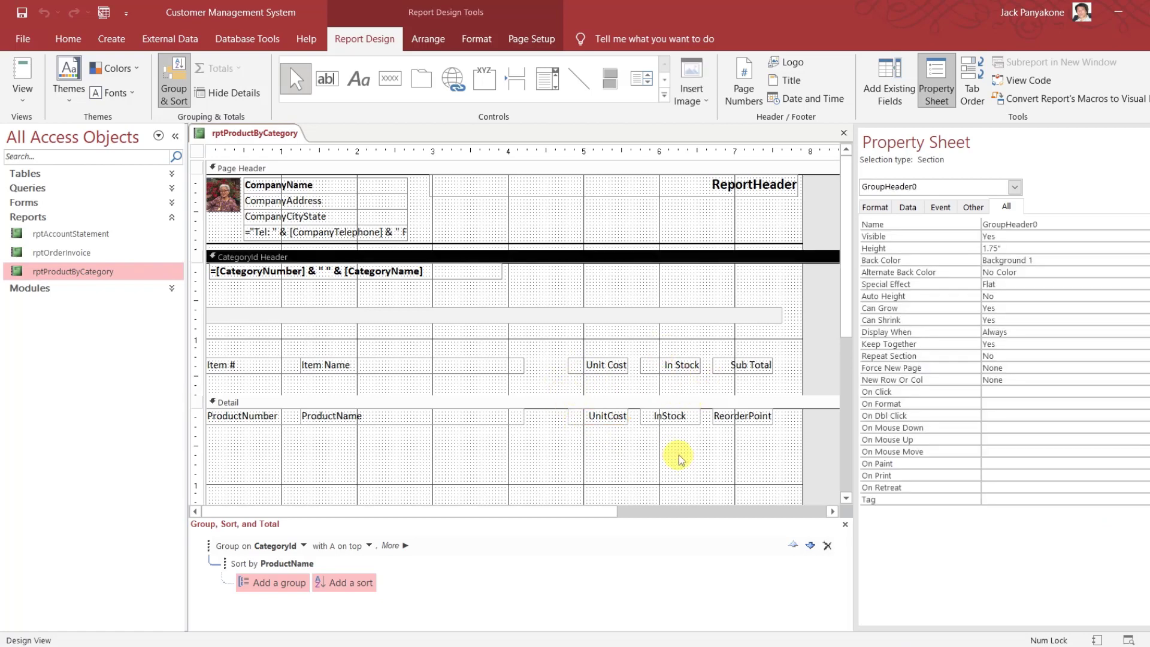
drag(681, 445, 680, 365)
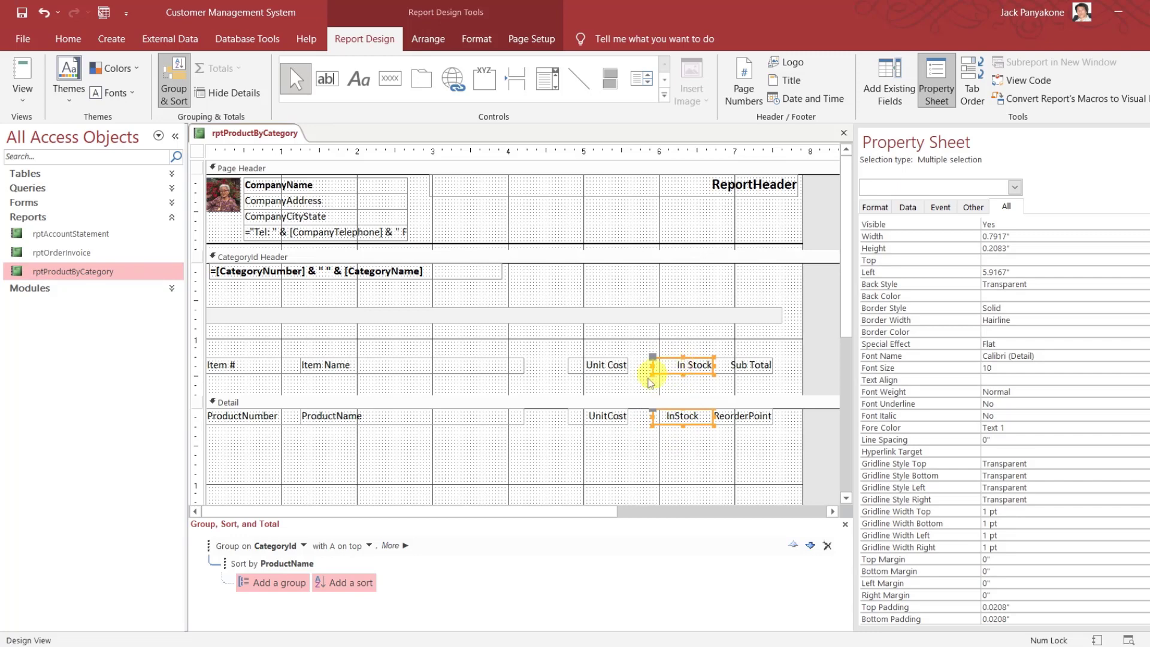
Change the Sub Total label's caption to "Re-Order"
click(749, 361)
click(748, 361)
double_click(741, 364)
key(Delete)
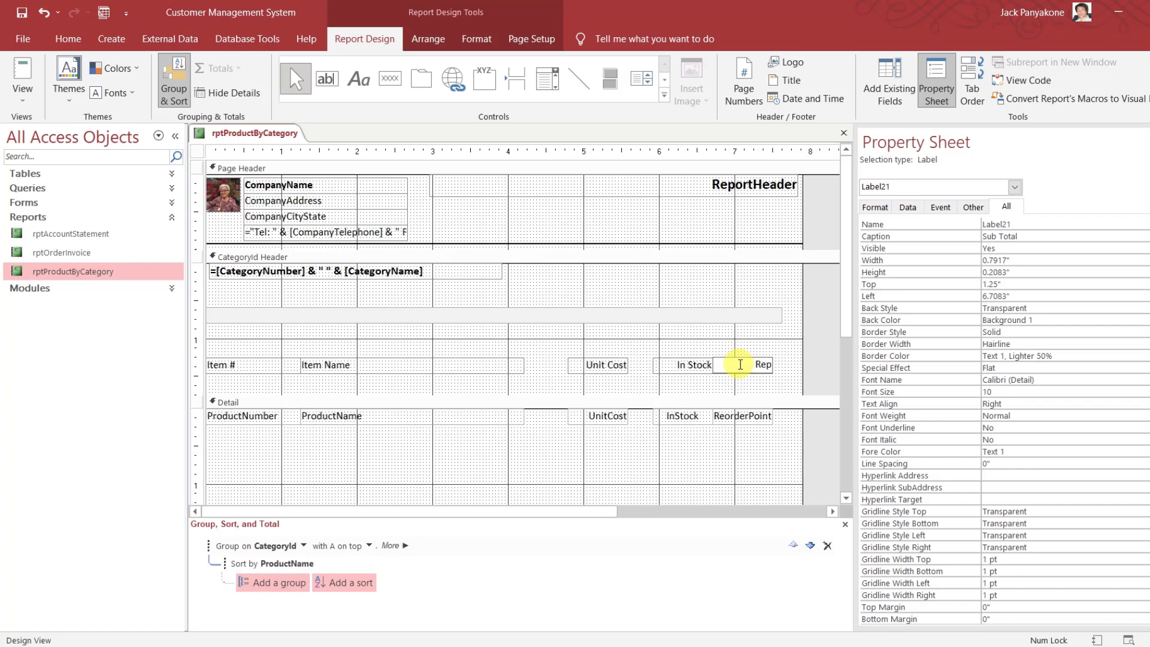
text(Re O)
key(BackSpace)
key(BackSpace)
text(-Order)
click(821, 376)
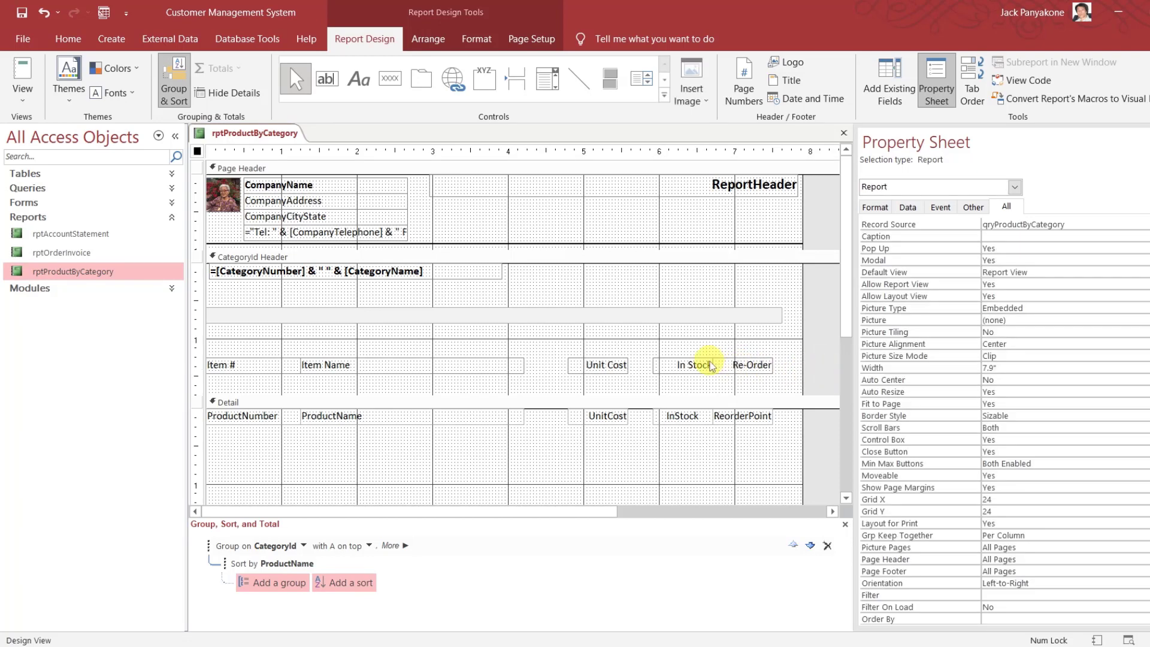
Move the Unit Cost label and UnitCost text box together next to the product name column, at about 4.21 inches from the left
click(624, 364)
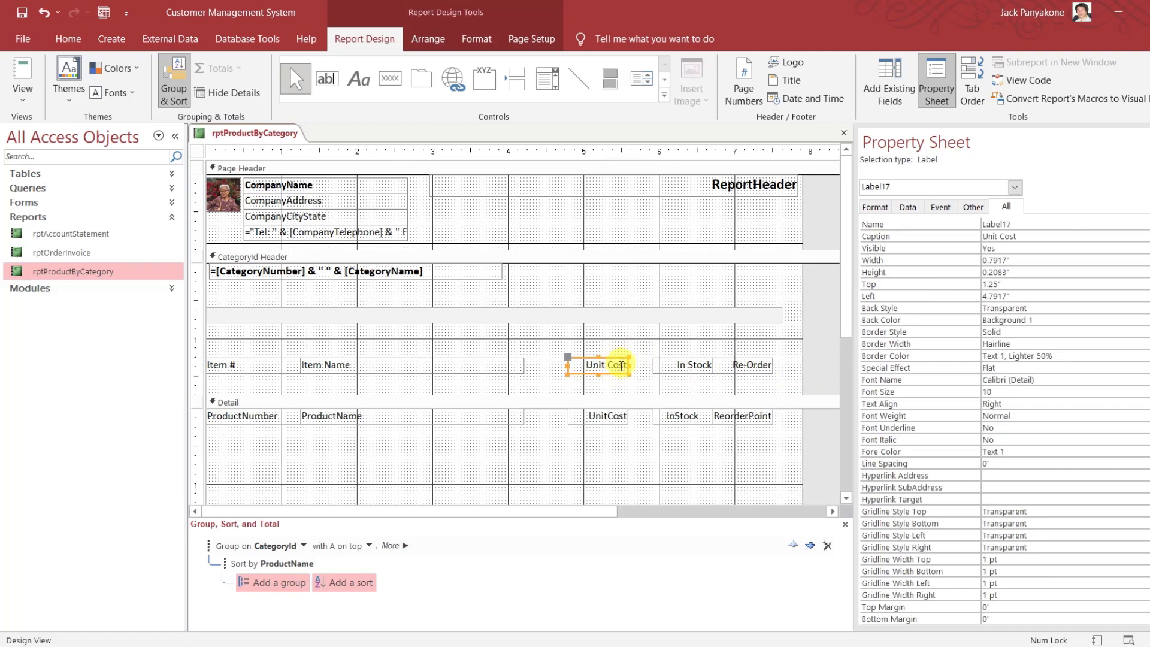
click(595, 418)
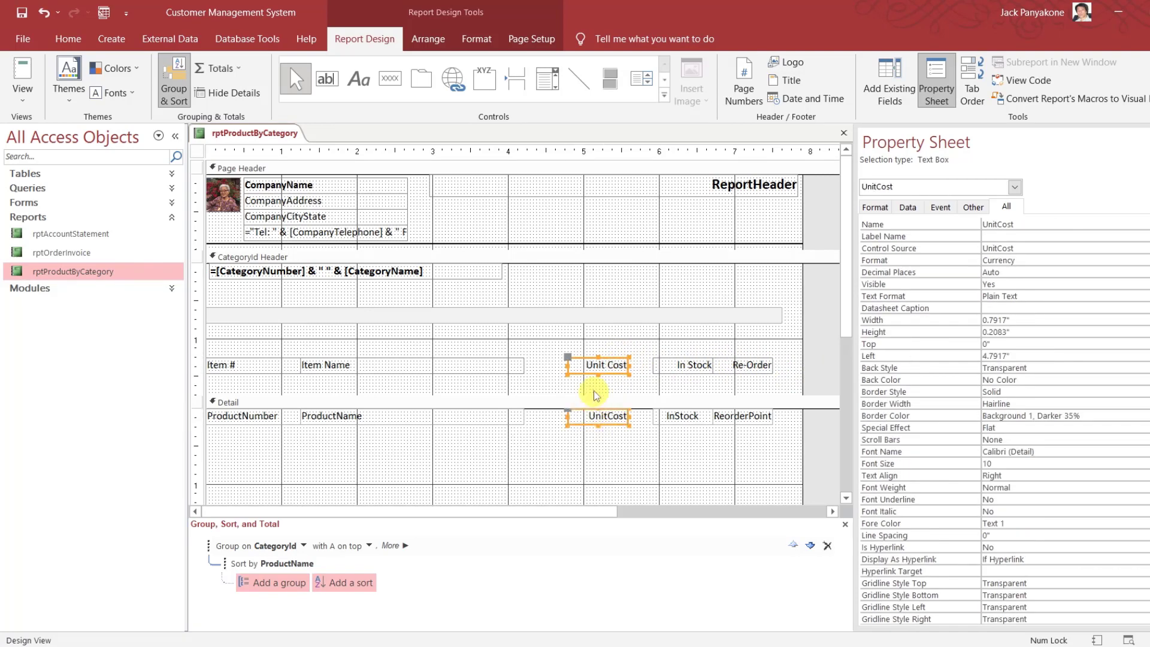
shift+click(587, 363)
drag(587, 362, 552, 365)
click(621, 390)
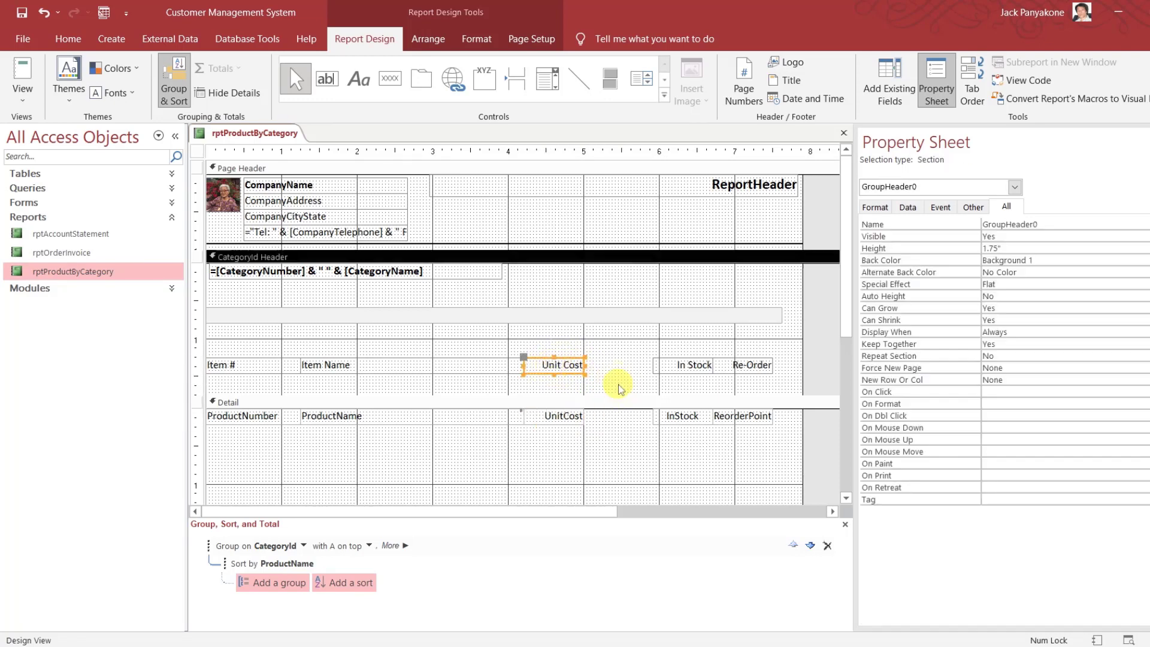
Duplicate the Unit Cost label and place the copy between Unit Cost and In Stock, at 5 inches from the left
click(573, 419)
click(567, 368)
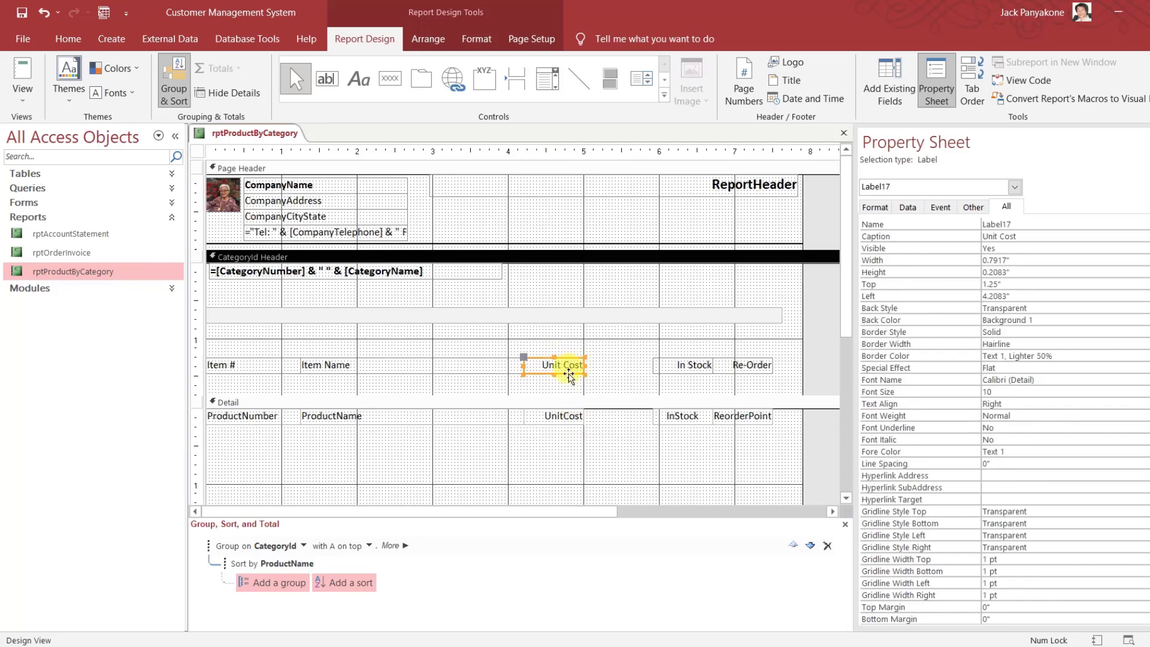
click(825, 364)
click(543, 366)
key(ctrl+c)
key(ctrl+v)
drag(545, 383, 608, 363)
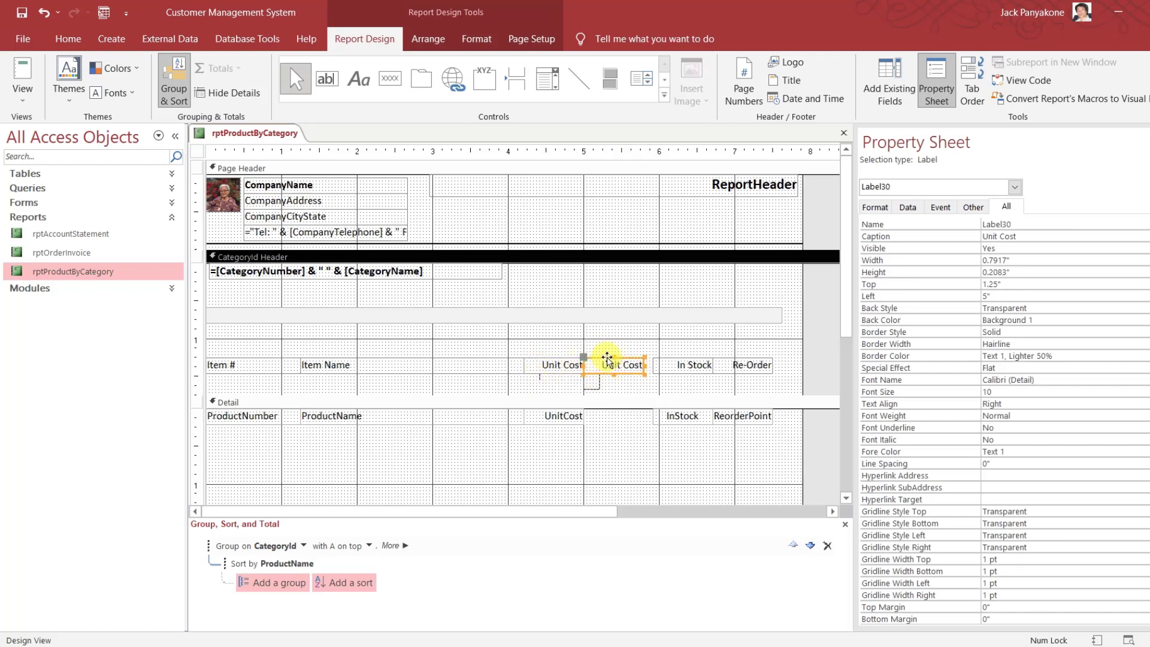
Duplicate the UnitCost text box in the Detail section and place the copy between UnitCost and InStock
click(566, 419)
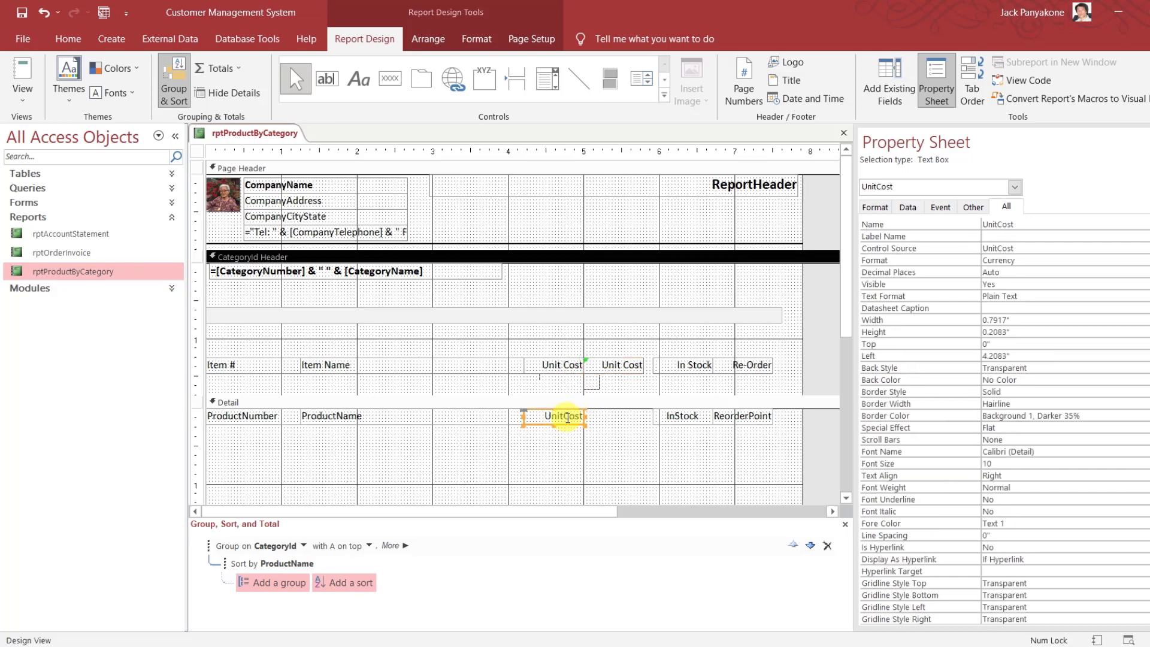
key(ctrl+c)
key(ctrl+v)
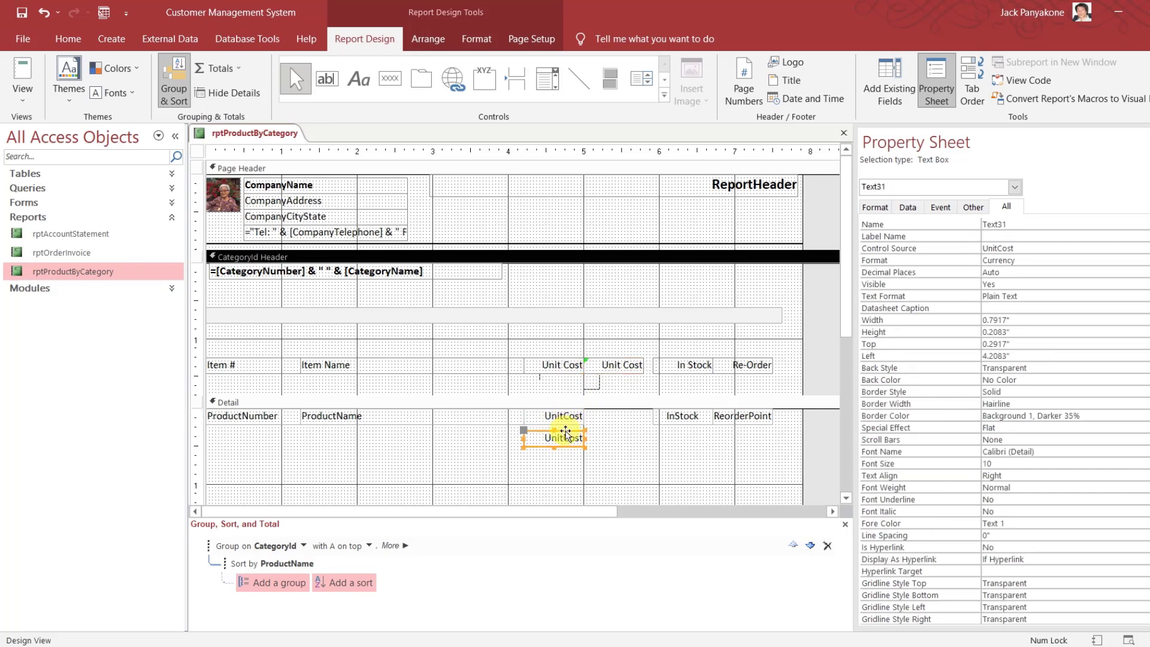
drag(567, 431, 635, 412)
Move the duplicated Unit Cost label to 5.125 inches from the left and change its caption to "Price"
click(635, 365)
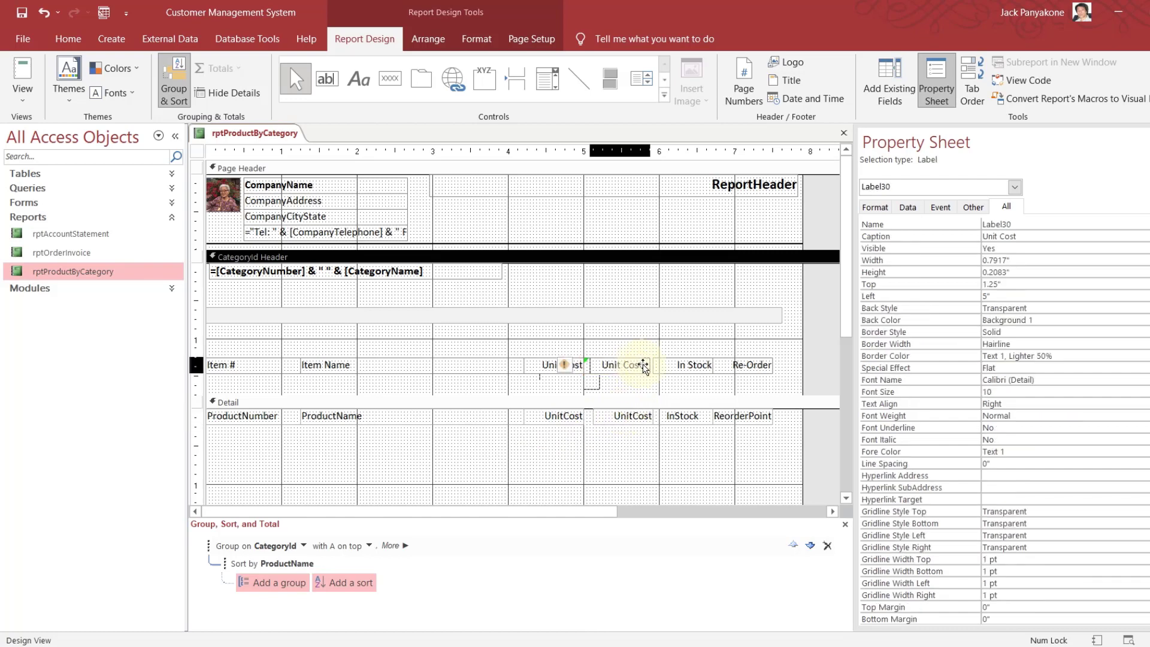
drag(647, 365, 644, 367)
click(632, 365)
double_click(637, 365)
text(Price)
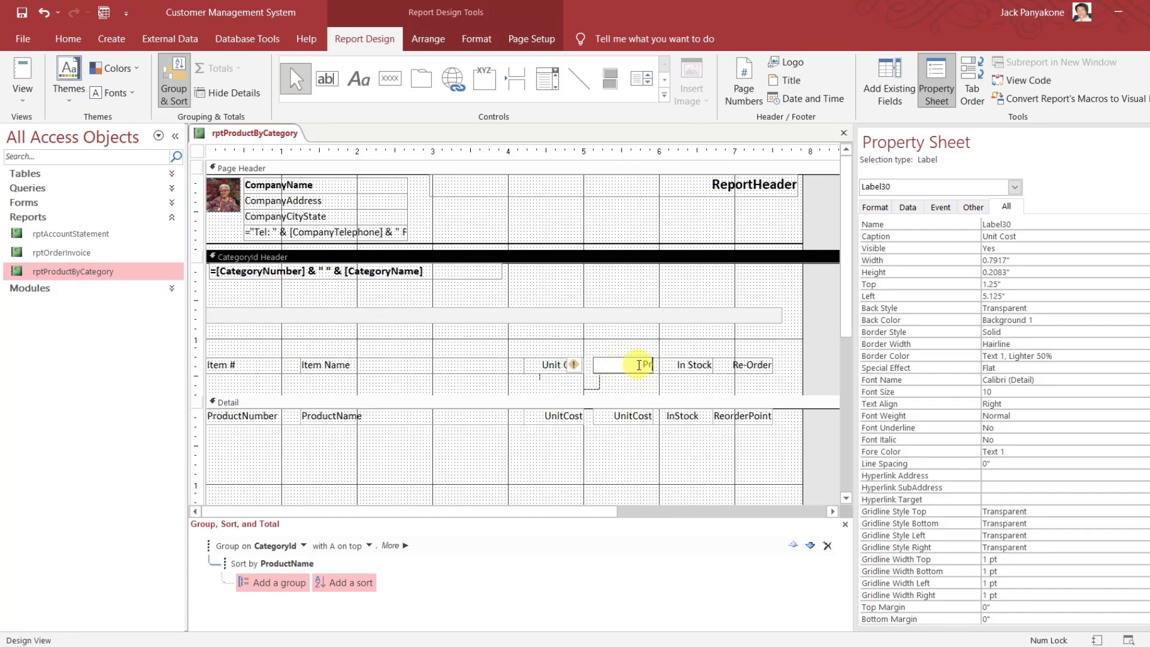
Move the Unit Cost label and text box against the Price column, and widen the Item Name label and ProductName text box to about 3.08 inches
click(580, 444)
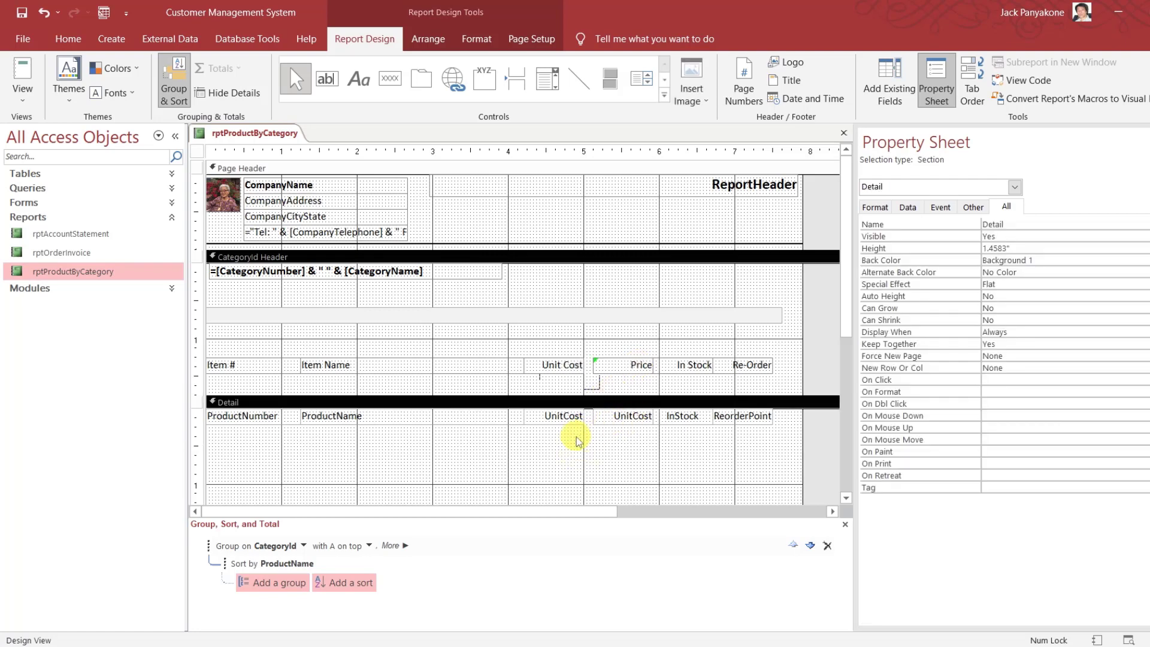
drag(570, 444, 553, 360)
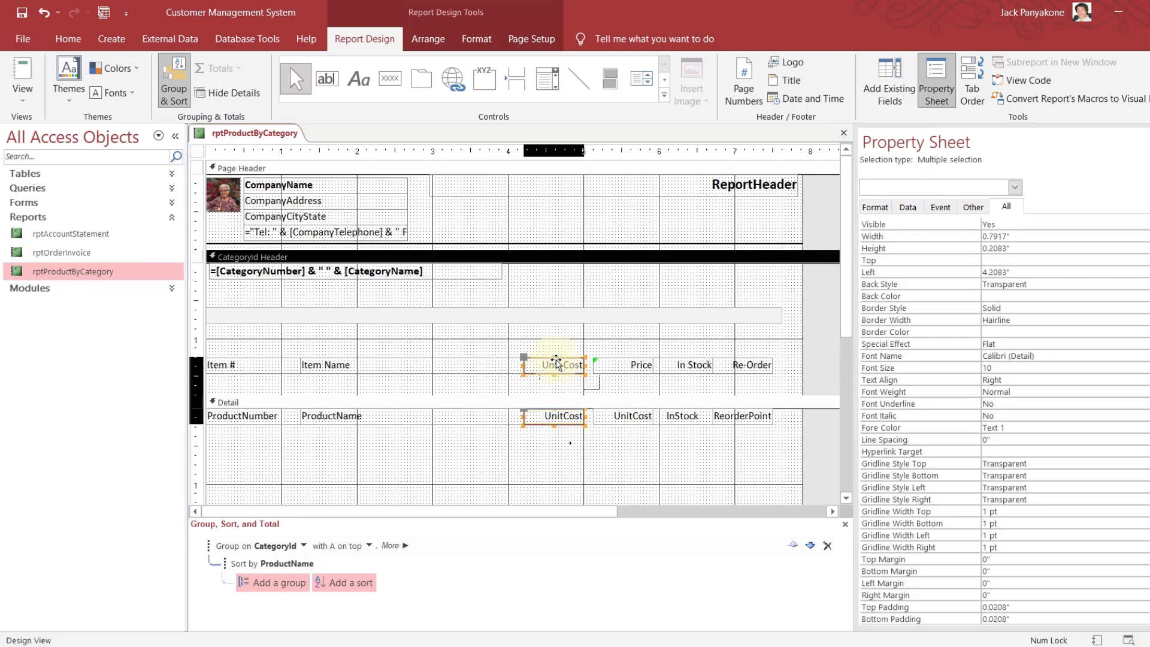
click(504, 390)
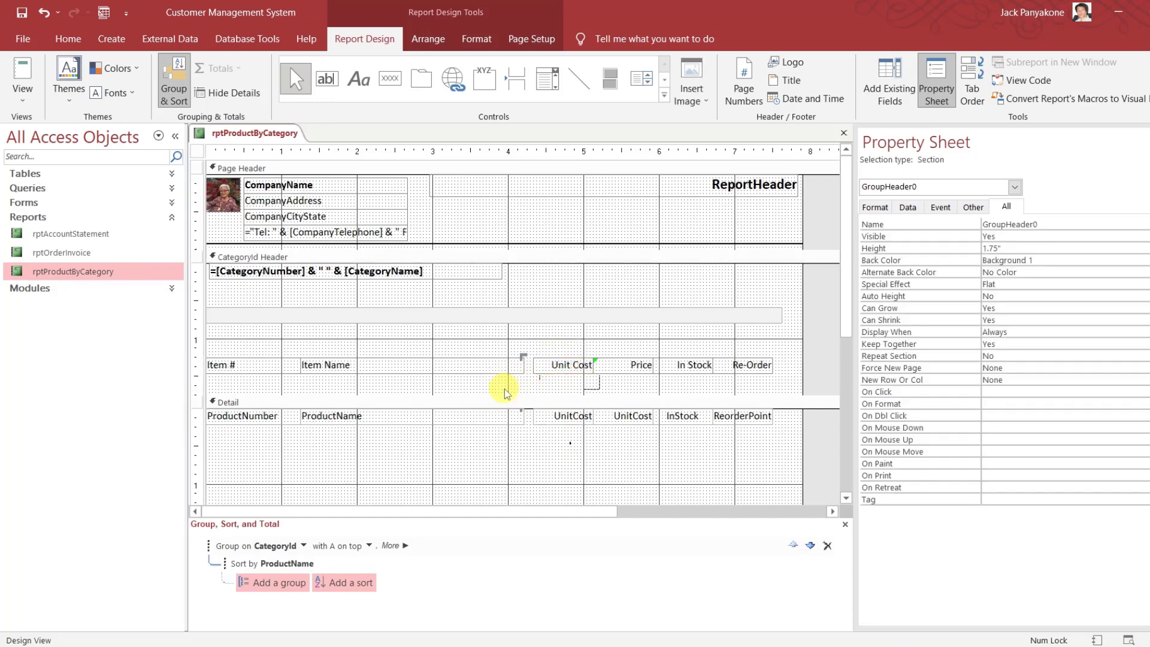
drag(487, 442, 531, 362)
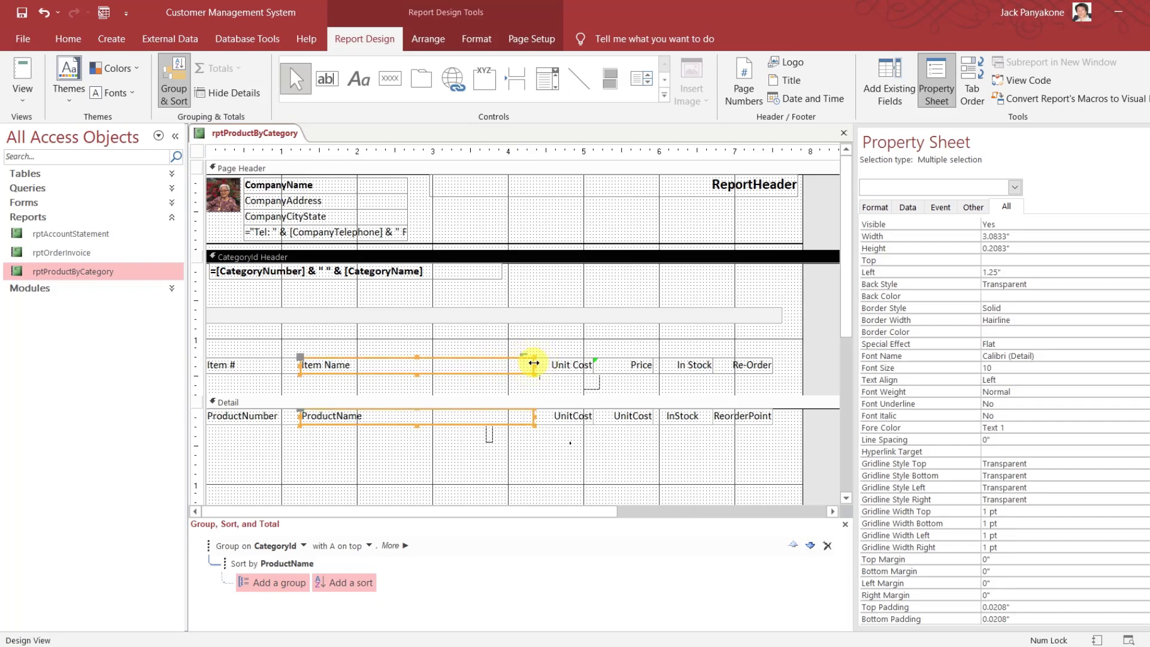
Set the control source of the duplicated UnitCost text box to Price and name the control Price
click(642, 415)
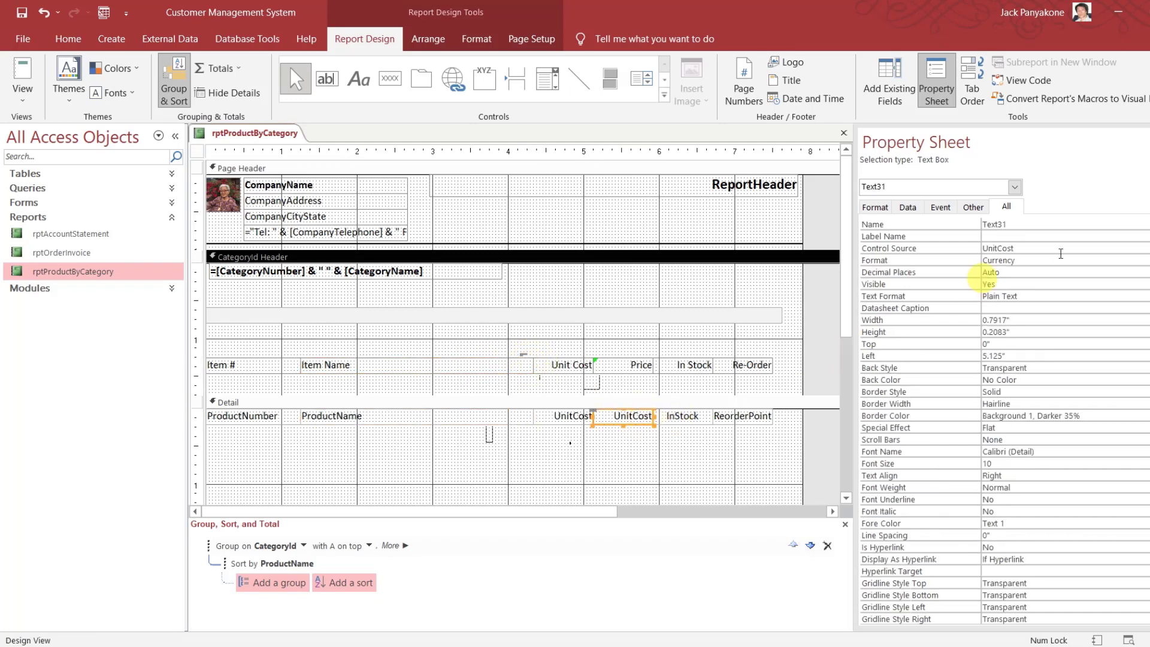
drag(1037, 248, 975, 251)
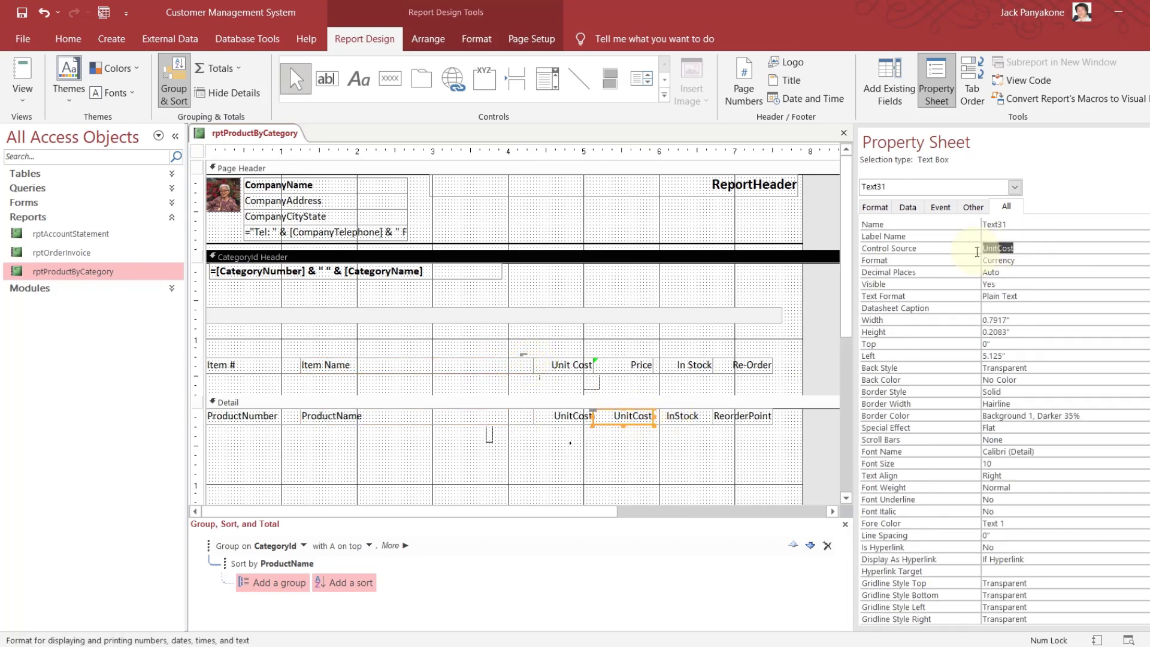
text(price)
key(Return)
key(Up)
key(Up)
key(Up)
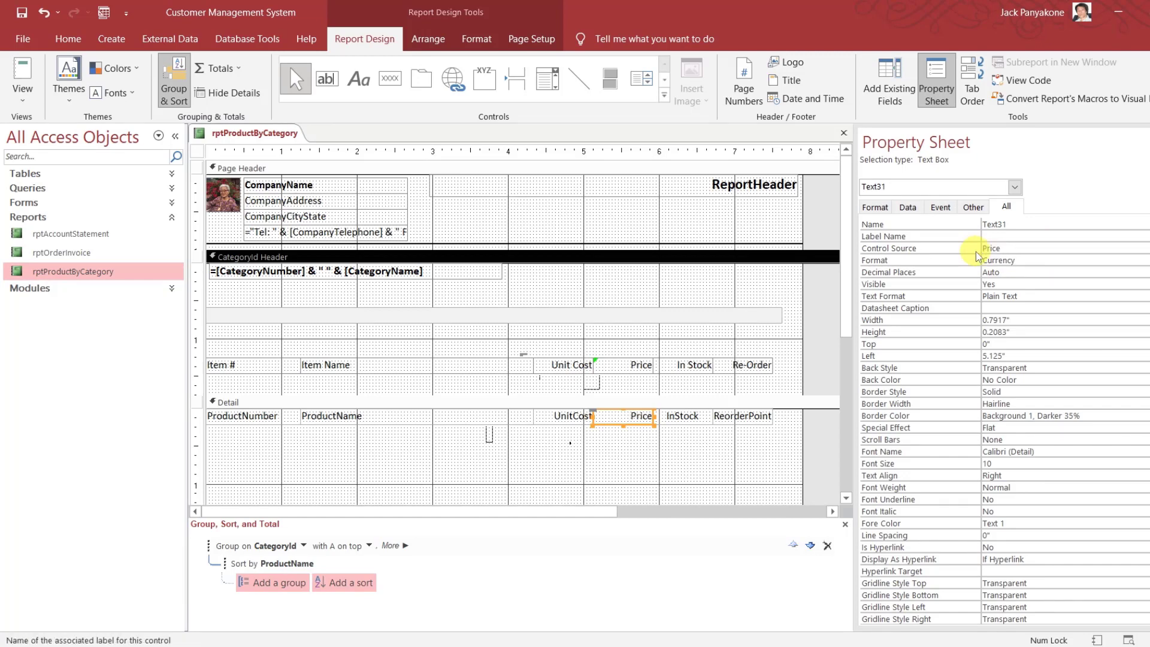
text(Price)
key(Return)
click(679, 446)
click(681, 451)
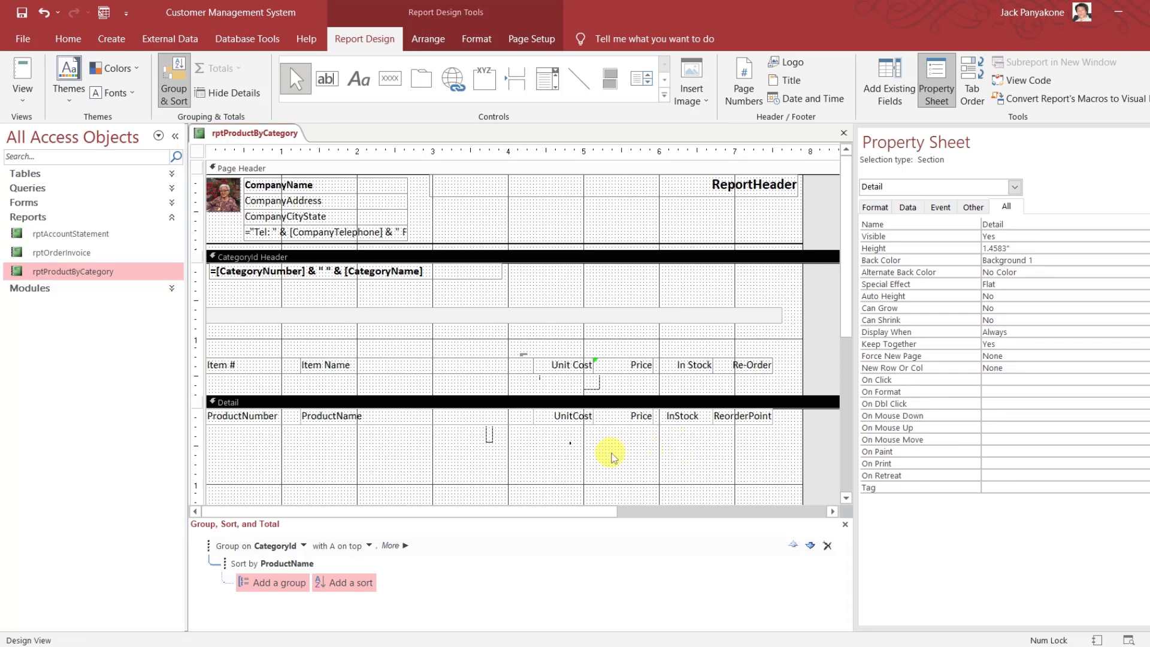
Centre the text of the In Stock and Re-Order labels and the InStock and ReorderPoint text boxes
drag(621, 449, 576, 366)
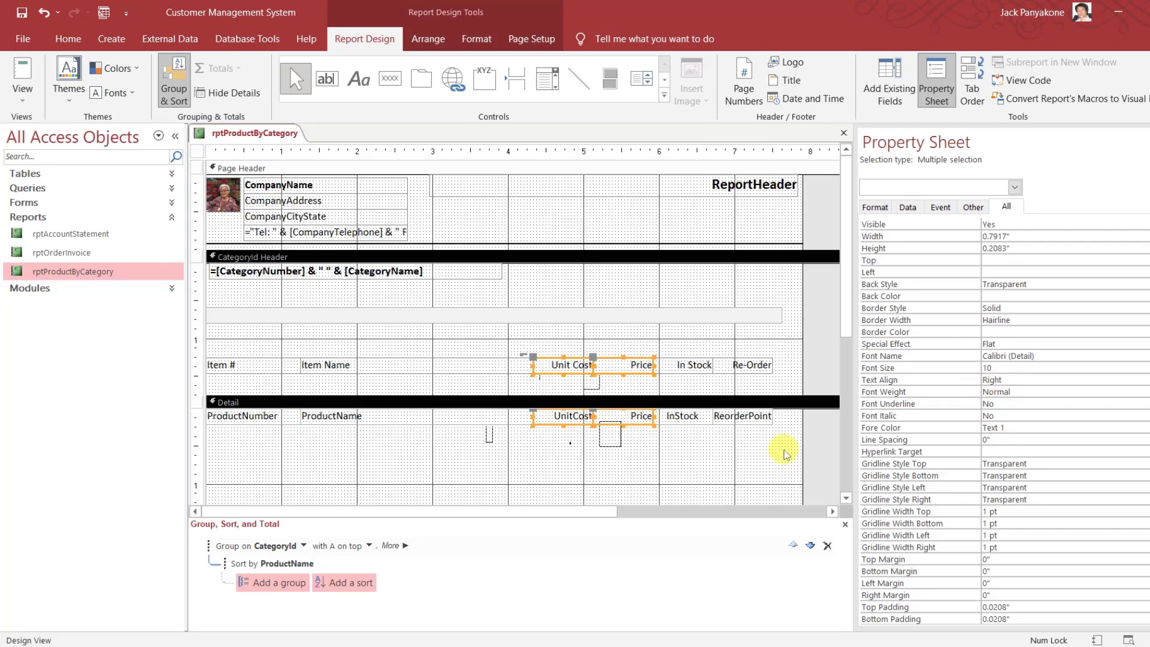
click(736, 451)
drag(731, 450, 698, 361)
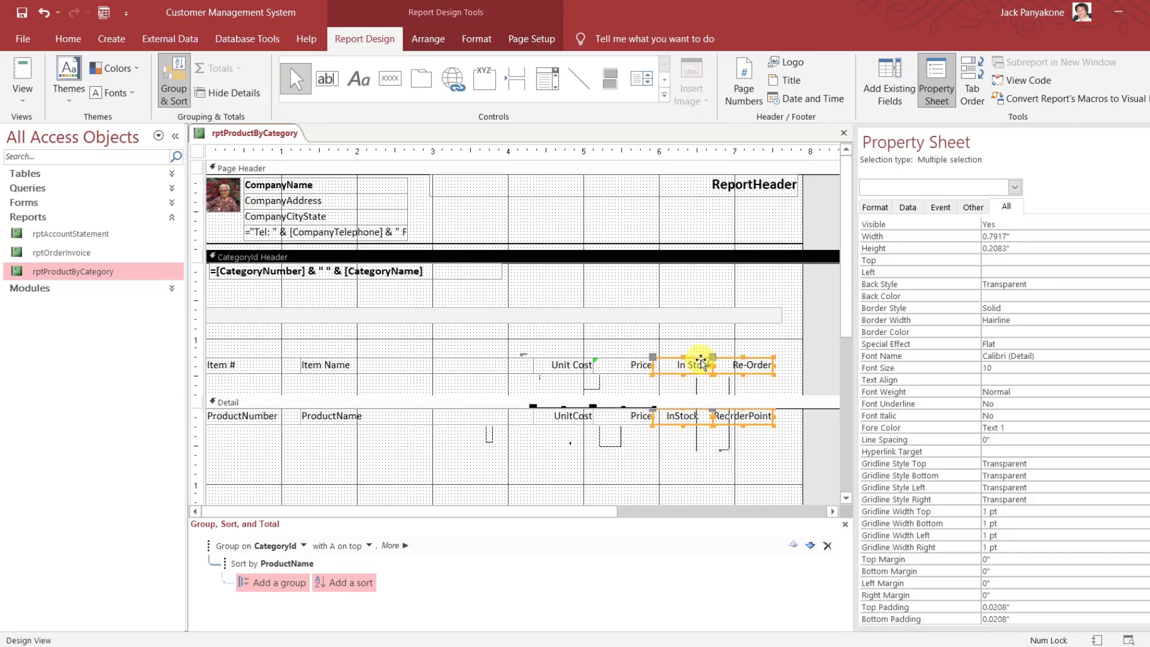
click(1006, 378)
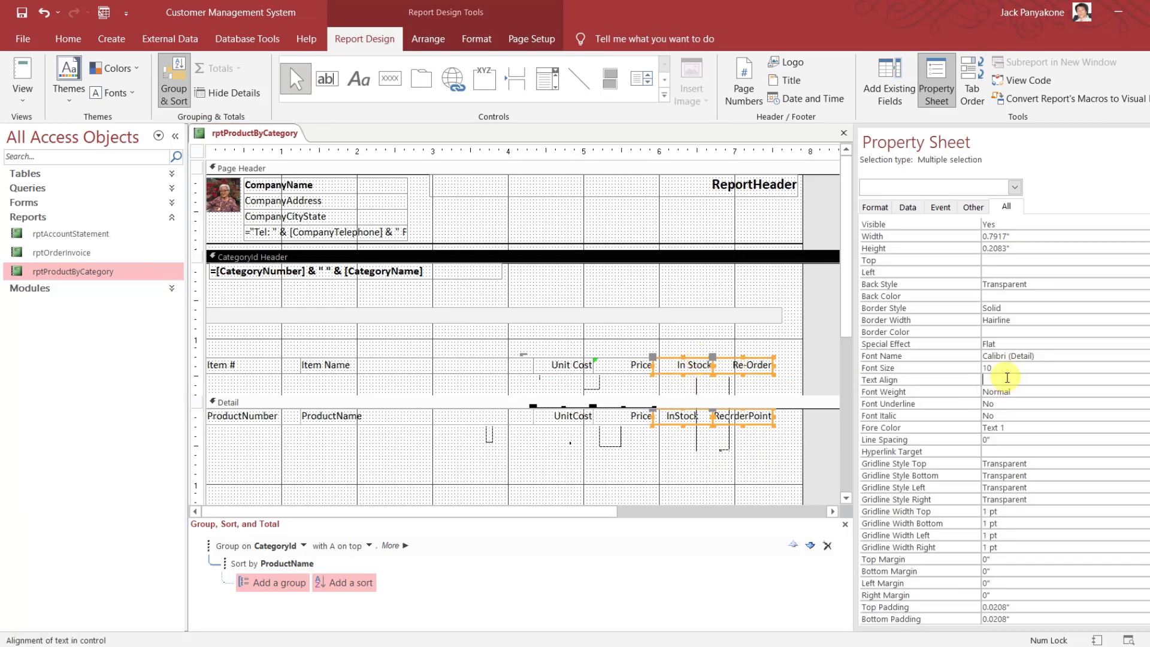
text(center)
key(Return)
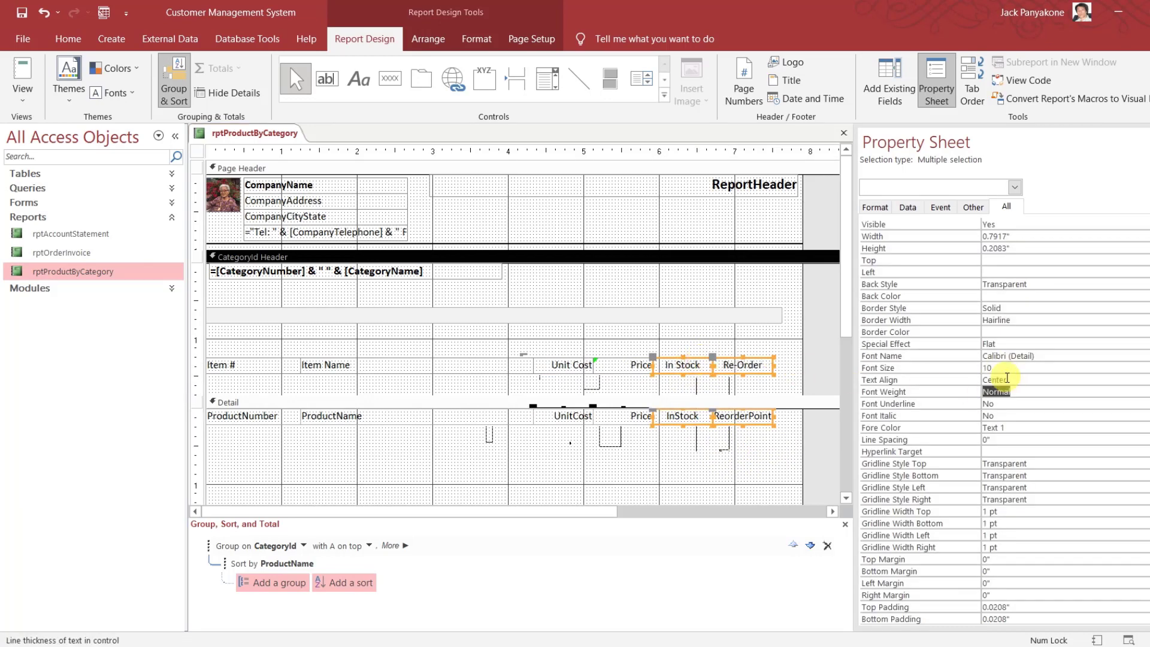
drag(324, 454, 290, 366)
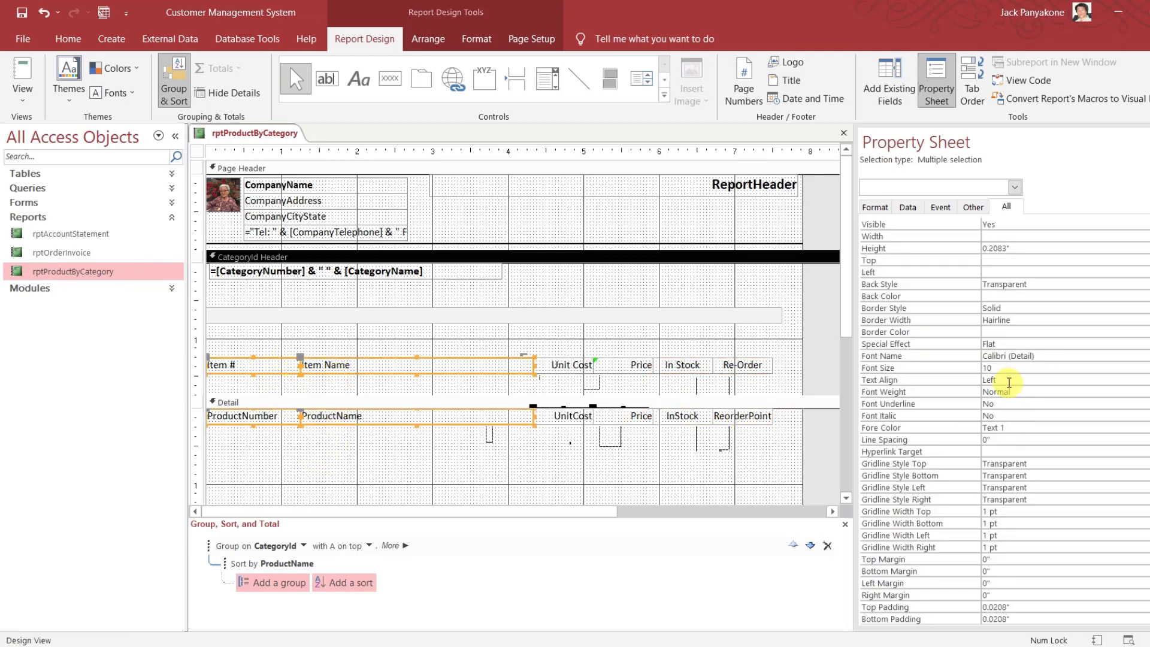
click(814, 387)
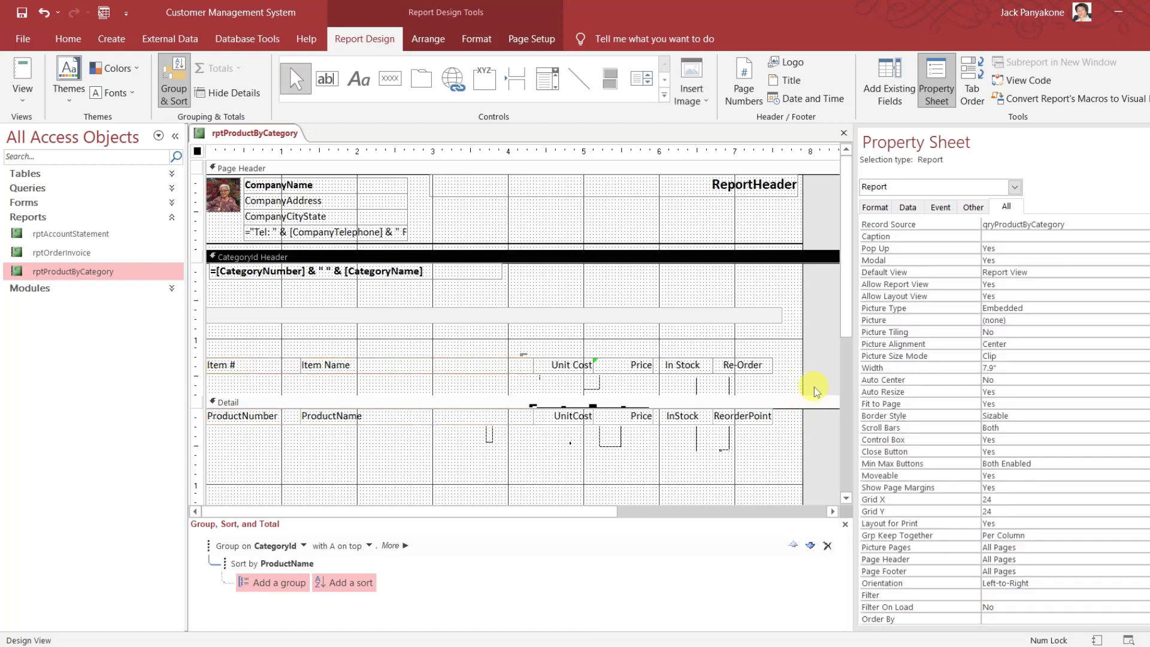
Shift the Unit Cost, Price, In Stock and Re-Order labels and their text boxes to line up with the grey rectangle's right edge
click(737, 321)
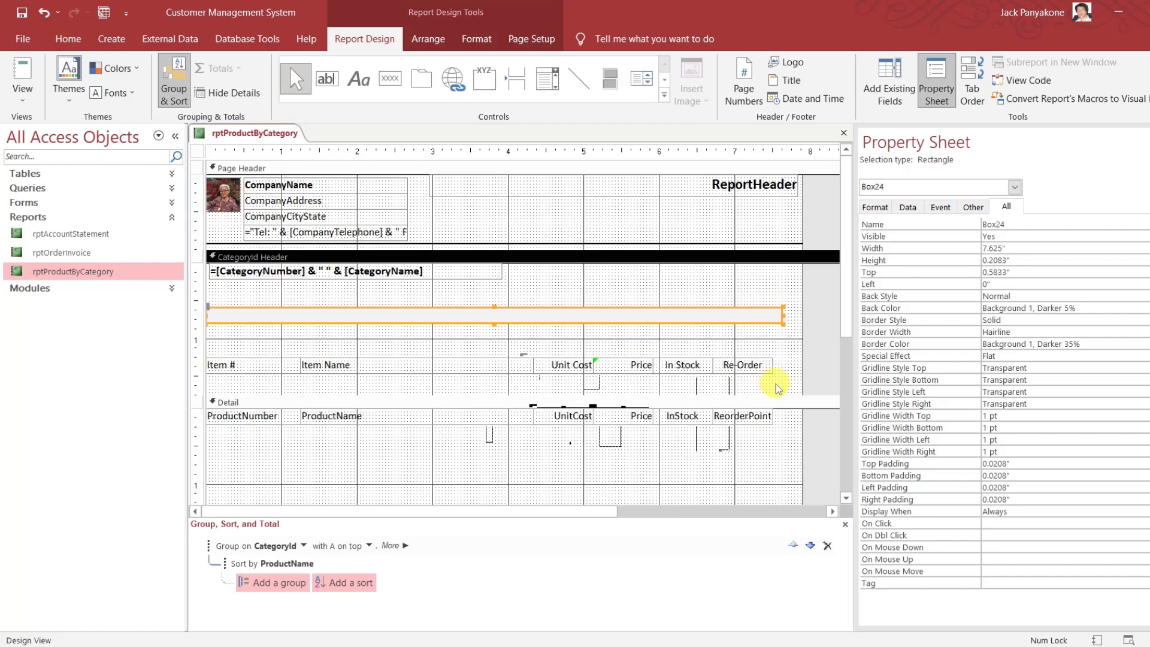
drag(777, 386, 578, 362)
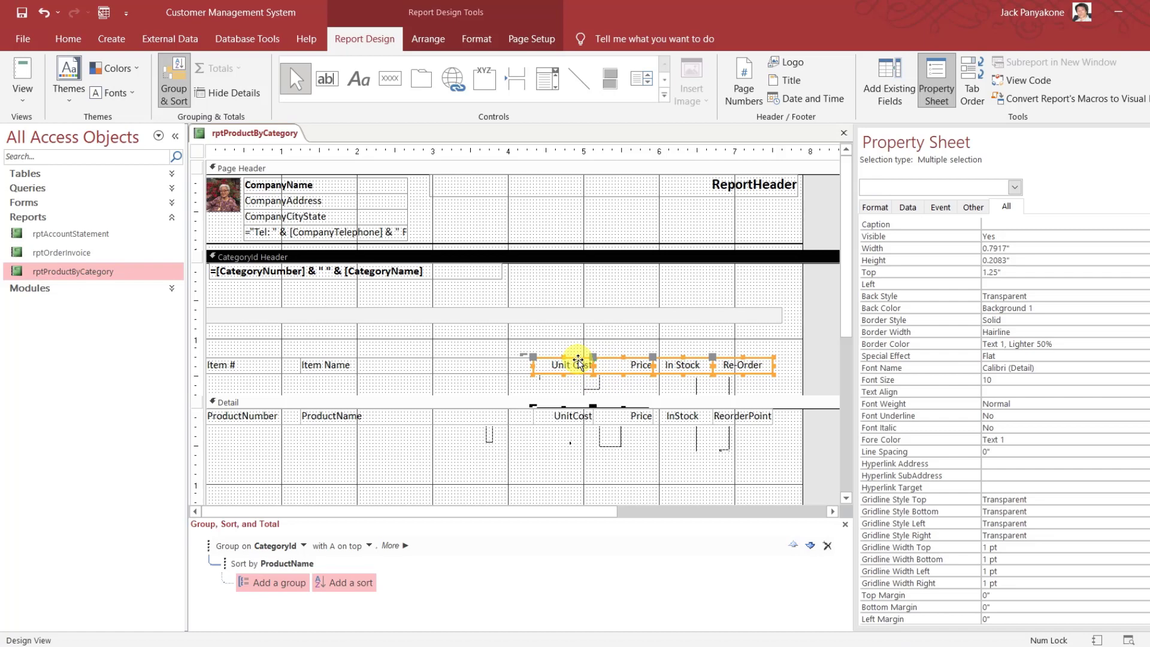
drag(631, 363, 639, 365)
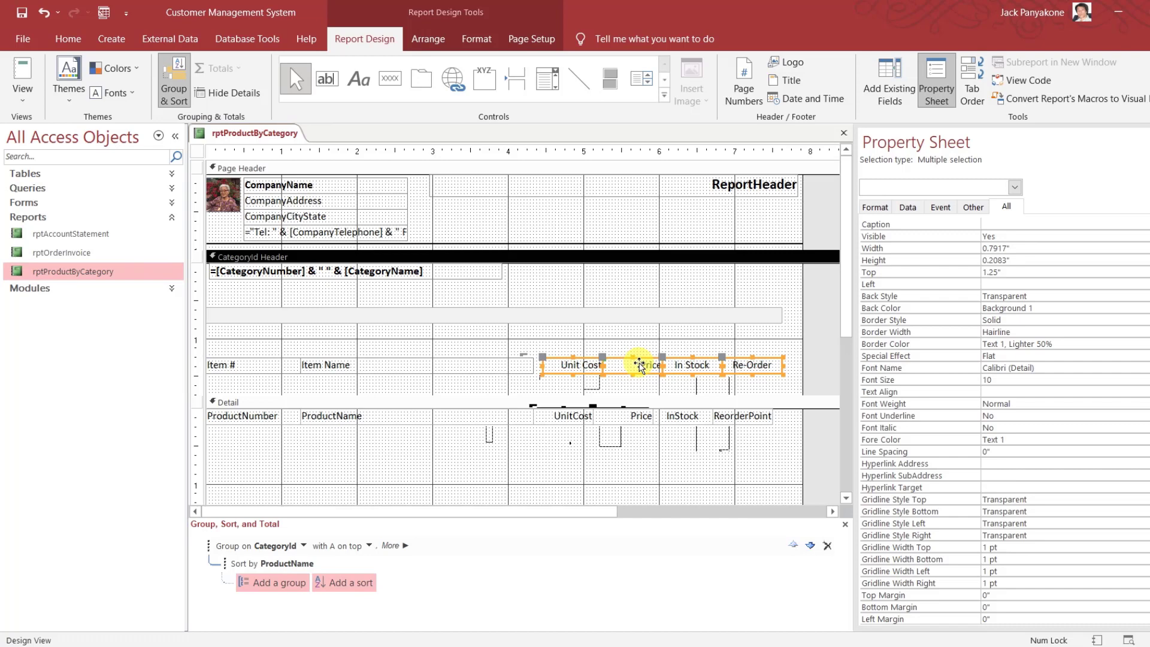
drag(745, 442, 578, 415)
click(560, 450)
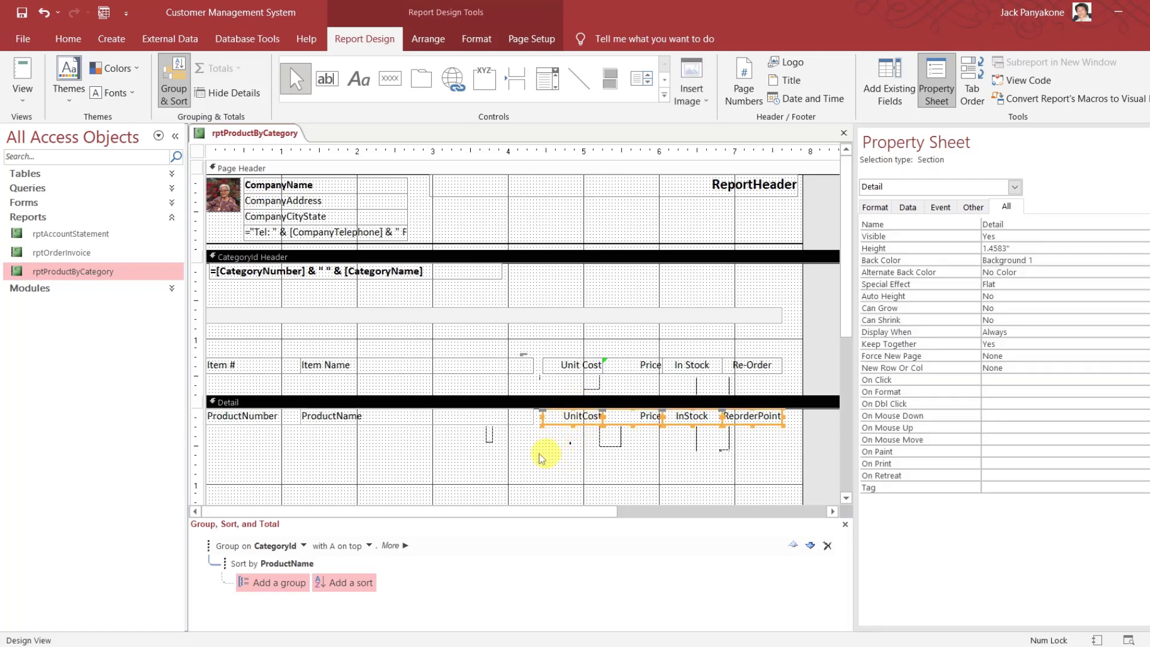
click(825, 437)
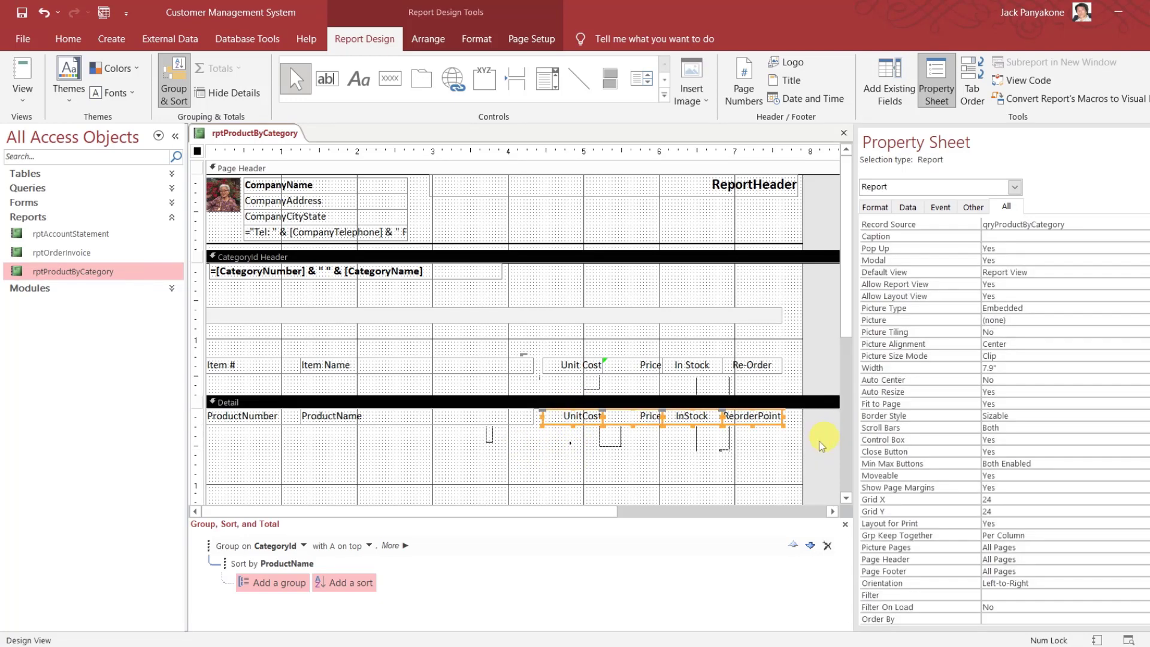
Widen the Item Name label and ProductName text box to about 3.21 inches so they reach the Unit Cost column
mouse_move(522, 448)
mouse_down()
mouse_move(501, 364)
mouse_move(542, 364)
mouse_up()
click(523, 450)
drag(506, 450, 543, 364)
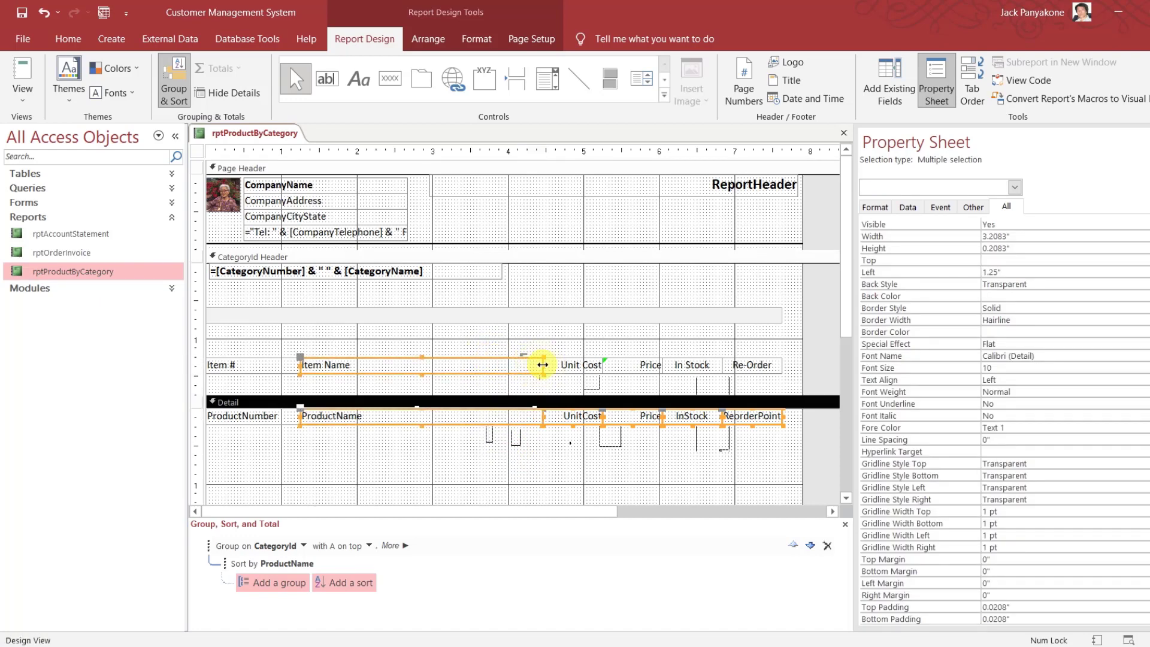
click(821, 365)
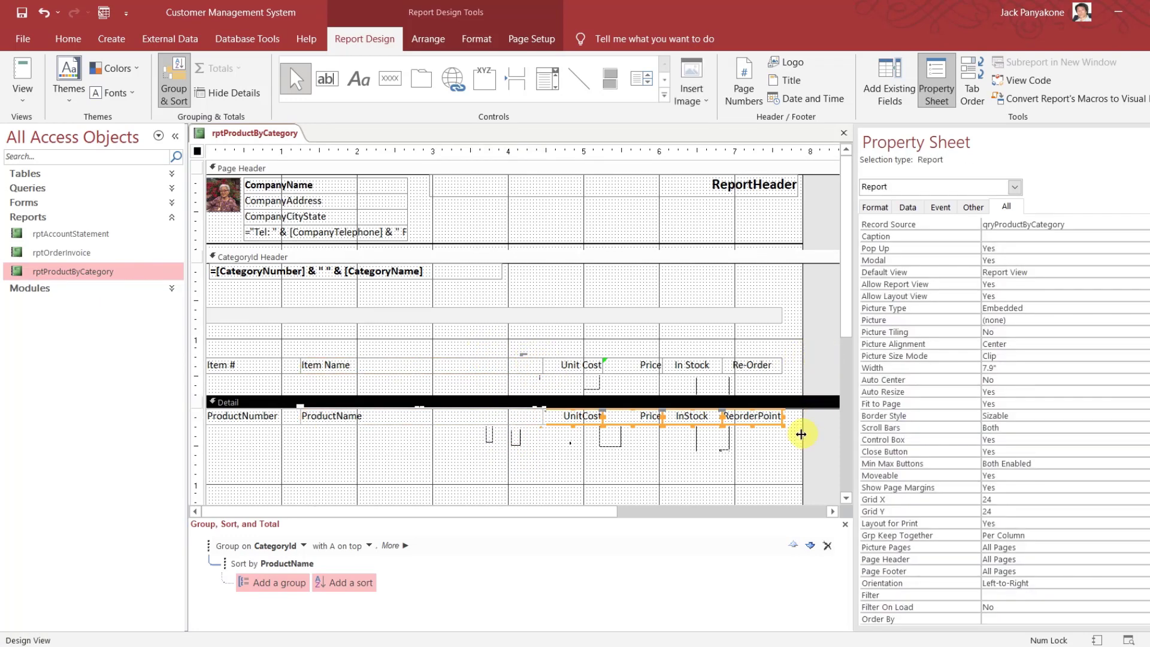
drag(796, 450, 553, 399)
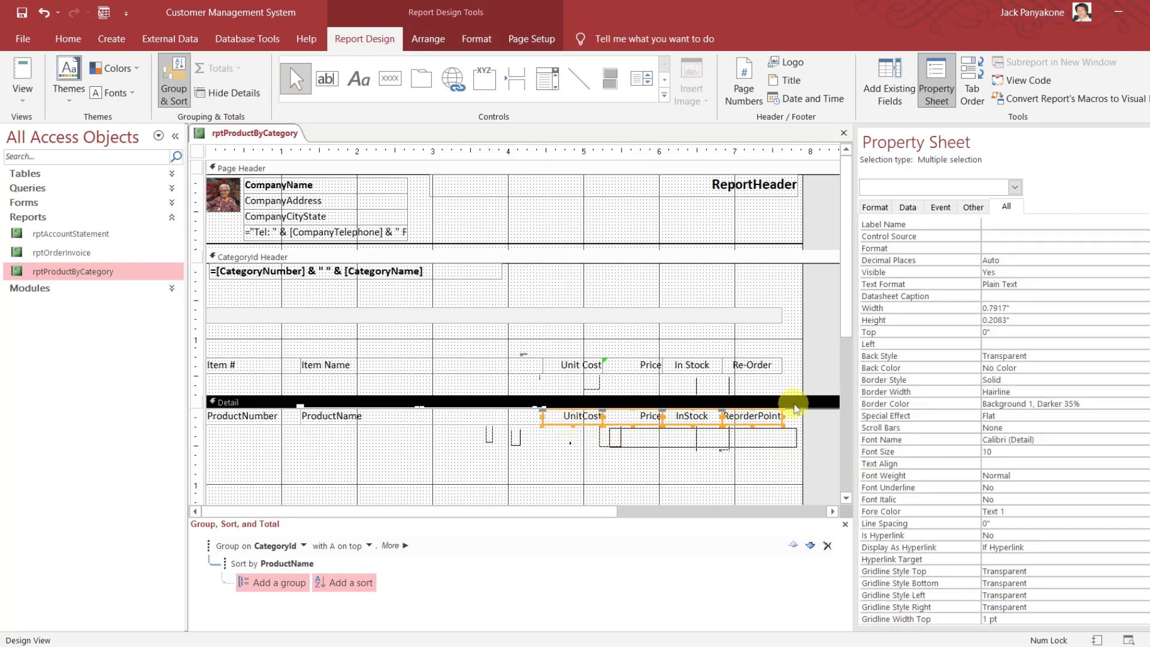
click(815, 421)
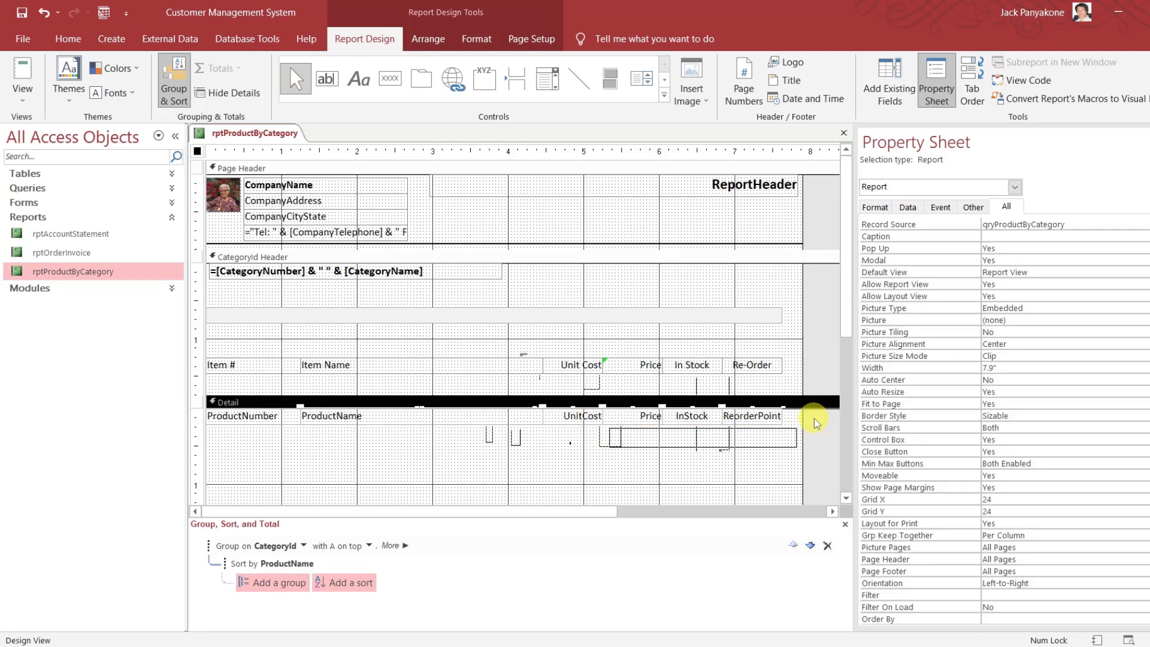
Move the whole row of column heading labels onto the grey rectangle, at about 0.58 inches from the section's top
click(199, 363)
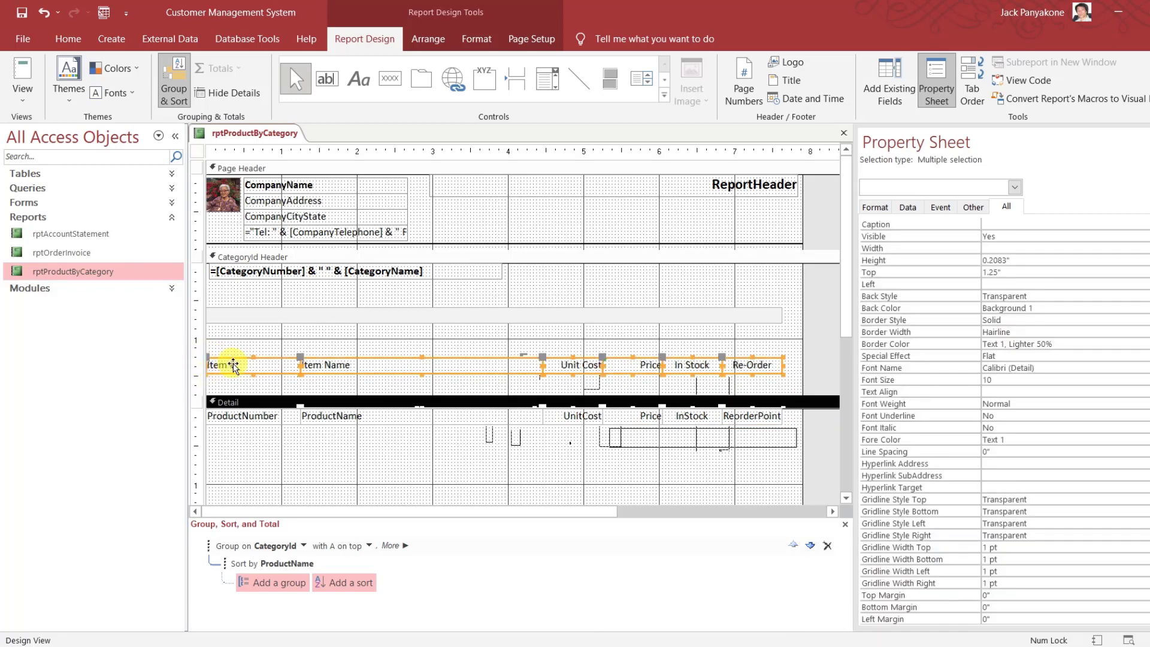
drag(234, 366, 232, 314)
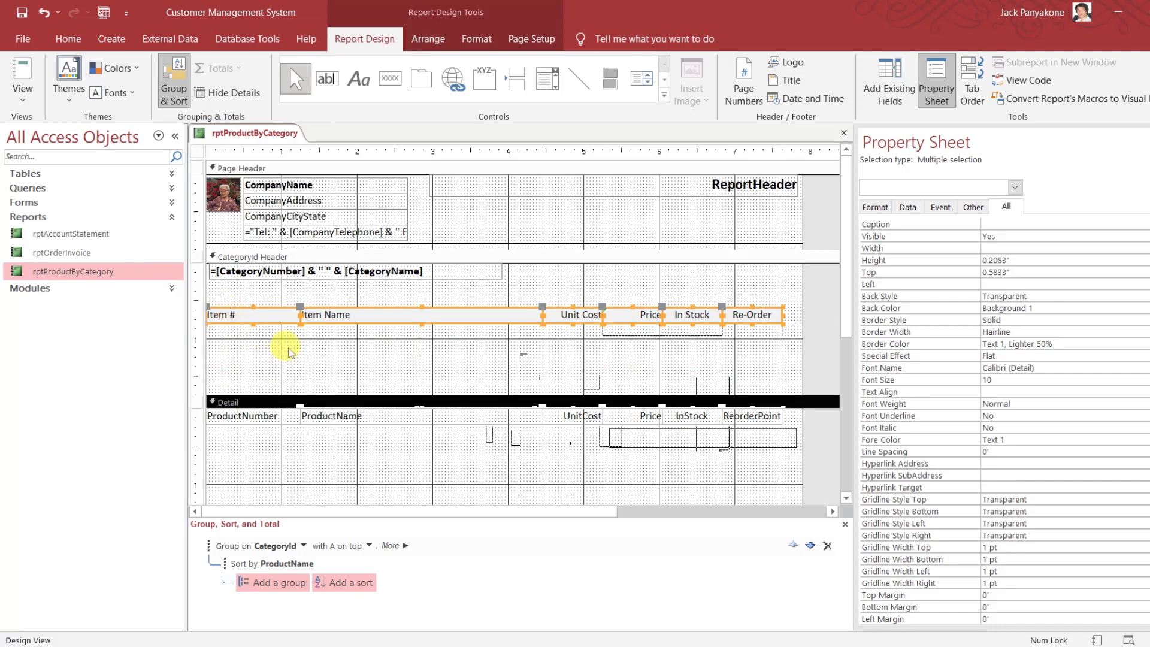
click(821, 345)
Move the grey rectangle and its heading labels up beneath the category title, to about 0.33 inches from the section's top
drag(822, 329, 243, 316)
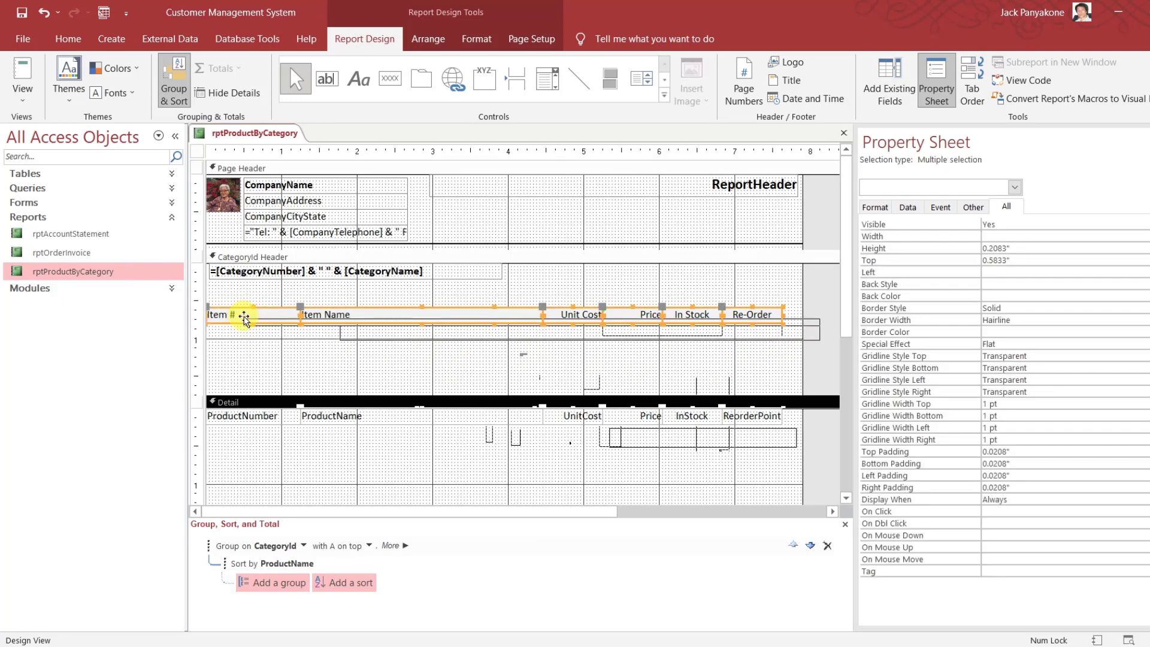
key(Up)
key(Up)
key(Up)
key(Up)
key(Up)
key(Up)
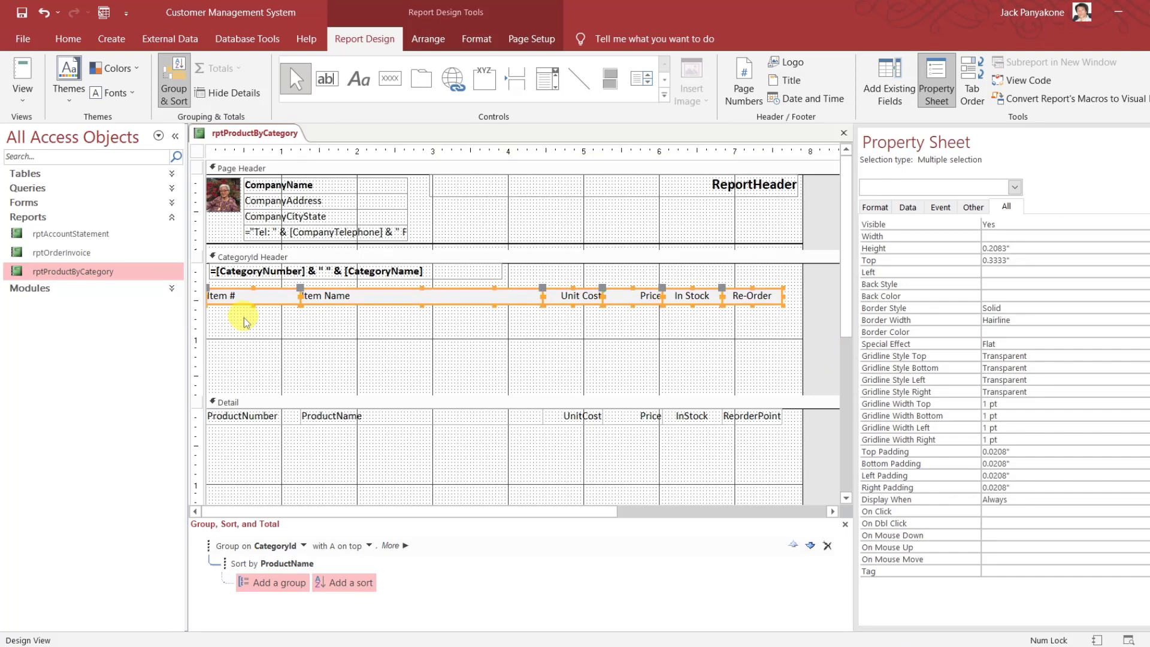
Shrink the CategoryId Header and Detail sections to fit tightly around their controls
drag(400, 396, 381, 294)
drag(396, 426, 385, 290)
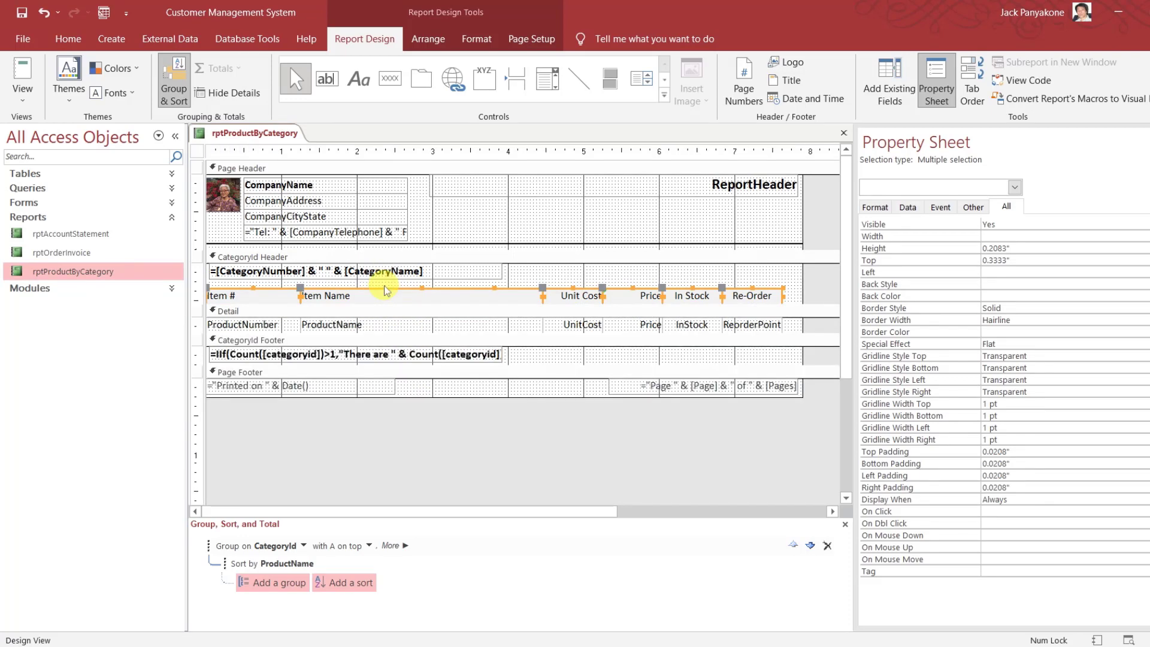
click(408, 448)
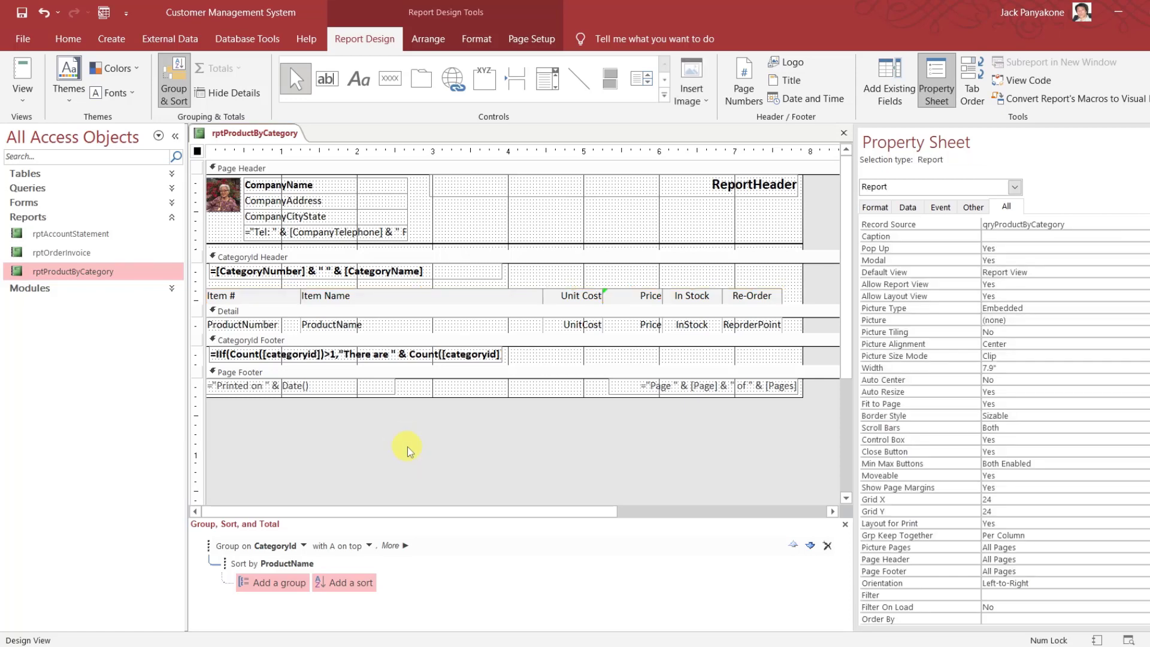
Open the report's code and change the caption set in Report_Load to "Product List"
click(1028, 82)
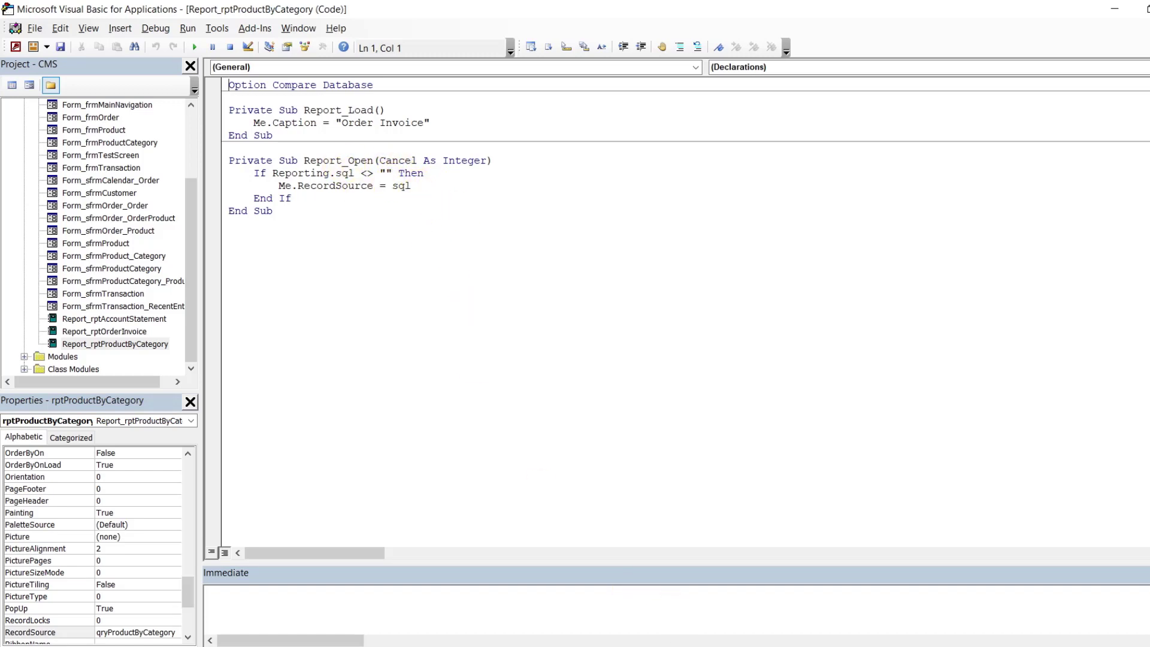
click(717, 646)
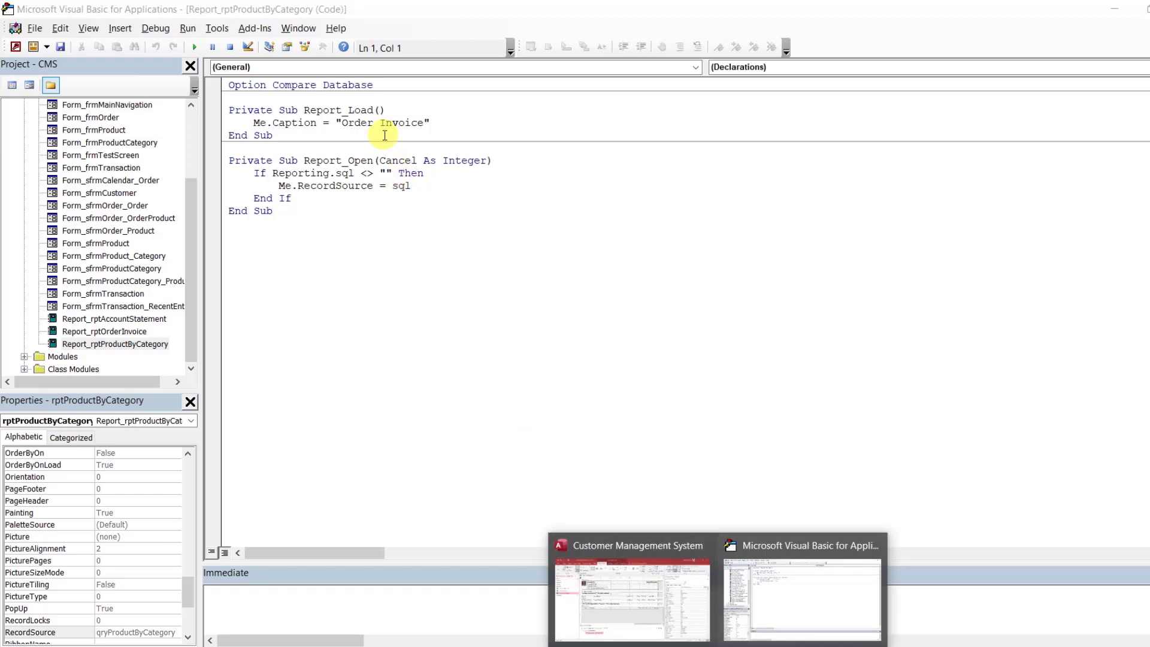
click(363, 120)
drag(341, 122, 424, 122)
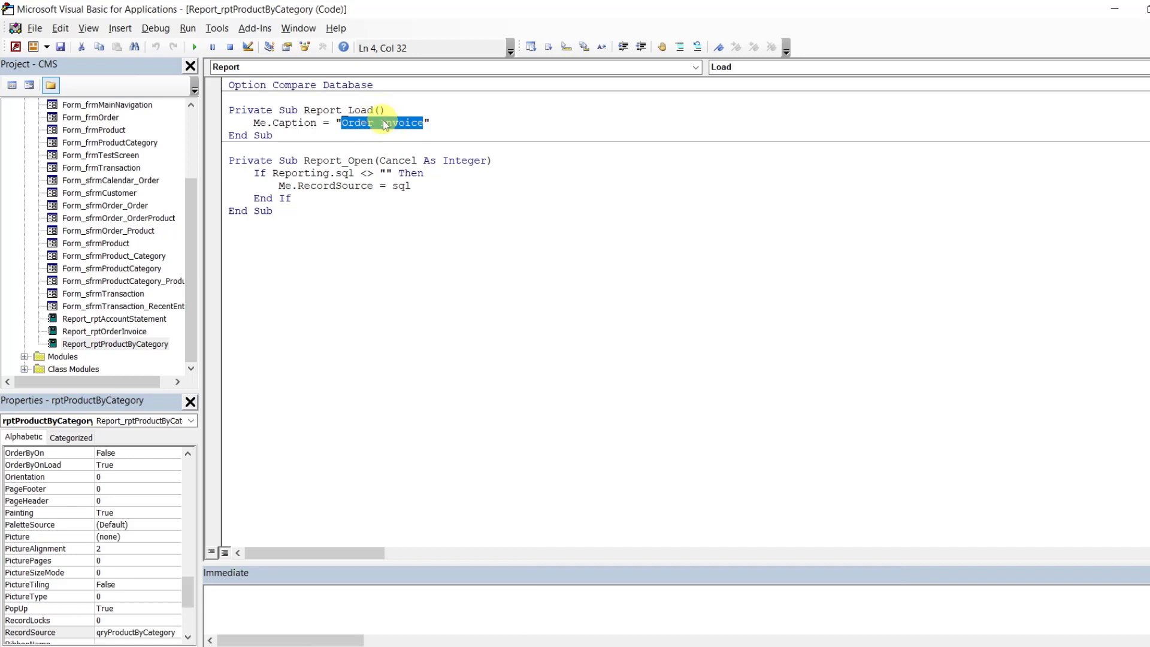
text(Product List)
click(468, 214)
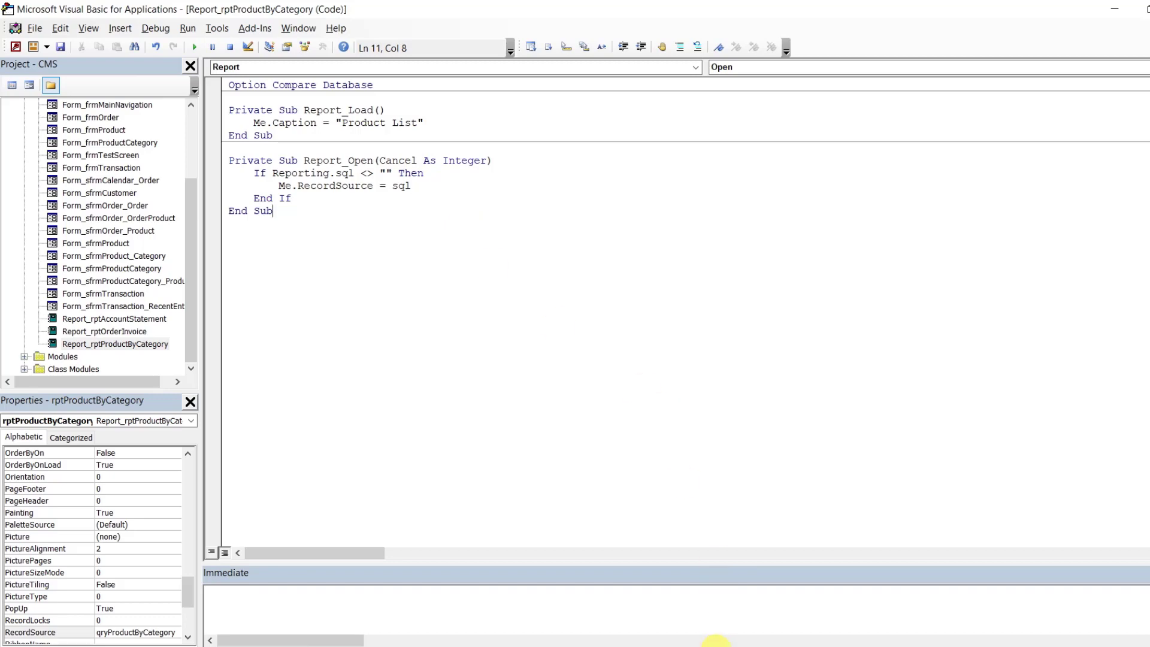
Switch back to the report in Access and examine its first page in a maximized print preview at 100% zoom
click(717, 646)
click(656, 608)
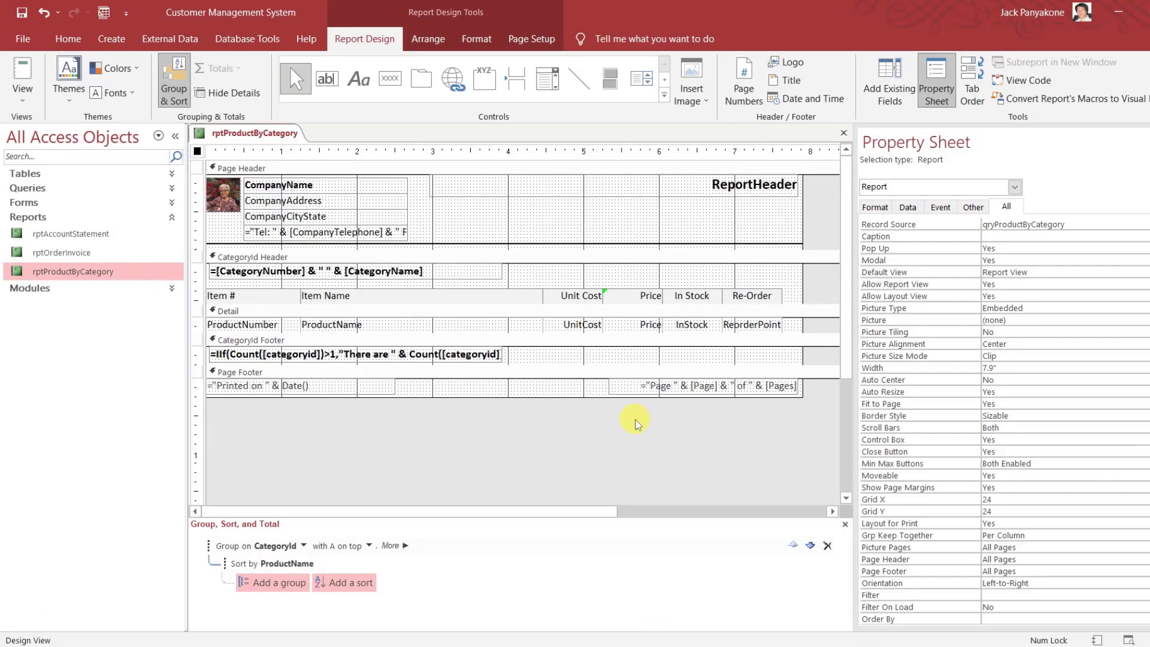
right_click(283, 130)
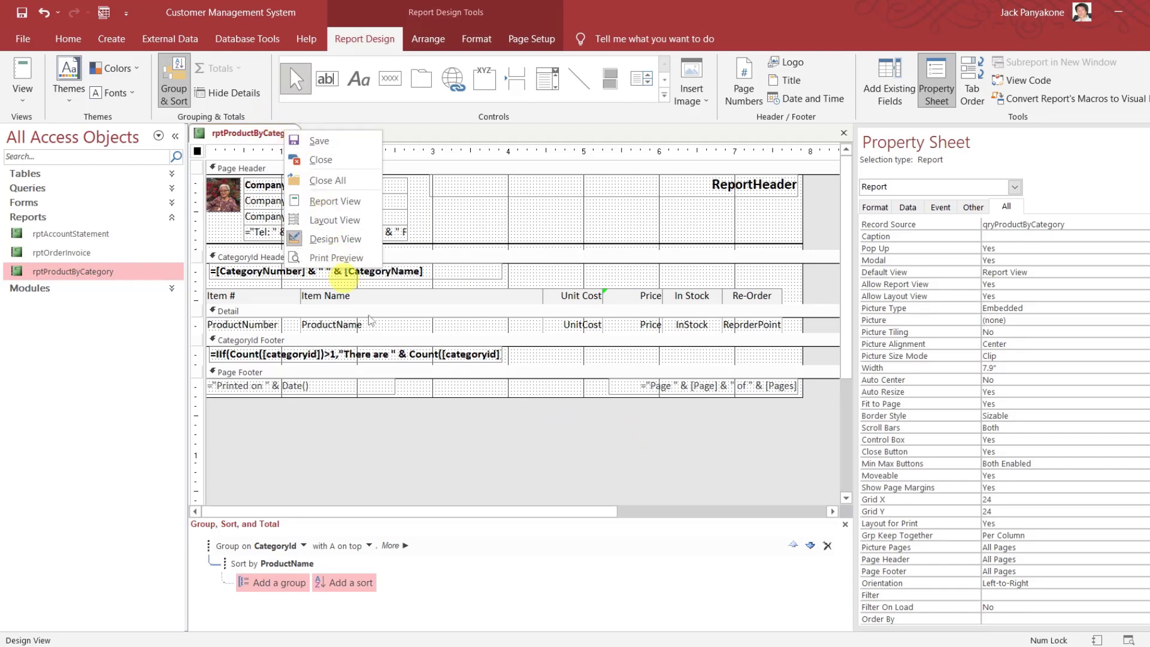
click(333, 257)
drag(352, 157, 429, 90)
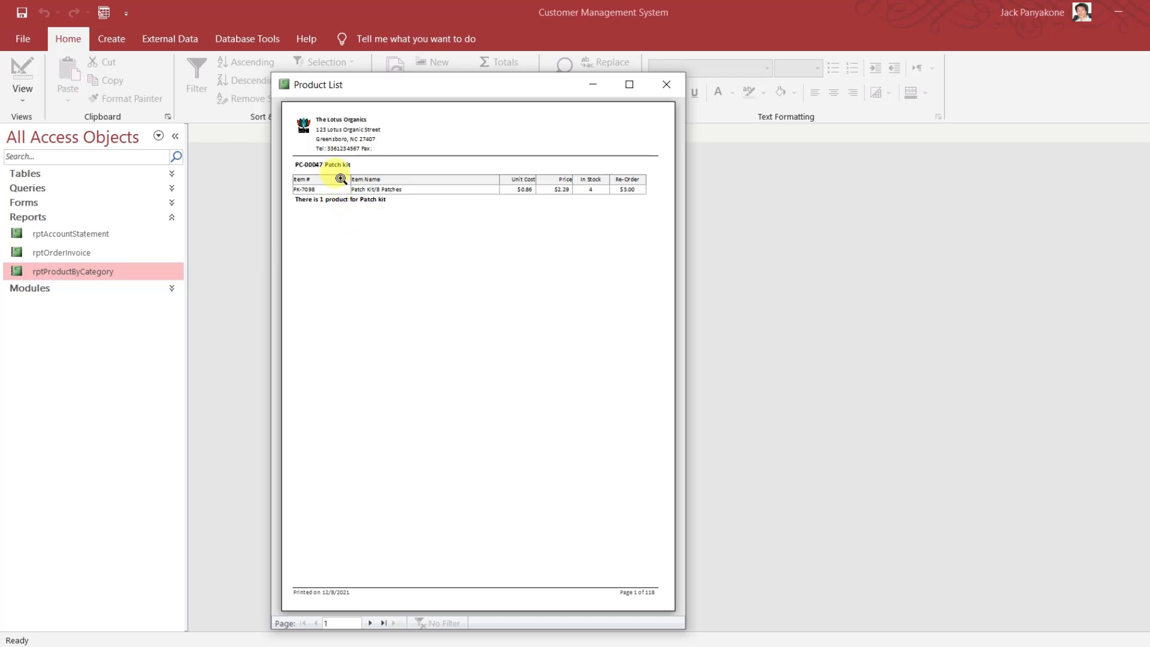
click(629, 85)
click(637, 180)
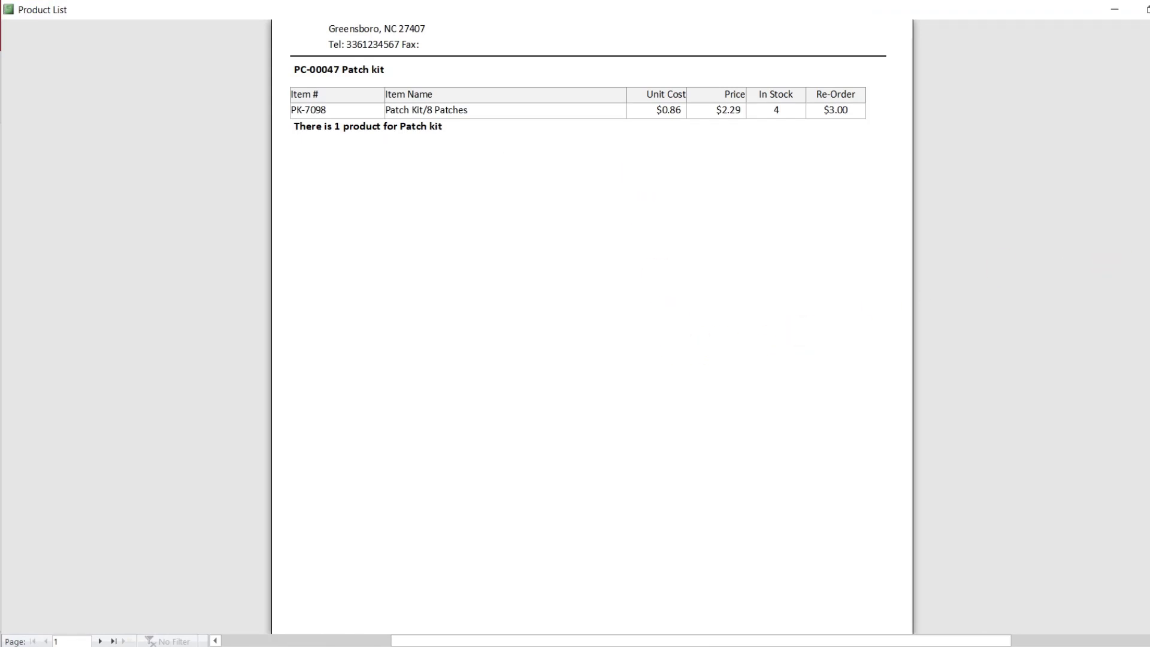
scroll(592, 324, up, 3)
scroll(592, 323, down, 1)
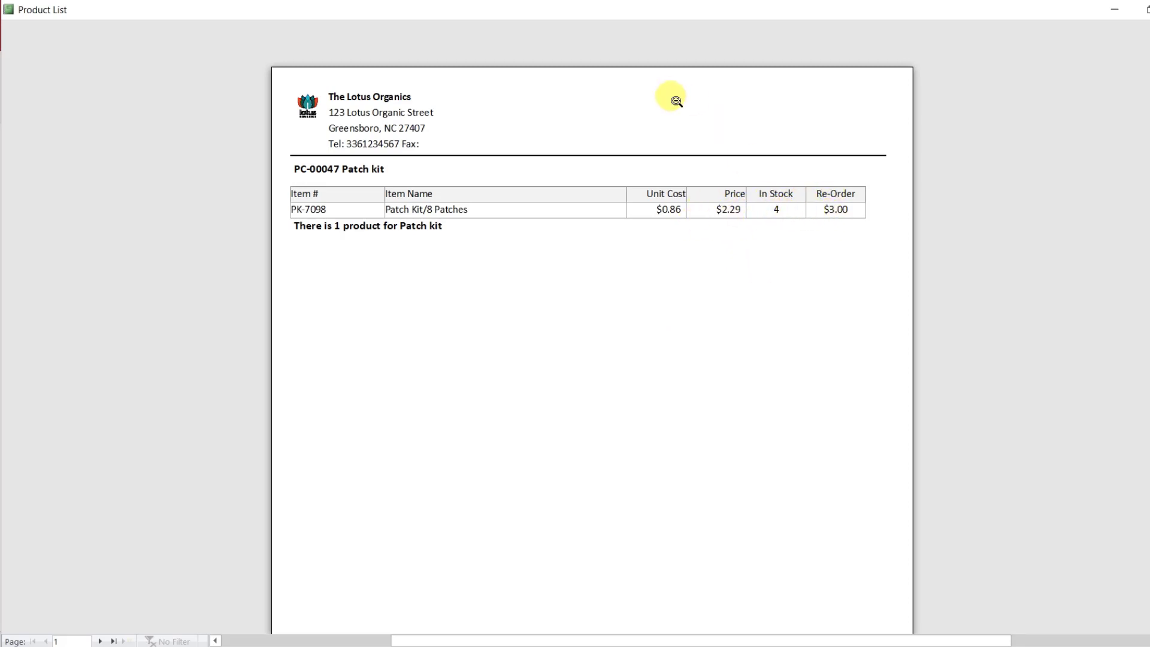
Return to Design view and set the InStock and ReorderPoint detail fields to General Number format with 0 decimal places, keeping the Detail section tight
right_click(741, 114)
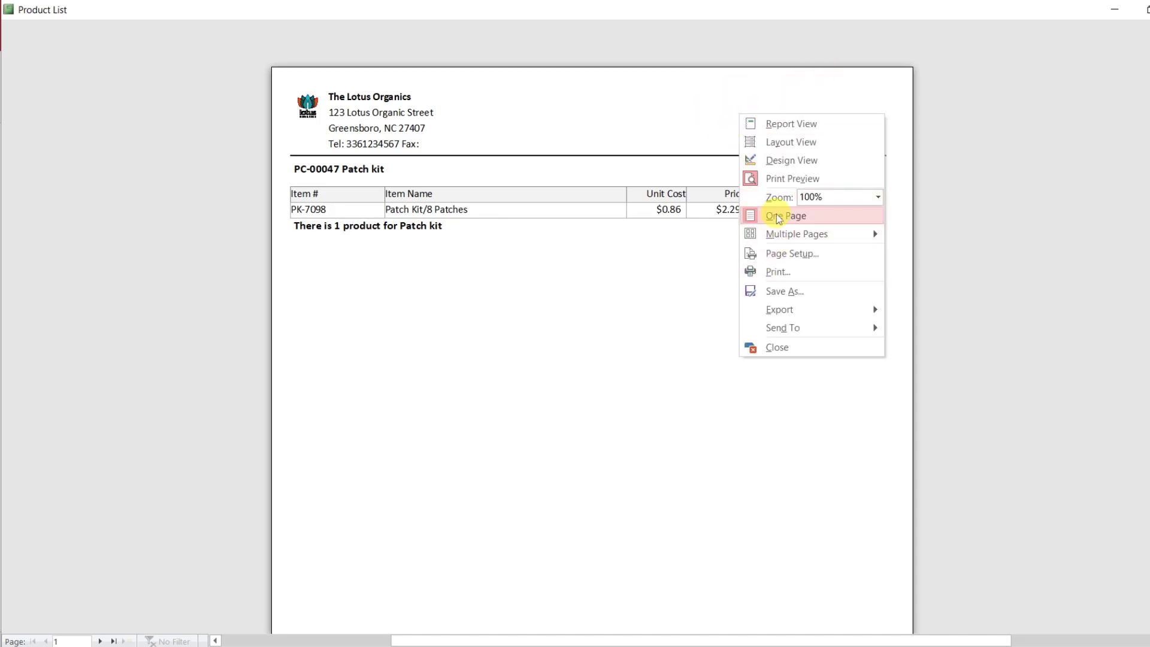
click(775, 160)
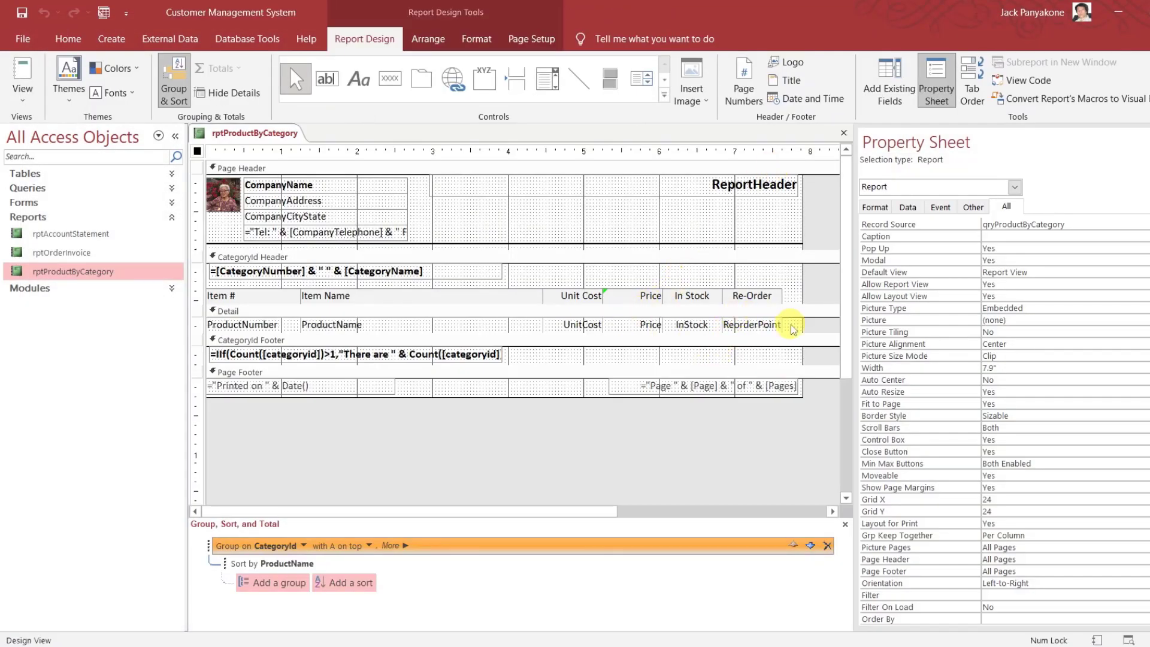
drag(814, 333, 815, 356)
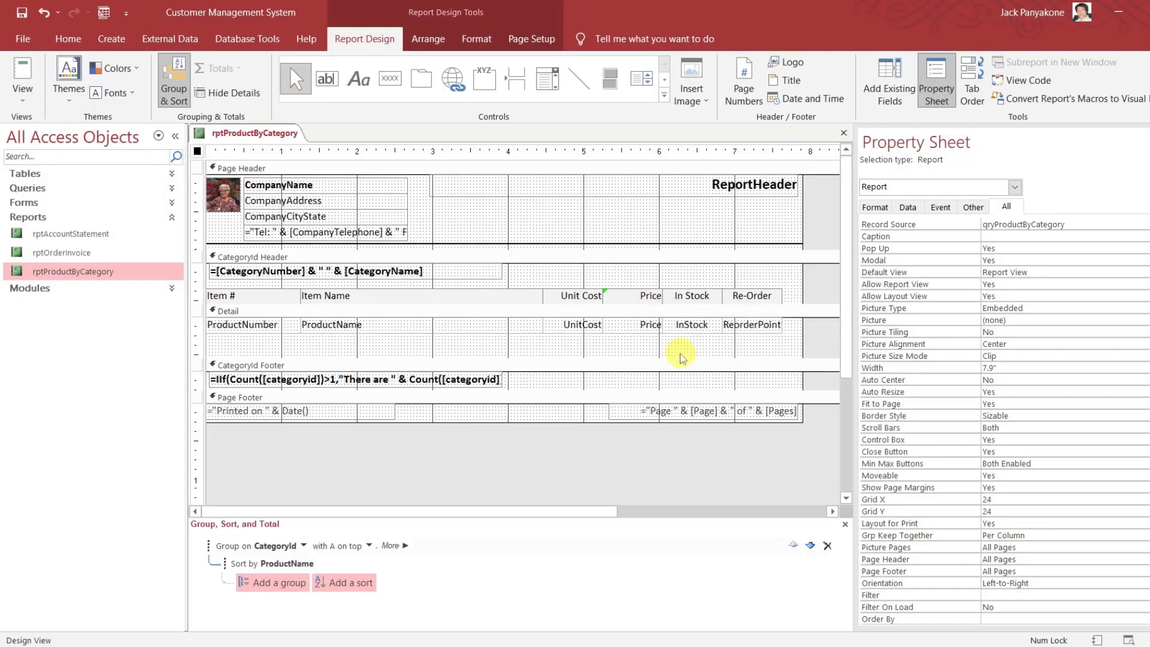
drag(640, 353, 585, 323)
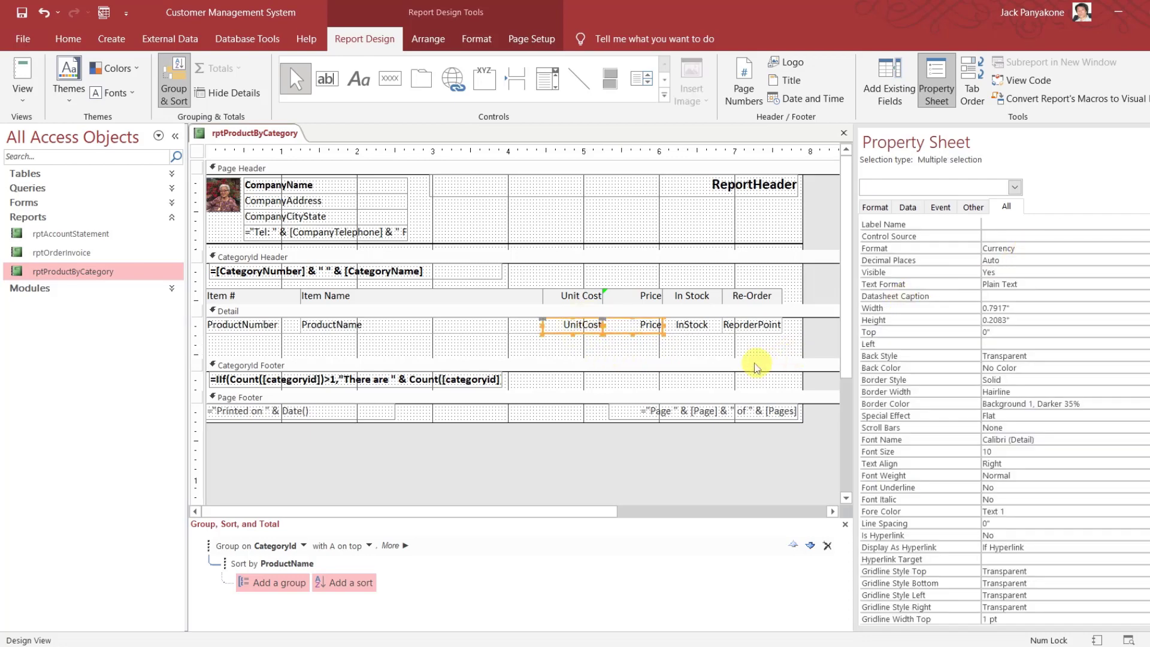
drag(747, 346, 700, 322)
click(1004, 248)
text(general Date)
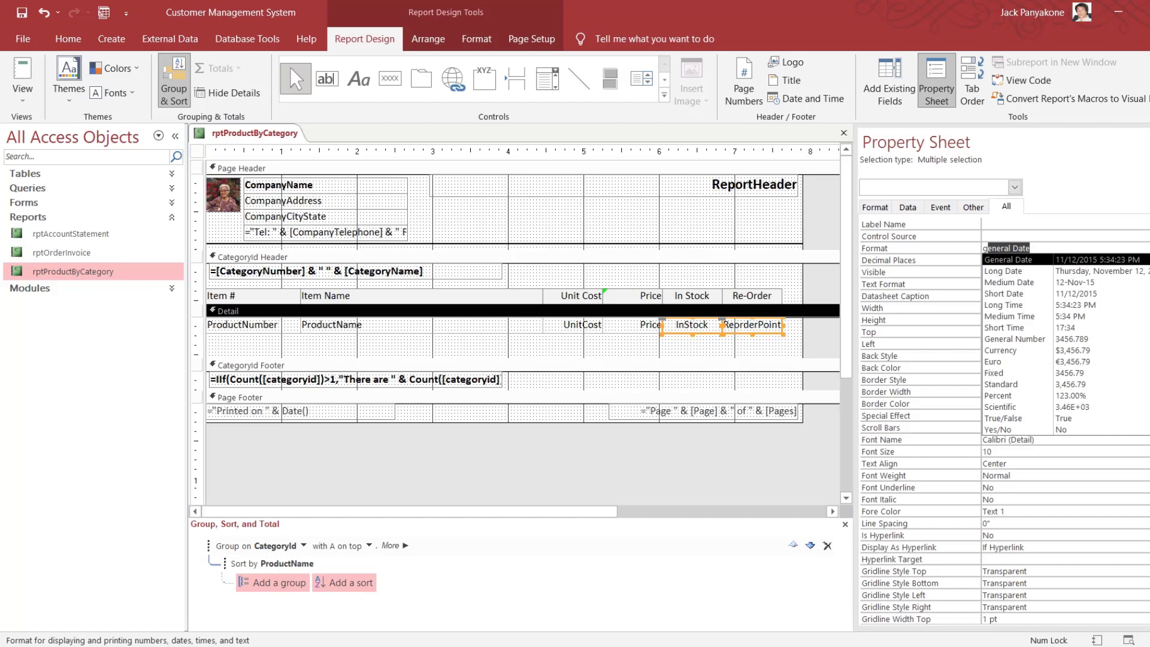
click(1105, 337)
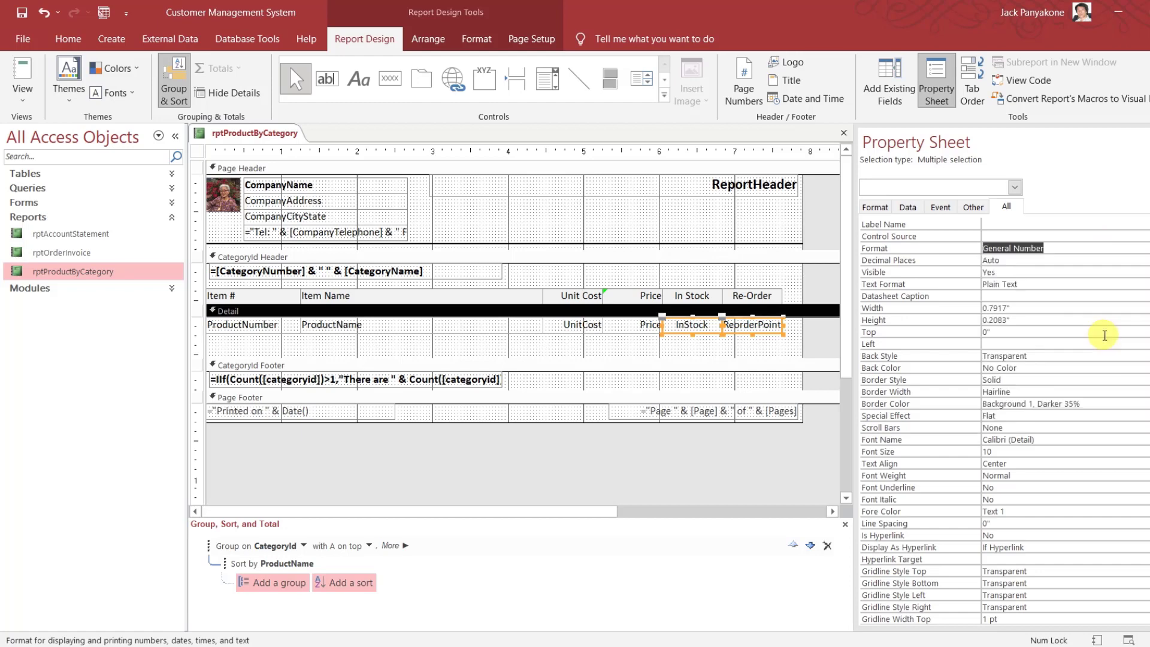
key(Tab)
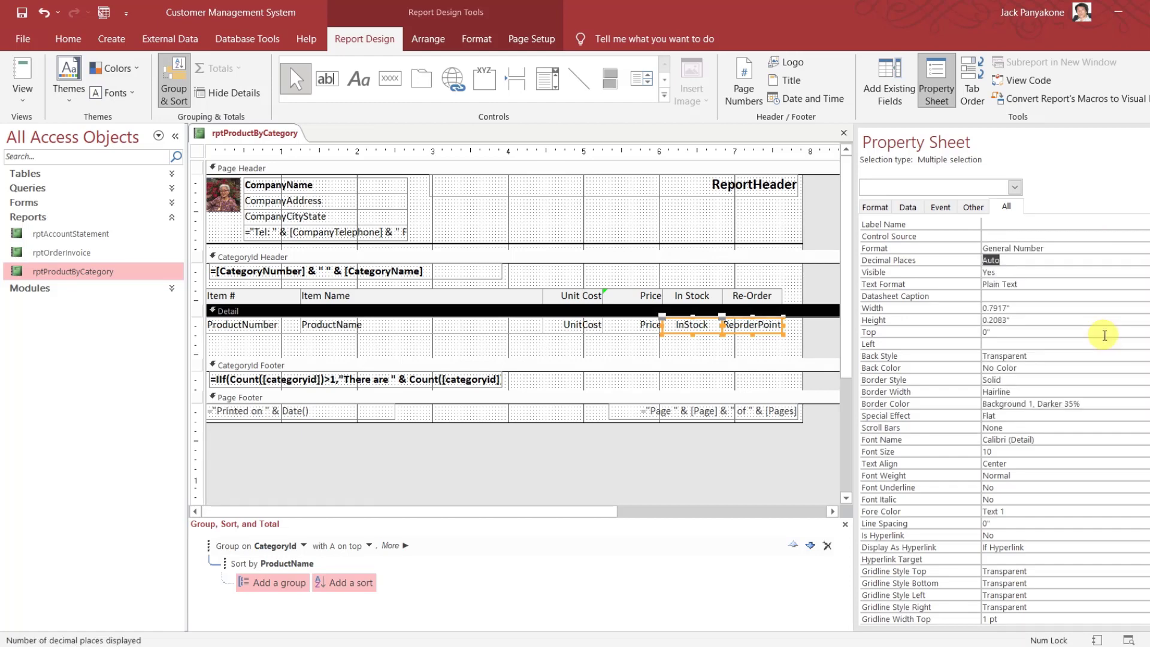
text(0)
key(Tab)
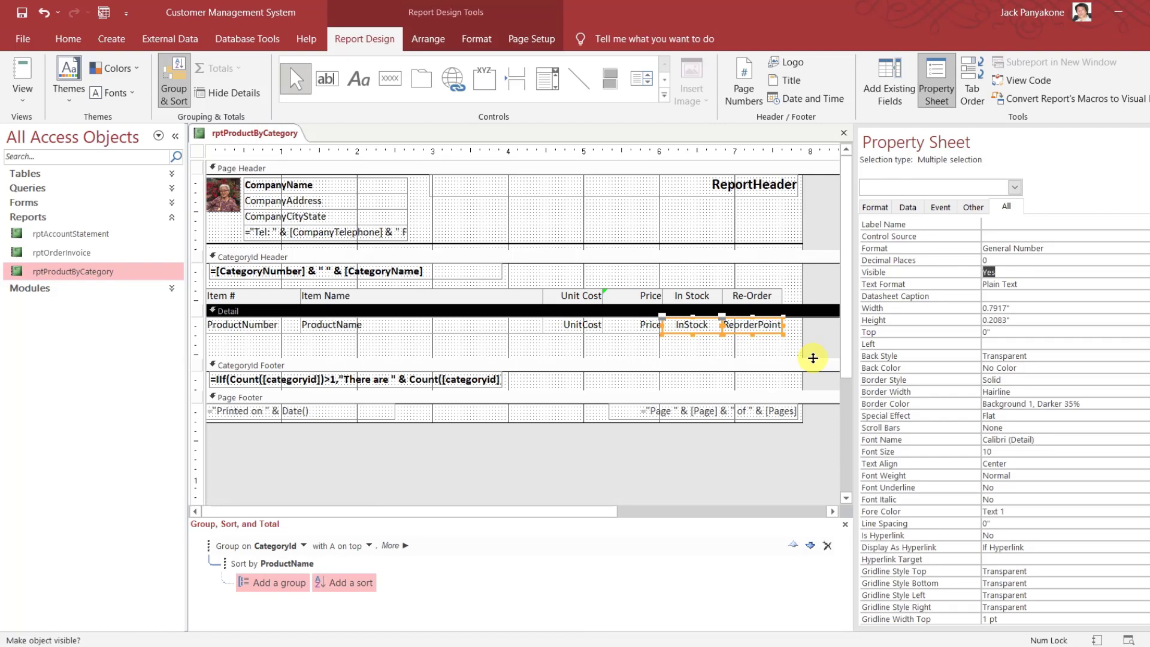
drag(813, 358, 809, 298)
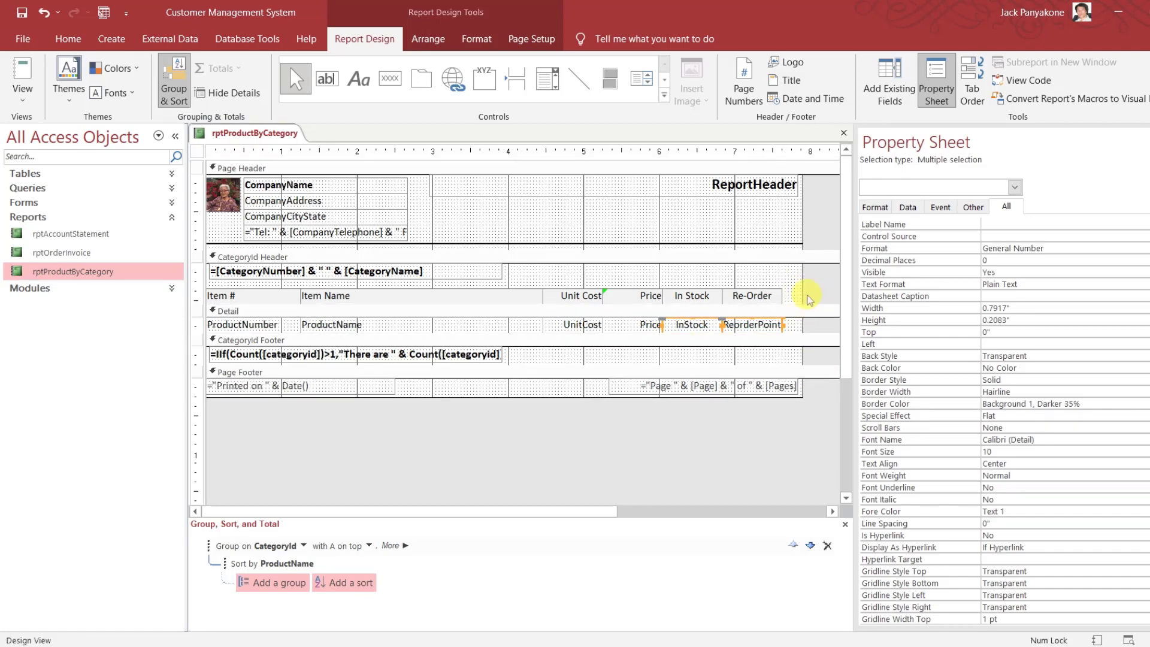
Preview the report in a maximized window and check the number format in the In Stock and Re-Order columns
right_click(262, 136)
click(335, 262)
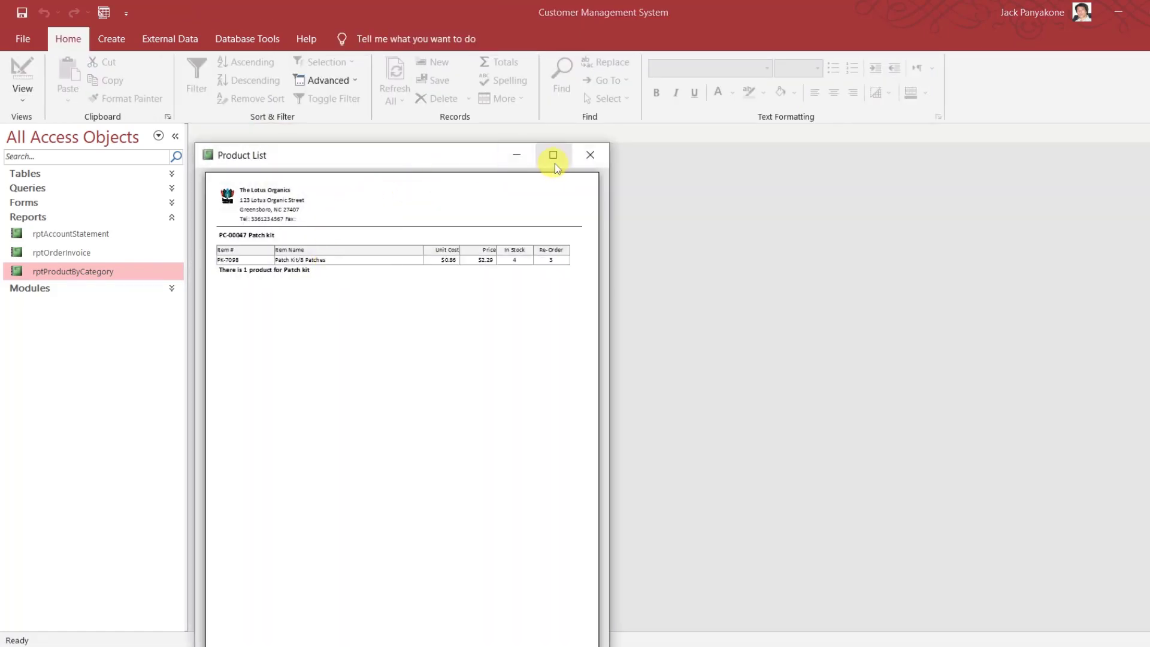
click(553, 155)
click(623, 126)
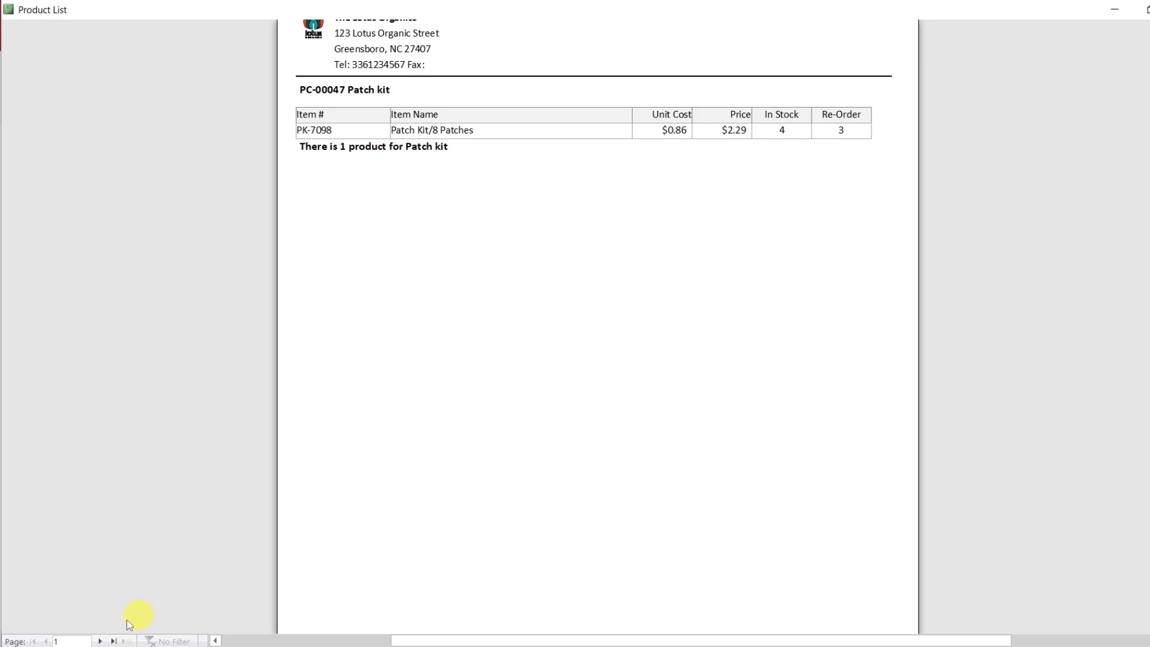
Page through the preview up to page 31, examining each category's heading, product rows and product-count footer
click(101, 642)
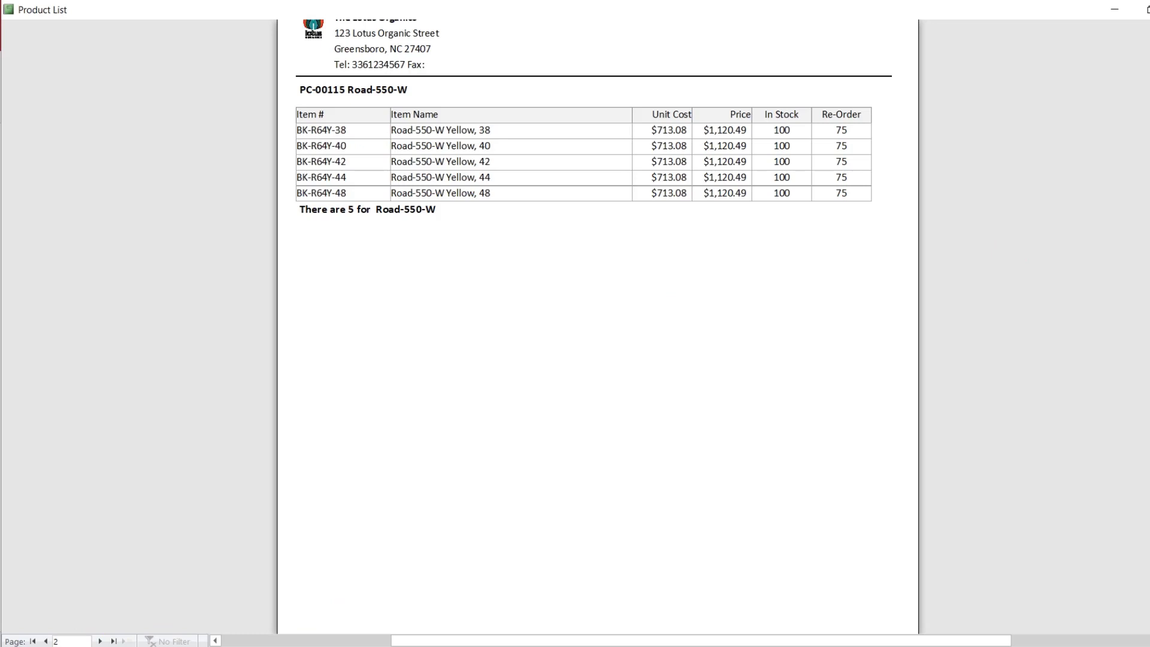
scroll(597, 323, up, 1)
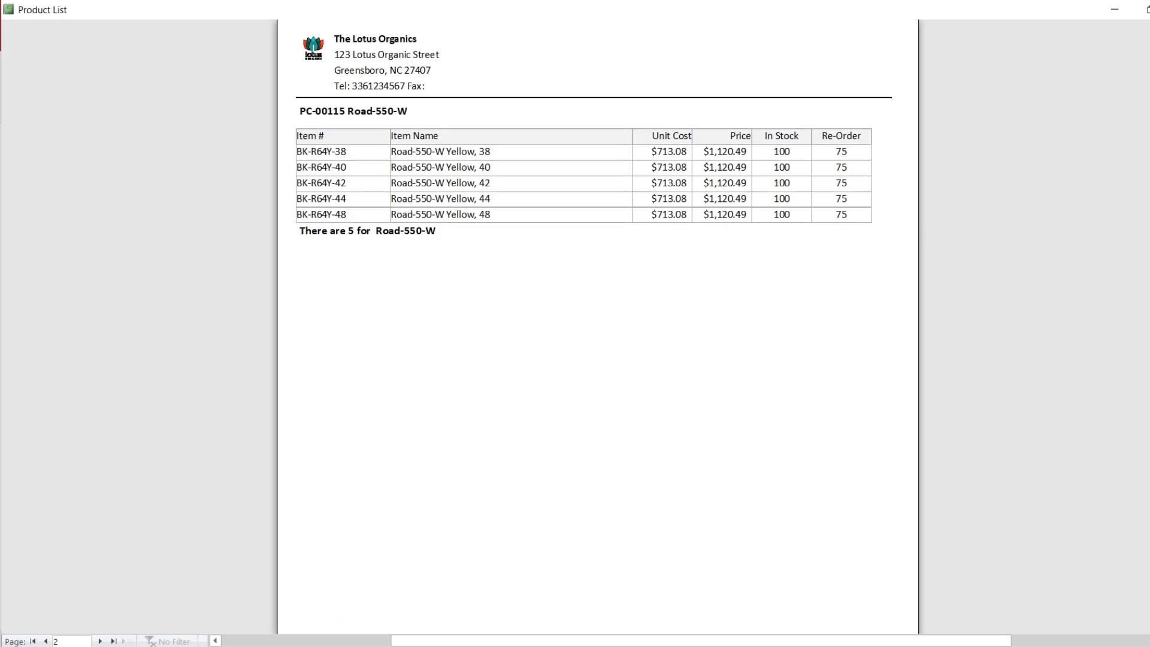
scroll(598, 323, up, 1)
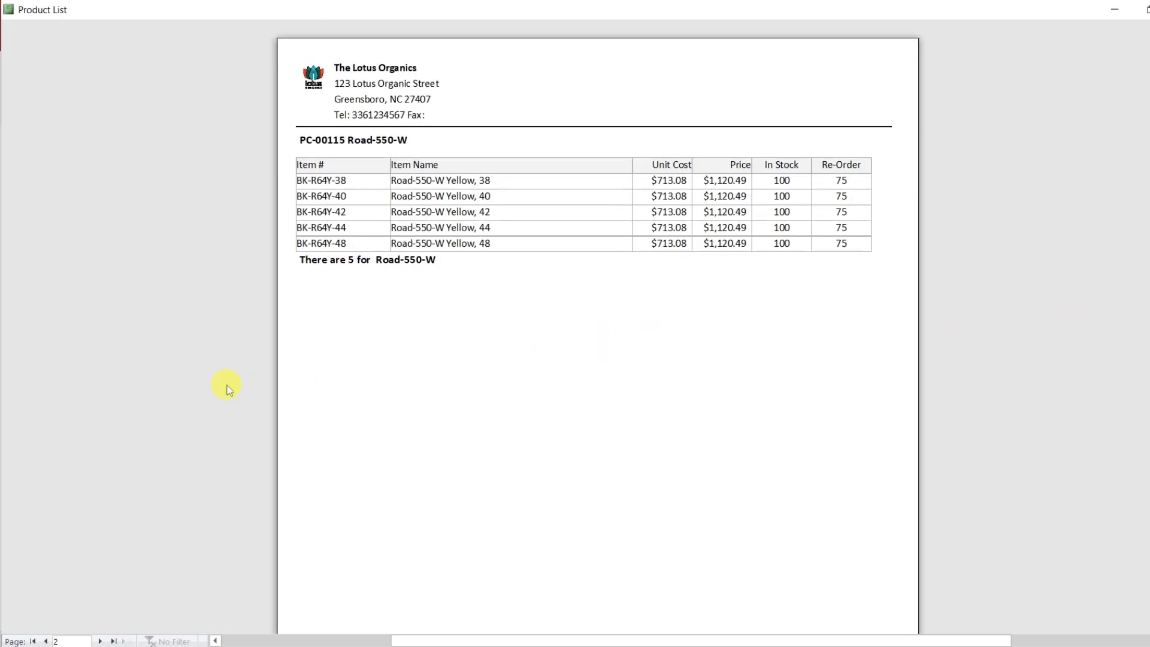
click(100, 641)
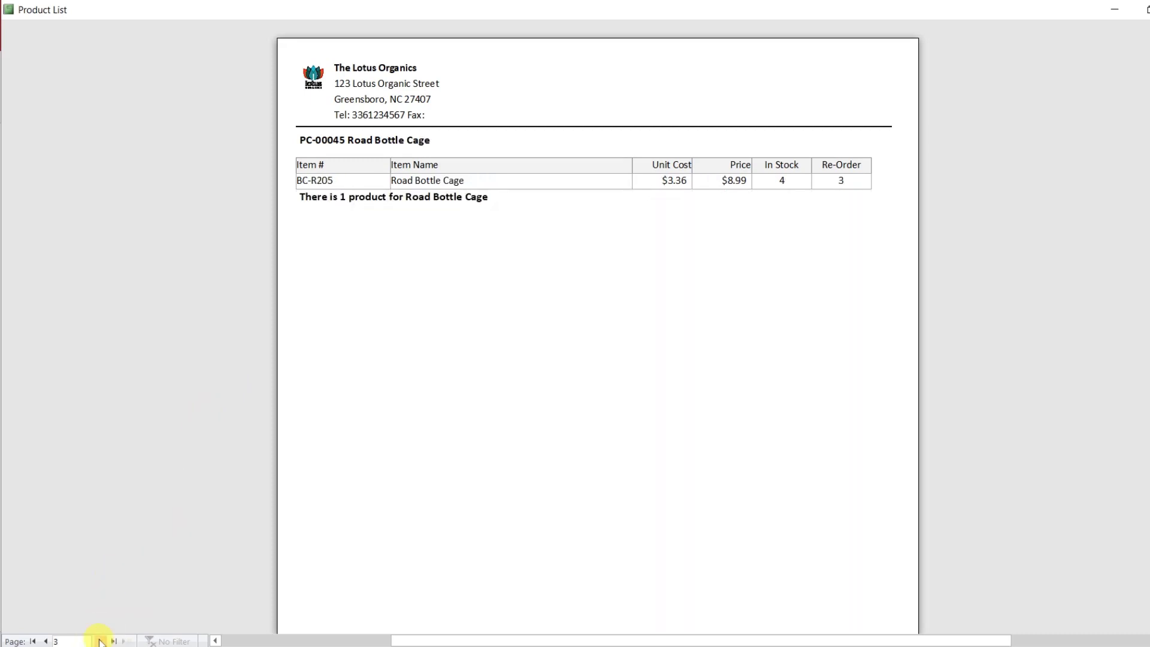
click(100, 641)
click(100, 641)
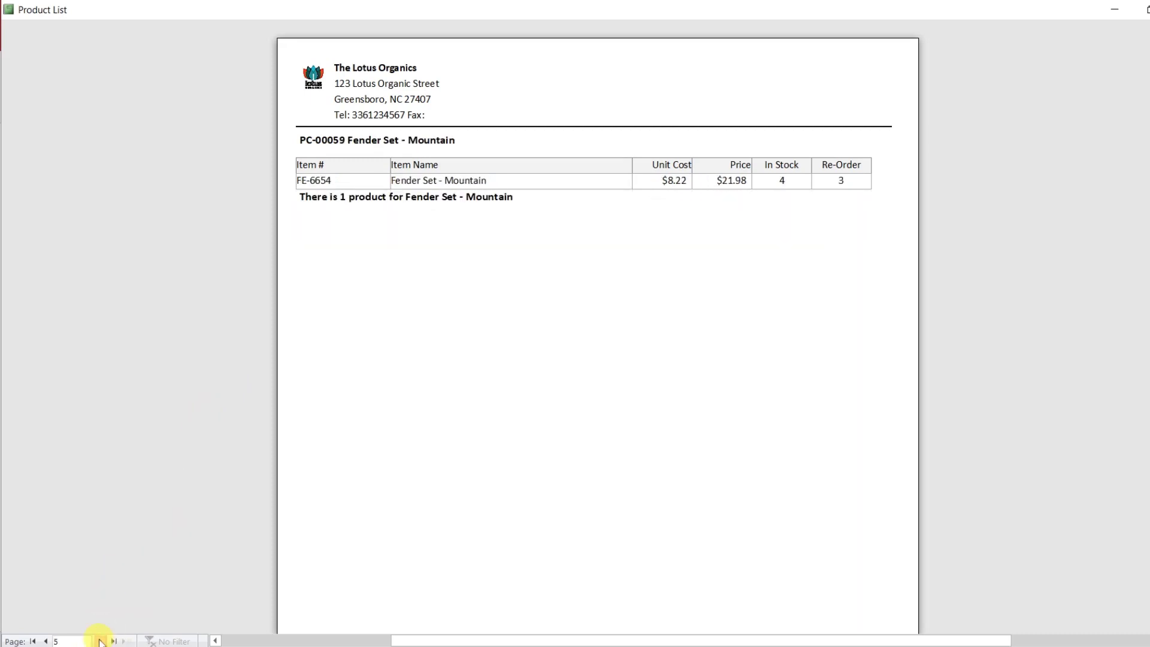
click(100, 641)
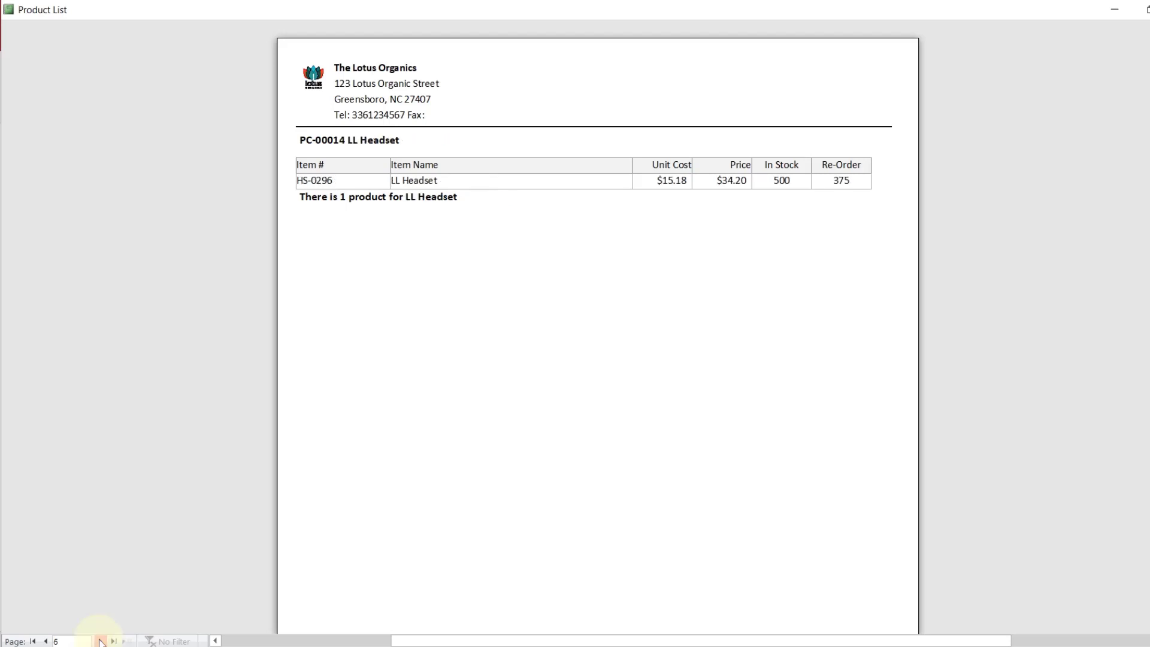
click(100, 641)
click(100, 641)
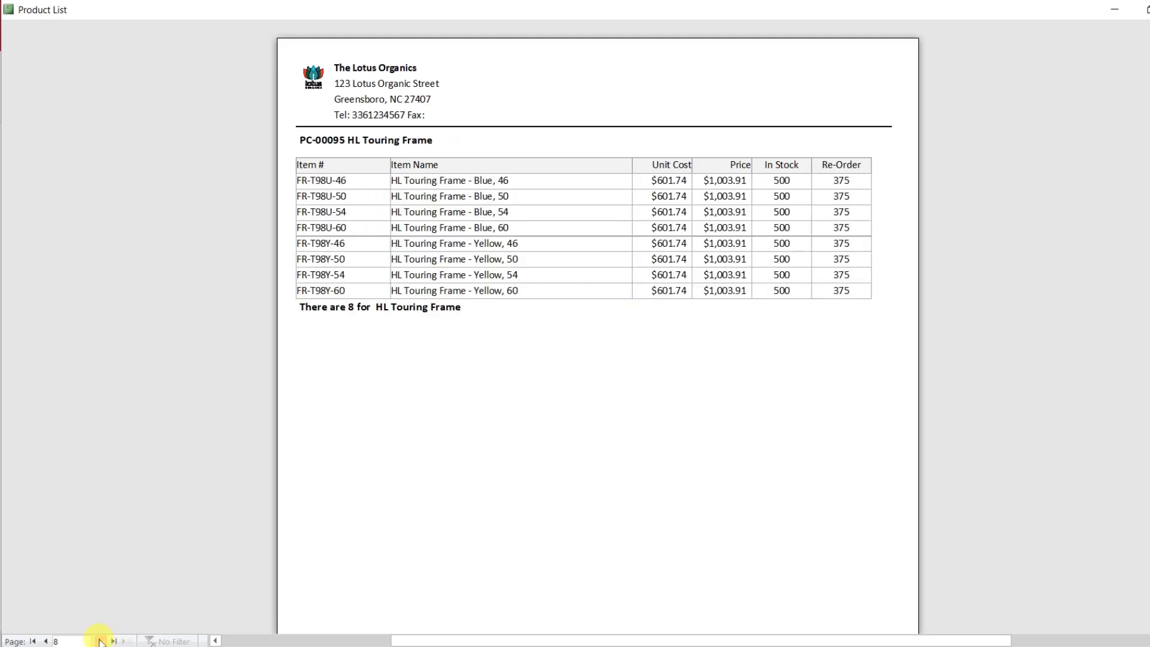
click(100, 641)
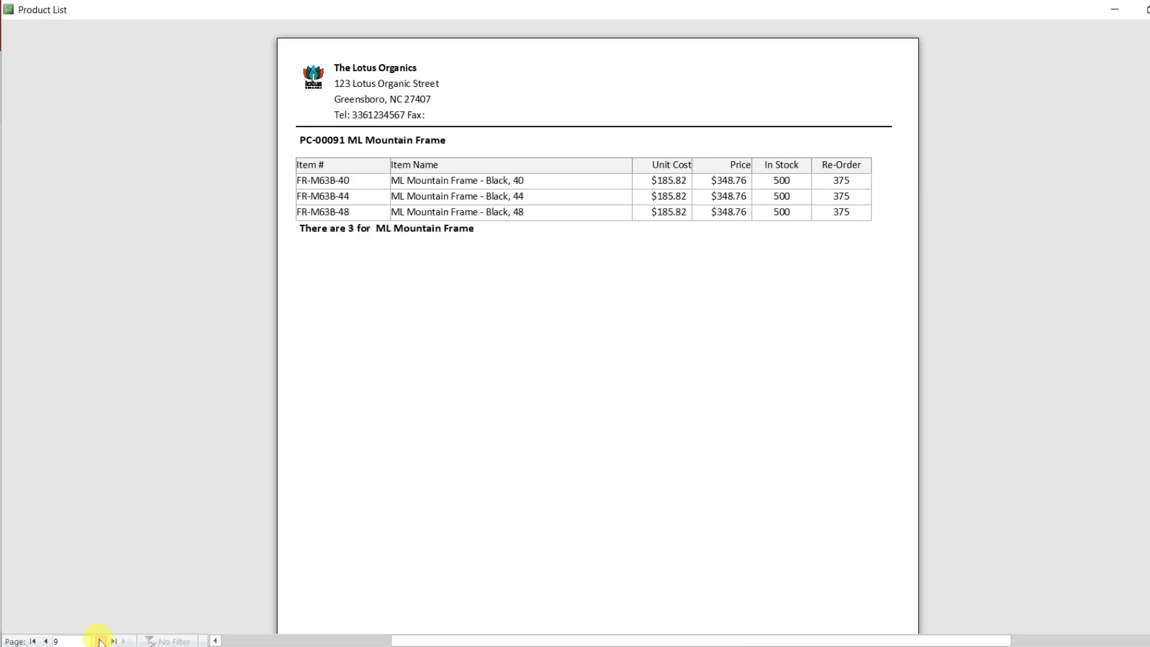
click(100, 641)
click(100, 641)
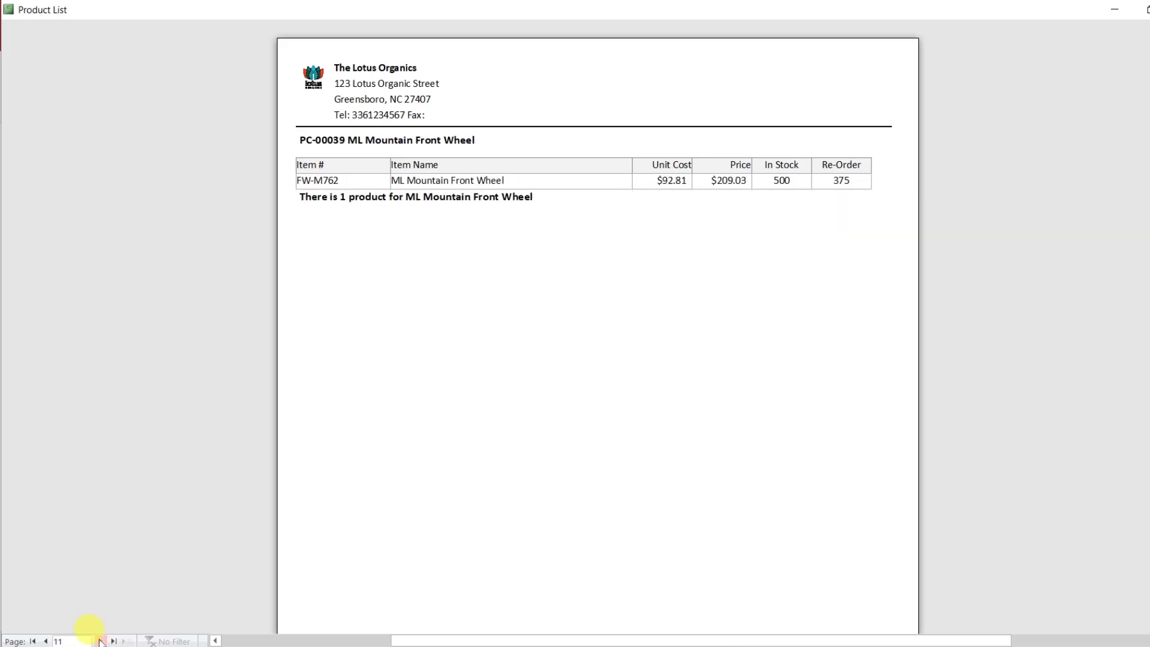
click(100, 641)
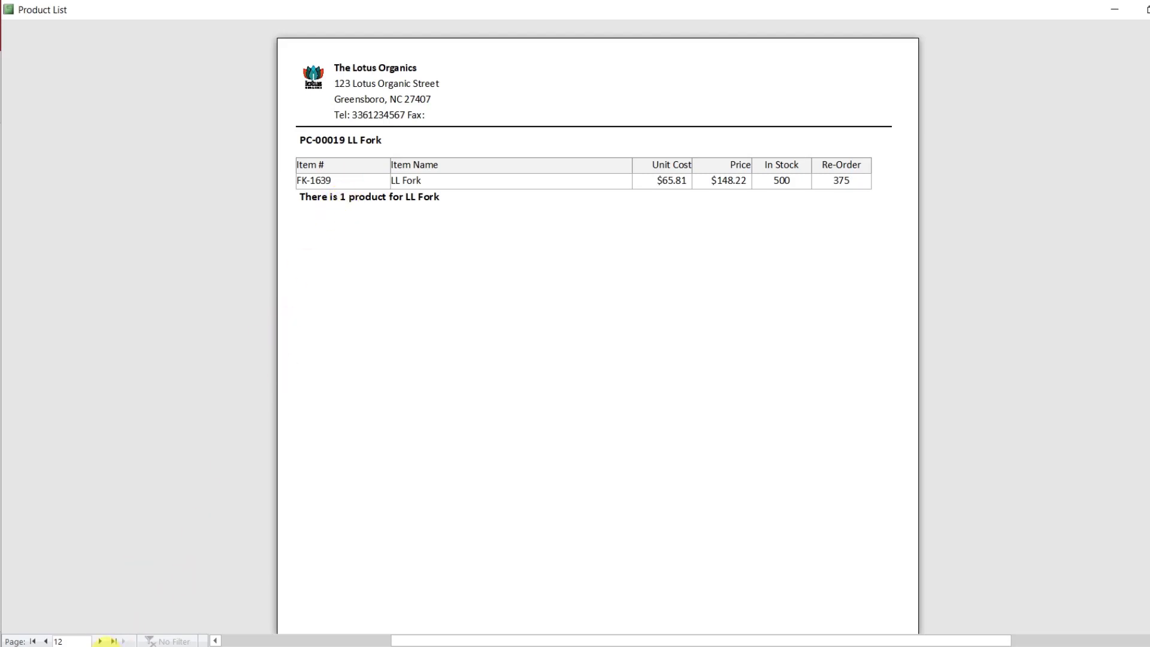
click(100, 641)
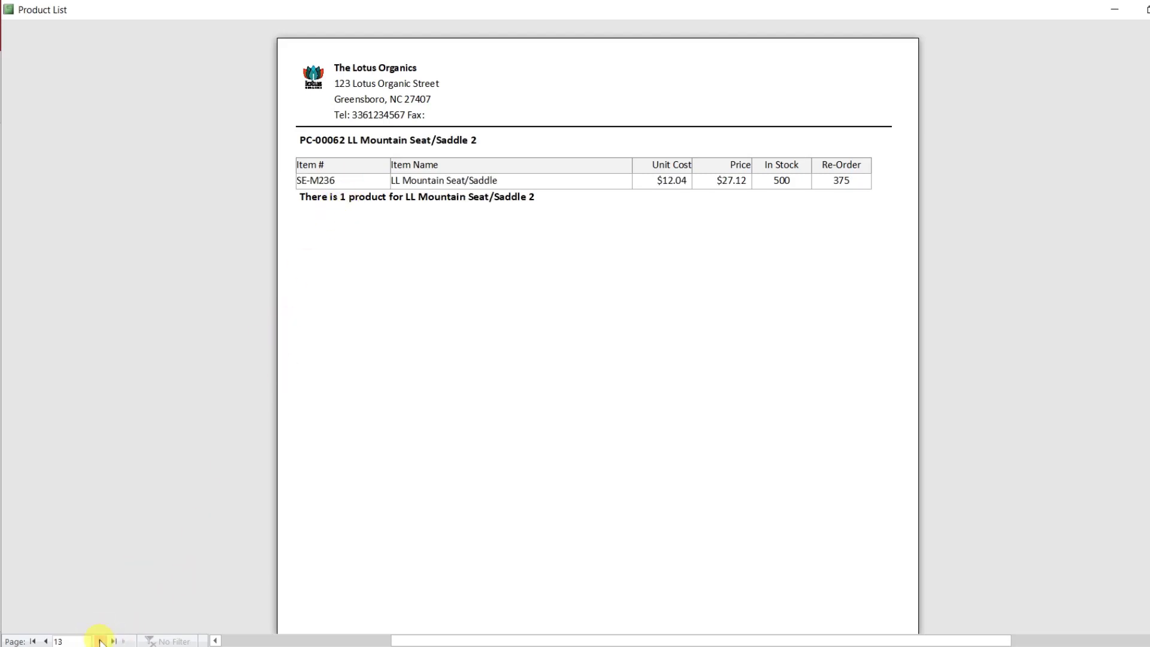
click(100, 641)
click(100, 641)
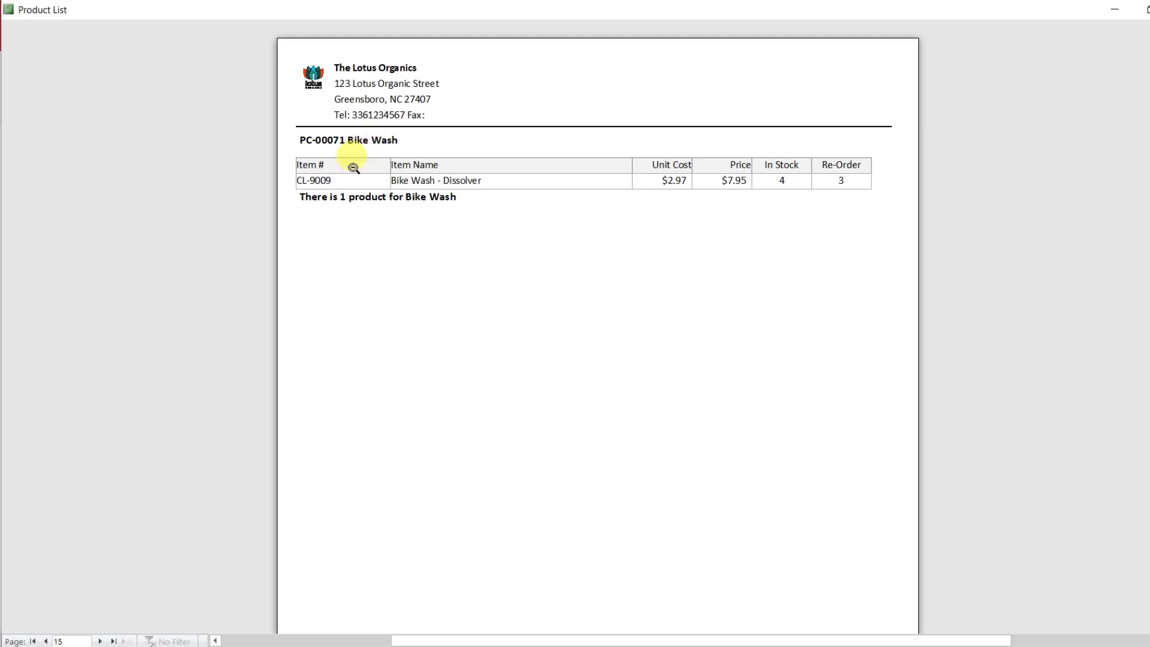
click(100, 641)
click(101, 641)
click(101, 641)
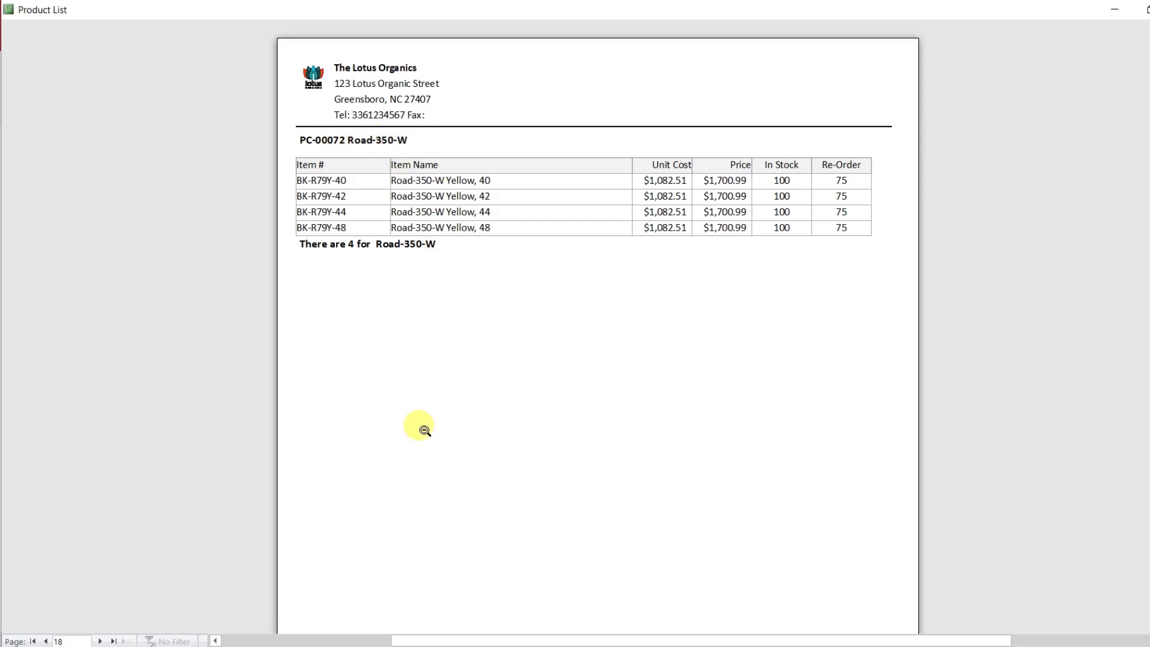
click(101, 642)
click(100, 642)
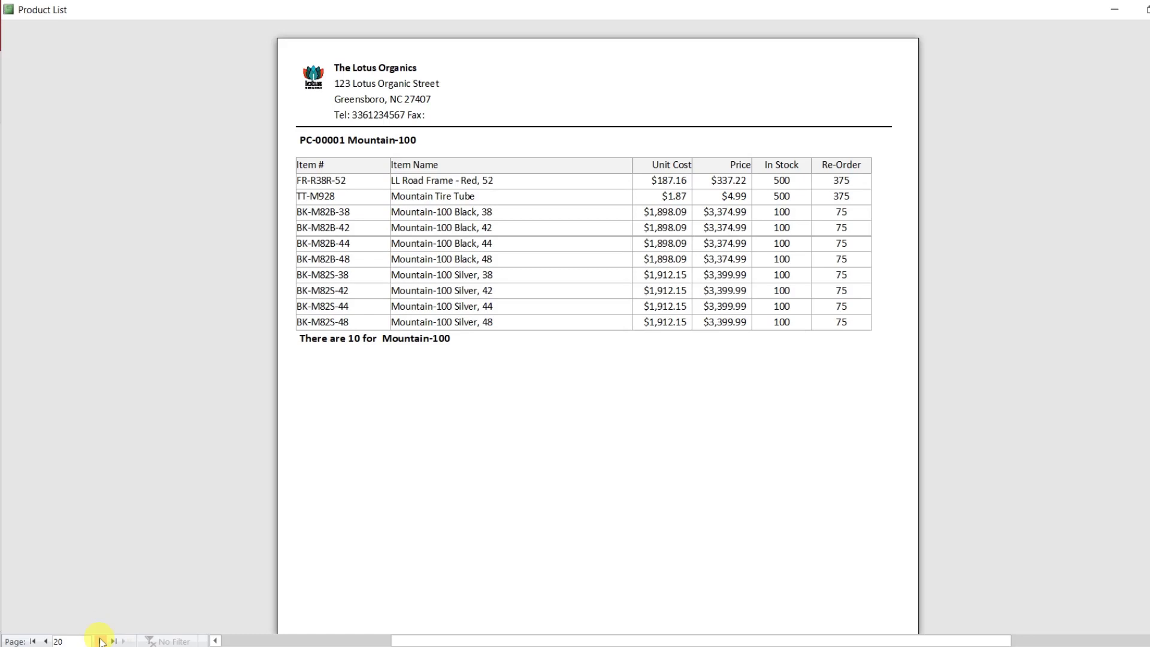
click(100, 641)
click(100, 642)
click(101, 642)
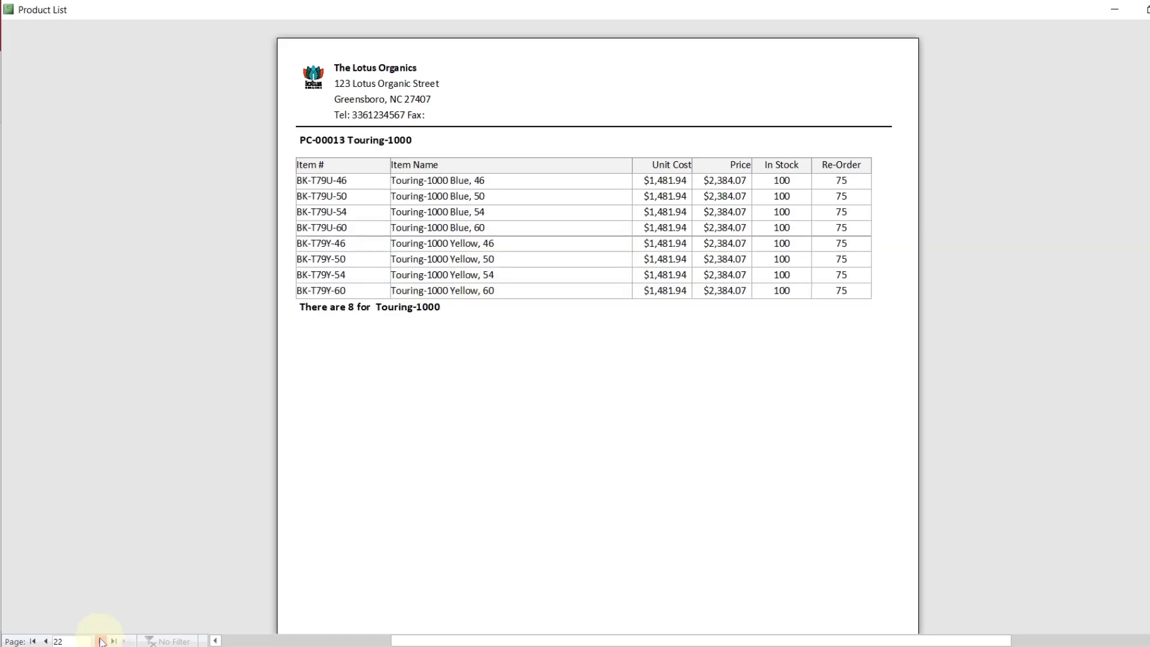
click(101, 641)
click(100, 641)
click(101, 642)
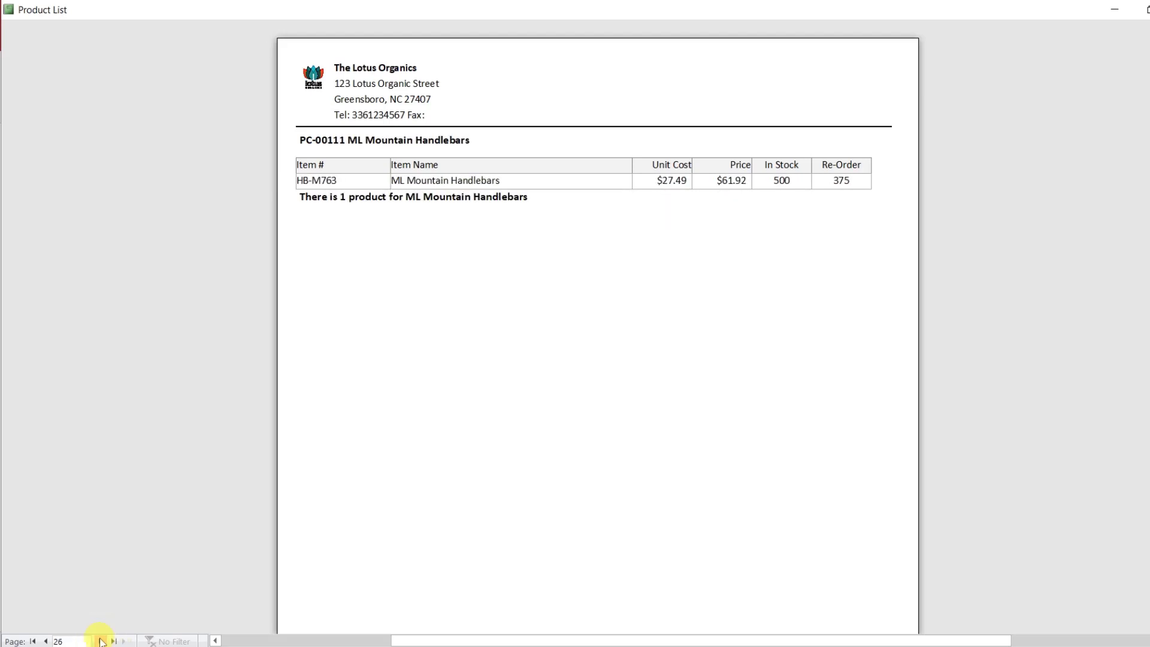
click(101, 642)
click(101, 641)
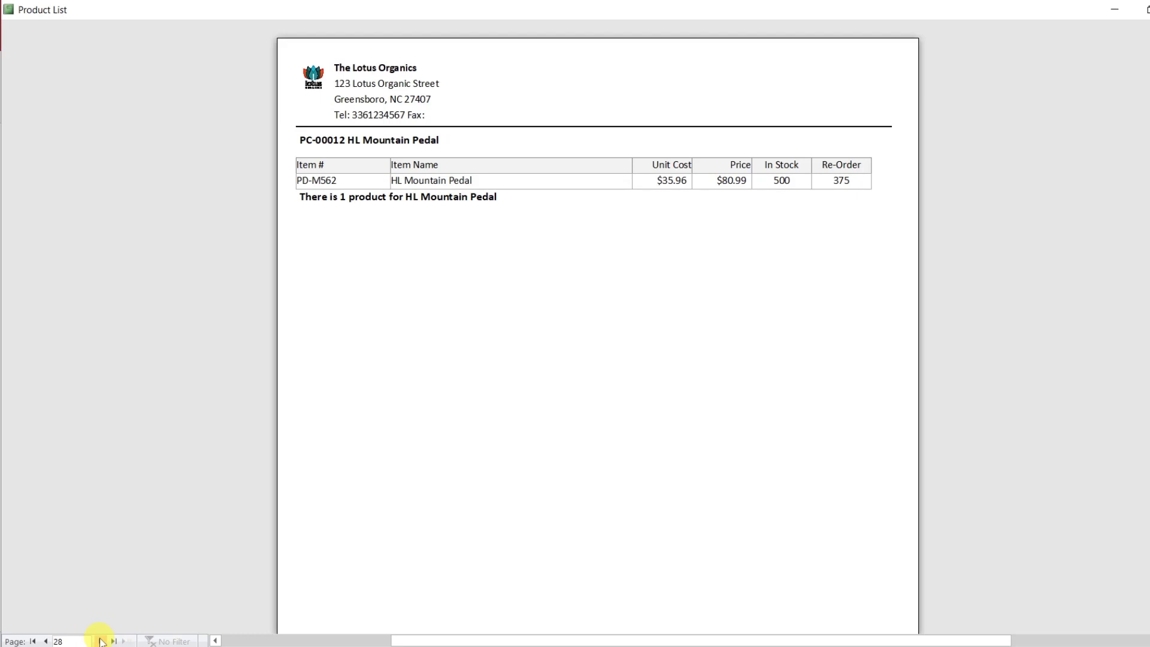
click(101, 641)
click(101, 642)
click(101, 641)
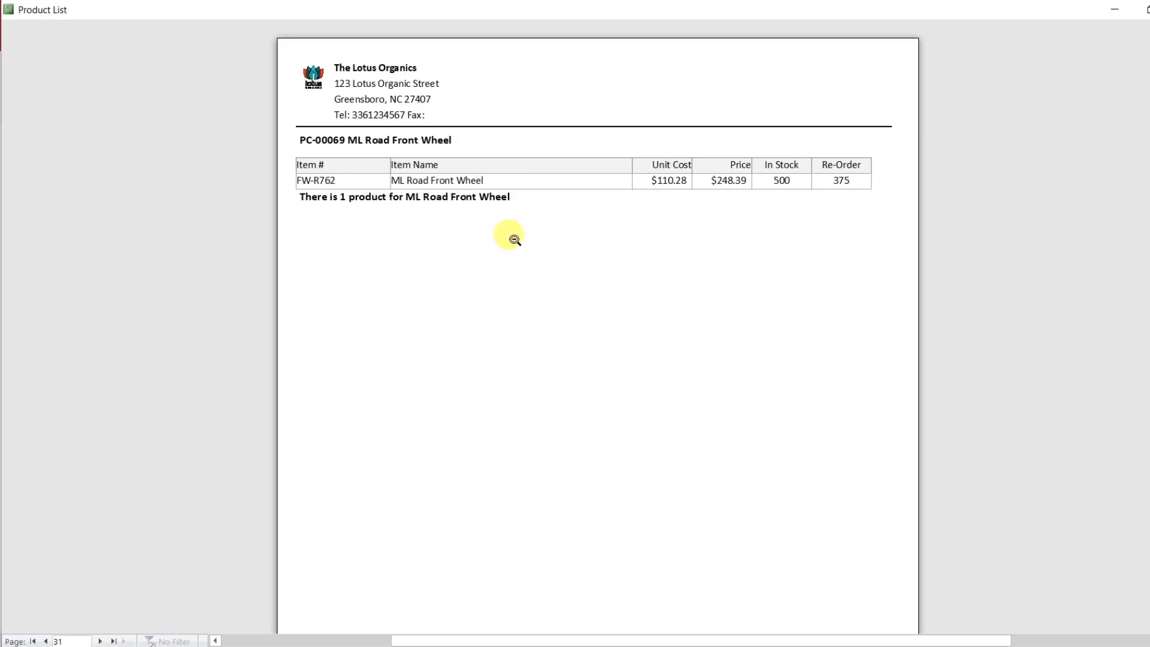
Return the report to Design view and set the CategoryId Footer section's Force New Page property to None
right_click(691, 13)
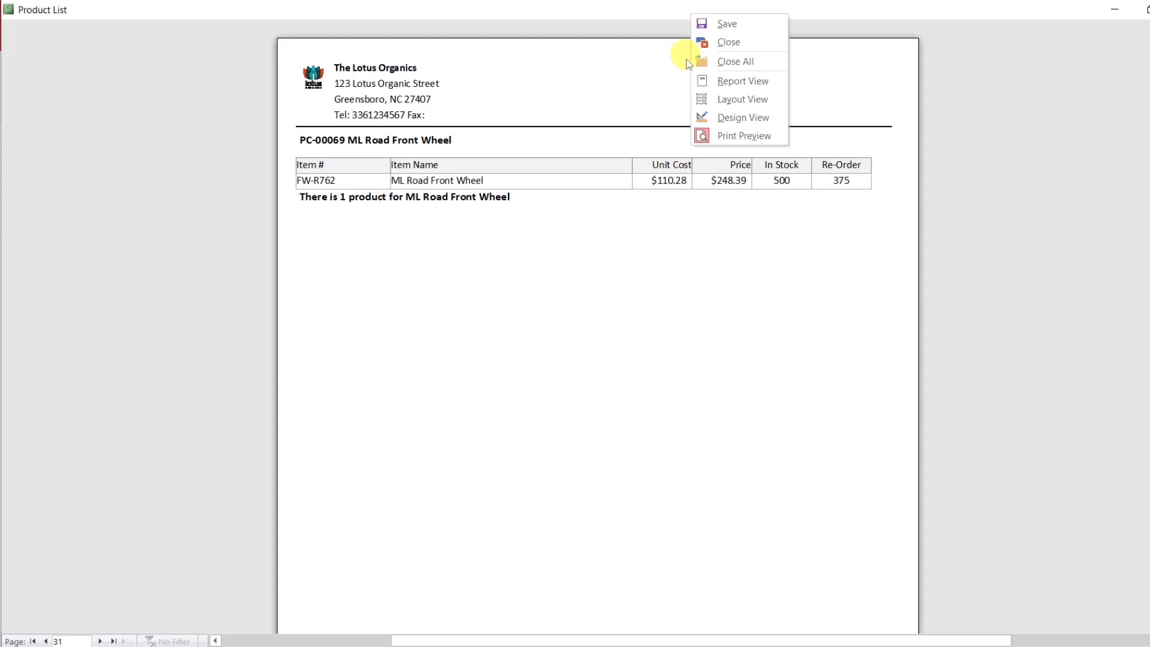
click(725, 117)
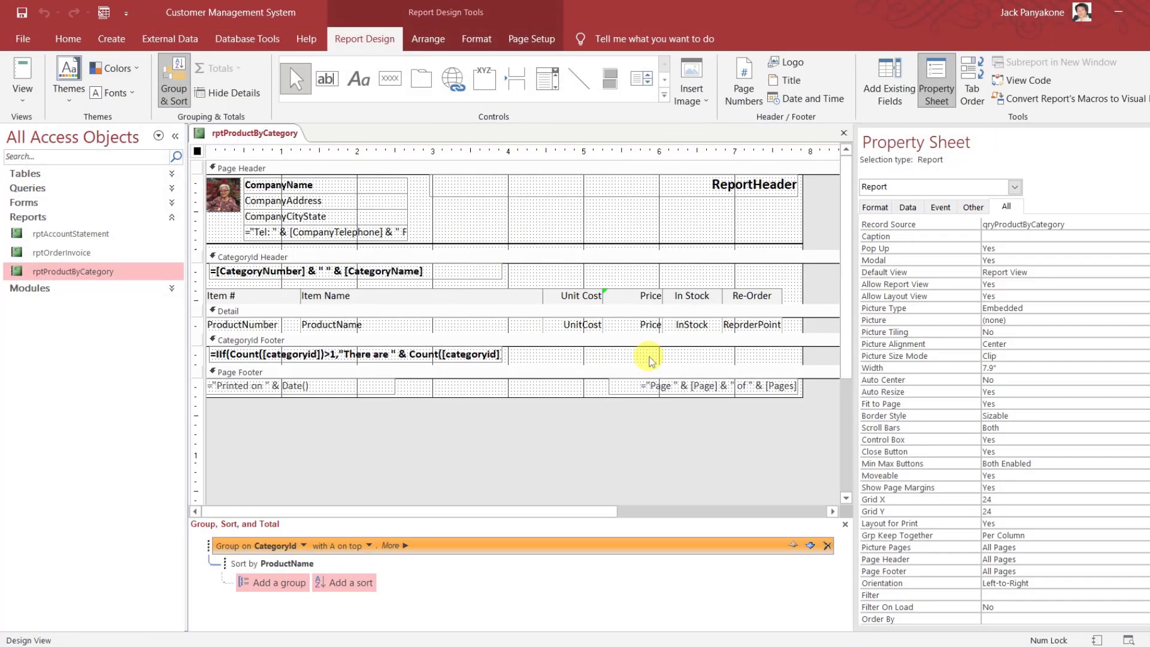
click(753, 458)
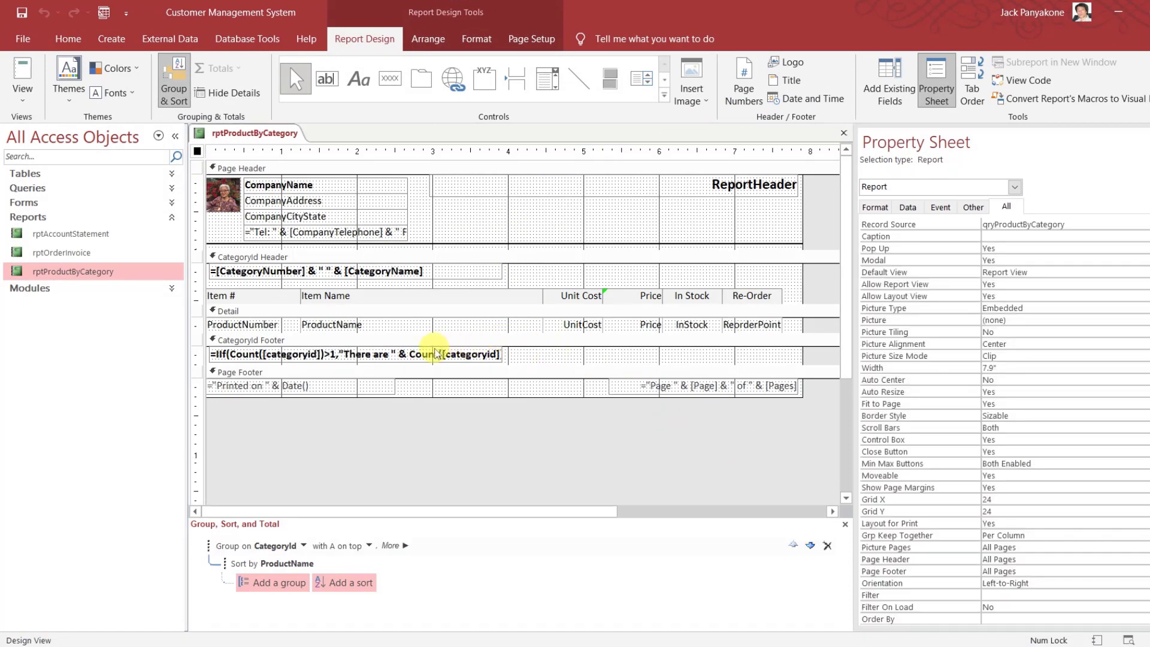
click(431, 338)
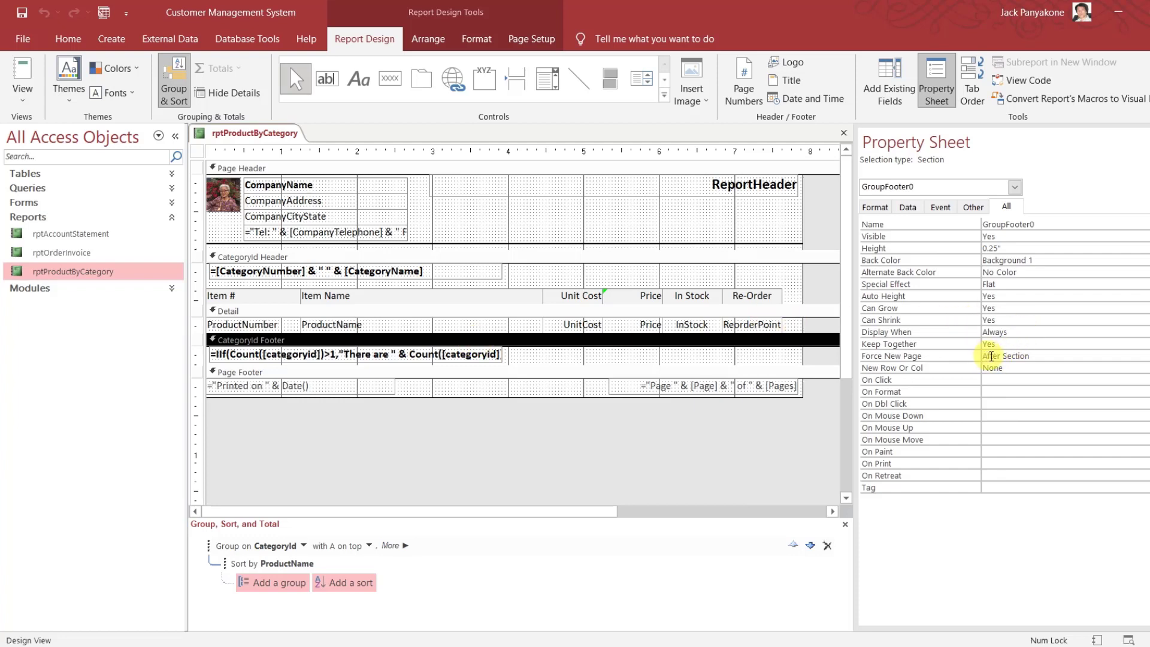
click(1042, 355)
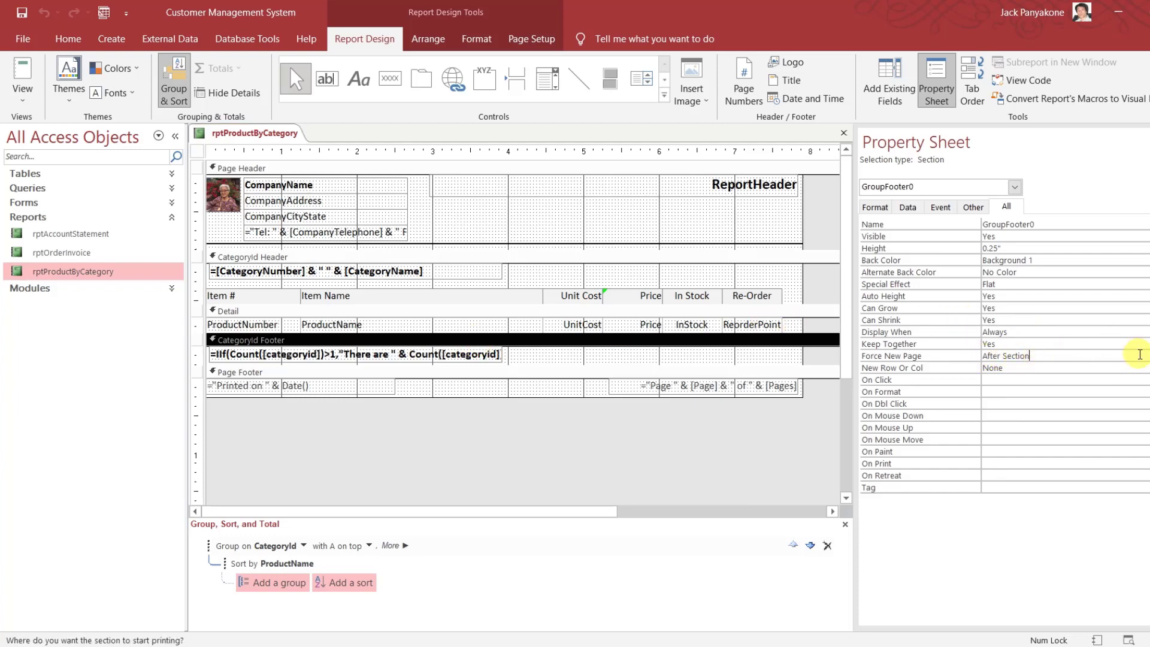
click(1149, 355)
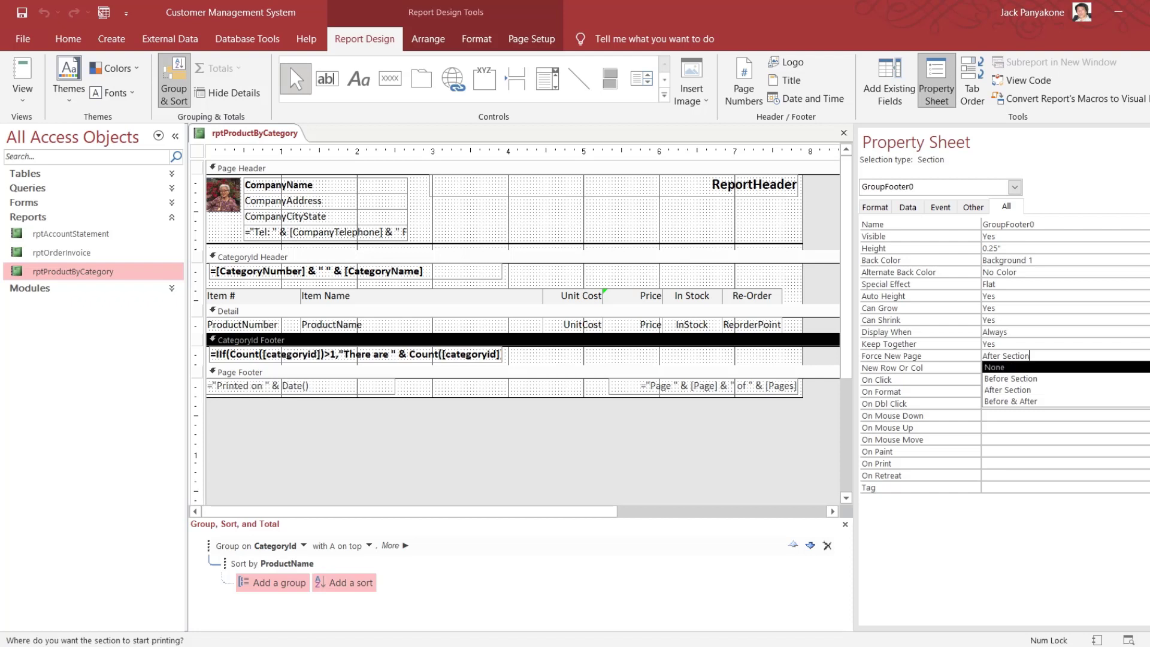
click(1148, 367)
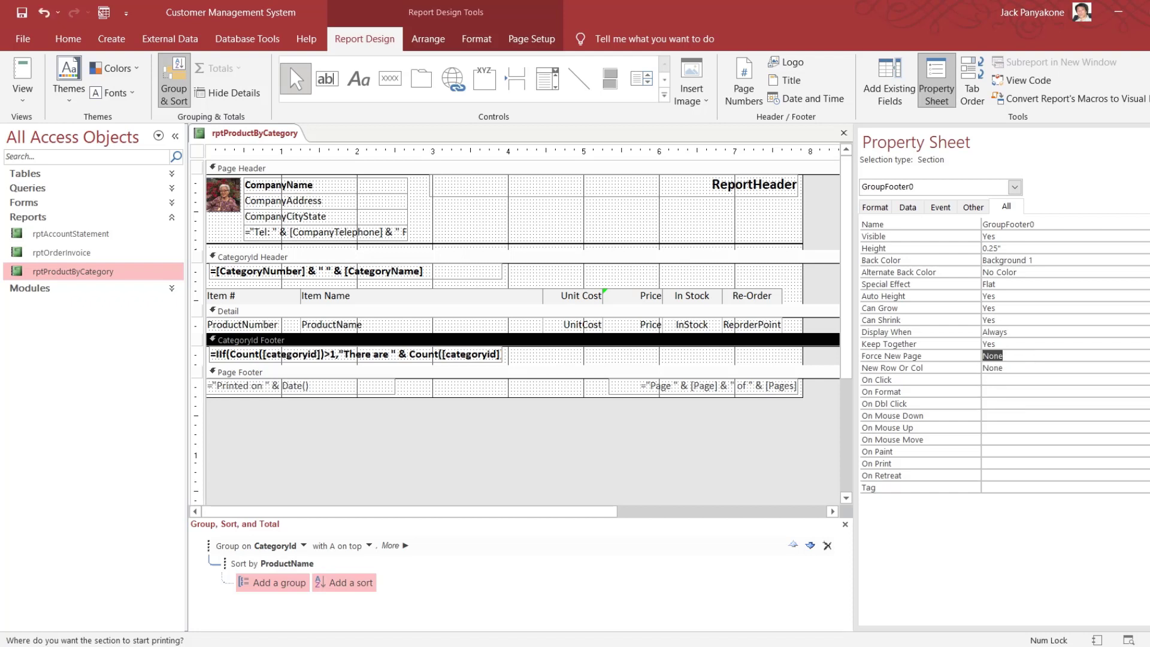
click(749, 440)
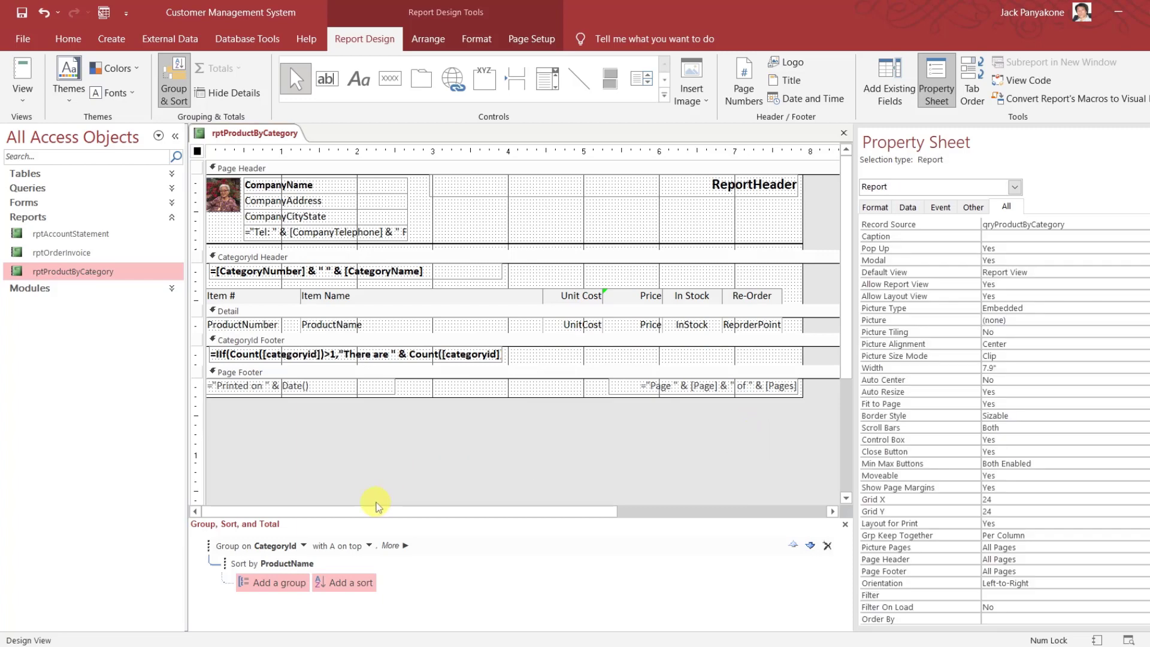
Open the report in a maximized print preview and examine how the category groups are laid out on the first page
right_click(272, 133)
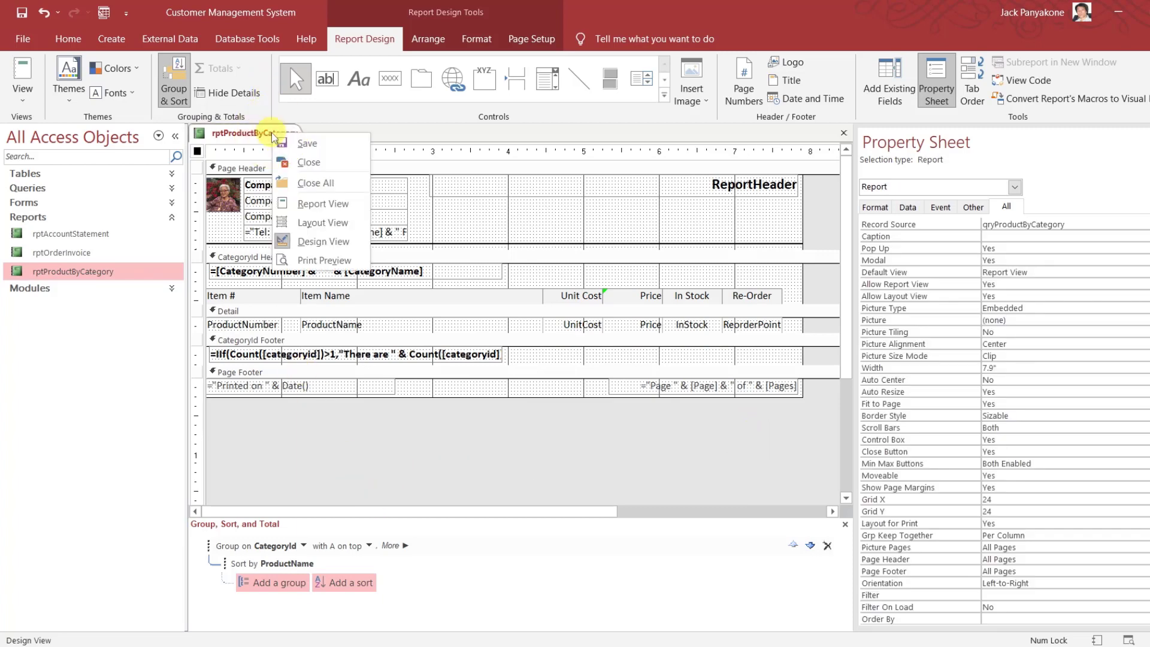
click(317, 260)
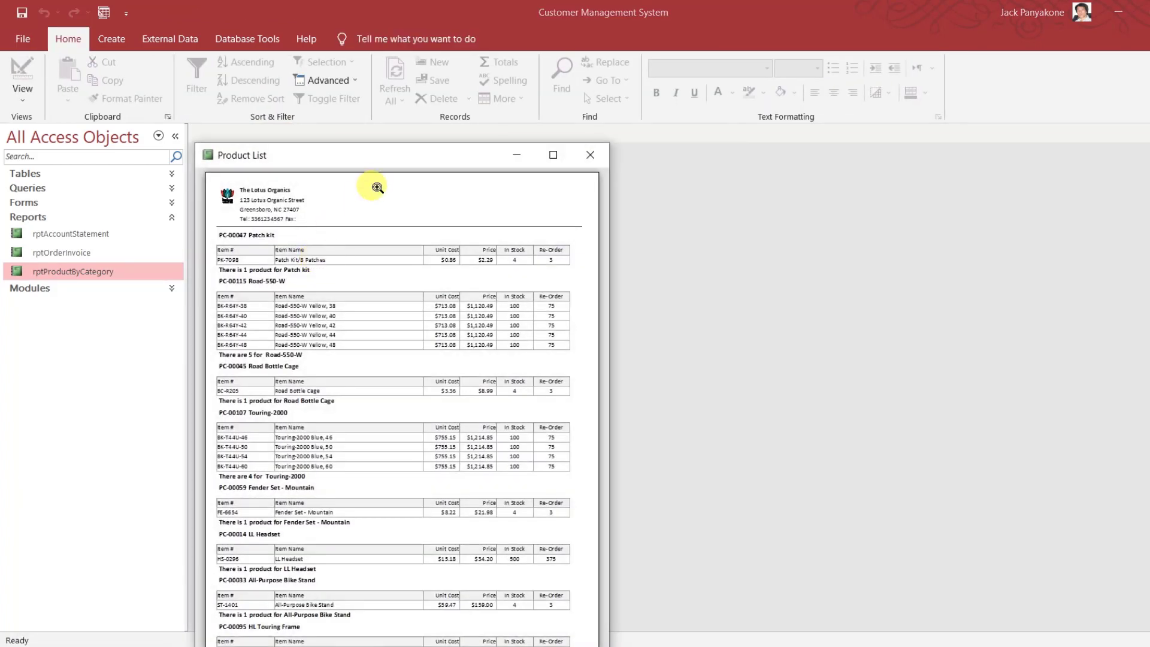
drag(386, 157, 530, 61)
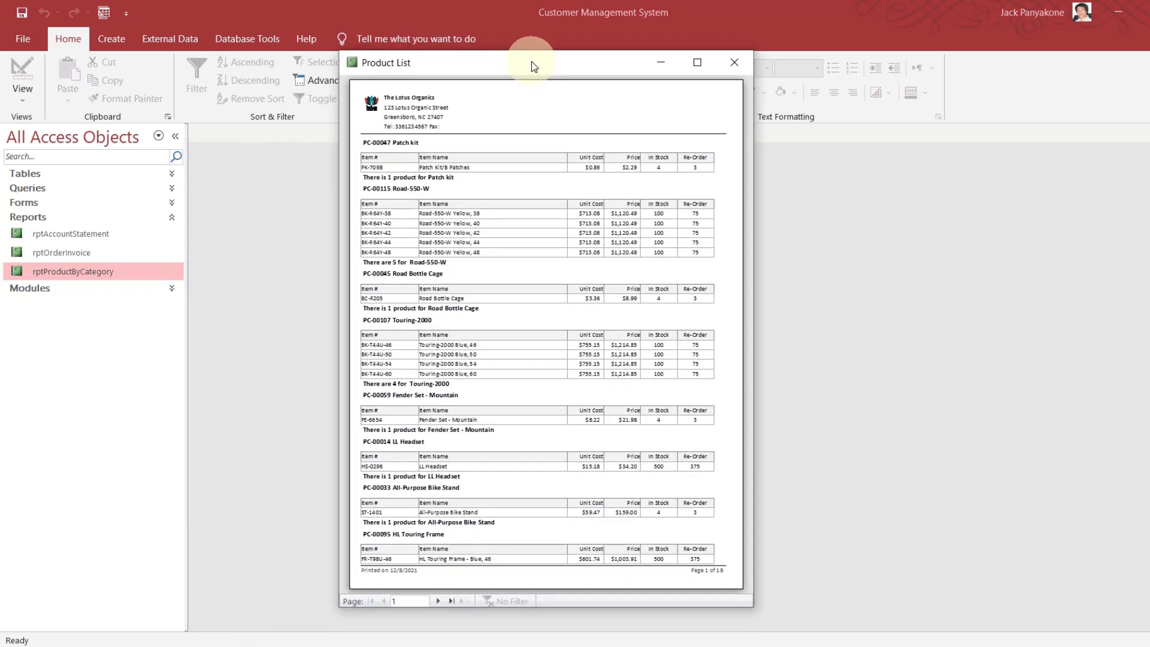
click(699, 64)
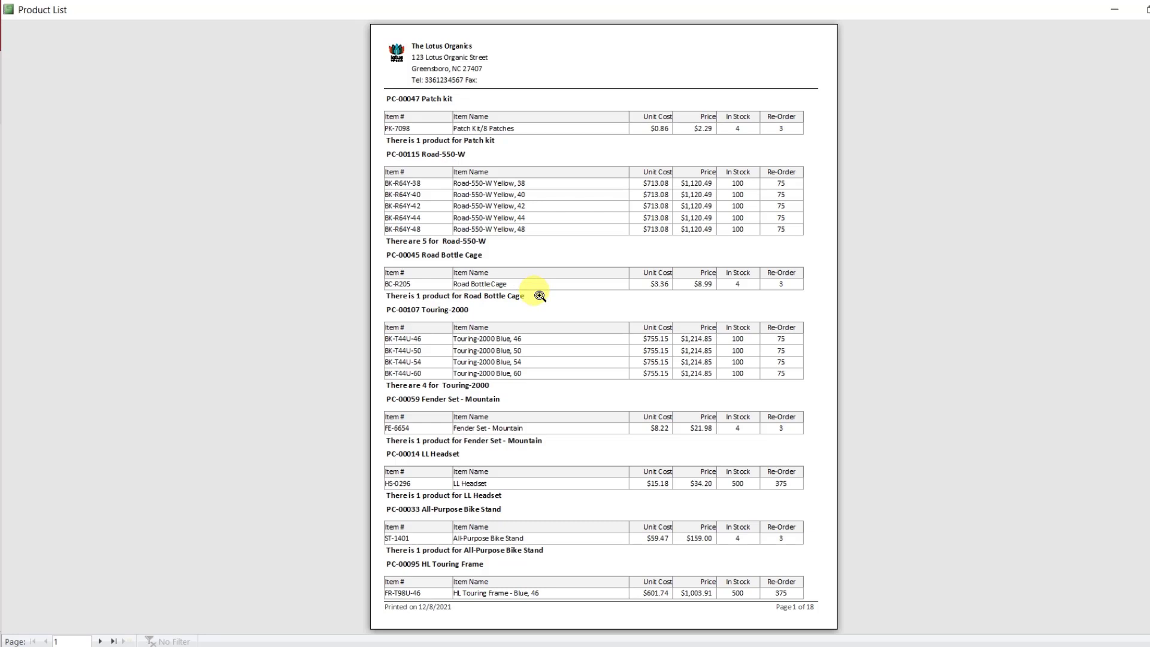
Page through the preview up to page 10, checking the category groups and their product-count footers, and return to Design view
click(99, 641)
click(100, 641)
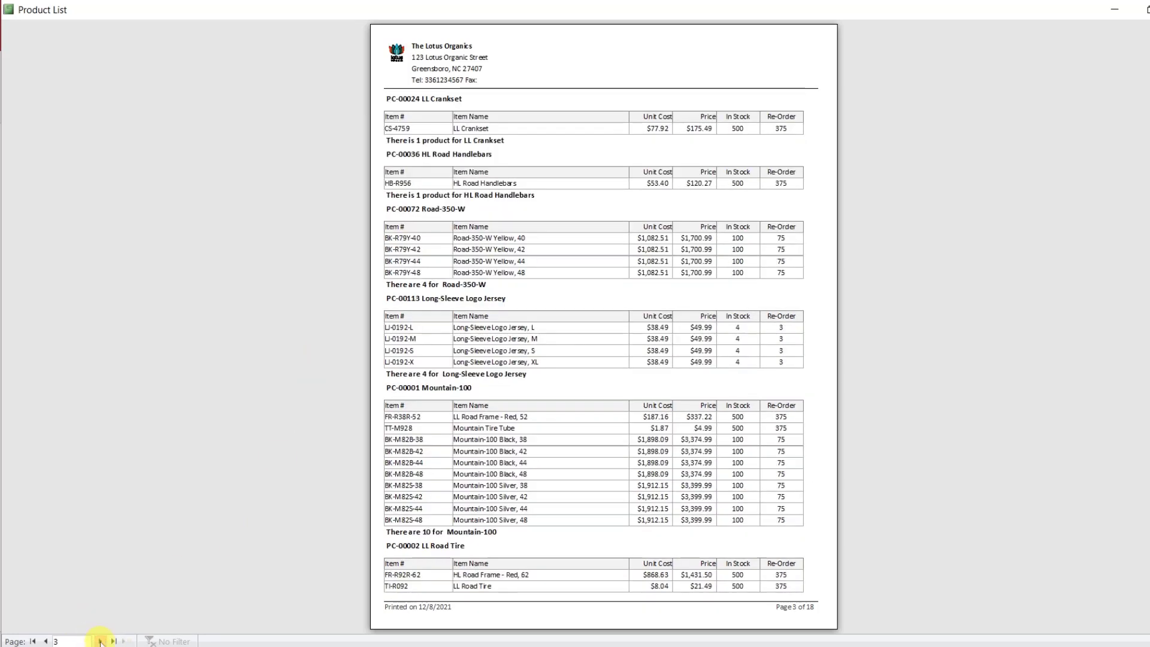
click(99, 641)
click(100, 641)
click(100, 640)
click(99, 641)
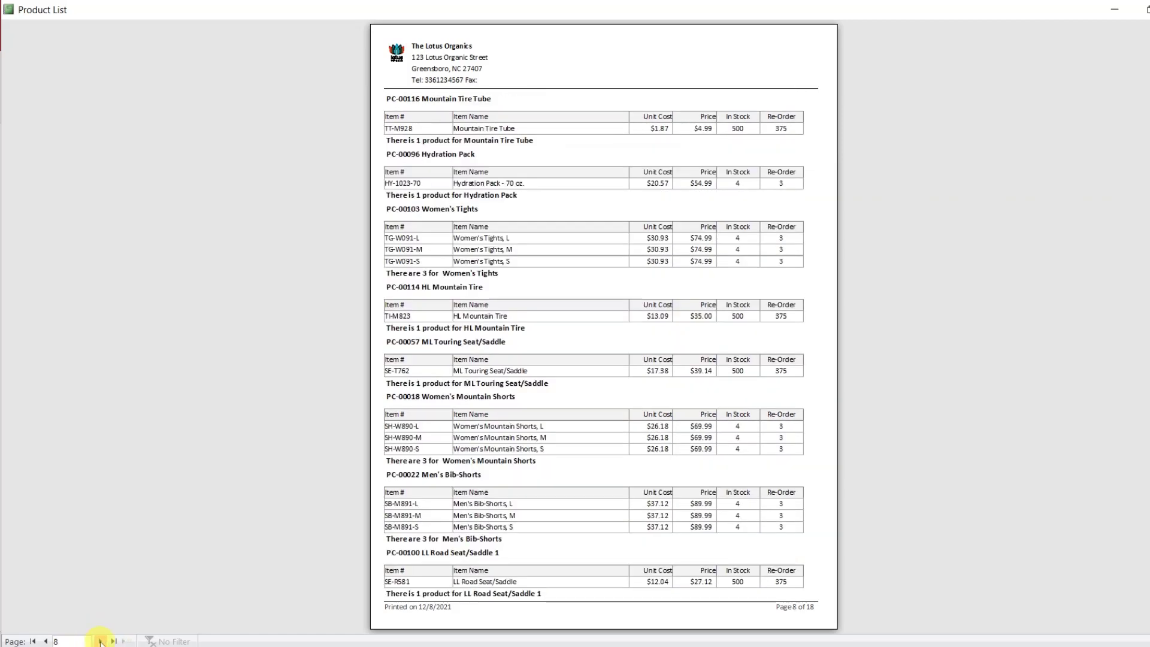
click(99, 641)
click(99, 641)
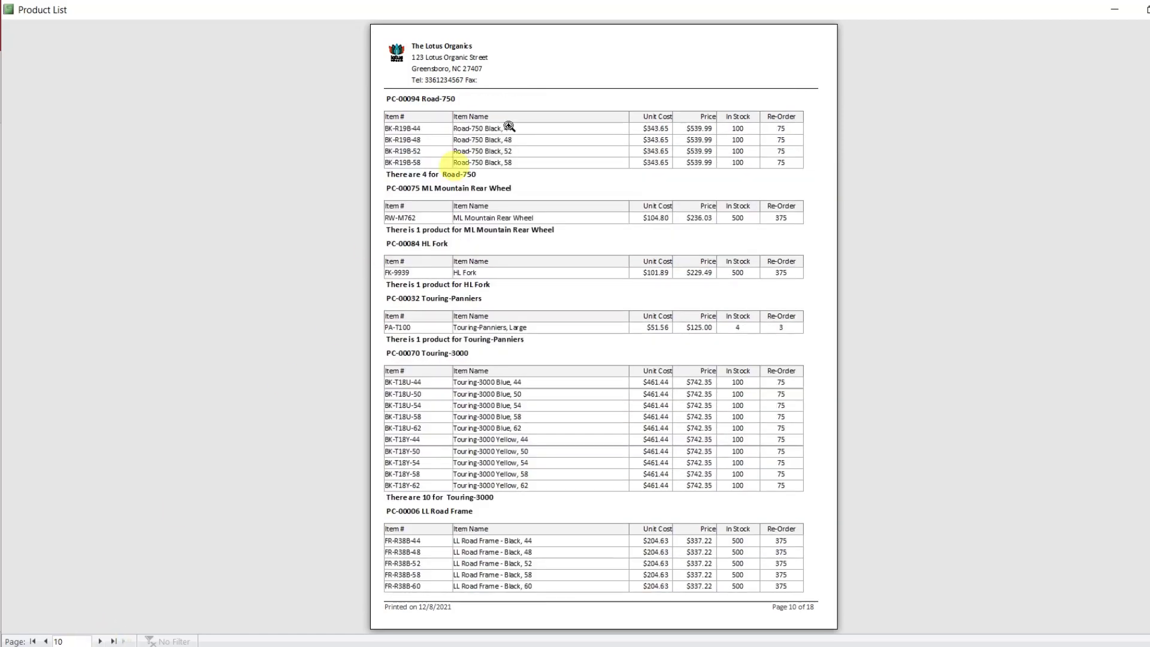
right_click(927, 12)
click(970, 118)
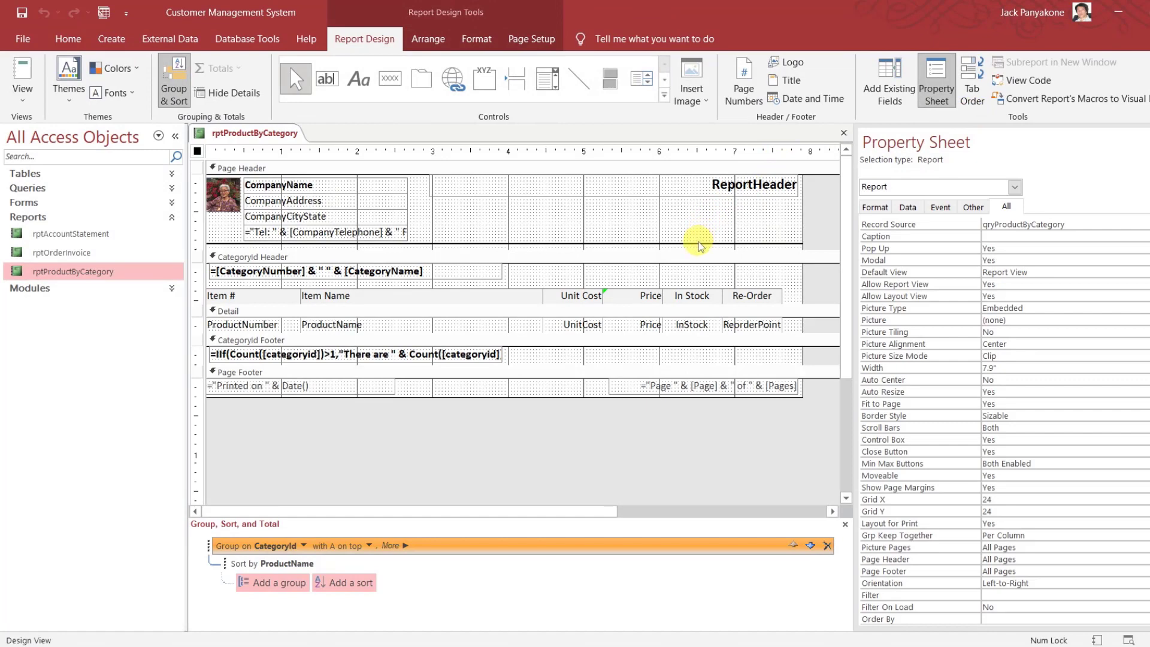
Enlarge the CategoryId Footer section and paste a copy of the Page Header's horizontal line into it
click(698, 243)
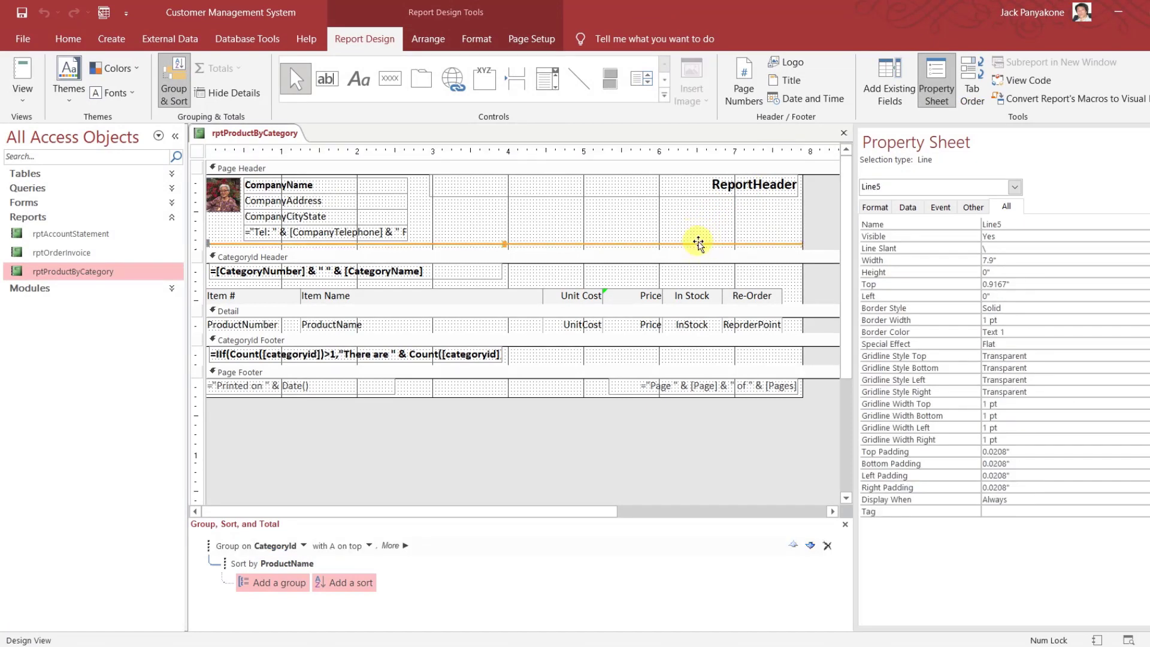
drag(562, 363, 551, 457)
click(533, 341)
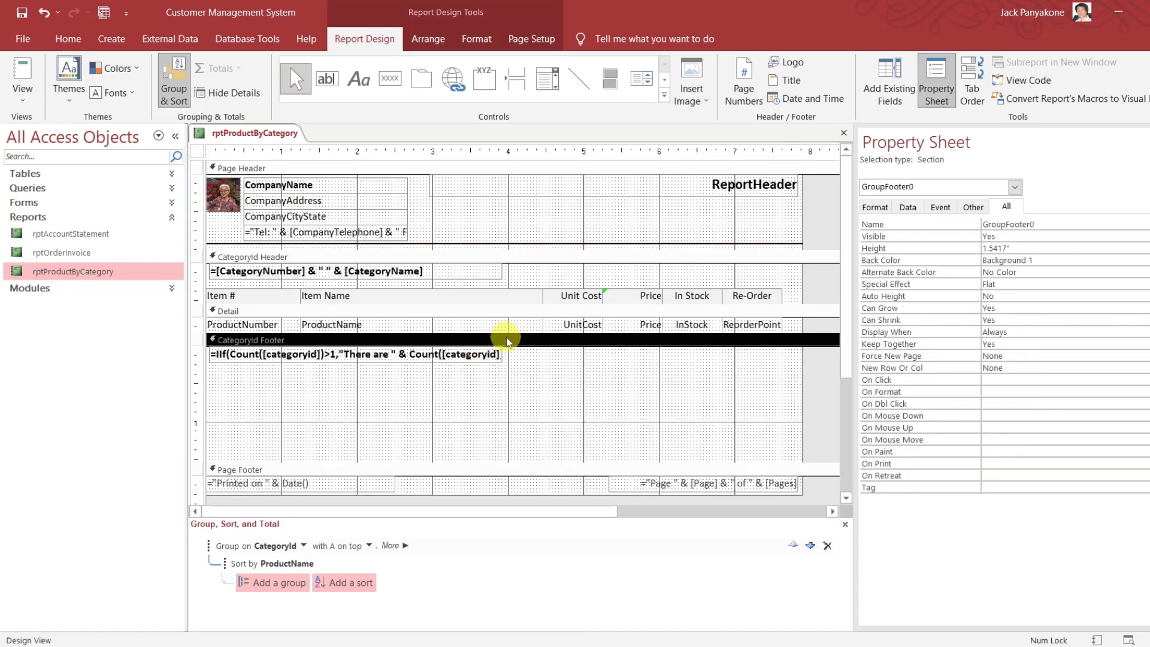
click(506, 345)
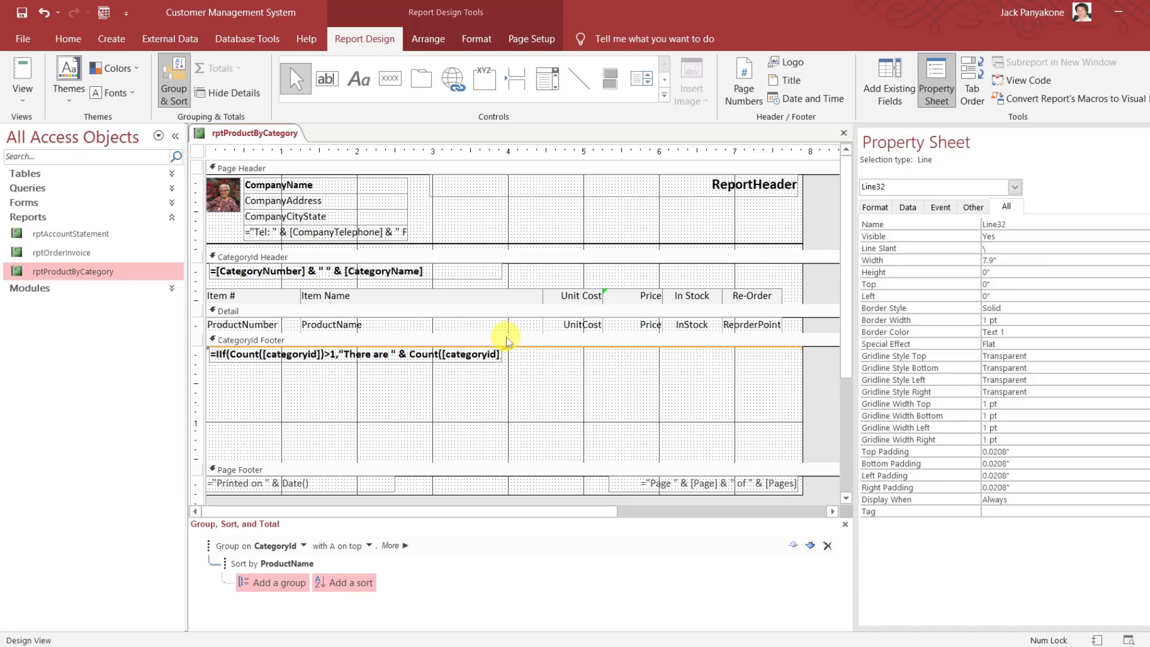
Move the pasted line below the product count text box to 0.2917" and shrink the CategoryId Footer up to it
key(Down)
key(Down)
key(Down)
key(Down)
key(Down)
key(Down)
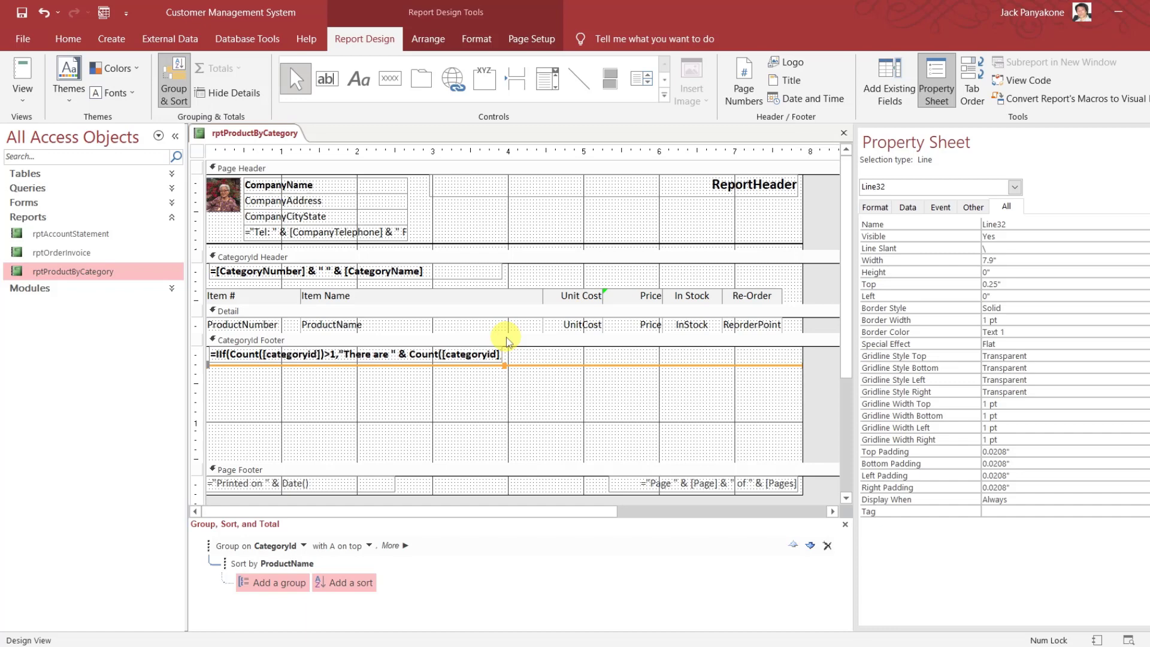
key(Down)
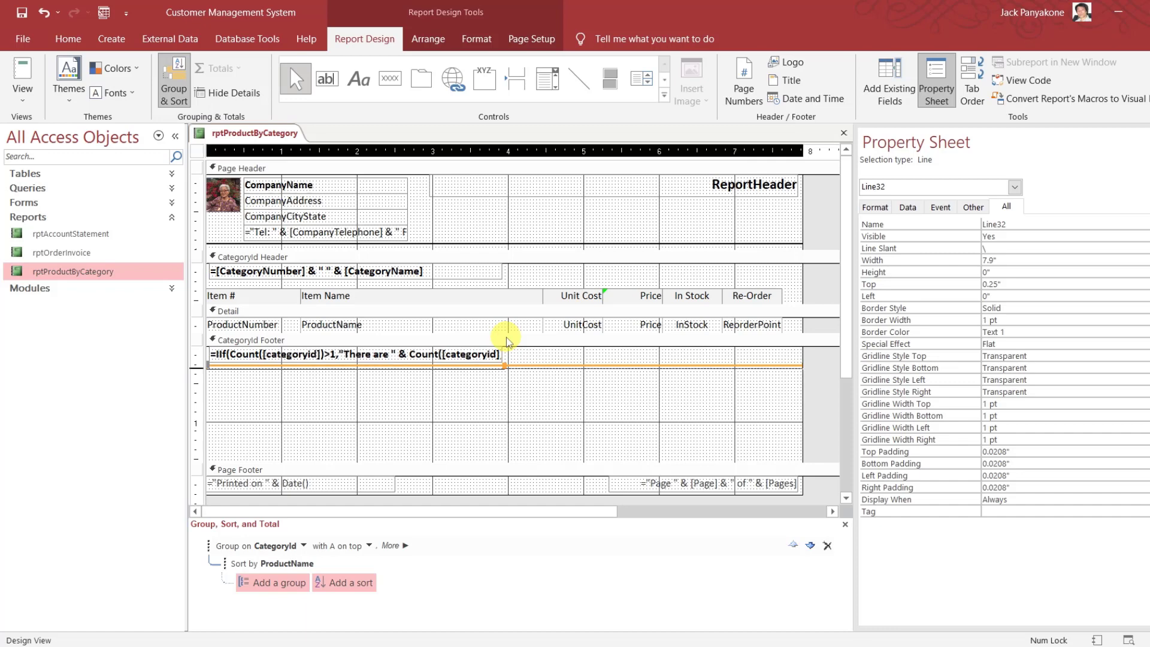
drag(513, 462, 503, 328)
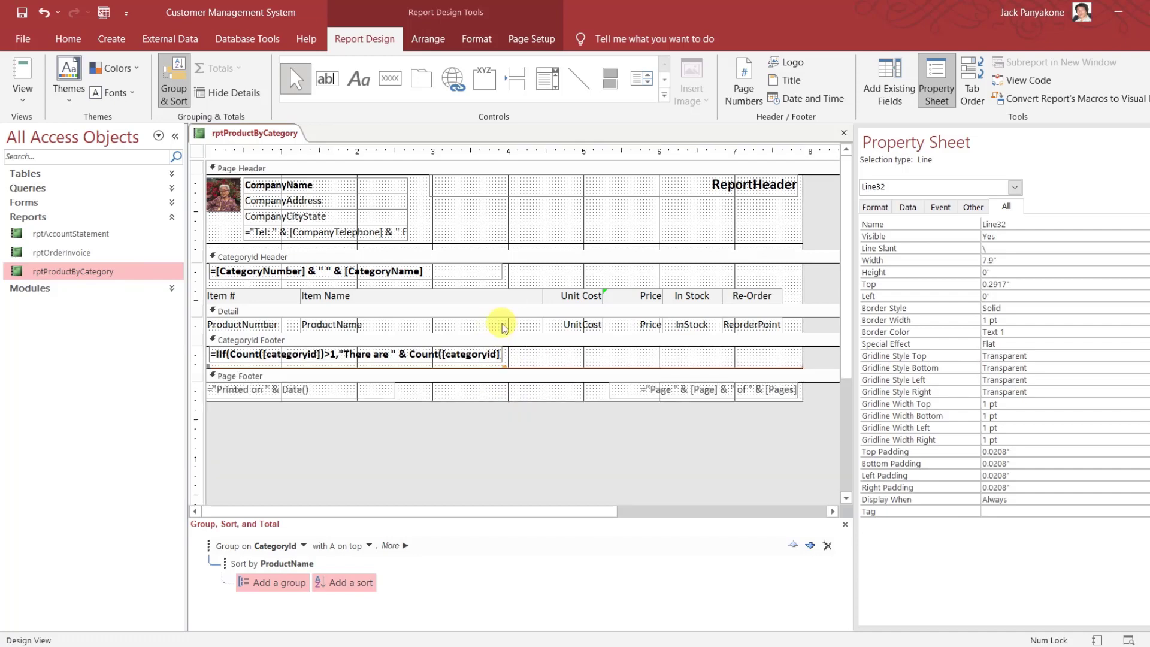
click(430, 443)
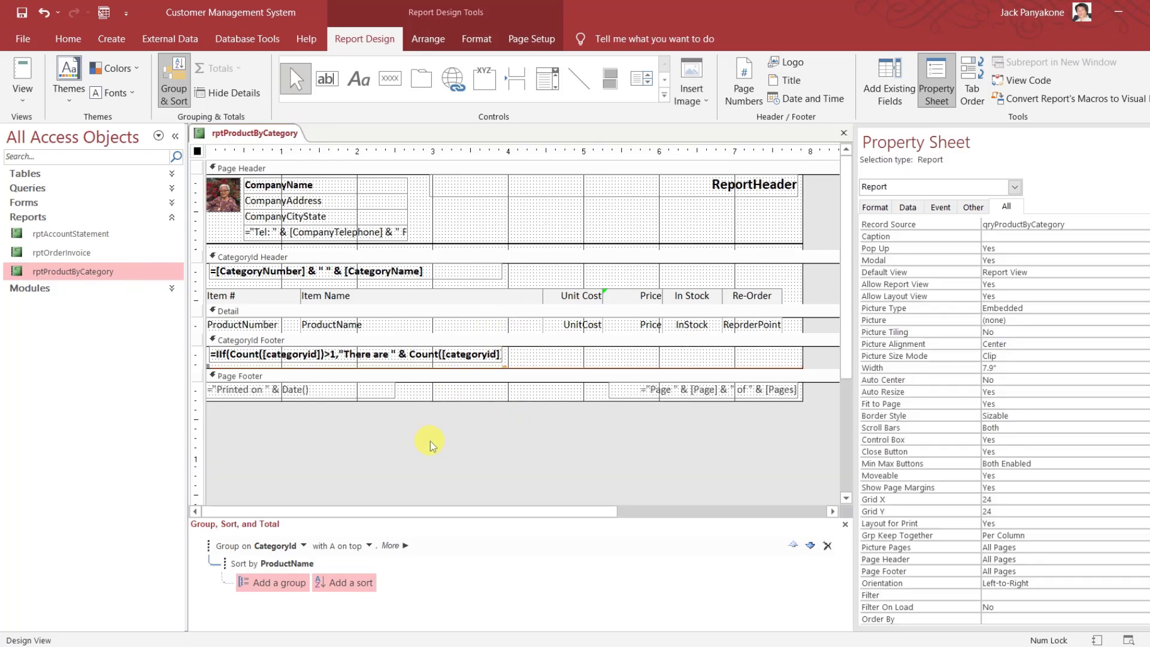
Preview the rptProductByCategory report at full size, page through to page 5, and close the report
right_click(269, 131)
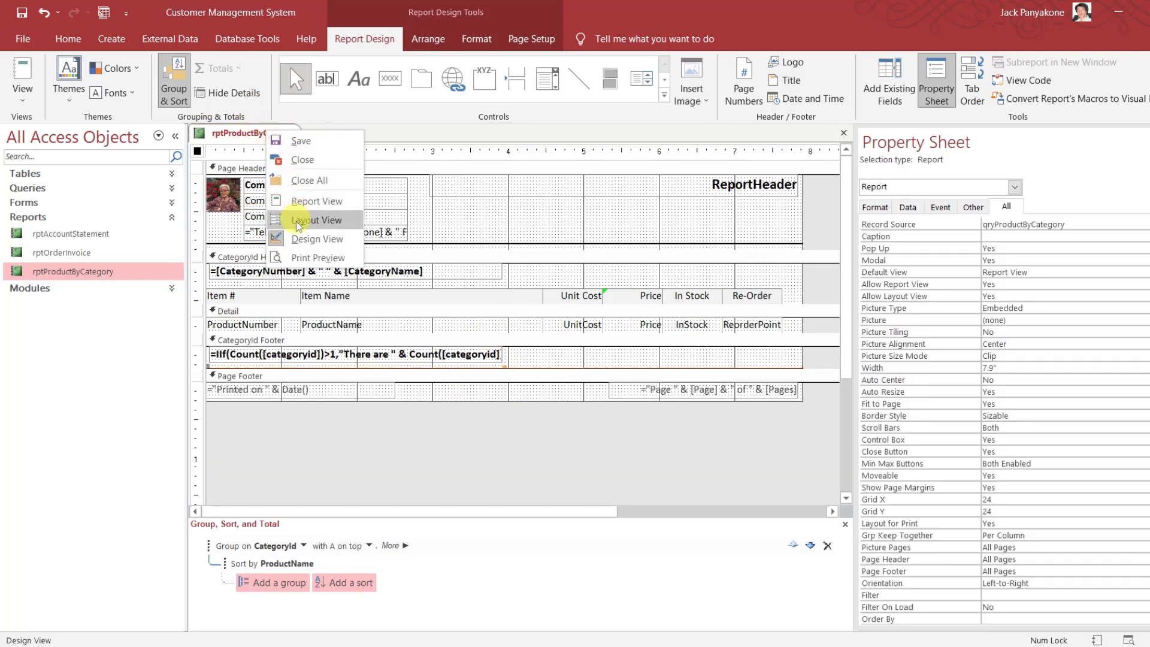
click(315, 258)
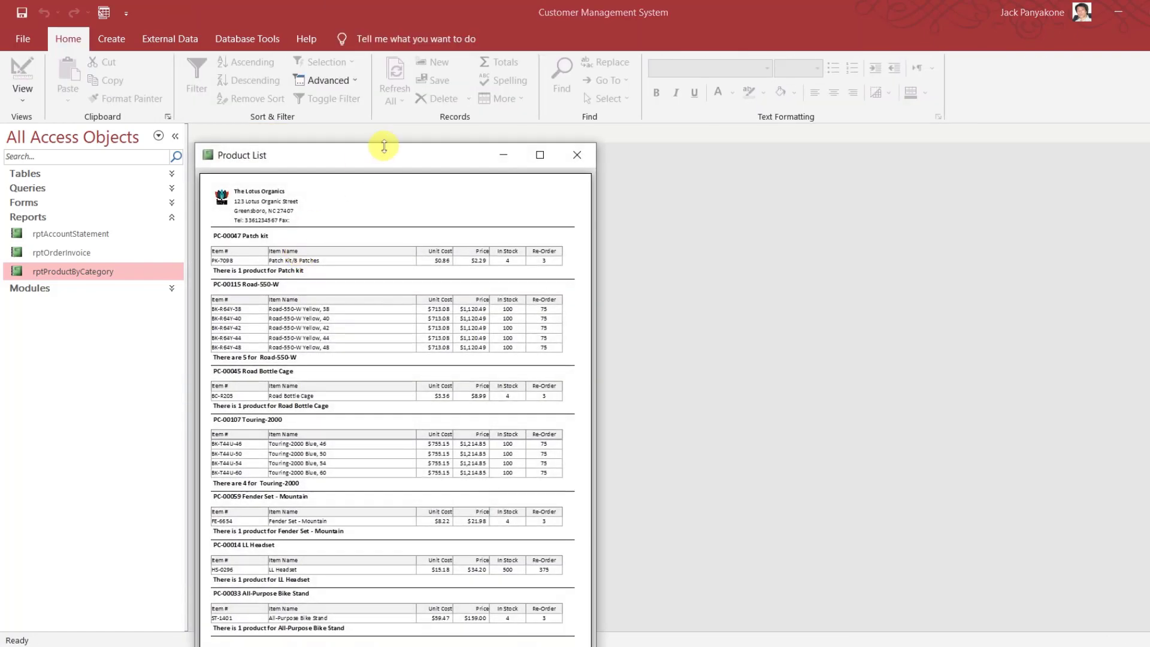
drag(382, 156, 511, 51)
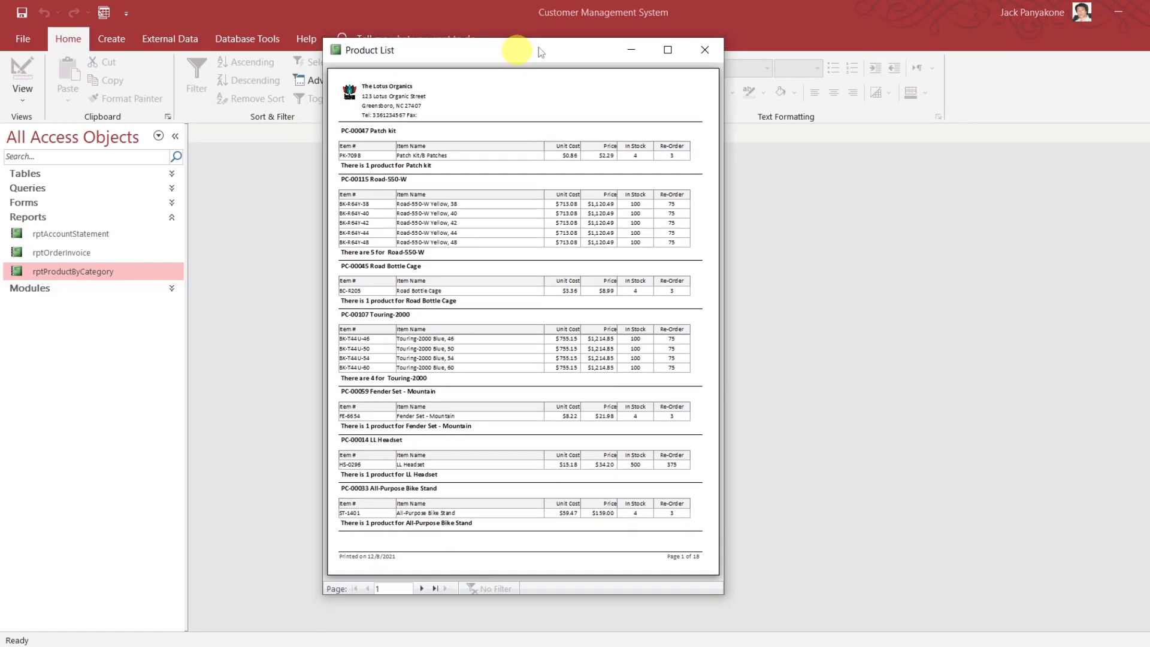
click(668, 50)
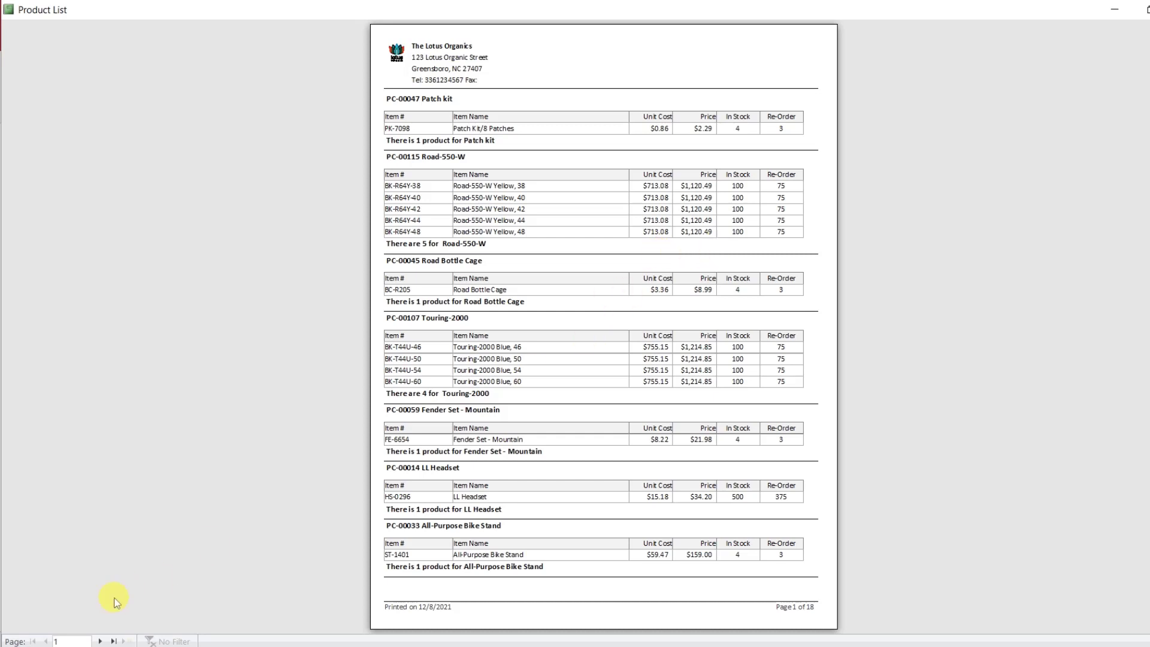
click(100, 642)
click(100, 641)
click(100, 641)
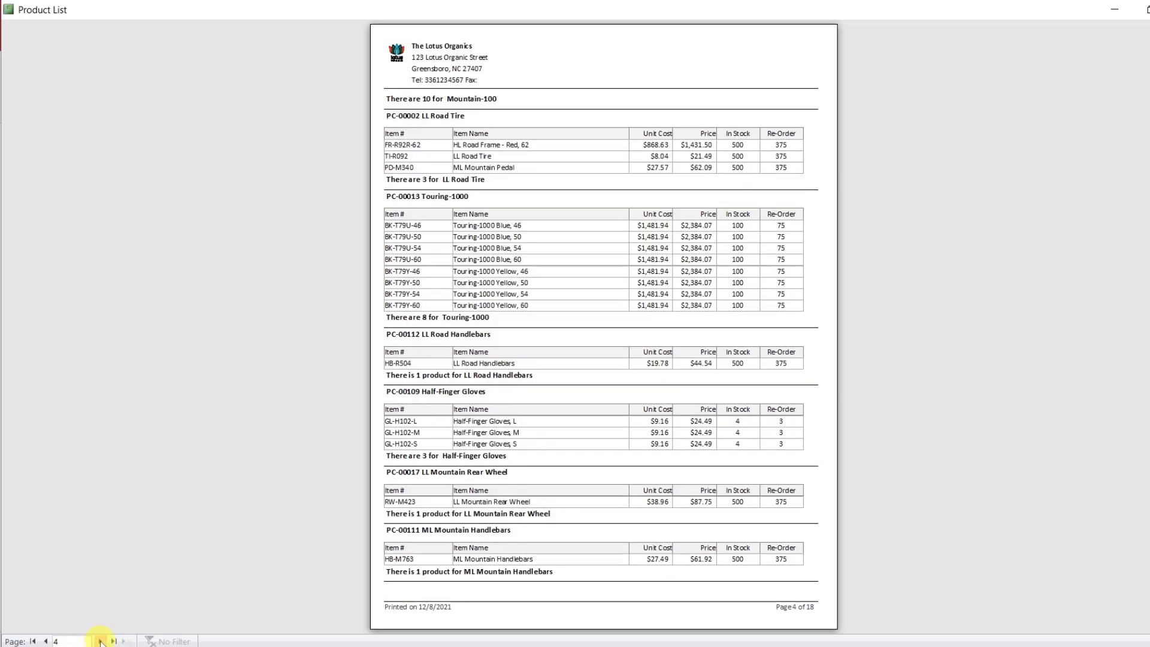
click(100, 642)
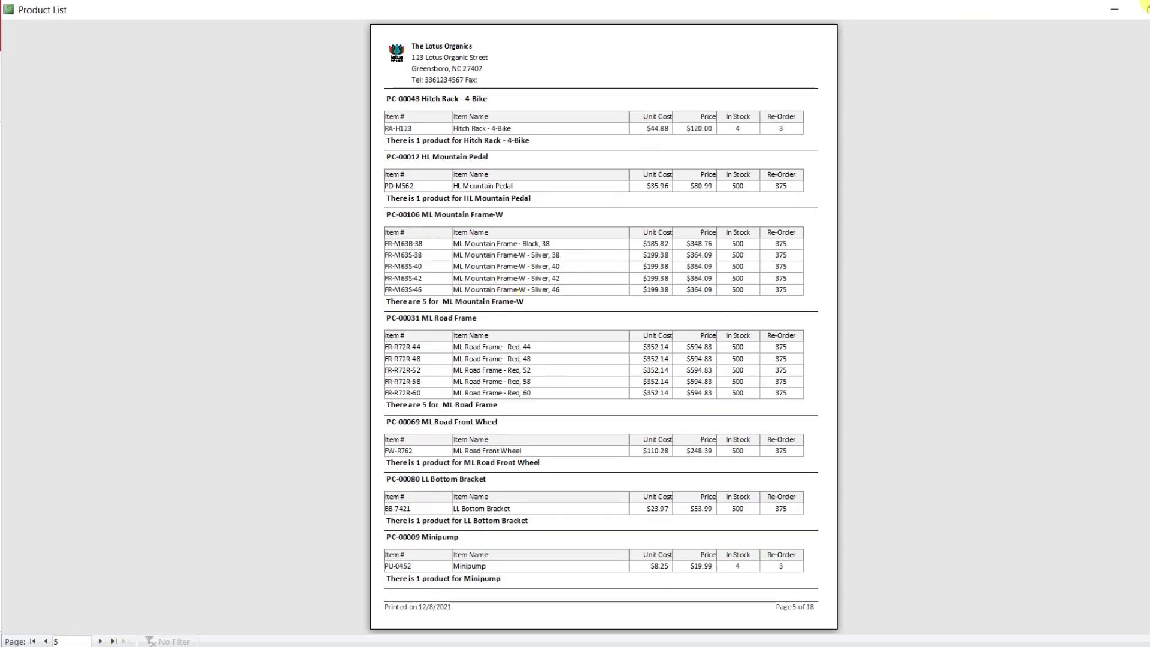
key(ctrl+w)
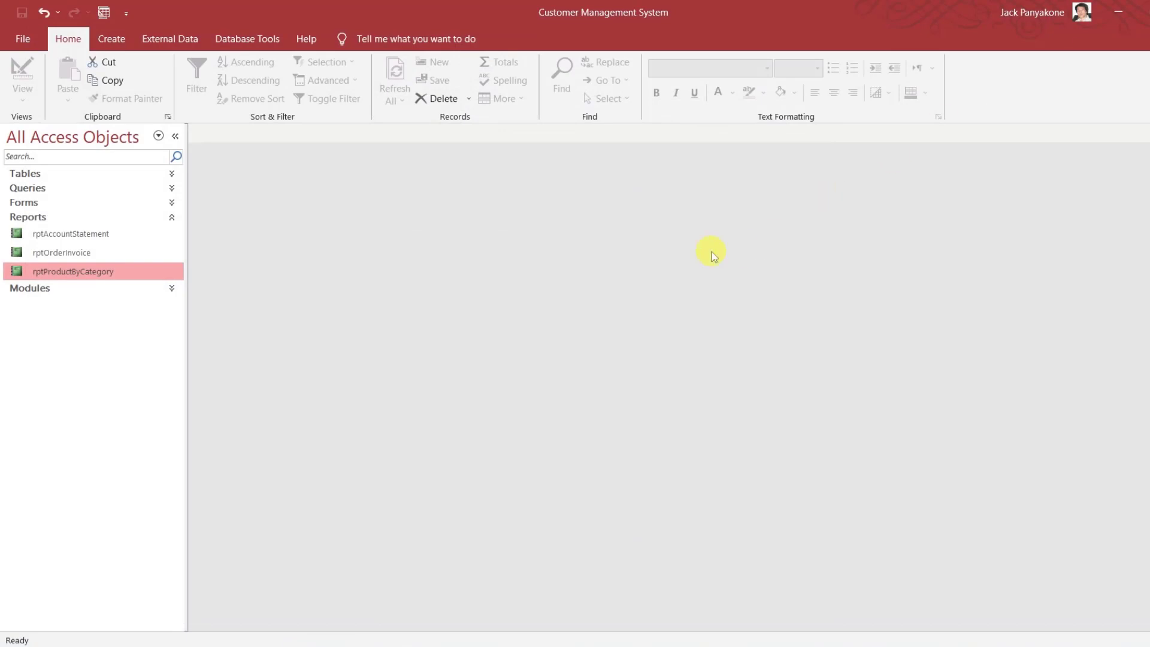
Open the Product table and fit the ProductNumber column to its contents
click(172, 173)
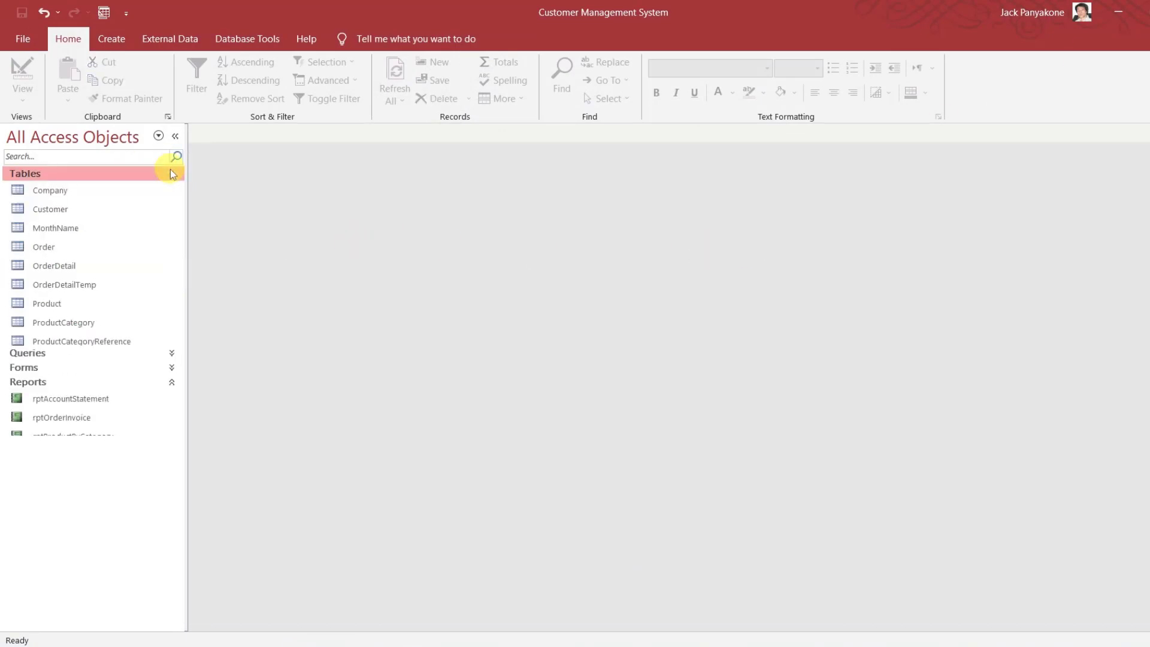
double_click(66, 303)
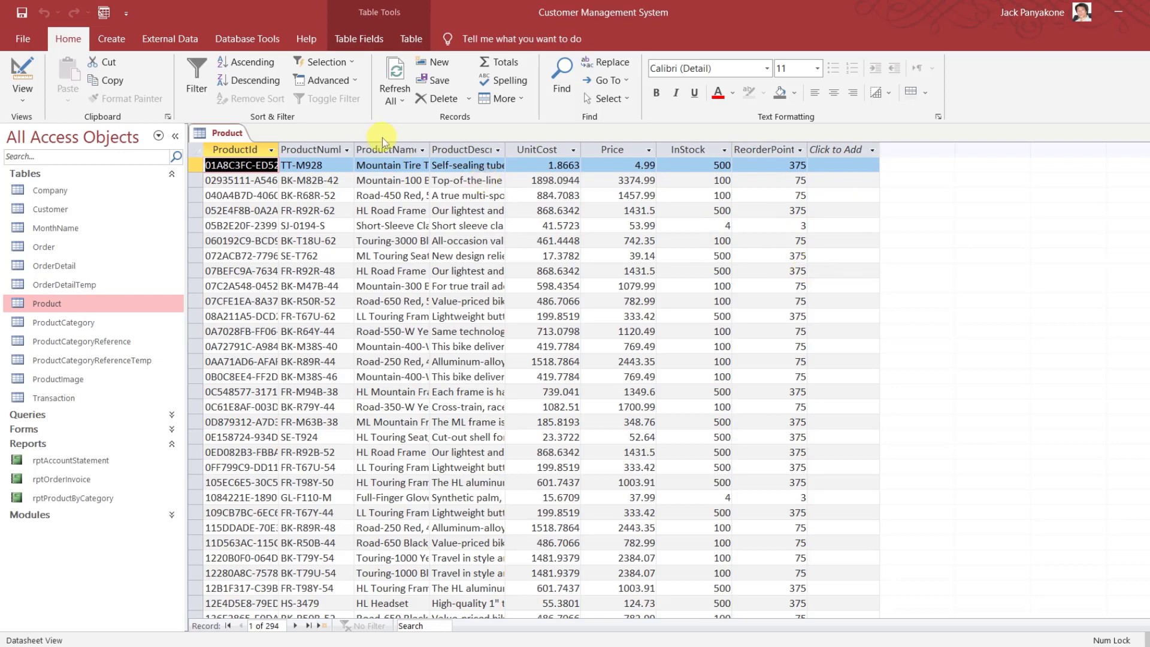
double_click(355, 146)
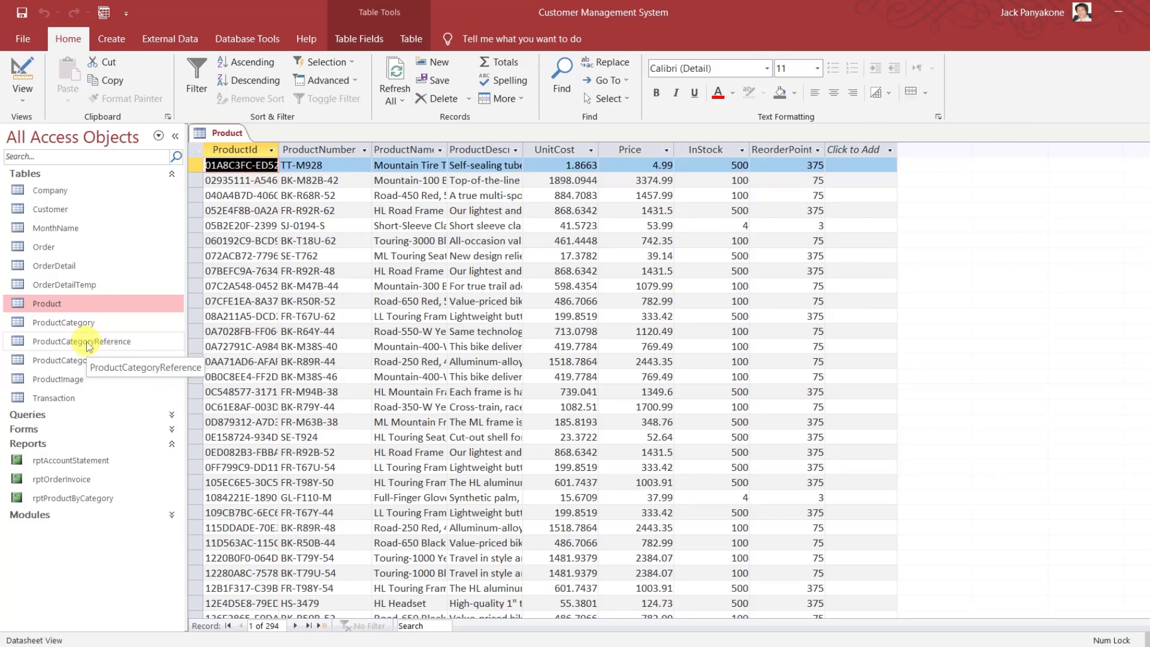
Open the qryProductByCategory query and sort its records by CategoryNumber from A to Z
click(173, 176)
click(174, 176)
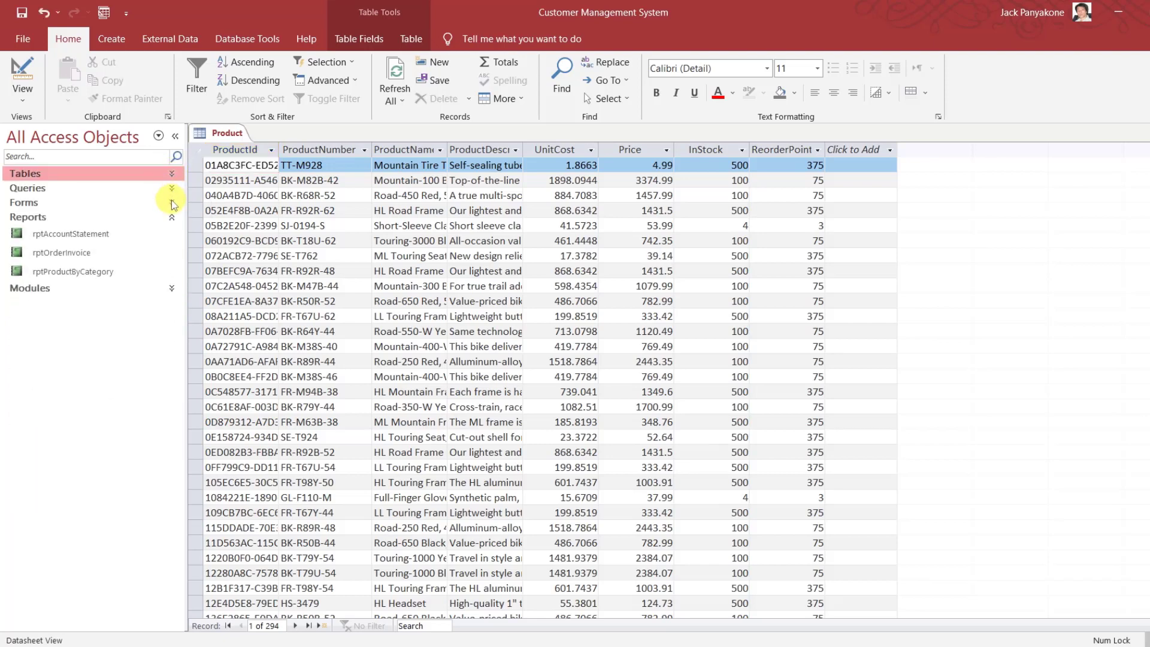
click(172, 188)
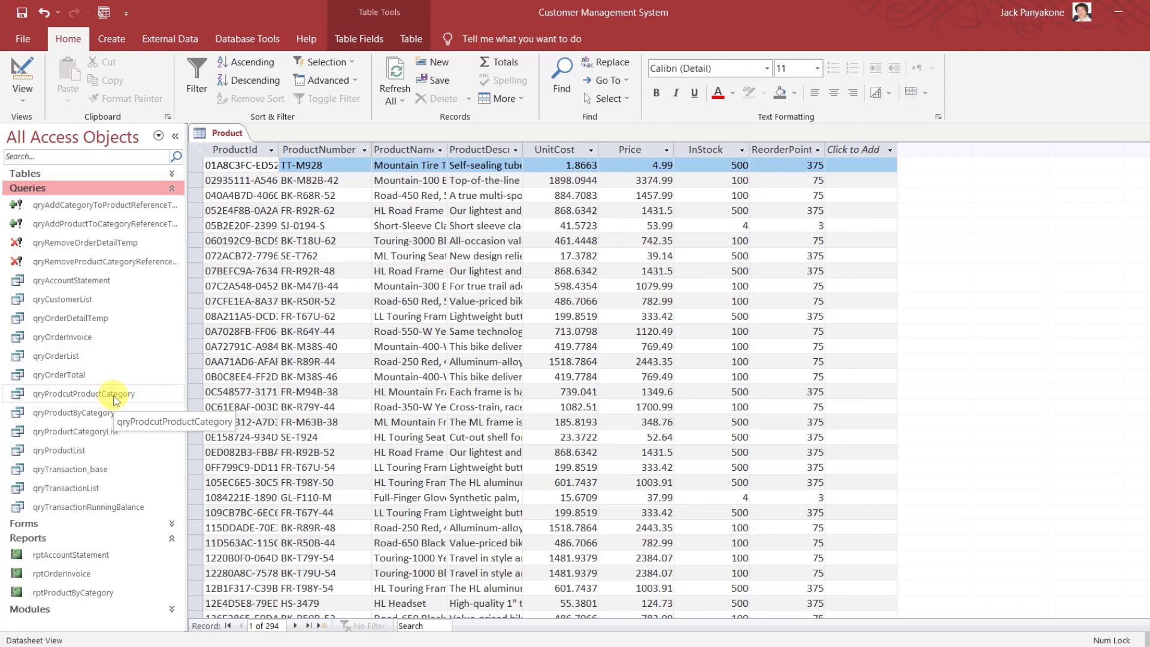
double_click(105, 412)
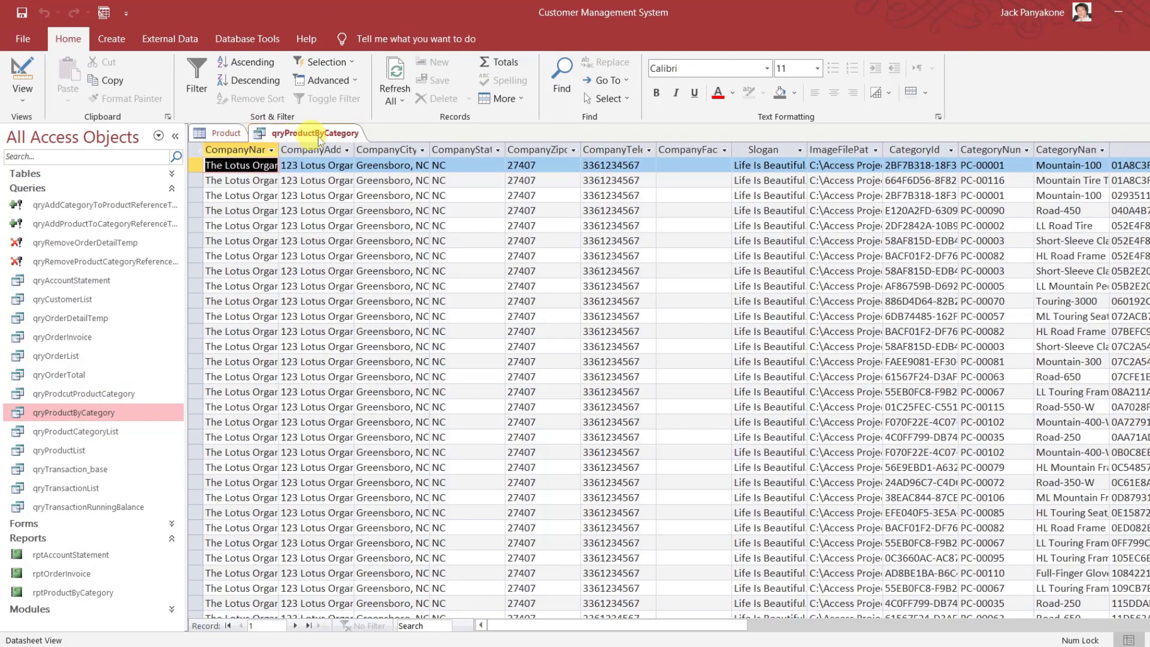
drag(682, 625, 885, 582)
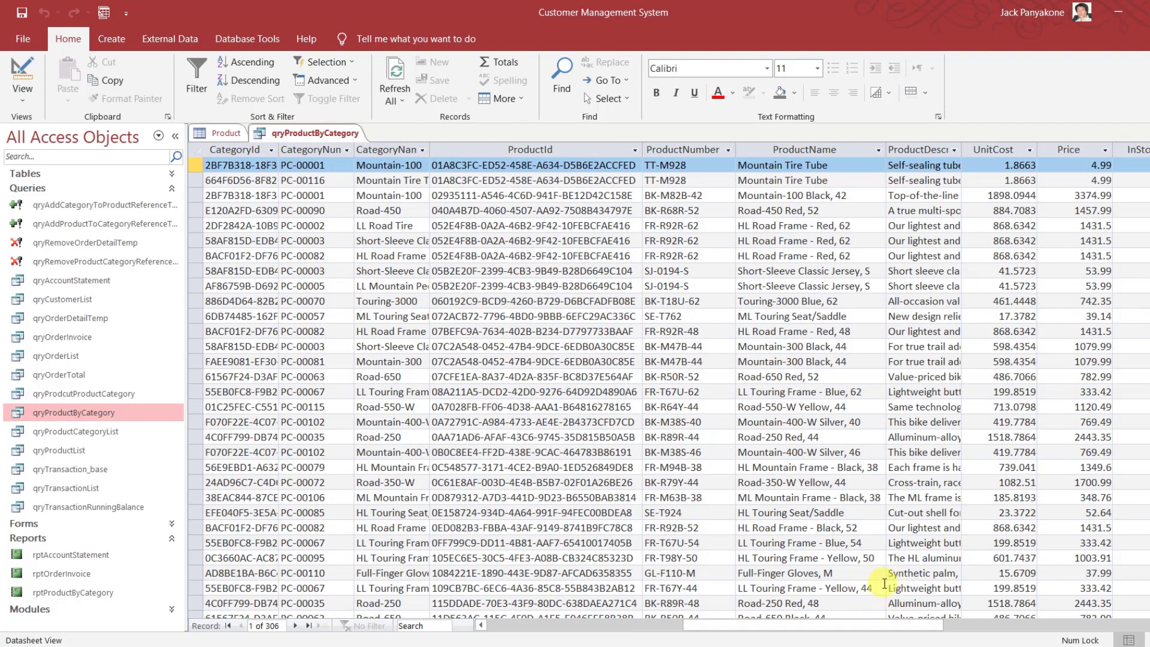
click(349, 150)
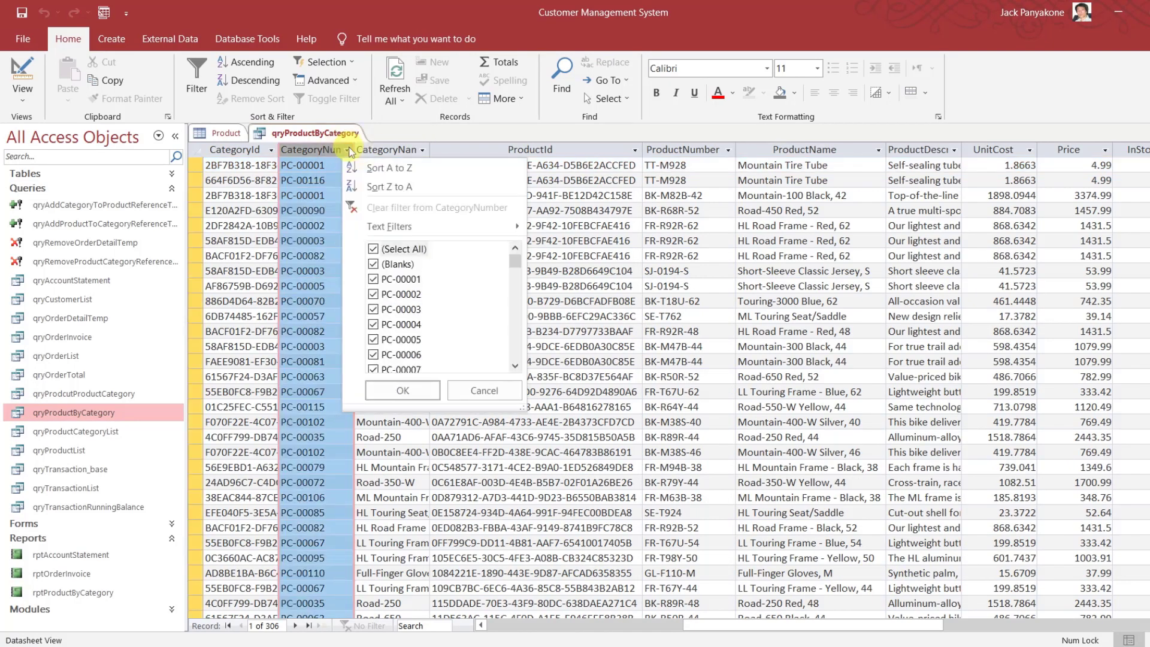
click(389, 168)
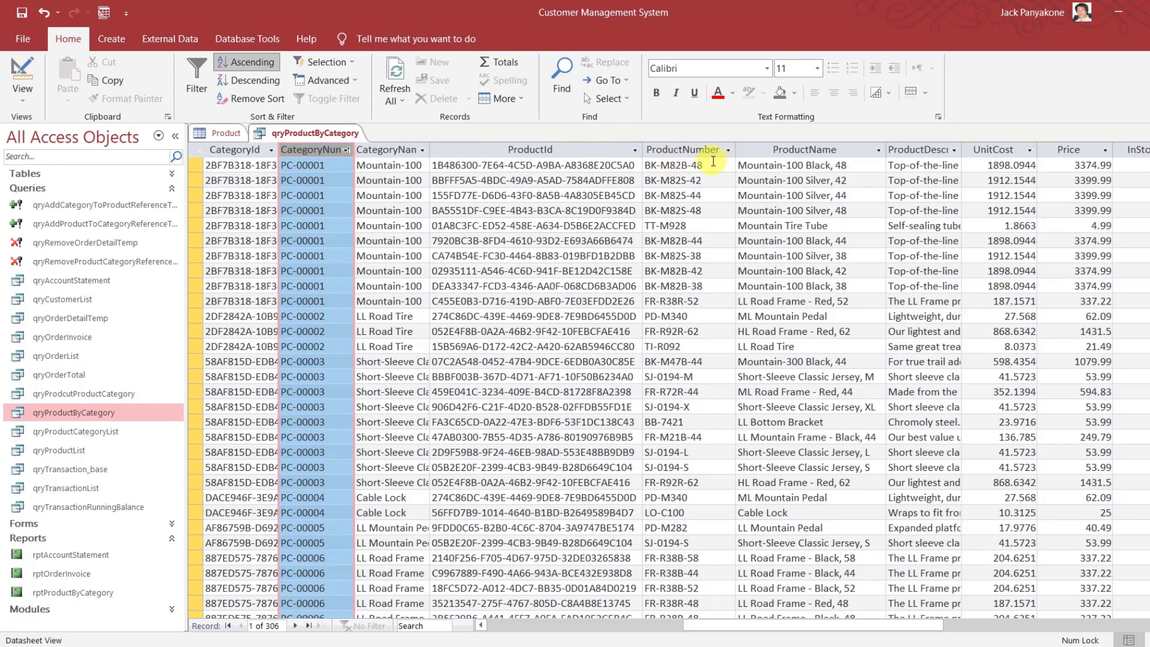
Copy the first product number, BK-M82B-48, from the query and filter the Product table to the ProductNumber equal to it
click(644, 165)
key(ctrl+c)
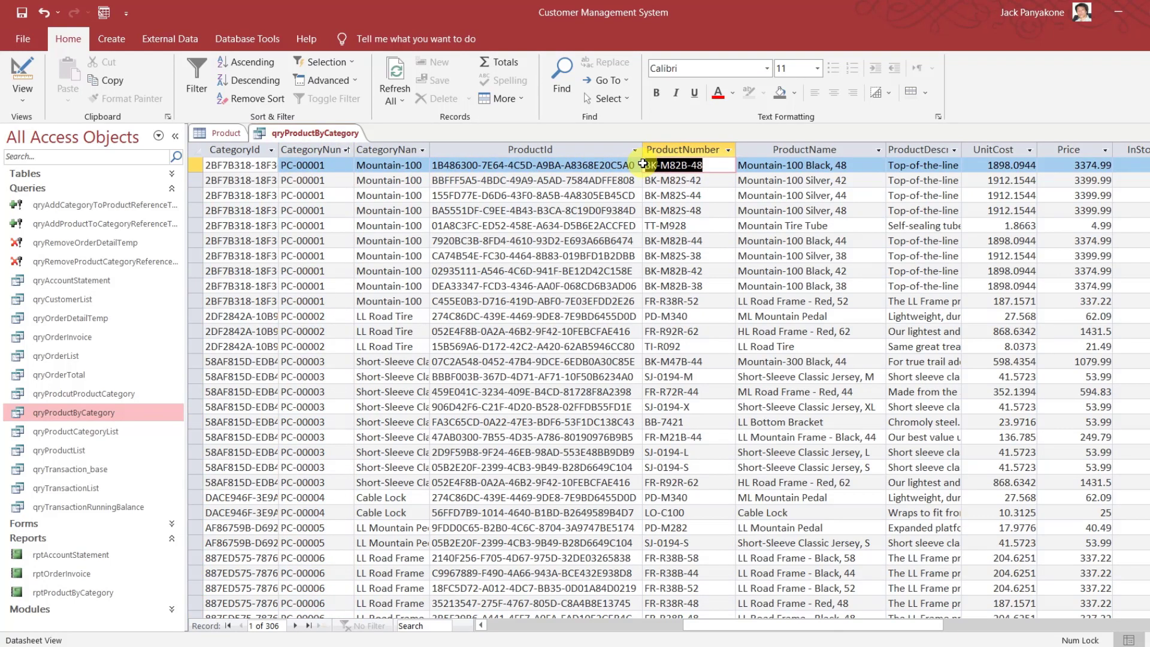
click(221, 133)
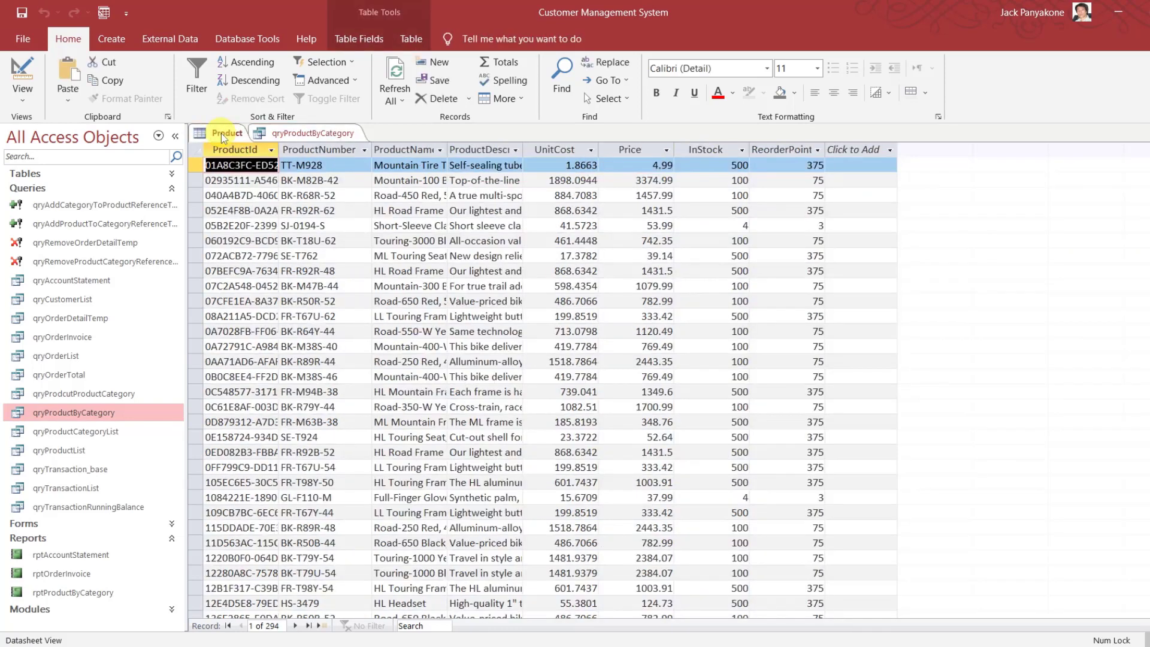
click(364, 151)
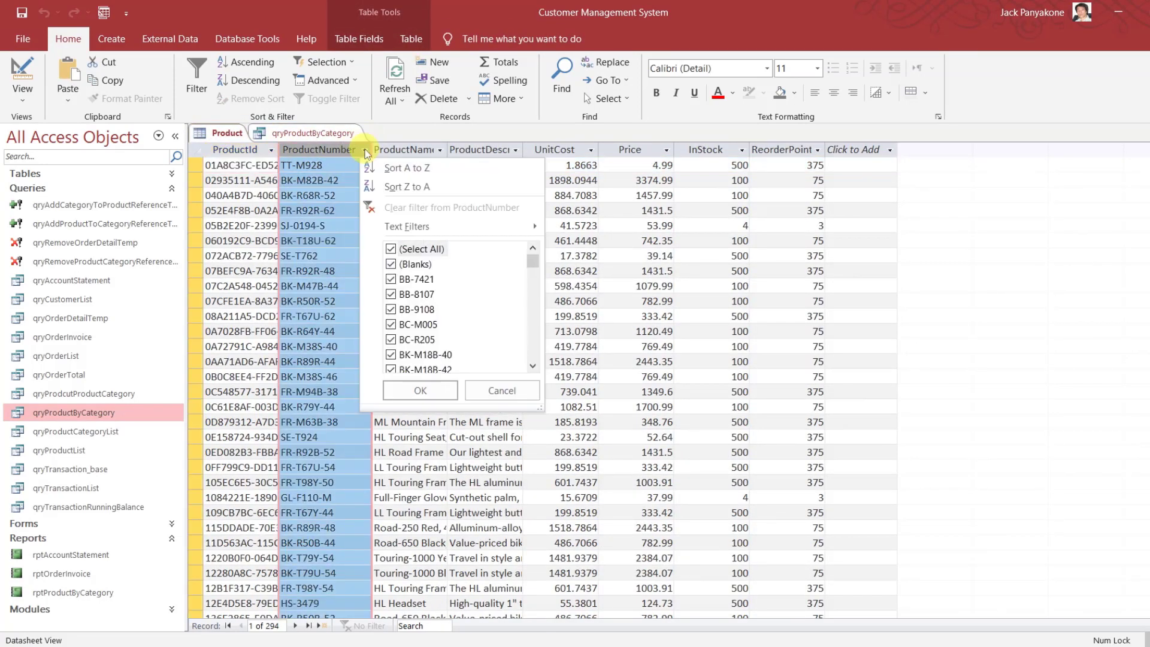
click(391, 249)
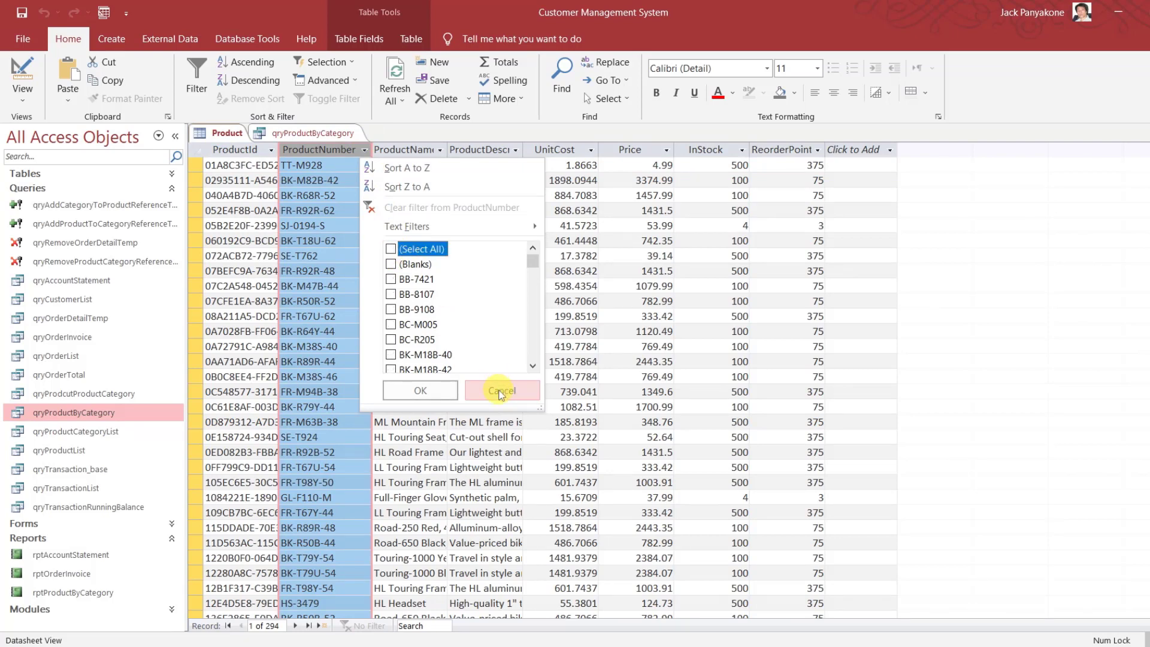
mouse_move(533, 227)
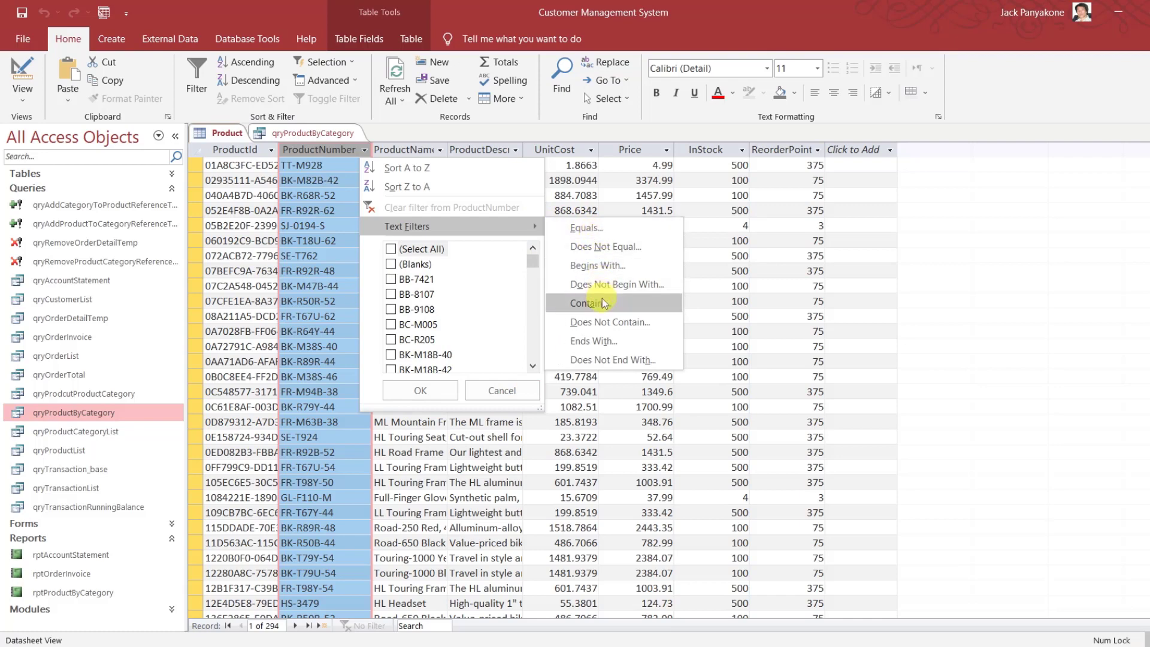
click(596, 232)
key(ctrl+v)
click(622, 342)
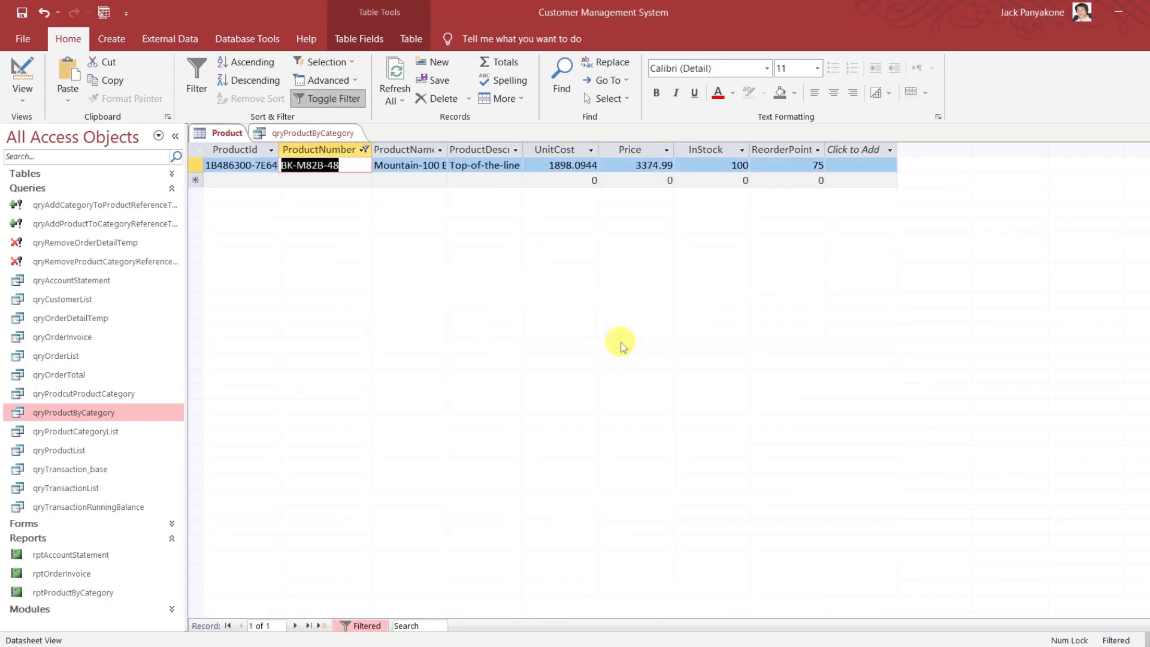
Set the InStock value of product BK-M82B-48 to 70 and clear the ProductNumber filter
double_click(733, 165)
double_click(734, 166)
text(70)
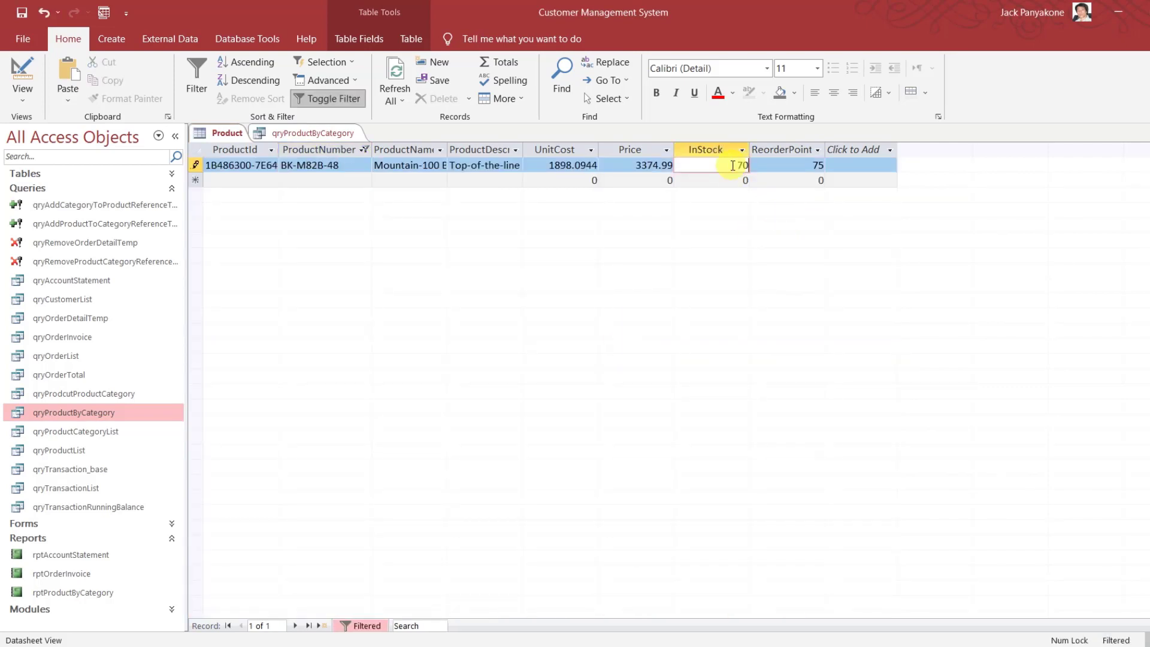
key(Down)
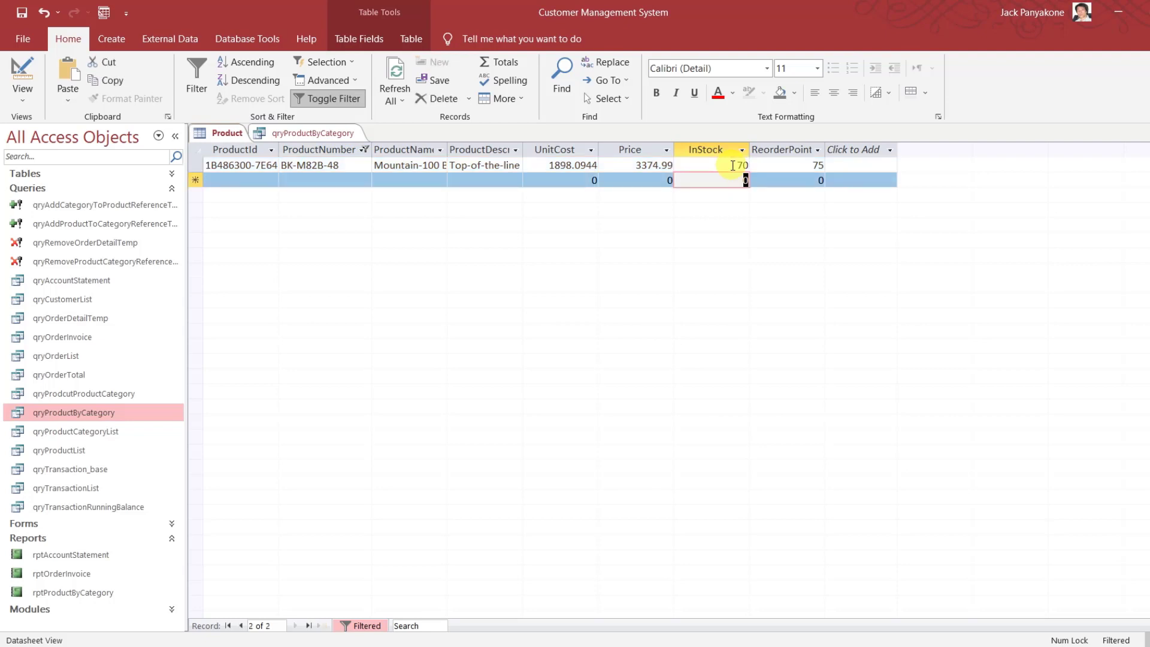
click(364, 149)
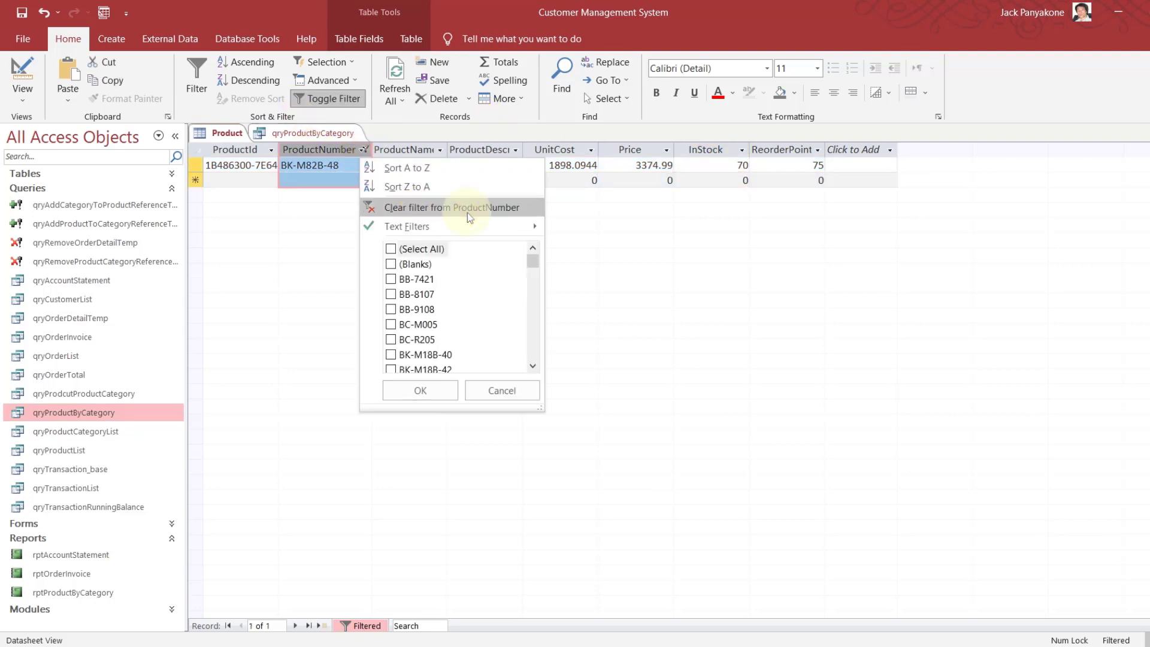
click(466, 210)
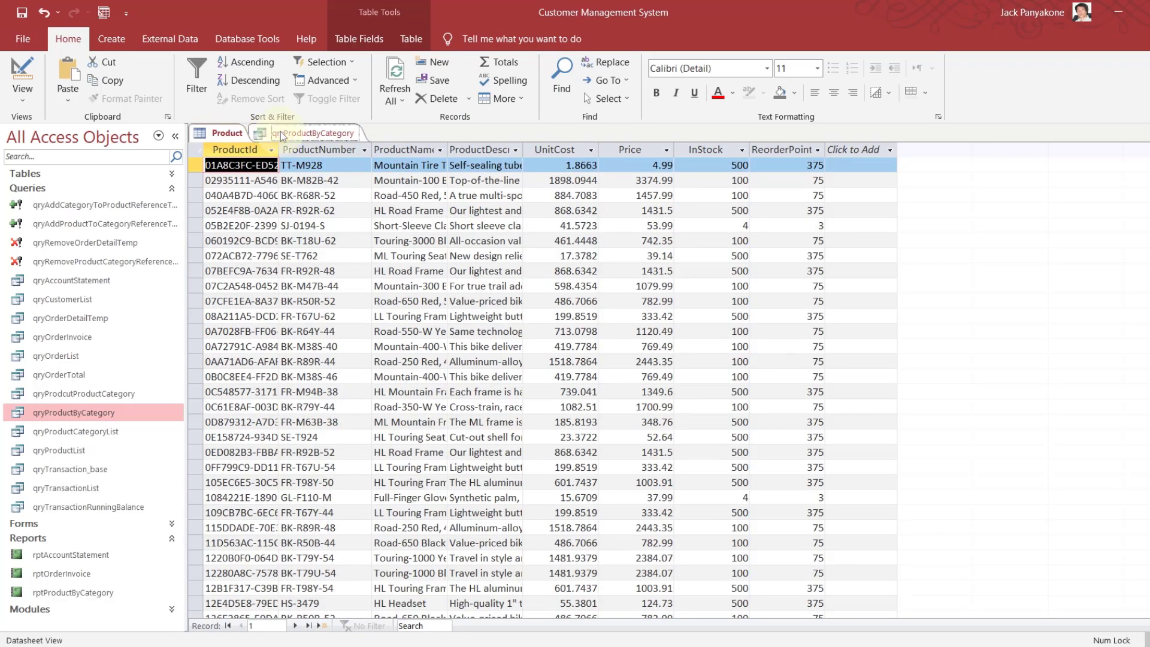
Copy product number BK-M82S-44 from the qryProductByCategory query and filter the Product table to the ProductNumber equal to it
click(264, 133)
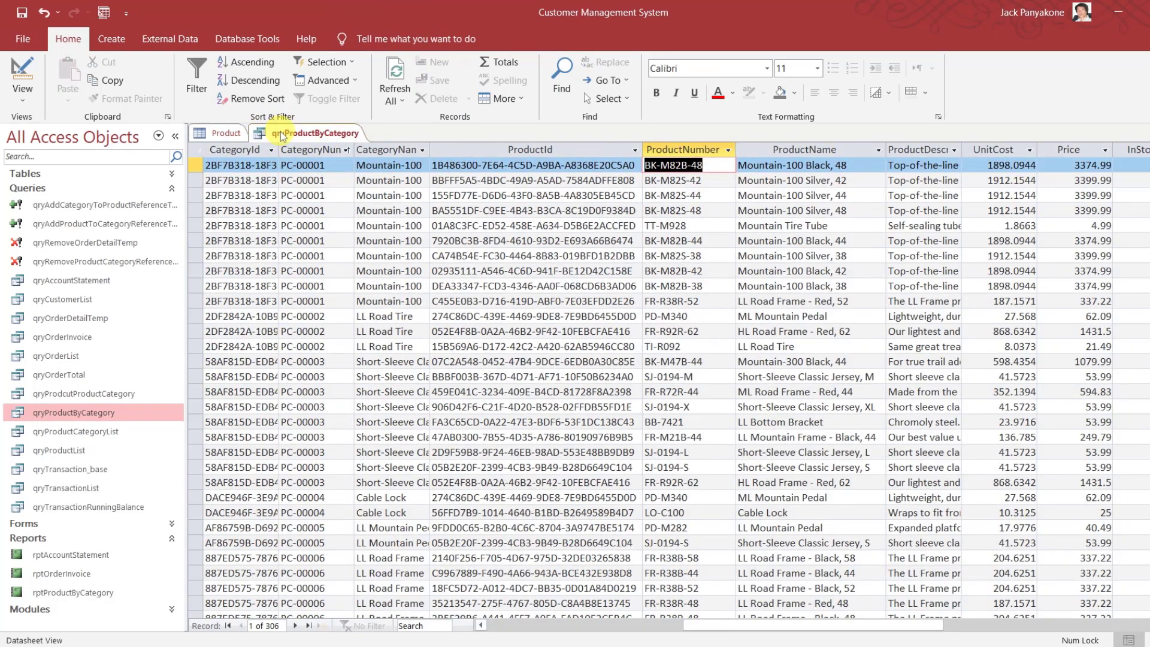
key(Down)
key(Down)
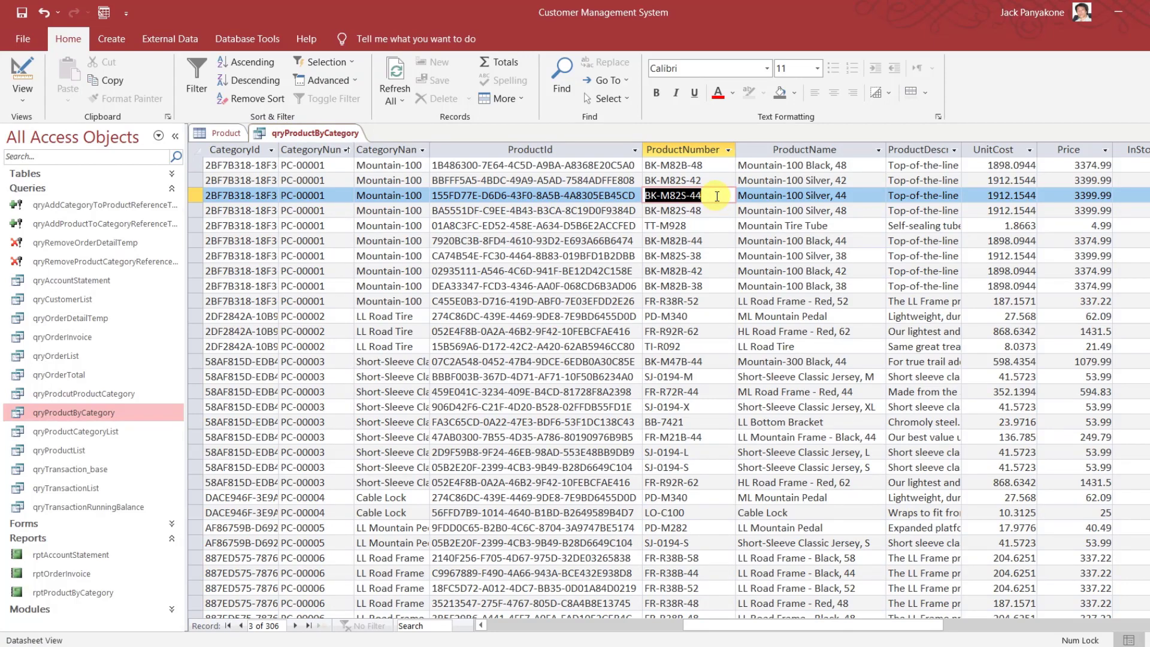
click(229, 134)
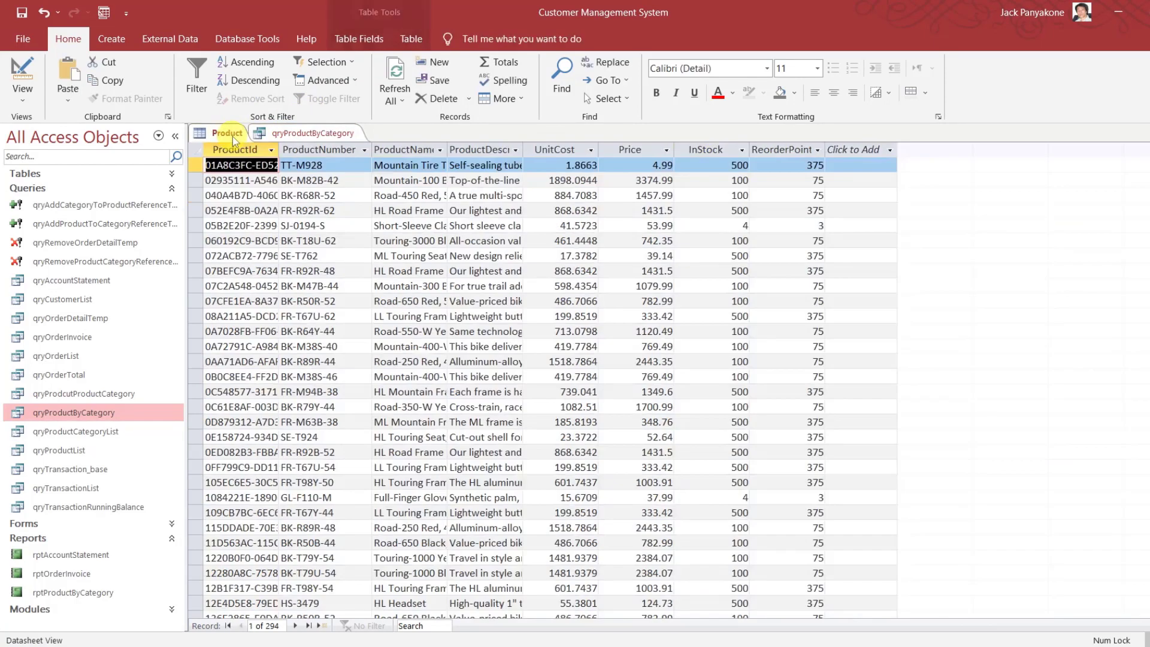
click(363, 149)
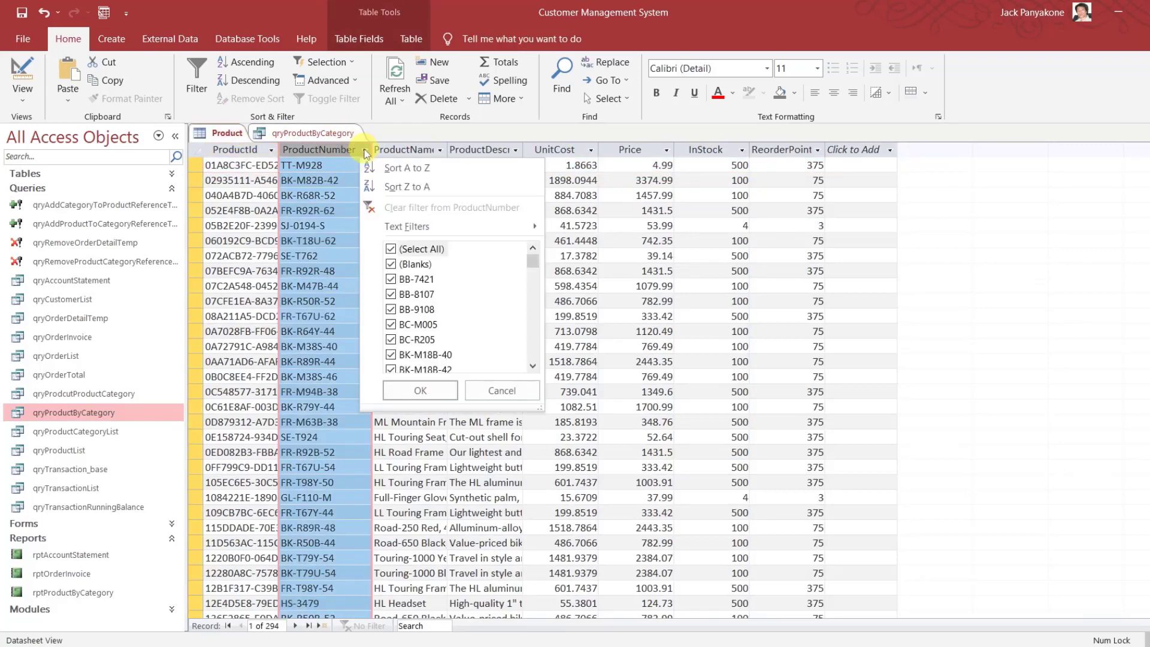
mouse_move(517, 225)
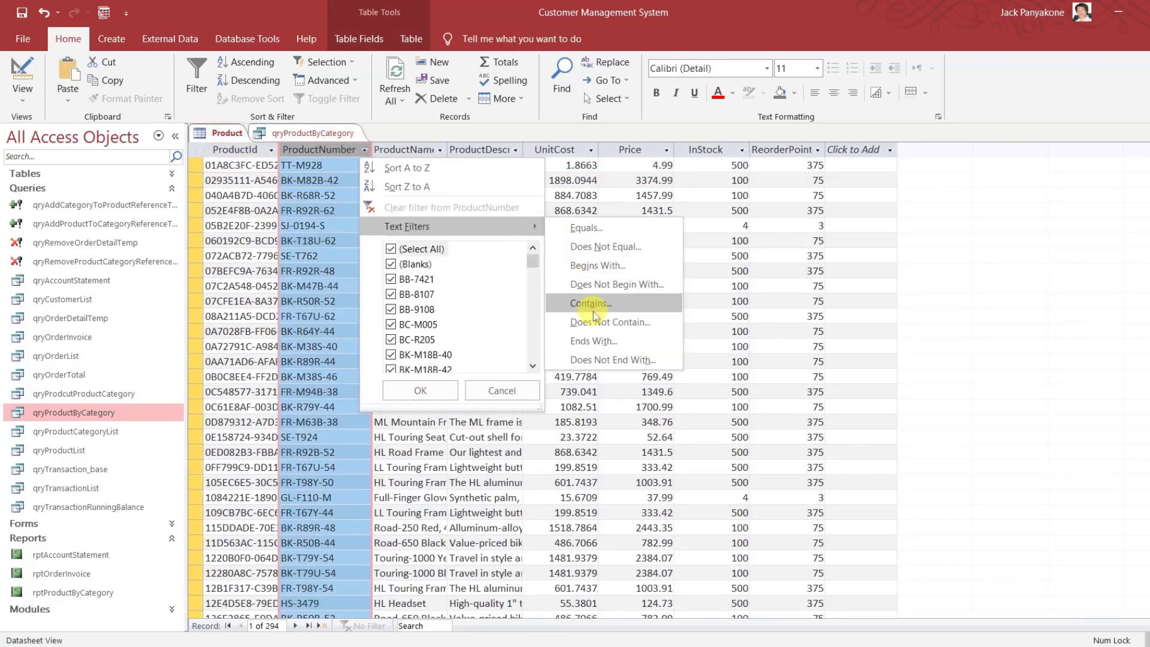
click(588, 229)
text(BK-M82S-44)
click(623, 342)
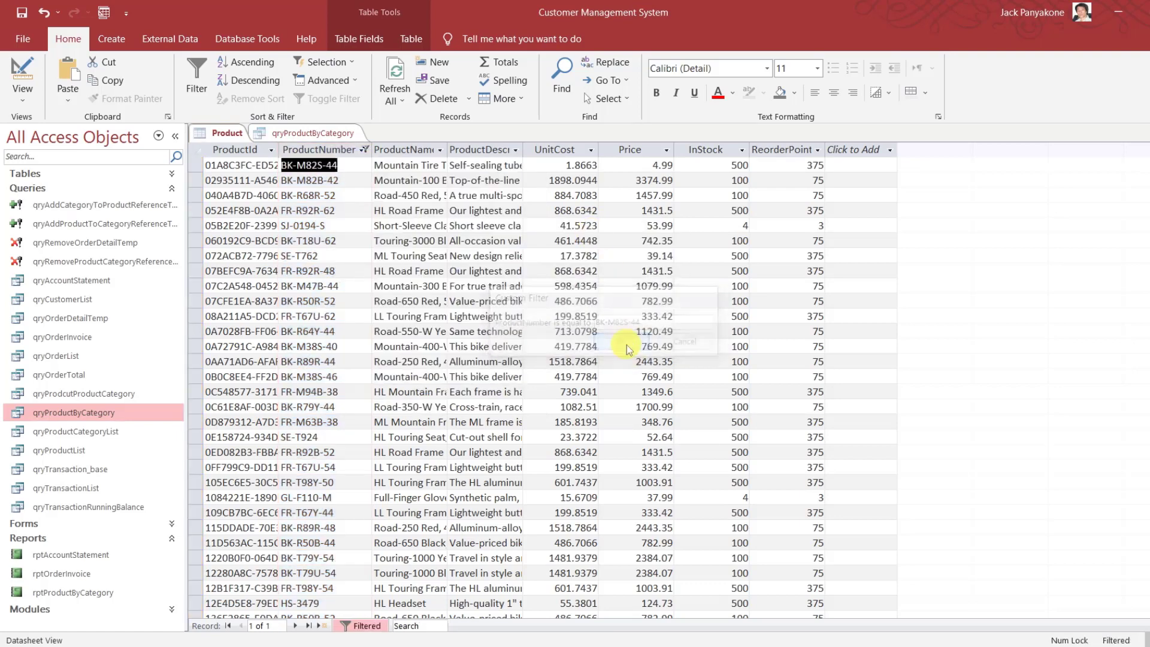
Set the InStock value of product BK-M82S-44 to 74 and commit the record
click(732, 165)
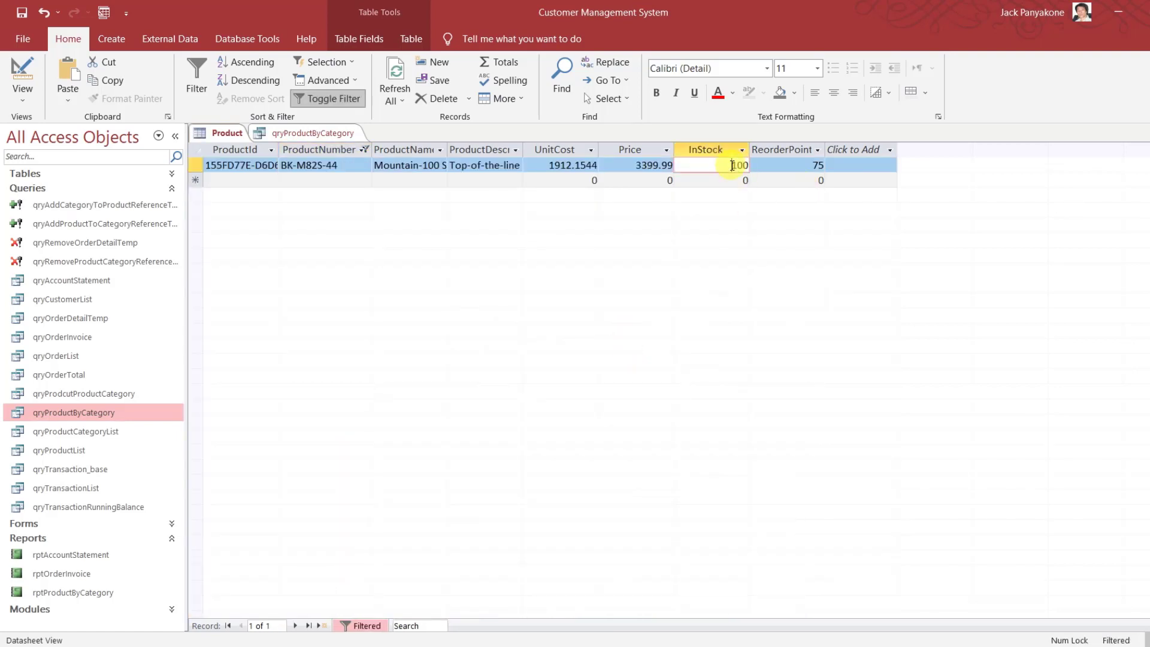
double_click(732, 165)
text(74)
key(Down)
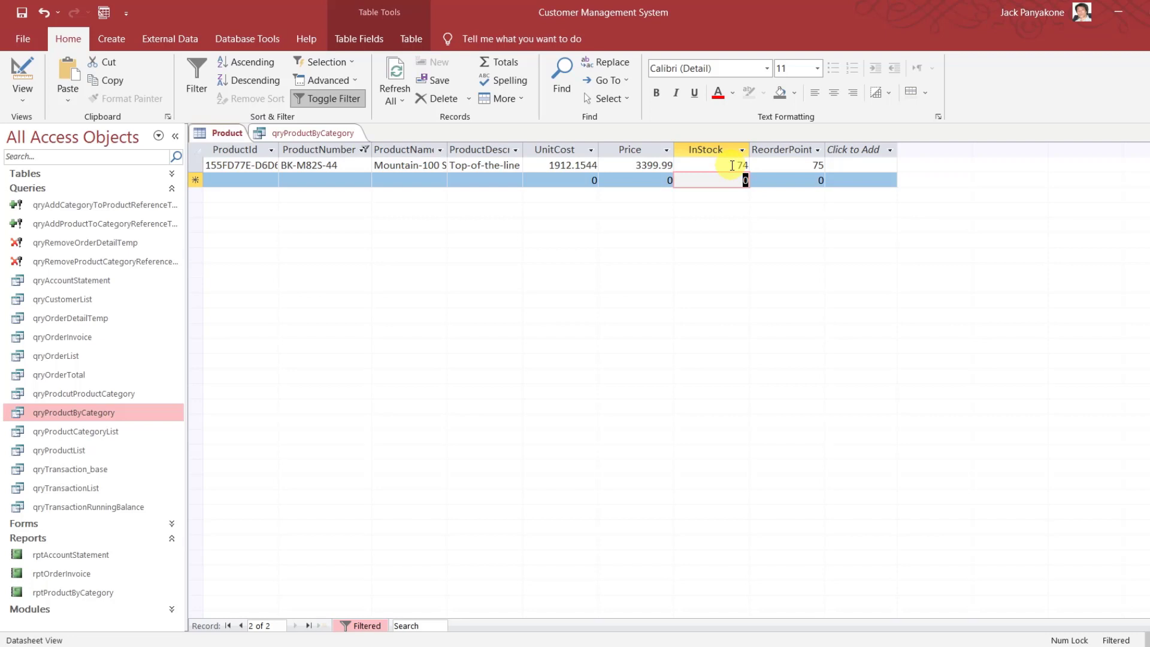
Copy product number BK-M82B-38 from the PC-00001 records in the qryProductByCategory query
click(334, 131)
key(Down)
key(Down)
key(Down)
key(Down)
key(Down)
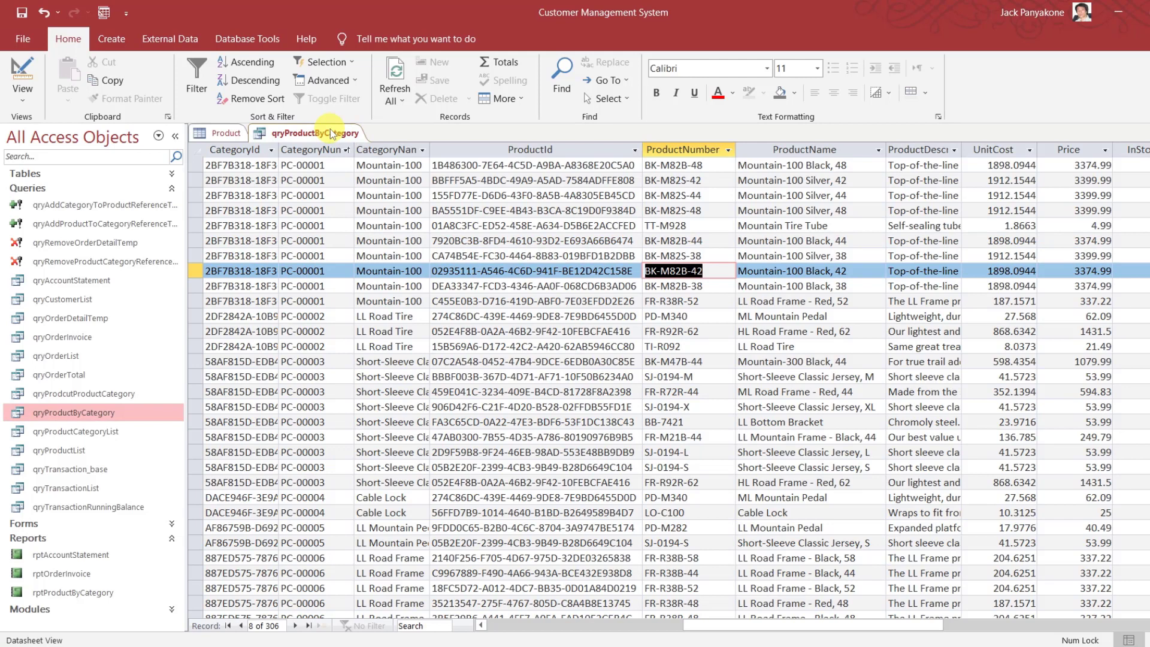
key(Down)
key(ctrl+c)
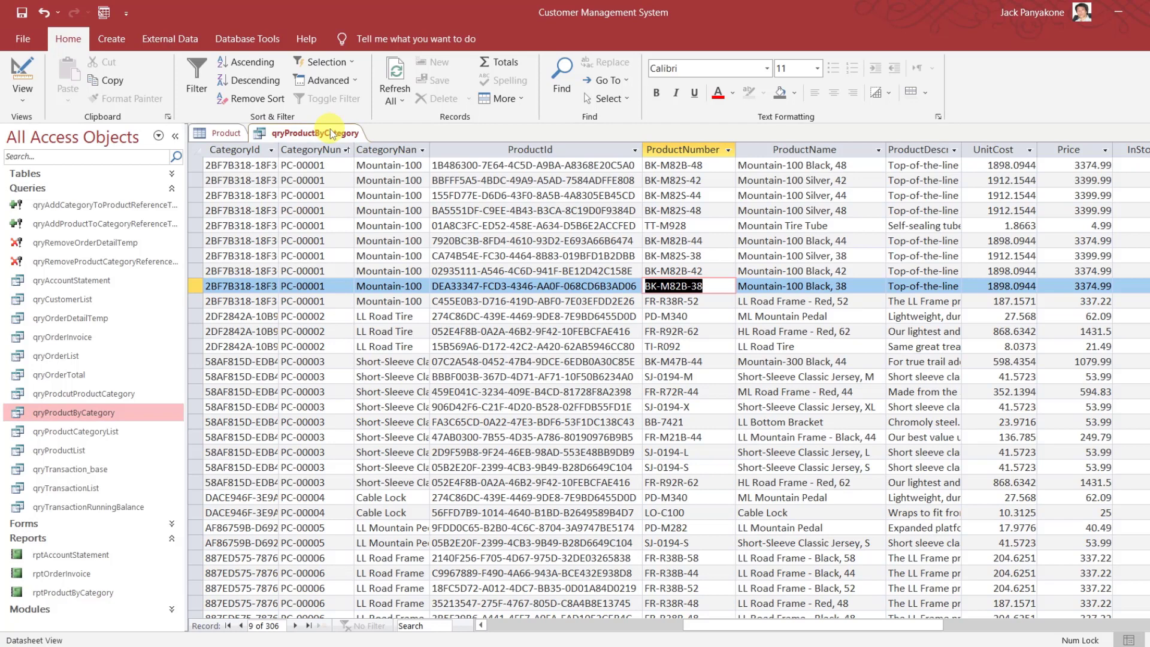
Change the Product table's ProductNumber filter to equal the copied number BK-M82B-38
click(223, 133)
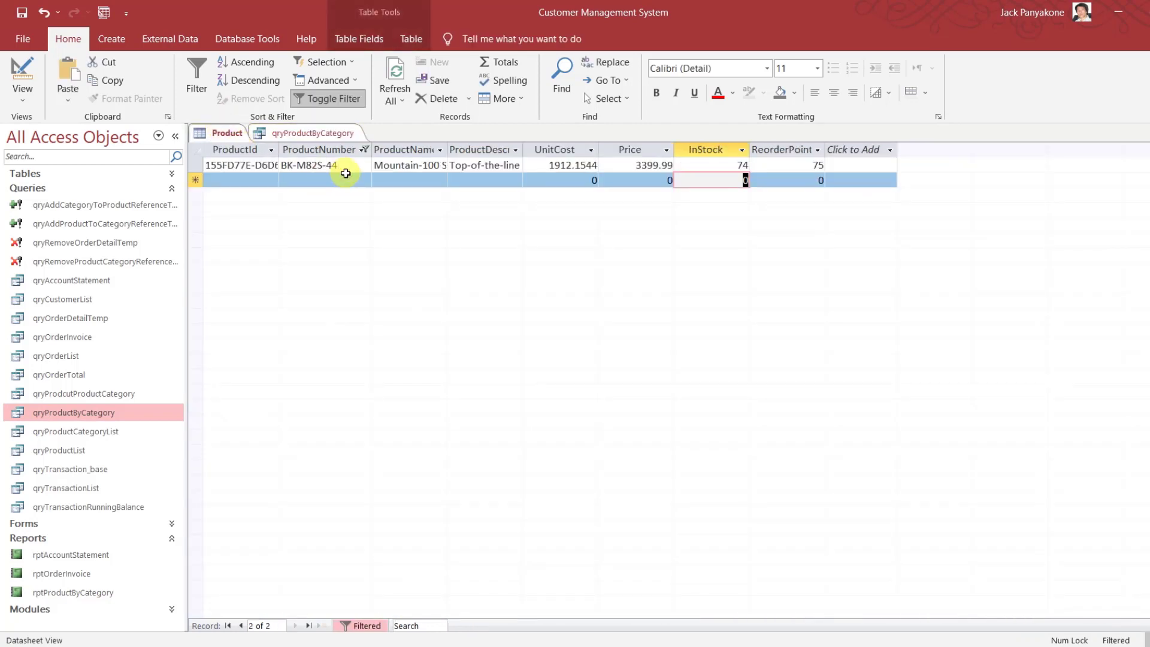
click(363, 149)
mouse_move(519, 227)
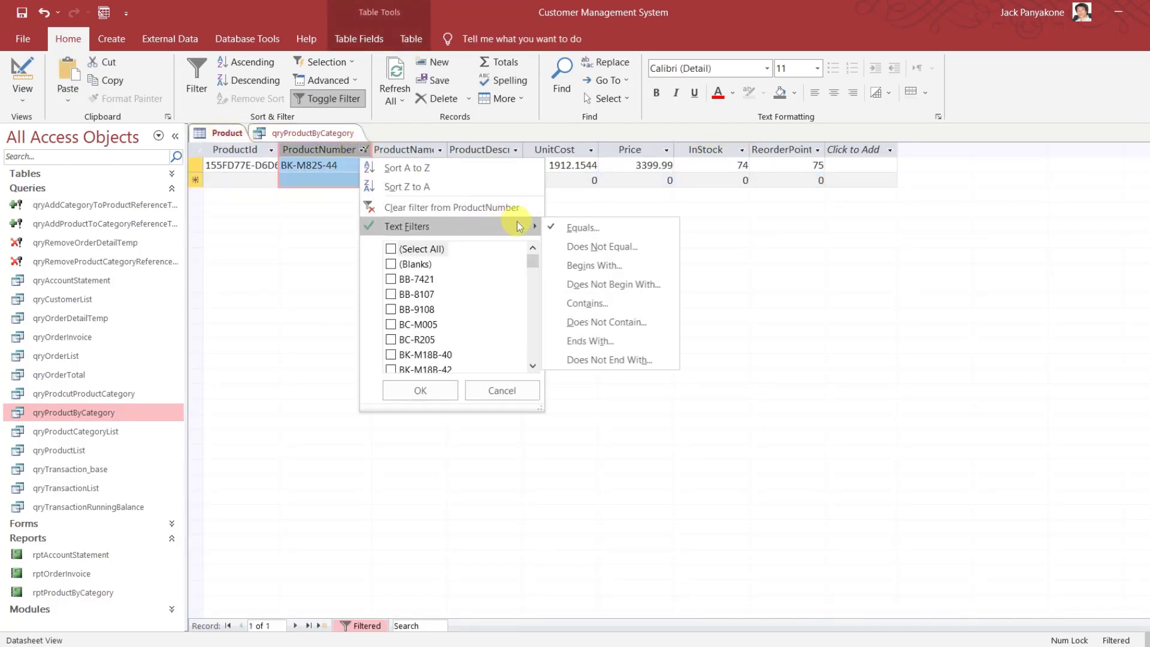
click(599, 233)
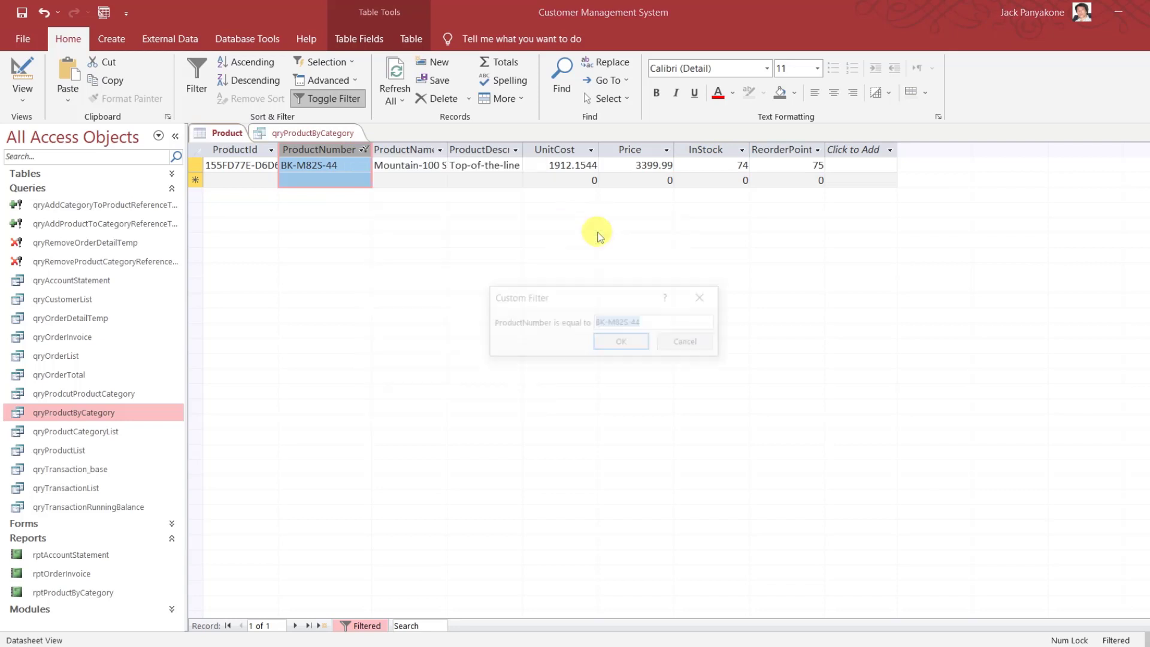
key(ctrl+v)
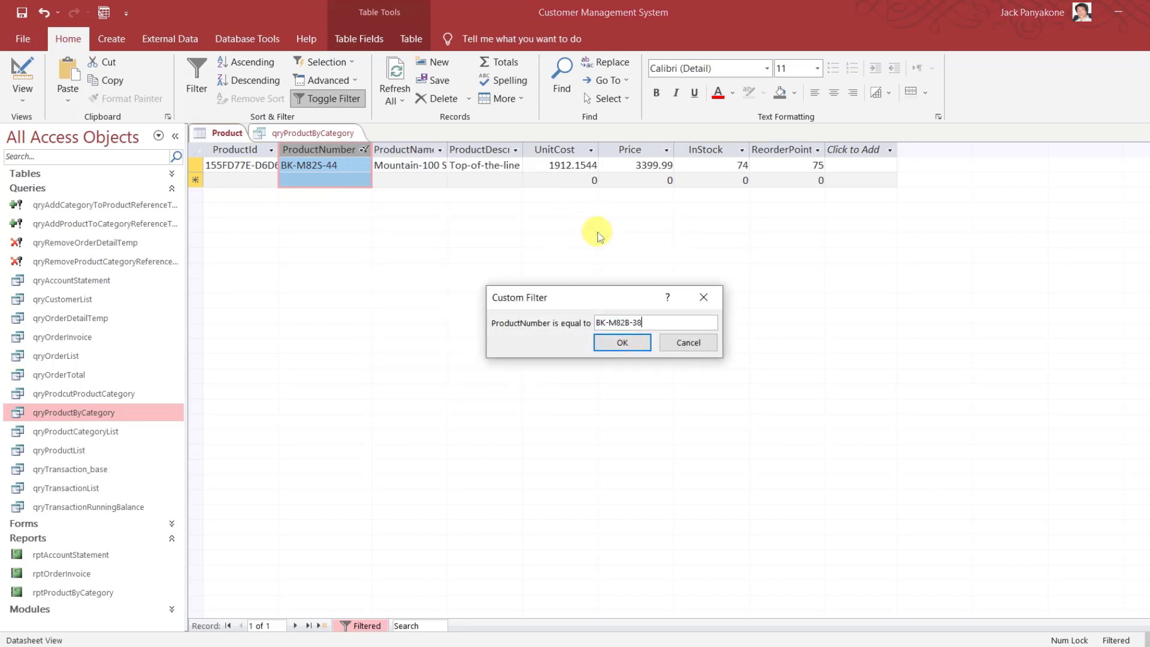
click(620, 342)
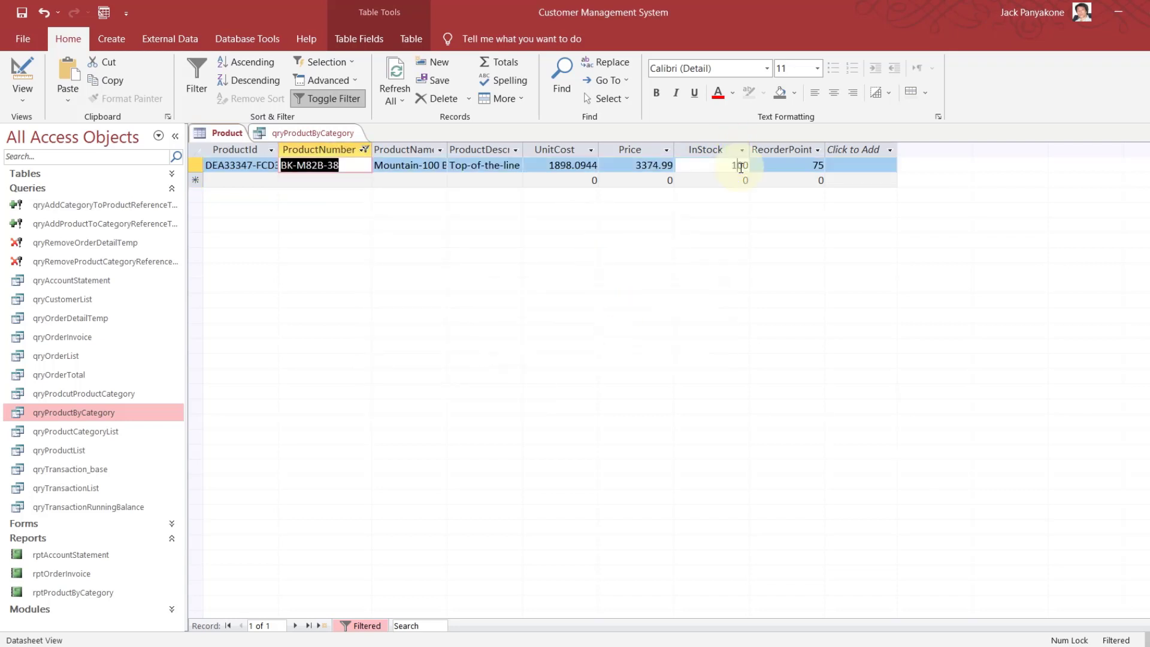
Set the InStock value of product BK-M82B-38 to 73 and commit the record
double_click(741, 167)
text(13)
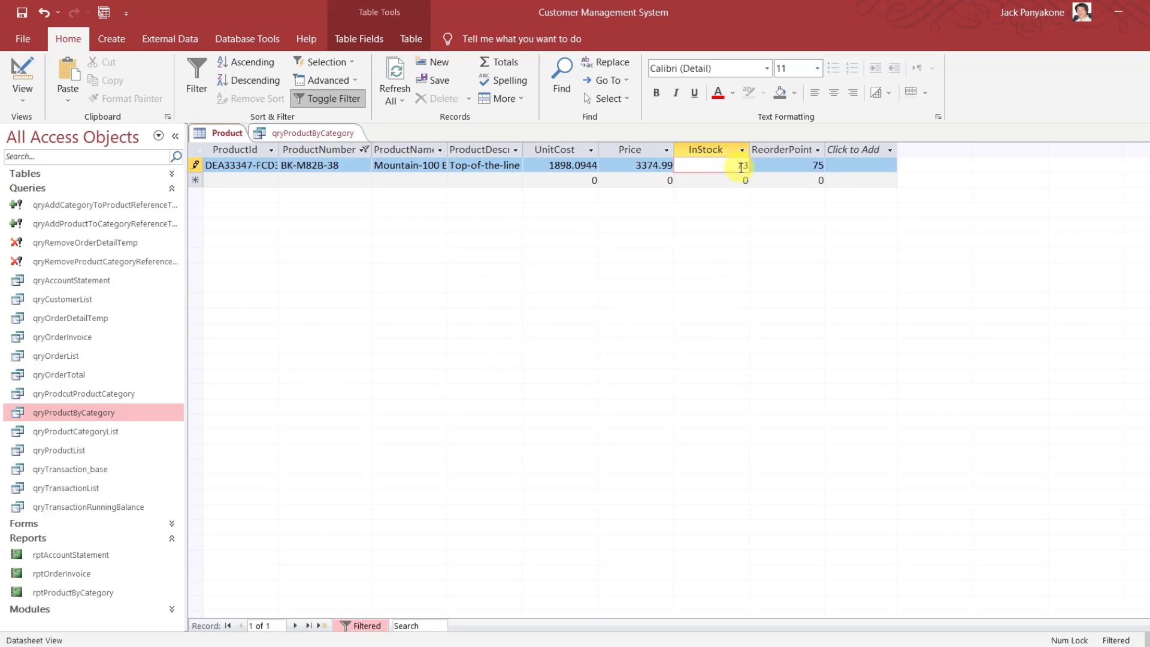
key(Down)
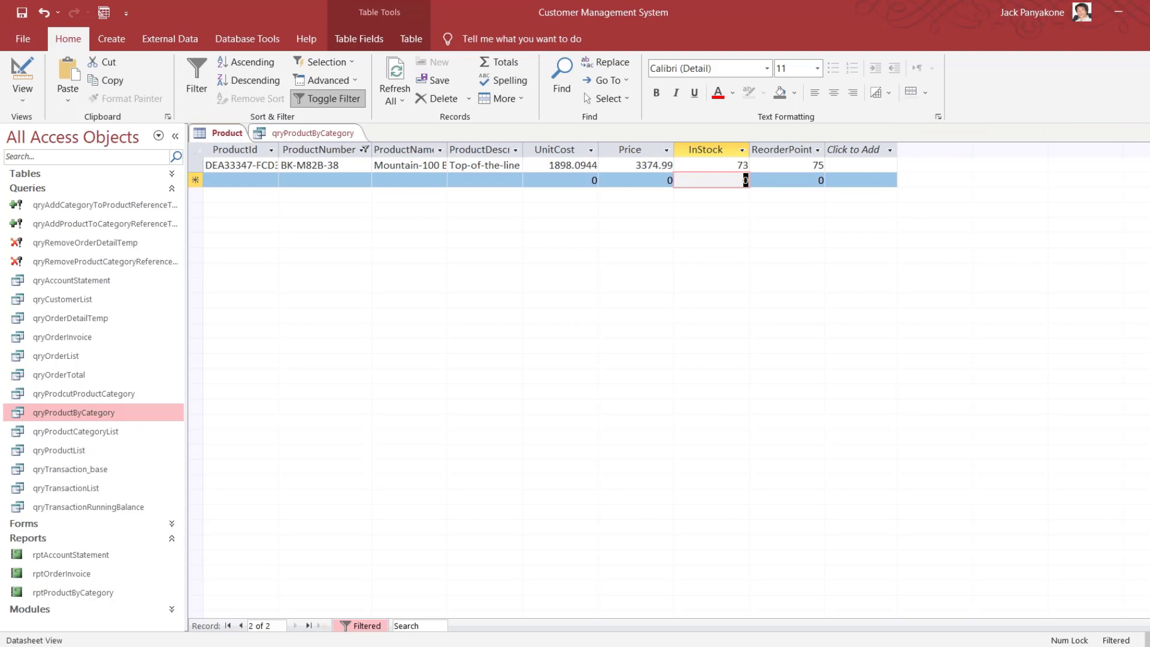
Close the Product table and the qryProductByCategory query without saving their design changes
click(1148, 133)
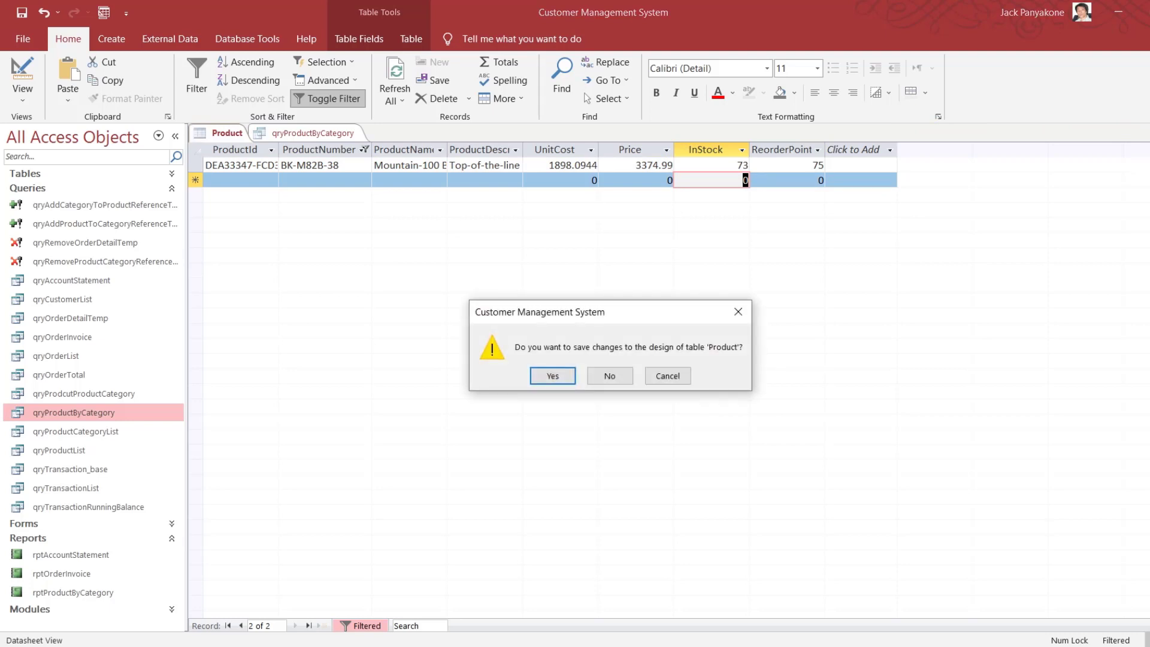
click(606, 375)
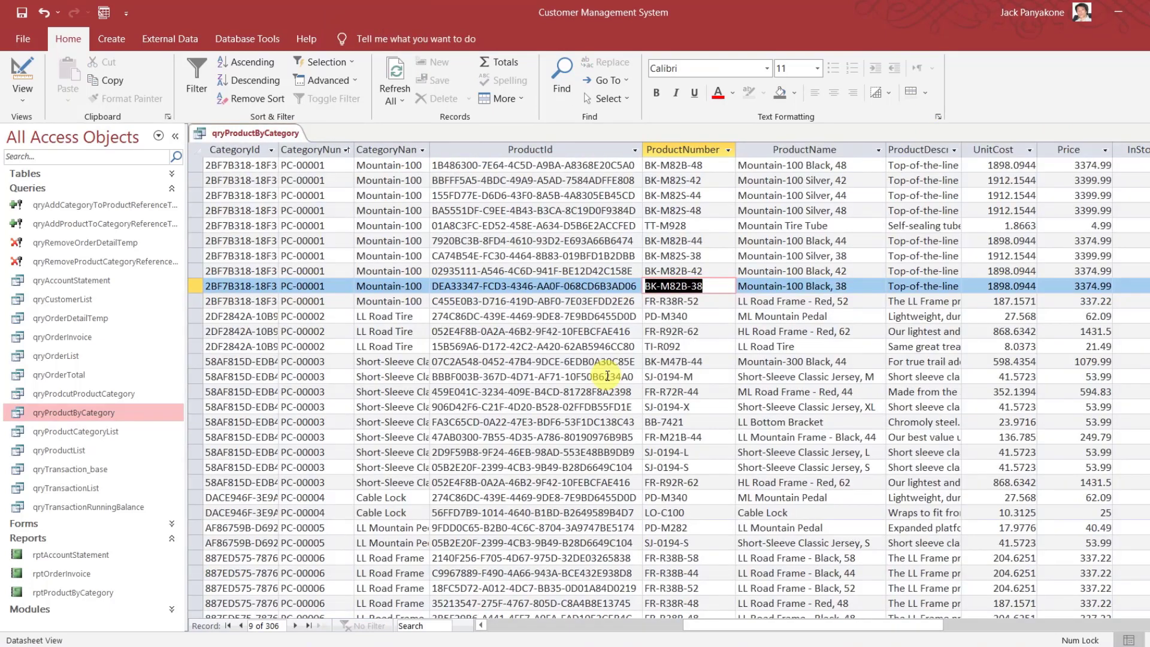
right_click(293, 141)
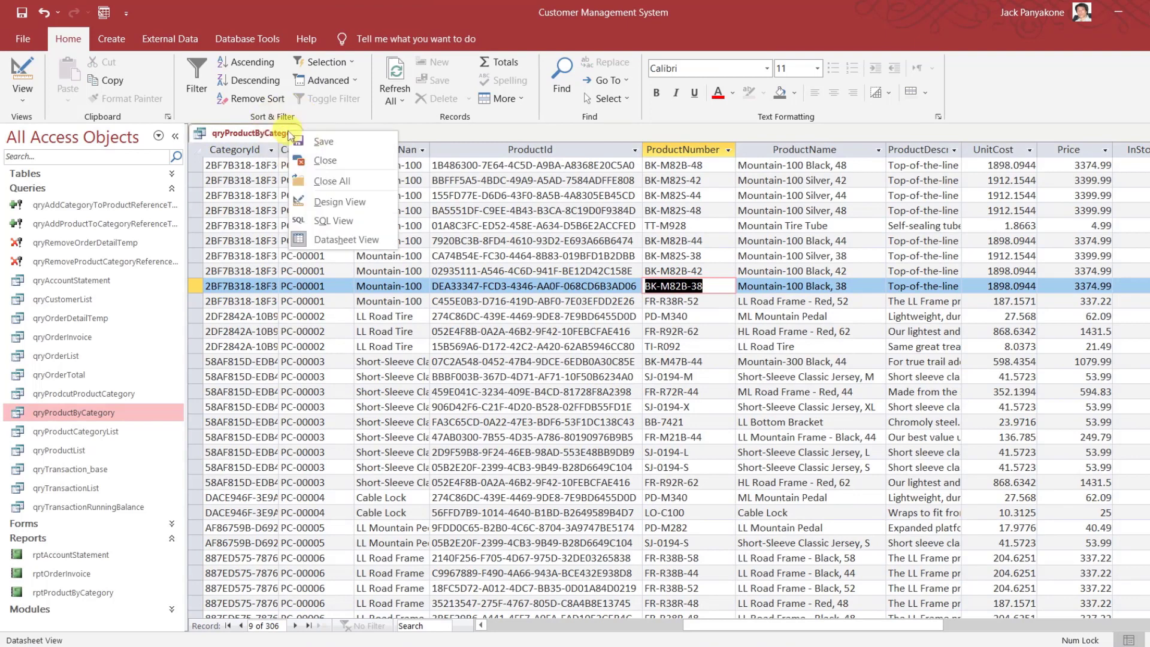
click(330, 165)
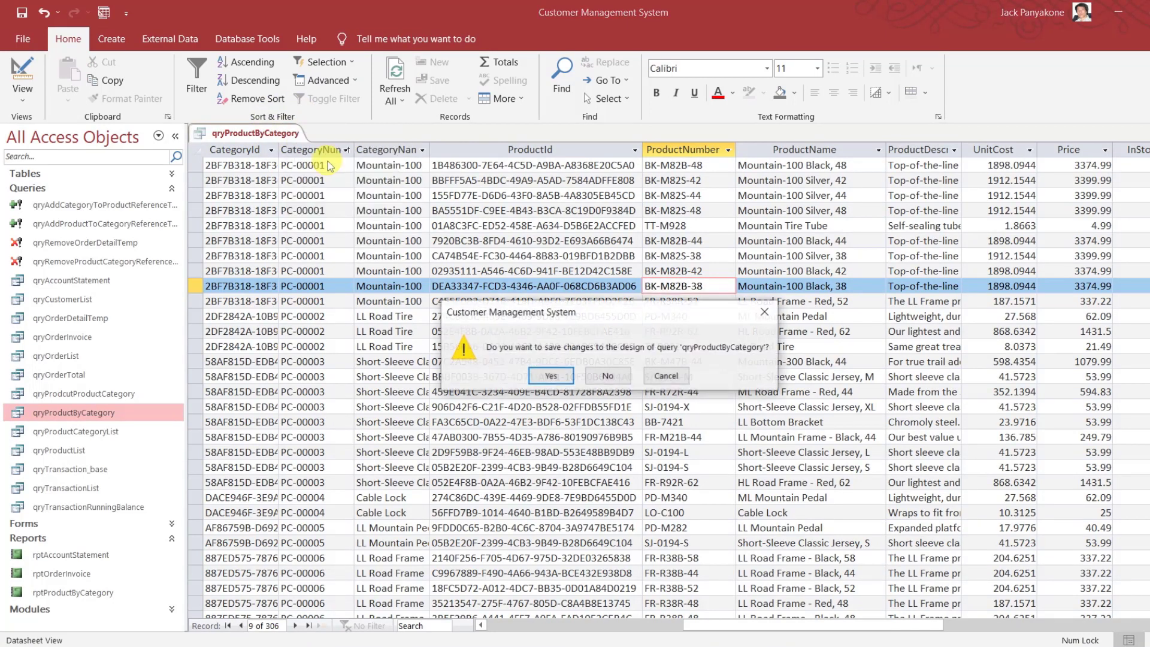
click(605, 376)
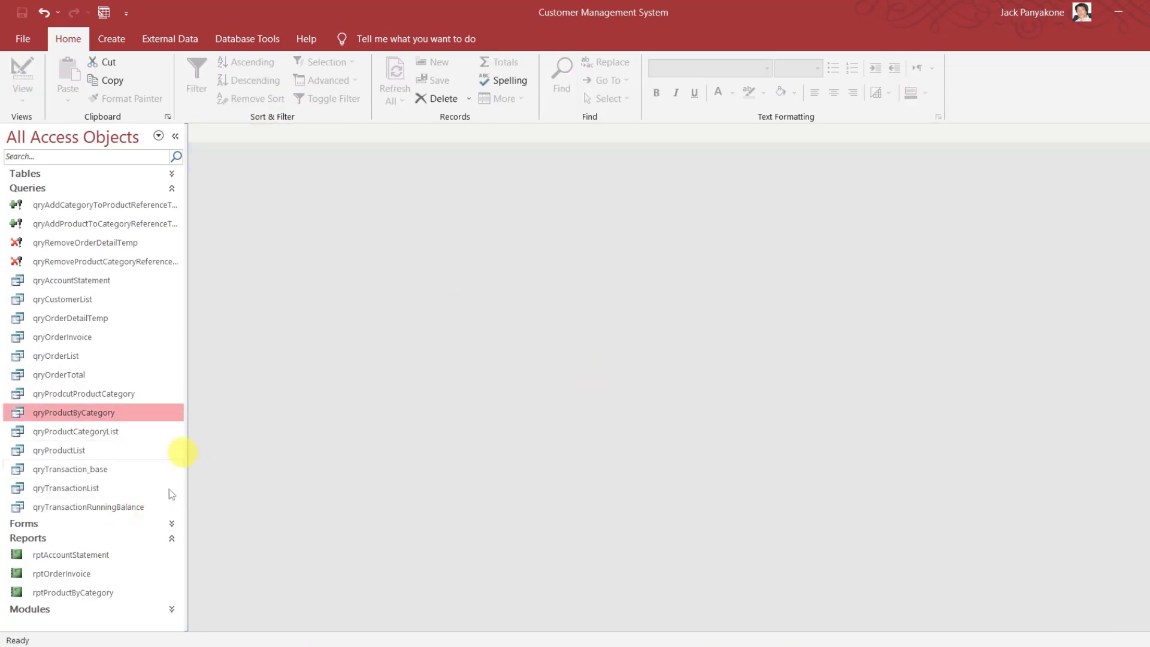
Open the rptProductByCategory report in Design View
click(106, 596)
right_click(107, 596)
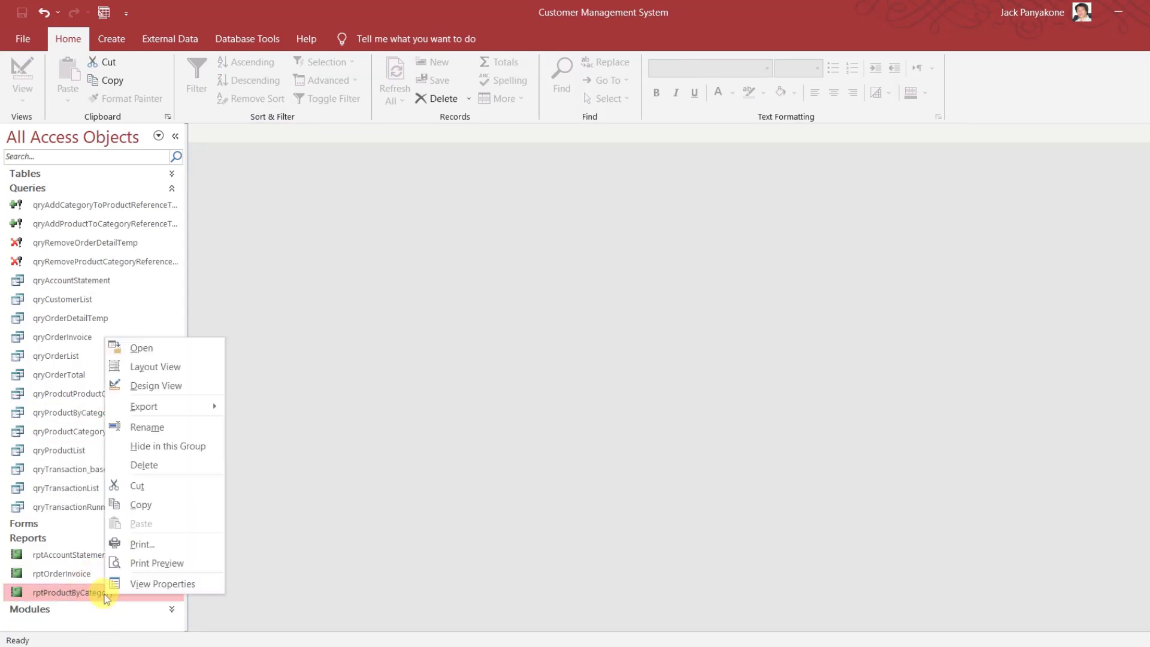
click(160, 385)
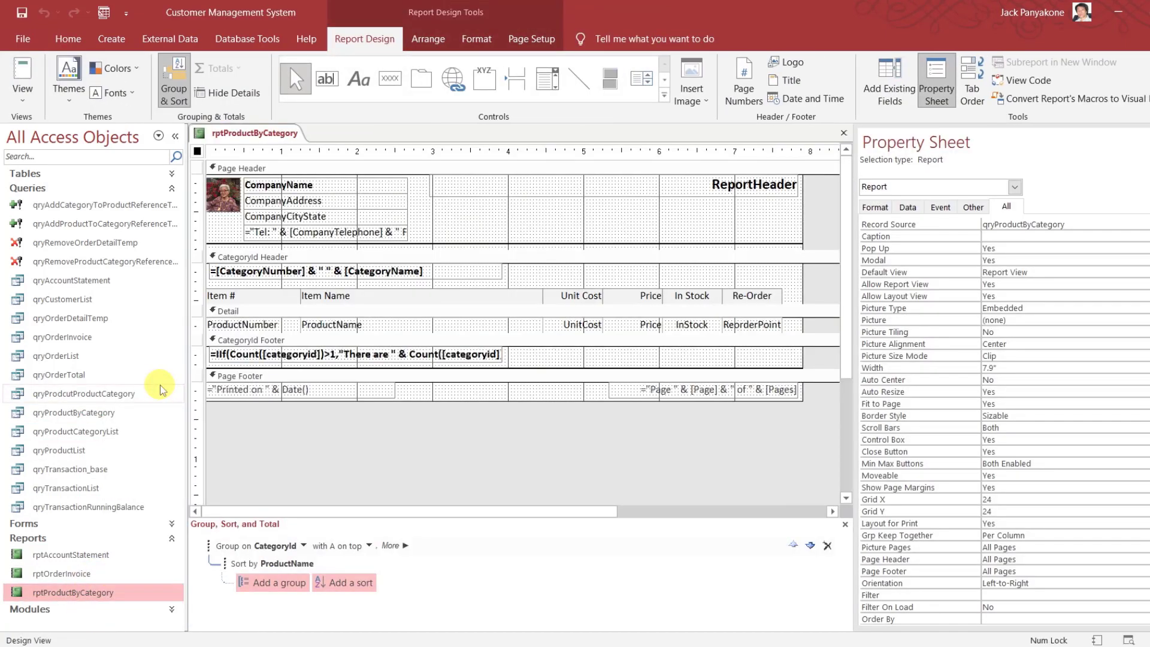
Examine the category order of the report in a maximized Print Preview and return to Design View
right_click(271, 132)
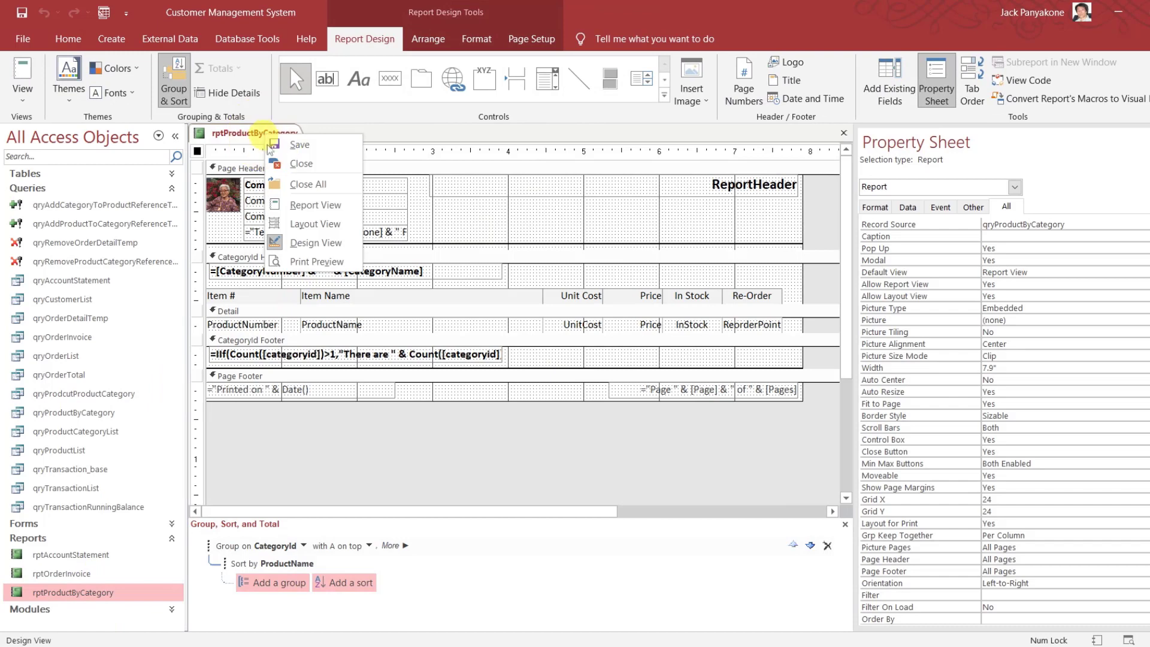
click(316, 265)
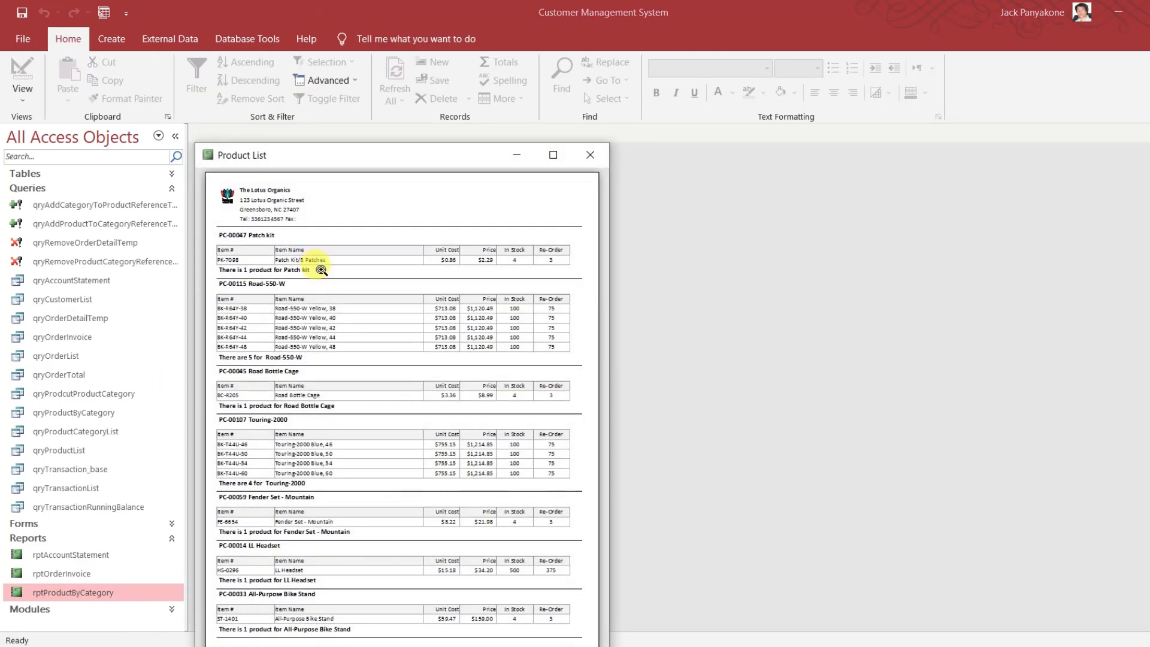
click(553, 156)
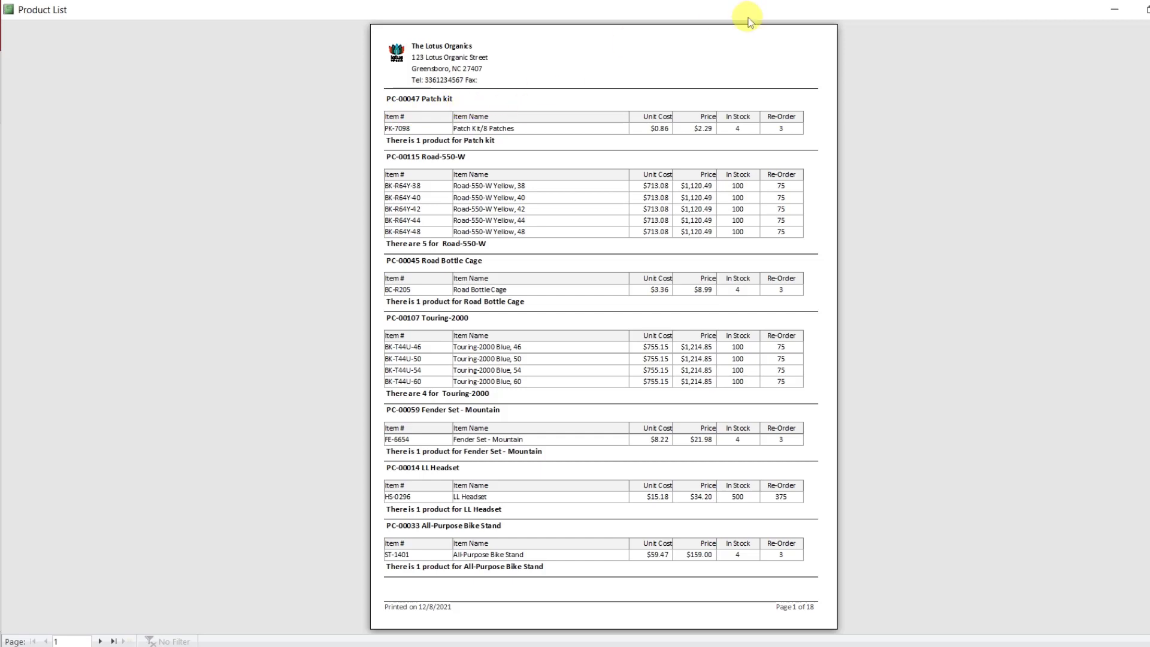
right_click(726, 55)
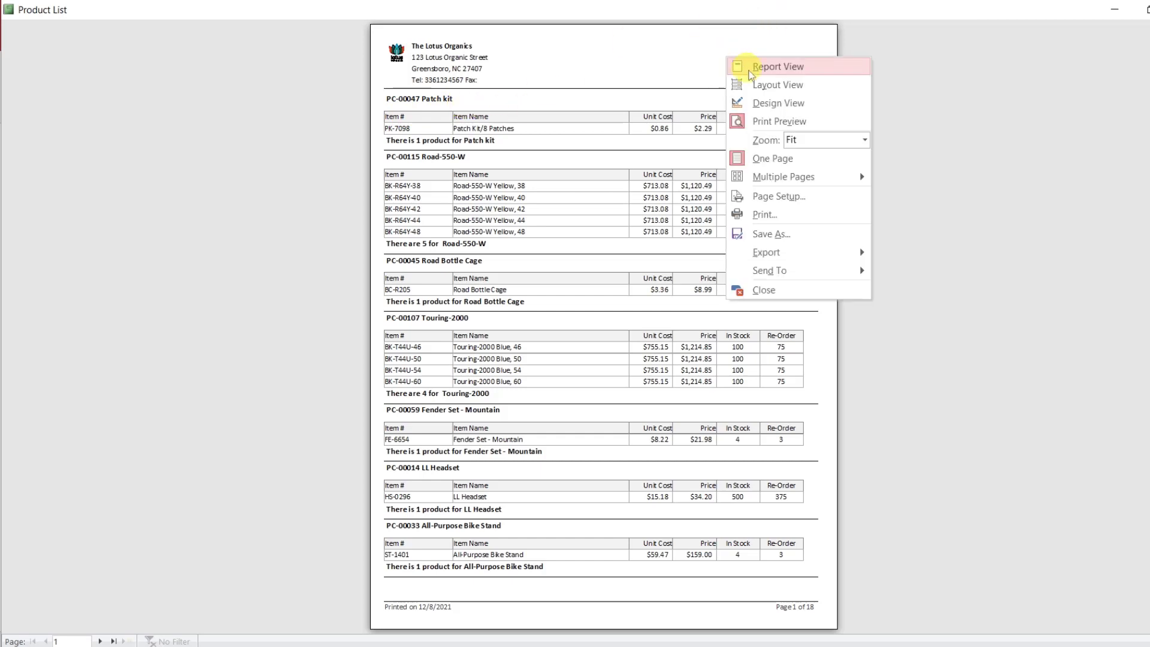
click(752, 103)
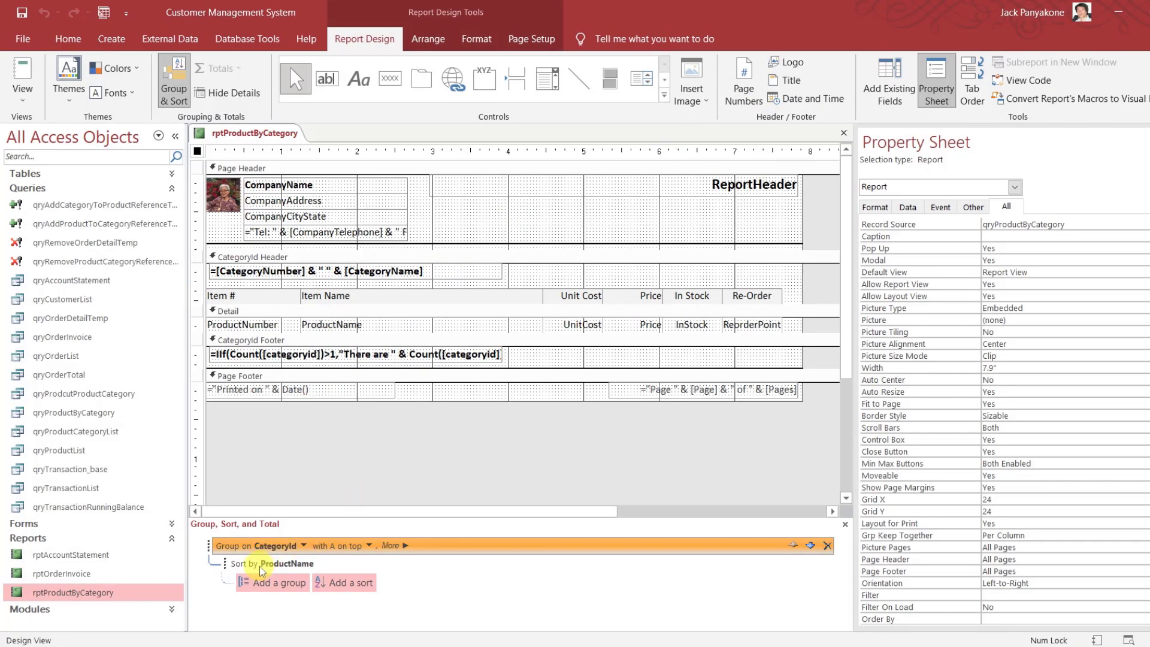
Change the report's existing sort level under the CategoryId group from ProductName to CategoryName
click(317, 565)
click(322, 565)
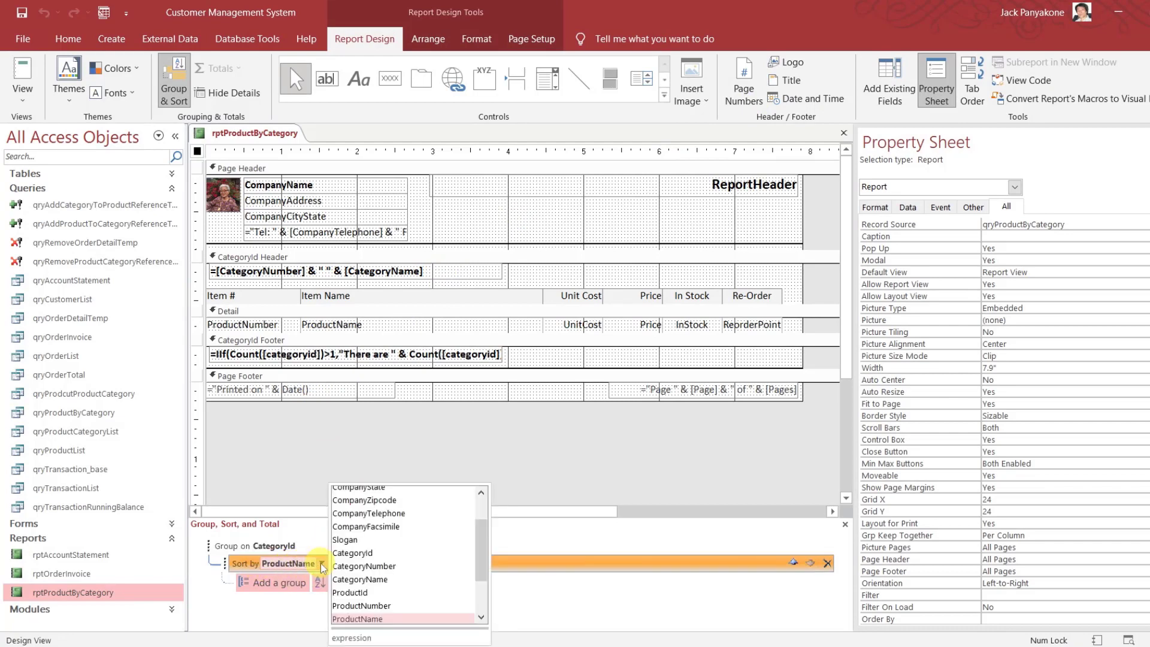
drag(478, 557, 482, 527)
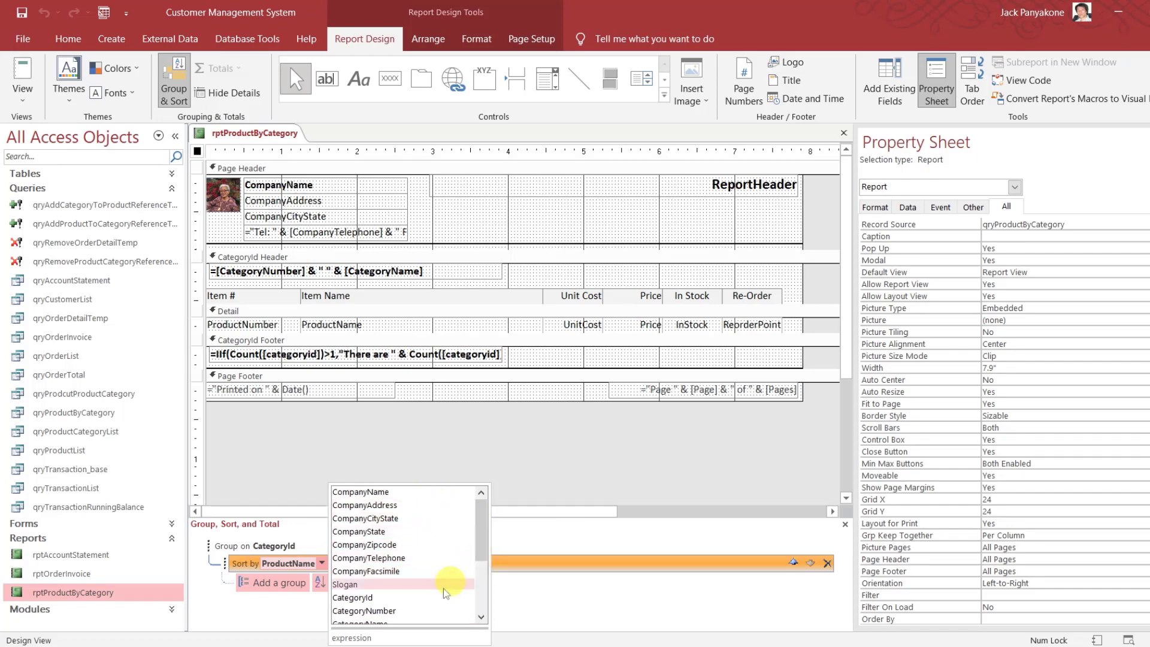
scroll(443, 593, down, 3)
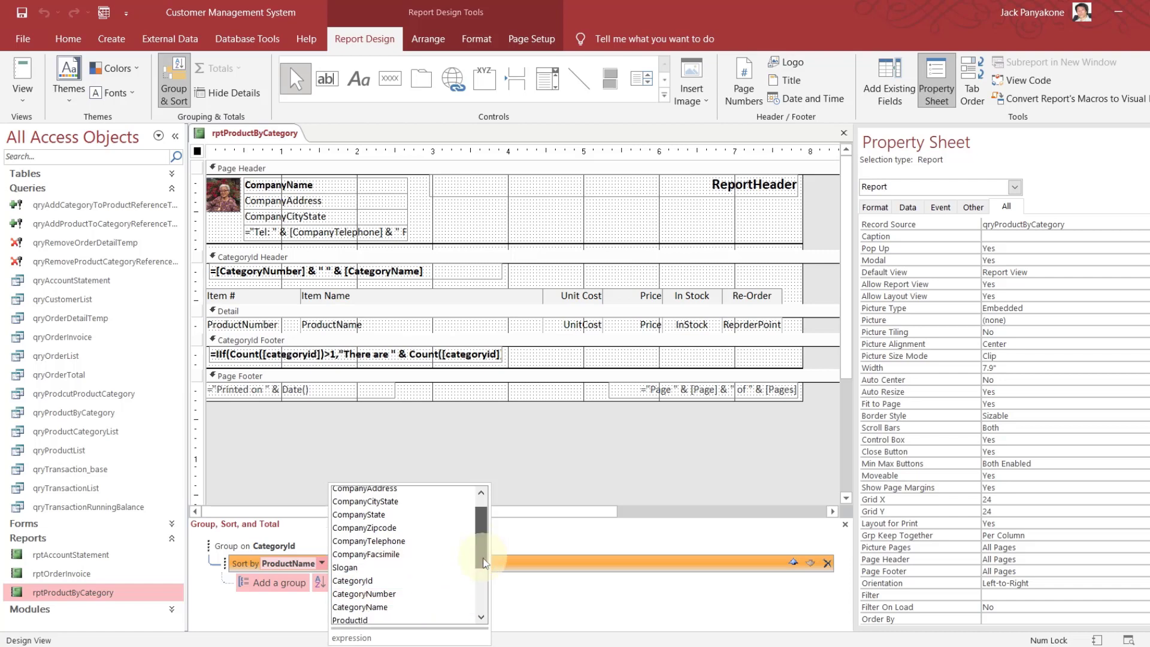
click(452, 584)
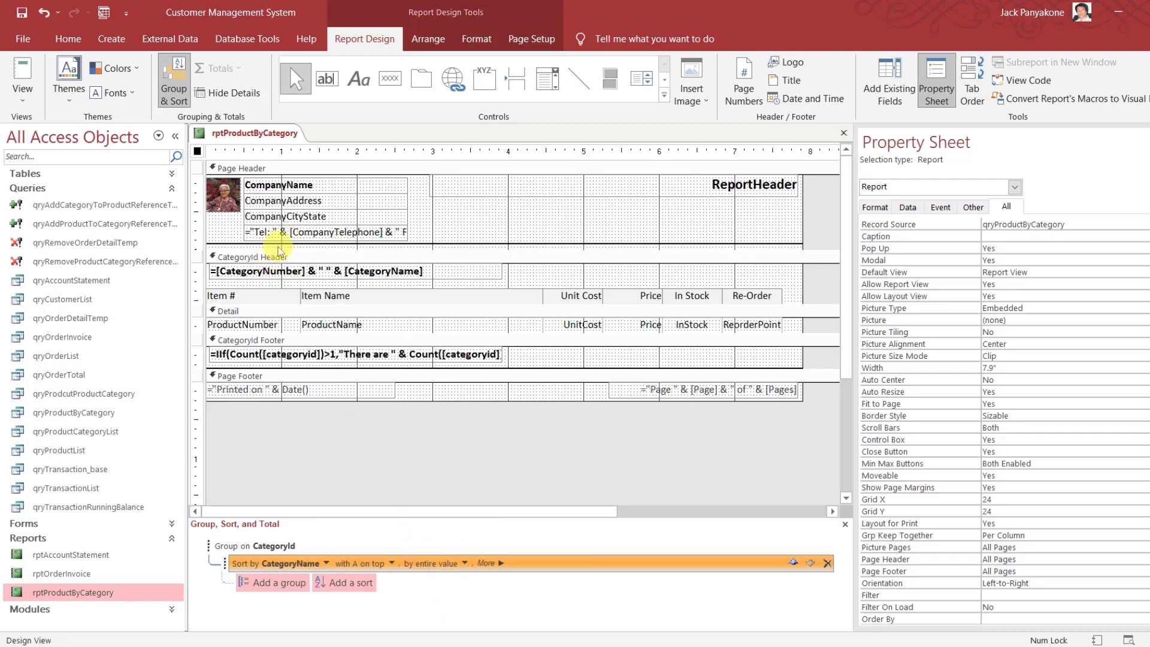
Add a second sort level by ProductName below the CategoryName sort
click(329, 582)
drag(484, 539, 486, 605)
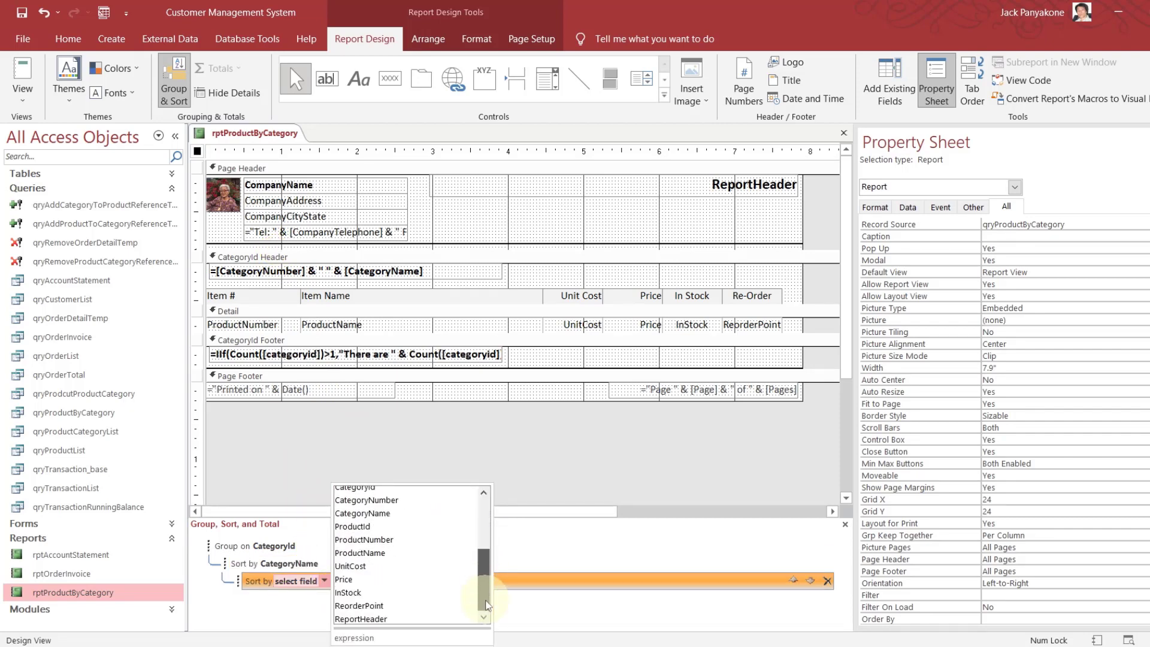
click(419, 551)
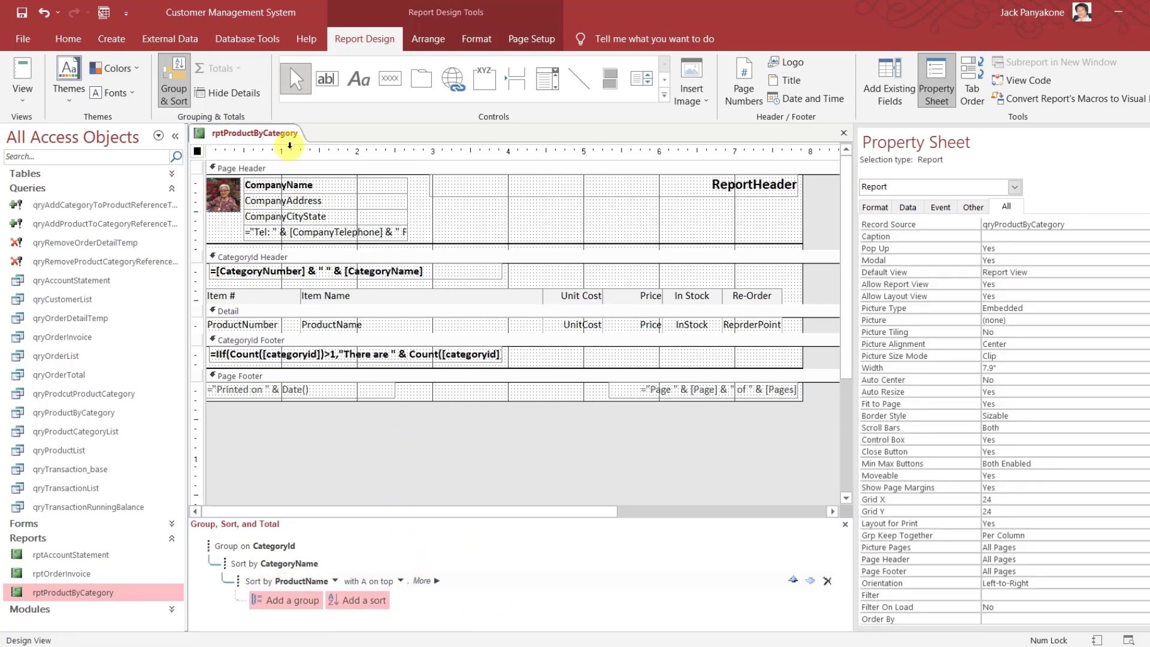
Examine the category order of the report in a maximized Print Preview with both sort levels set, and return to Design View
right_click(282, 133)
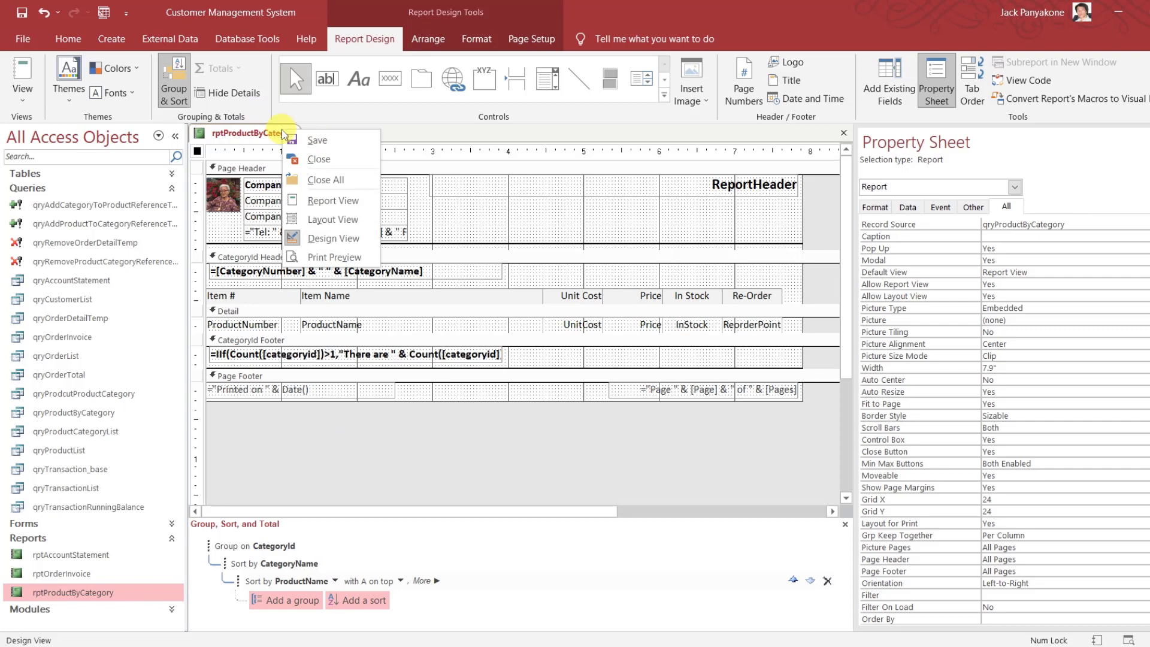
click(332, 257)
drag(346, 160, 460, 73)
click(651, 74)
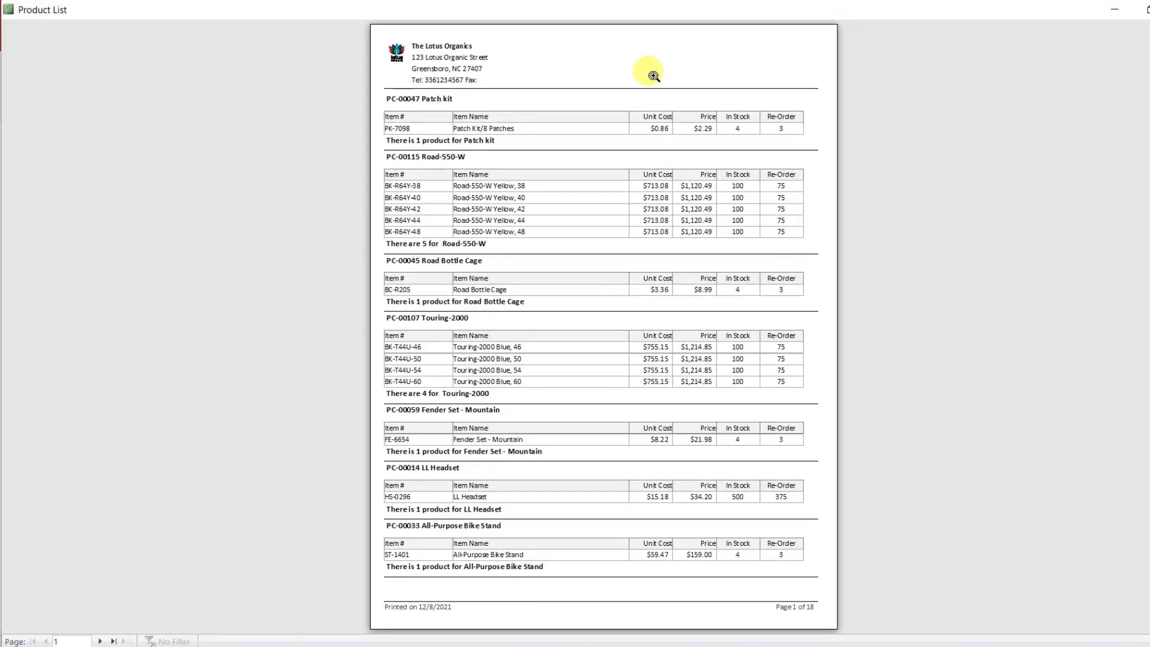
click(655, 72)
scroll(587, 327, up, 1)
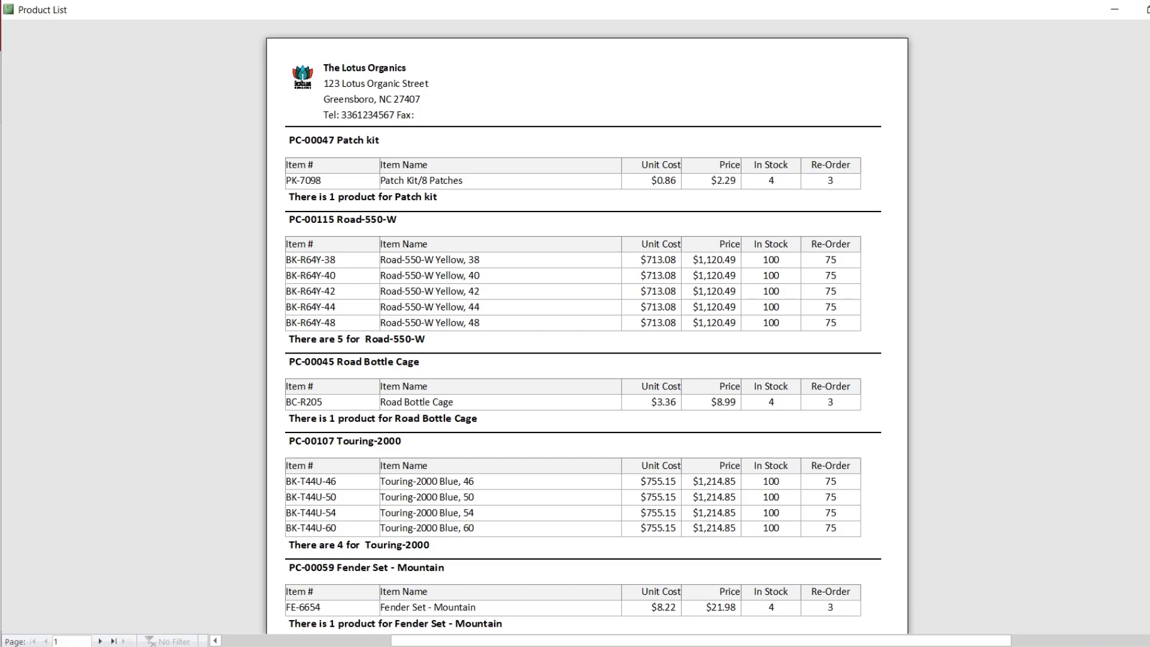
right_click(814, 11)
click(863, 112)
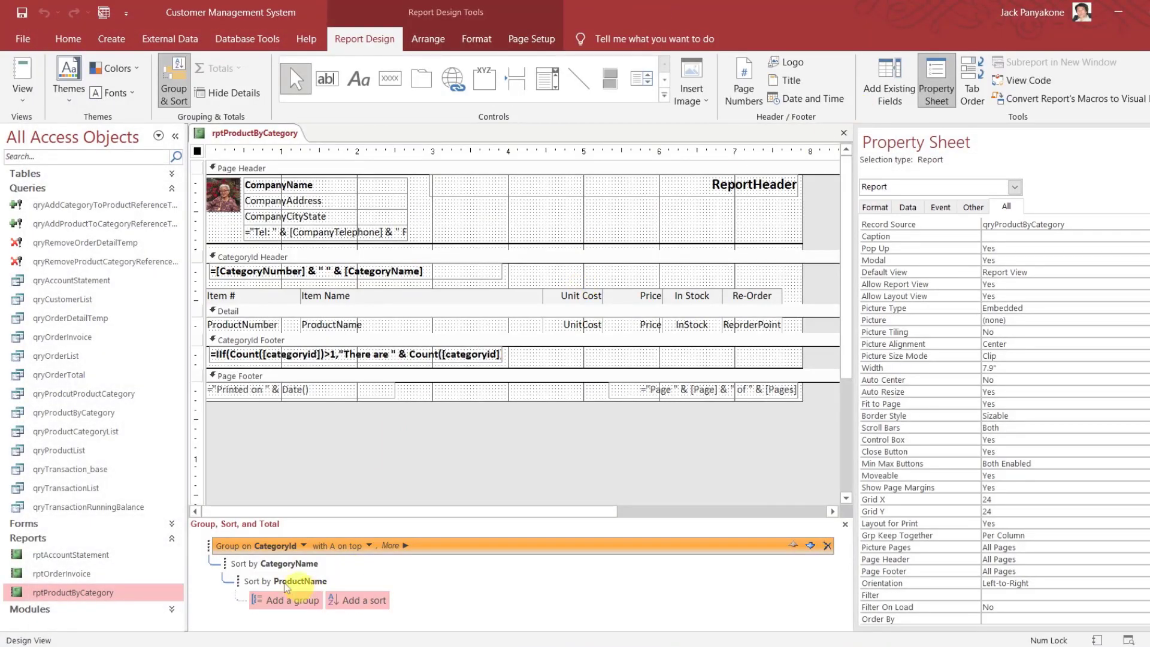
Delete the report's CategoryName sort level and change the grouping field to CategoryName
click(268, 571)
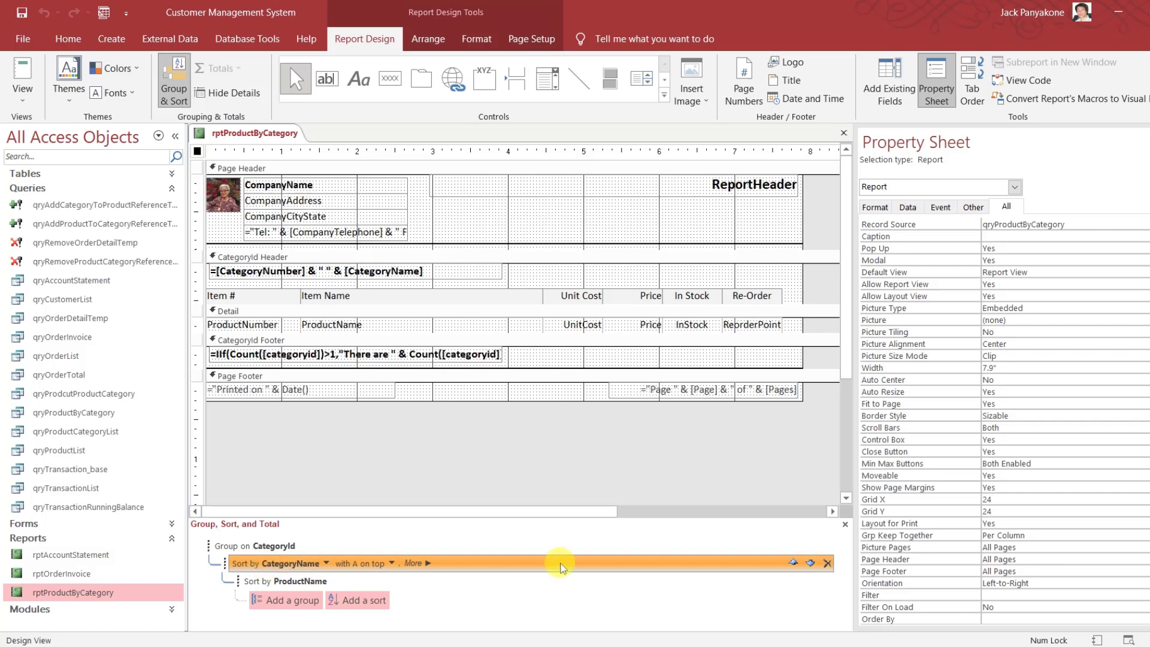
click(827, 564)
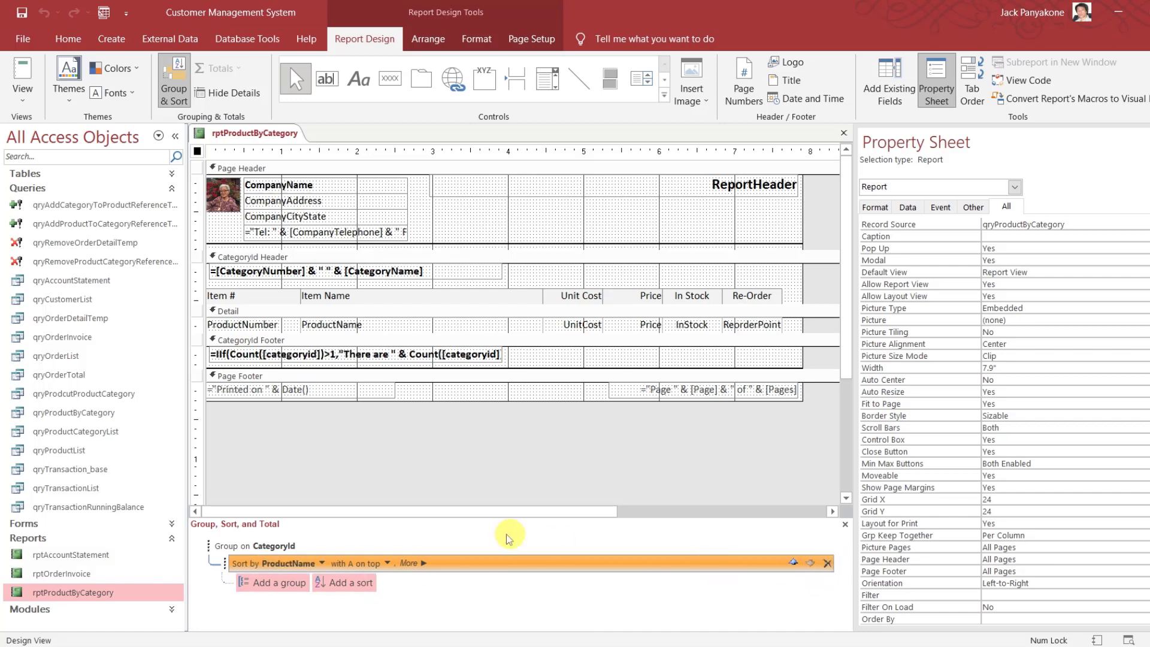
click(357, 547)
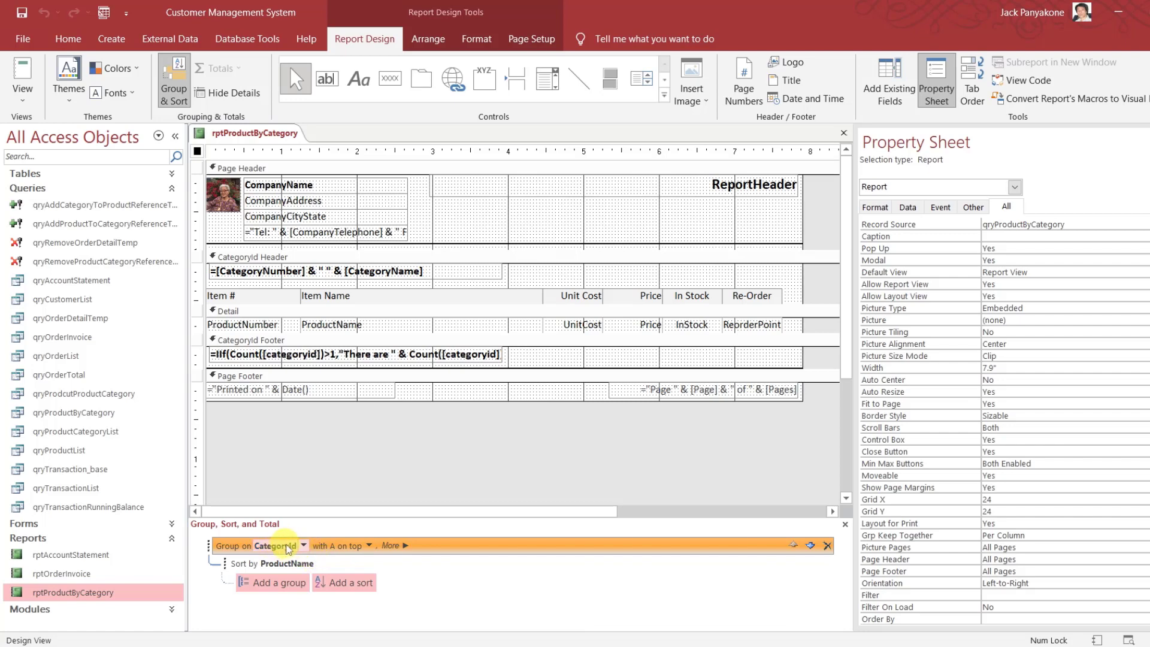
click(303, 546)
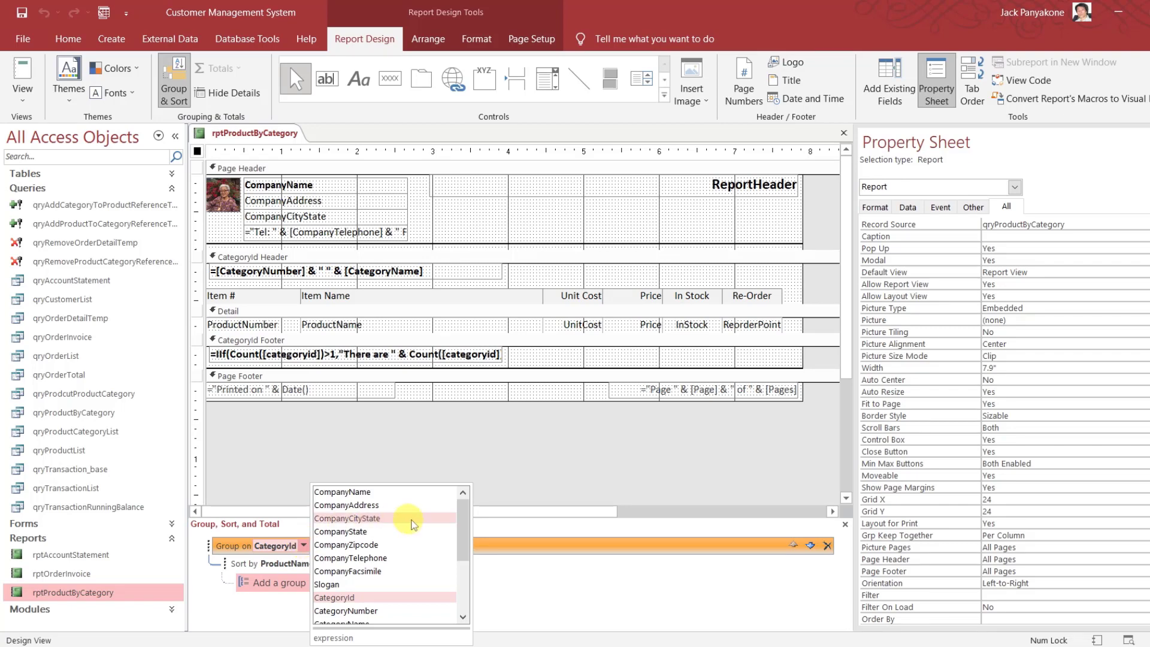
scroll(464, 545, down, 2)
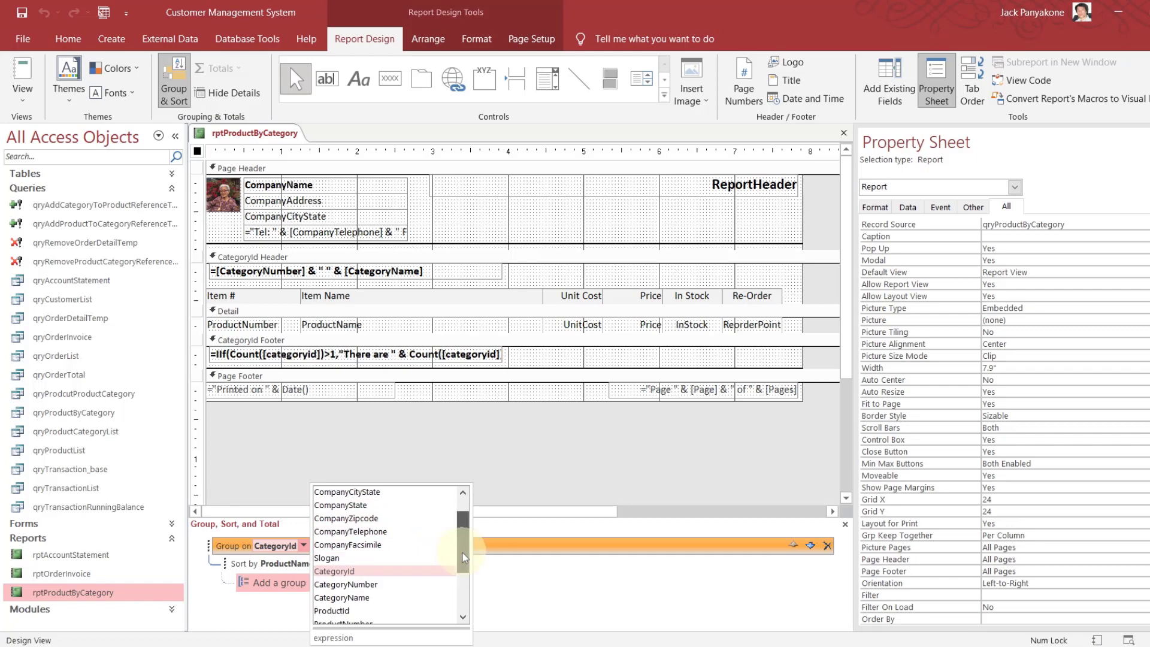
click(435, 577)
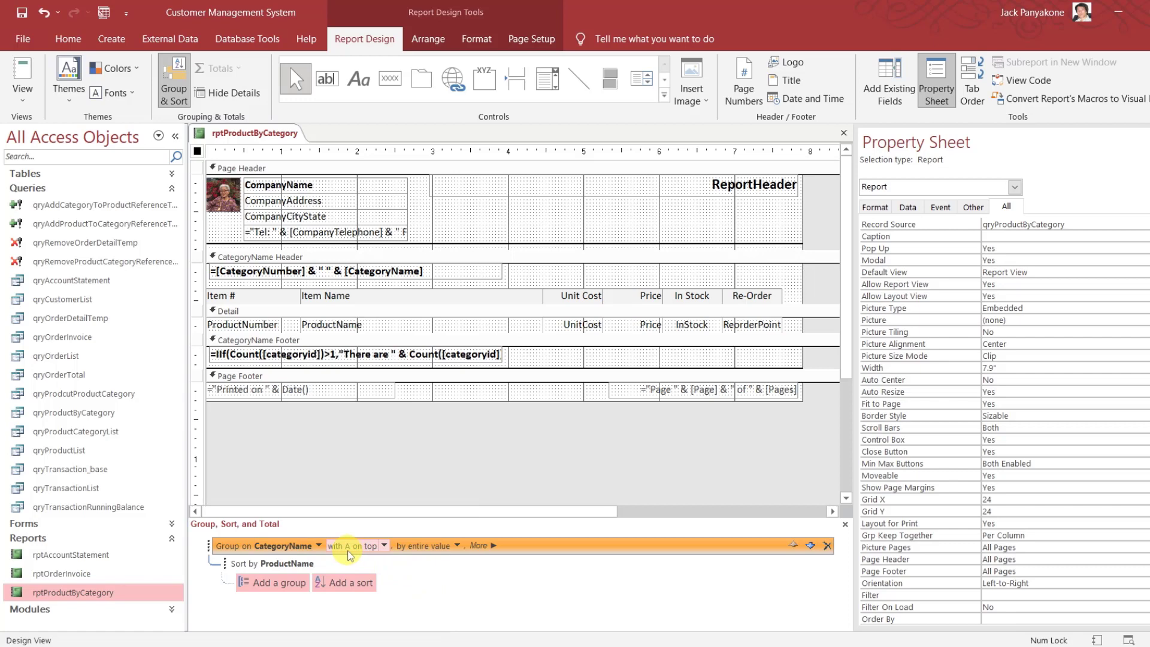
click(391, 457)
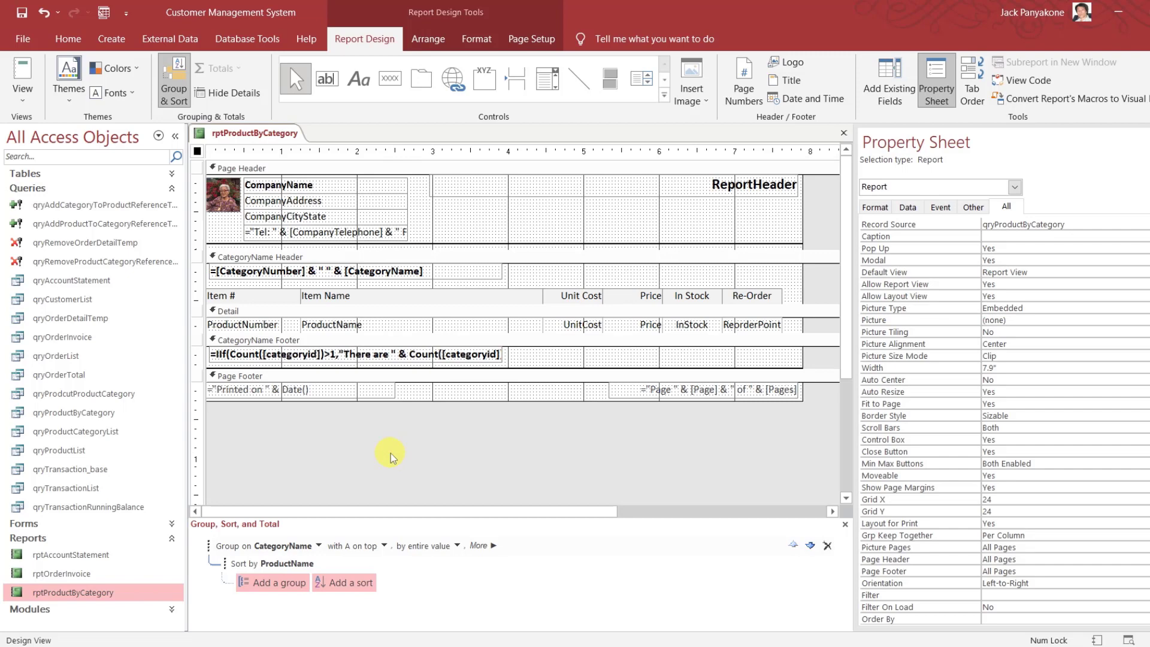
Examine the category order on the first page of the regrouped report in a maximized, zoomed-in Print Preview
right_click(255, 139)
click(314, 261)
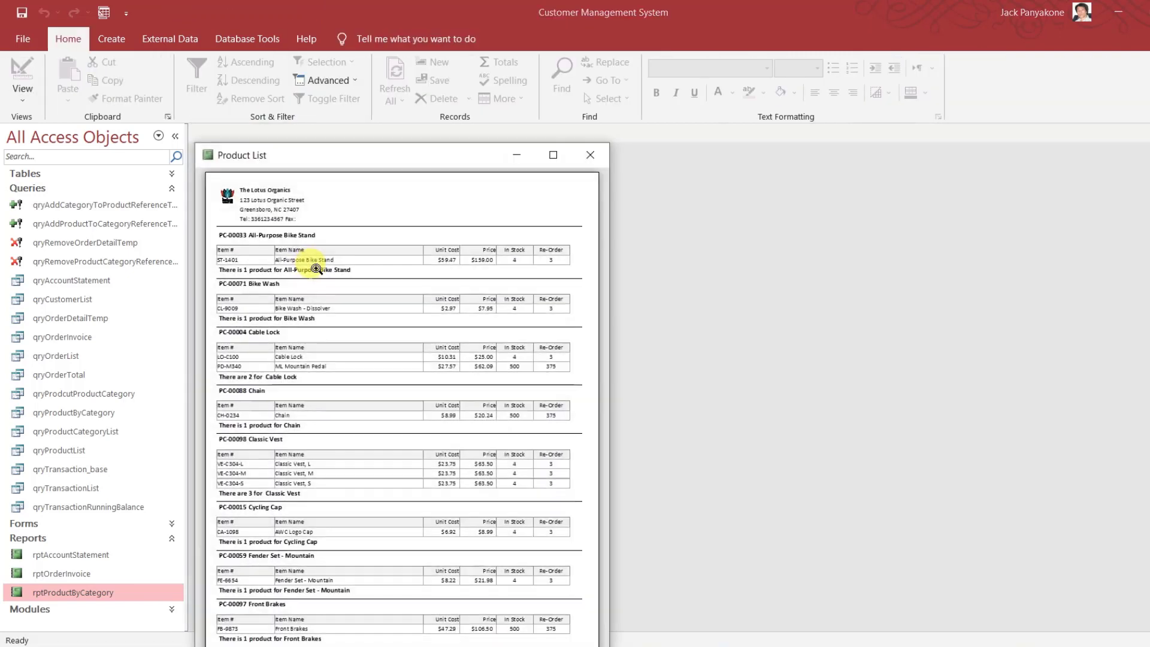
drag(377, 154, 469, 70)
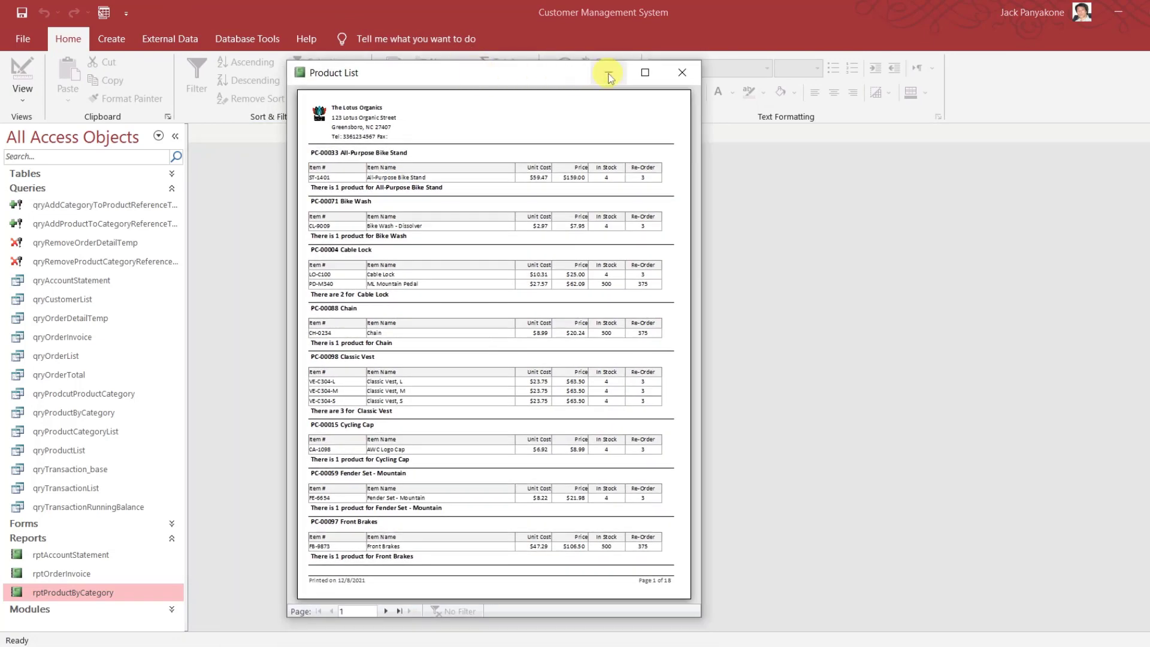
click(644, 72)
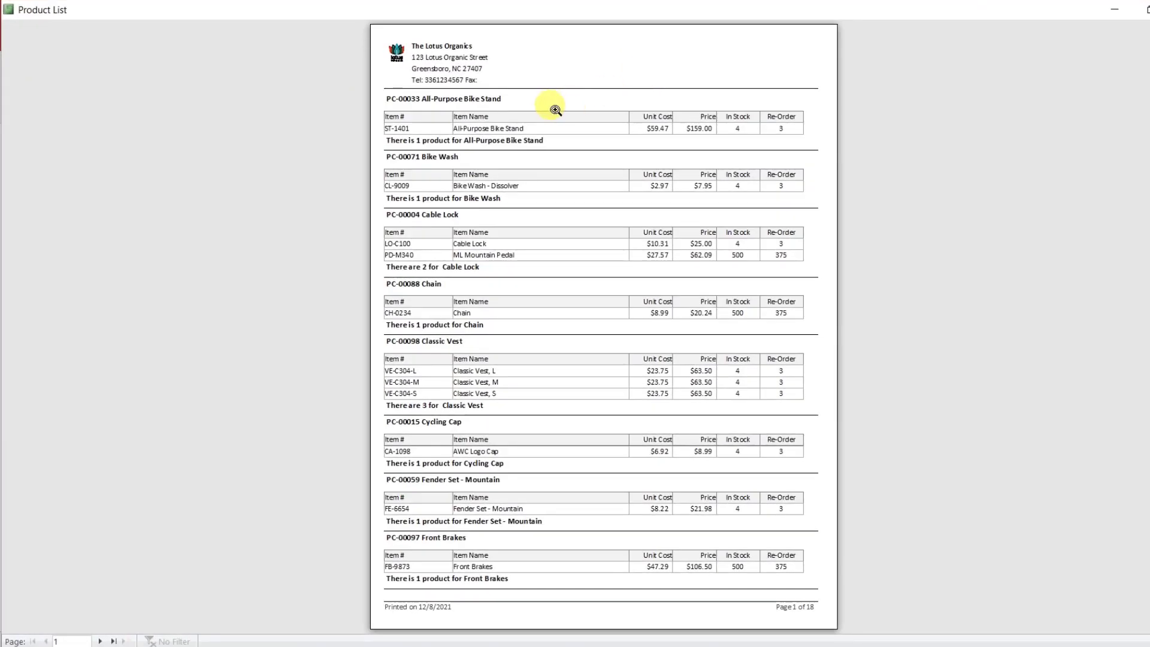
click(555, 110)
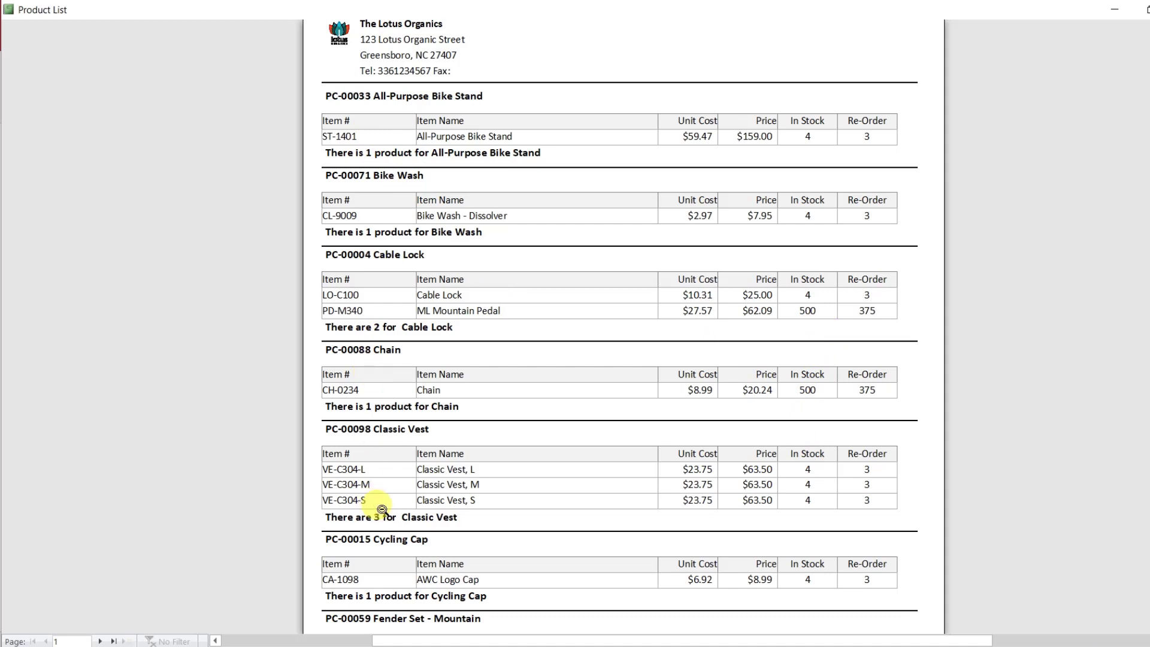
Page through the previewed report to examine the Mountain-100 category's stock and reorder values, and return to Design View
click(100, 641)
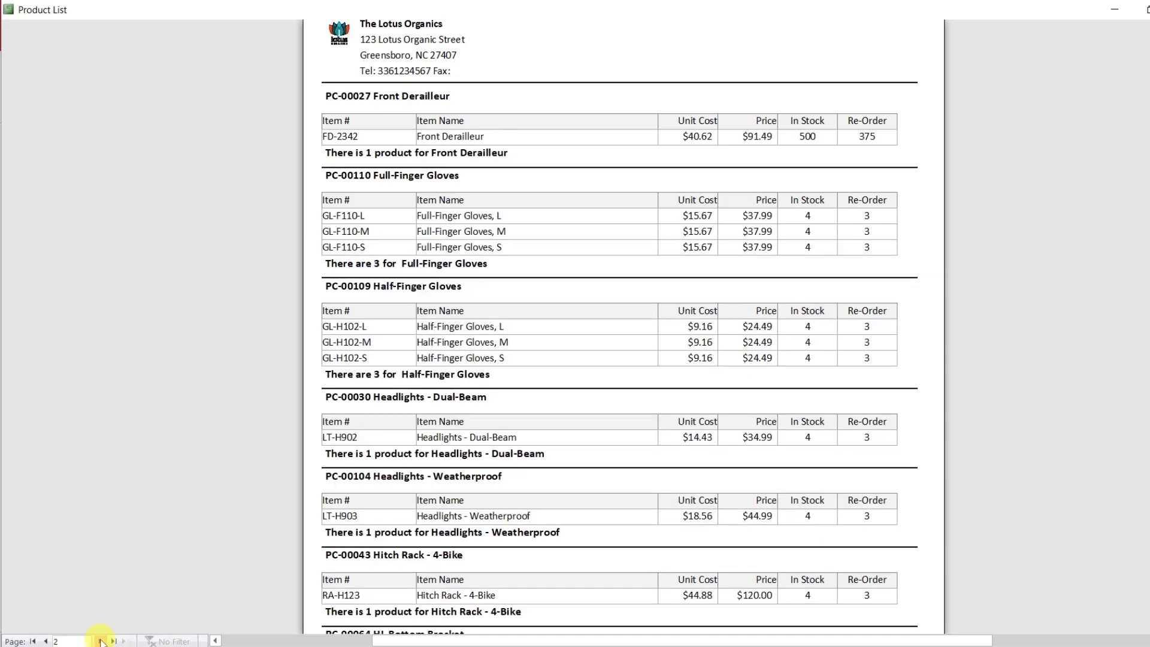
click(100, 641)
click(100, 641)
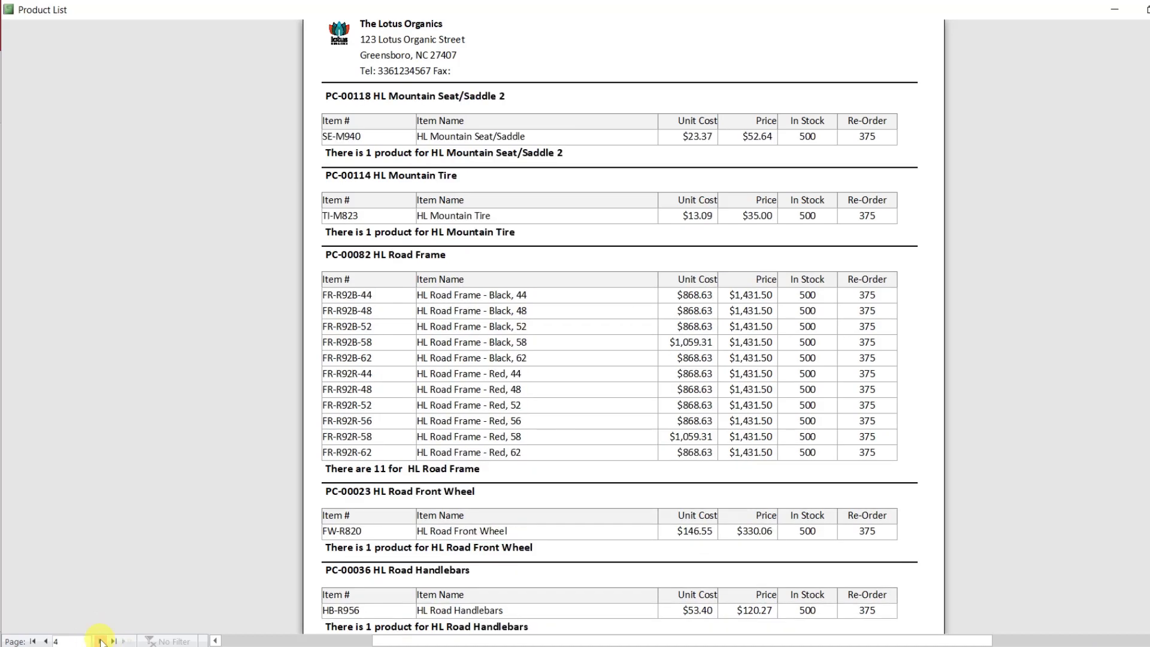
click(100, 641)
click(101, 641)
click(100, 641)
click(100, 641)
click(100, 641)
click(100, 641)
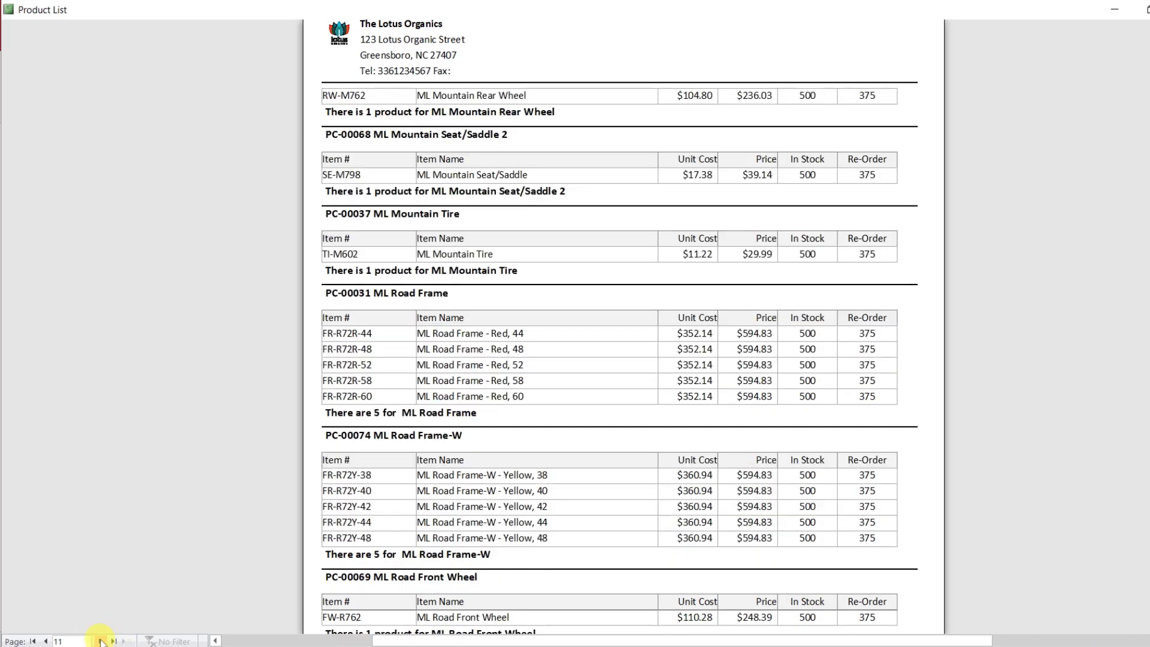
click(100, 641)
click(100, 641)
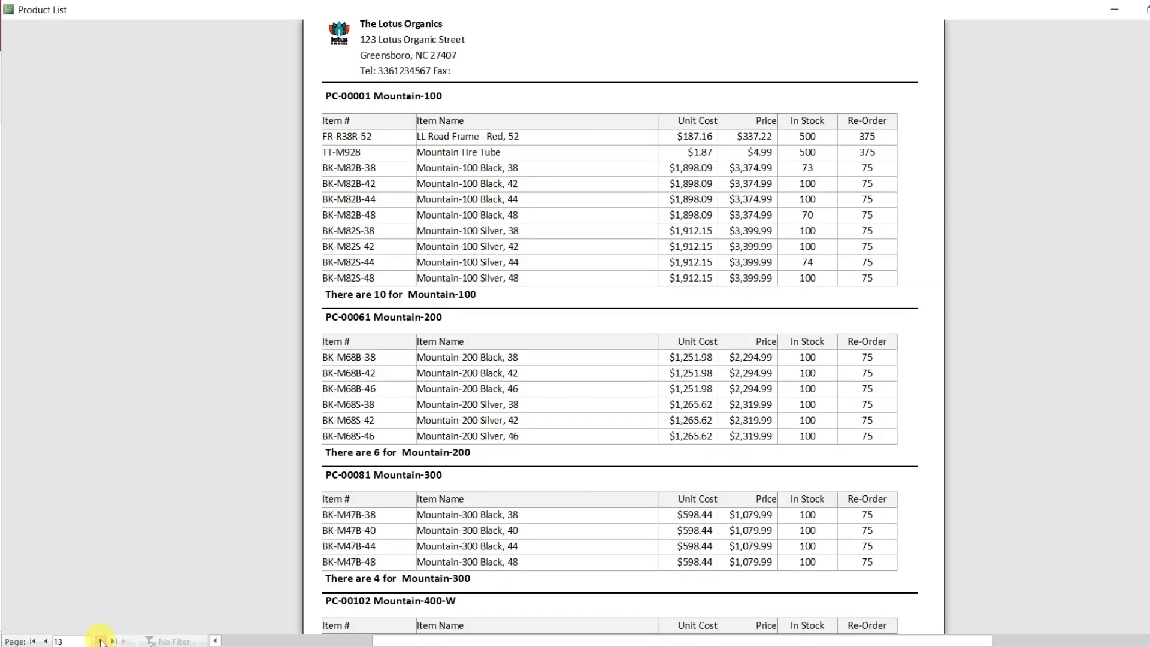
click(100, 641)
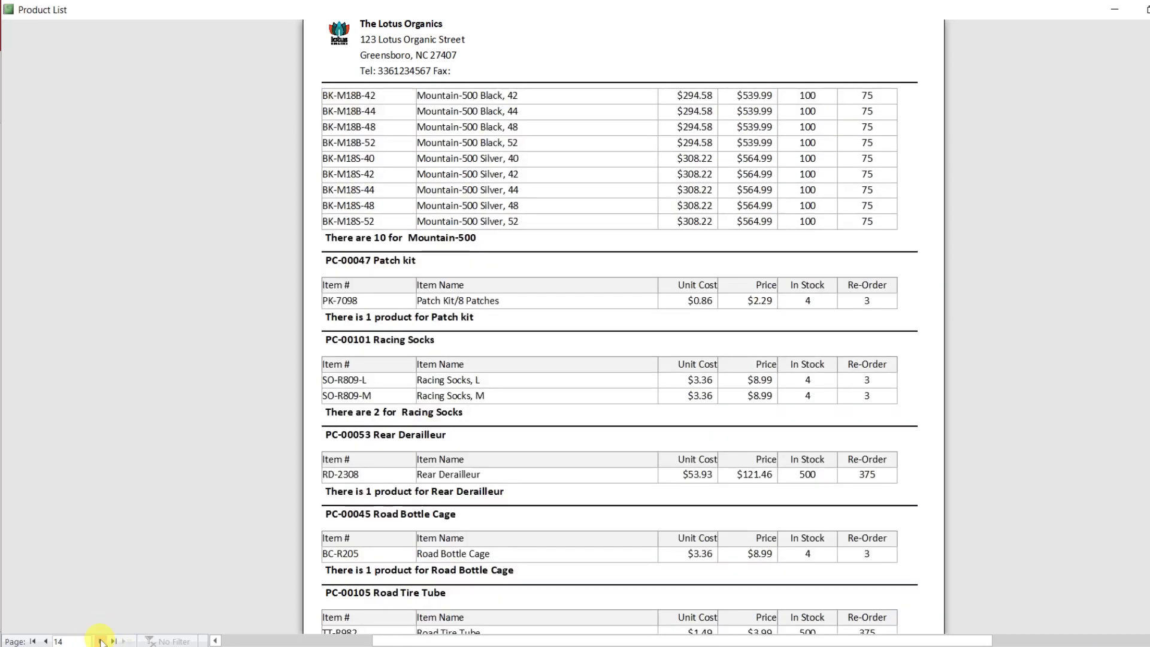
click(46, 640)
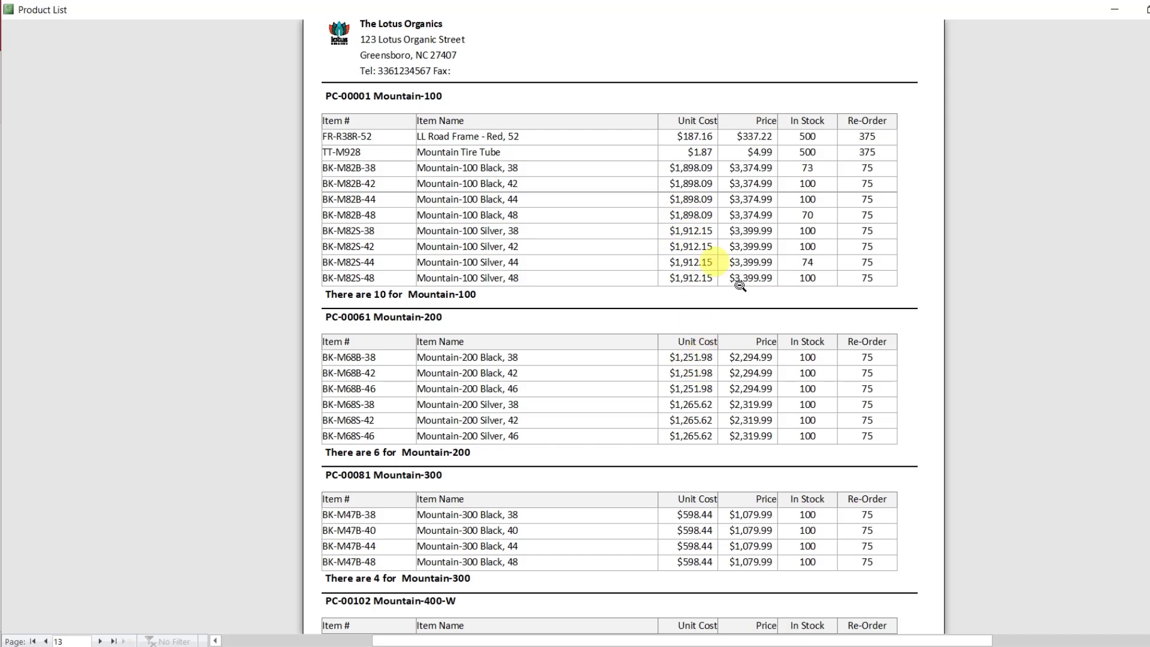
right_click(685, 35)
click(732, 84)
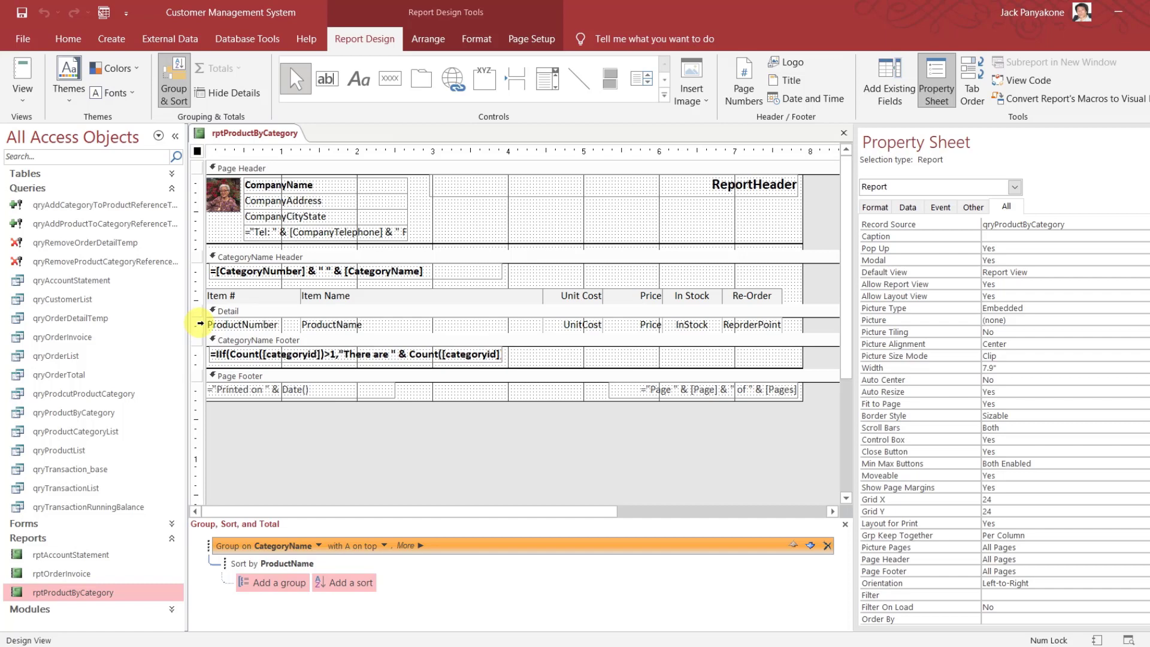
Create a conditional formatting rule for all fields in the Detail section using the expression [Instock]<[ReOrderPoint]
click(200, 323)
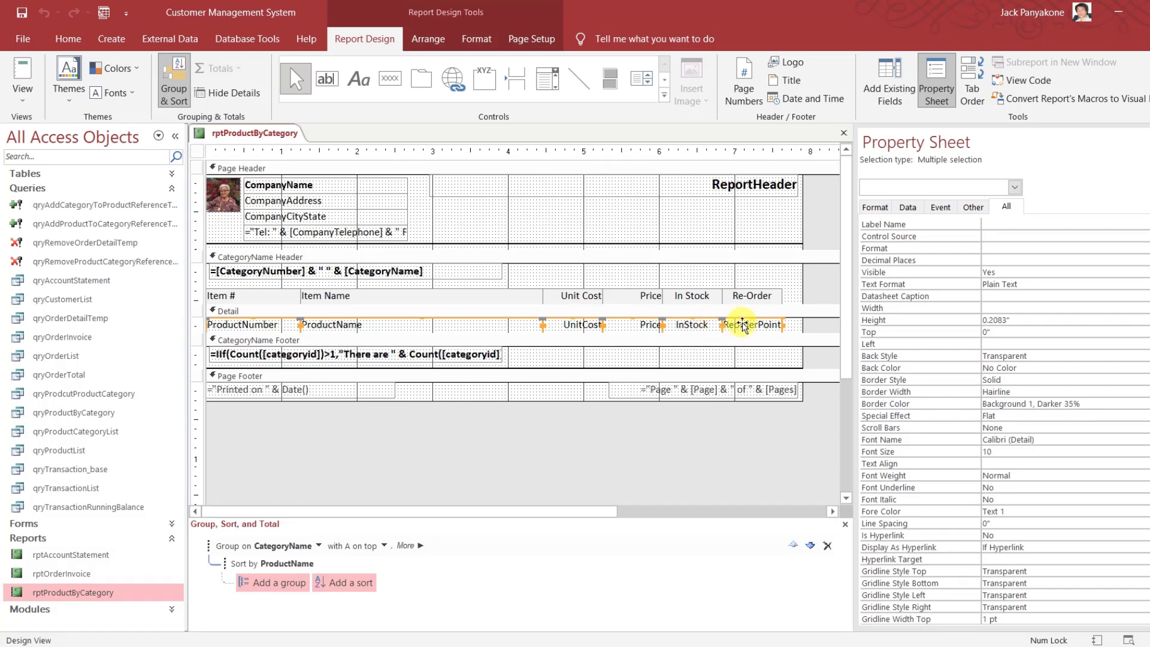
click(477, 40)
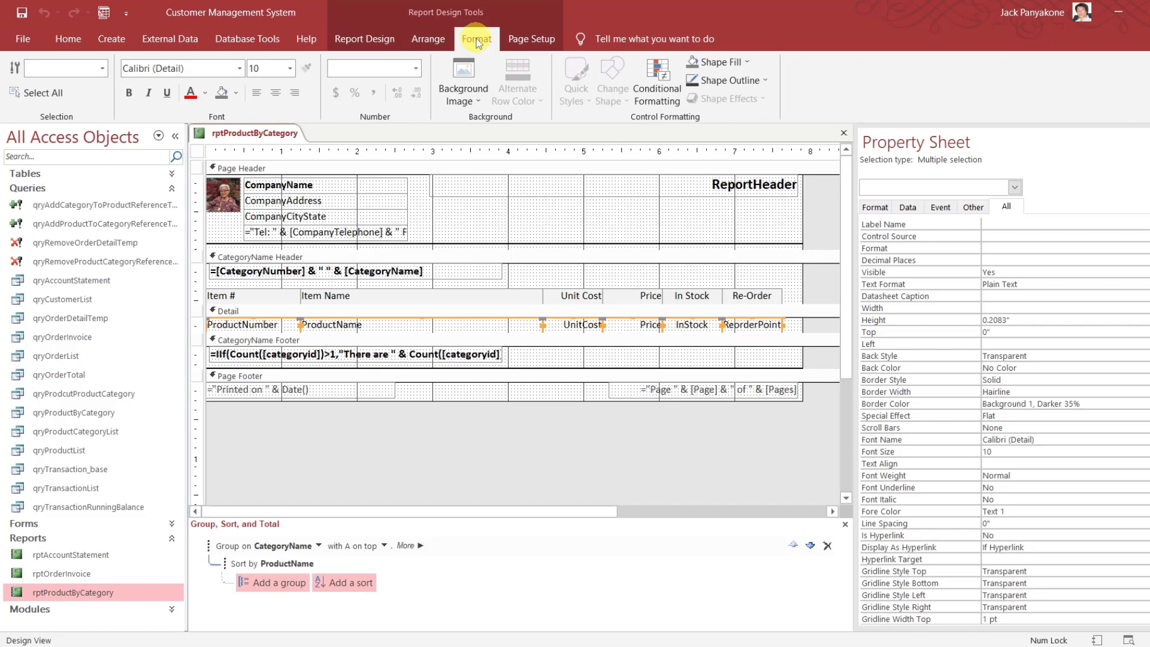
click(658, 87)
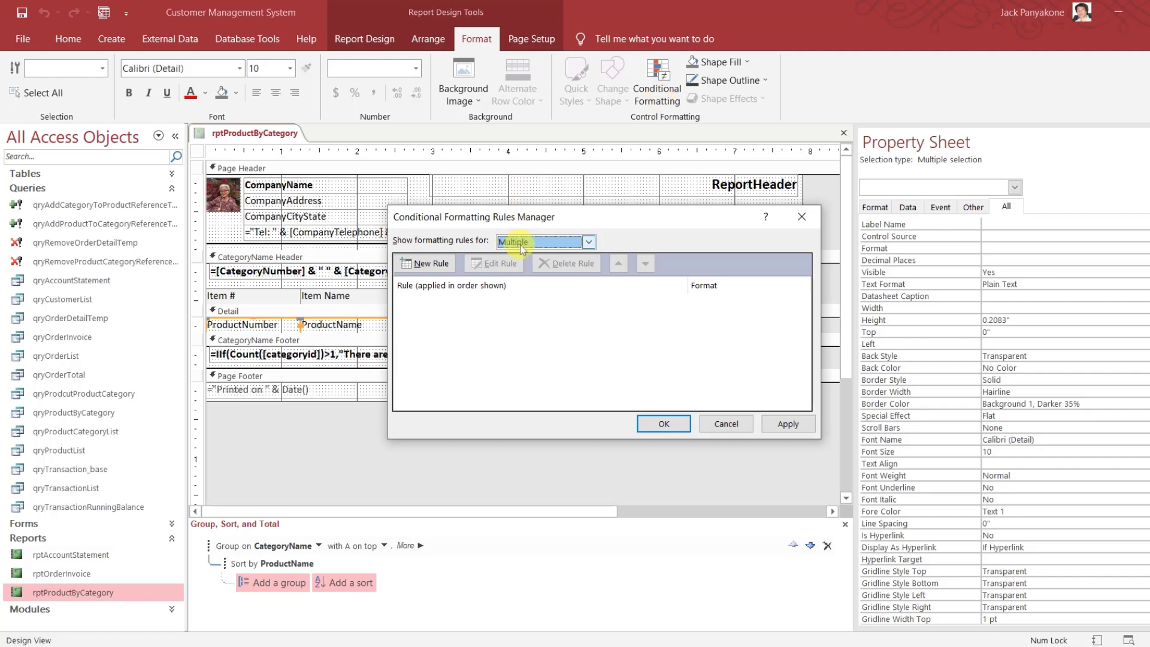
click(444, 264)
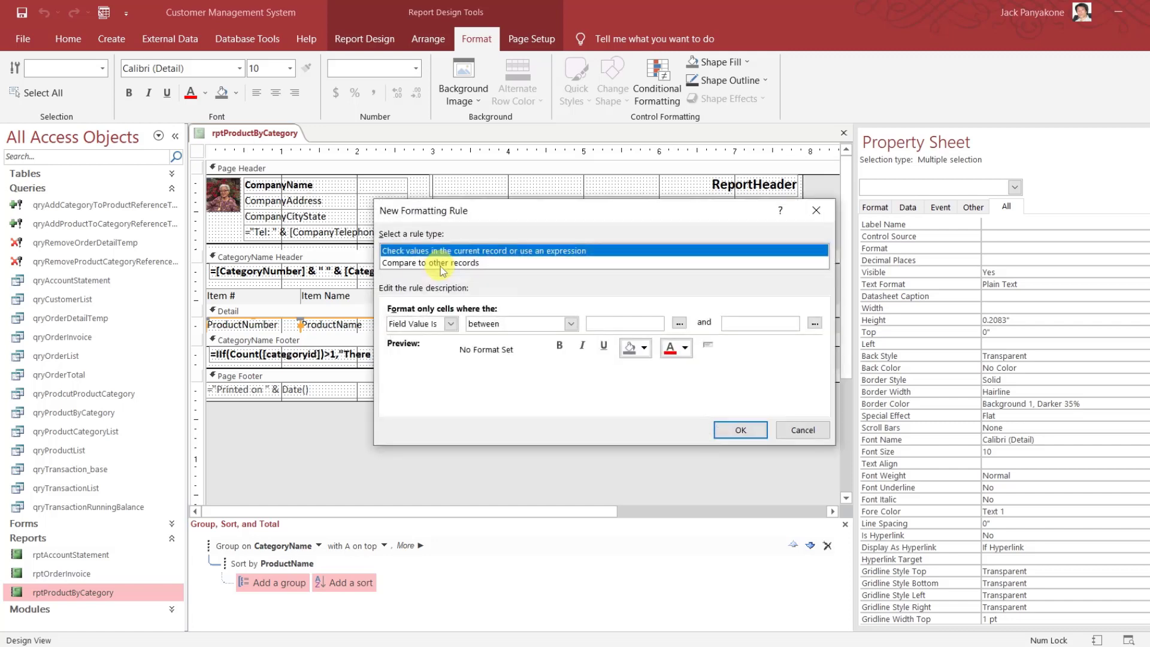
click(450, 324)
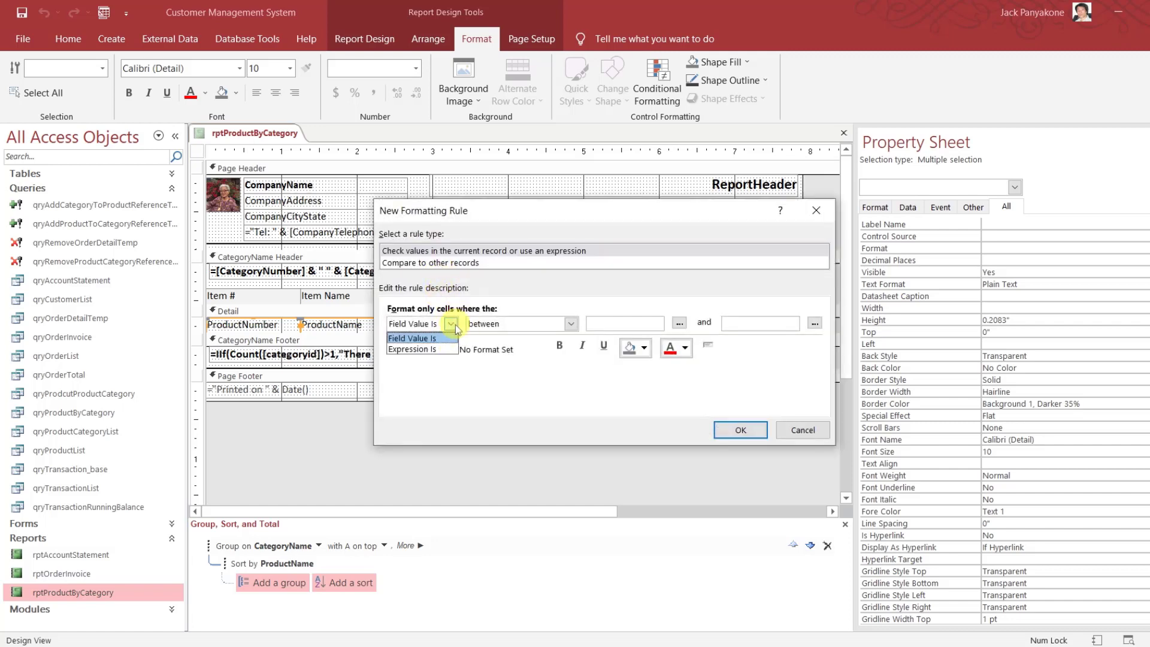
click(438, 350)
click(490, 324)
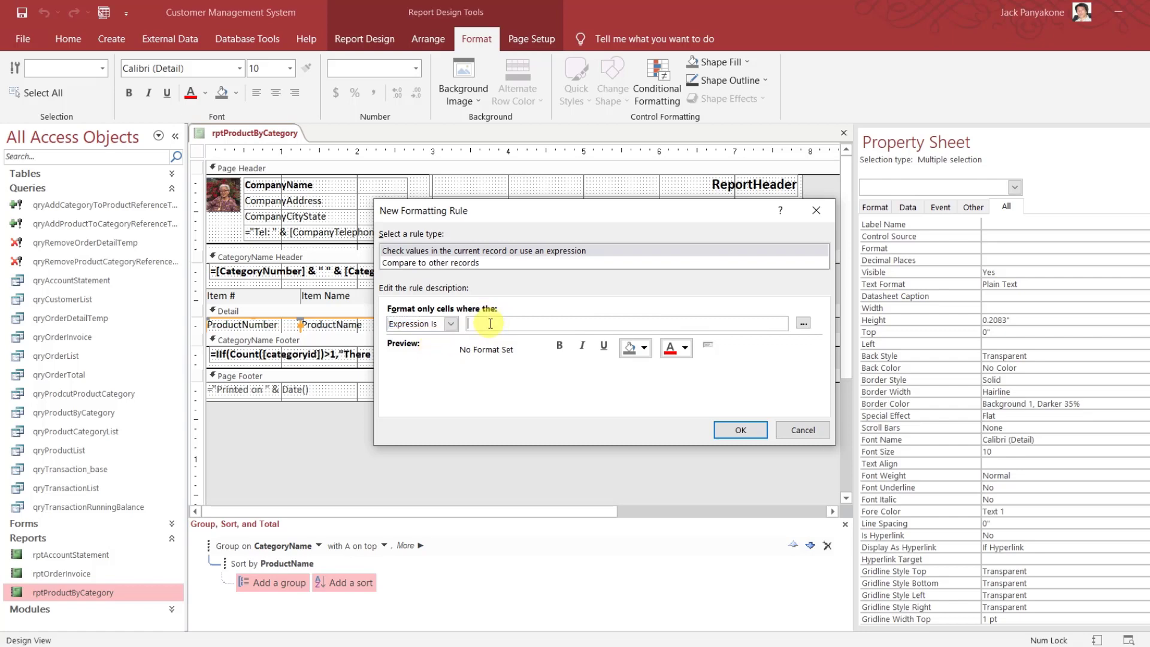
drag(533, 220, 507, 138)
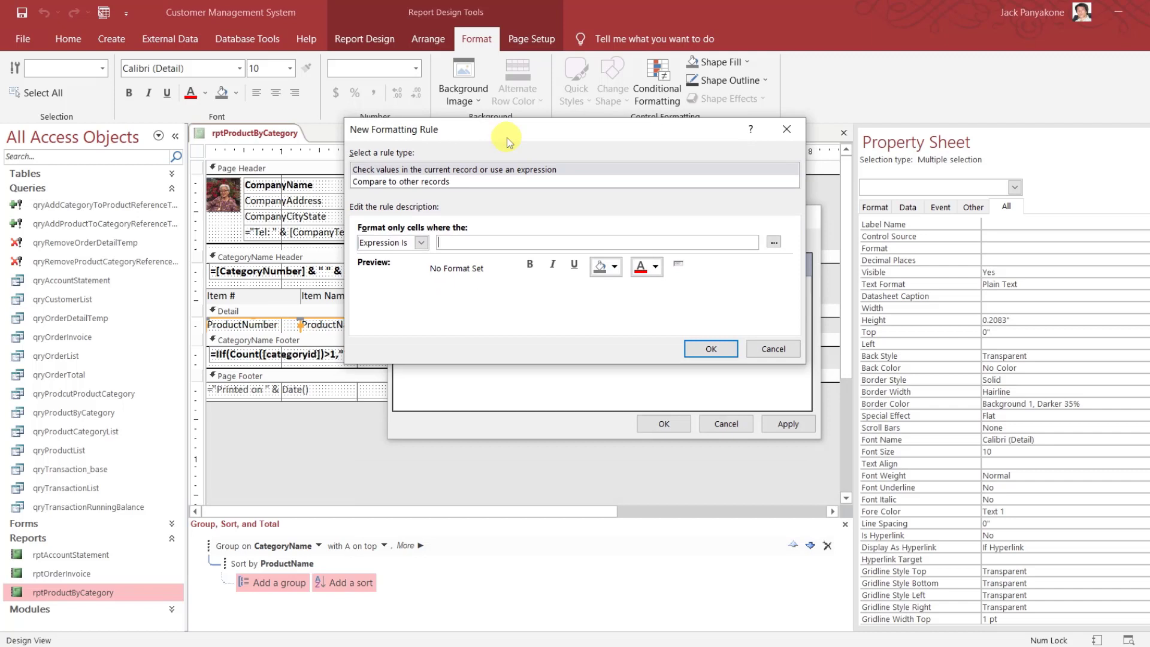
text([])
text(In)
text(s)
text(tock)
text(<)
text([)
text(Re)
text(Ord)
text(er)
text(Point)
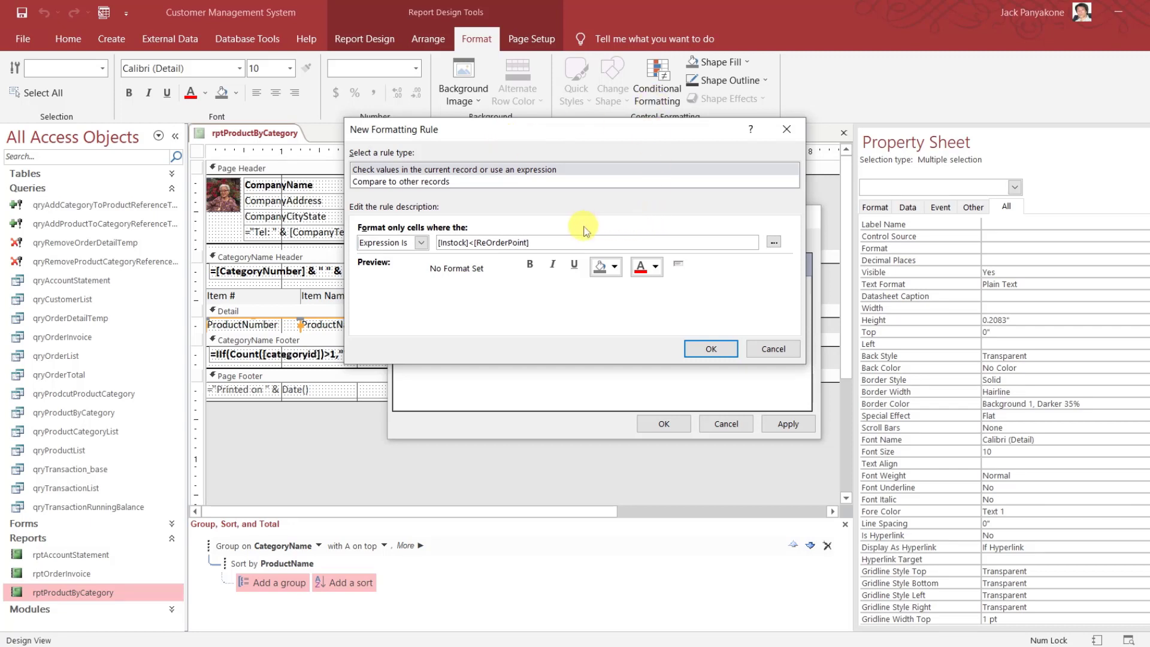
Format the rule's matching text as bold dark red and apply the rule to the Detail fields
click(656, 268)
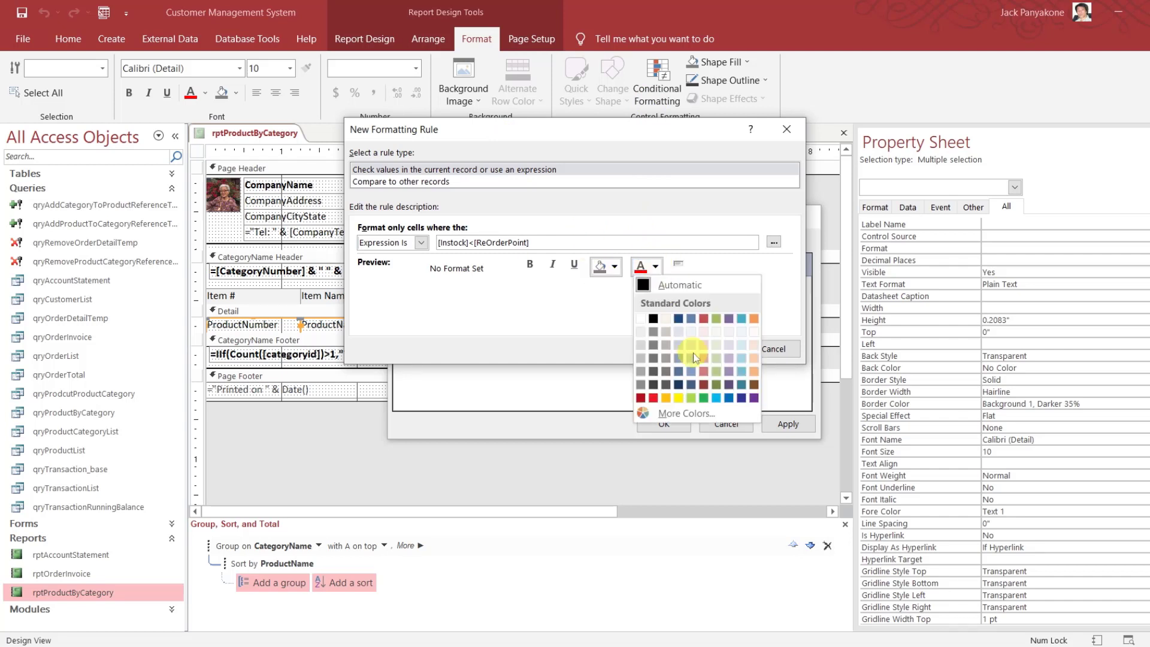
click(642, 396)
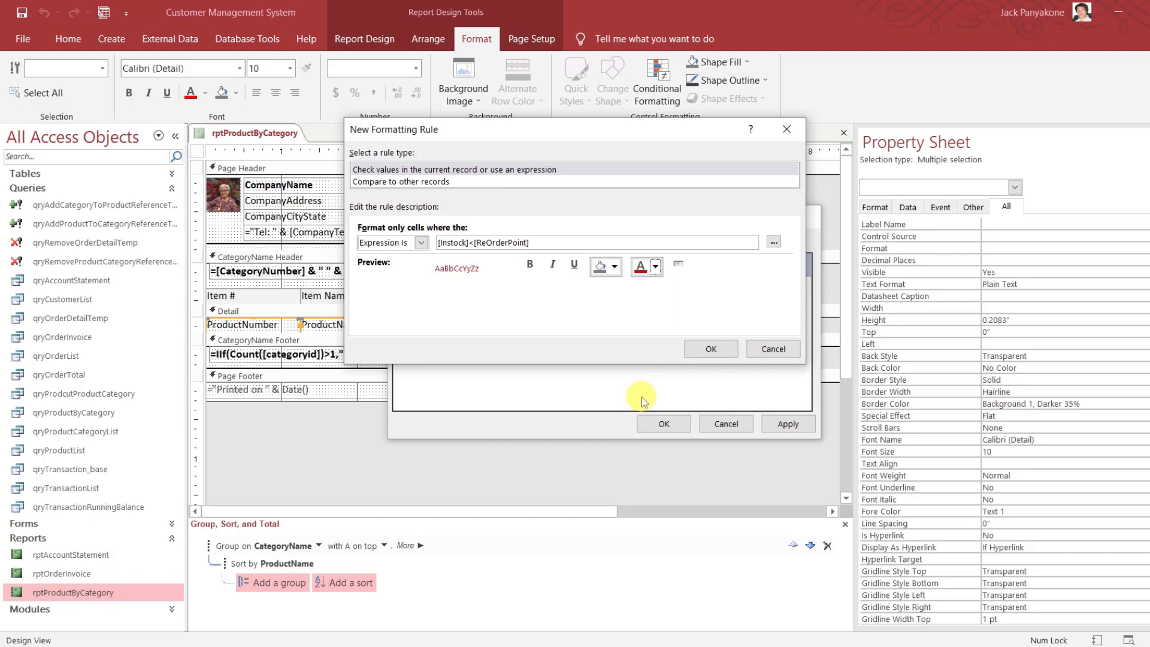
click(531, 266)
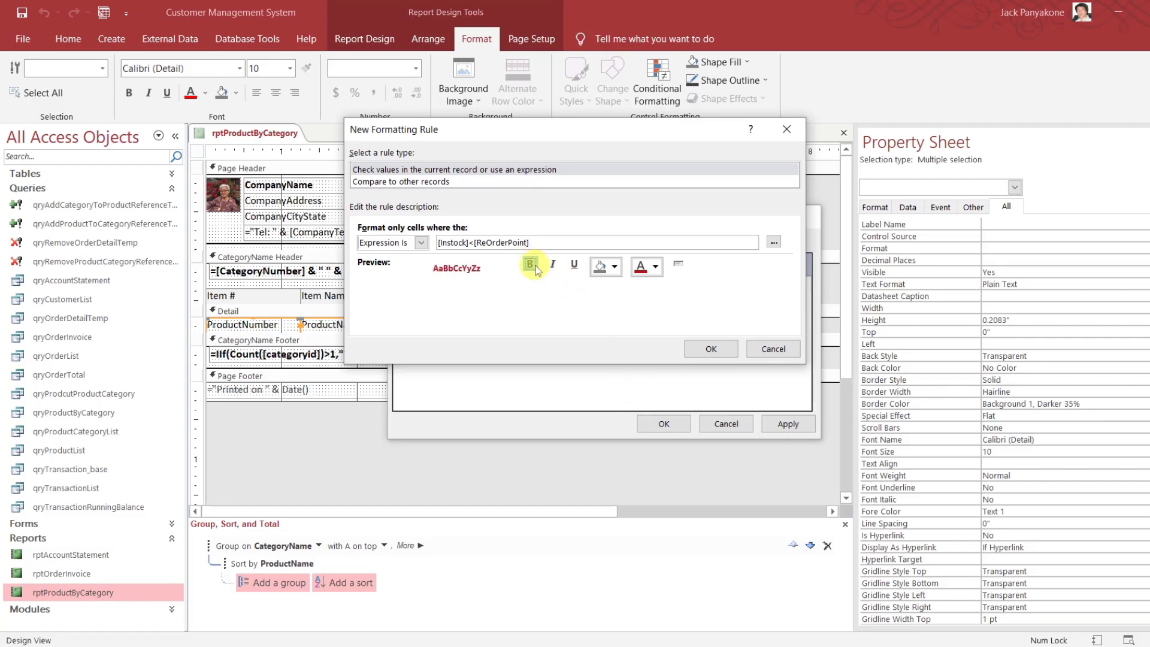
click(716, 349)
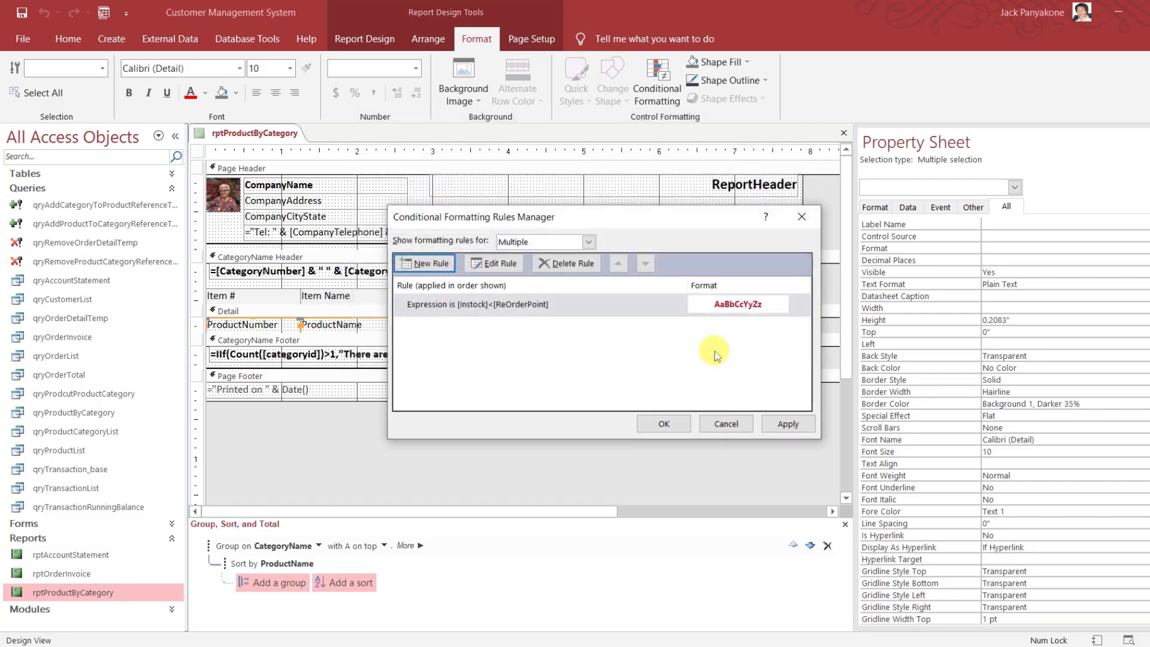
click(786, 424)
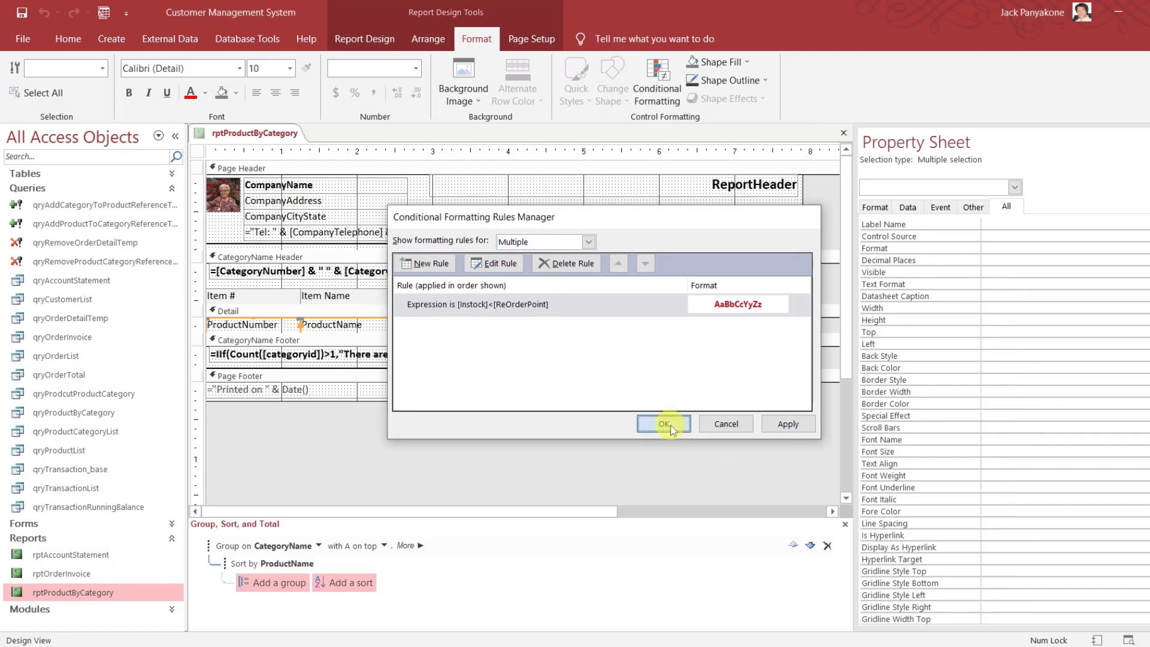
Confirm the conditional formatting rule for the Detail fields and close the rptProductByCategory report
click(662, 424)
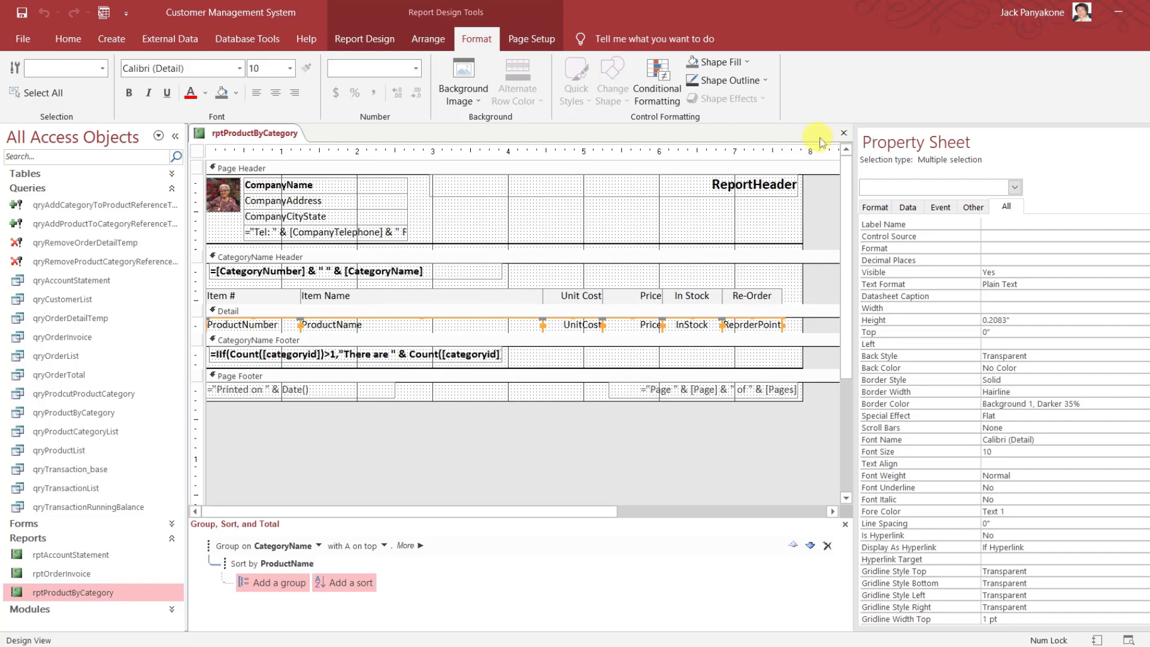
click(844, 133)
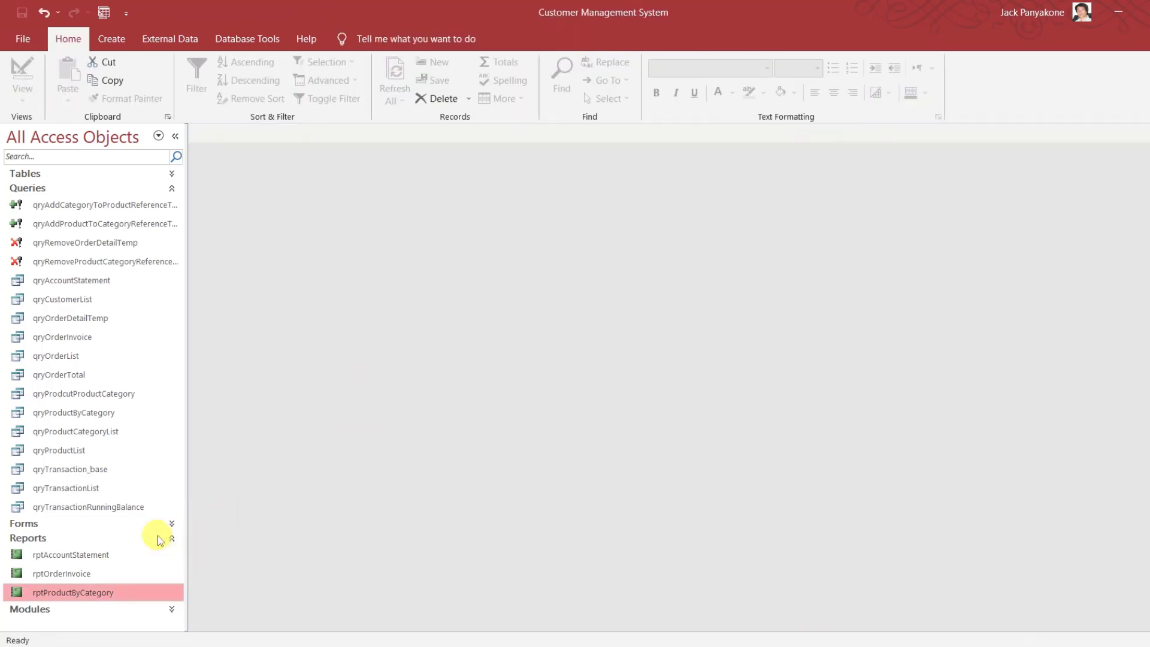
Open rptProductByCategory in Print Preview and page through to the Mountain-100 category on page 13
right_click(98, 591)
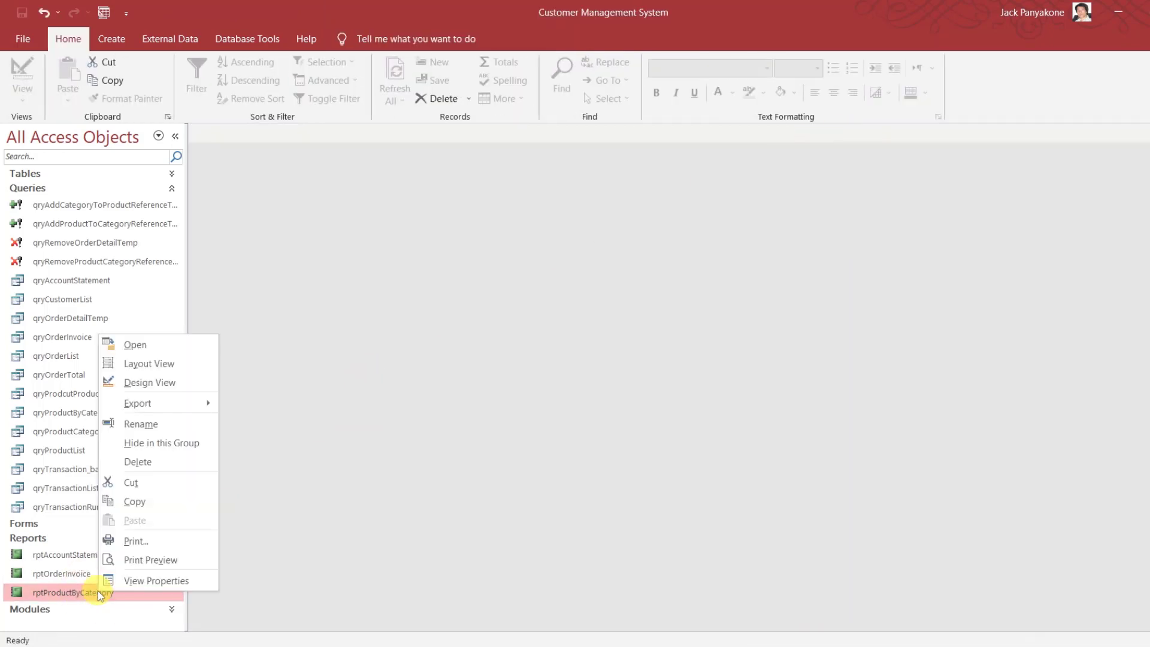
click(130, 561)
drag(403, 155, 539, 25)
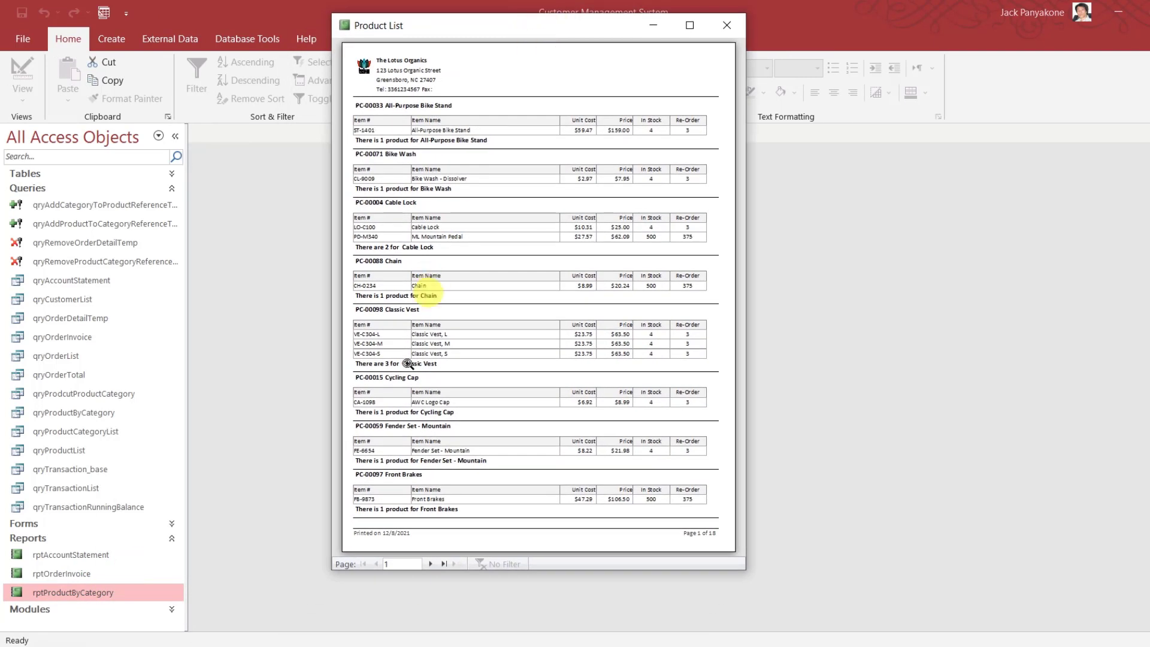
click(430, 563)
click(431, 563)
click(430, 563)
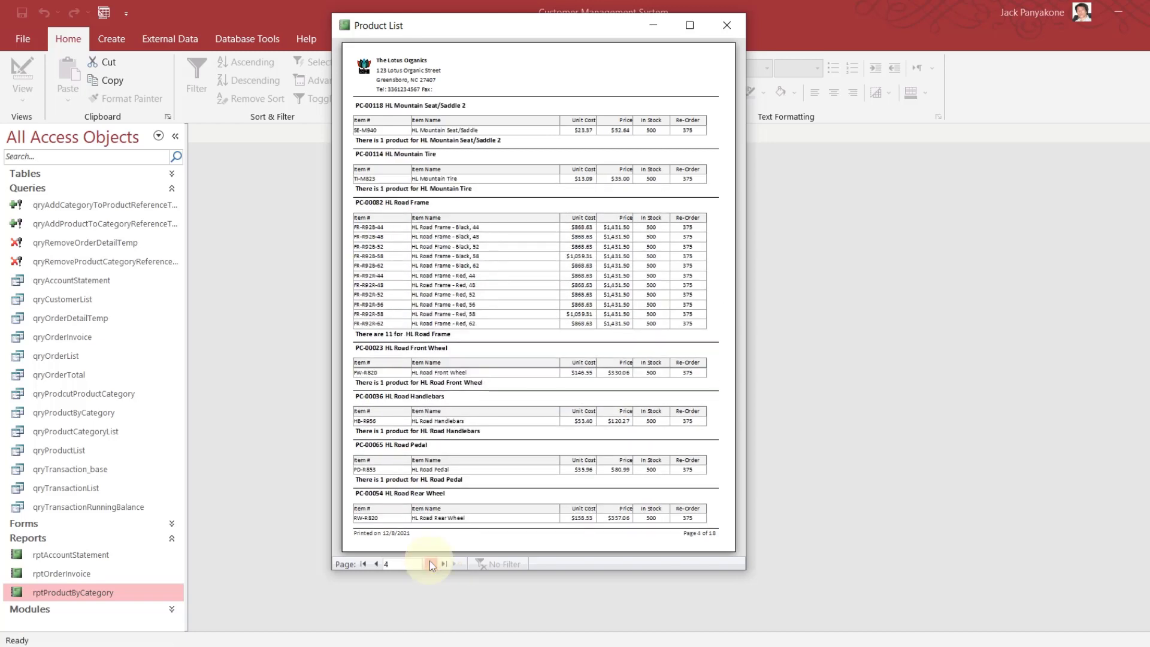
click(430, 563)
click(430, 563)
click(430, 564)
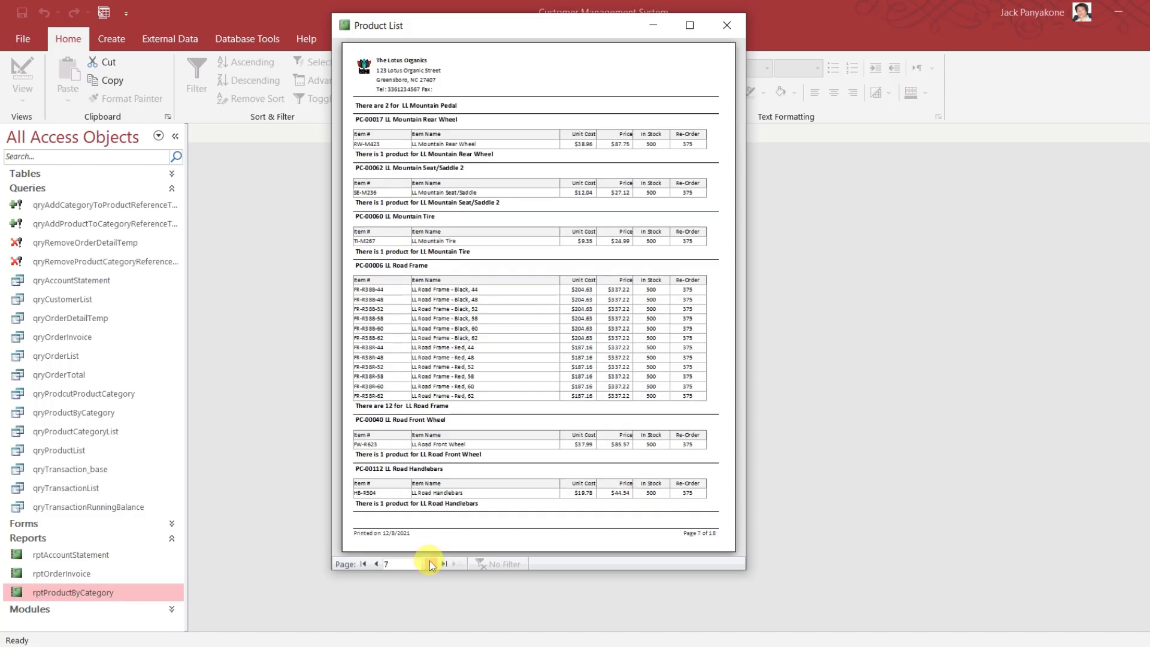
click(430, 563)
click(430, 563)
click(430, 563)
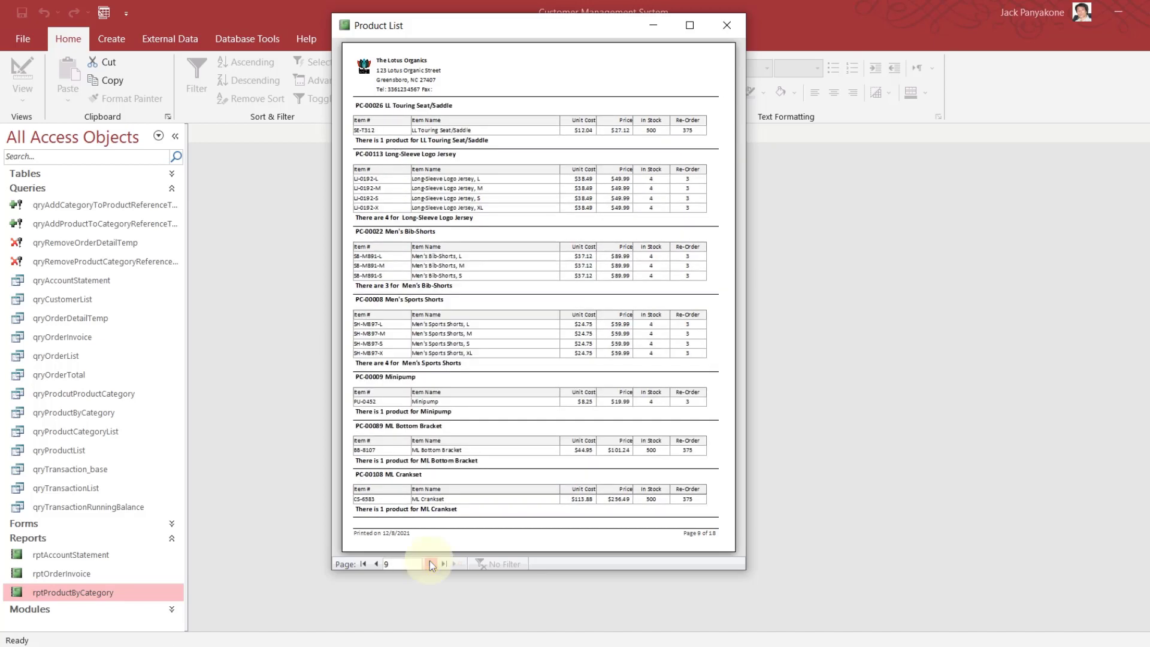
click(430, 563)
click(430, 563)
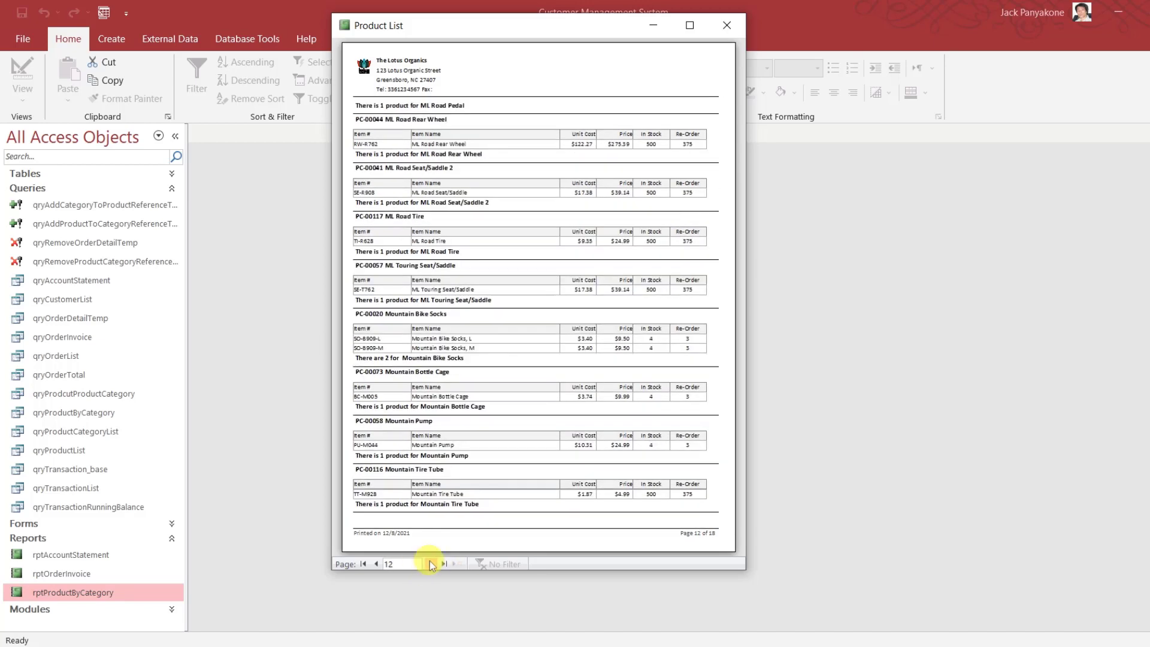
click(430, 563)
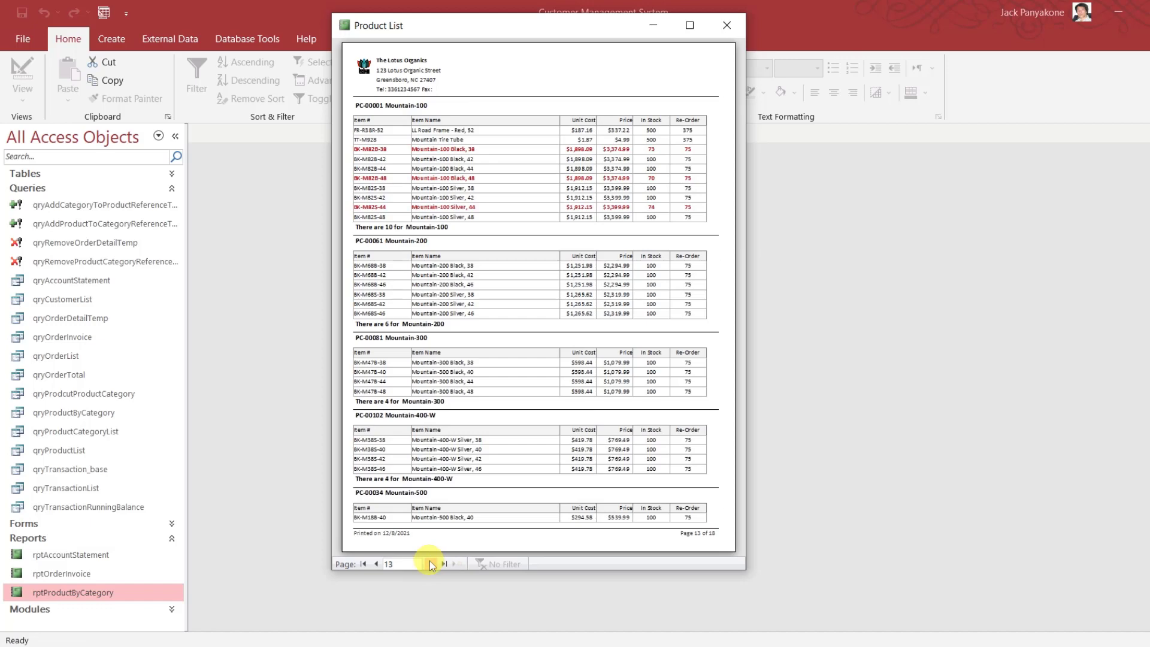
Examine the highlighted Mountain-100 products in a maximized, zoomed-in preview, and close the preview
click(691, 26)
click(631, 77)
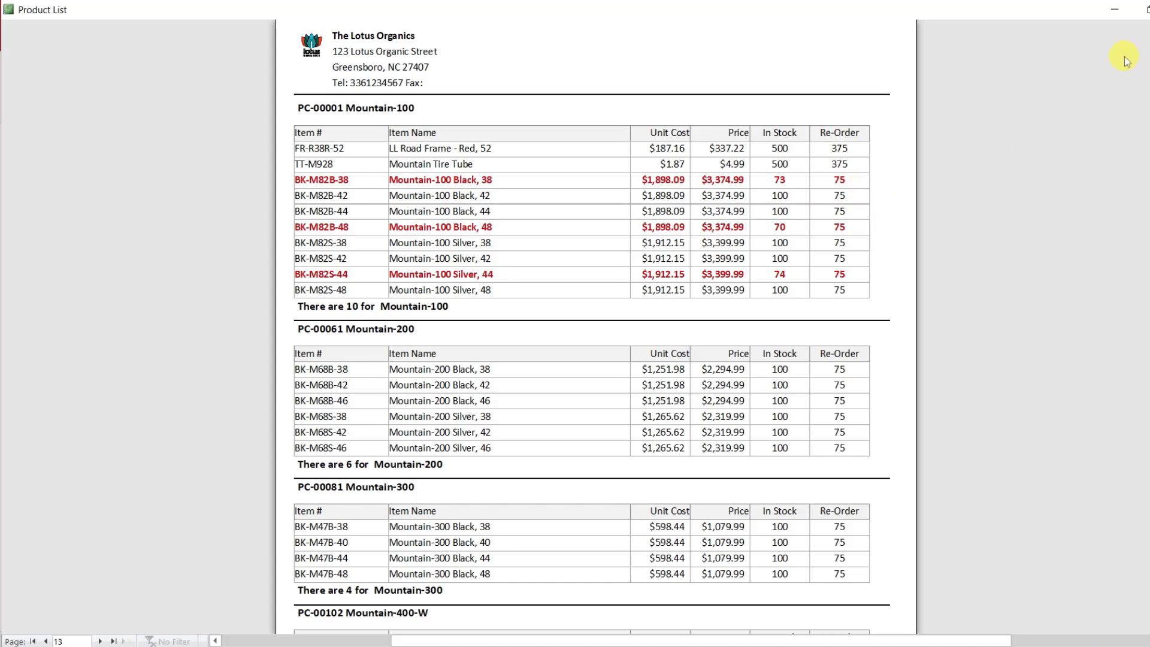
scroll(596, 326, up, 3)
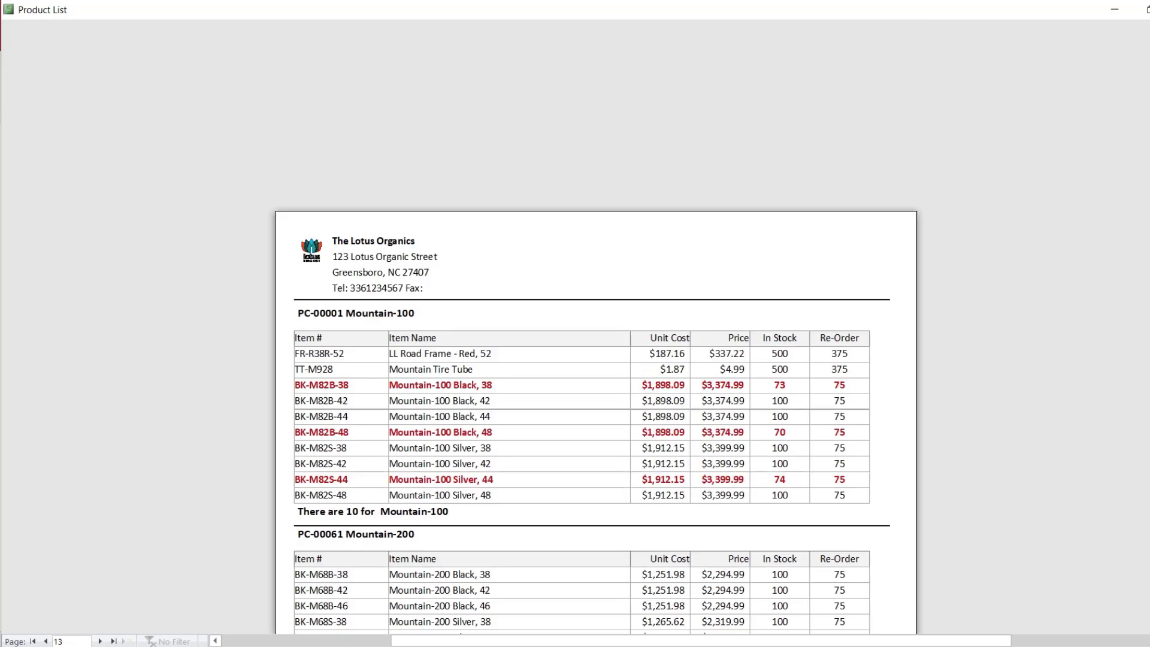
scroll(595, 393, down, 1)
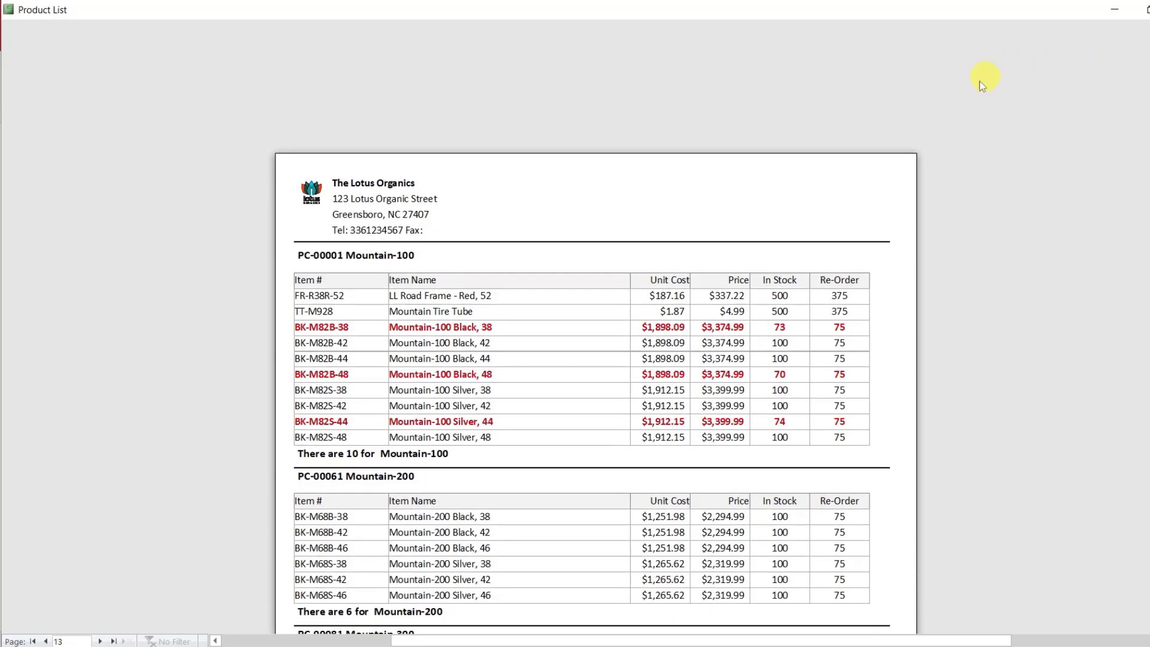
click(787, 177)
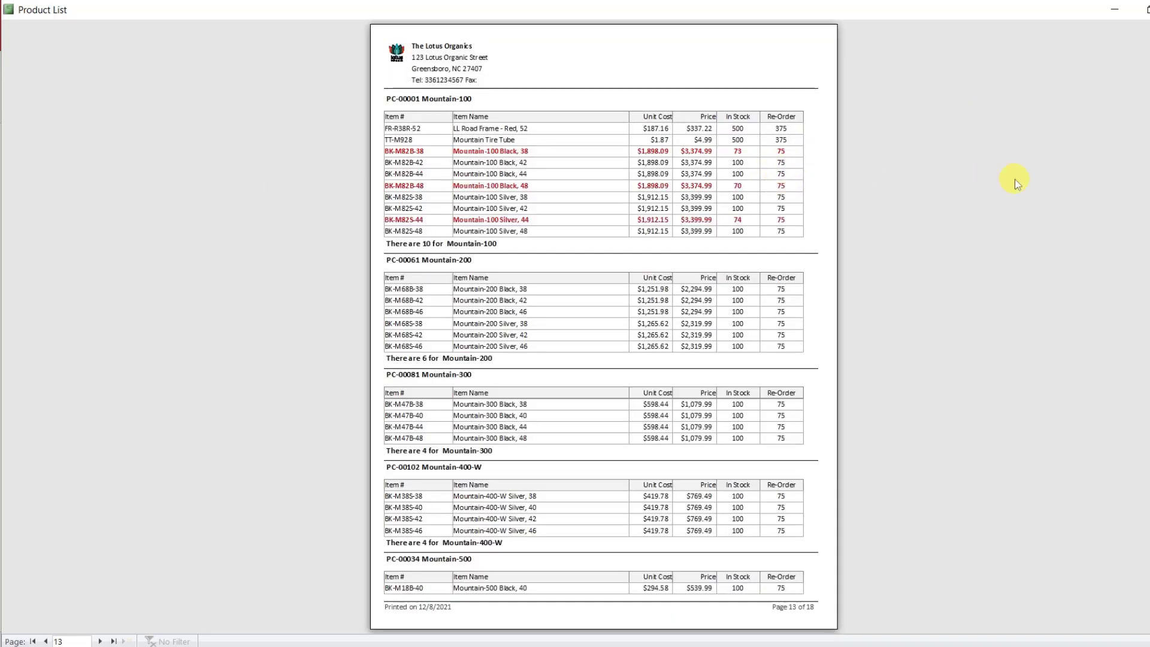
click(694, 193)
click(694, 193)
click(695, 193)
click(694, 193)
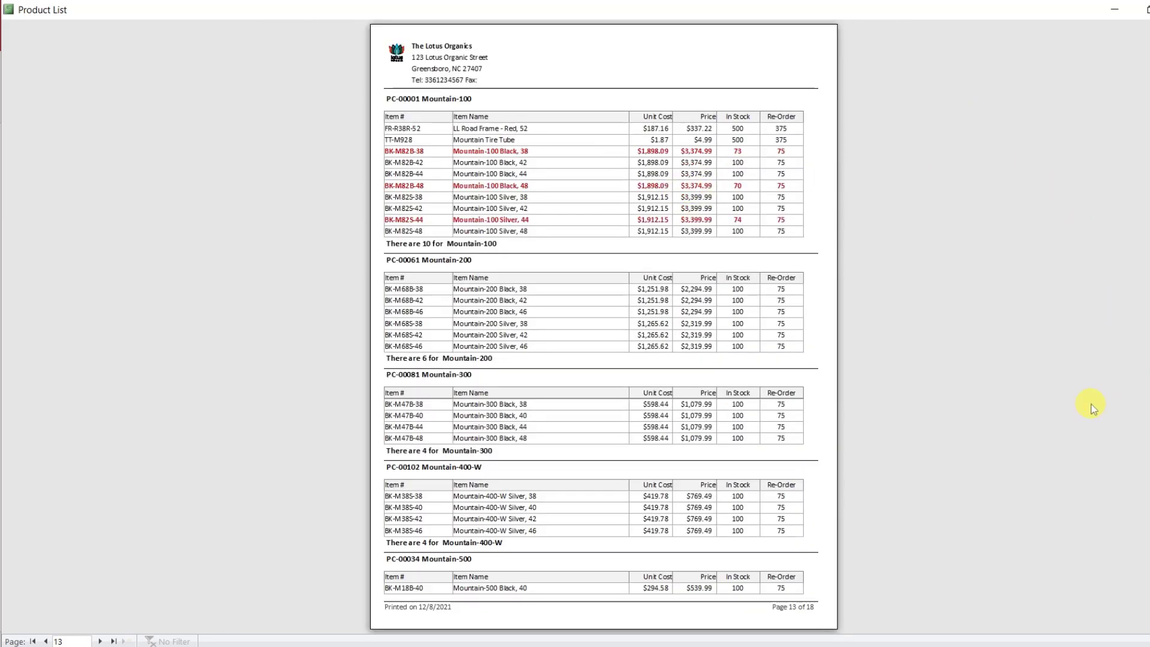
click(1149, 9)
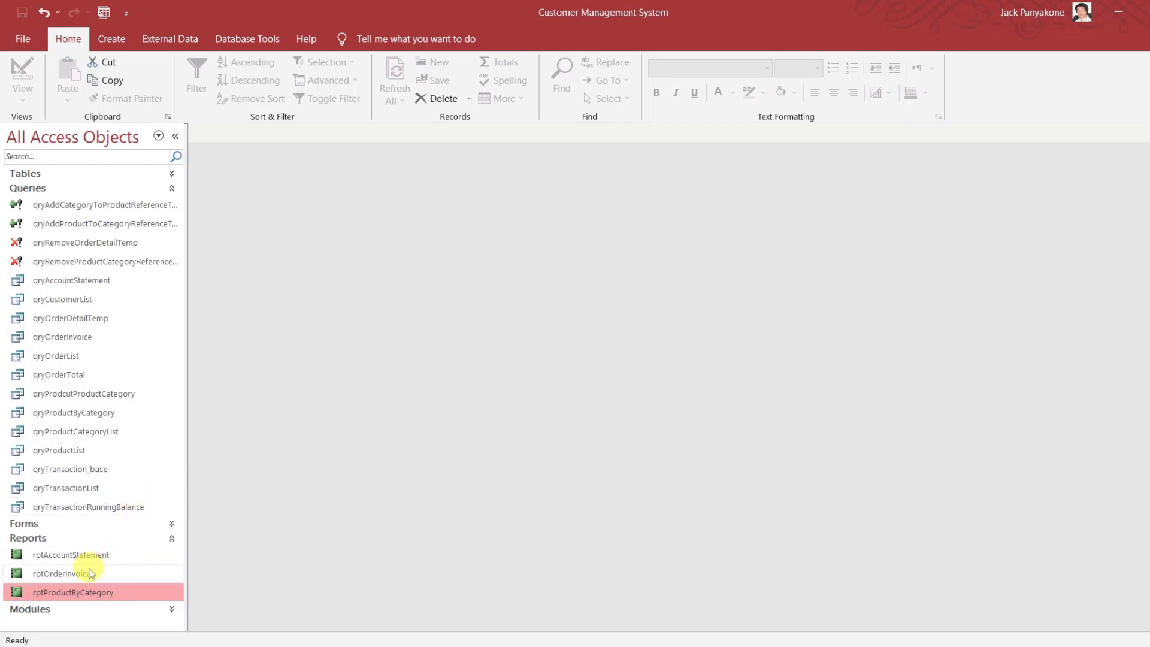
Open rptProductByCategory in Design View to review its layout and grouping, and close it
right_click(88, 593)
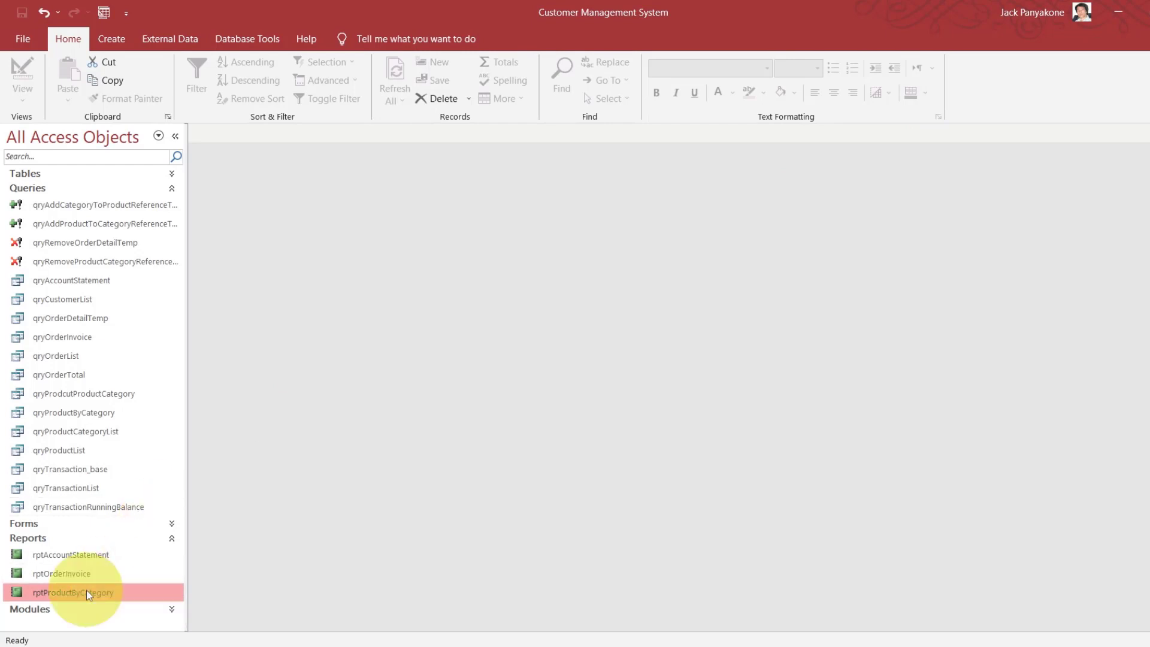
click(186, 381)
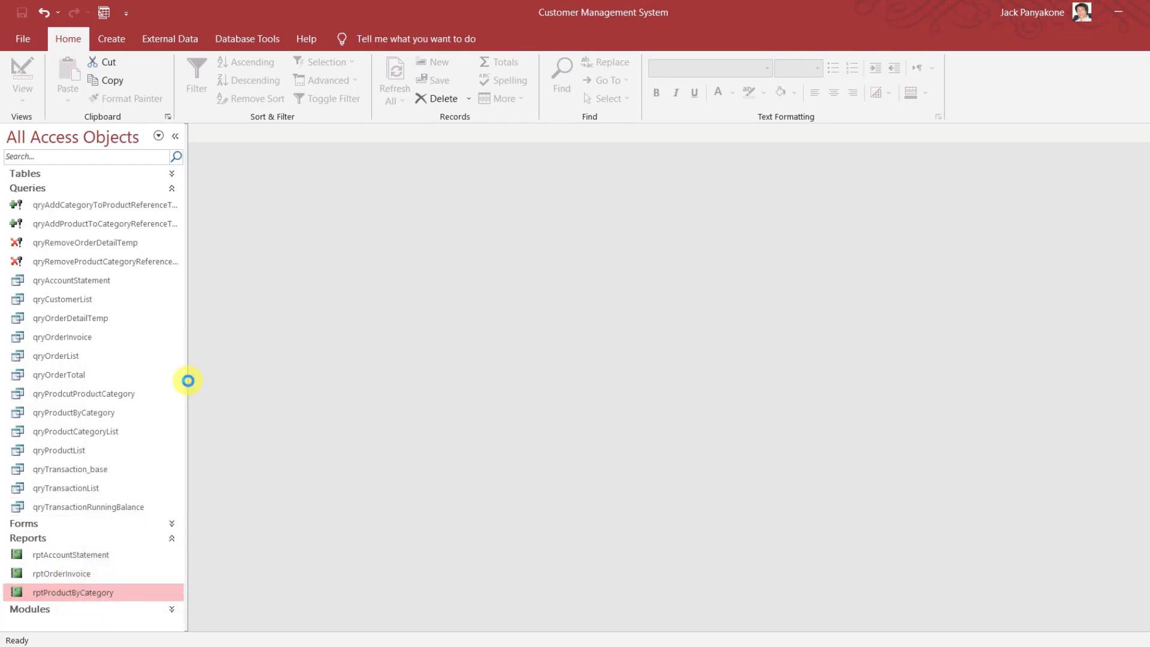
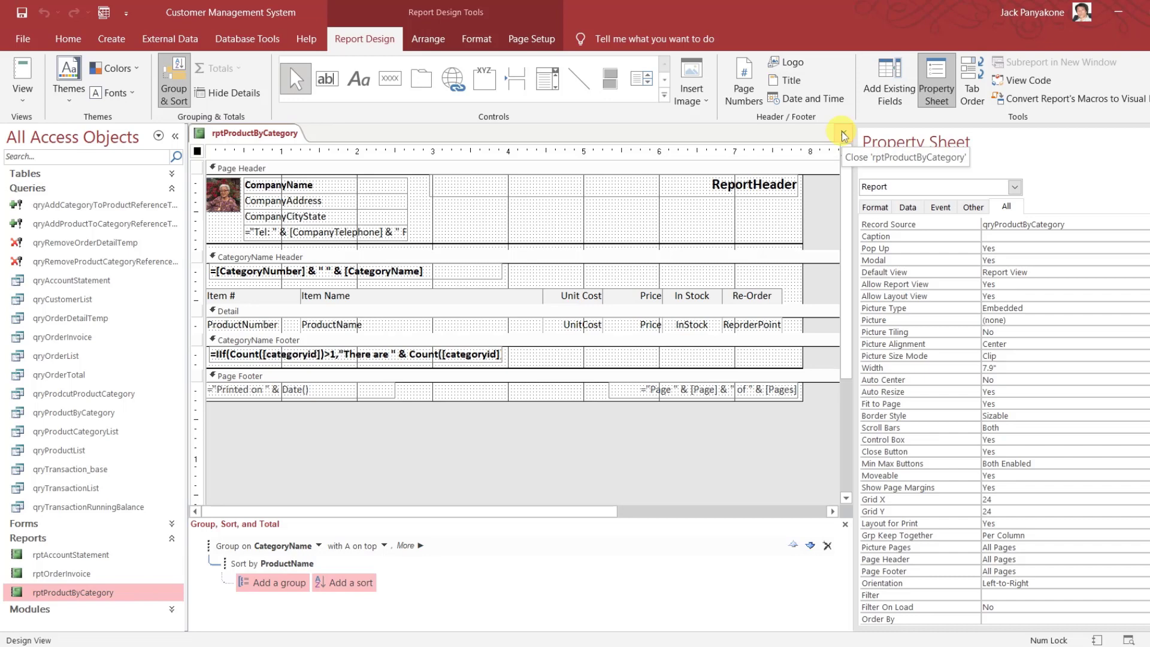
click(844, 136)
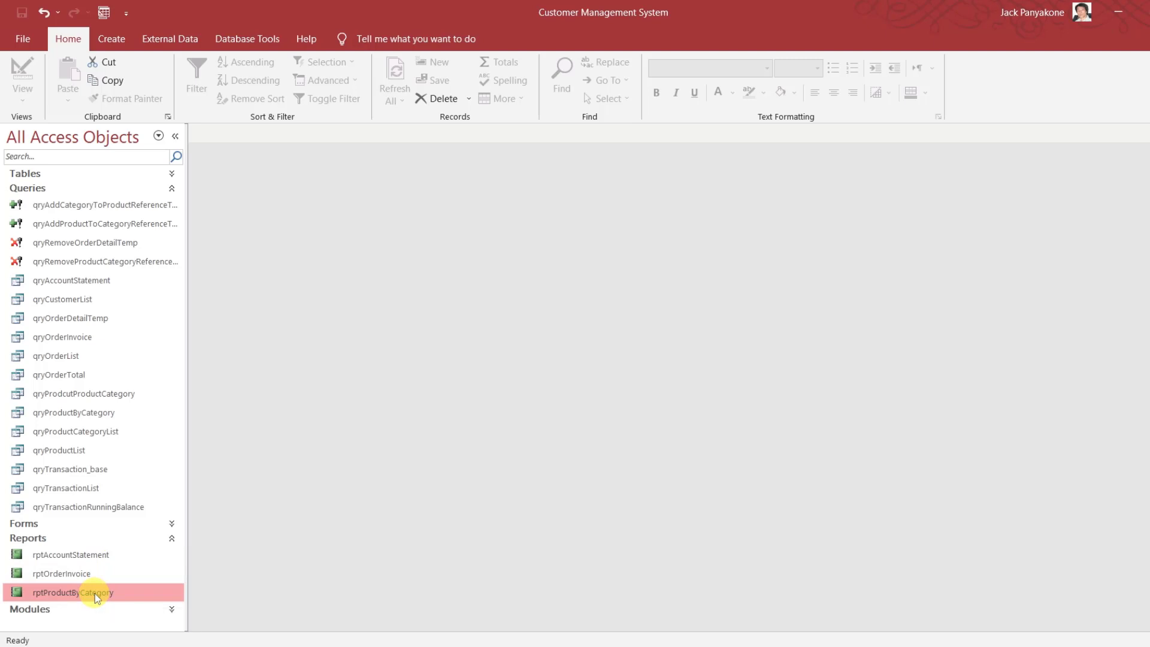
Duplicate the rptProductByCategory report as rptProductByCategoryWithImage and open the copy in Design View
key(ctrl+c)
key(ctrl+v)
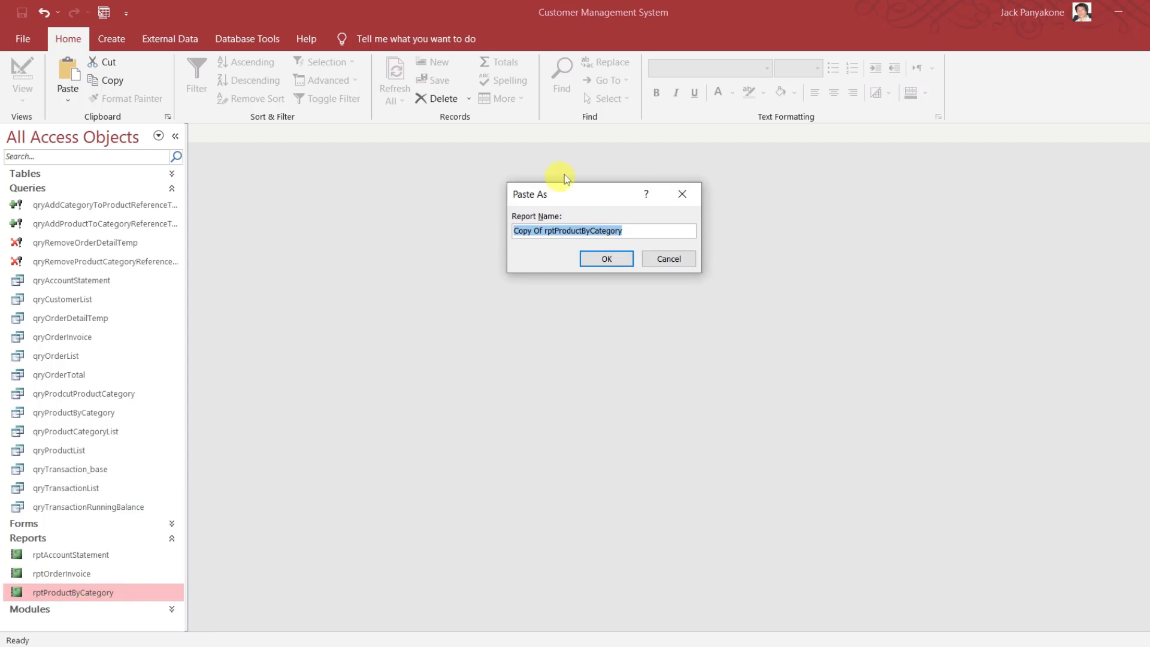
click(548, 232)
drag(543, 232, 487, 231)
key(BackSpace)
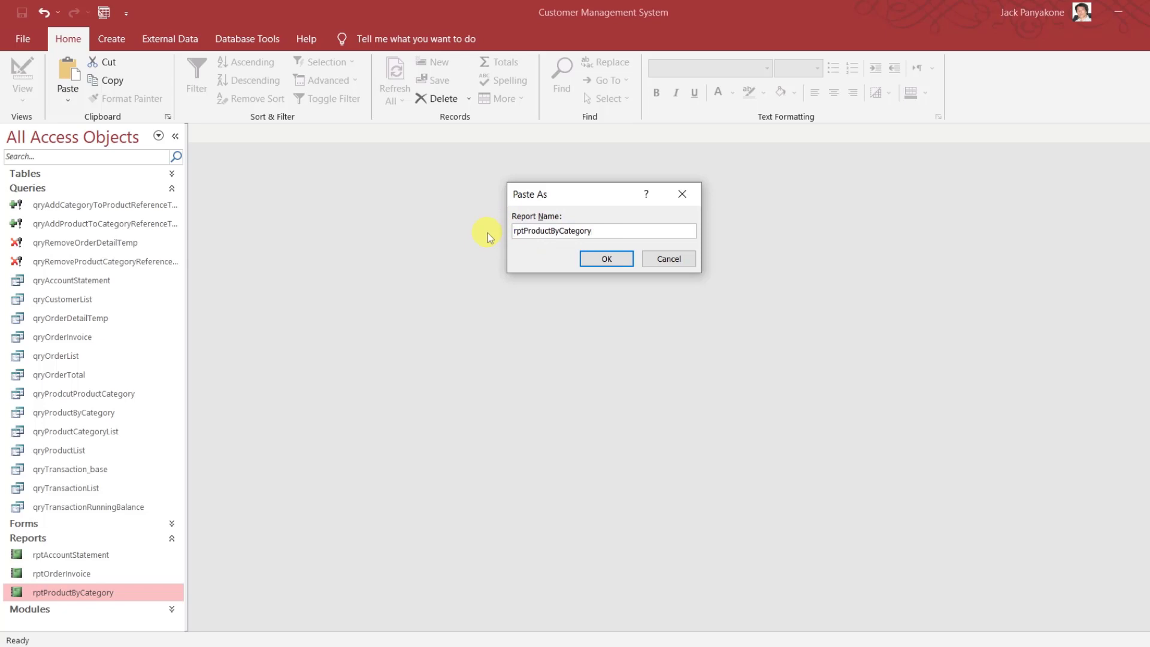
text(WithImage)
click(604, 261)
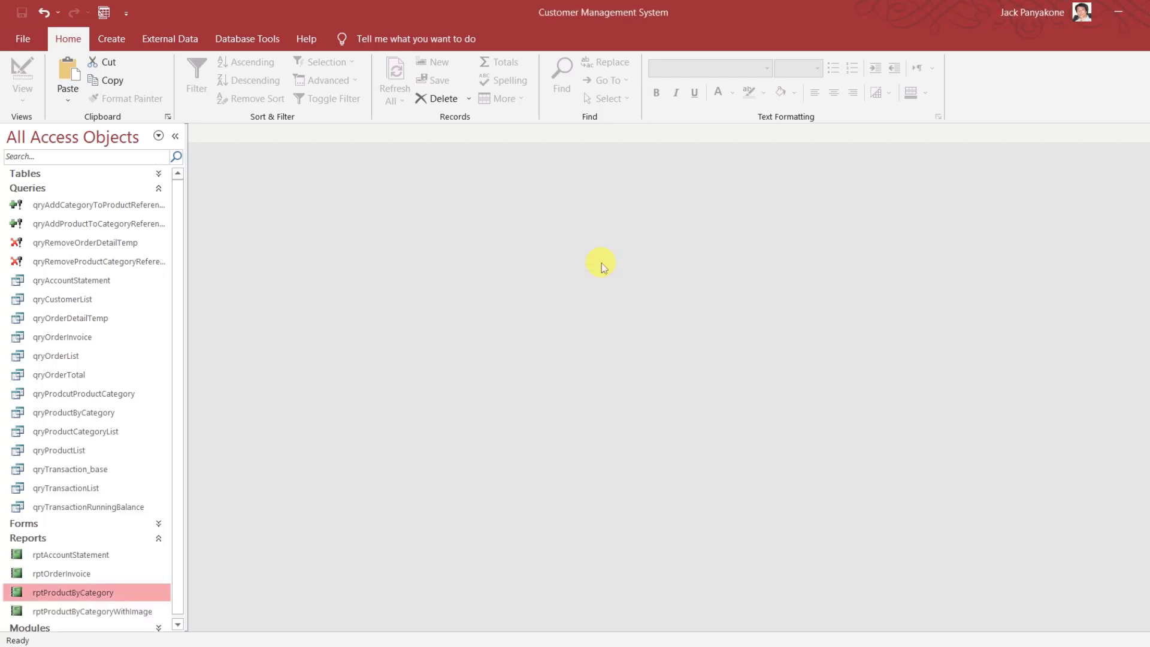
right_click(134, 612)
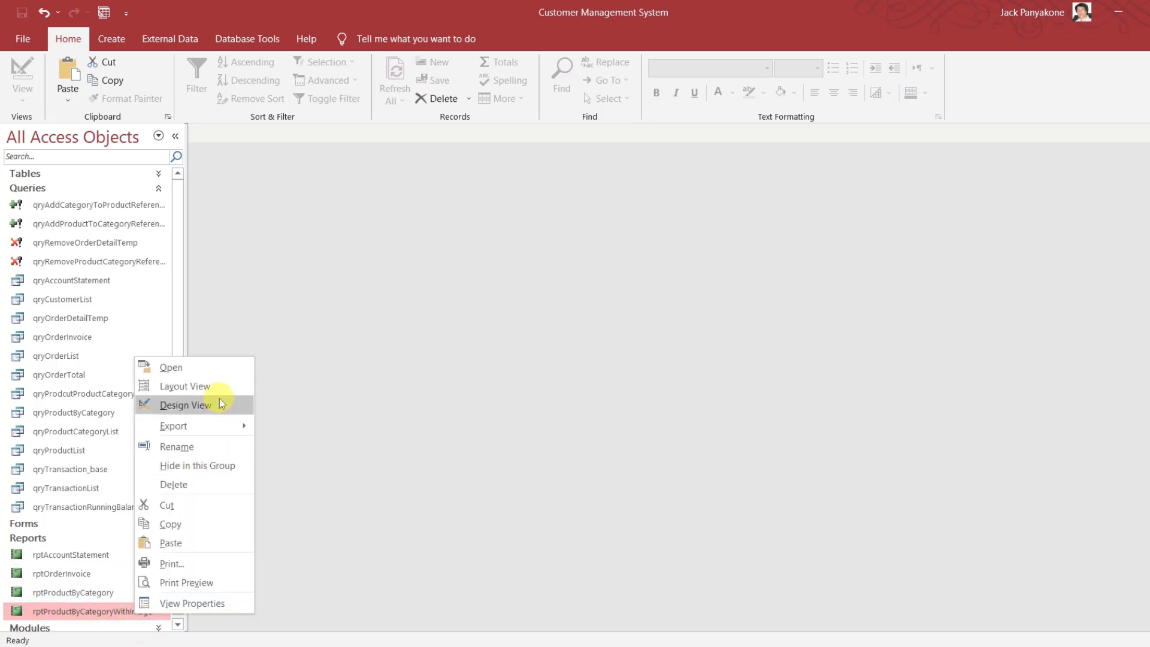
click(185, 405)
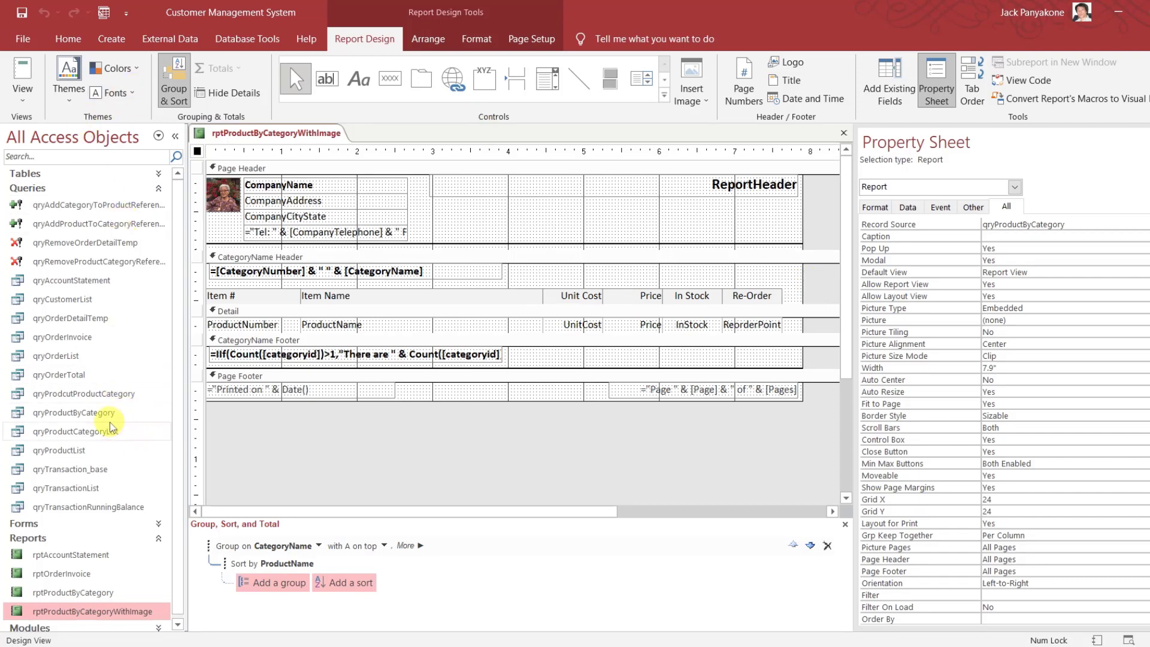
Examine the columns of the qryProductByCategory datasheet, fitting the ImageFilePath column to its contents, and switch the query to Design View
double_click(94, 414)
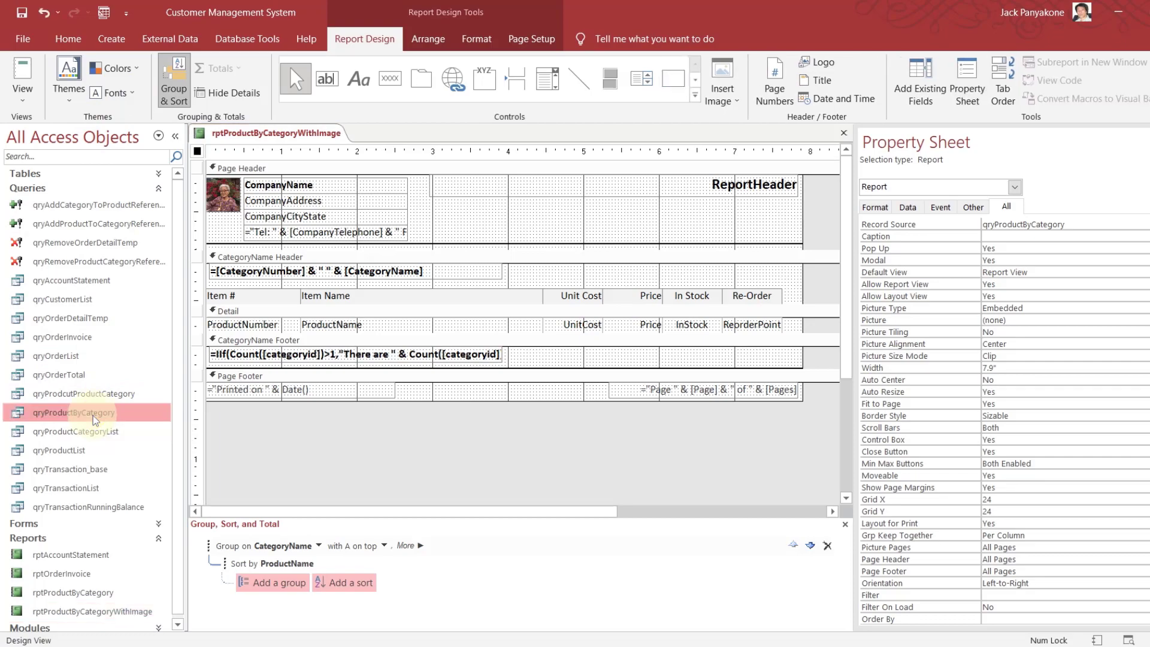
drag(627, 626, 741, 593)
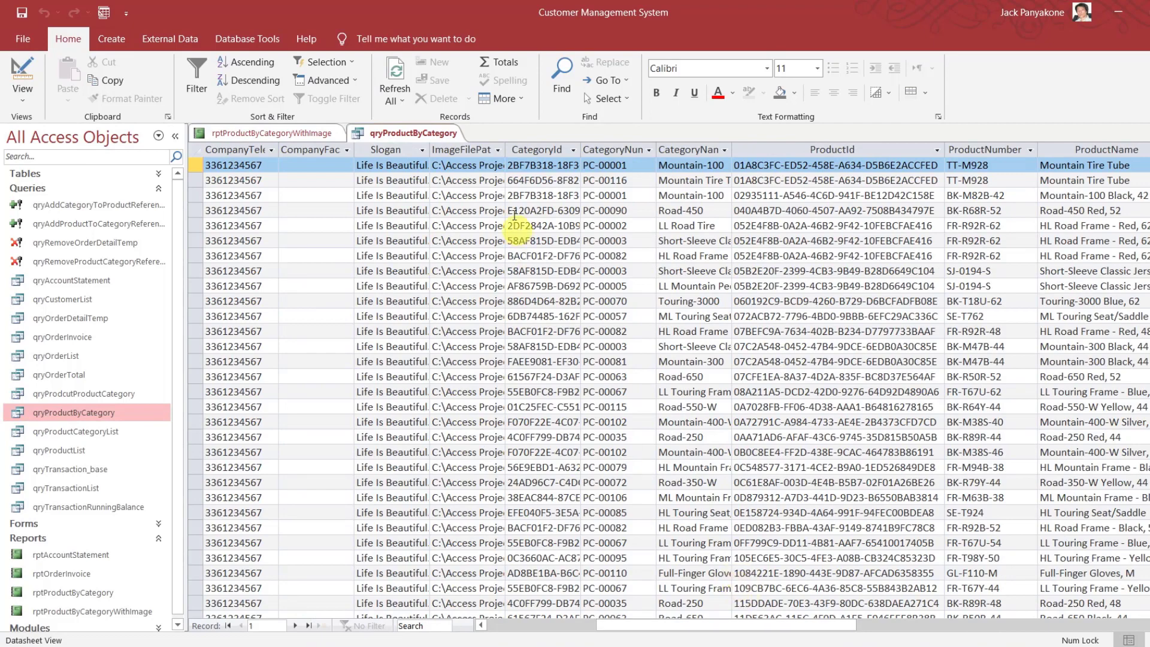
drag(505, 143, 505, 144)
double_click(505, 144)
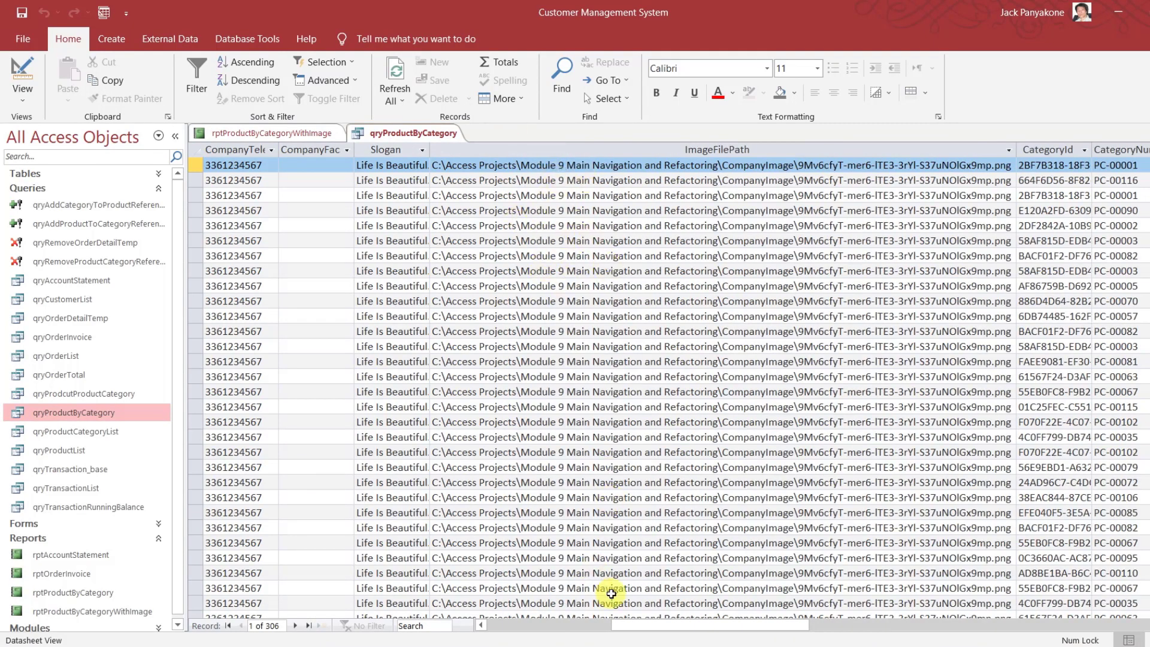
drag(622, 626, 816, 616)
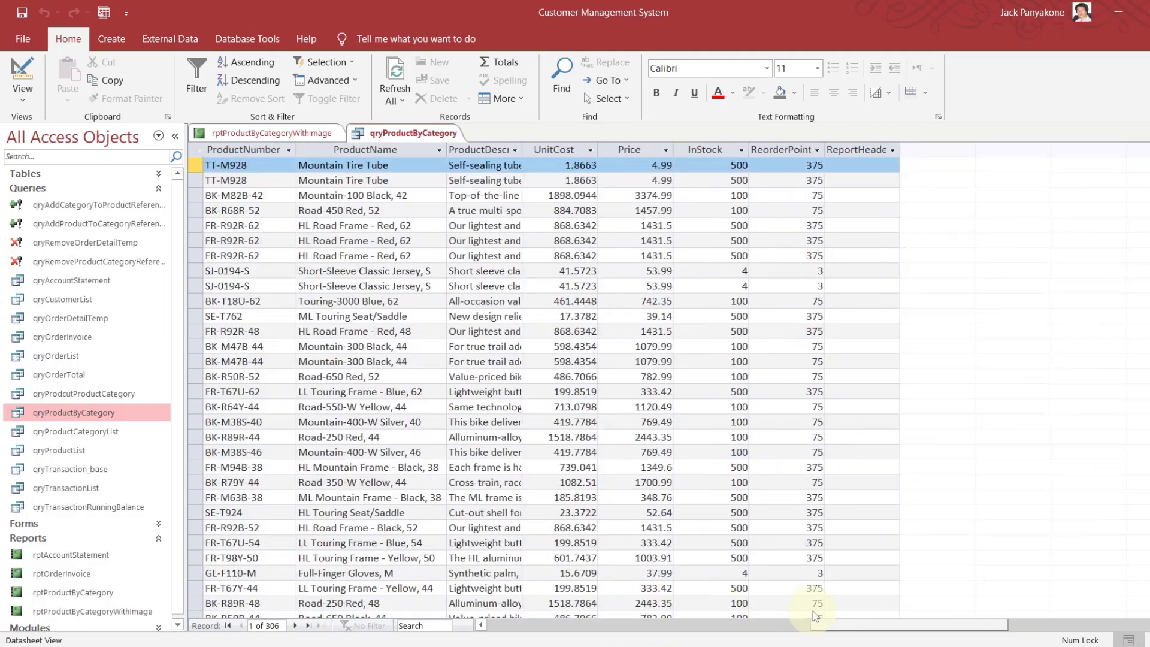
click(412, 135)
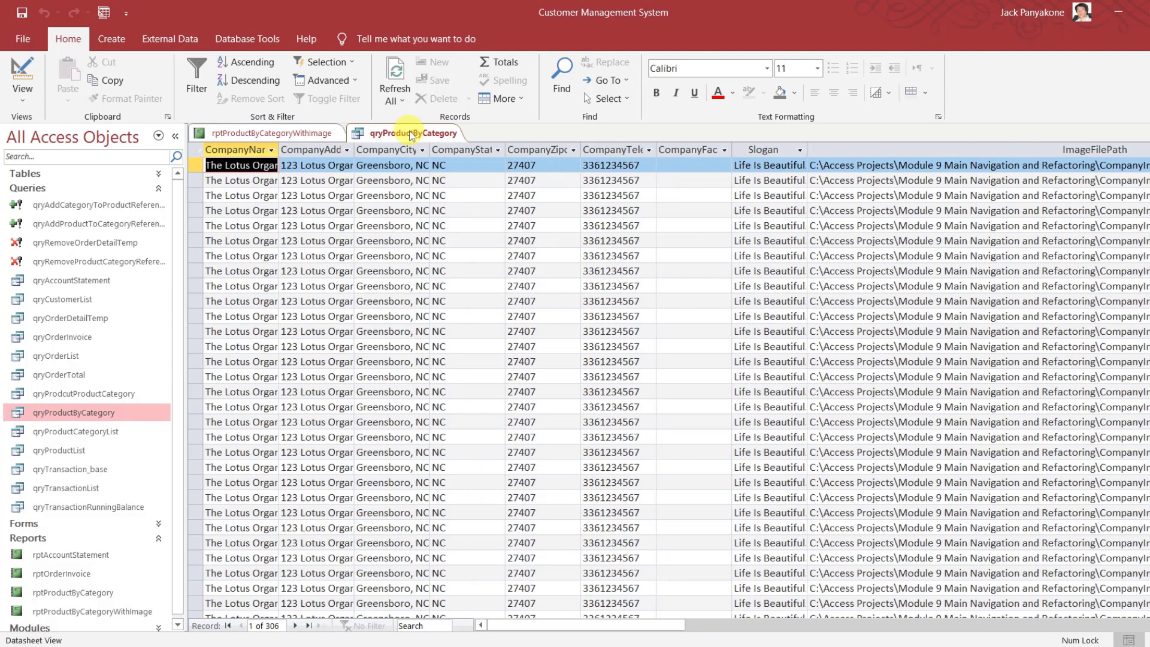
right_click(412, 135)
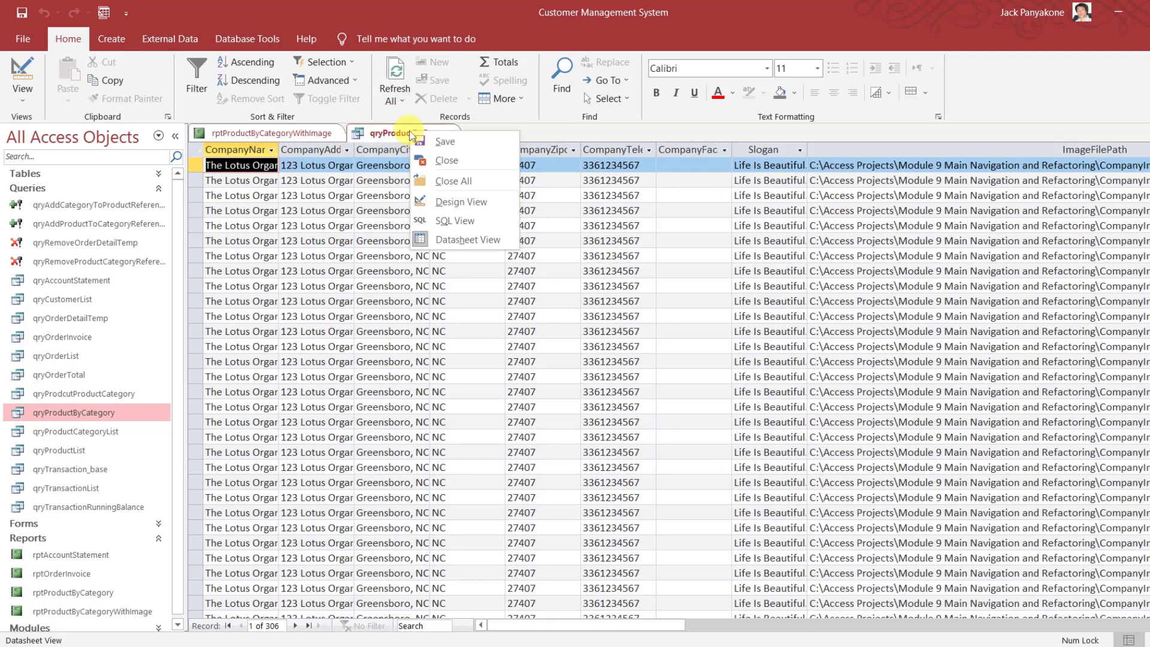
click(446, 204)
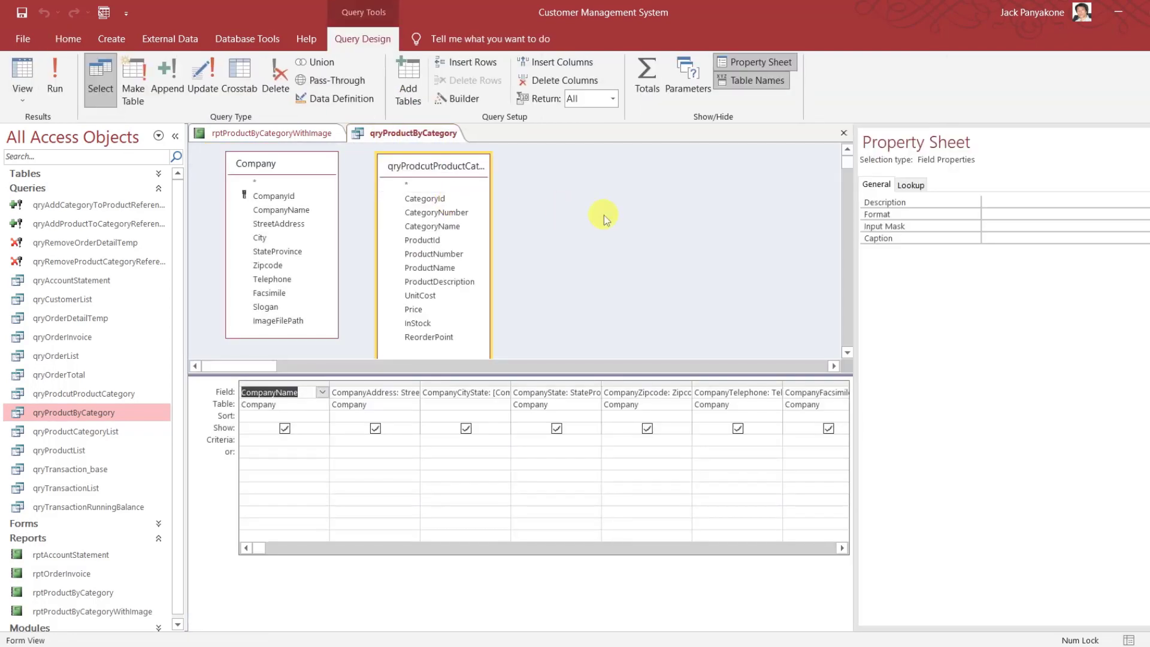
Create a new query in Design View based on the OrderDetail table and enlarge its field list to show all fields
click(110, 39)
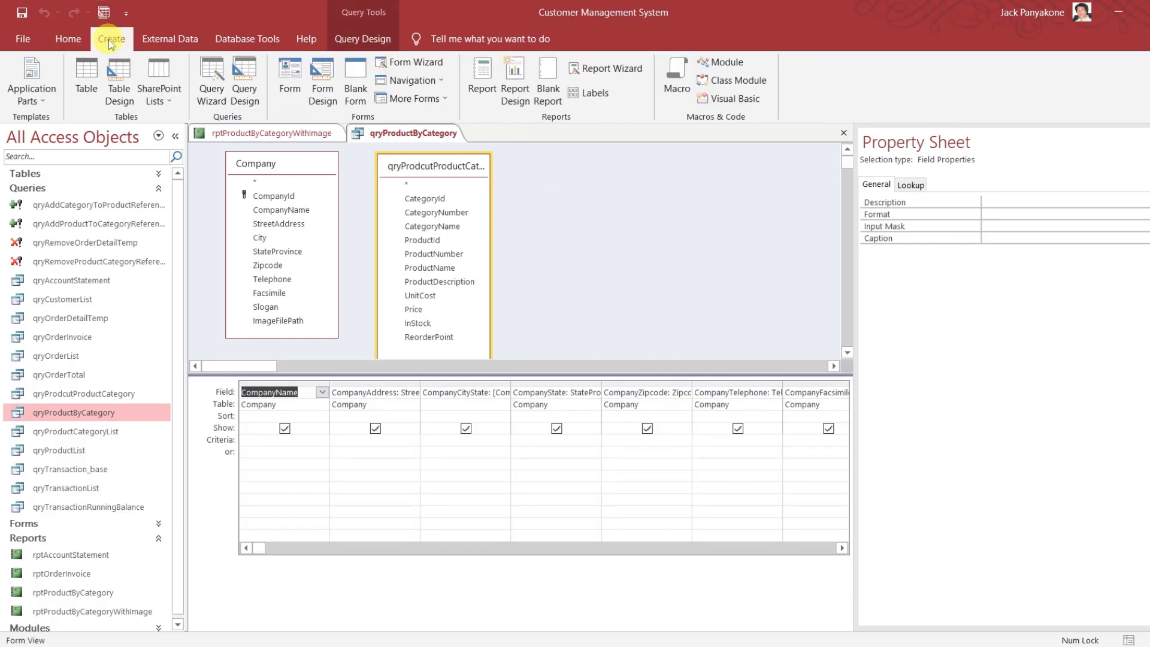
click(245, 90)
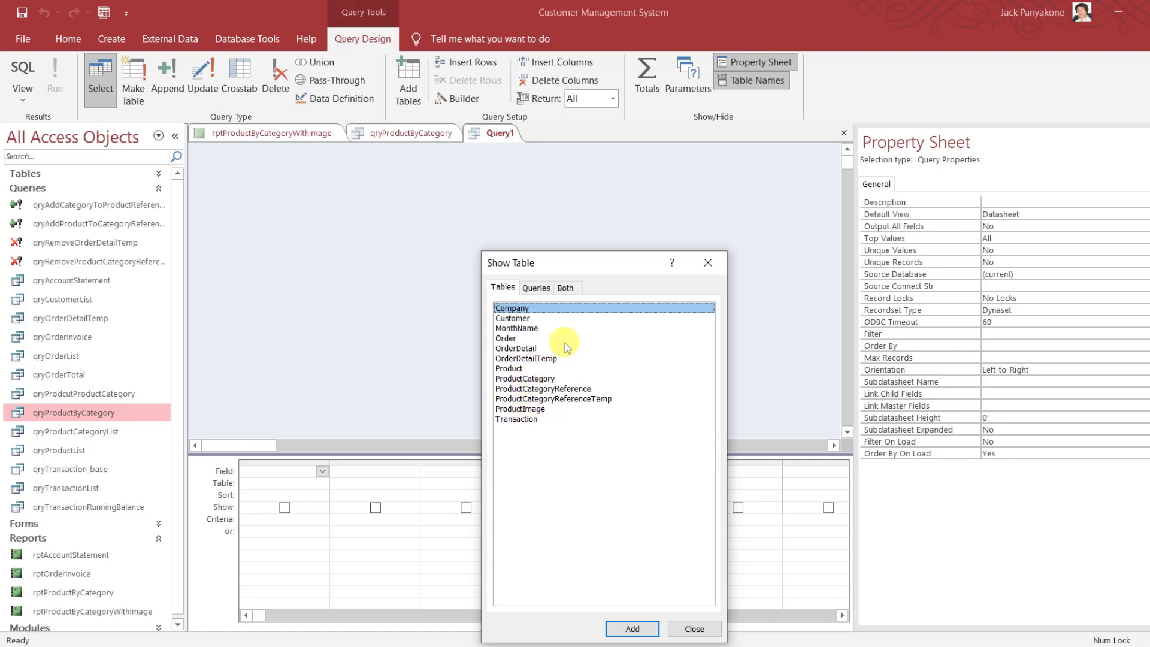
double_click(534, 349)
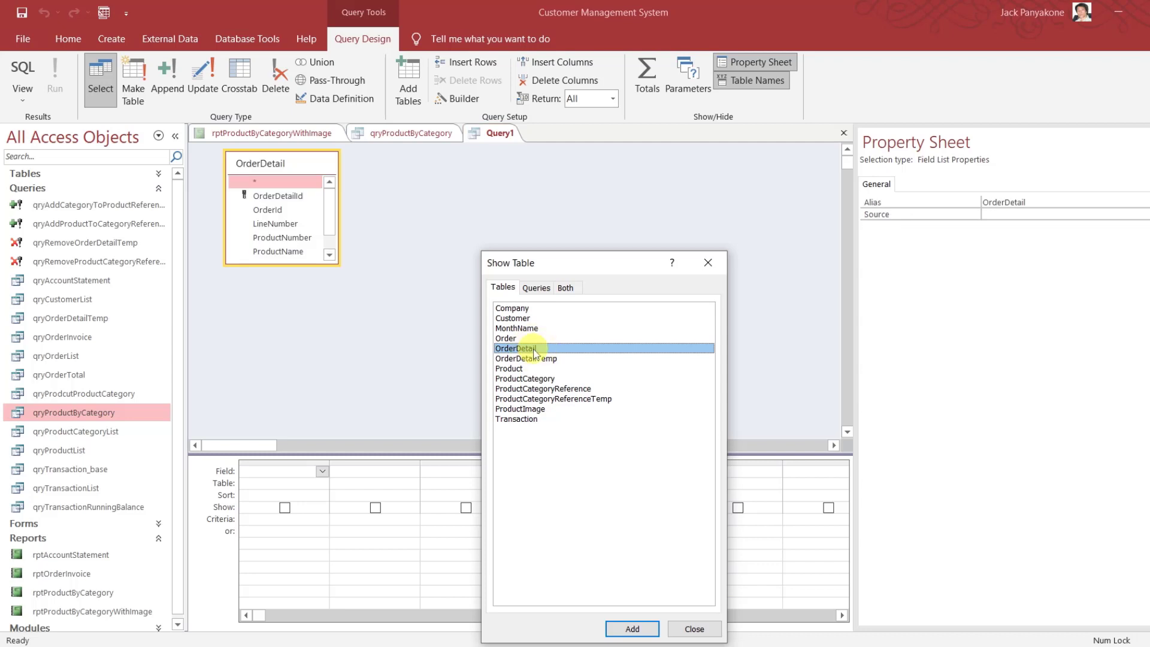
click(718, 268)
drag(268, 266, 268, 331)
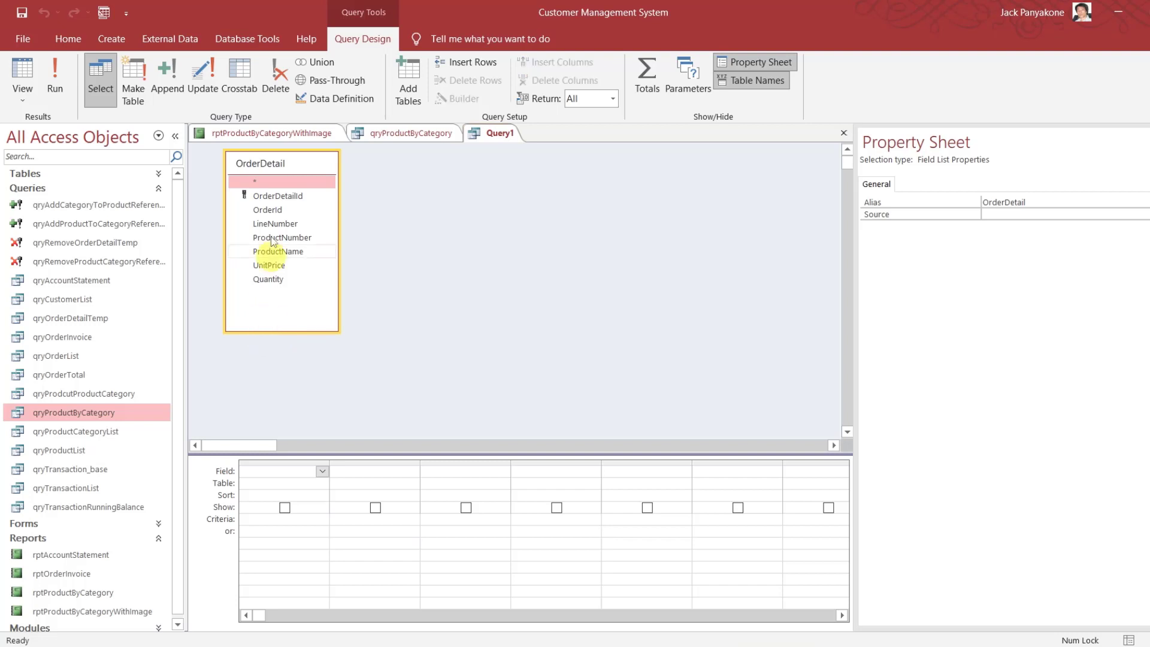
Replace the OrderDetail table in the new query with the ProductImage table
right_click(280, 166)
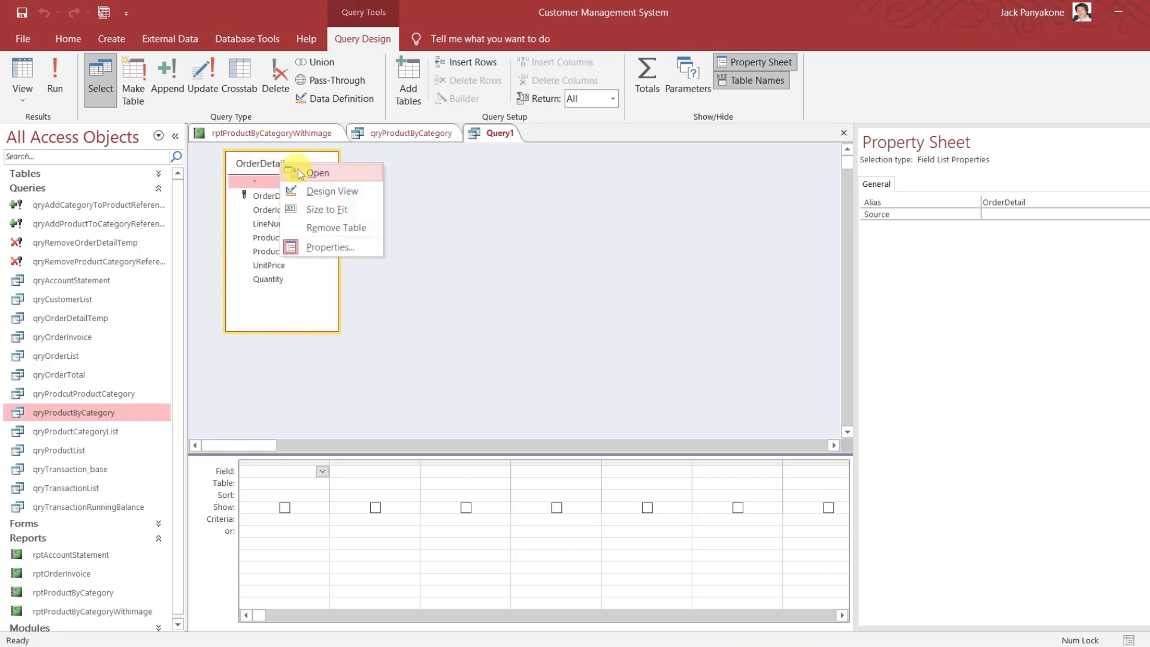
click(268, 169)
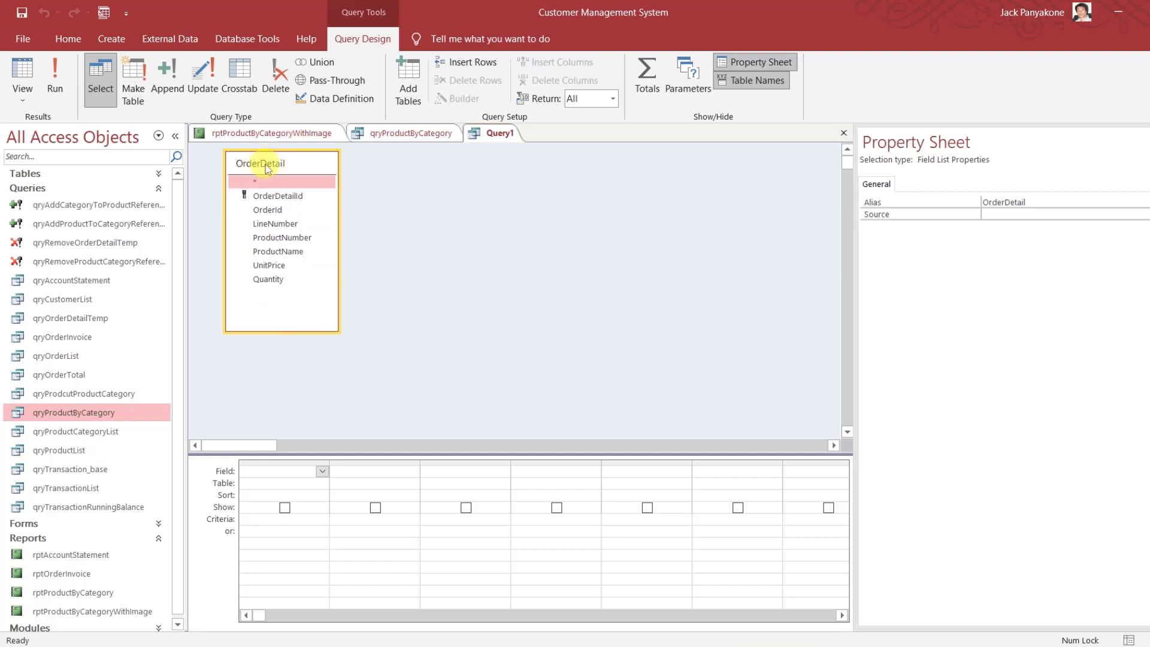
key(Delete)
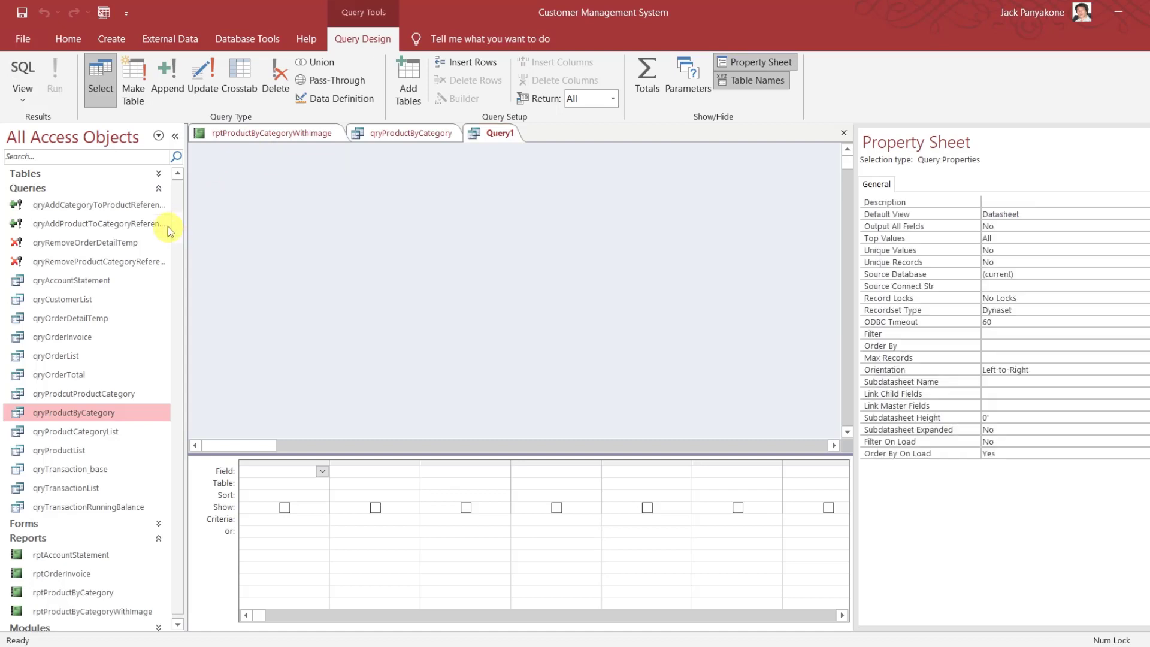
click(159, 174)
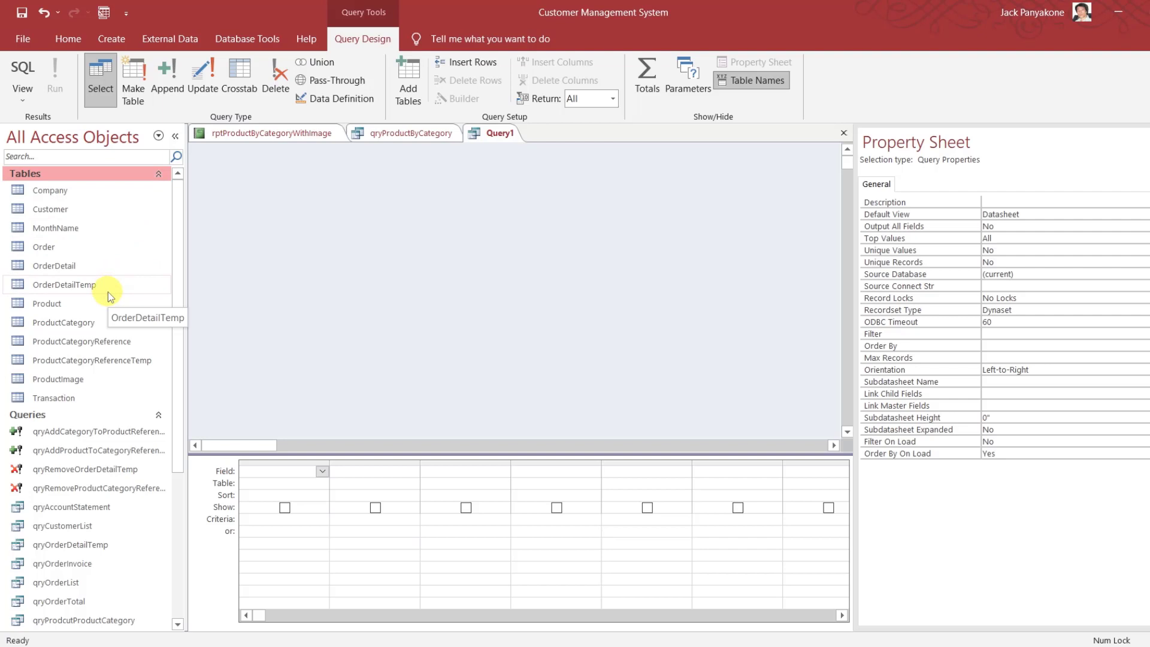
click(81, 383)
drag(82, 382, 316, 176)
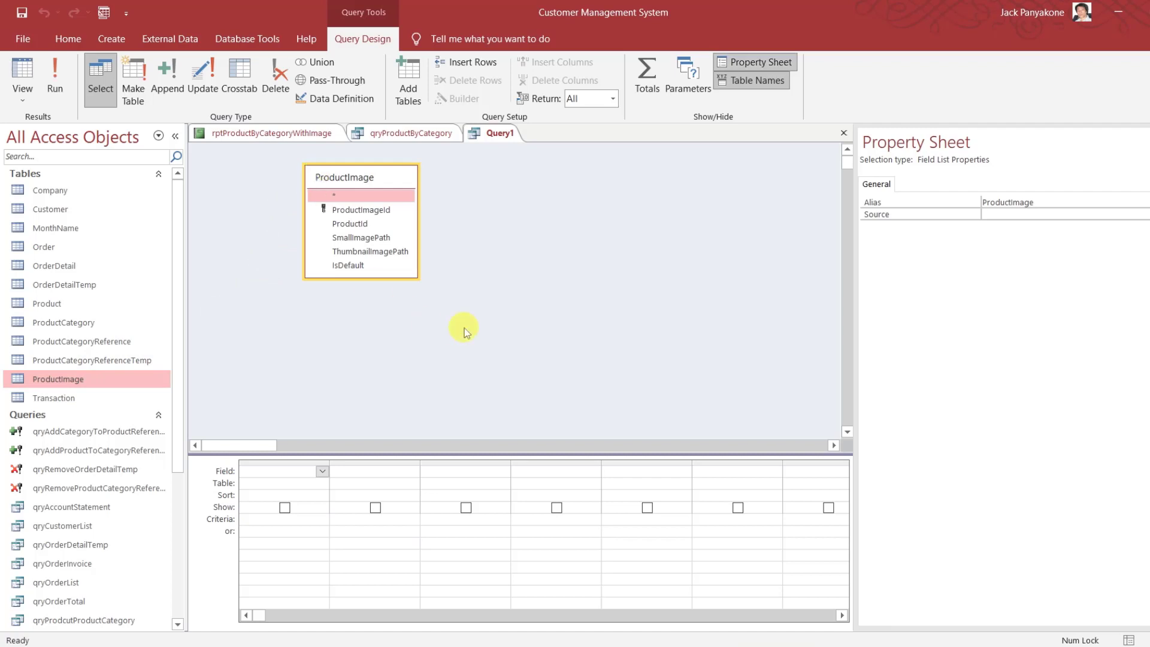
Add the ProductId, SmallImagePath, ThumbnailImagePath and IsDefault fields from ProductImage to the query grid
click(368, 211)
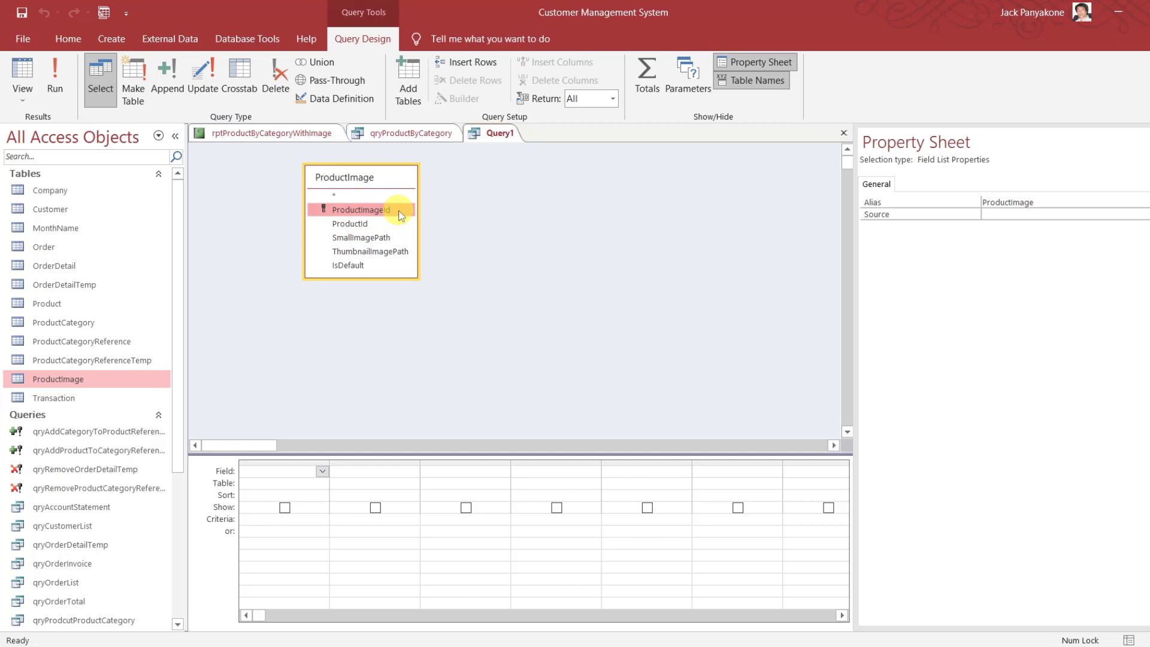
click(365, 224)
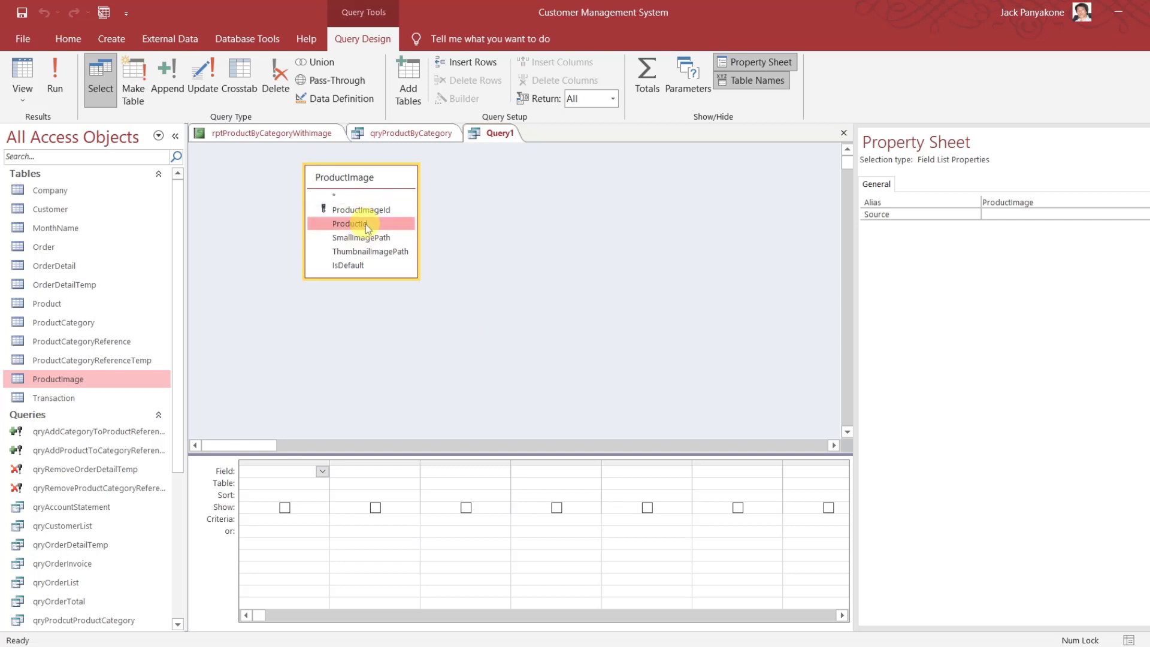
shift+click(352, 269)
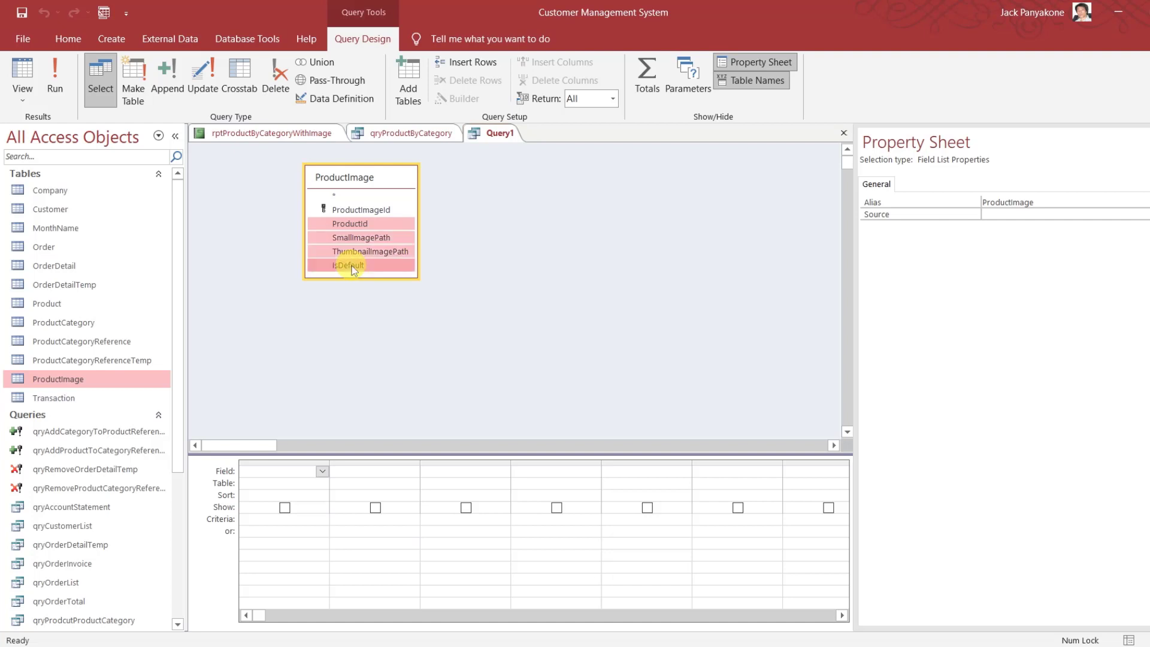
drag(353, 269, 294, 474)
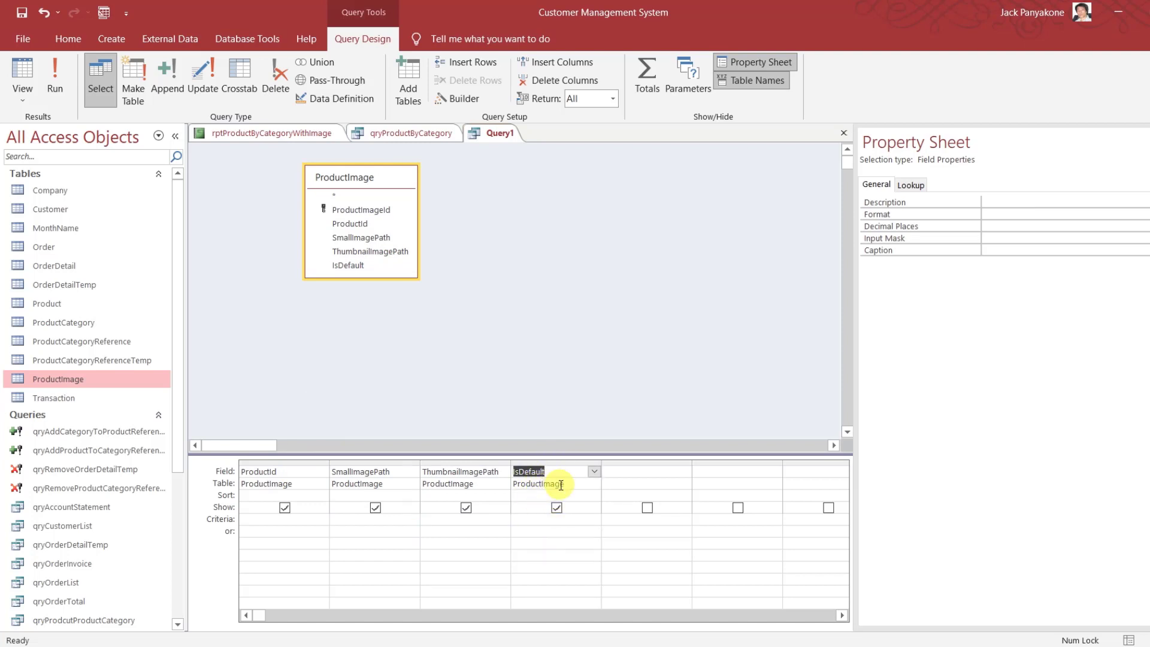
click(519, 328)
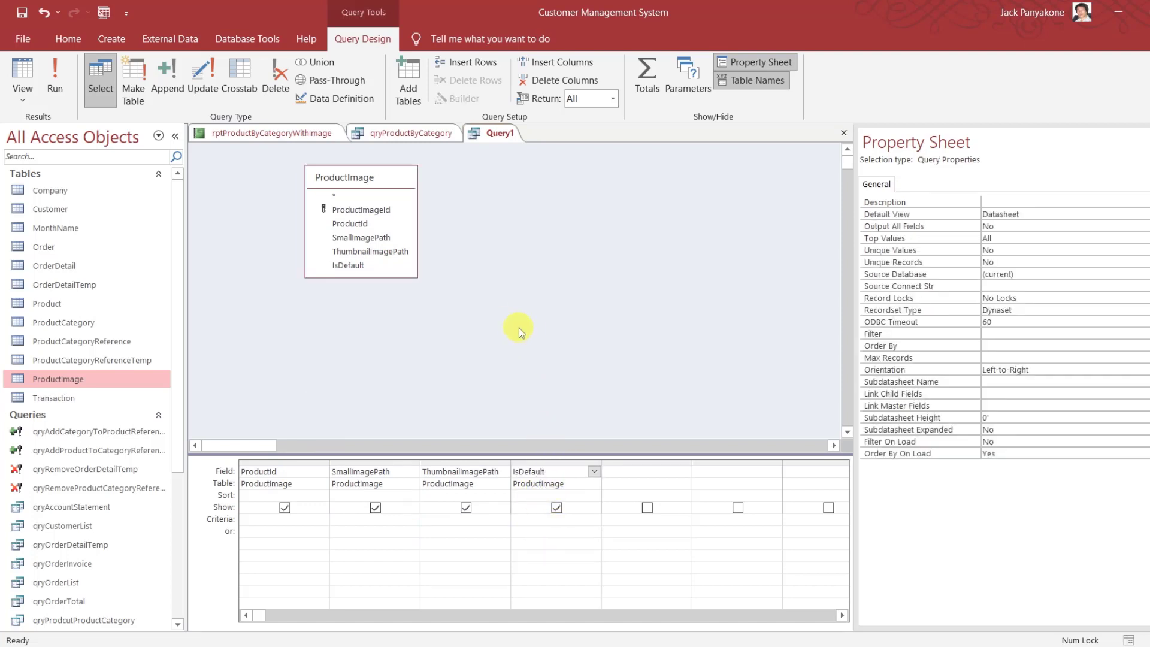
Run the query to examine each product's IsDefault values, fitting the ProductId column to its contents, and return to Design View
click(68, 76)
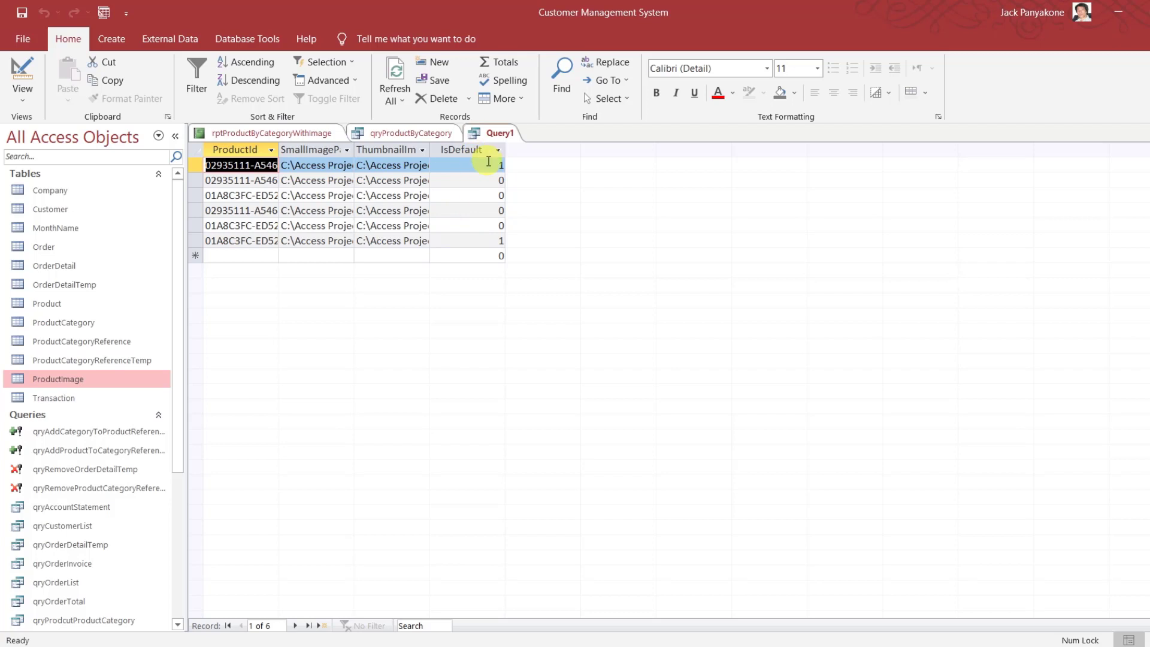
double_click(279, 149)
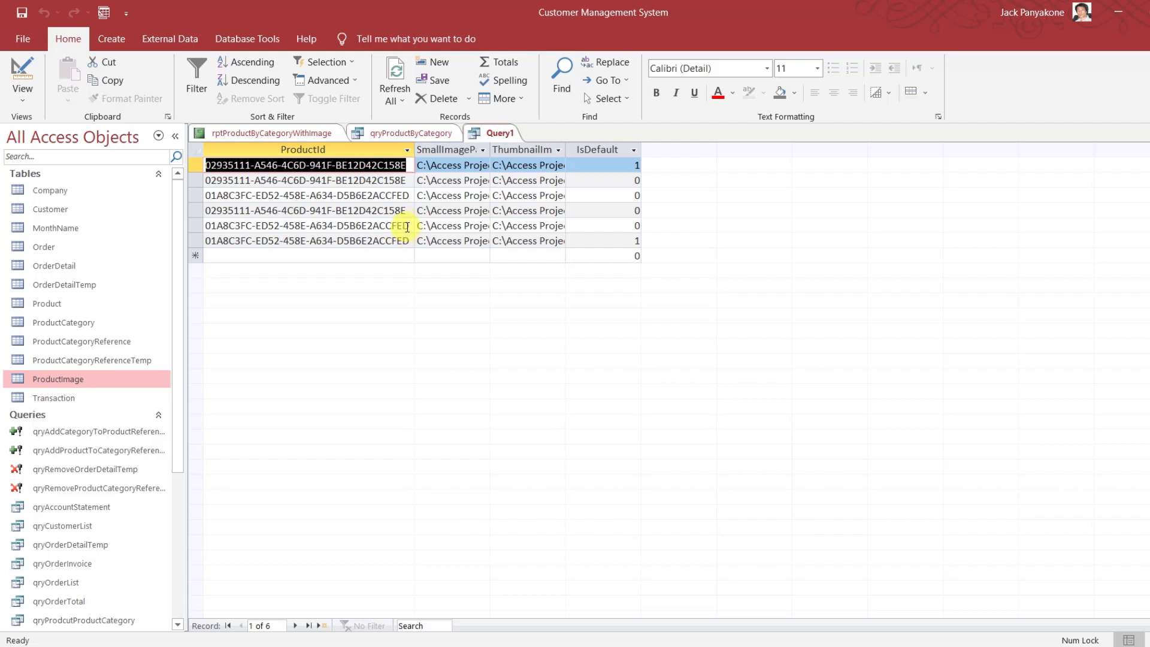
click(408, 210)
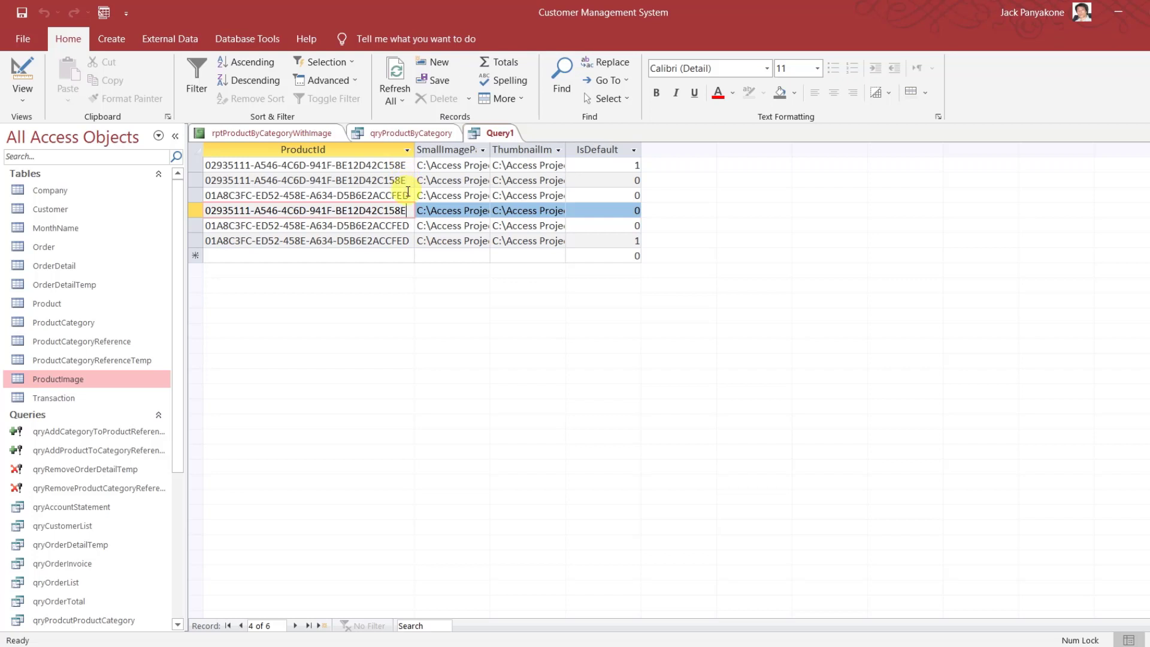
click(407, 195)
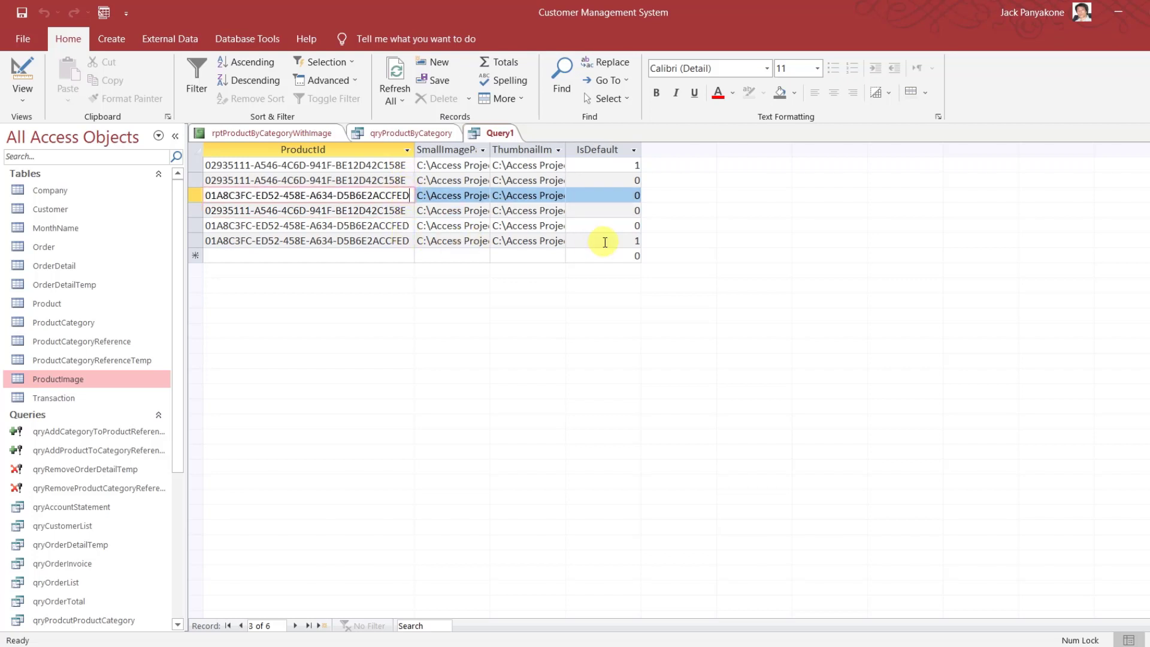
right_click(494, 131)
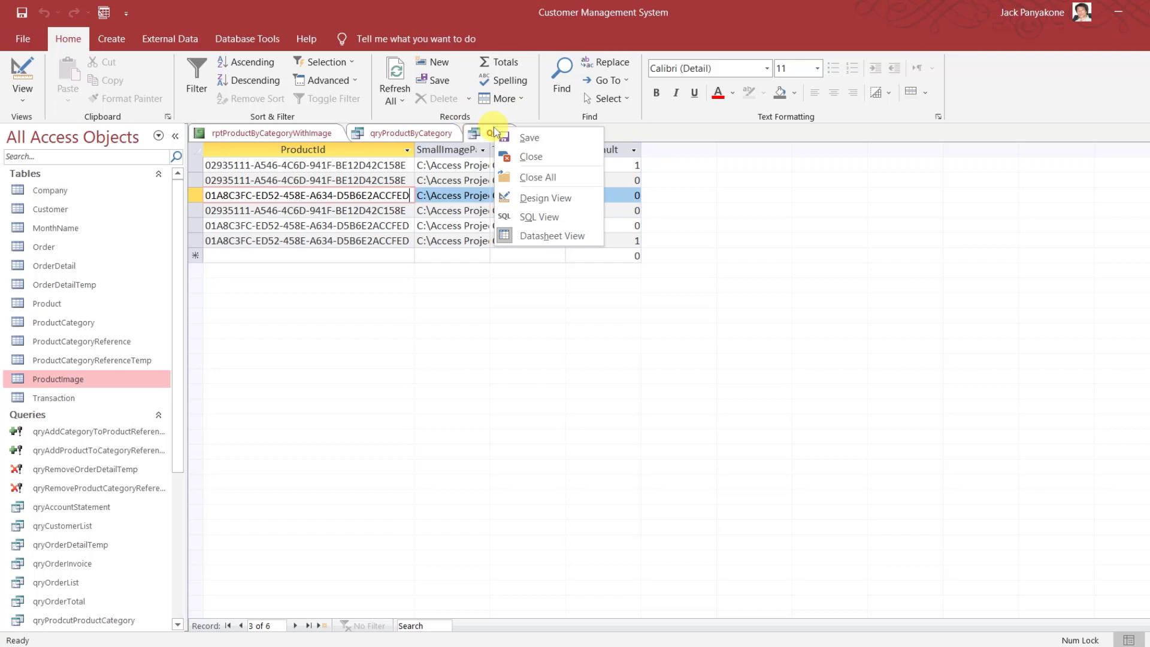
click(528, 197)
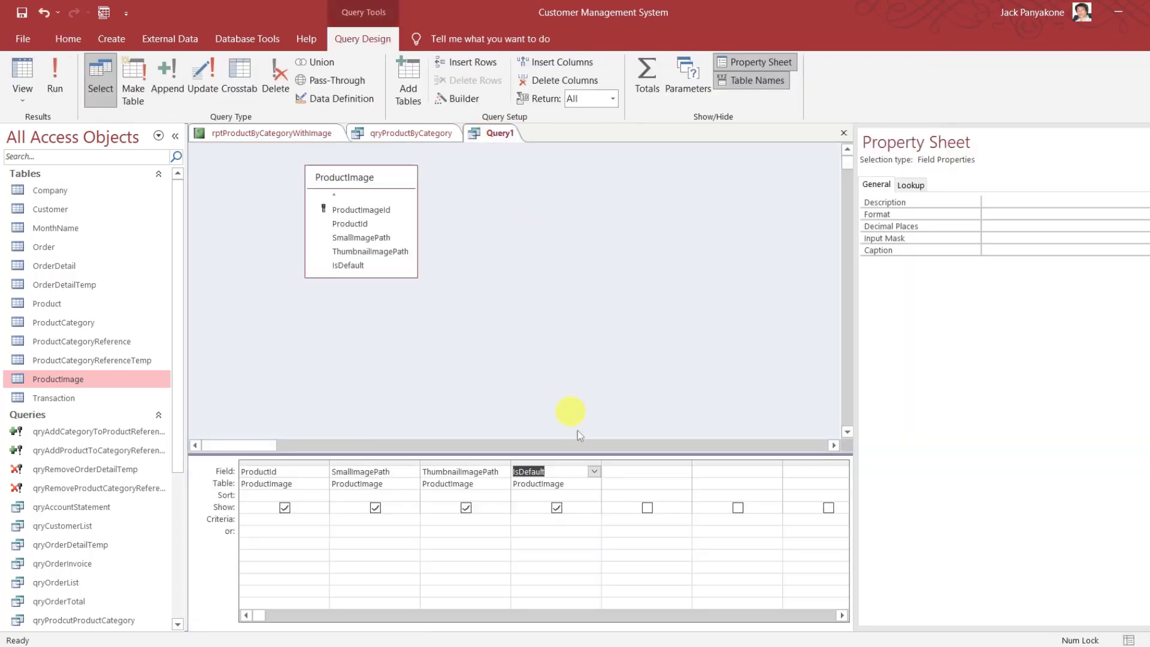
Hide IsDefault from the output with a criterion of 1, and run the query to check it before returning to Design View
click(556, 507)
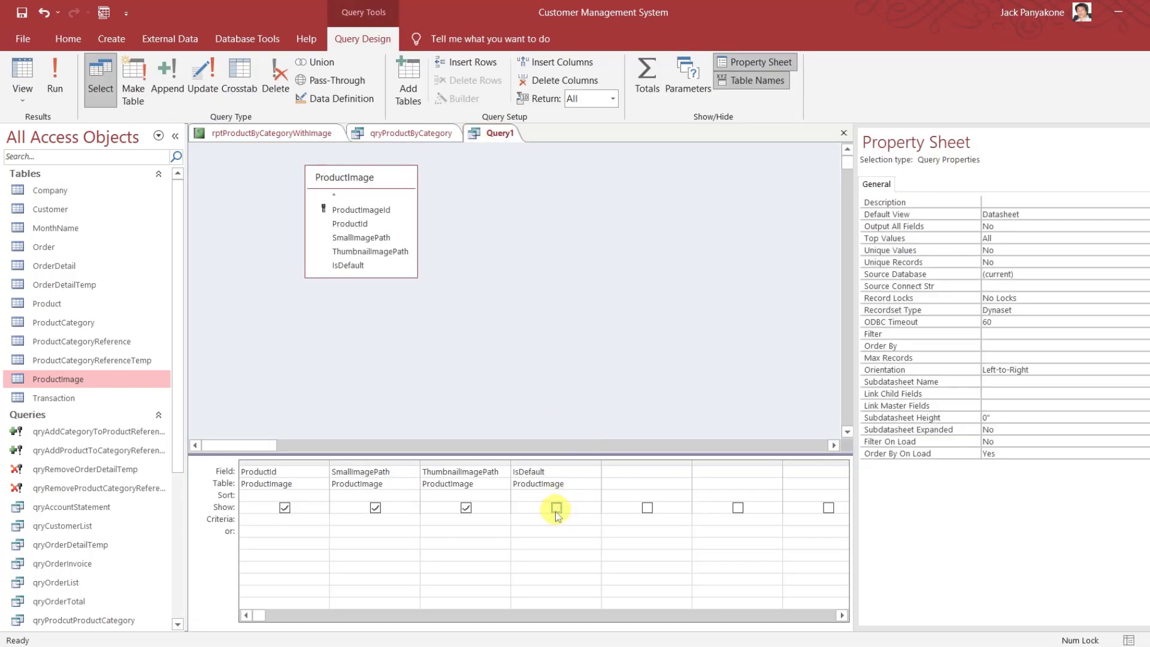
click(546, 519)
text(1)
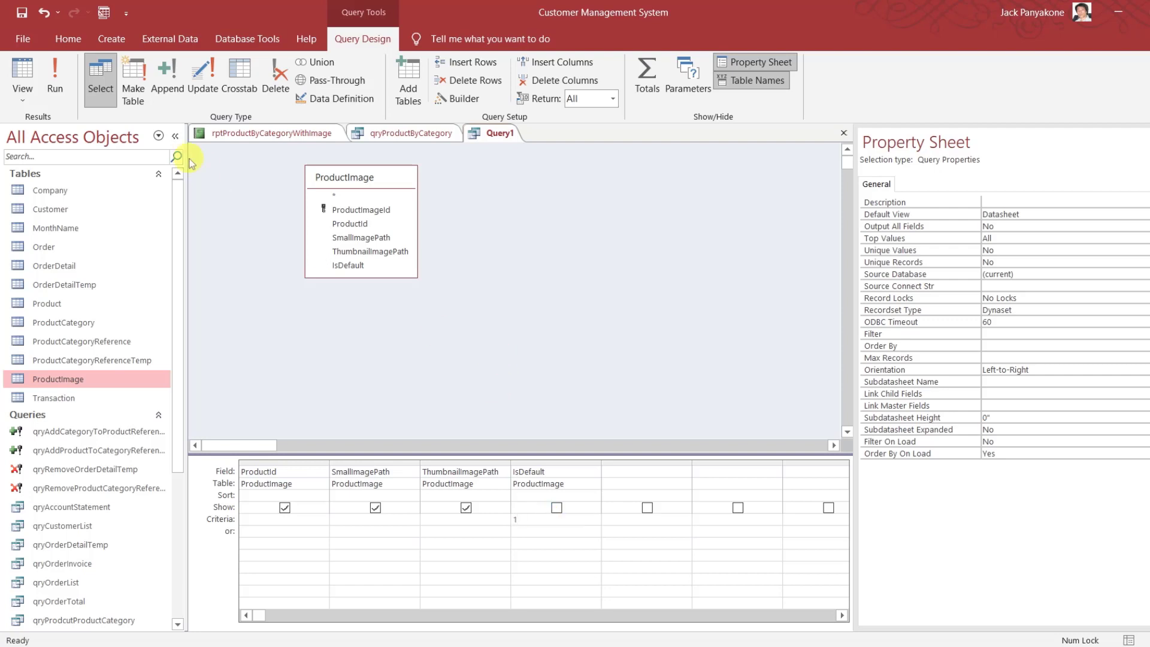
click(55, 75)
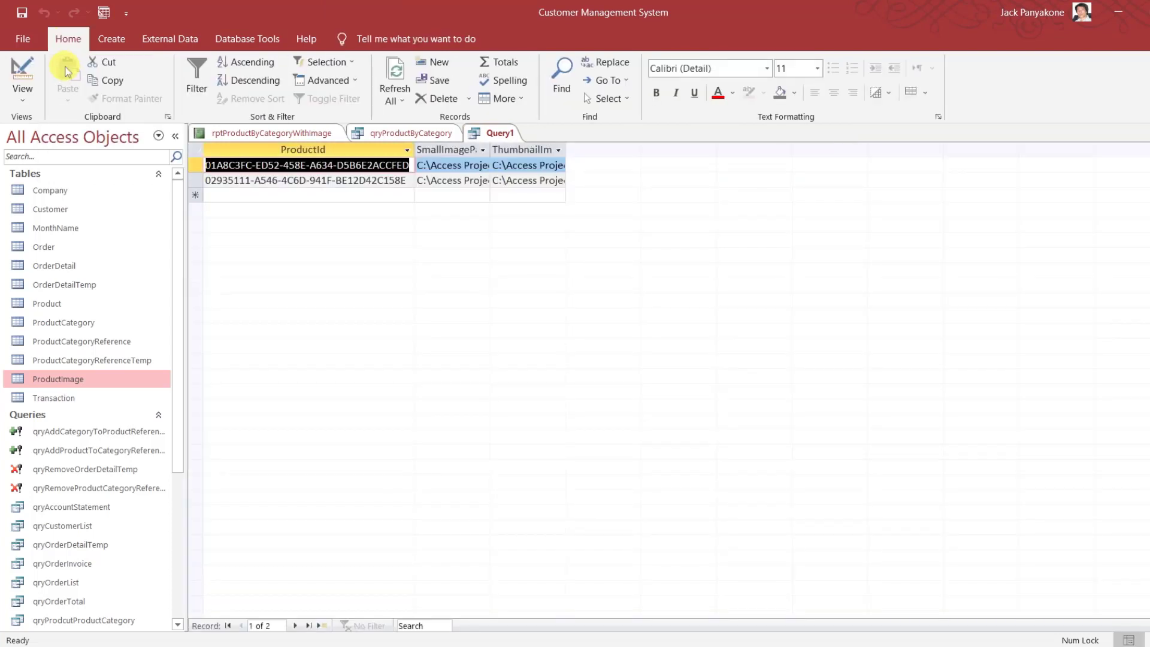
right_click(494, 134)
click(535, 202)
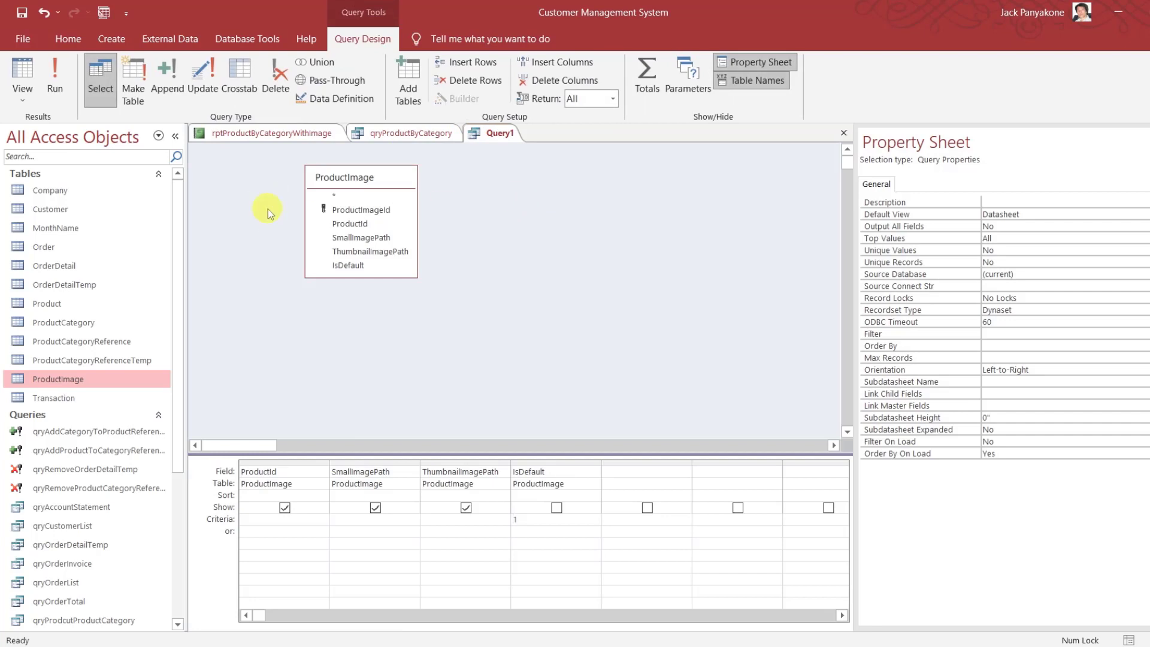
Save the query as qryProductDefaultImage and close it
click(22, 12)
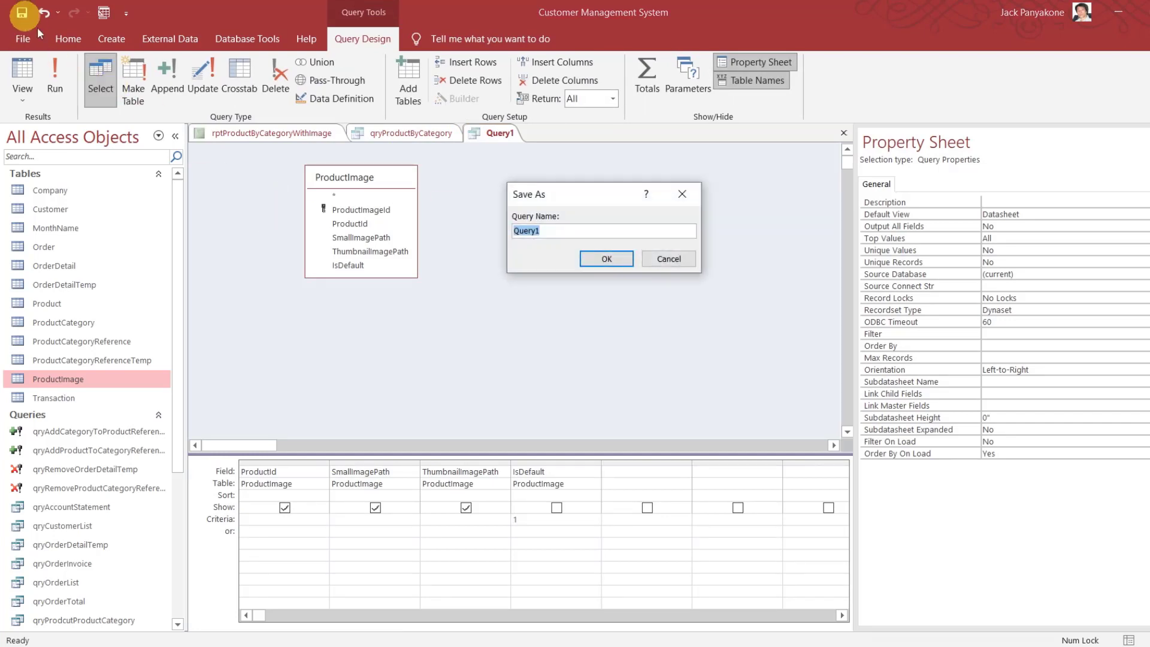
text(qryP)
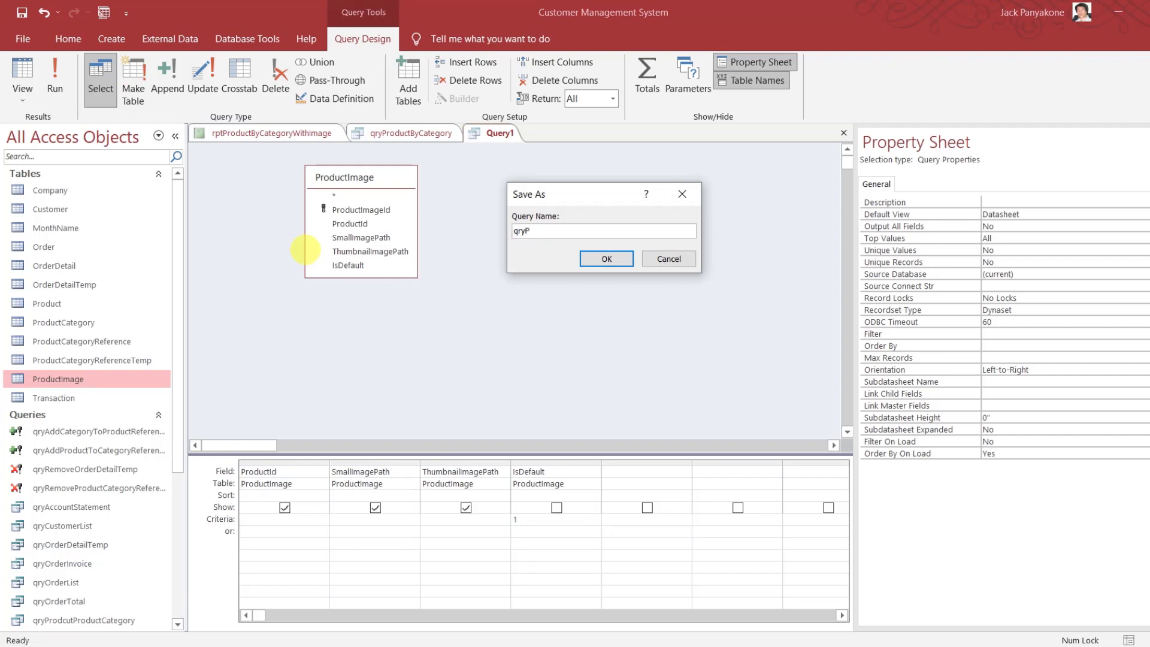
text(roductDefaultImage)
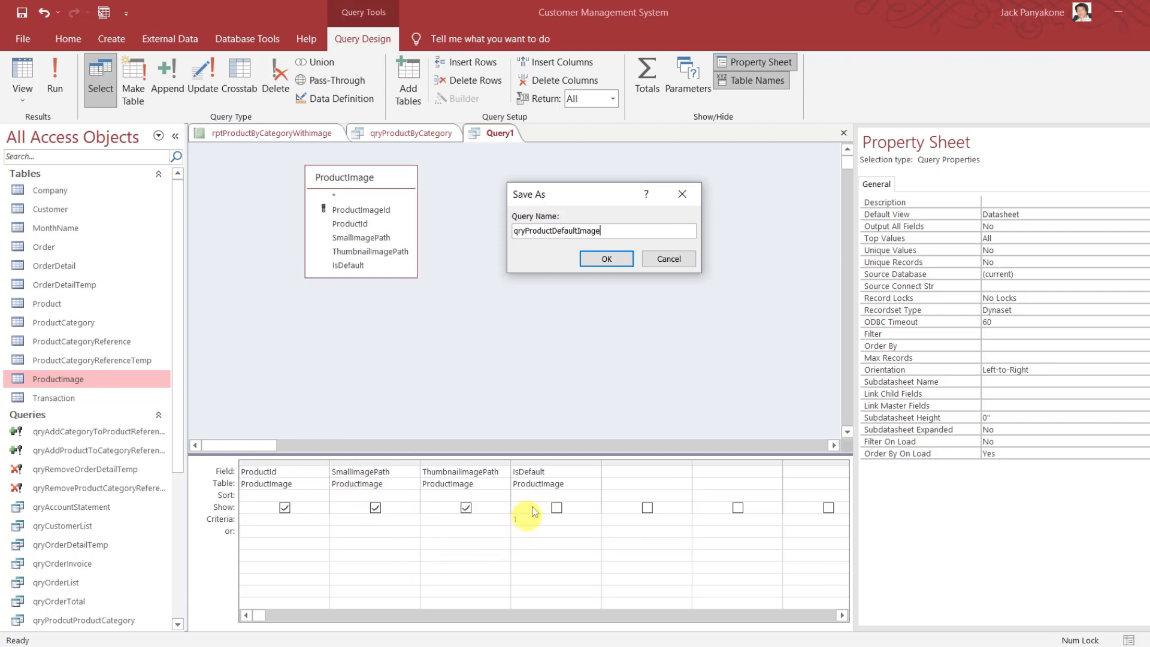
click(610, 255)
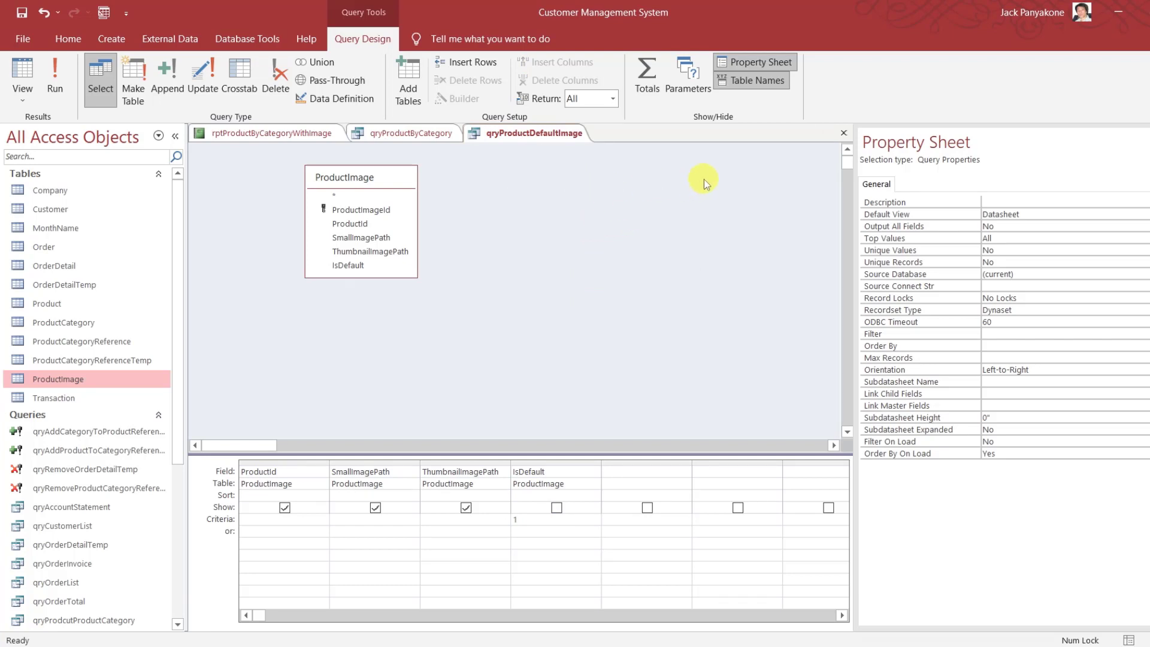
click(845, 133)
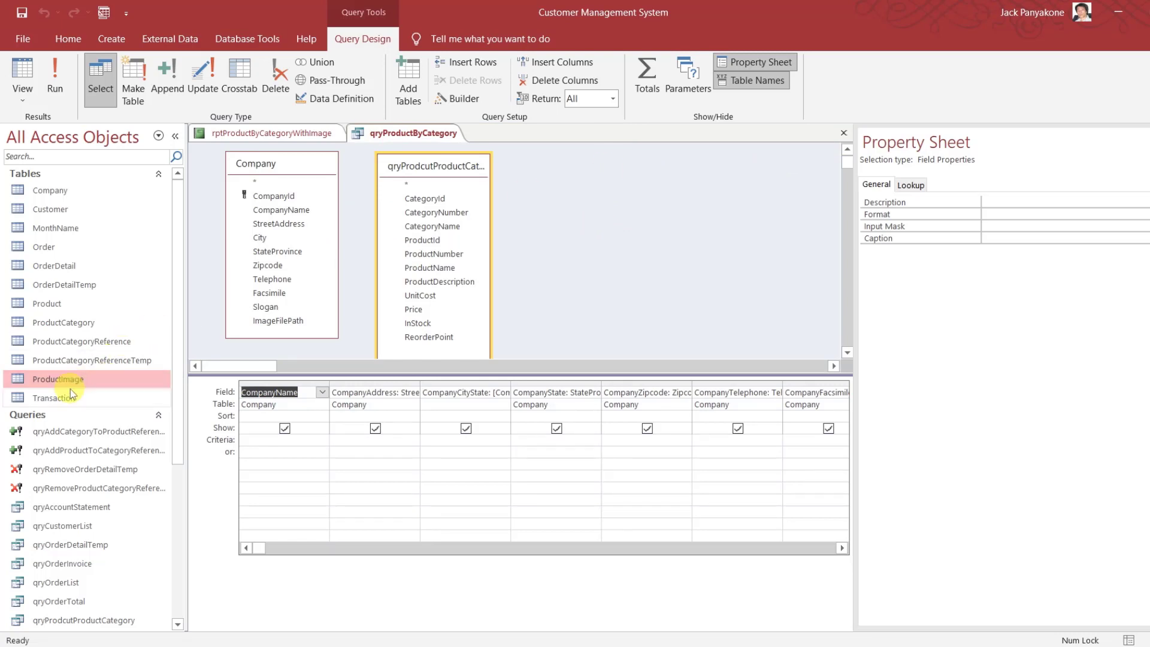
Add qryProductDefaultImage to the qryProductByCategory design and join it to the product category query on ProductId
click(158, 174)
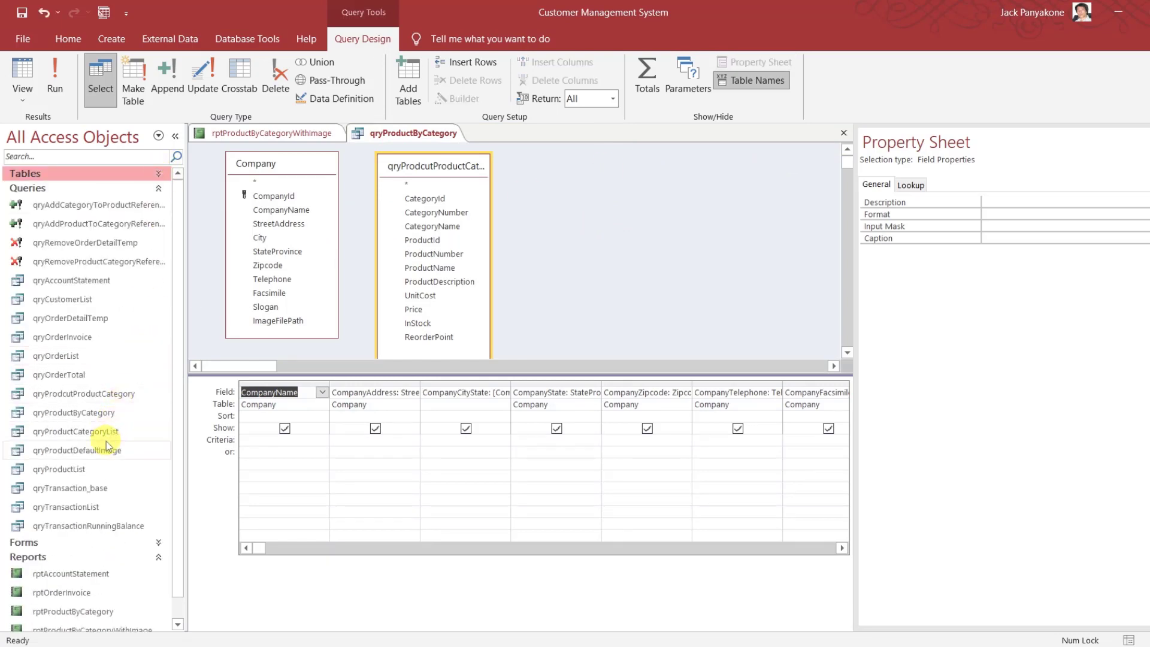
click(106, 451)
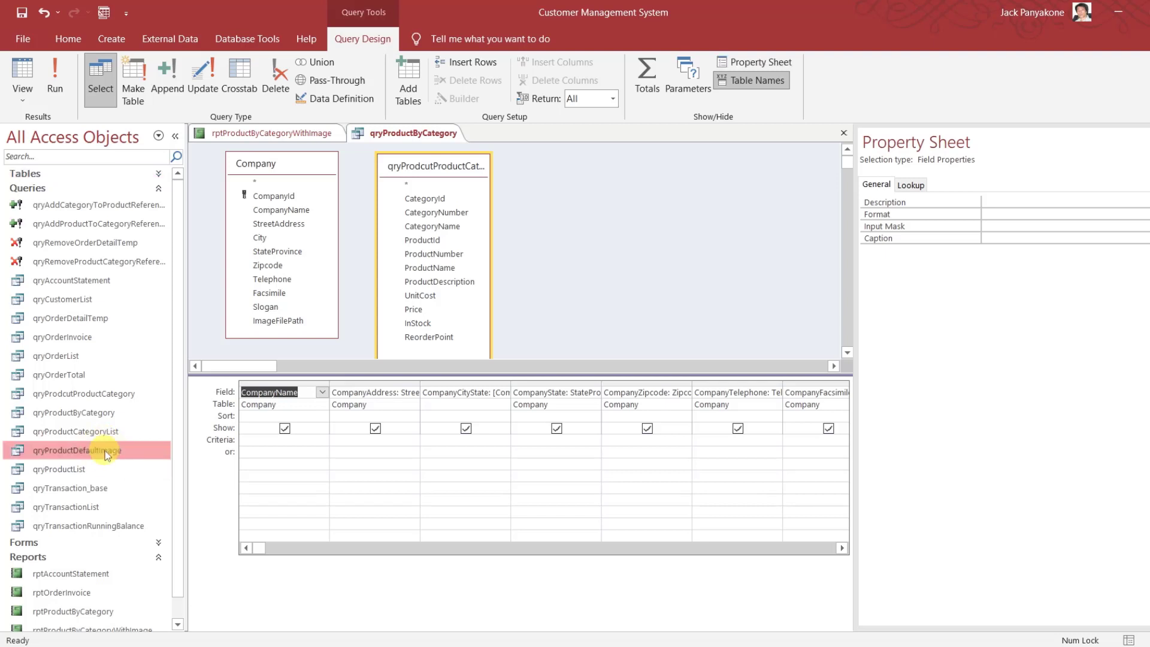
drag(106, 451, 601, 192)
click(618, 221)
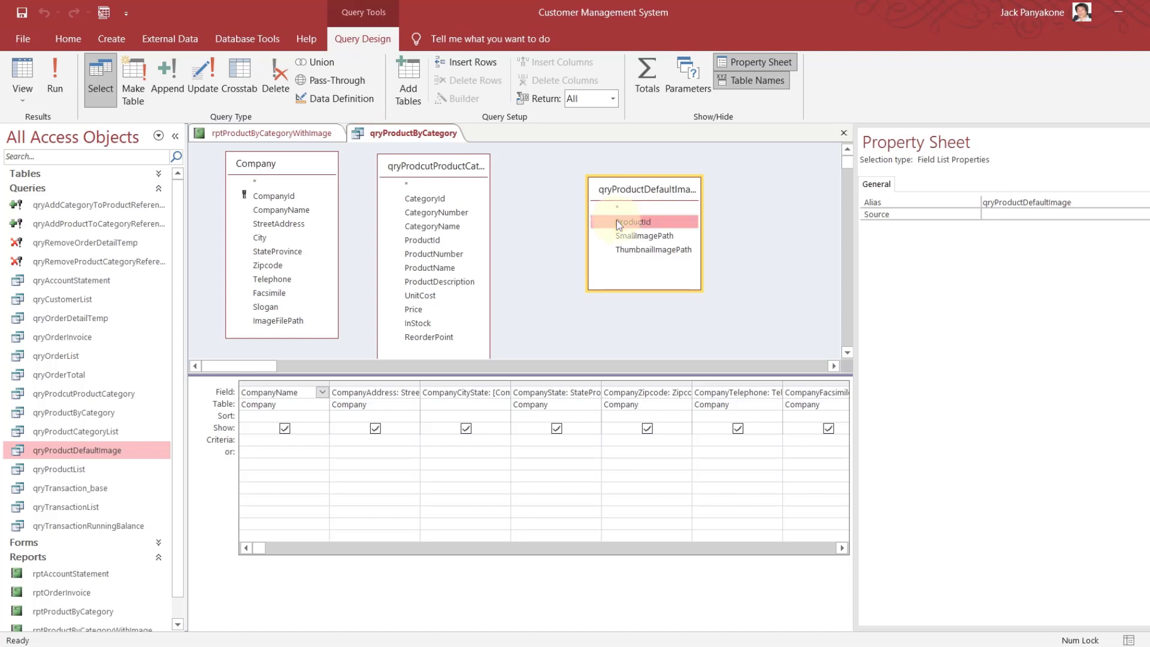
drag(618, 222, 449, 241)
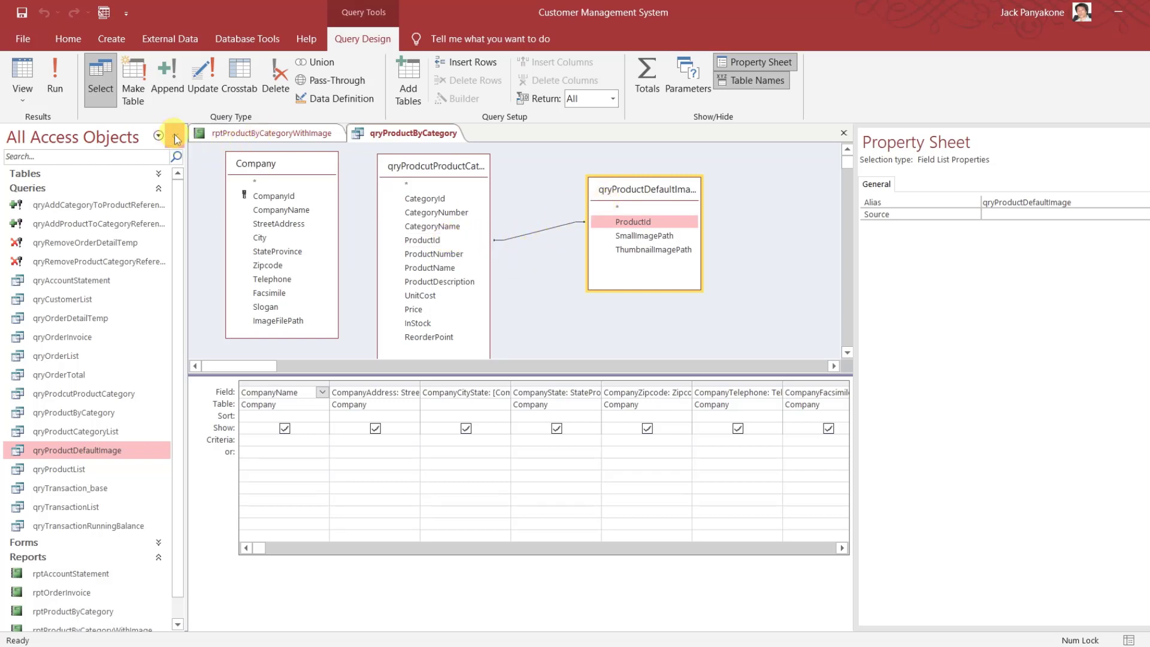
Add SmallImagePath to the qryProductByCategory grid, move it directly before the ReportHeader column, and close the query
click(662, 237)
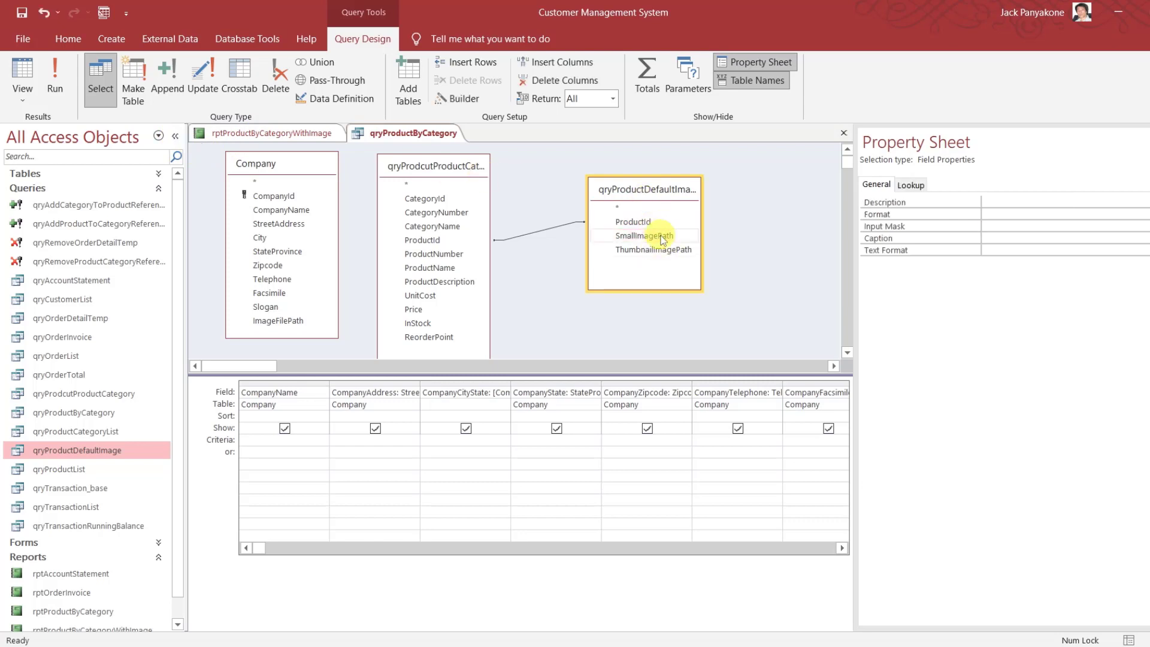
click(568, 270)
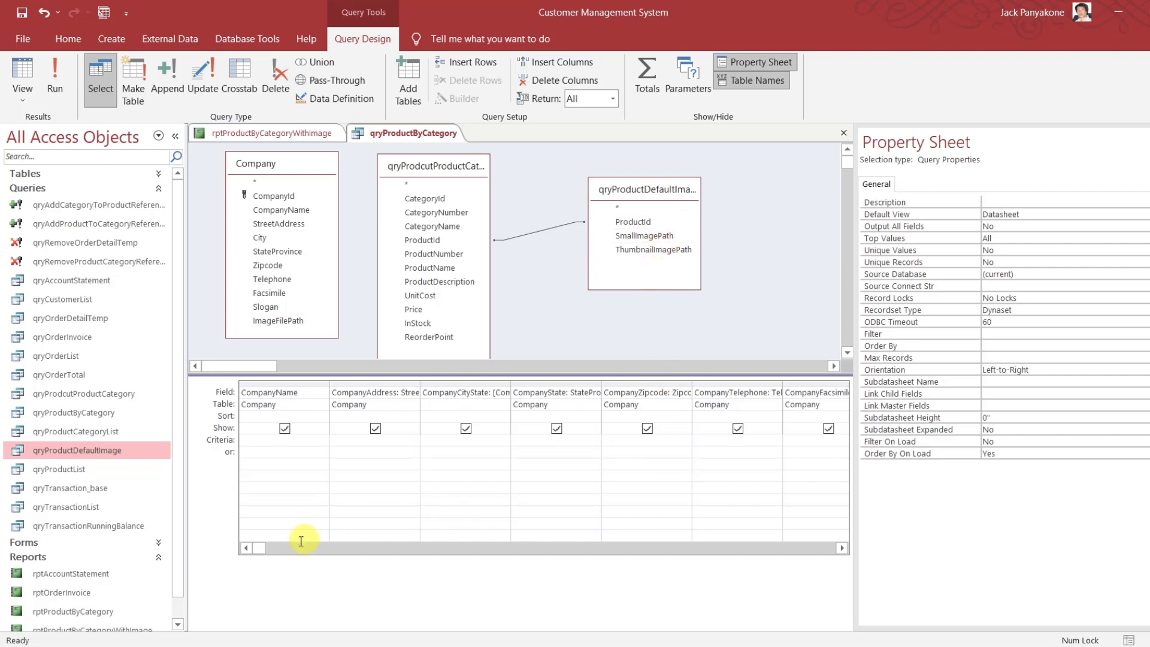
drag(269, 550, 709, 503)
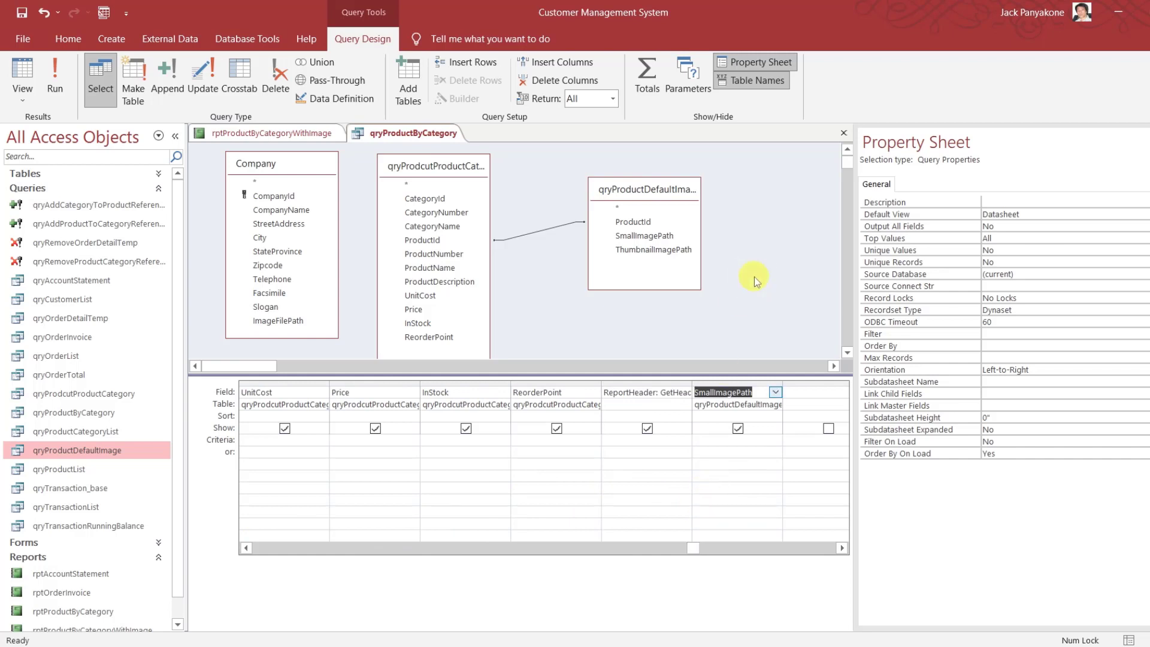
click(748, 383)
drag(747, 387, 670, 394)
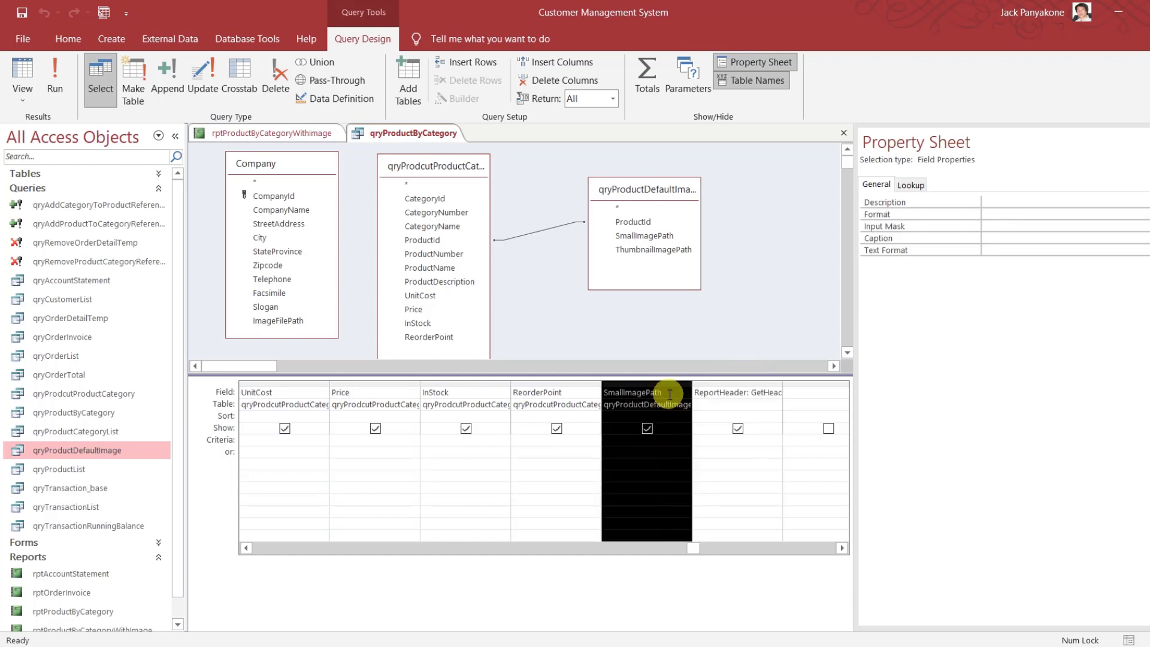
click(722, 292)
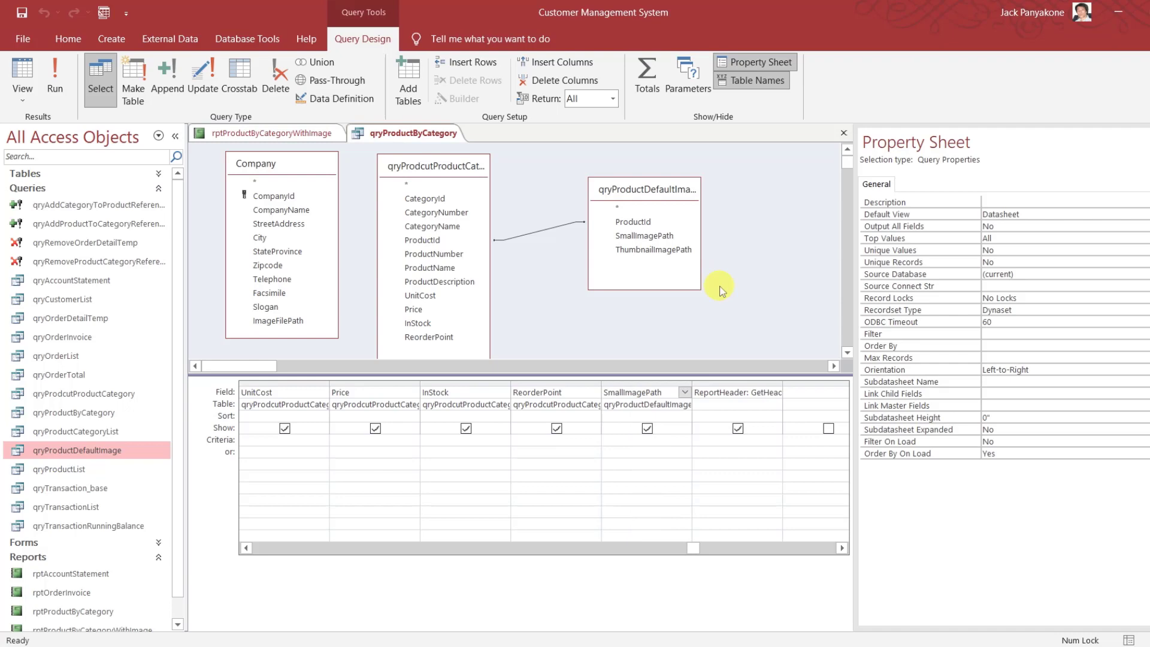
click(844, 133)
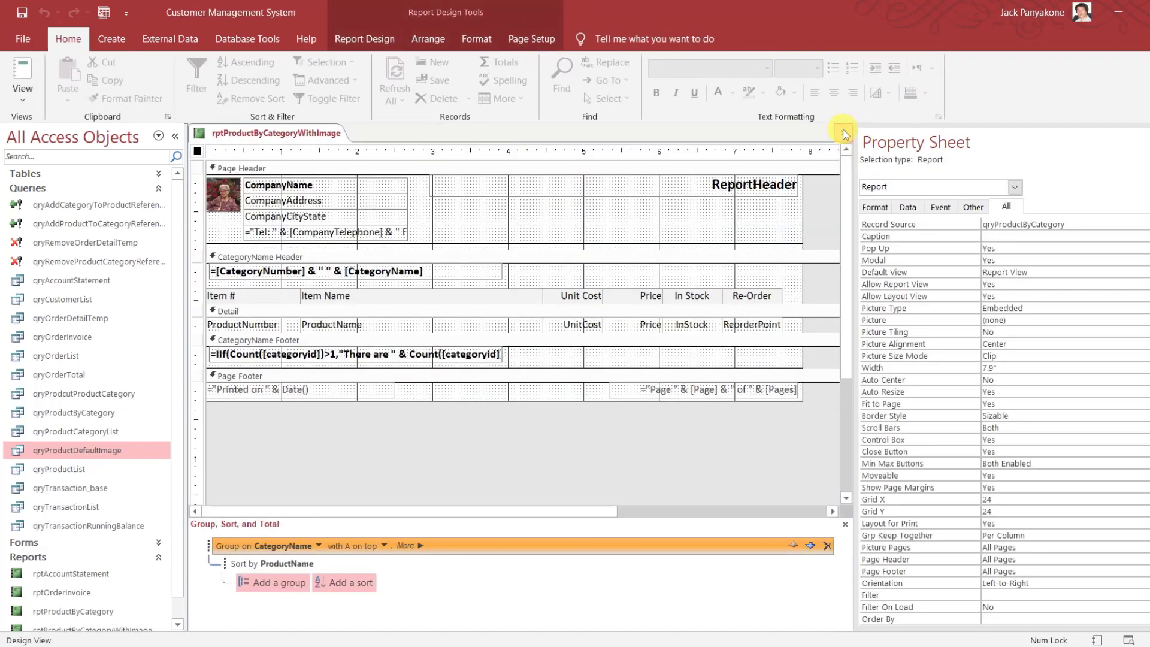
Increase the Detail section's height to about 0.71" and extend the CategoryName Header downward to make working room below the column labels
click(817, 332)
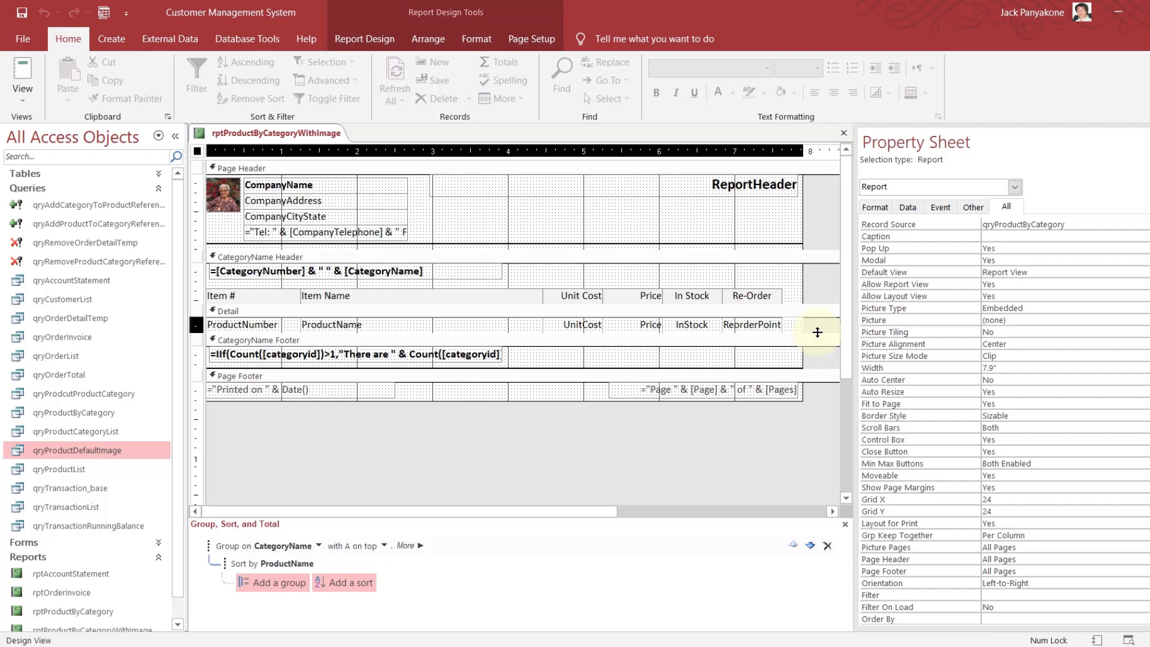
drag(817, 333, 817, 370)
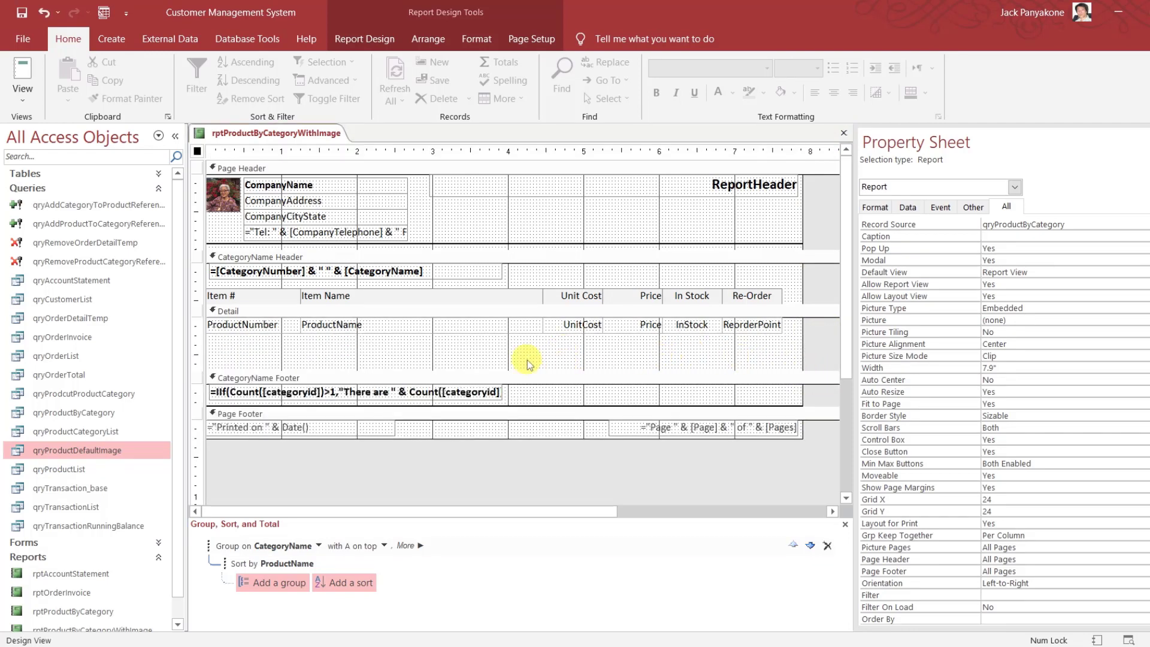
drag(524, 344, 505, 285)
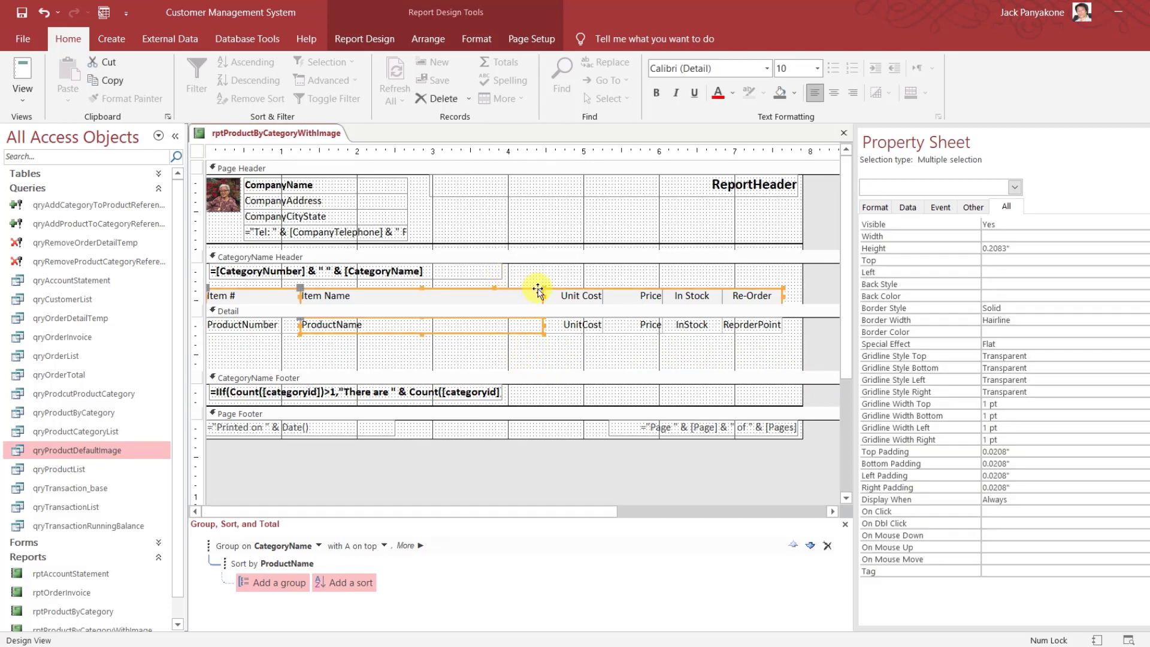
click(610, 351)
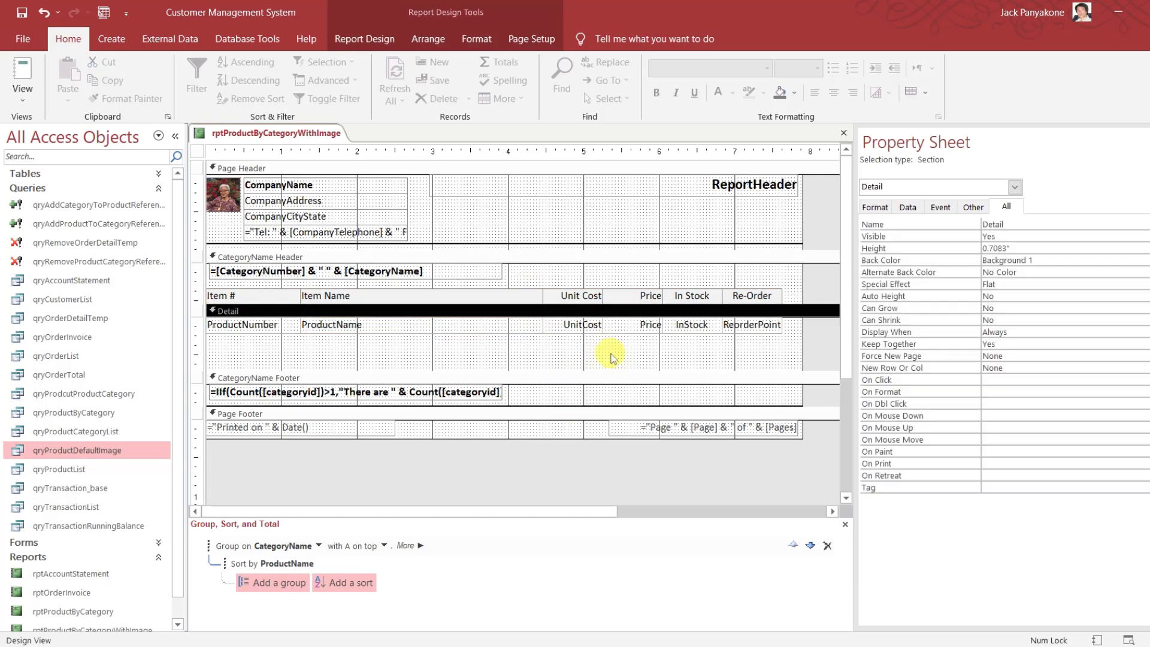
drag(801, 306, 804, 346)
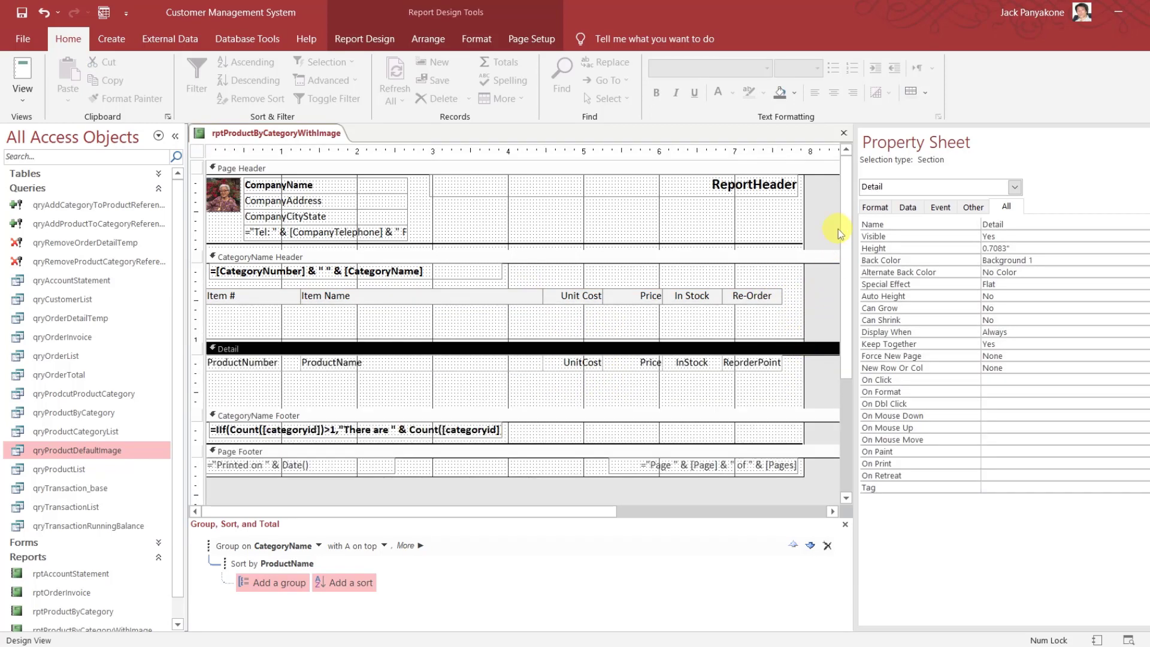
Select the Box24 rectangle behind the column labels and move it below them in the CategoryName Header, at about 0.71" from the top
click(1016, 188)
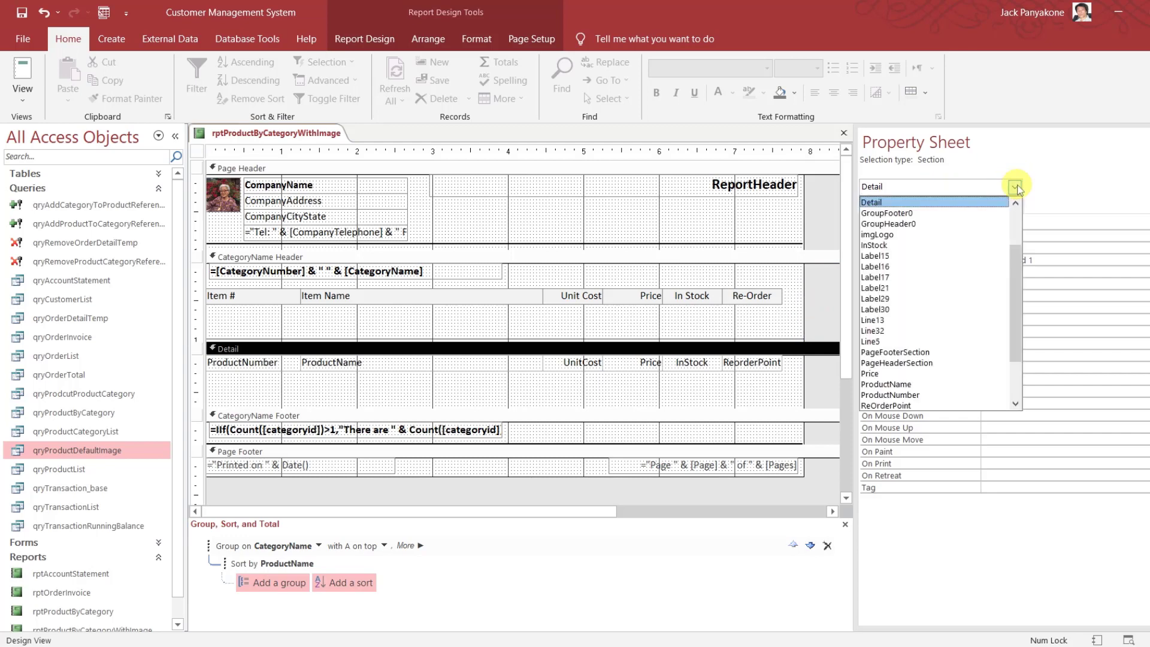
drag(1012, 277, 1016, 227)
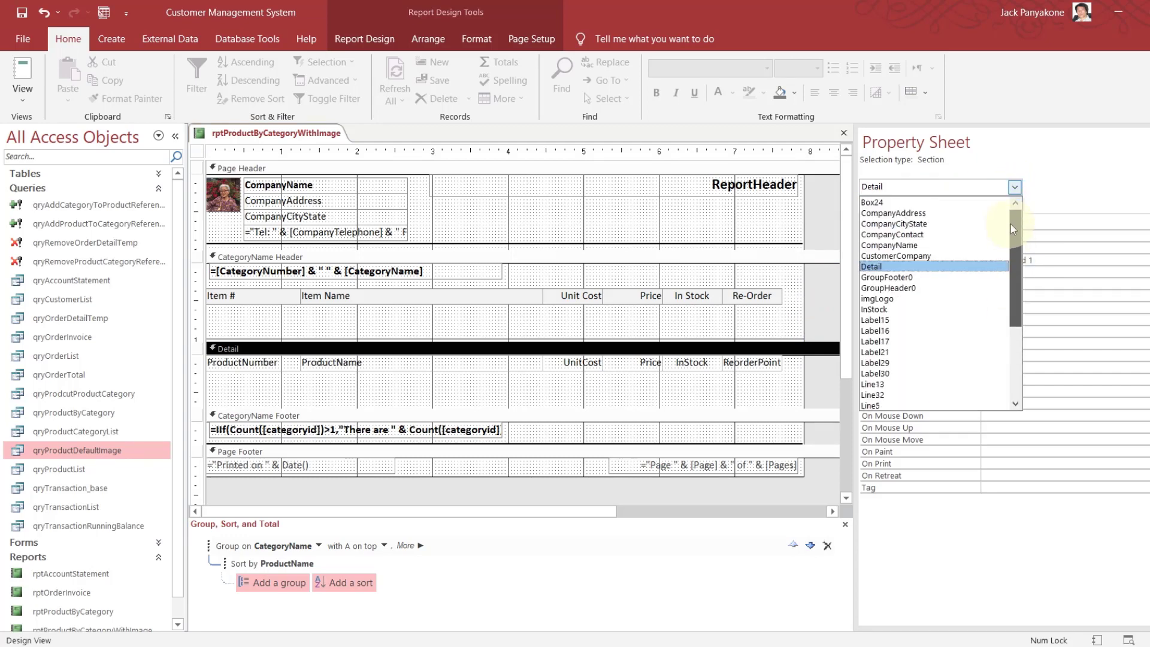
click(971, 203)
drag(580, 298, 582, 326)
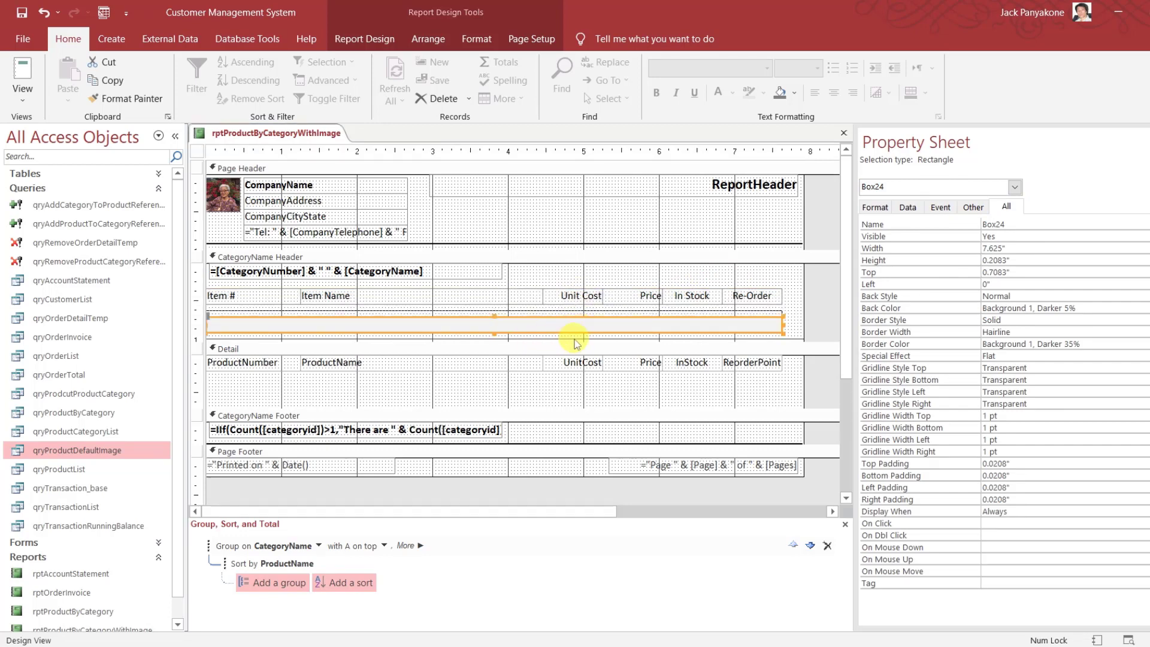
Narrow the Item Name label and the ProductName field together from their left edges, so both start at 1.625"
click(514, 363)
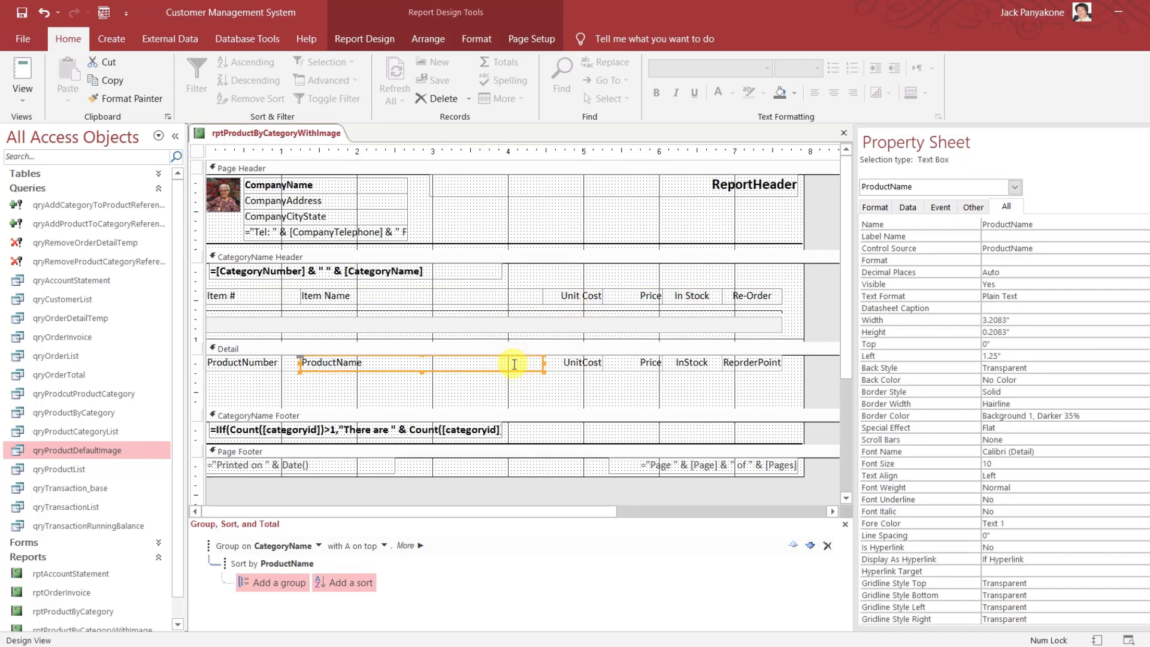
shift+click(506, 297)
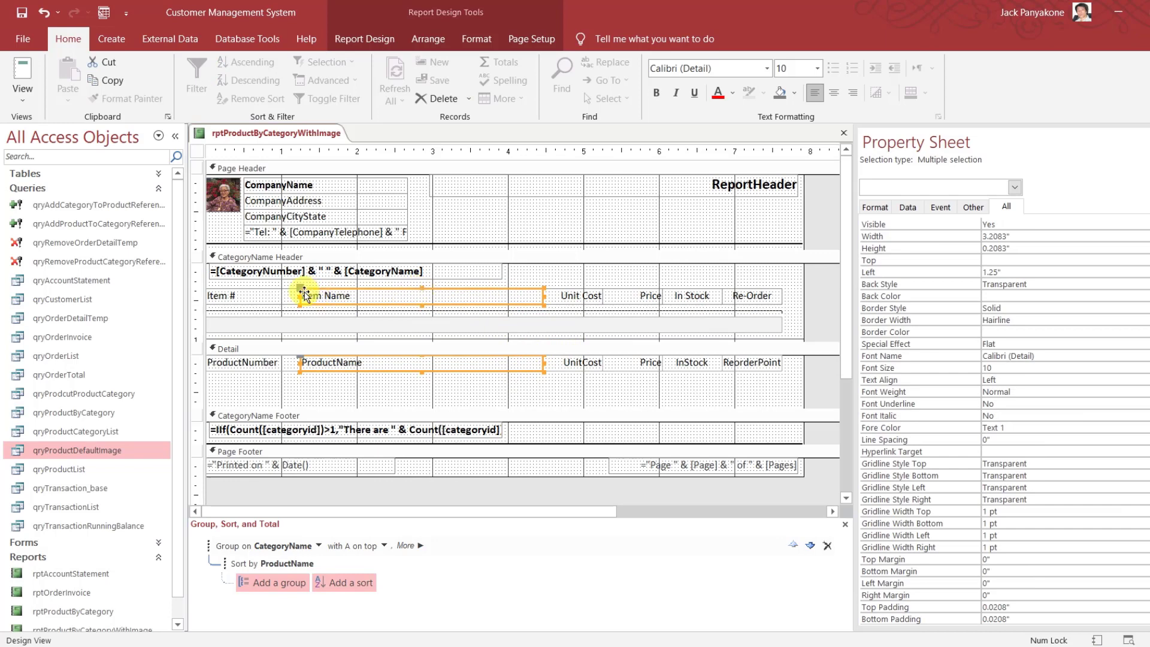
drag(300, 295, 329, 292)
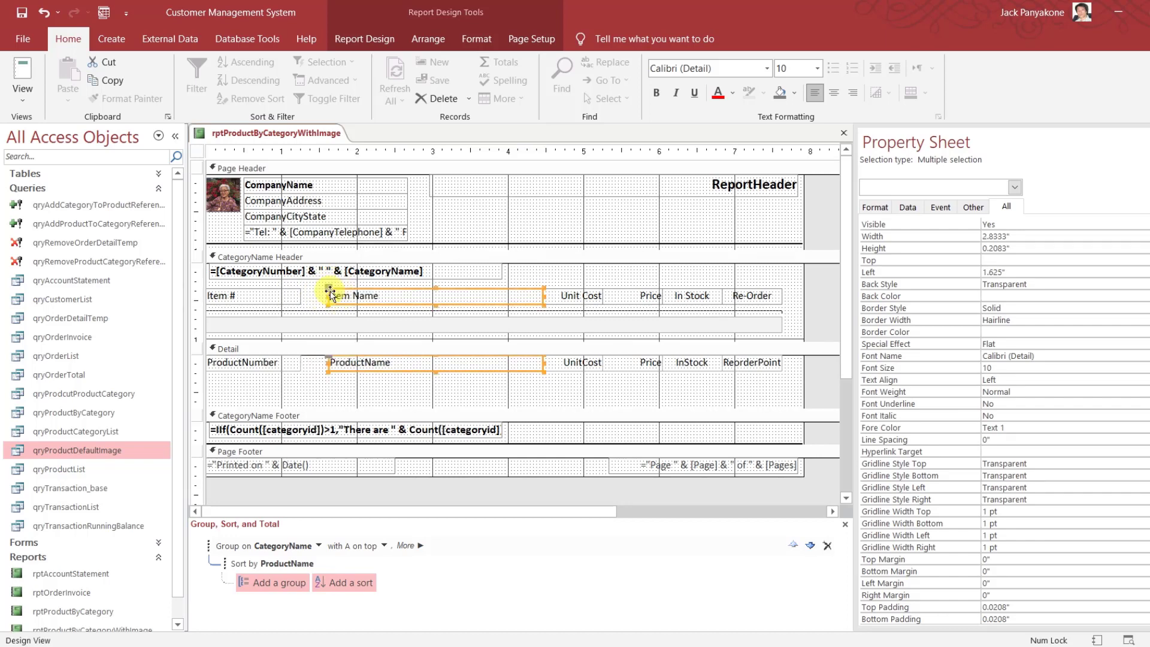
click(613, 397)
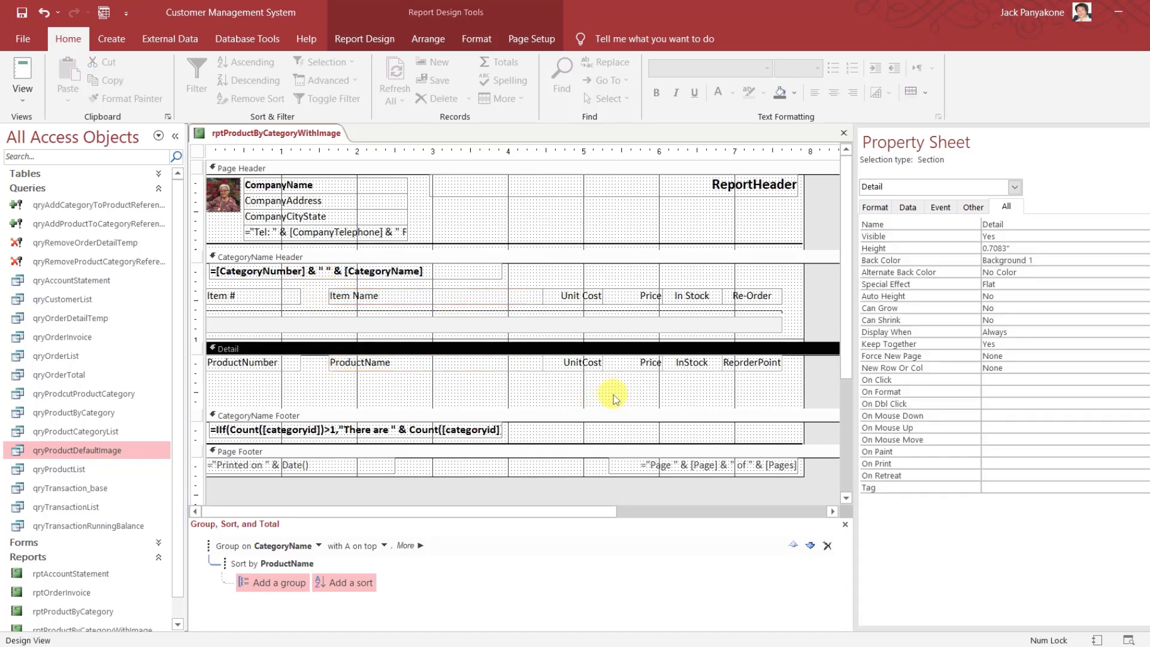
Move the Item # label and the ProductNumber field together to a left position of 0.375"
drag(758, 390, 506, 363)
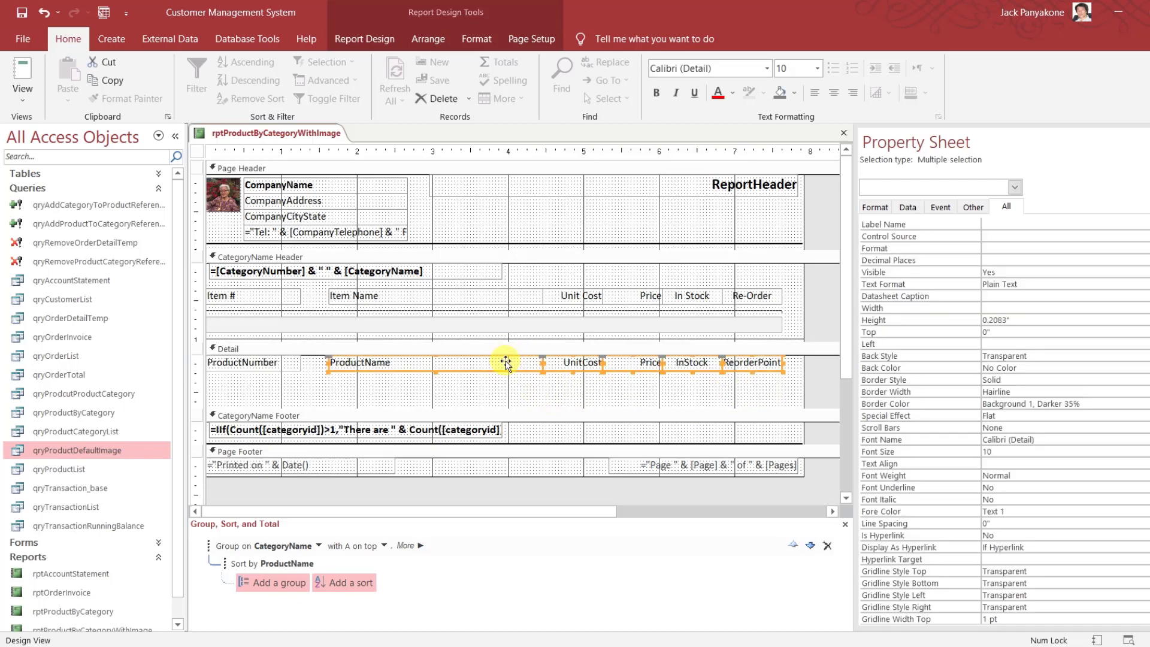
click(278, 381)
click(278, 363)
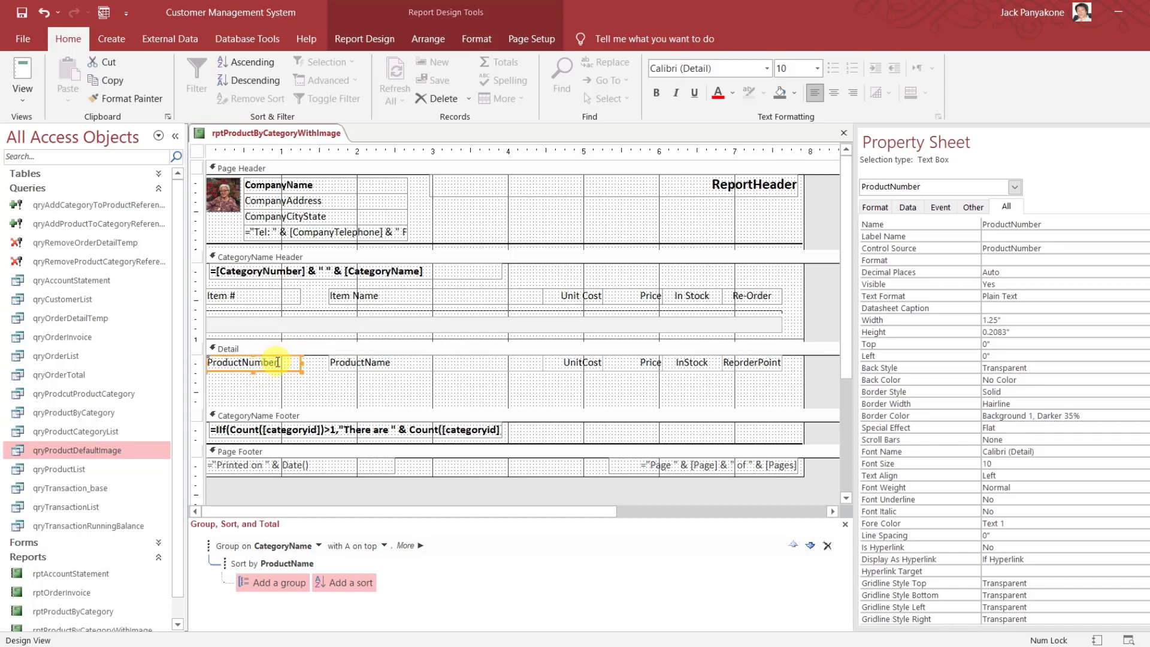
shift+click(282, 294)
drag(285, 293, 312, 294)
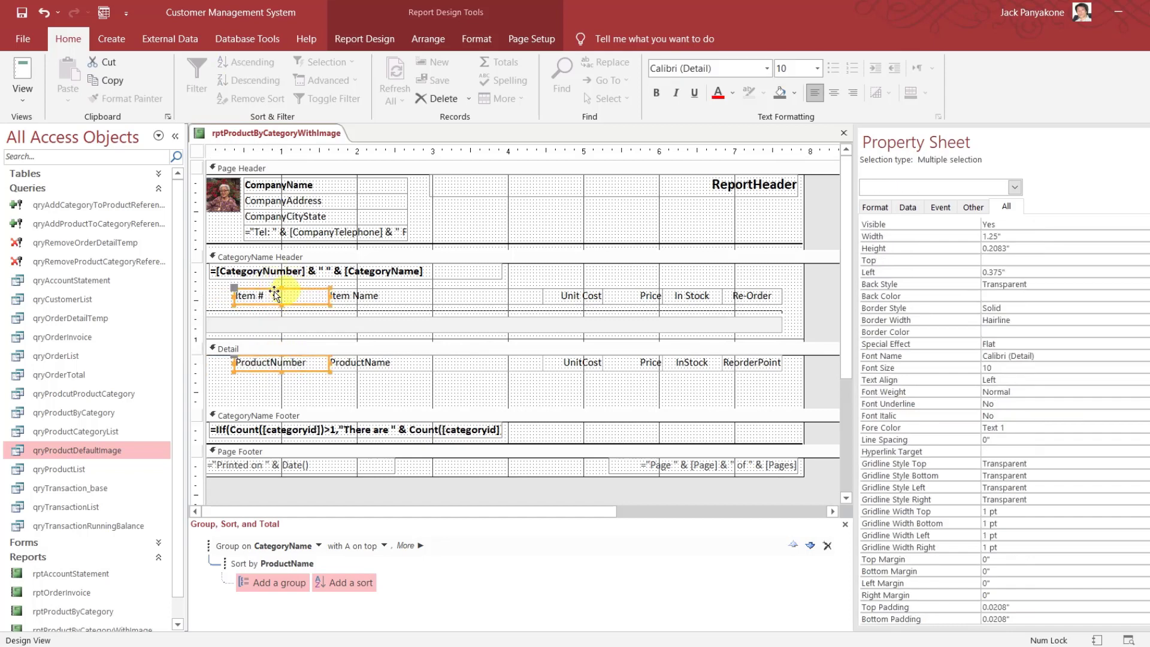
Shift all column labels and all Detail fields together about 0.17" to the right to widen the gap for an image
click(204, 295)
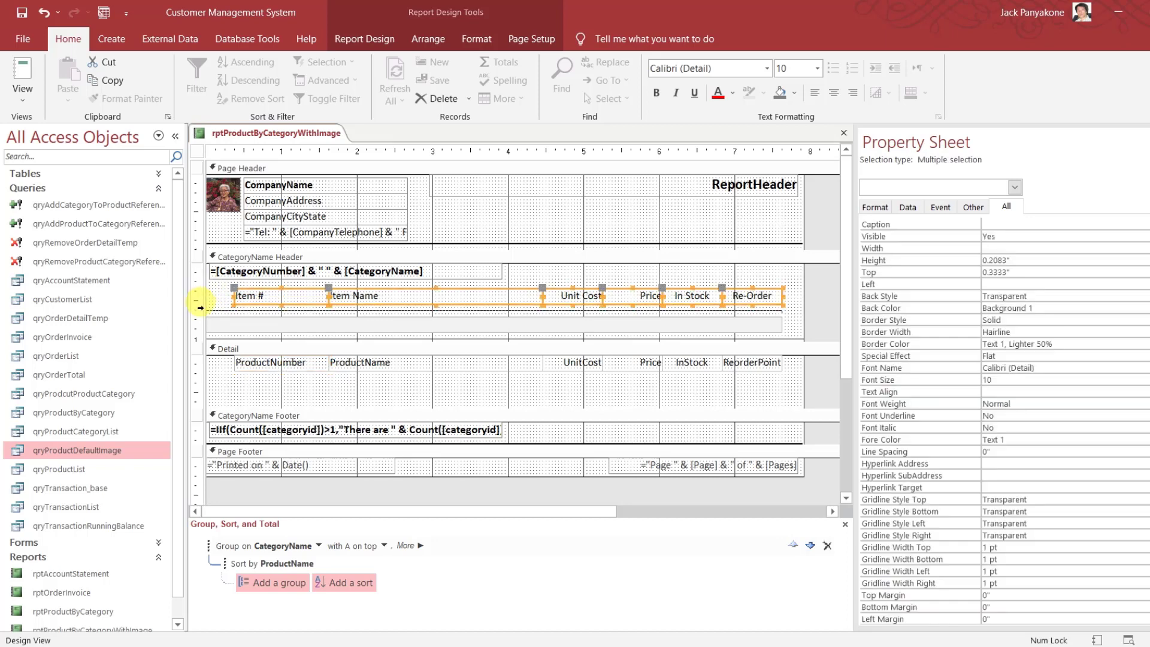
shift+click(197, 365)
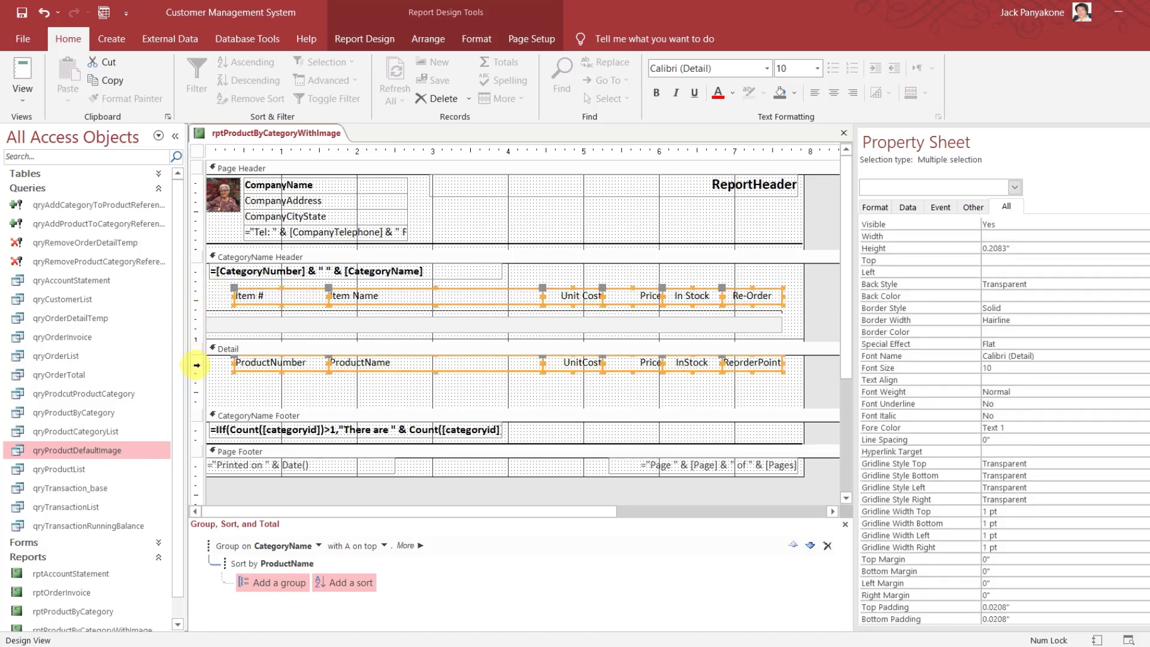
drag(264, 364, 276, 364)
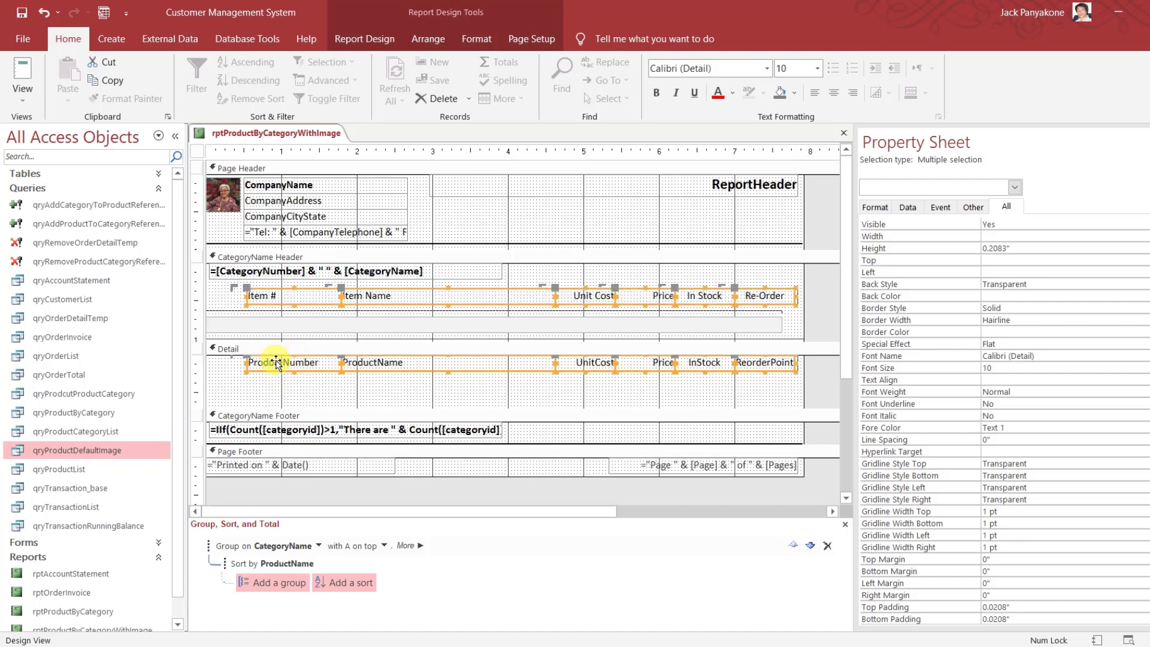
Widen the Box24 rectangle to about 7.79" so it reaches the right edge of the Re-Order label
click(223, 328)
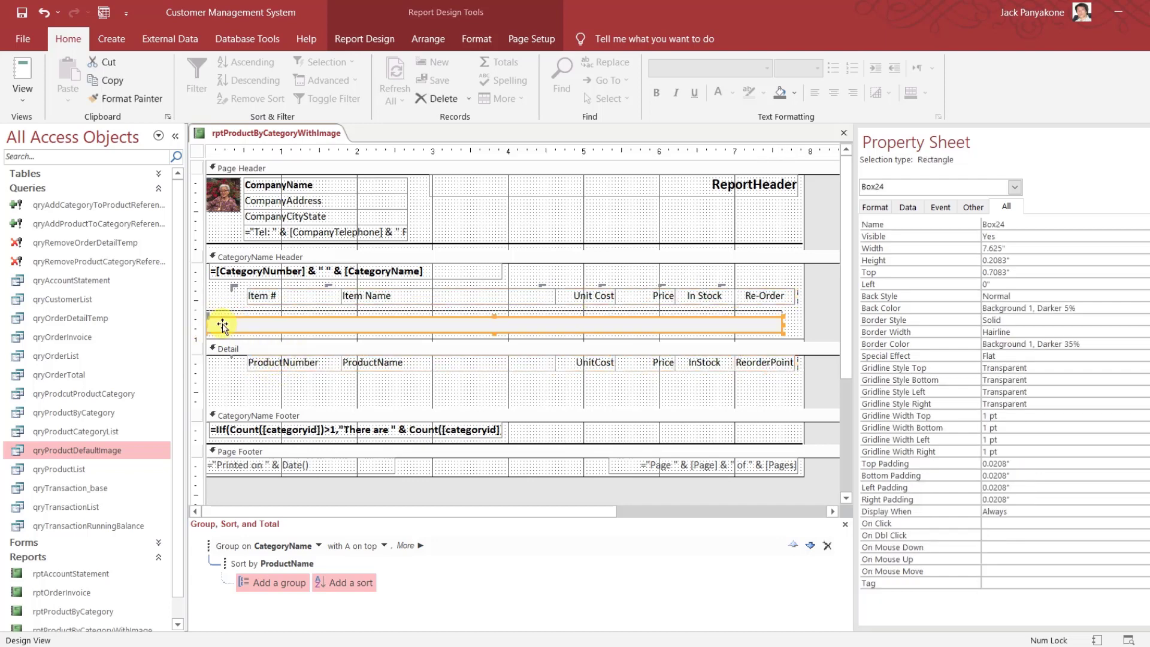
drag(779, 324, 794, 324)
click(825, 326)
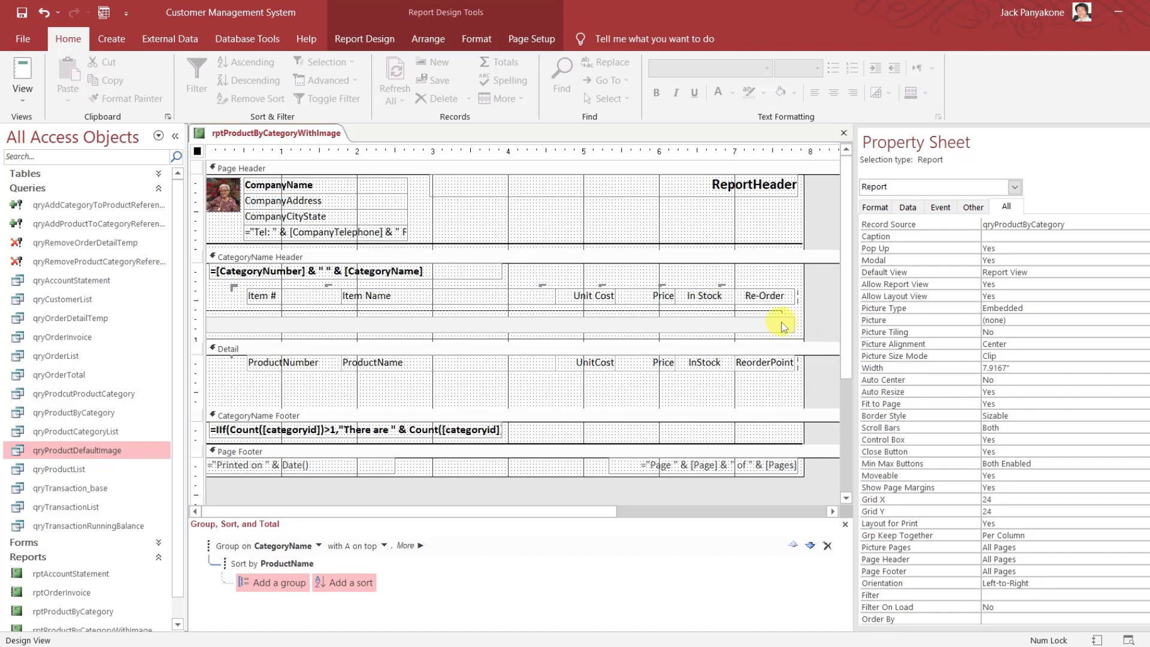
click(824, 321)
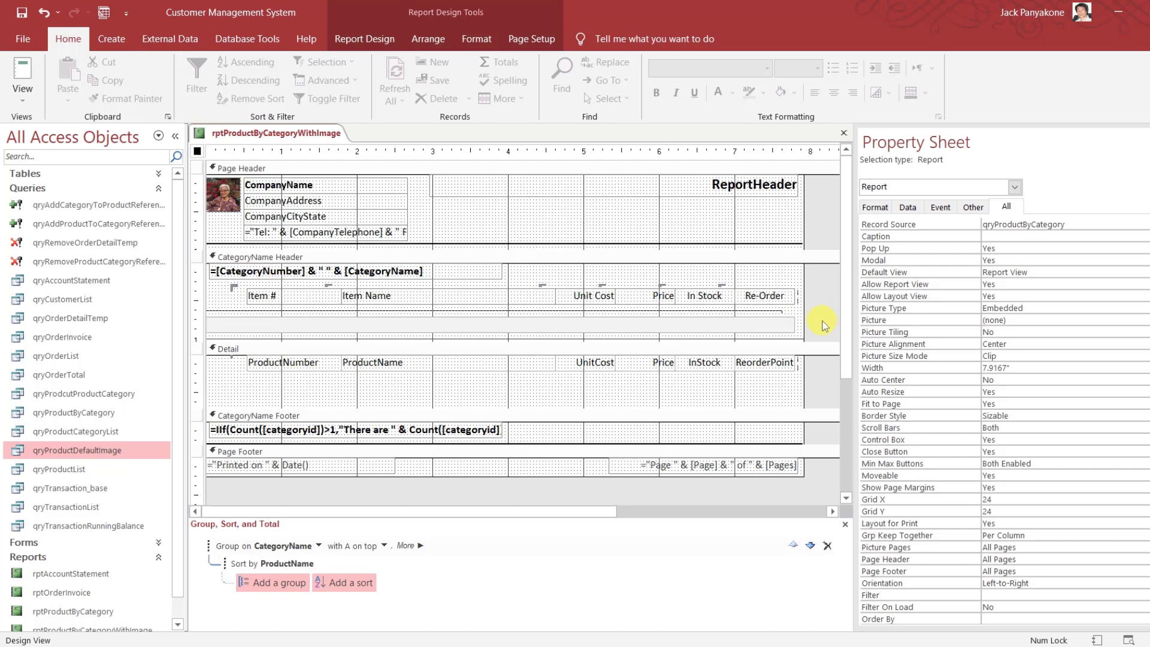
Copy the imgLogo image from the Page Header and paste it into the Detail section
click(234, 193)
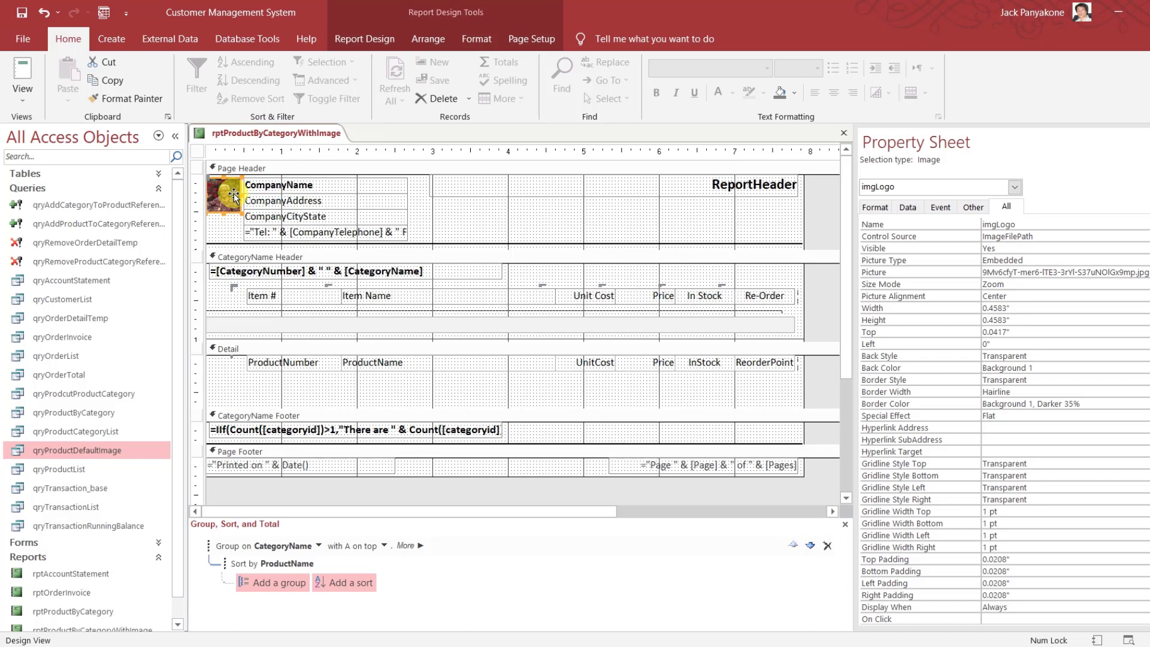
key(ctrl+c)
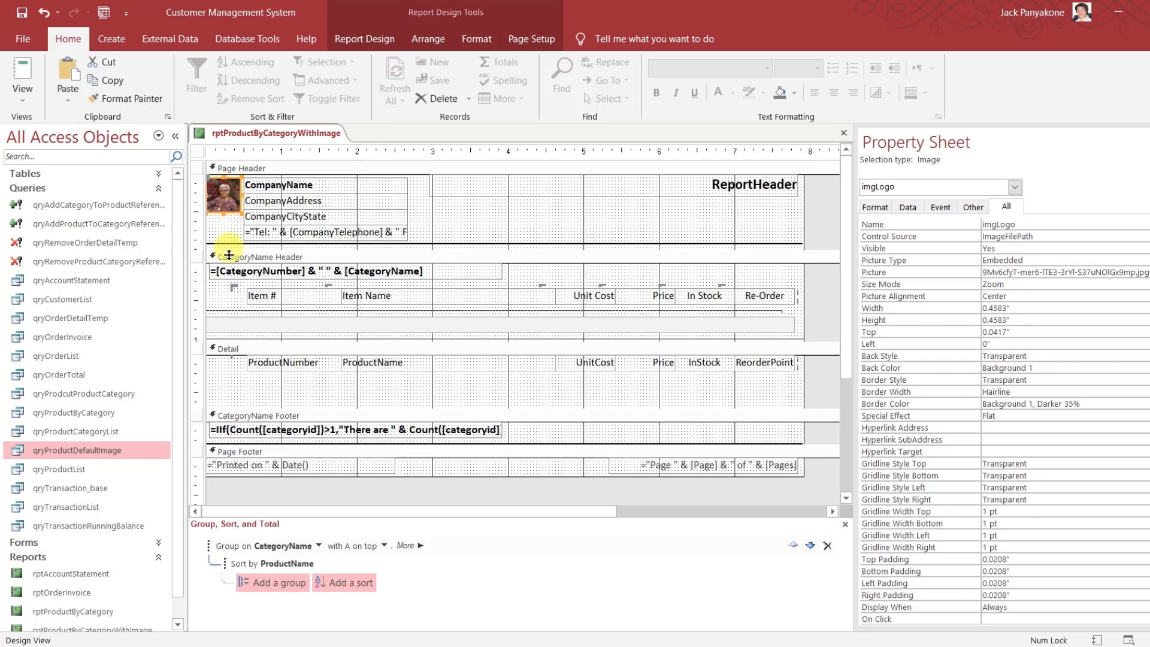
click(222, 349)
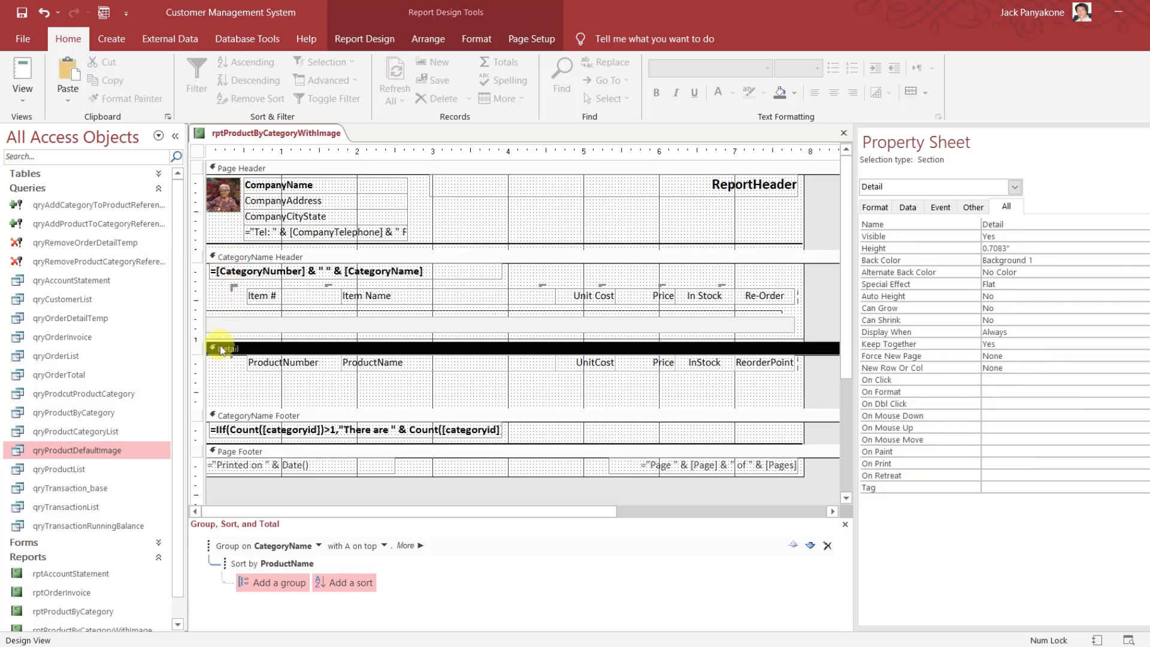
key(ctrl+v)
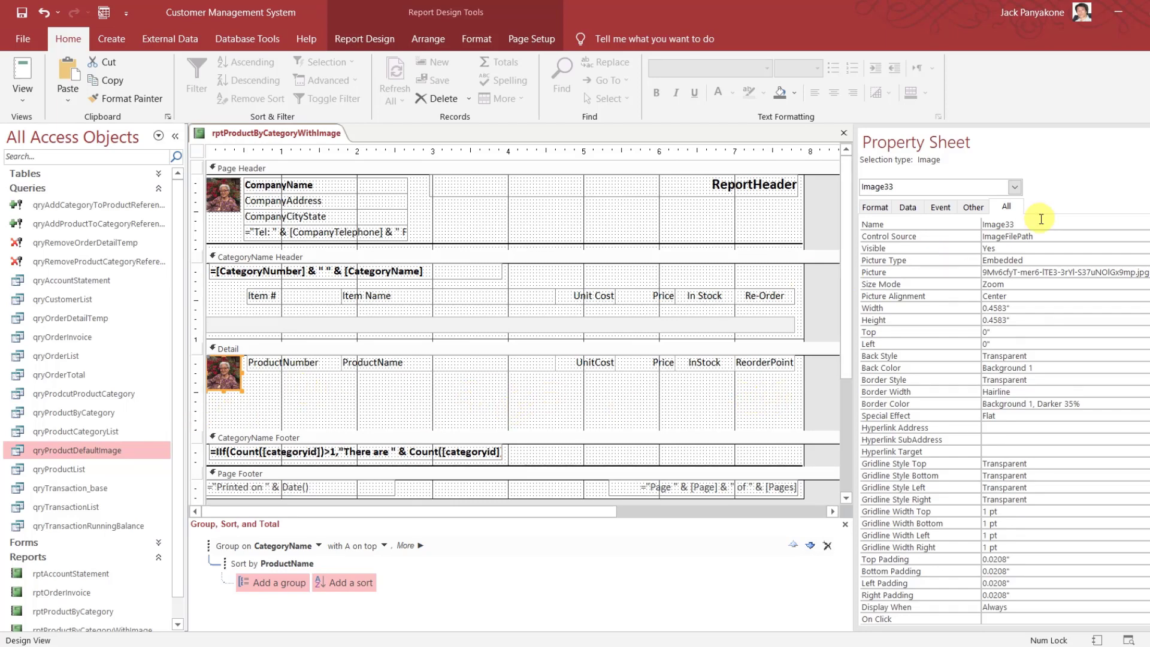
Name the pasted Detail image imgProductImage and set its Control Source to SmallImagePath
click(952, 228)
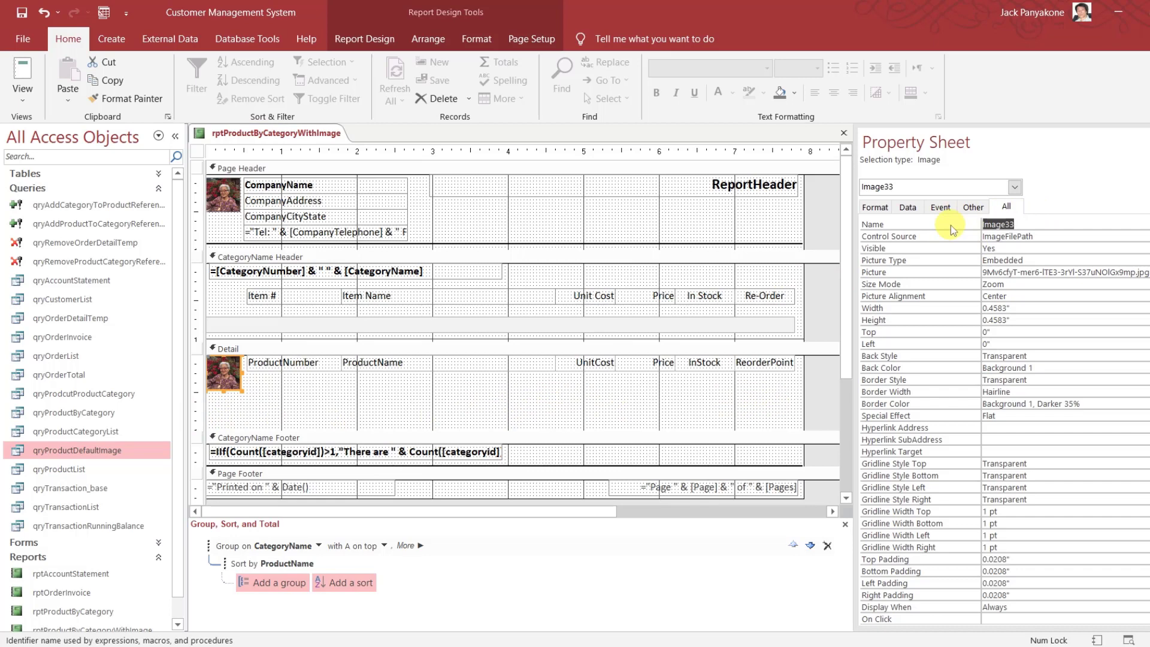
text(img)
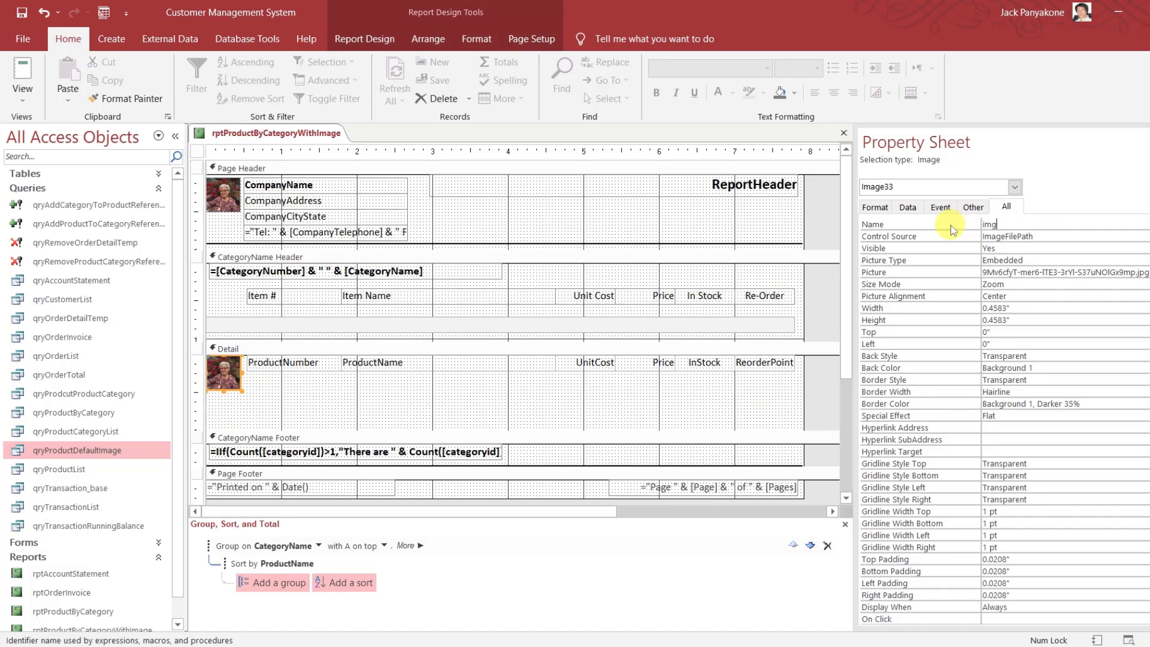
text(ProductImage)
key(Return)
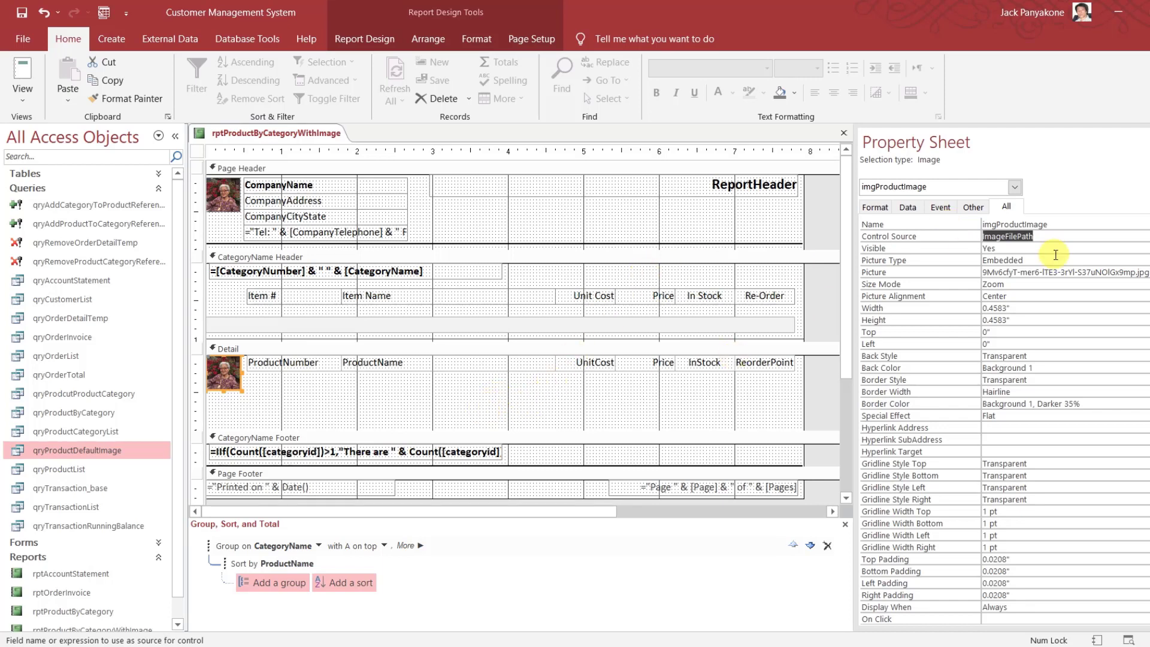
click(1149, 236)
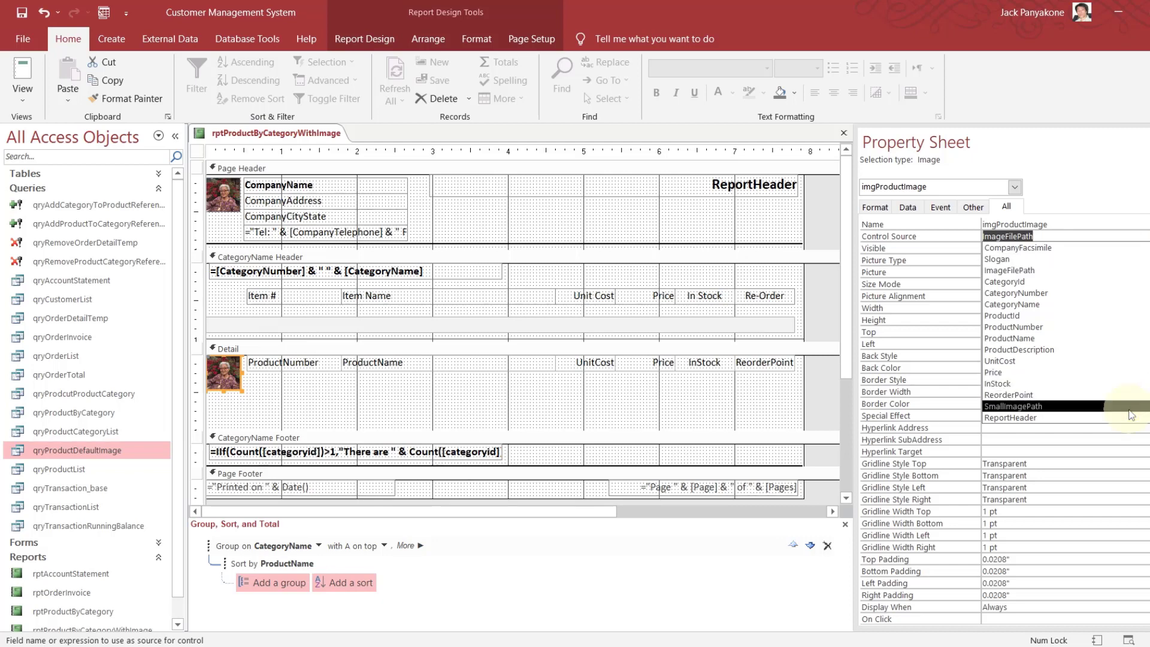
click(1130, 407)
click(700, 396)
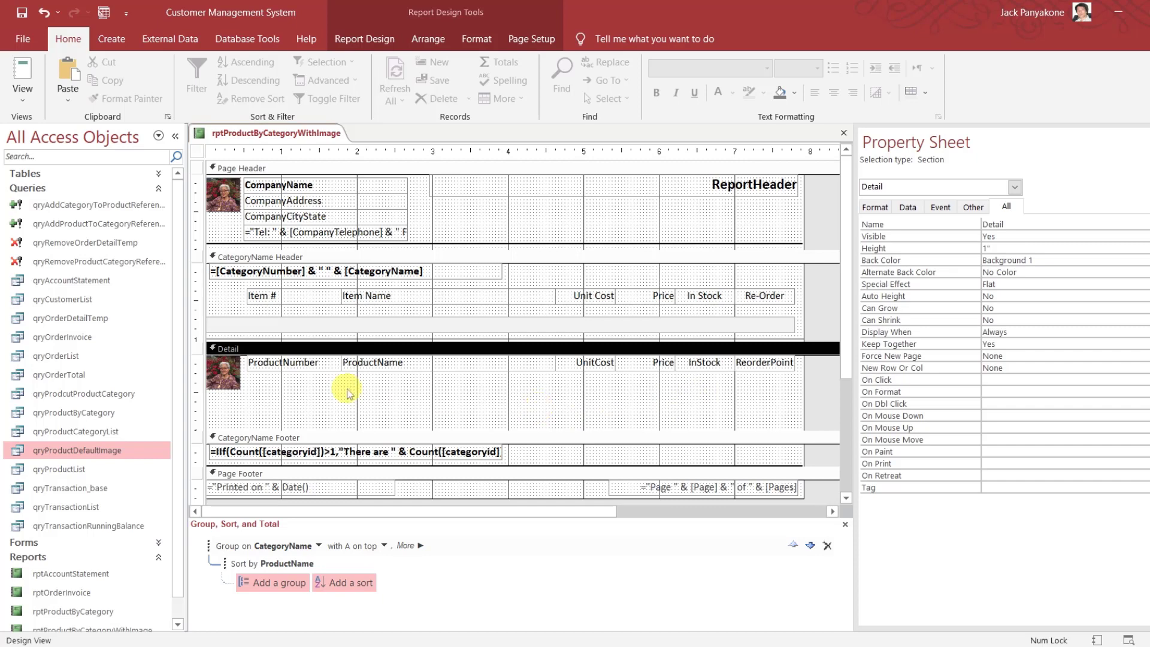
Nudge imgProductImage right to a left position of 0.0417" and shrink the Detail section to the image's height
click(230, 372)
key(Right)
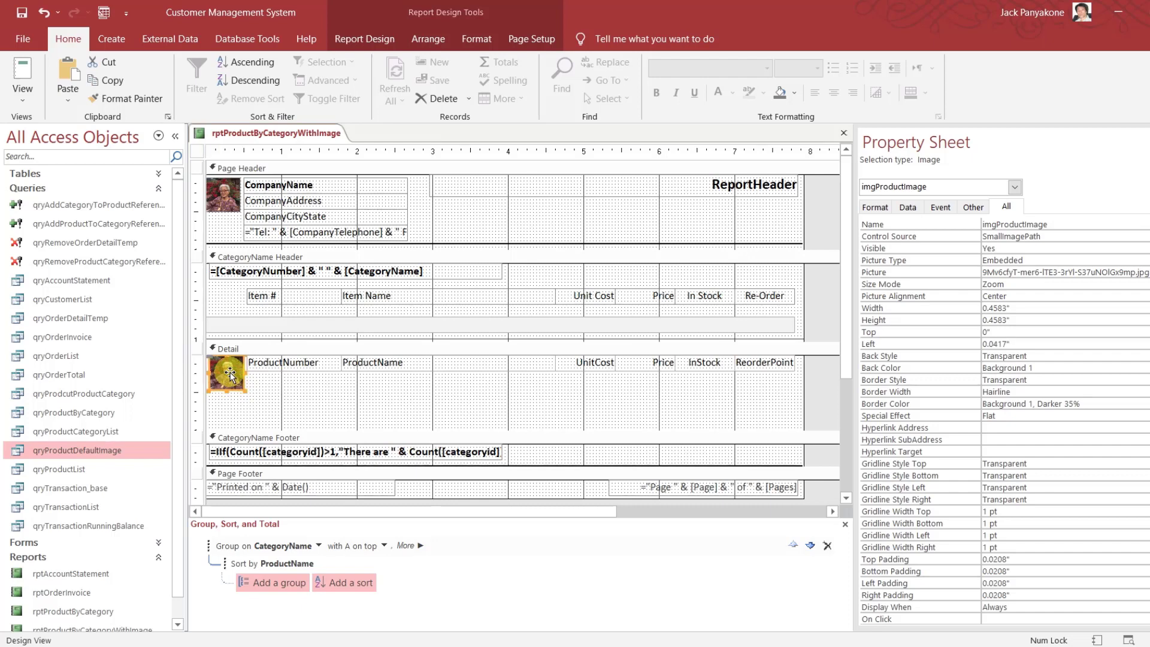
drag(352, 430, 353, 389)
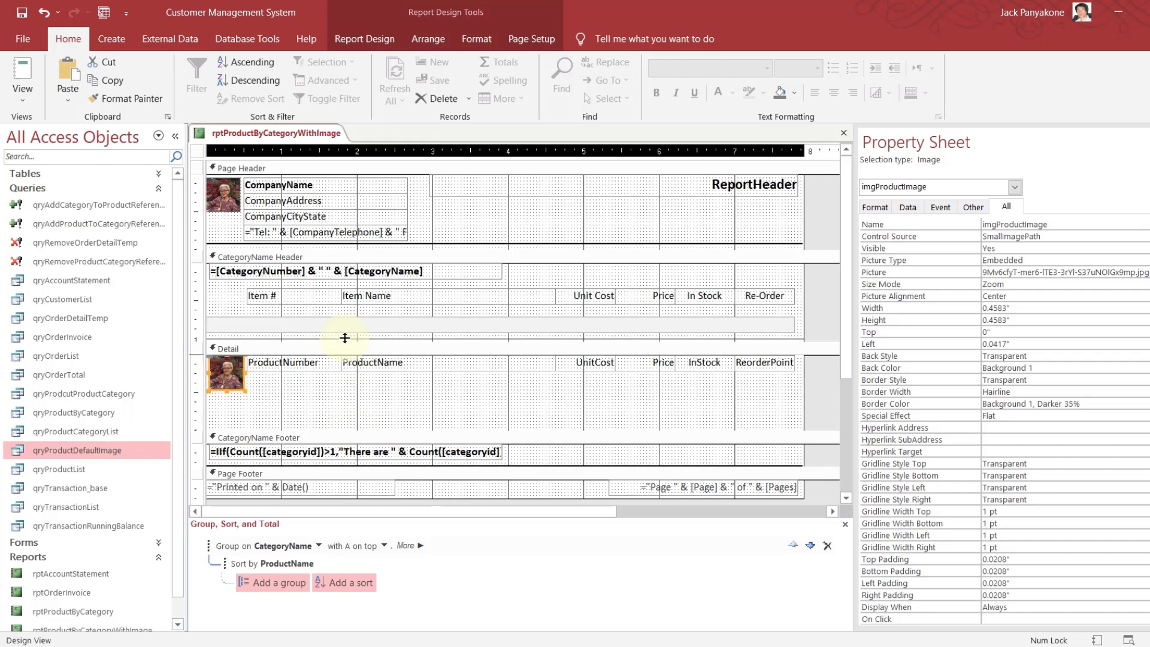
Move the Box24 rectangle back behind the column labels at 0.3333" from the top and shrink the CategoryName Header to fit
click(223, 292)
drag(222, 291, 222, 290)
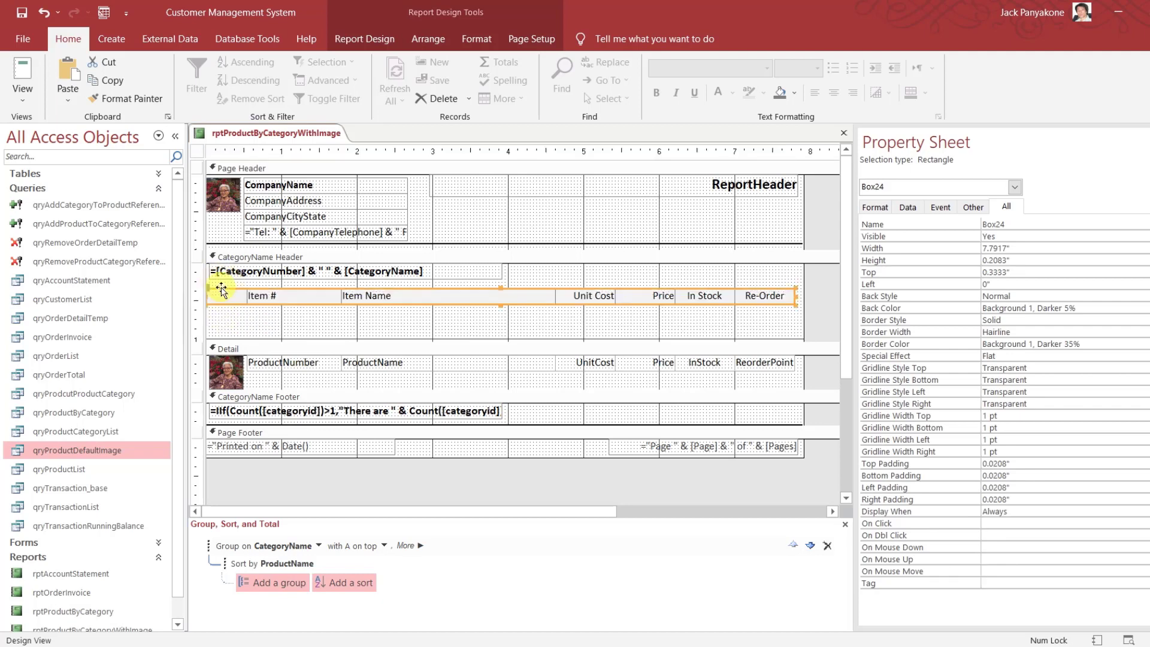
drag(267, 340, 262, 280)
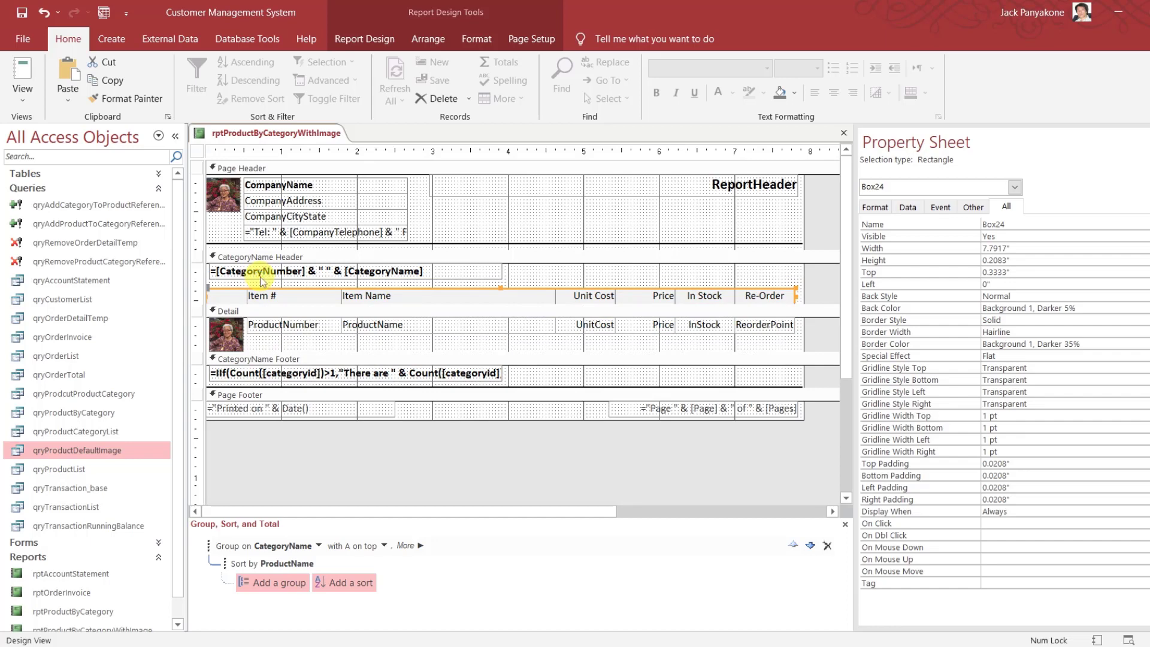
Check the product image layout of rptProductByCategoryWithImage twice in Print Preview, returning to Design View each time
right_click(294, 133)
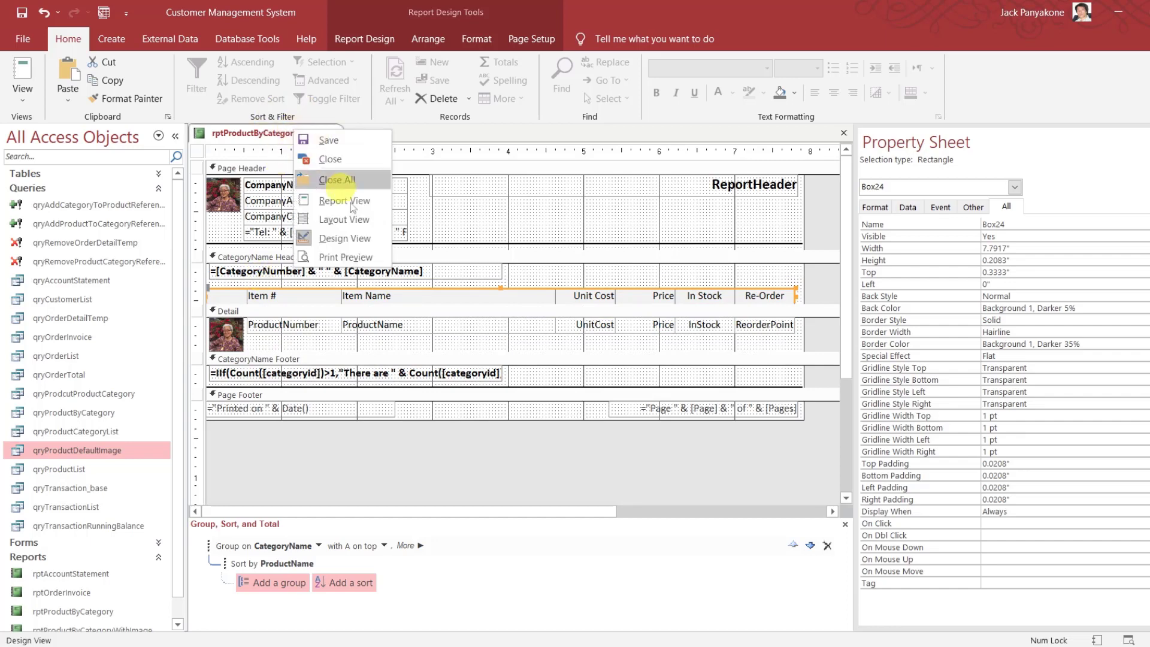
click(347, 257)
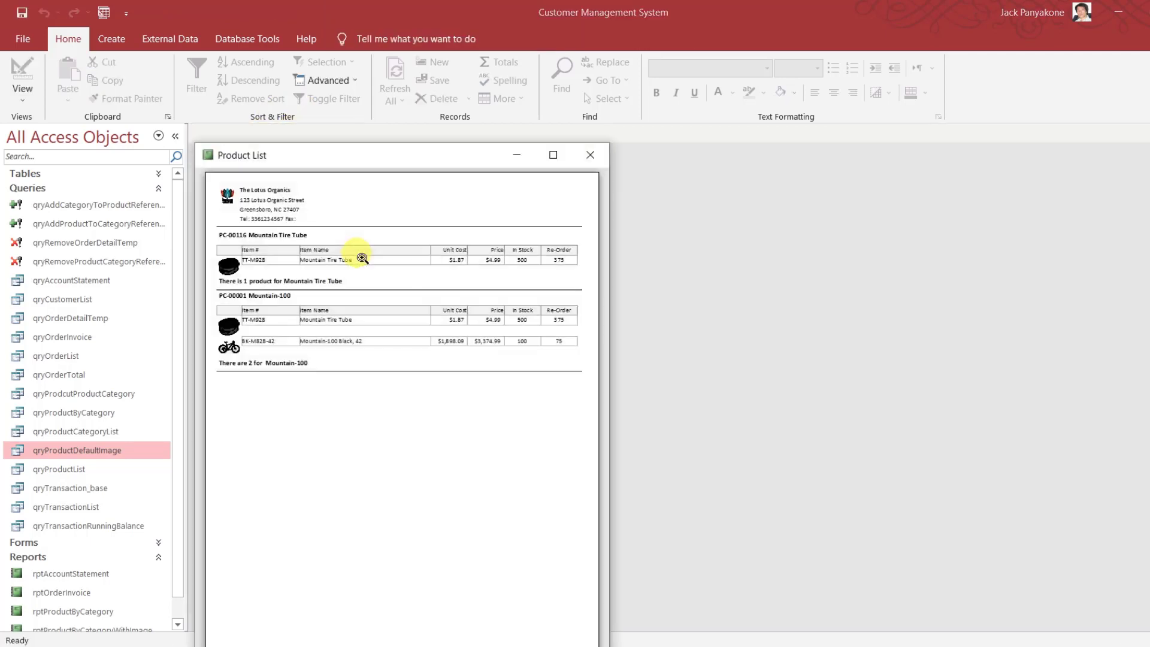
drag(370, 165, 475, 127)
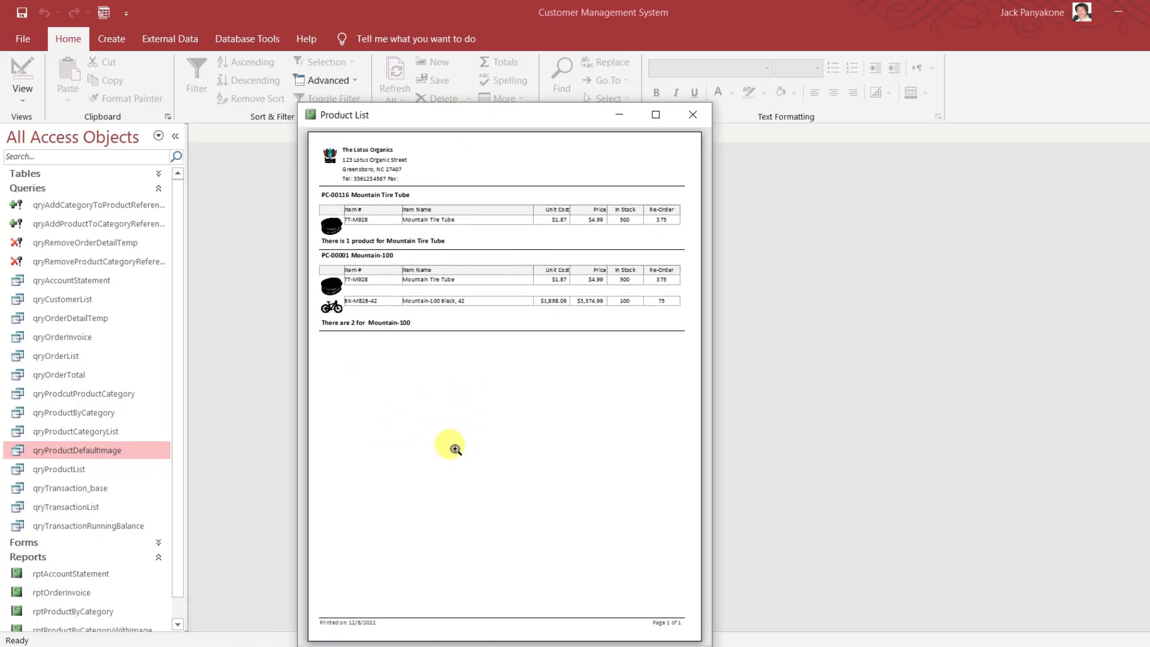
drag(487, 118, 498, 86)
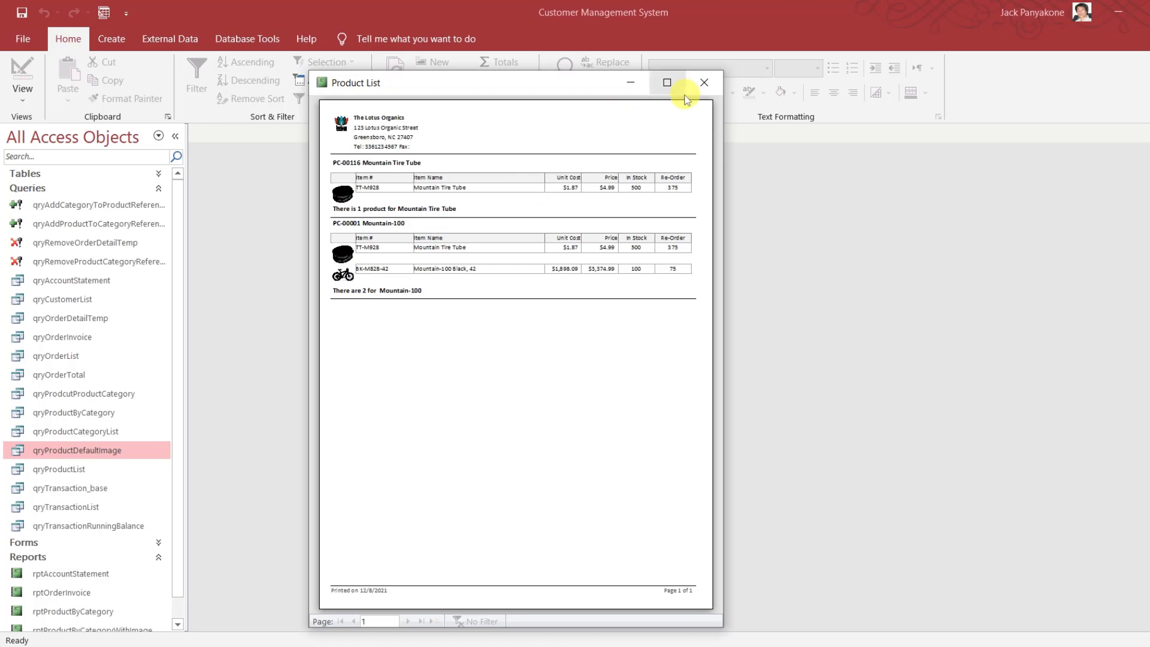
right_click(595, 84)
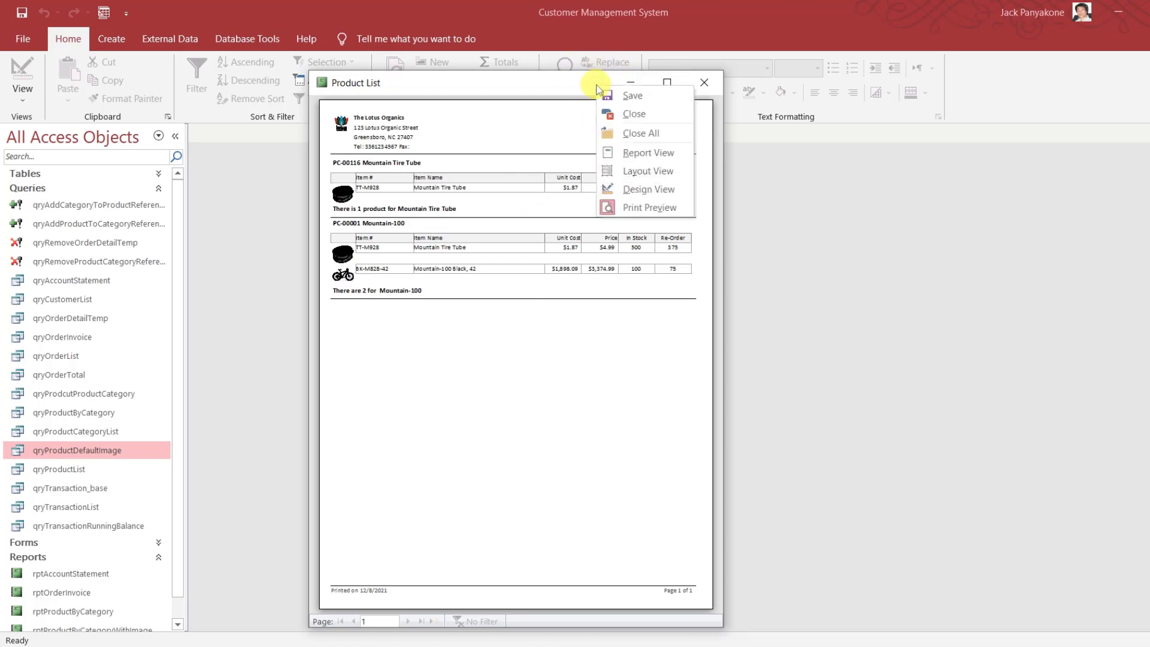
click(620, 189)
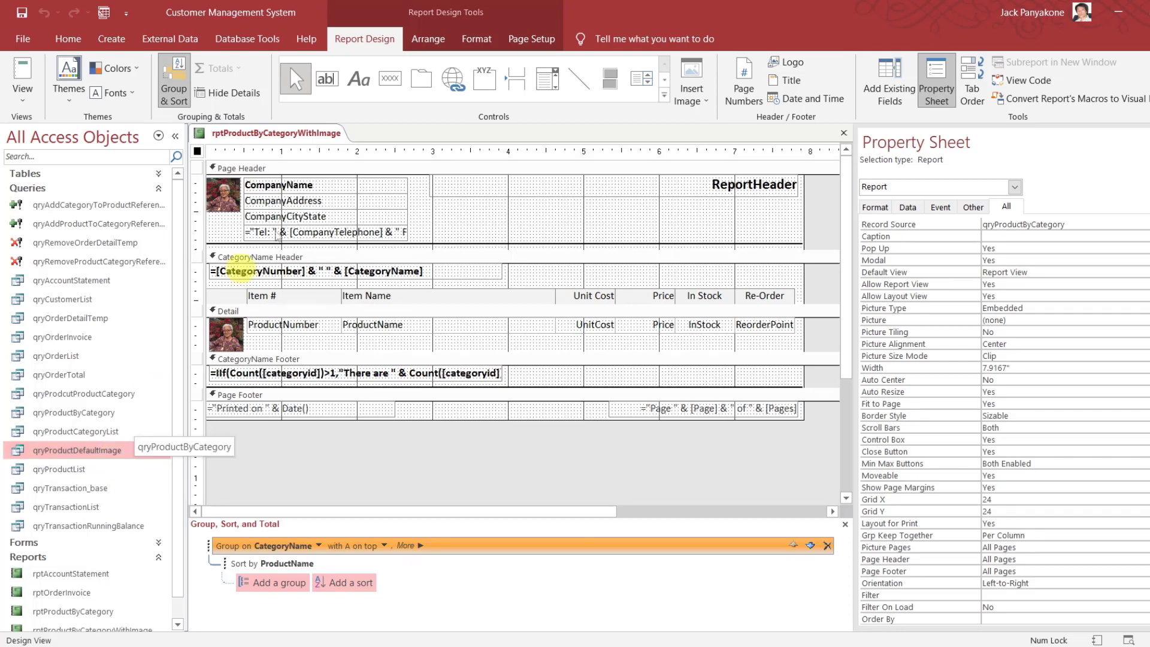
right_click(316, 133)
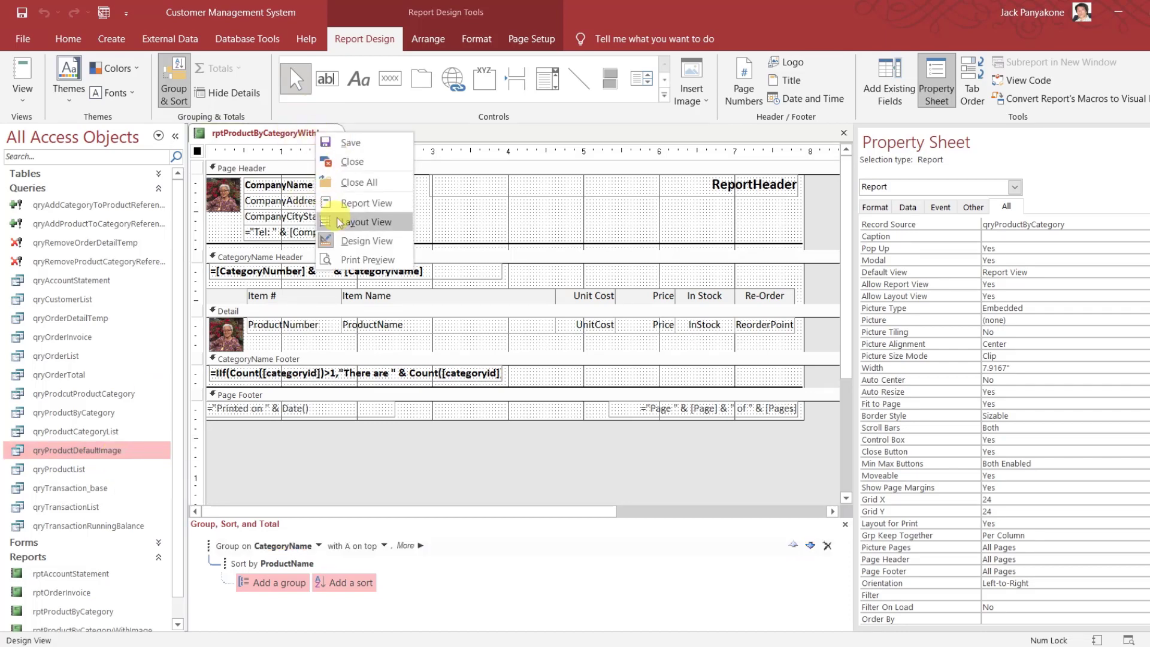
click(345, 258)
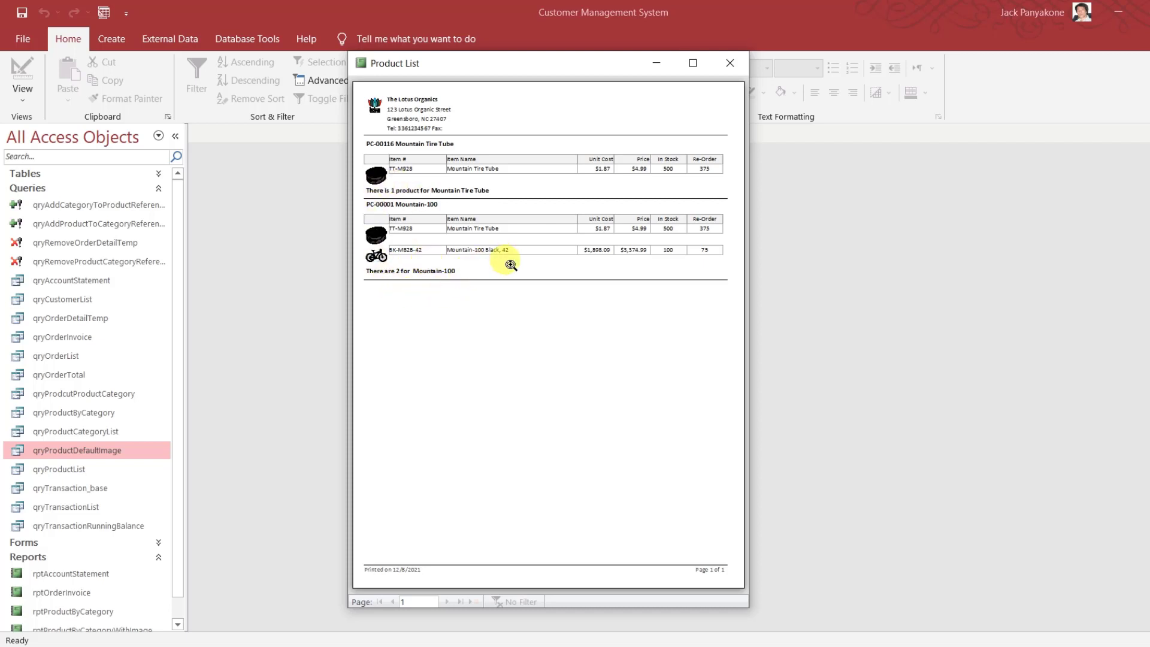
right_click(517, 73)
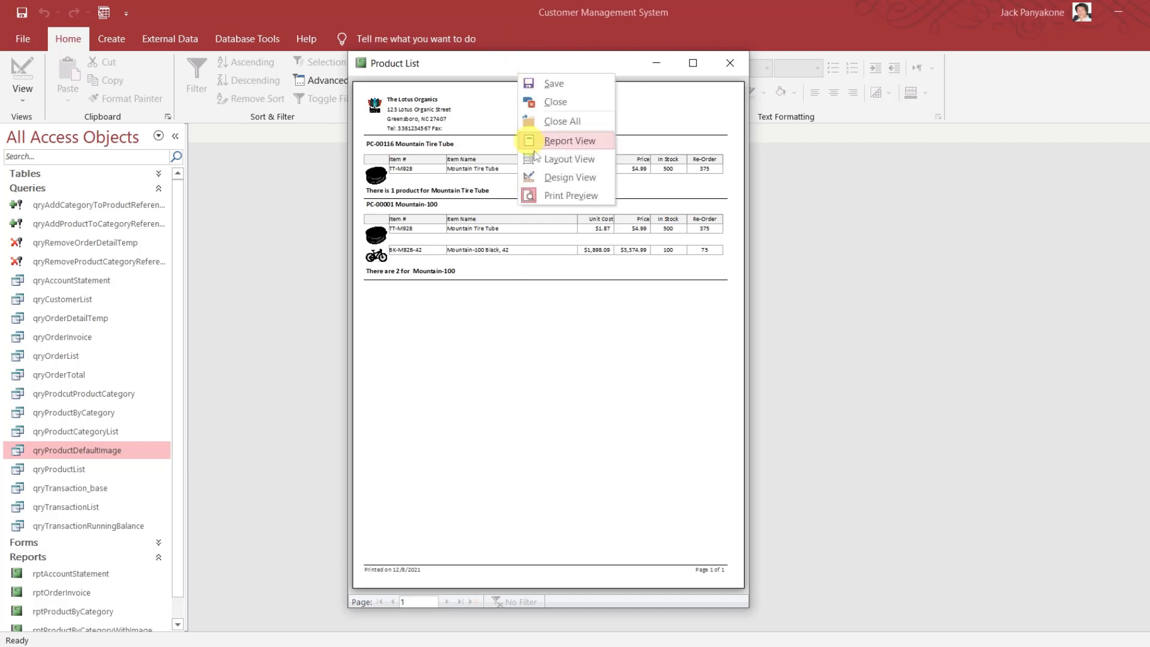
click(557, 177)
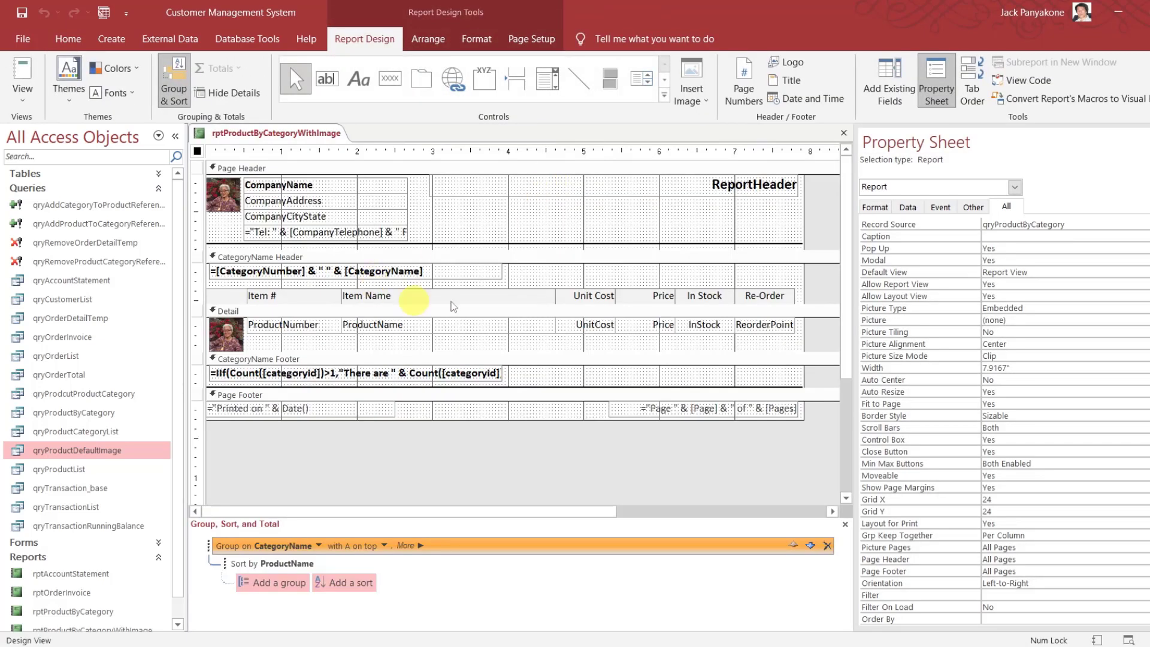
Move all the Detail section text boxes, from ProductNumber to ReorderPoint, down to a top position of 0.1667"
drag(766, 346, 326, 326)
key(Down)
key(Down)
key(Down)
key(Down)
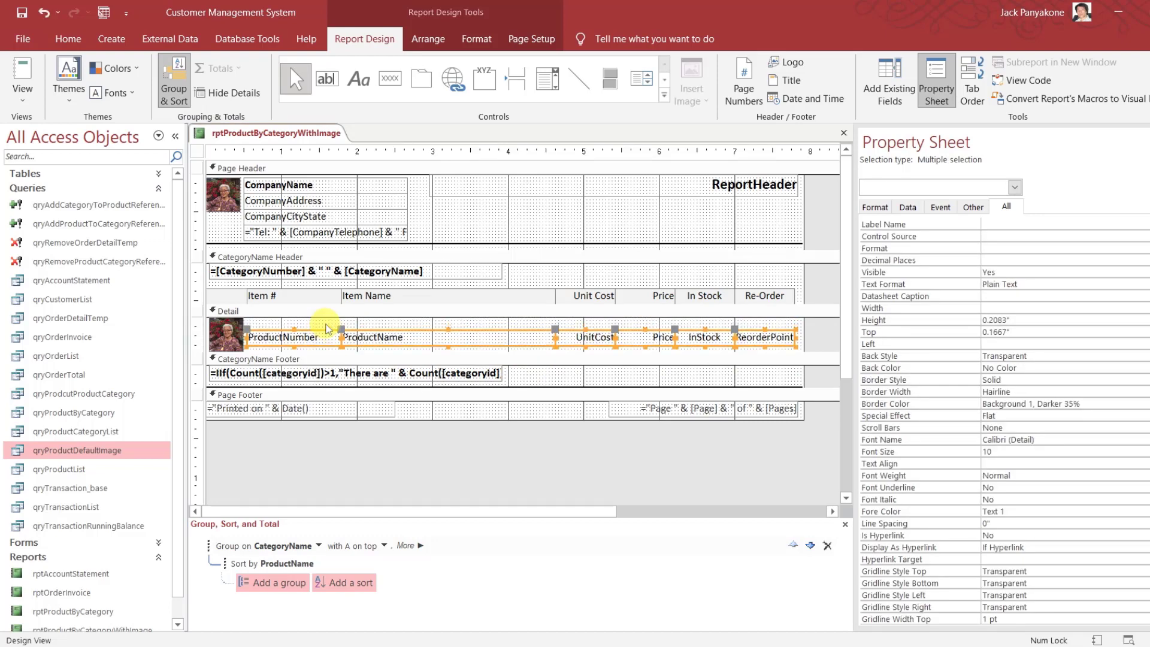
click(815, 283)
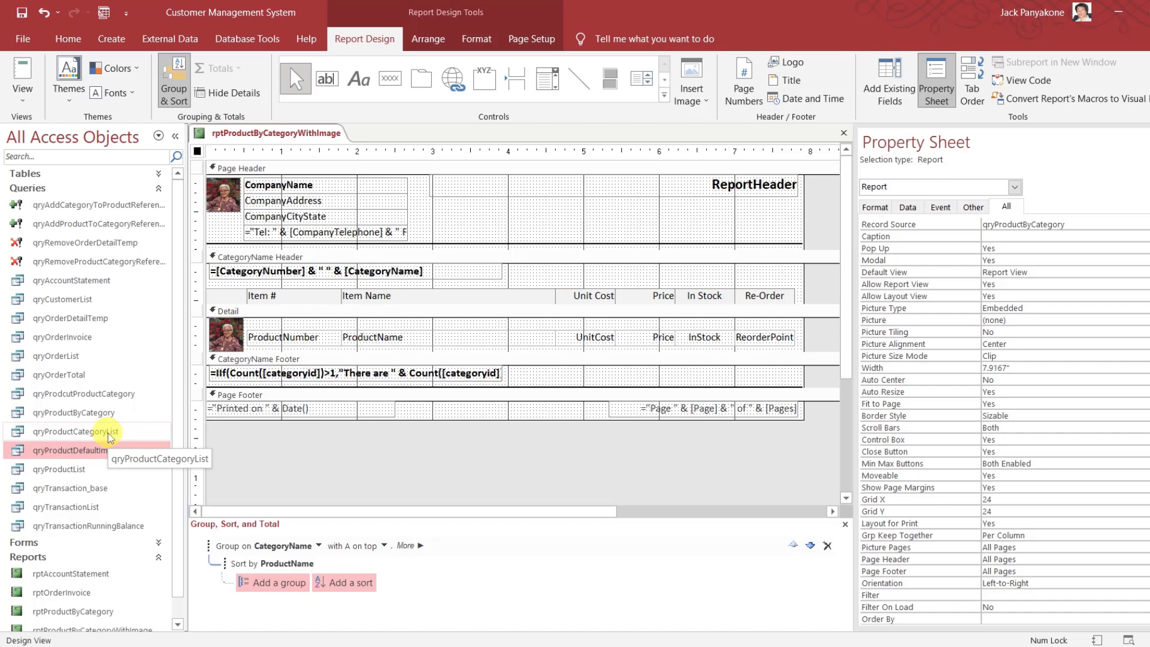
Open qryProductByCategory in Design View and set its join to include all records from qryProdcutProductCategory and only matching qryProductDefaultImage records
right_click(106, 415)
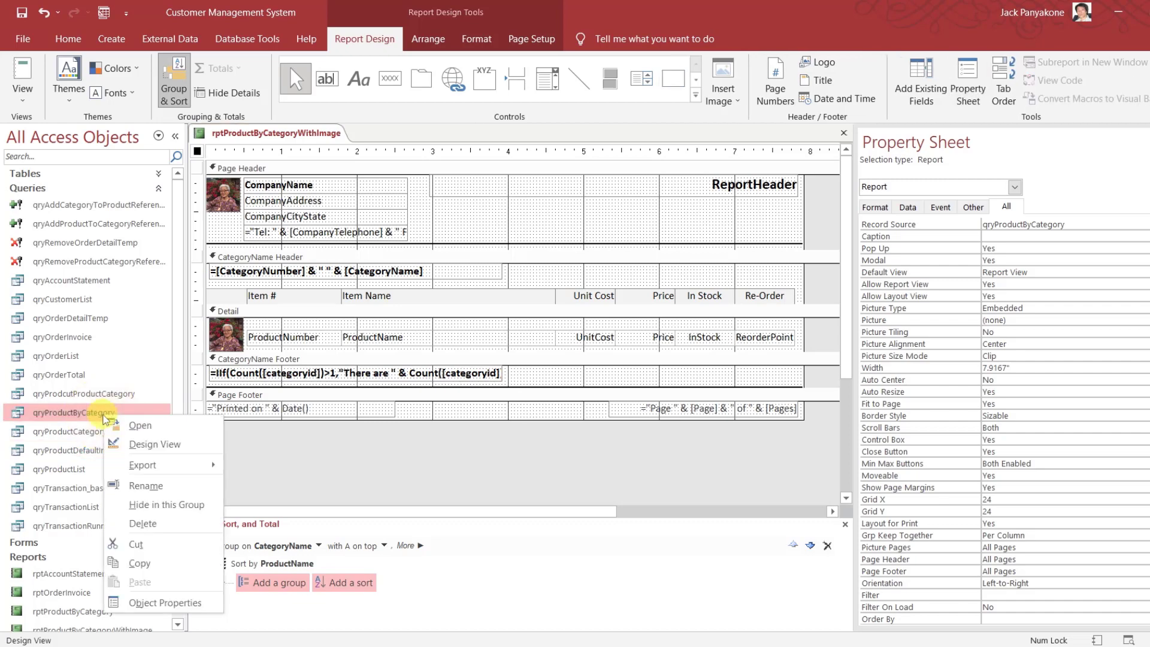
click(149, 446)
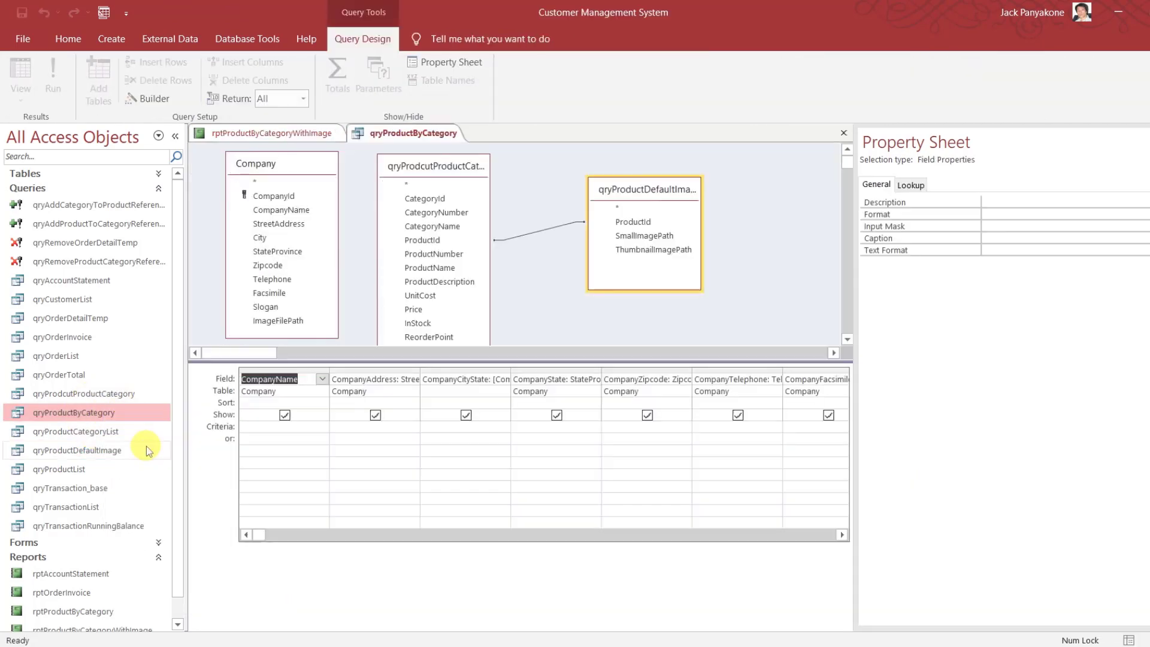
click(538, 230)
right_click(538, 230)
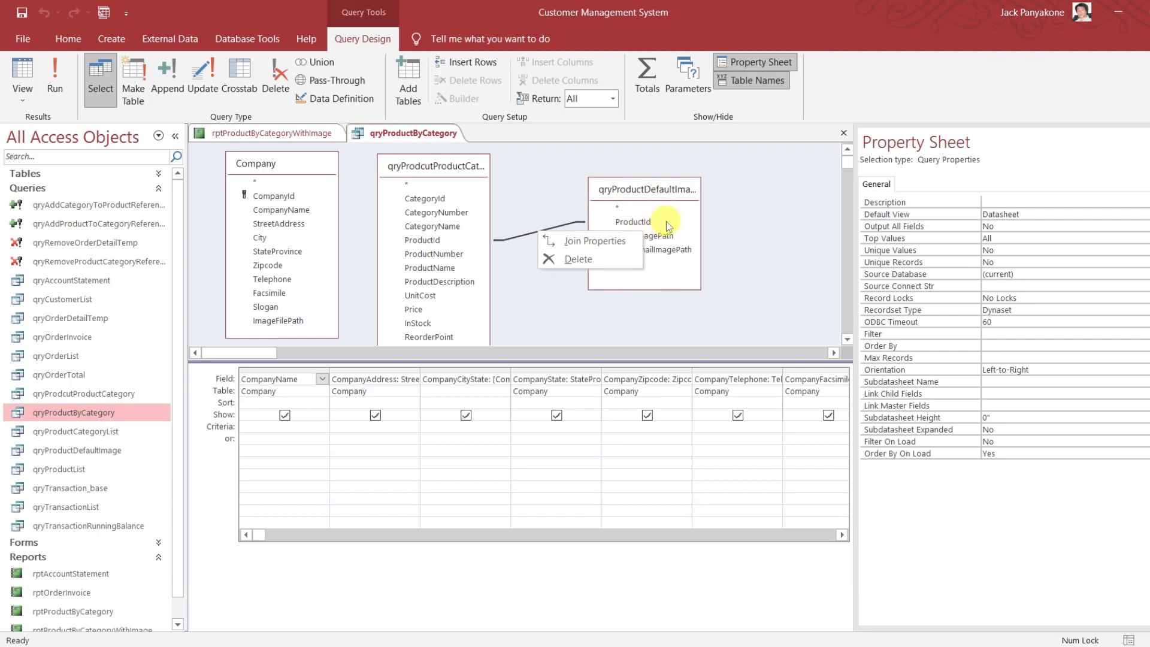
click(606, 242)
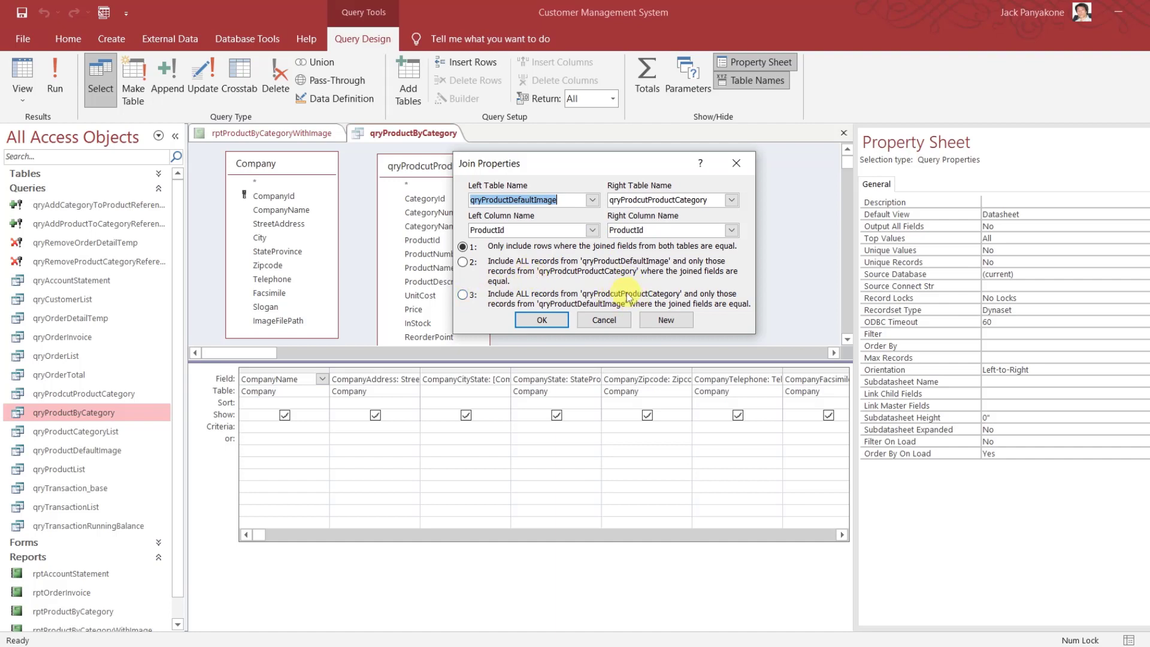
click(464, 296)
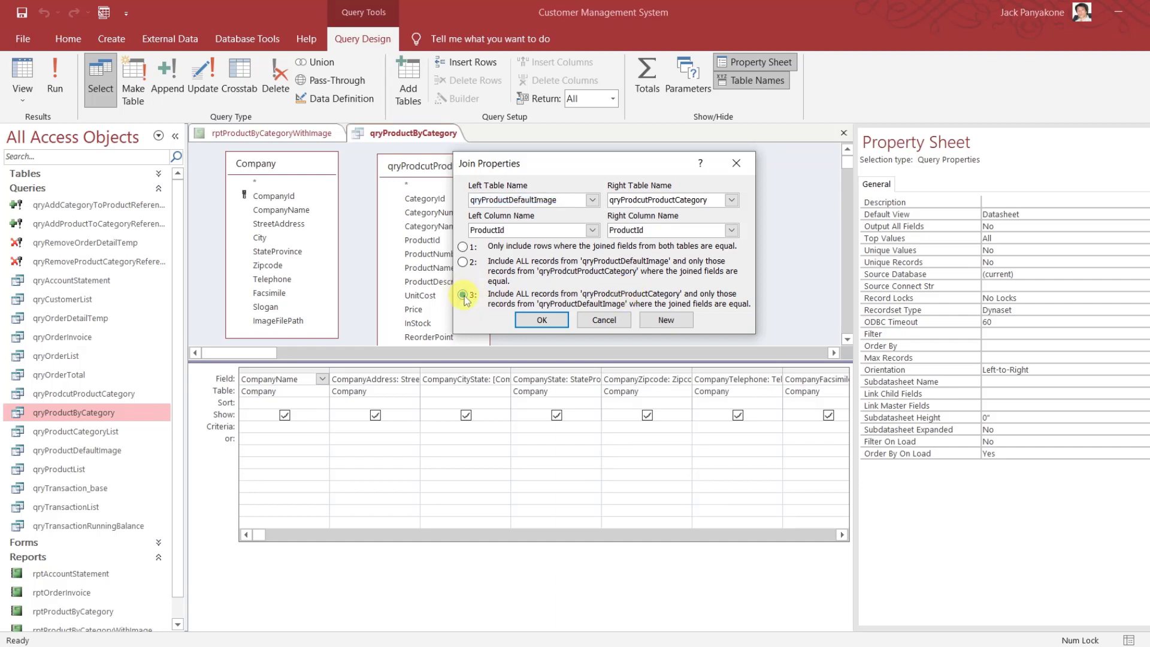
click(540, 320)
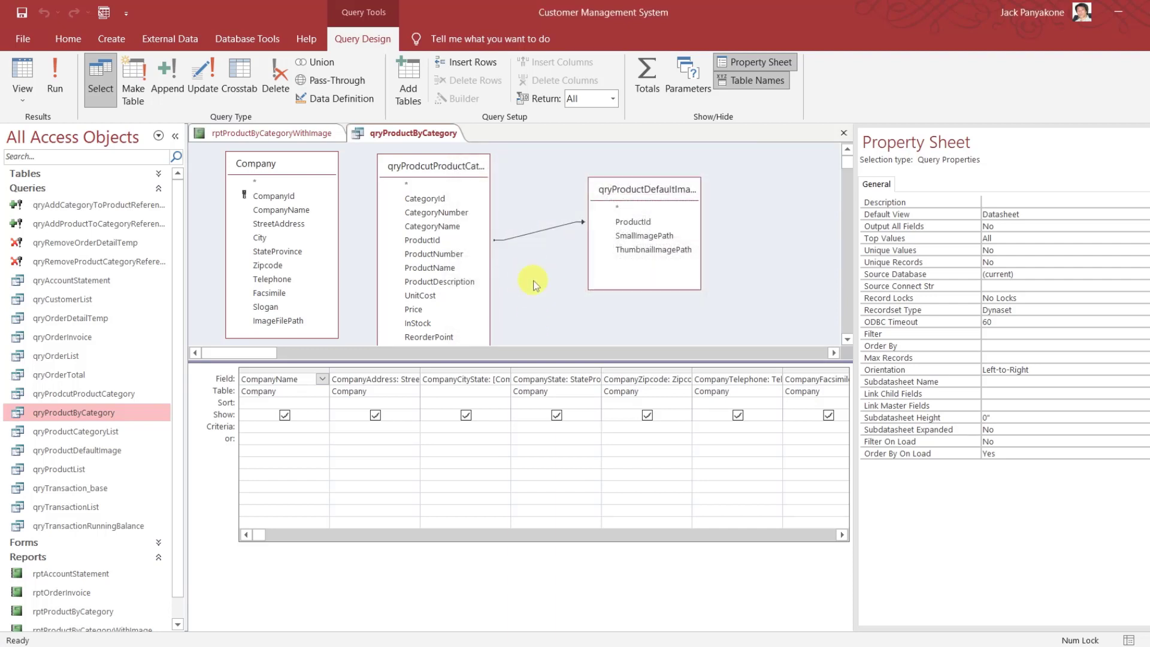
Try to run qryProductByCategory with the changed join
click(59, 80)
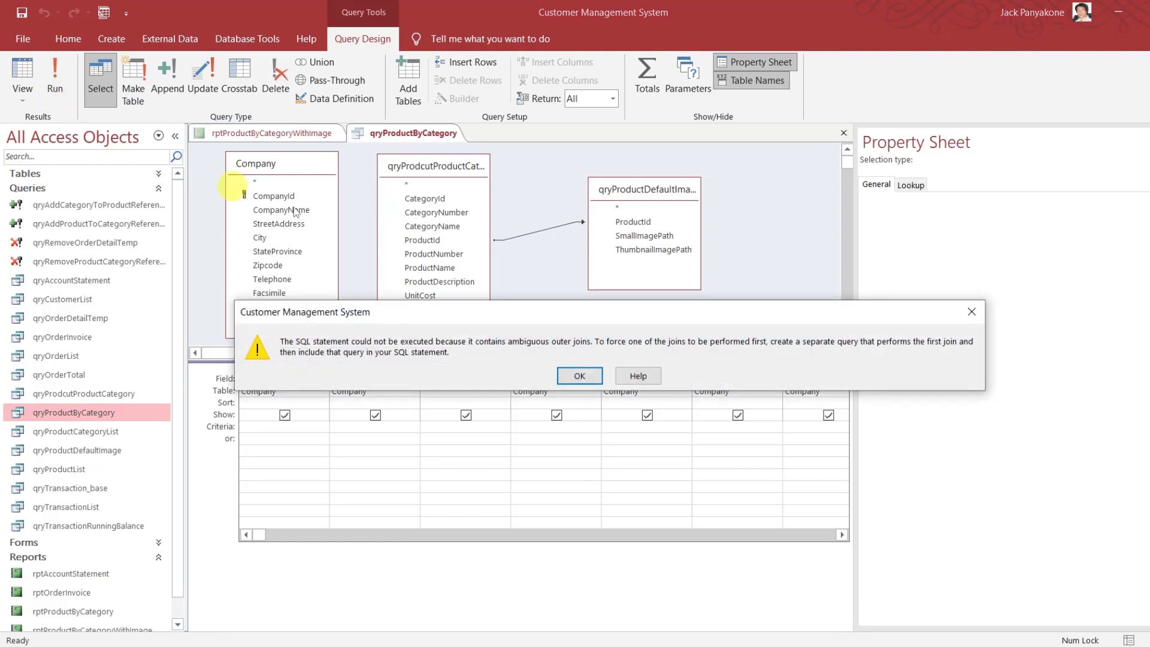
click(579, 382)
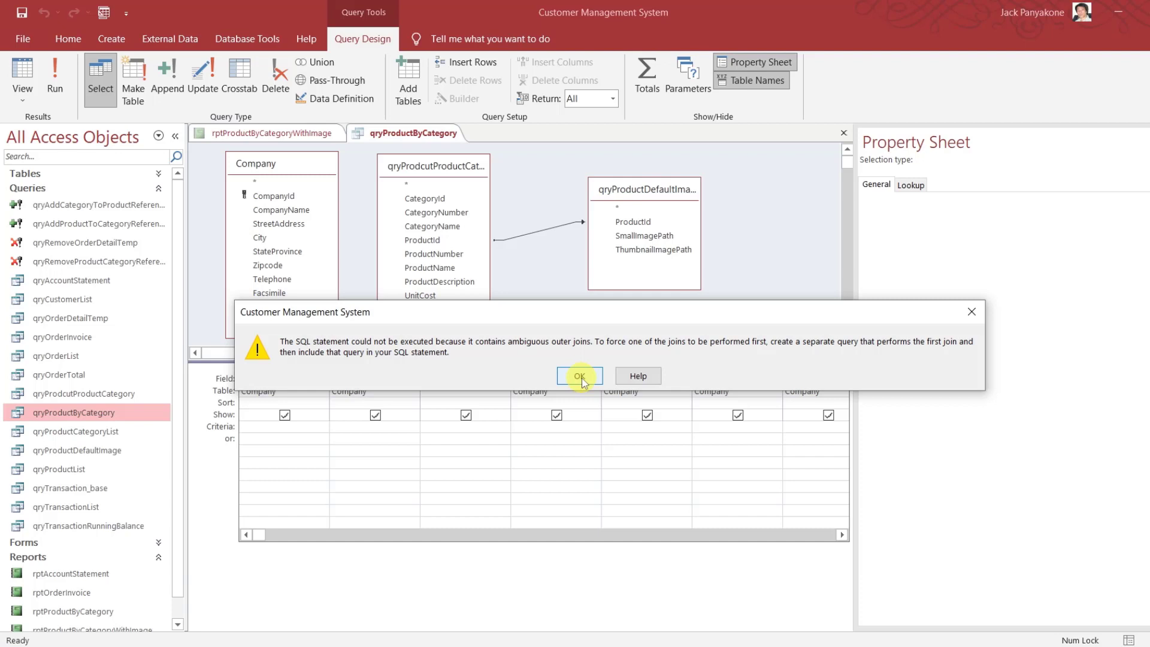
click(969, 320)
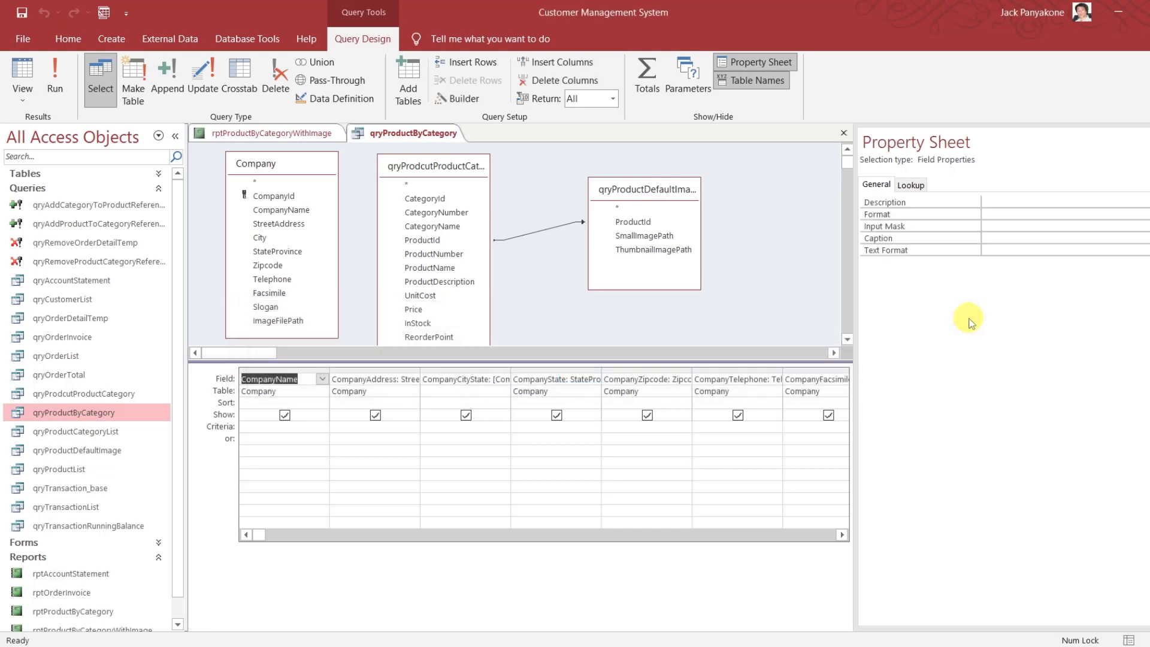
Switch the join to include all records from qryProductDefaultImage and only matching qryProdcutProductCategory records
click(538, 233)
right_click(538, 233)
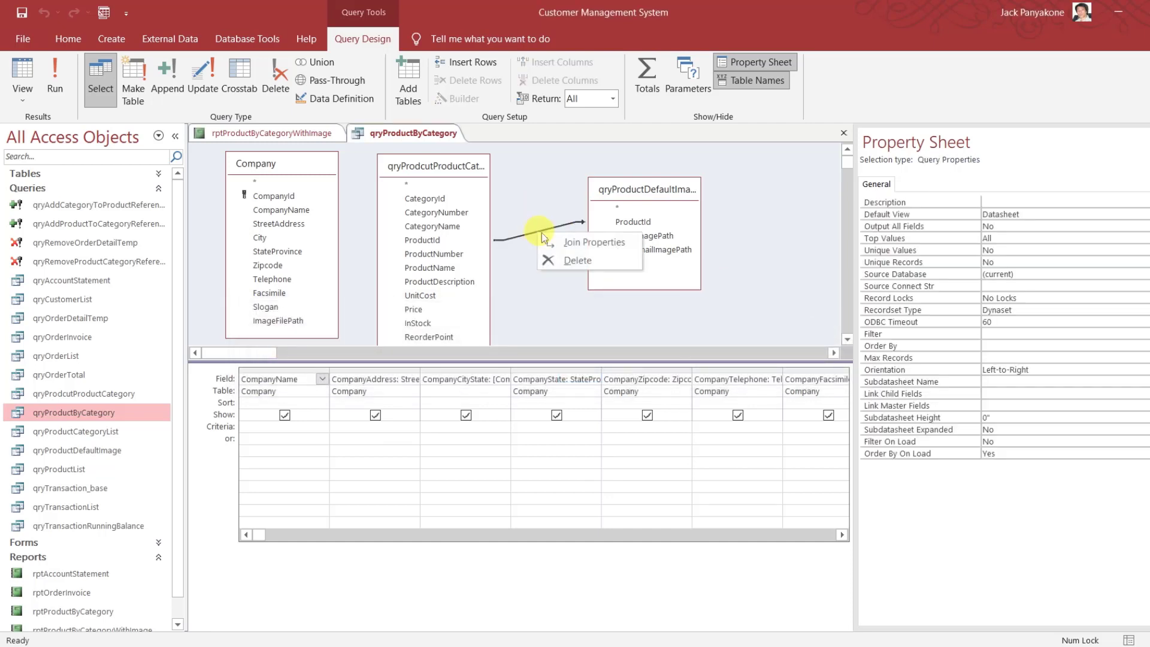
click(557, 241)
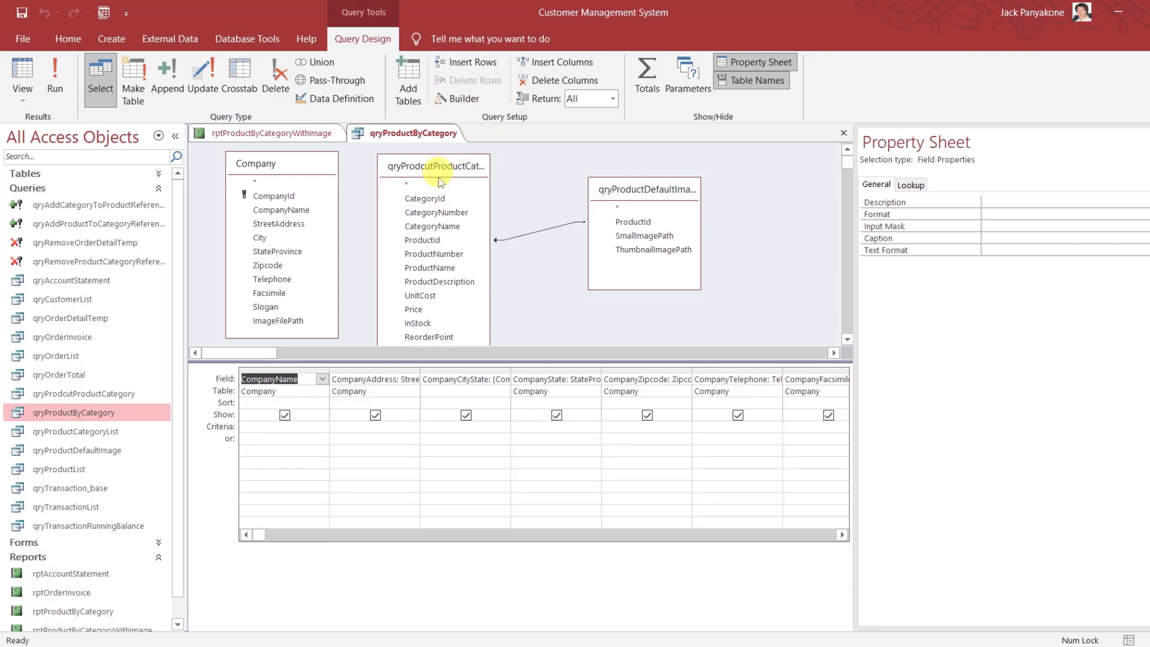
click(563, 228)
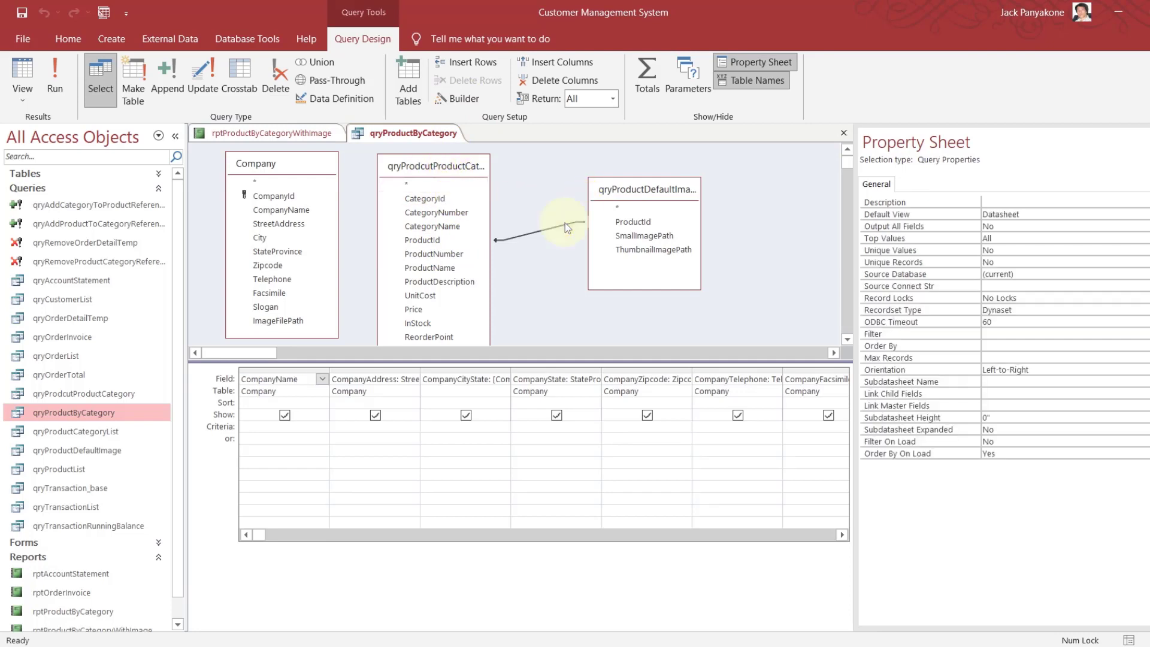
Remove the qryProductDefaultImage source from qryProductByCategory and close the query
click(637, 188)
key(Delete)
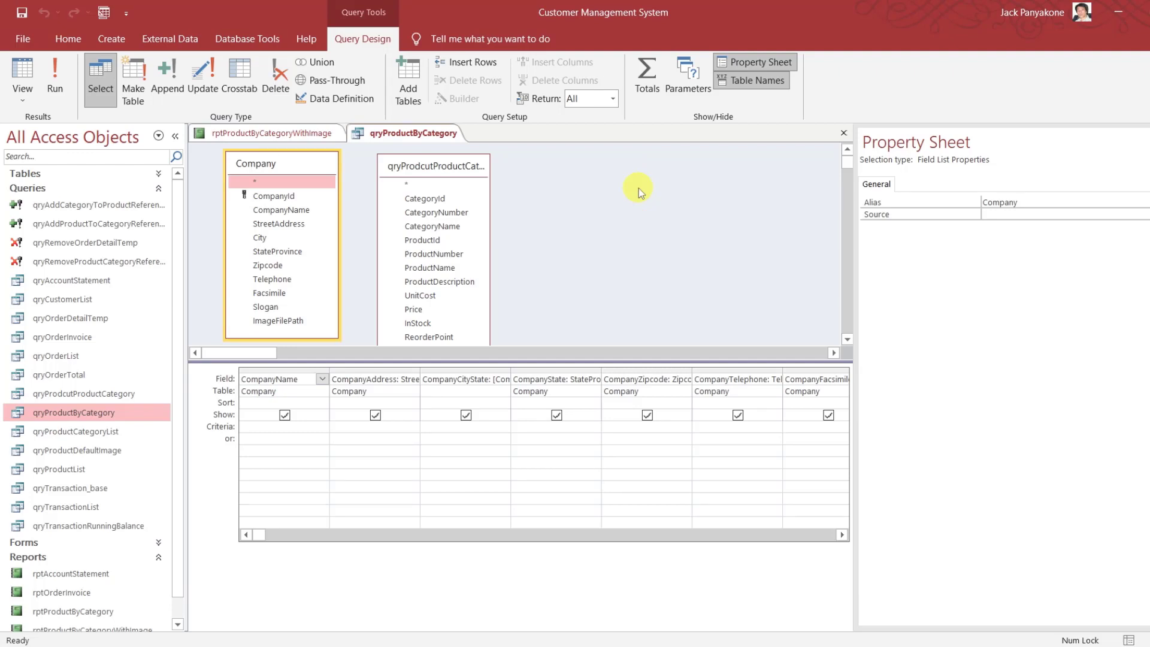
click(842, 133)
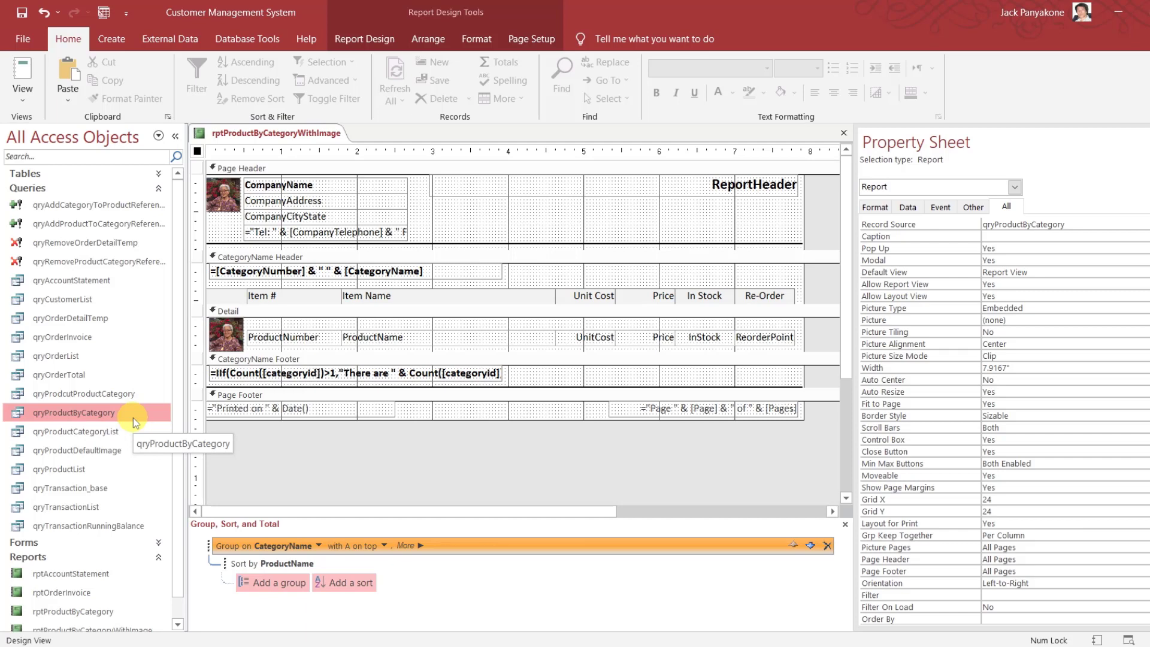
Open qryProdcutProductCategory in Design View and add the qryProductDefaultImage query beside the Product table
right_click(121, 398)
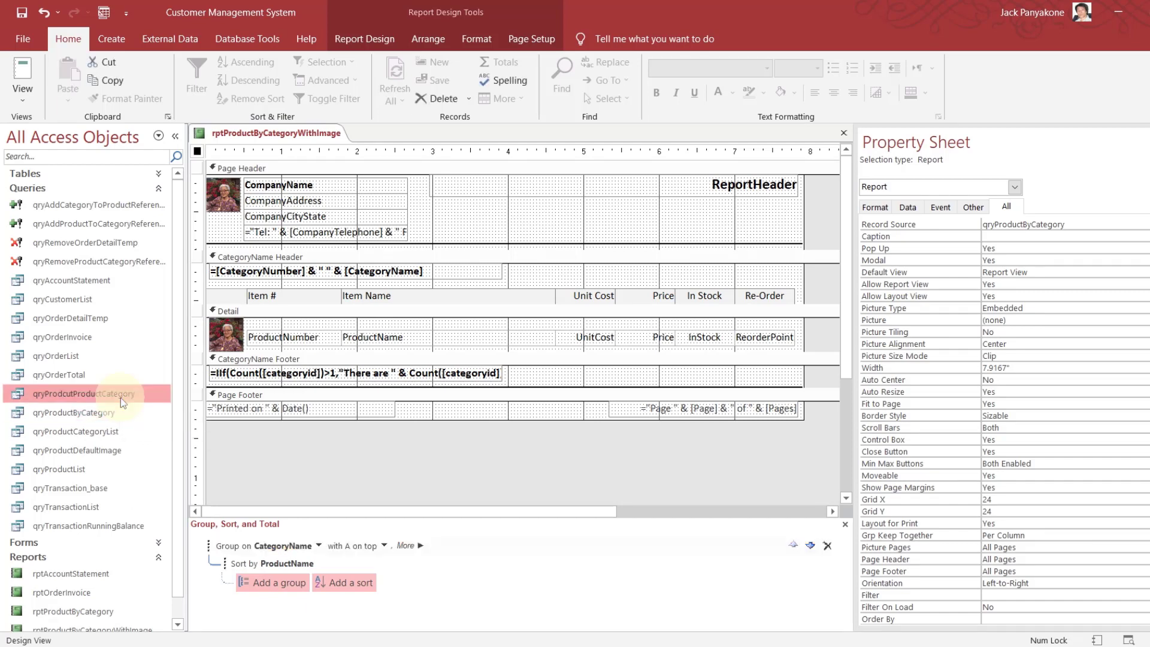
click(159, 427)
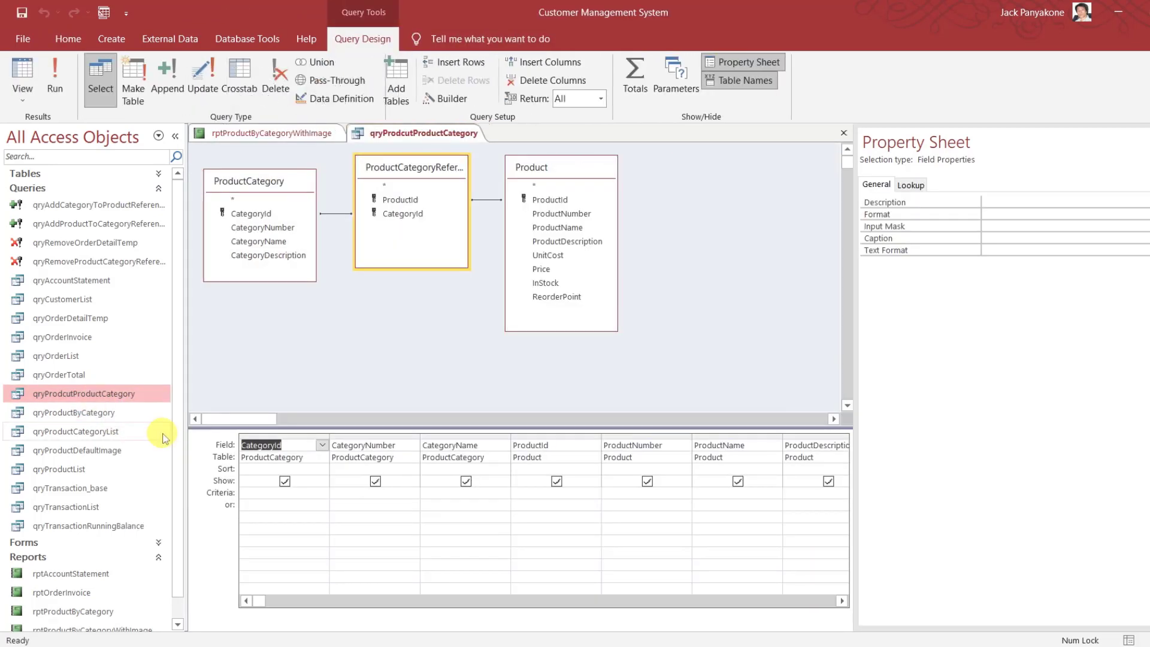
click(462, 333)
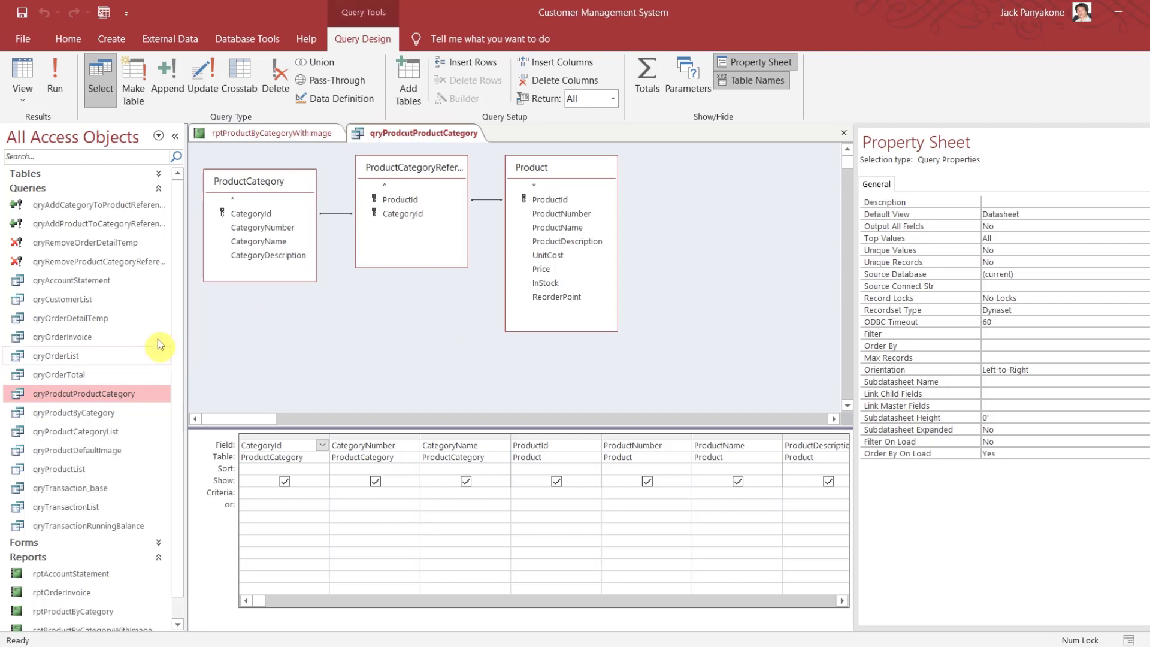
click(160, 175)
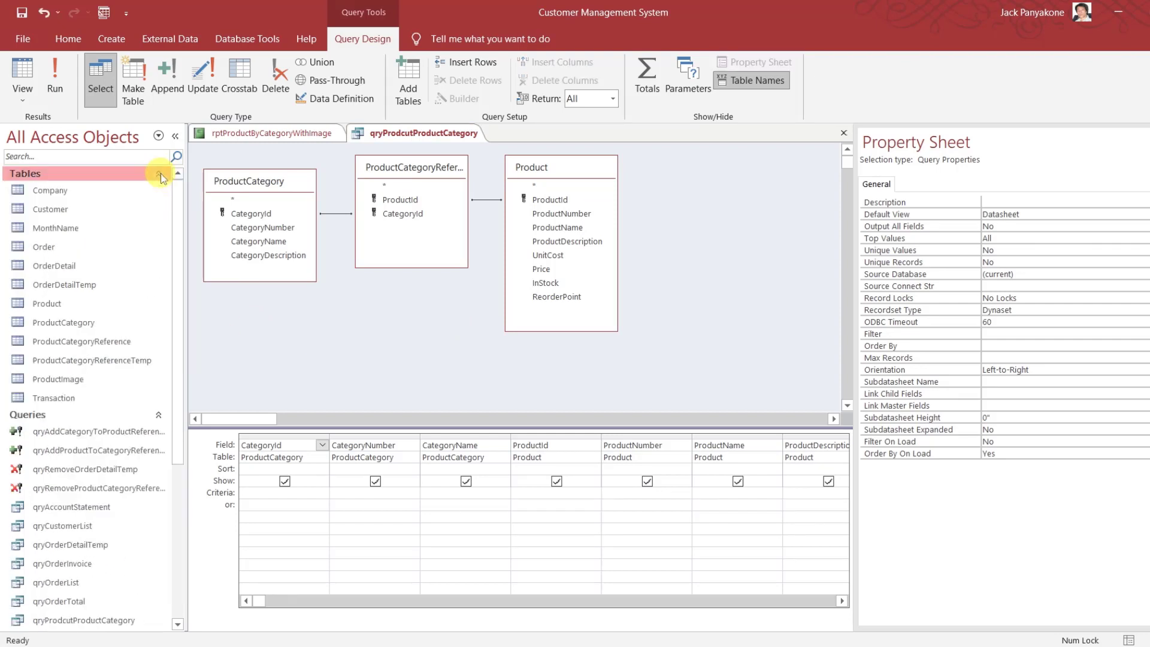
click(159, 175)
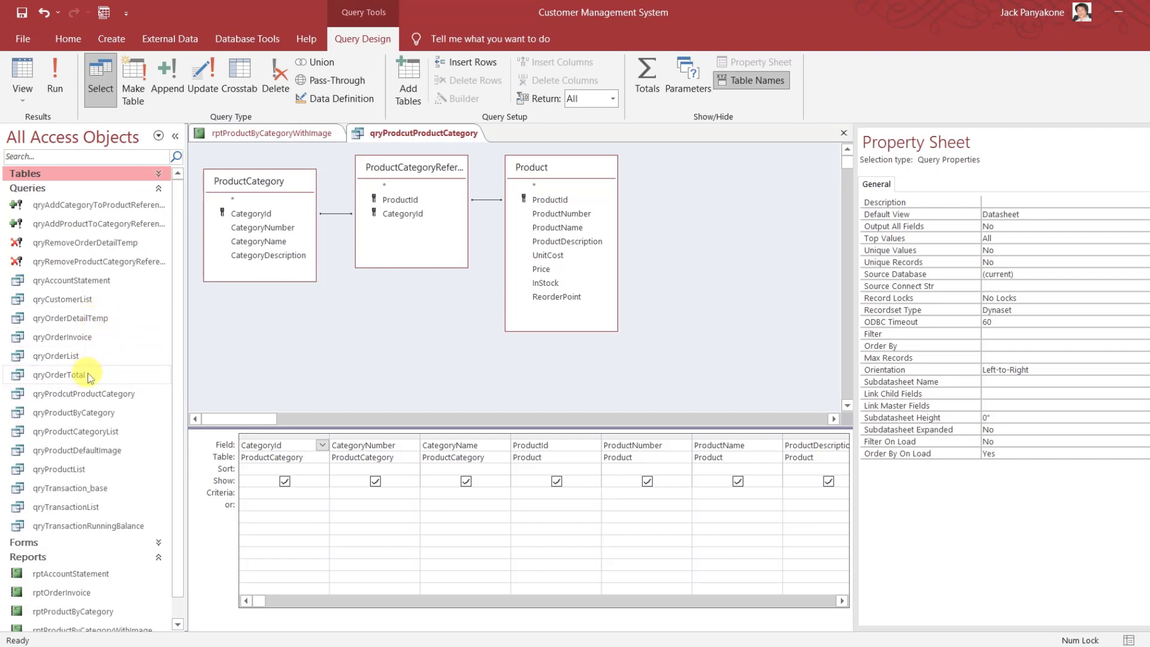
drag(90, 456, 697, 188)
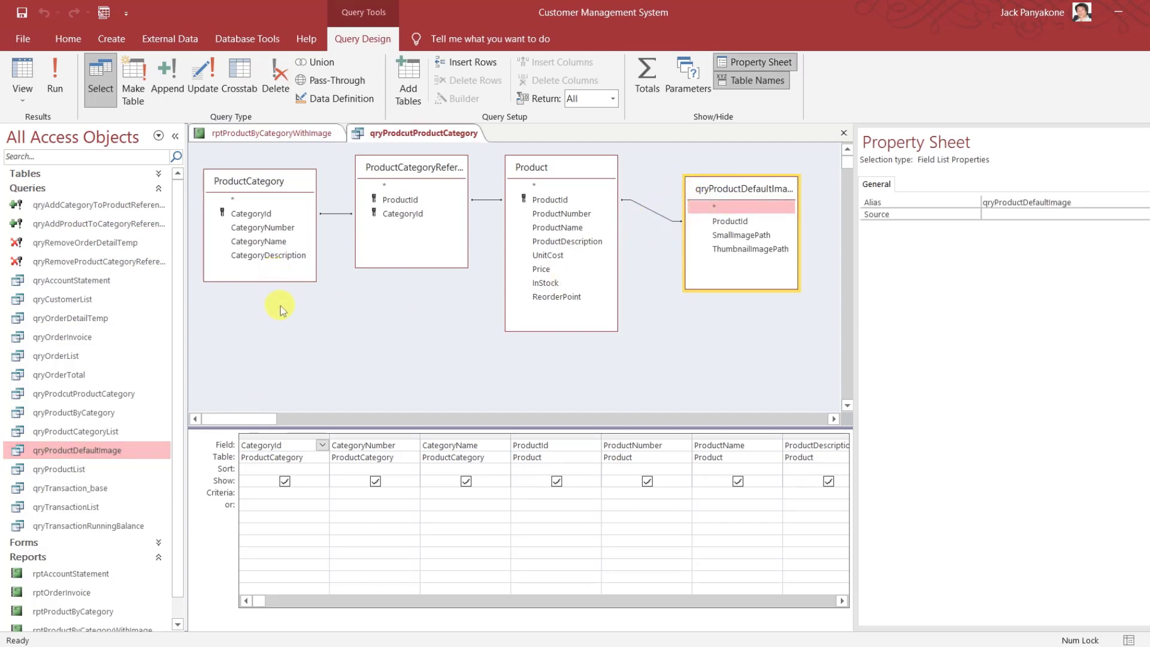
Add the SmallImagePath and ThumbnailImagePath fields from qryProductDefaultImage to the query's output columns
click(746, 236)
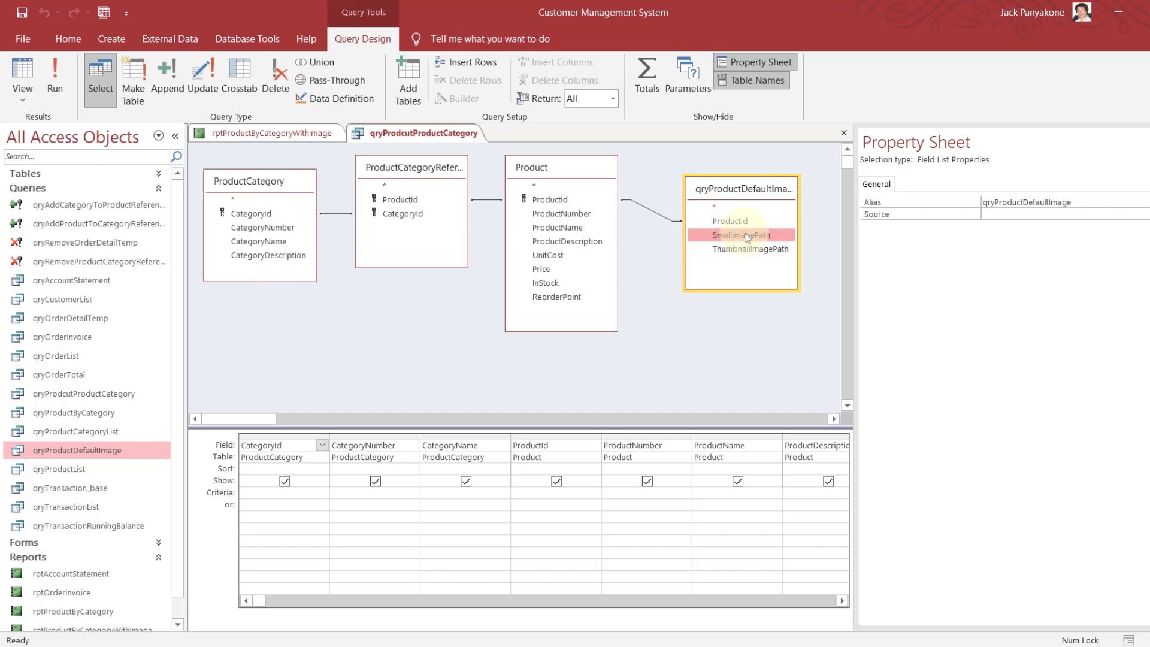
double_click(746, 237)
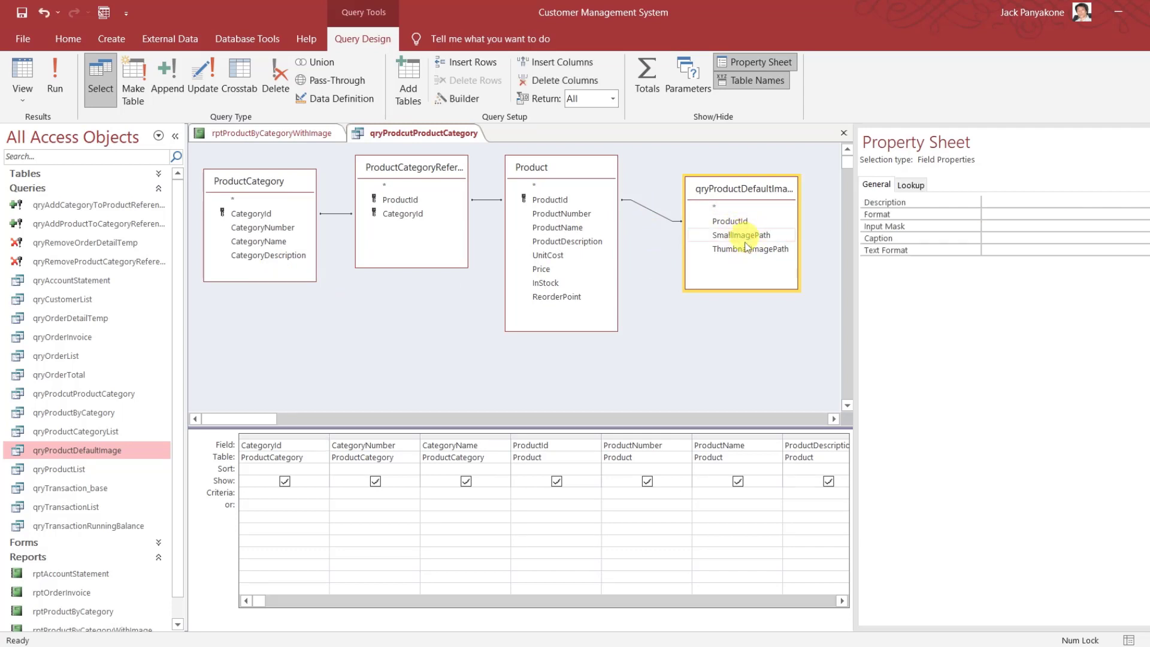
double_click(745, 249)
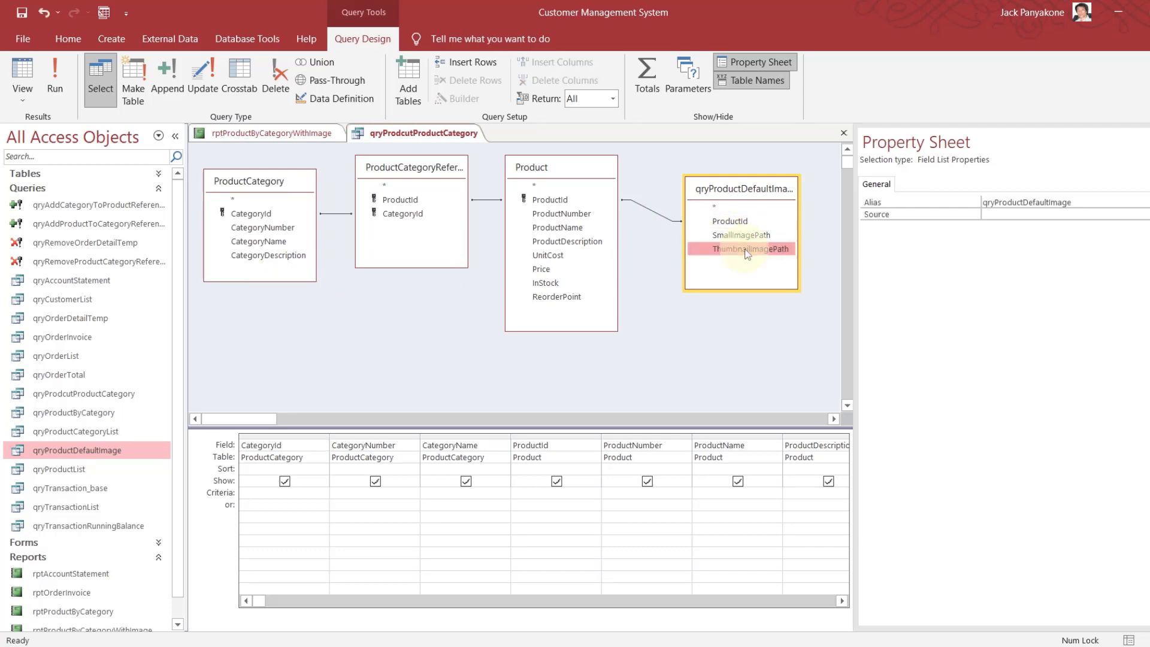
Examine the records qryProdcutProductCategory returns in Datasheet View and return to Design View
click(667, 261)
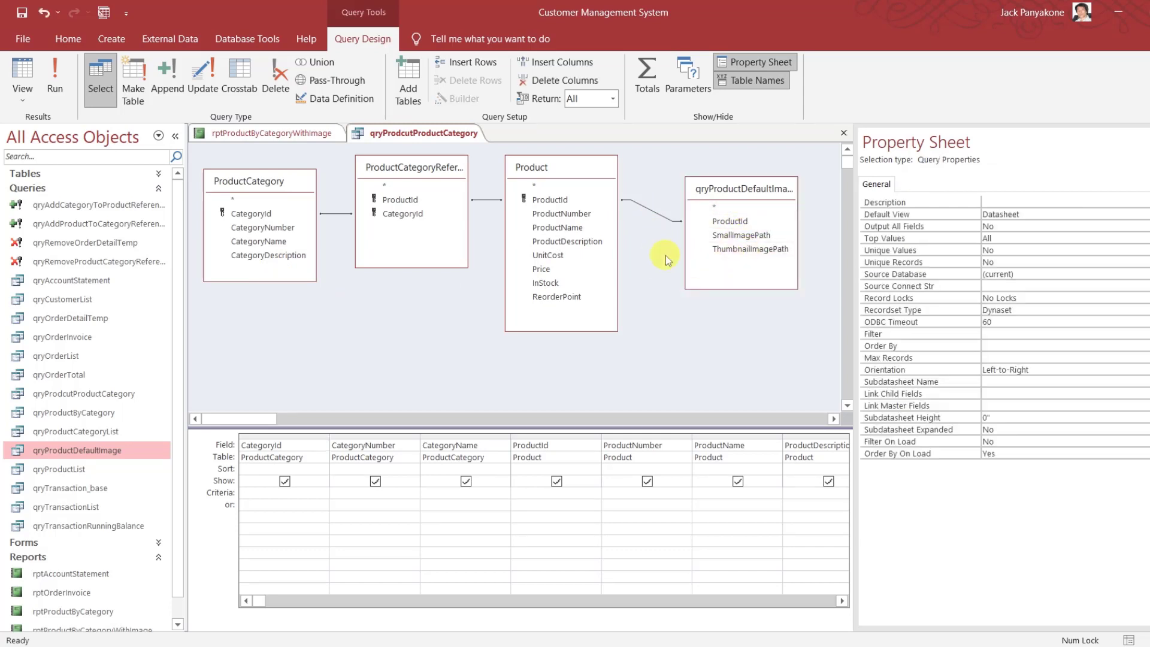
click(49, 76)
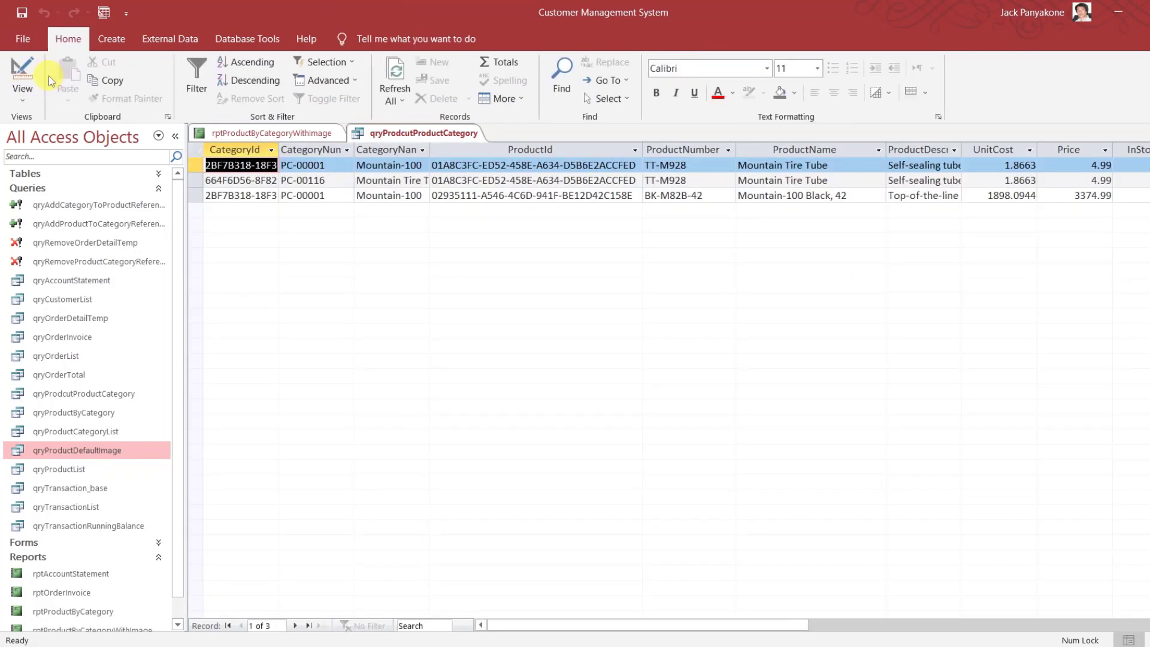
right_click(413, 134)
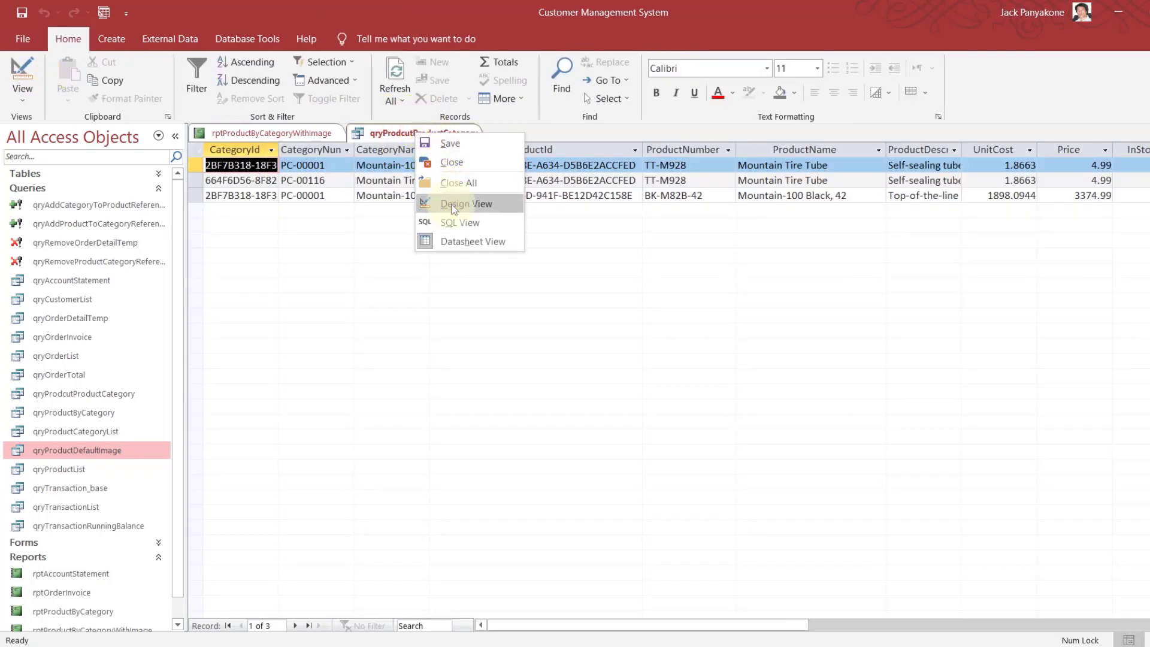
click(453, 204)
Change the join between Product and qryProductDefaultImage to include all Product records and only matching qryProductDefaultImage records
right_click(644, 211)
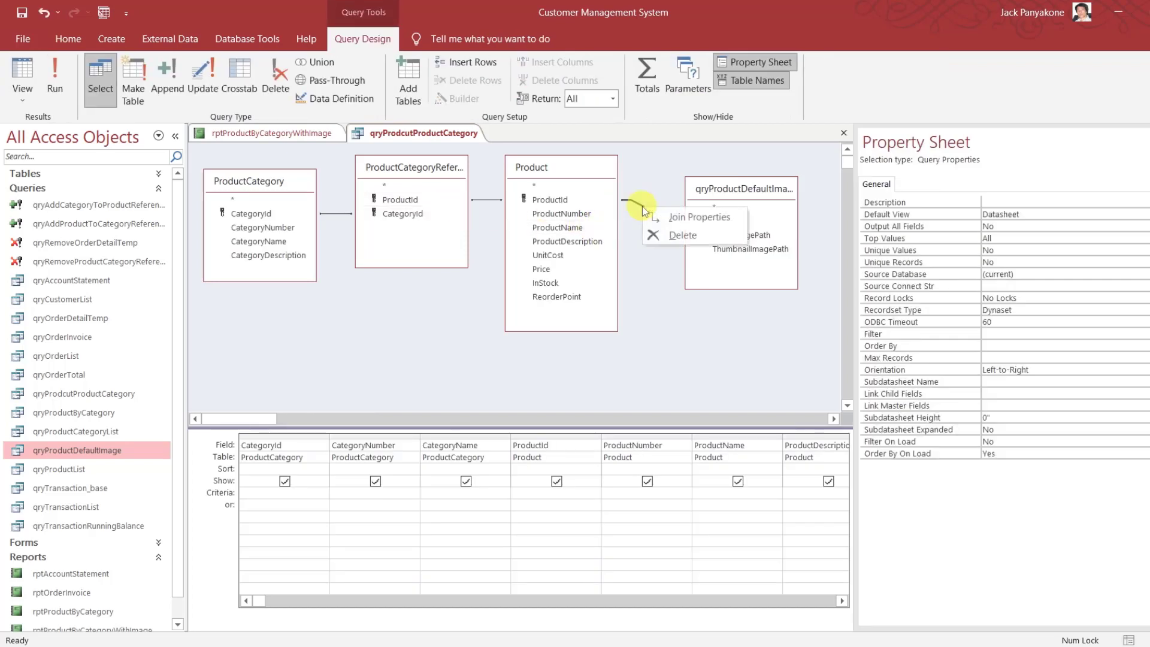
click(665, 218)
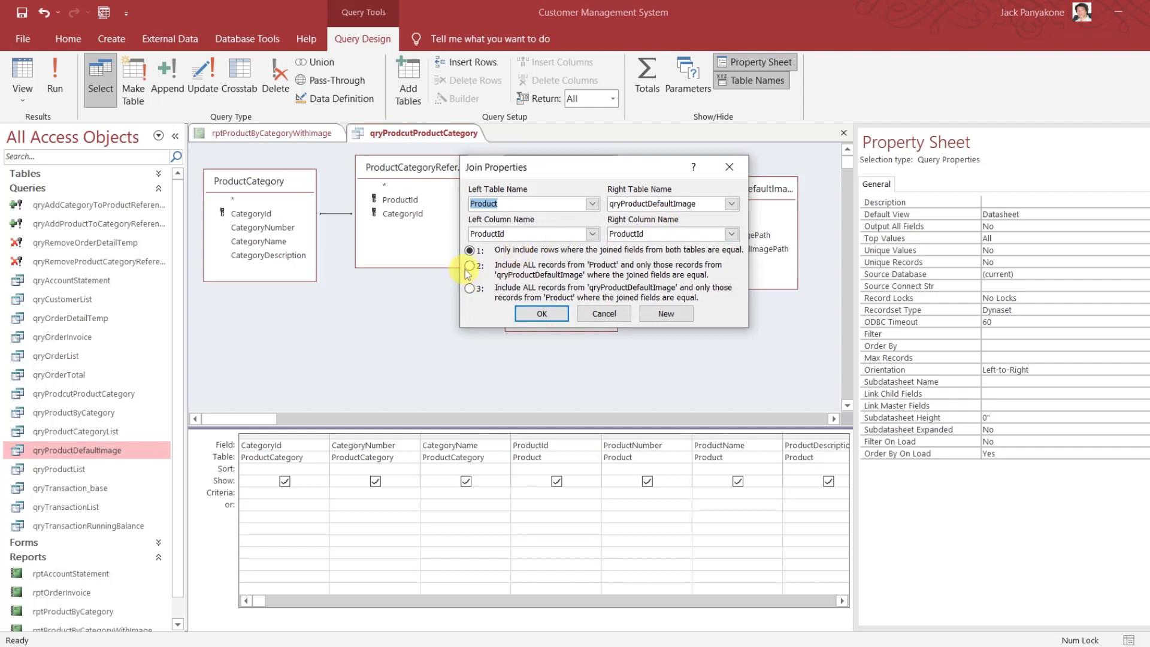
click(469, 265)
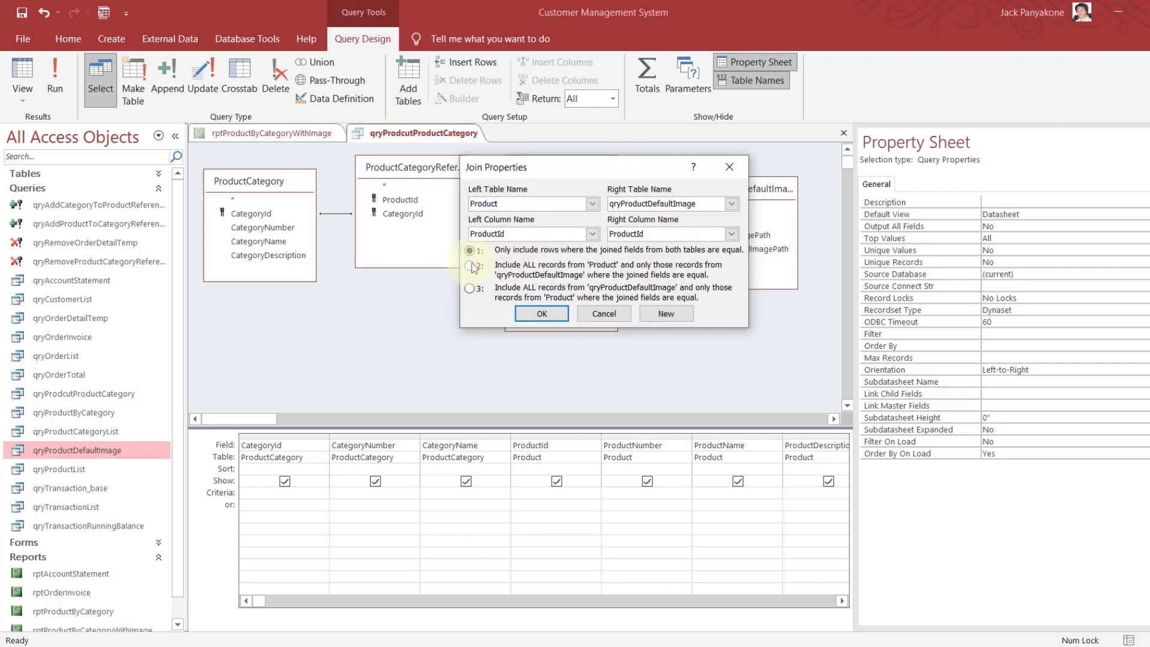
click(535, 321)
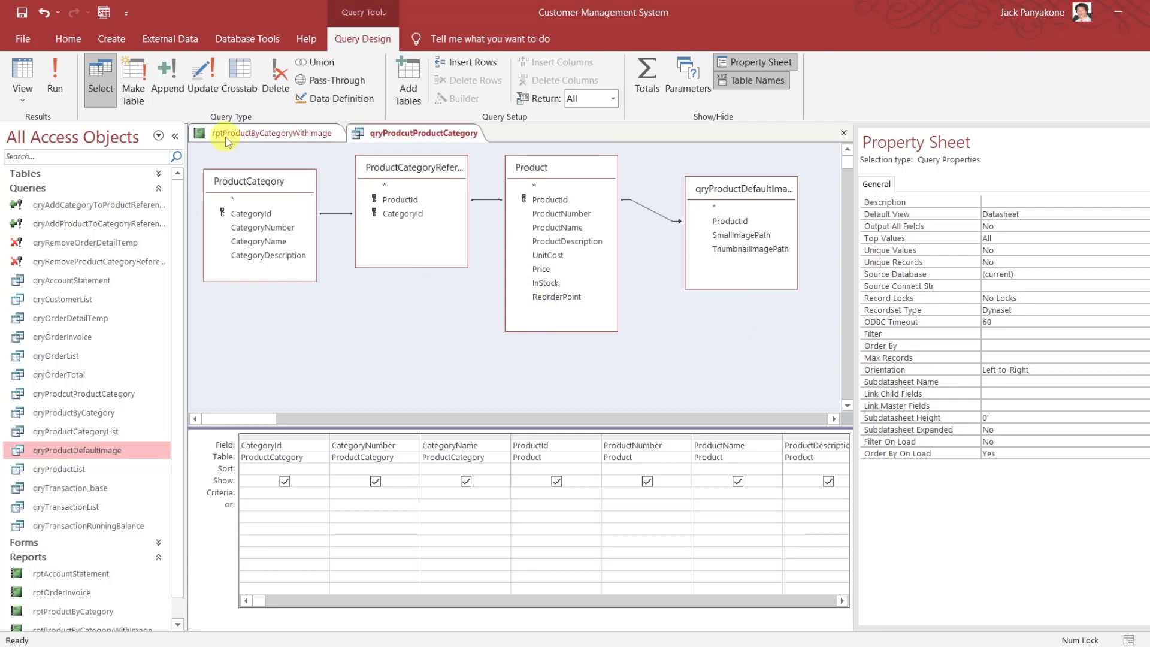
Check the records returned with the changed join in Datasheet View and return to Design View
click(62, 64)
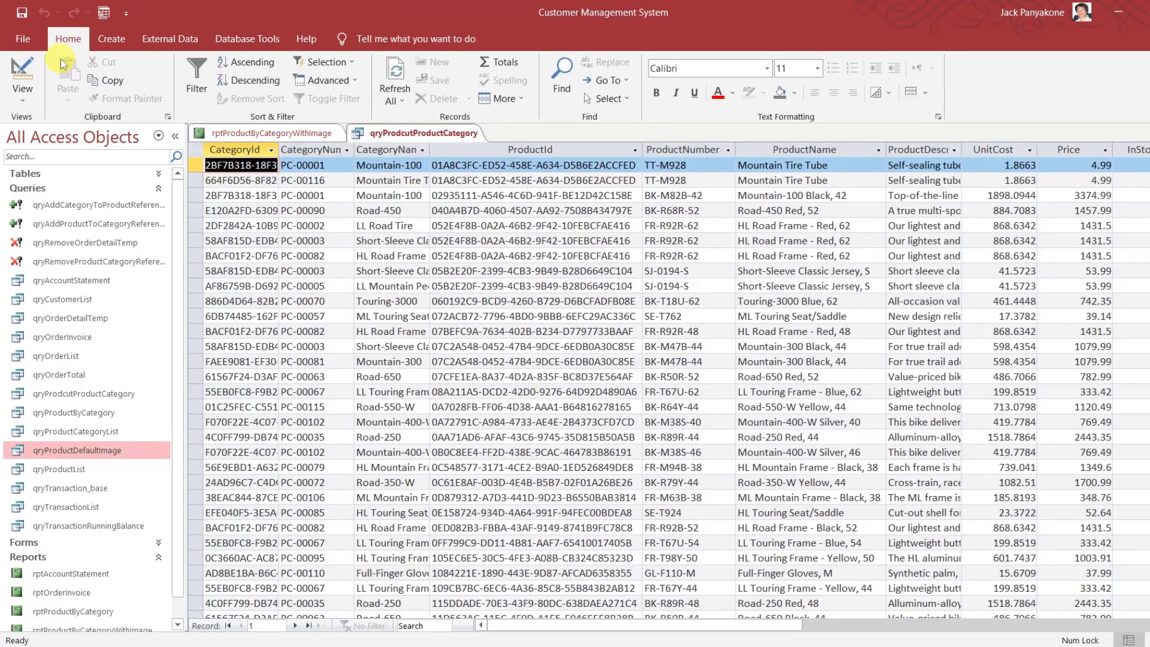
right_click(427, 131)
click(468, 204)
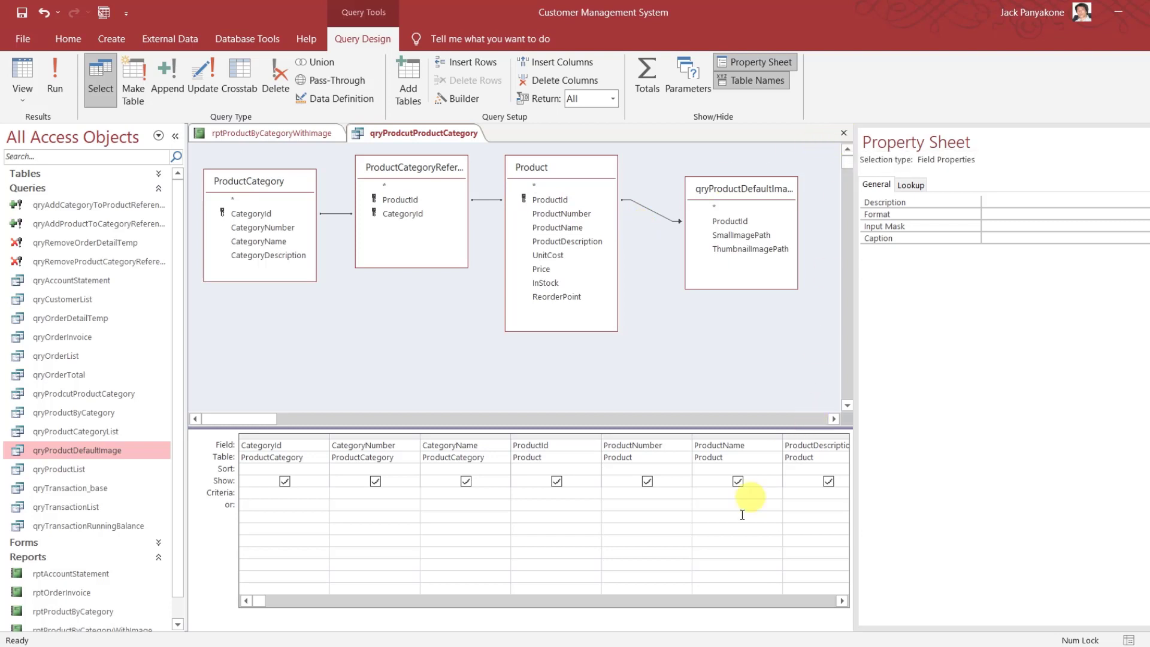
Review the output columns of qryProdcutProductCategory through ThumbnailImagePath and close the query
click(842, 601)
click(843, 601)
click(843, 600)
click(843, 600)
click(843, 601)
click(842, 601)
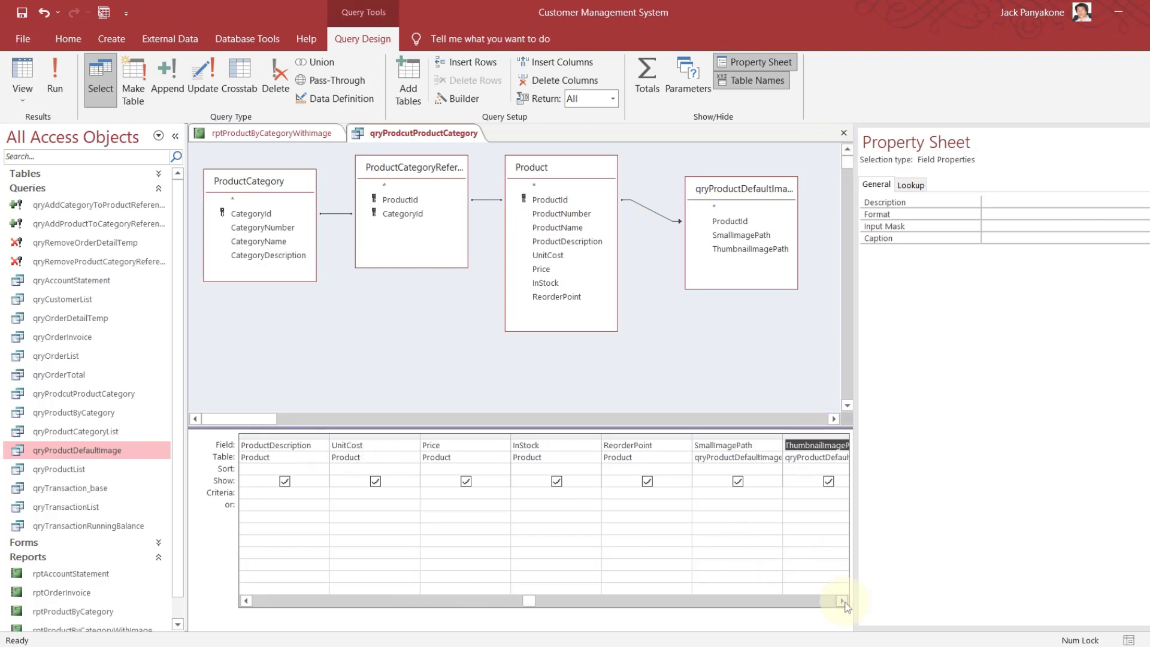
click(842, 600)
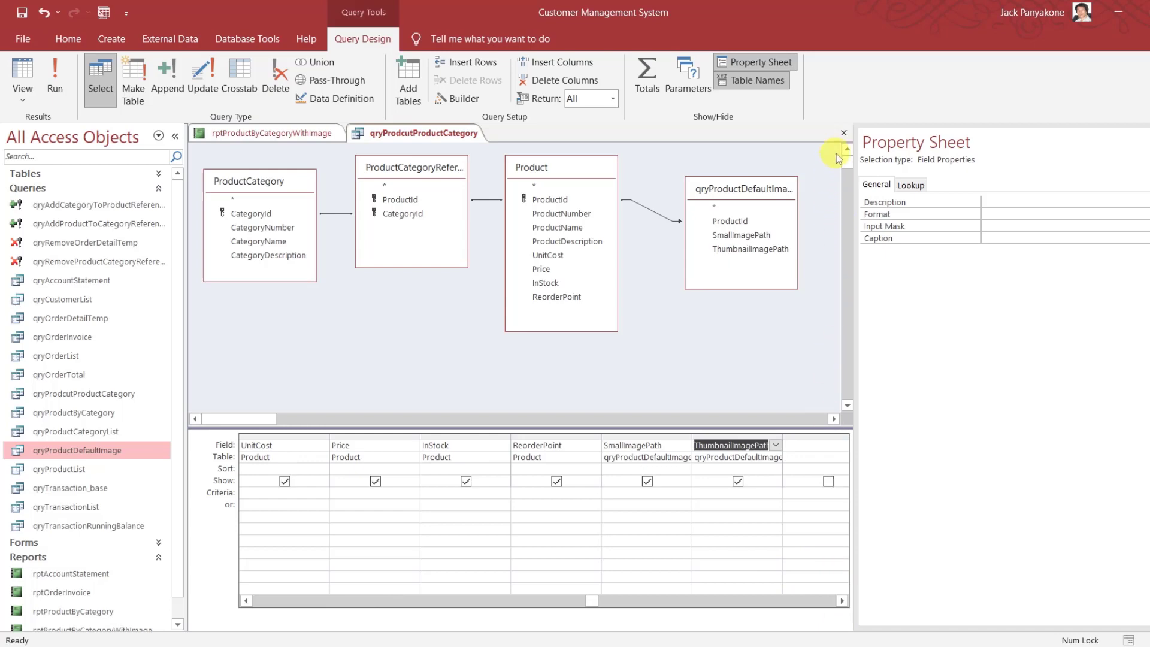
click(841, 131)
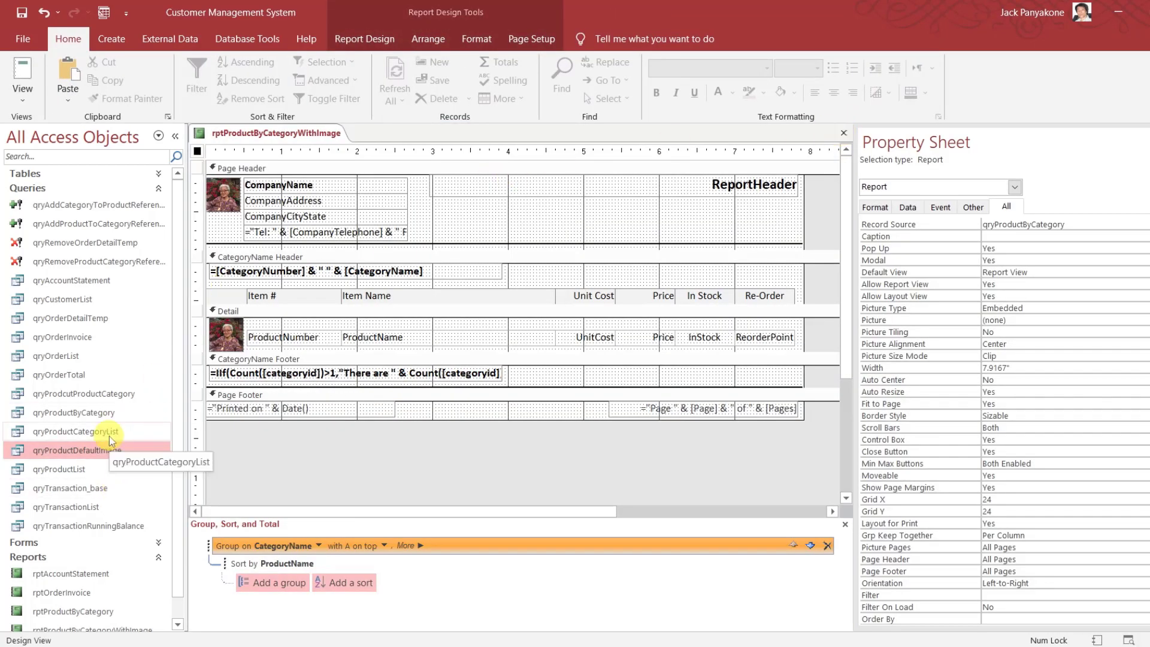
Add SmallImagePath and ThumbnailImagePath from qryProdcutProductCategory to the output columns of qryProductByCategory and close that query
right_click(102, 413)
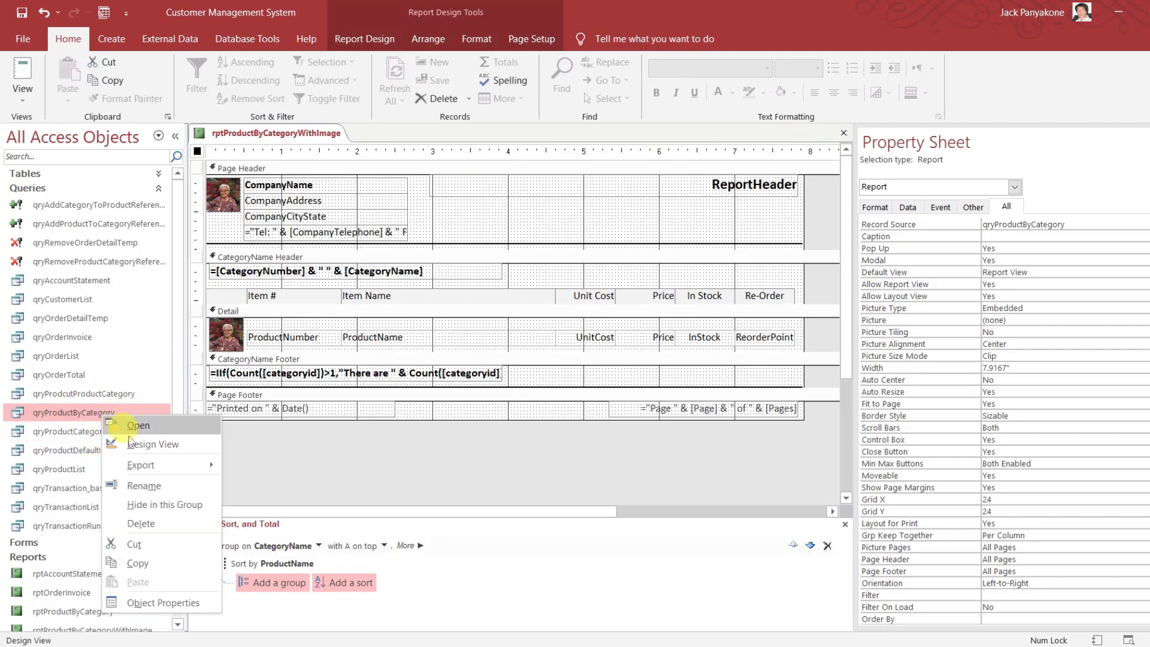
click(140, 446)
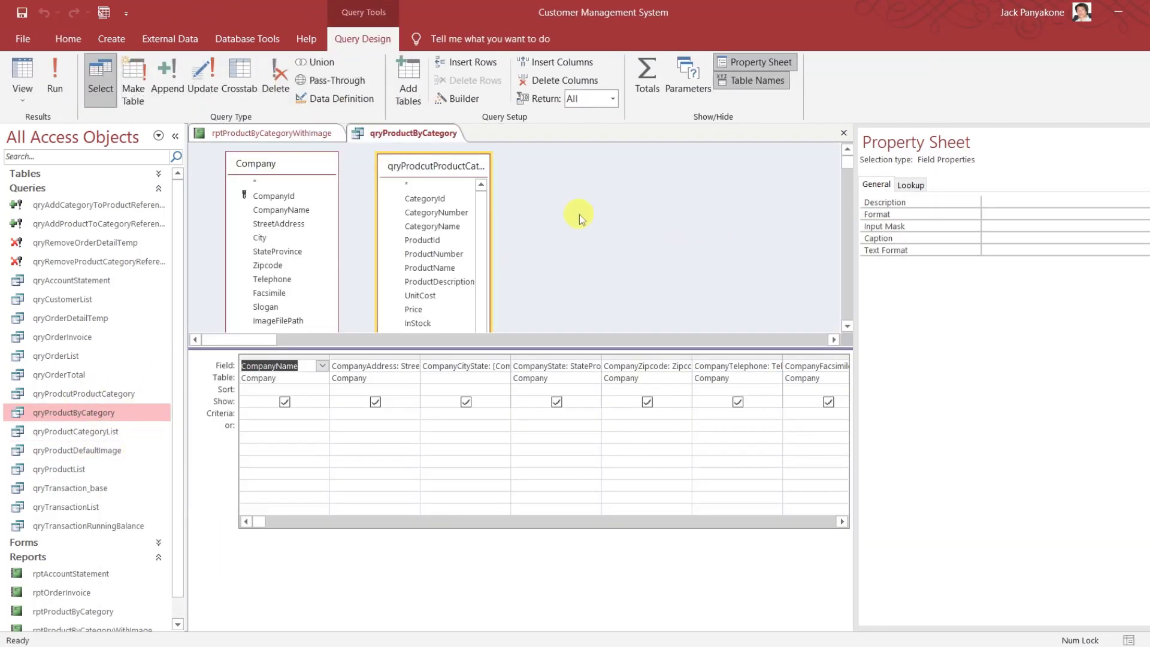
drag(527, 347, 520, 435)
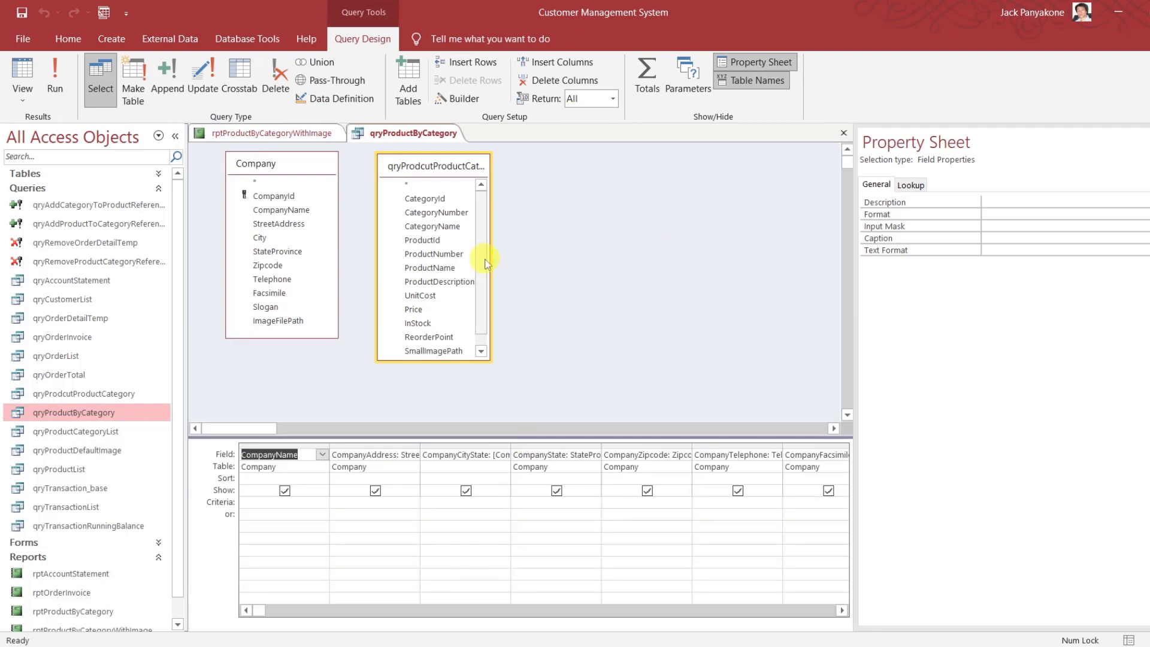
scroll(483, 281, down, 1)
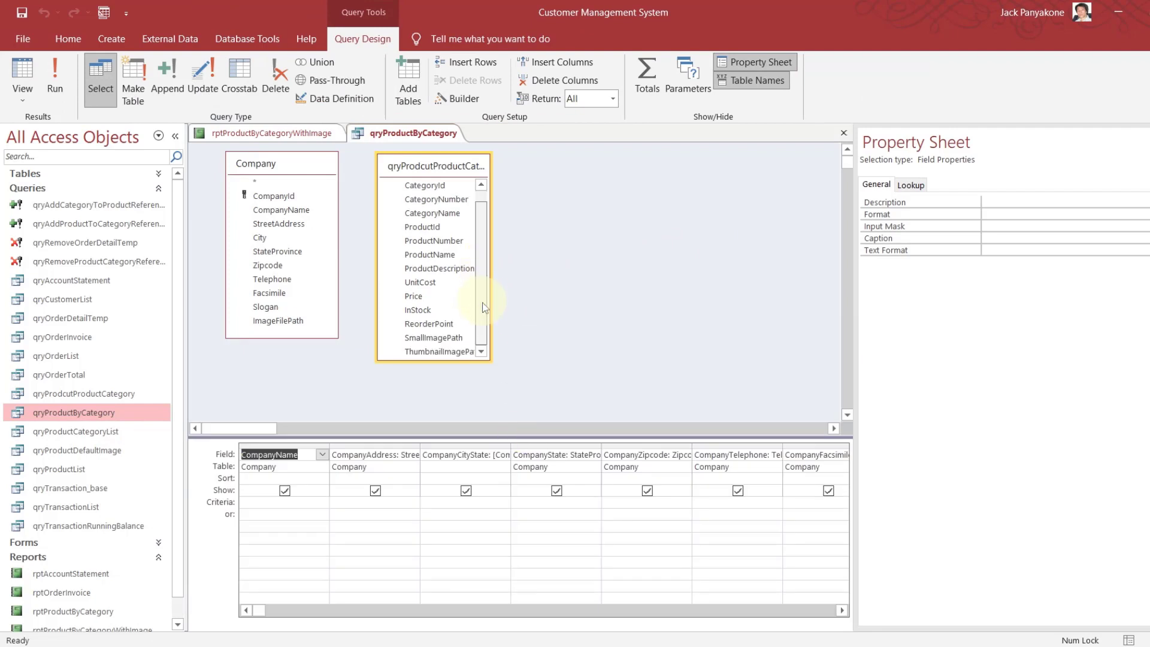
double_click(451, 336)
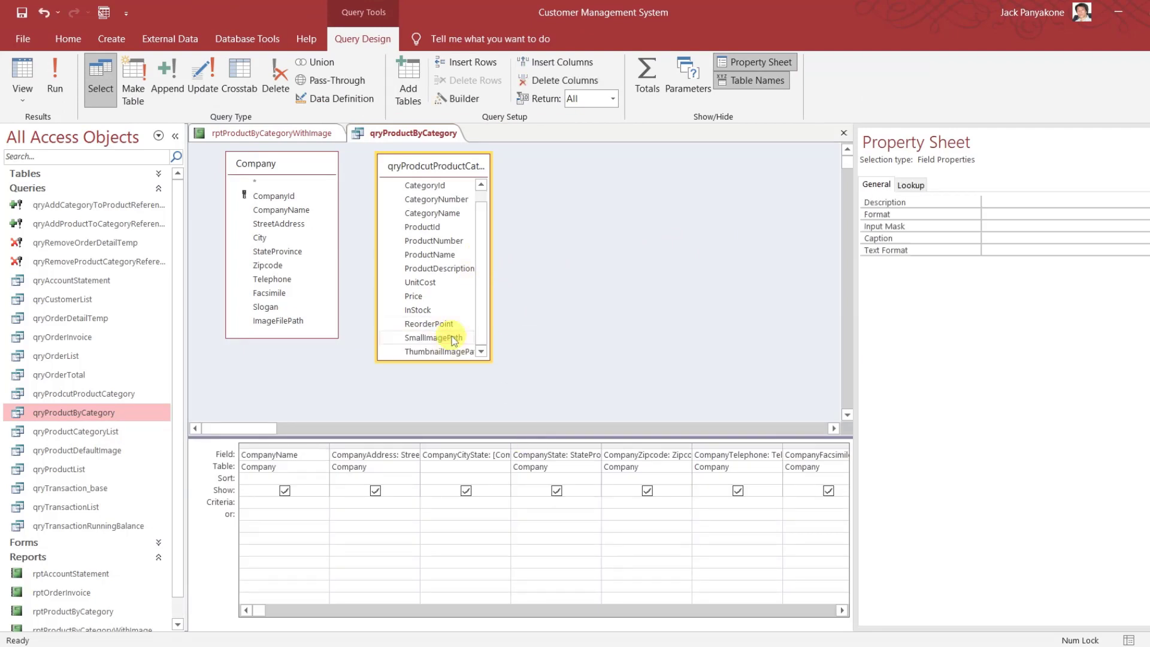
double_click(446, 353)
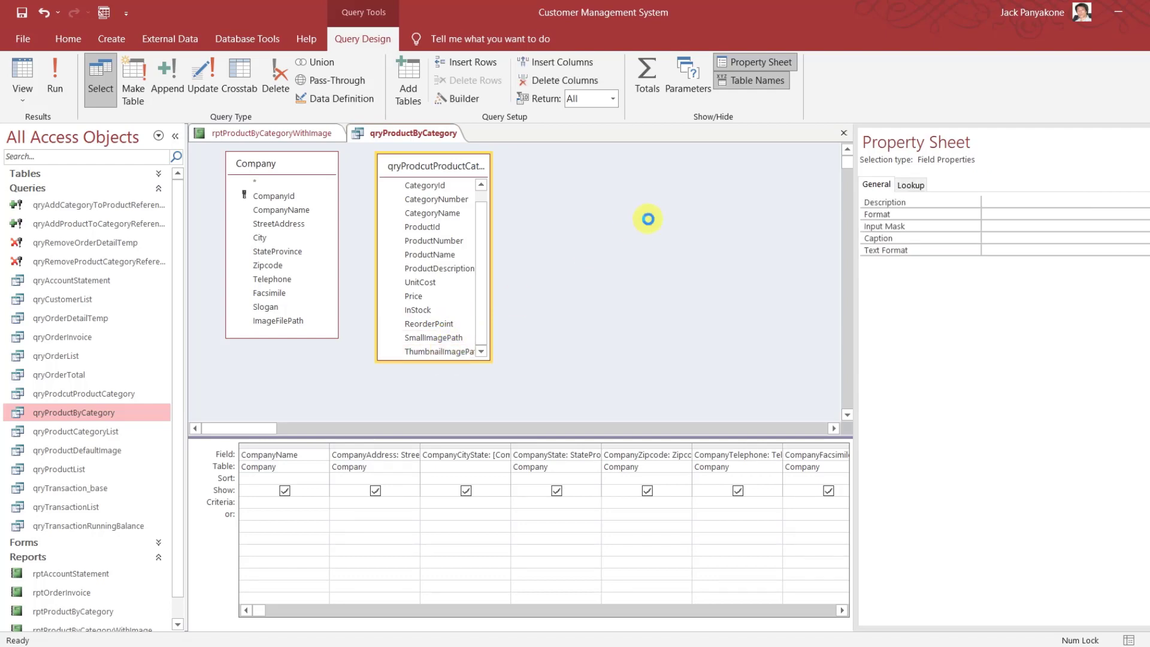
click(842, 133)
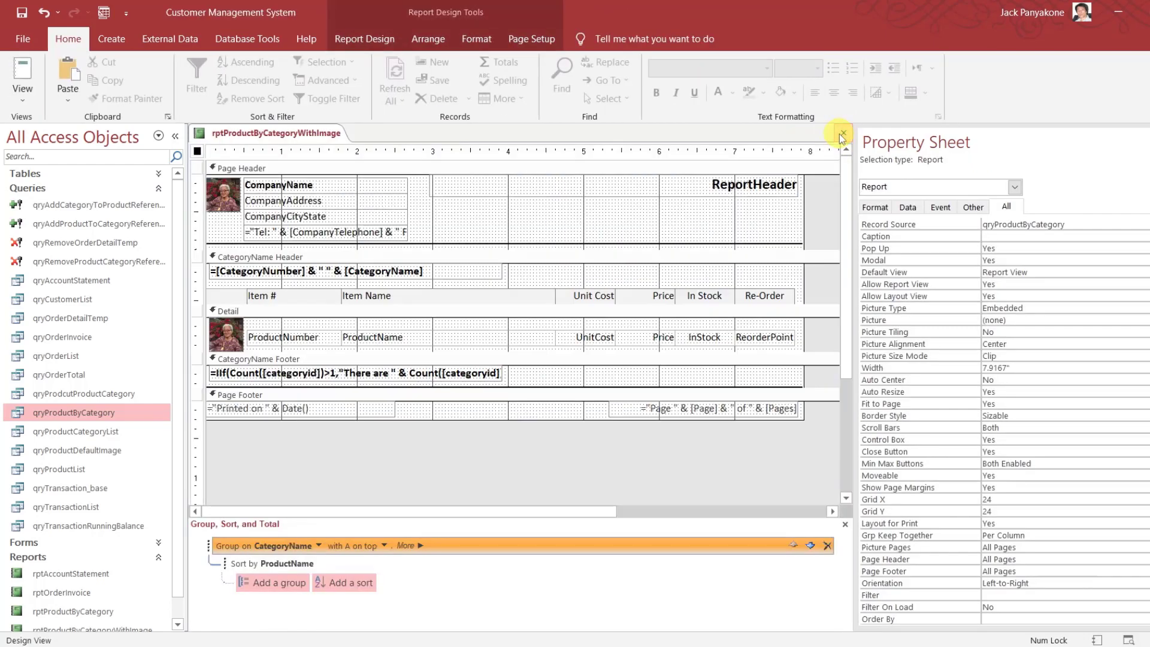
Examine rptProductByCategoryWithImage in Print Preview and return the report to Design View
right_click(313, 134)
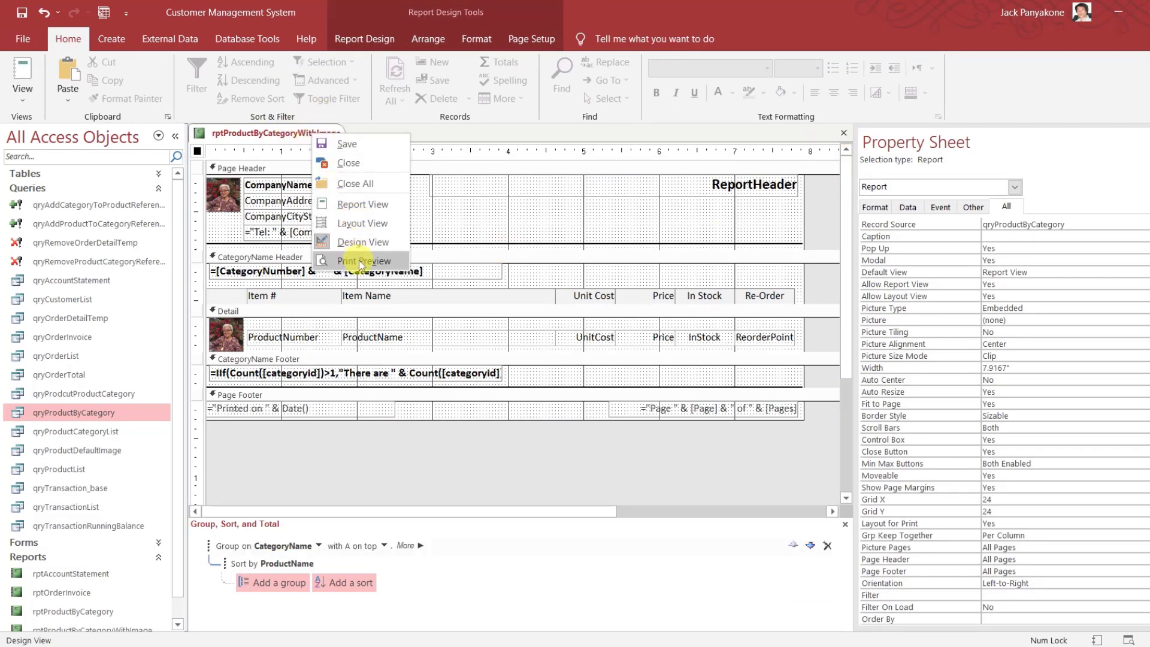
click(361, 262)
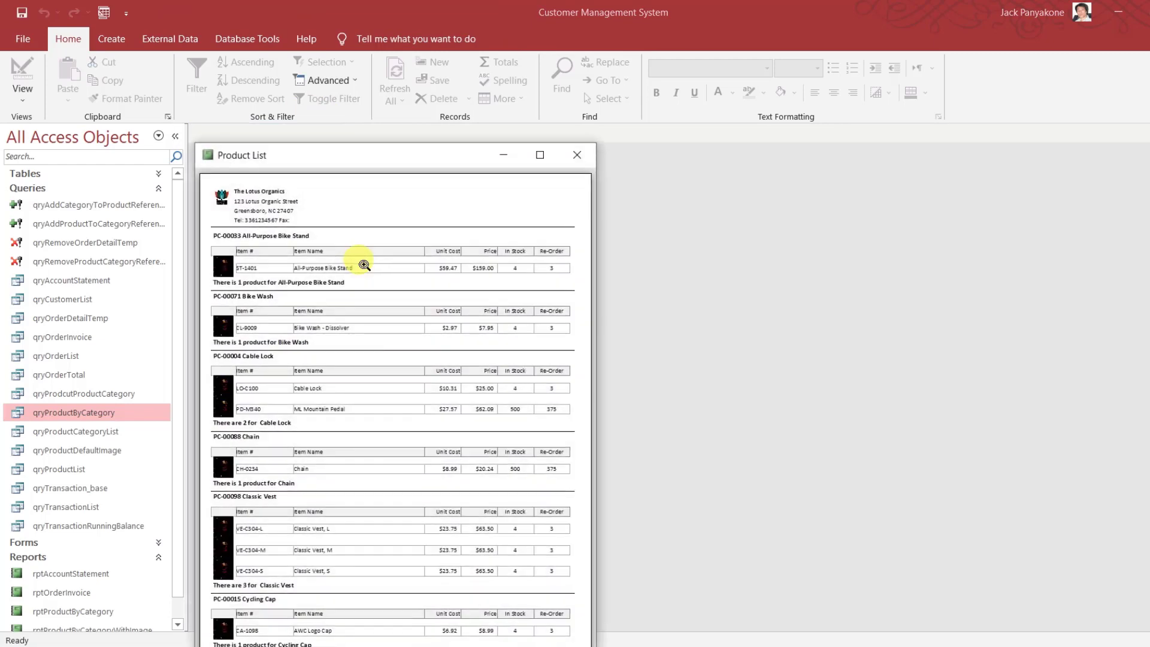
drag(379, 156, 497, 84)
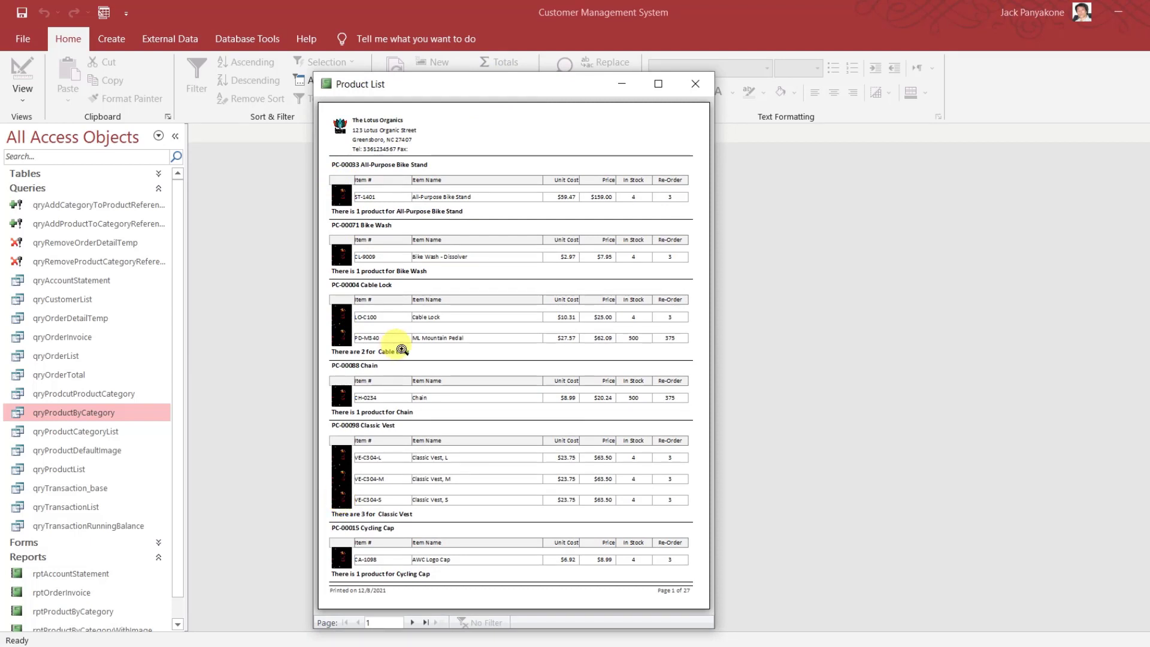
right_click(526, 88)
click(551, 195)
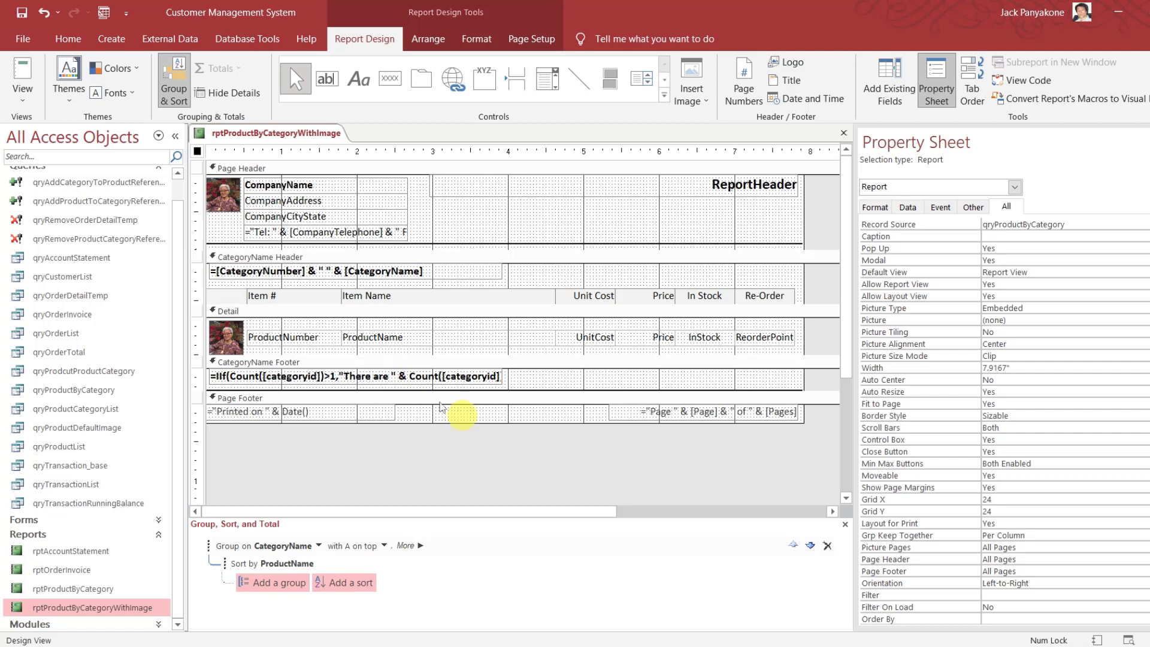
Replace the image control in the Detail section with a new one about 0.46" wide and 0.42" high, without choosing a picture file
click(241, 342)
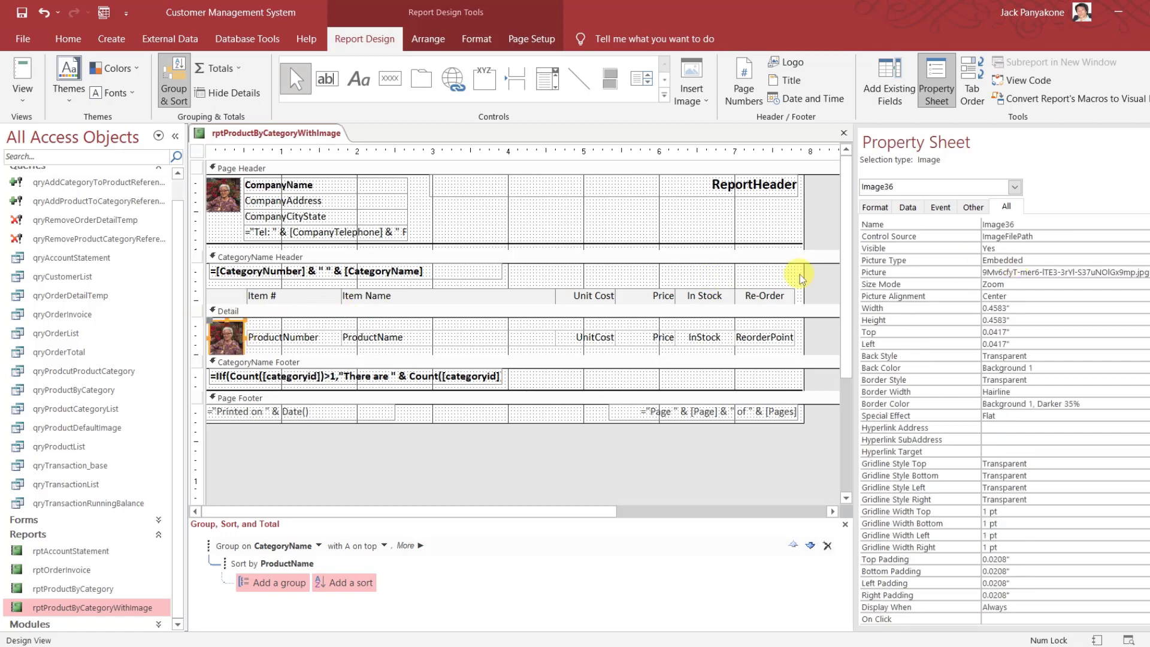
key(Delete)
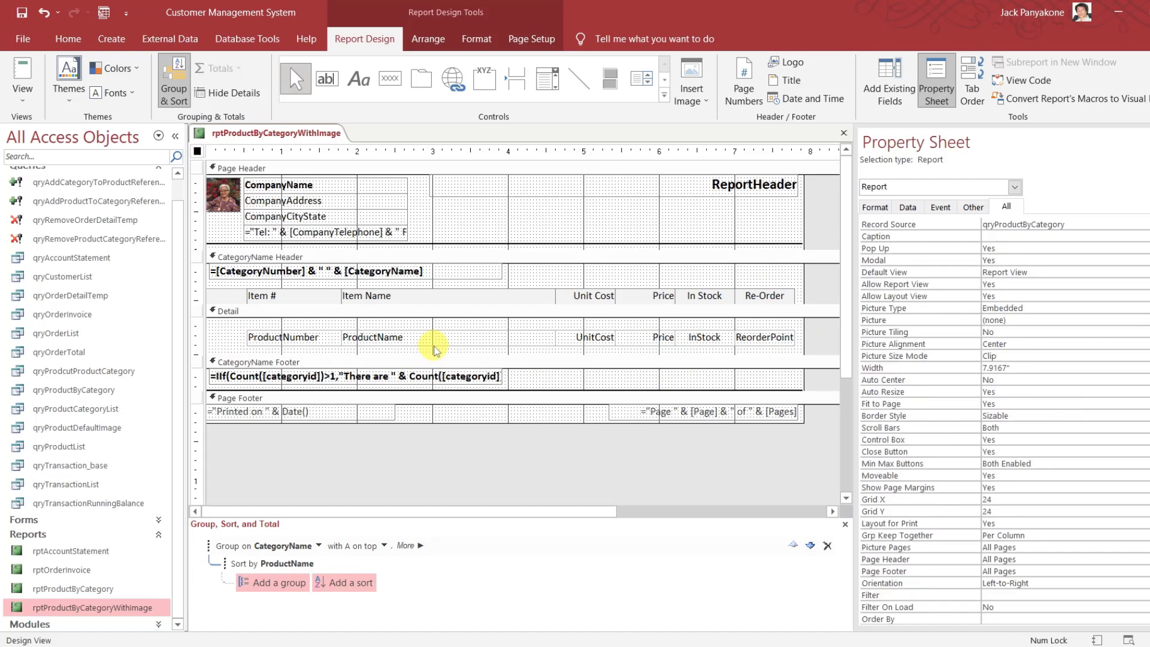
click(232, 335)
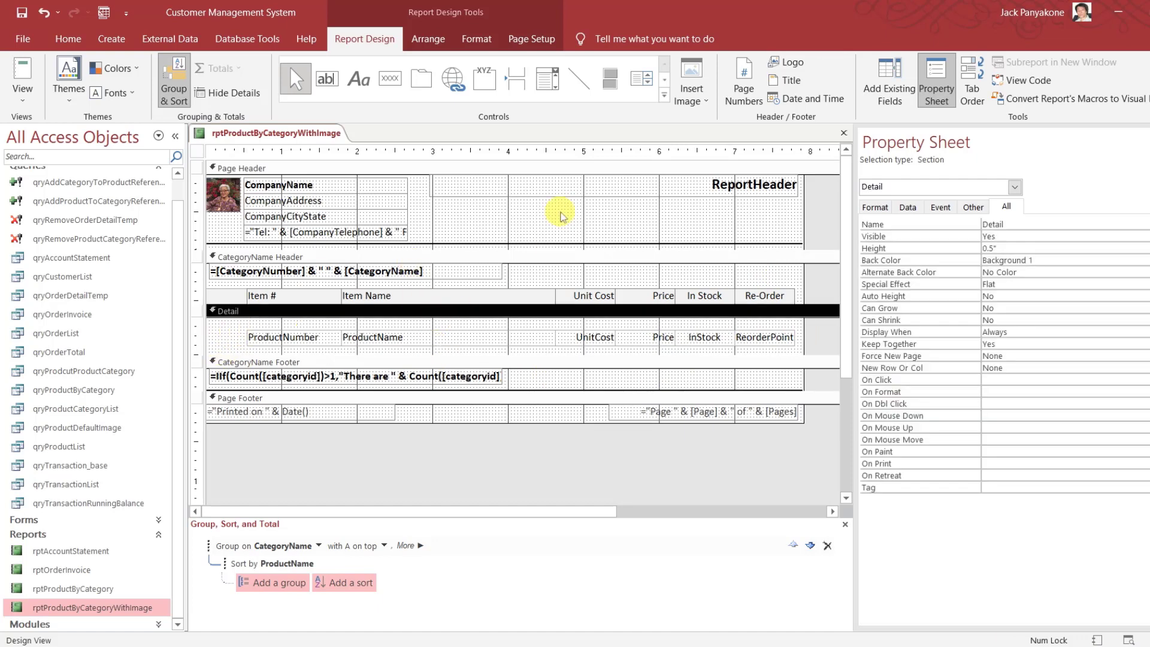
click(664, 88)
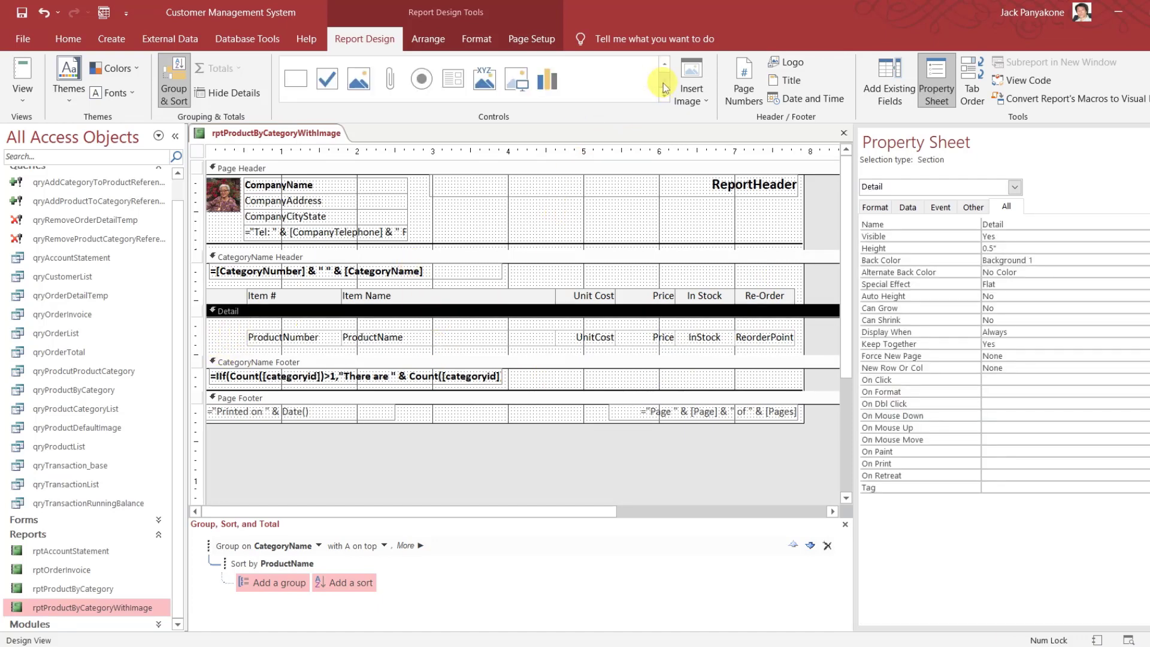
click(522, 88)
click(522, 88)
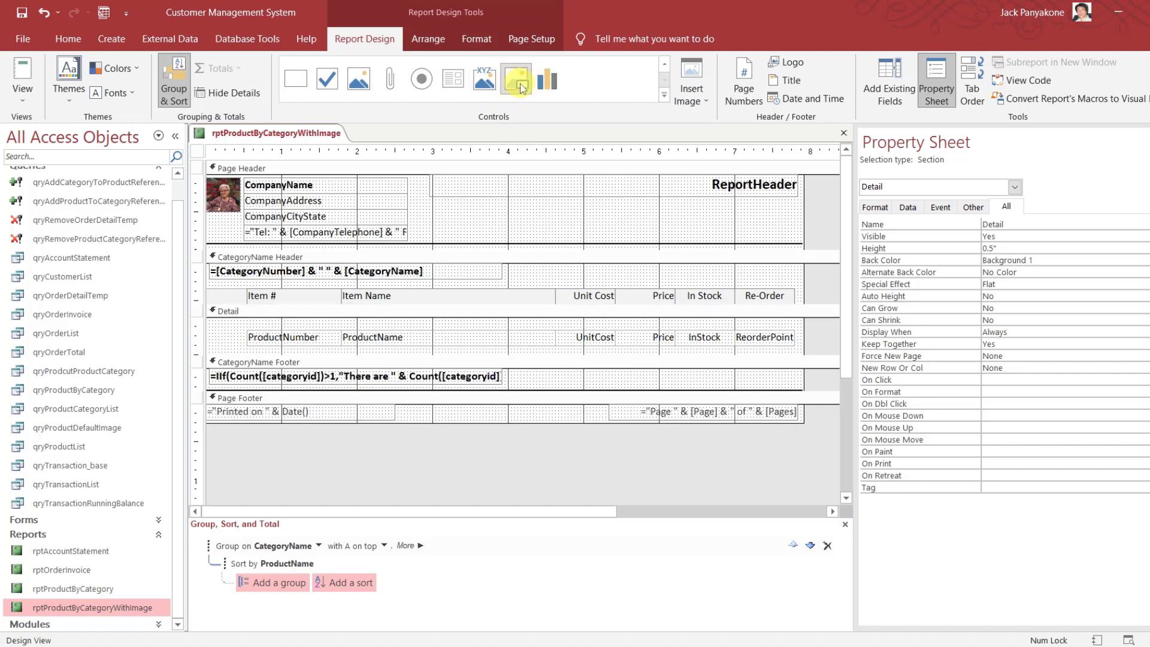
drag(209, 321, 243, 351)
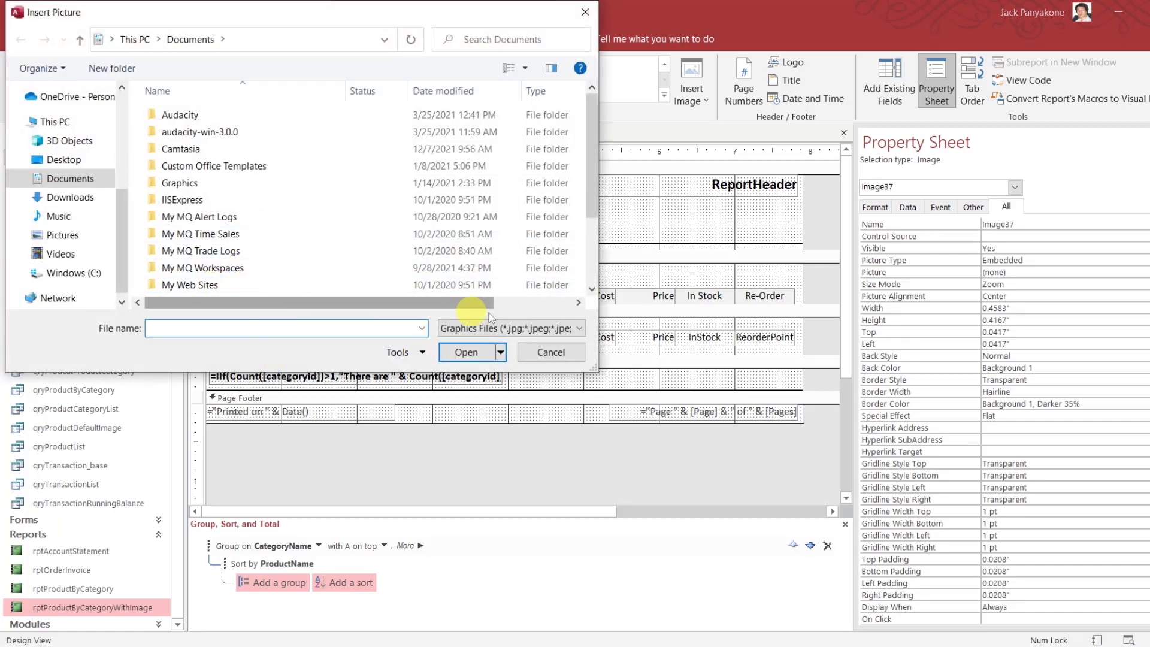
click(543, 353)
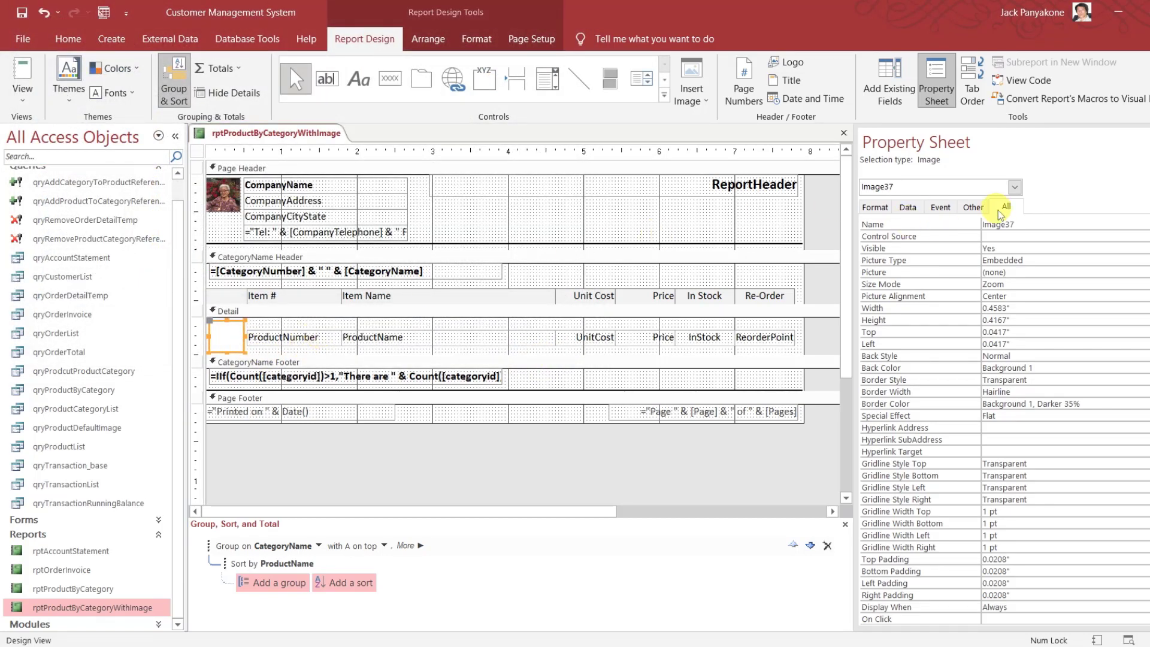
Set the Control Source of the new Detail image control to SmallImagePath
click(1040, 228)
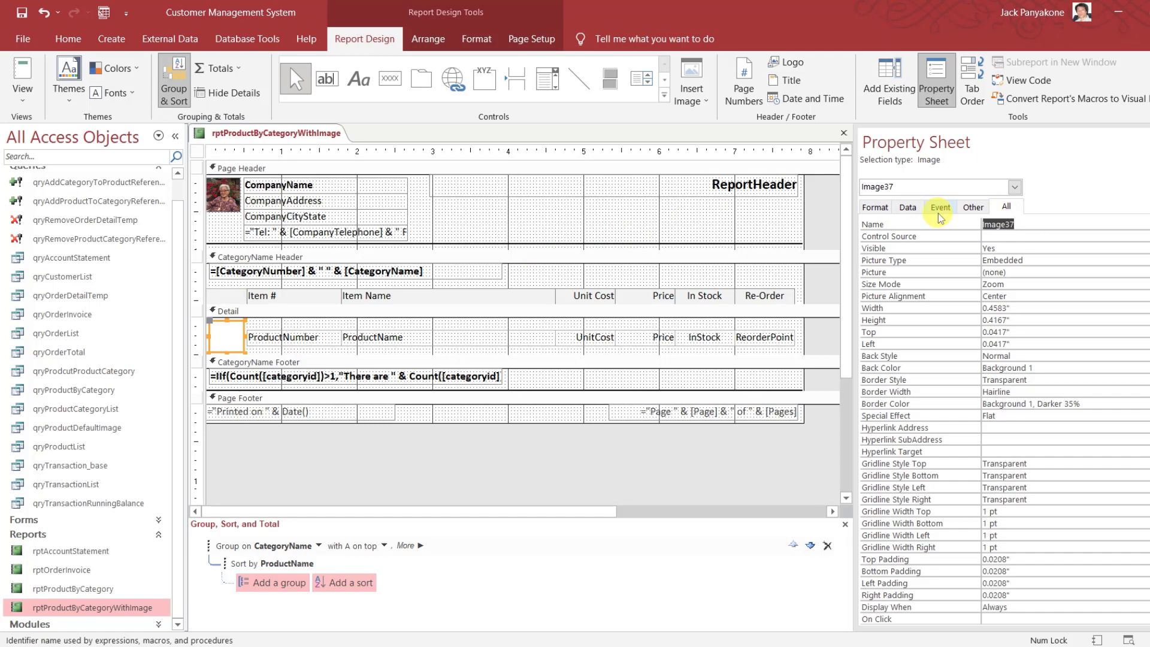
click(1051, 235)
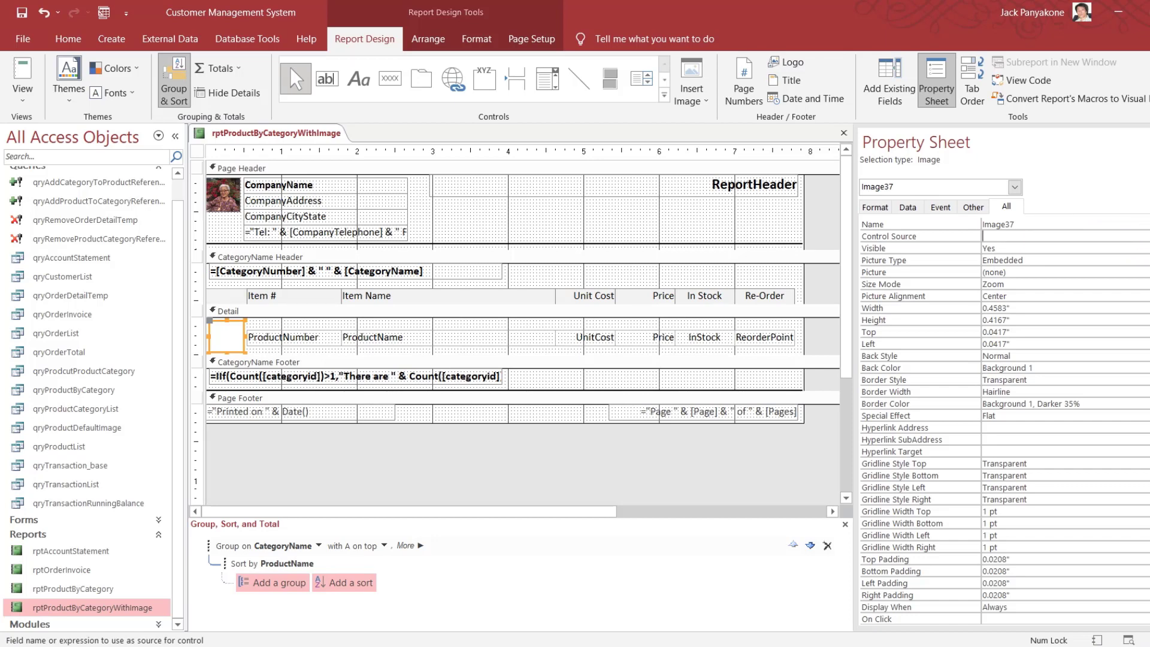
click(1144, 235)
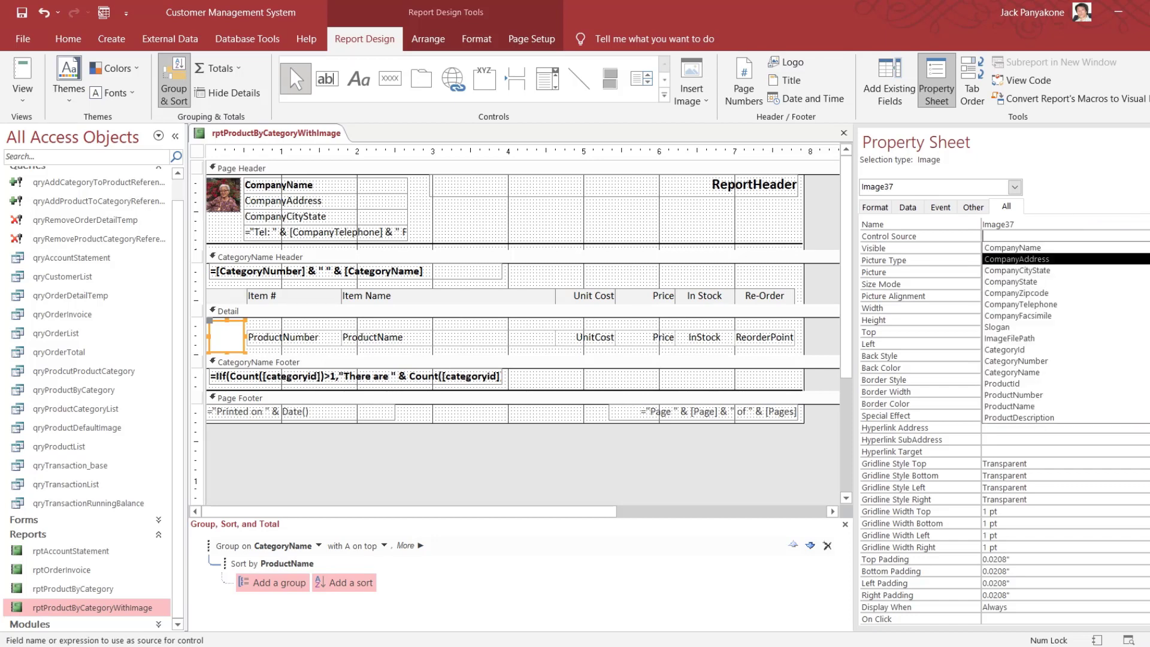
scroll(1066, 333, down, 3)
click(1093, 407)
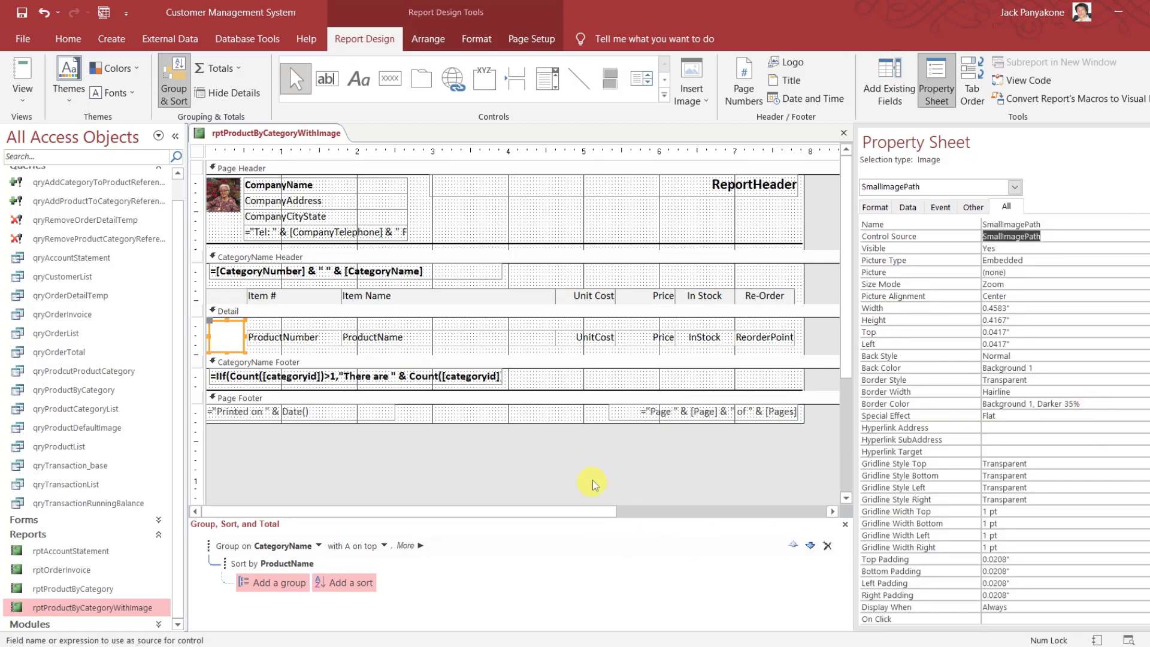
click(592, 465)
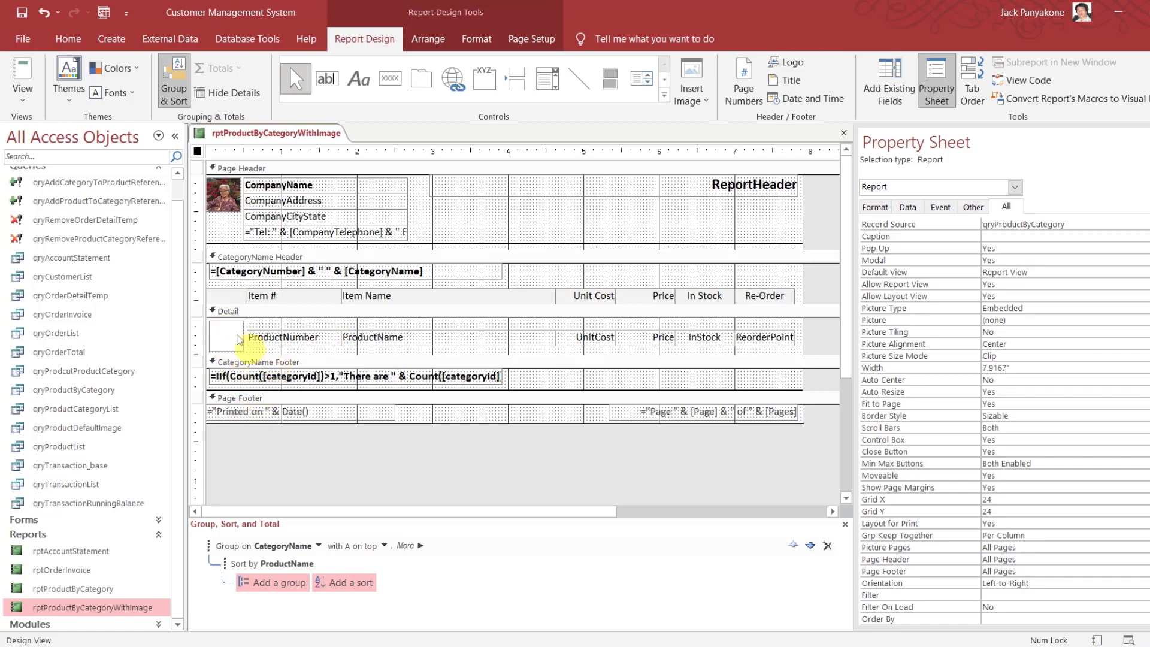
Set the Back Style of the SmallImagePath image control in the Detail section to Transparent
click(225, 331)
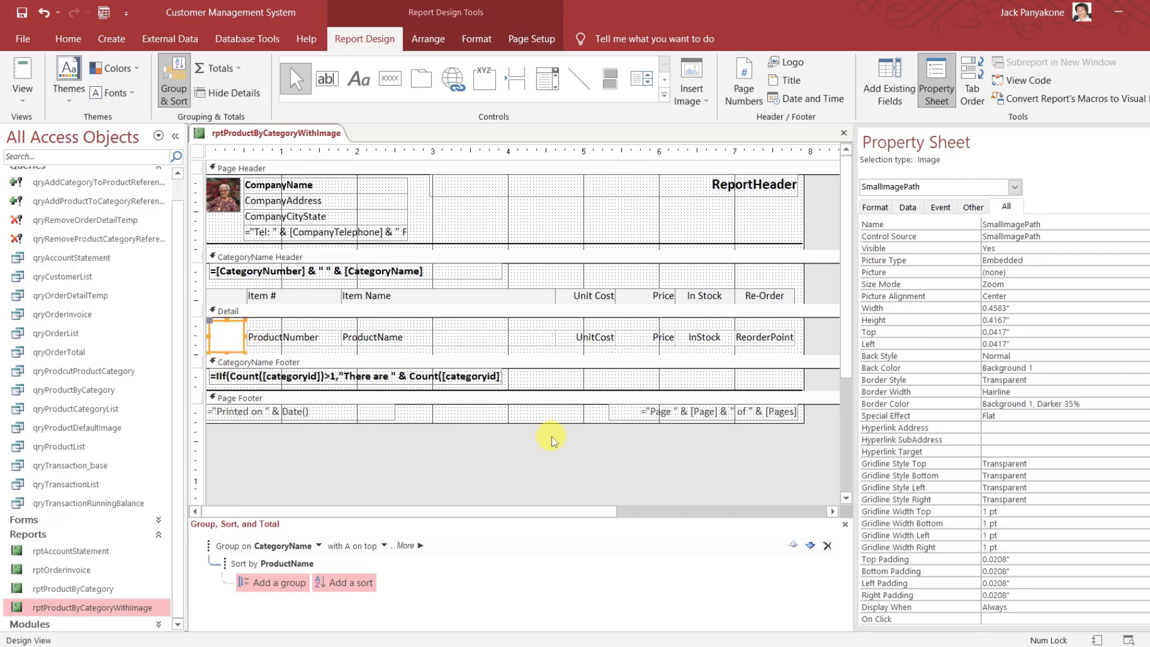
click(1028, 355)
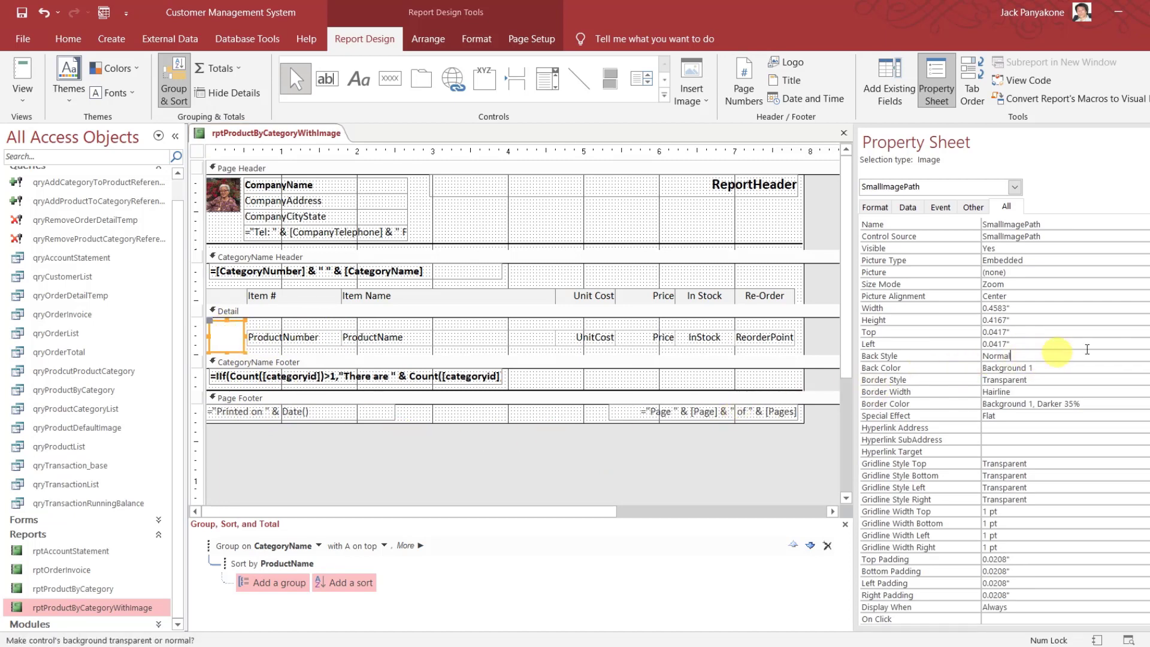
click(1149, 355)
click(1149, 366)
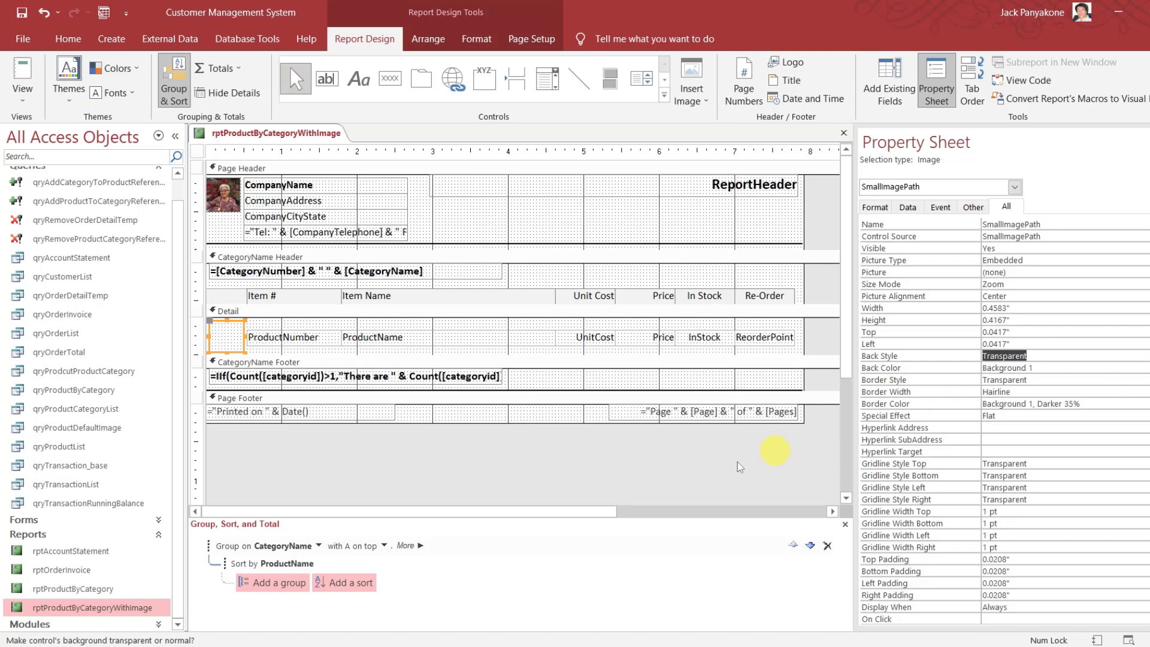
click(533, 455)
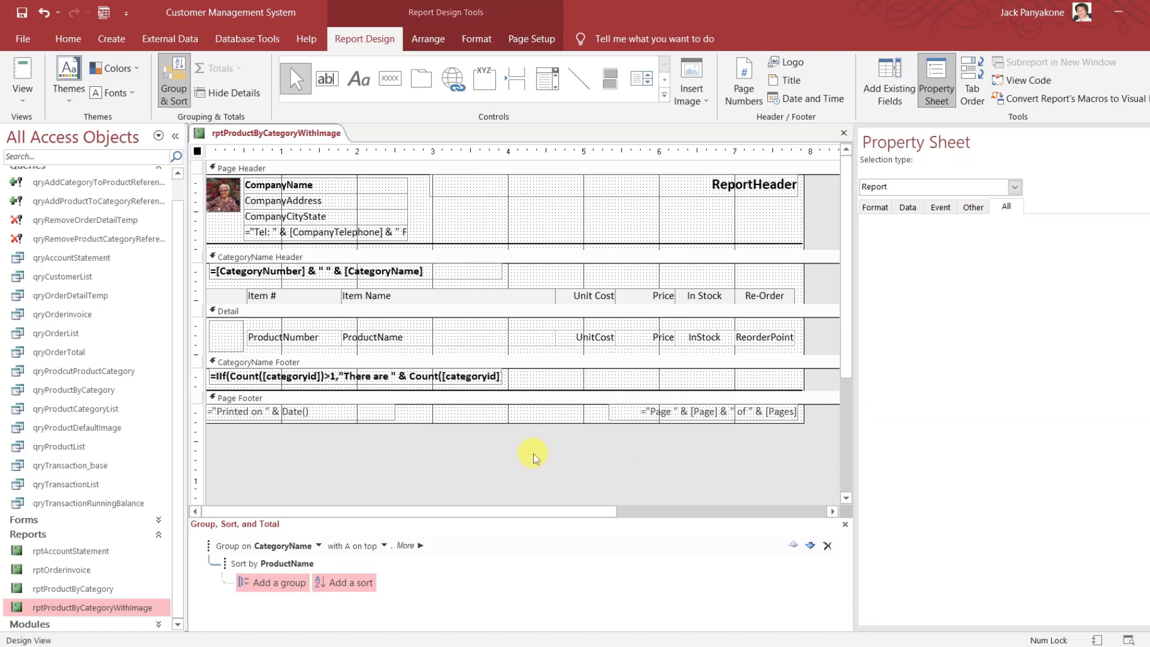
Examine rptProductByCategoryWithImage in Print Preview page by page up to page 18, and return the report to Design View
right_click(330, 133)
click(387, 264)
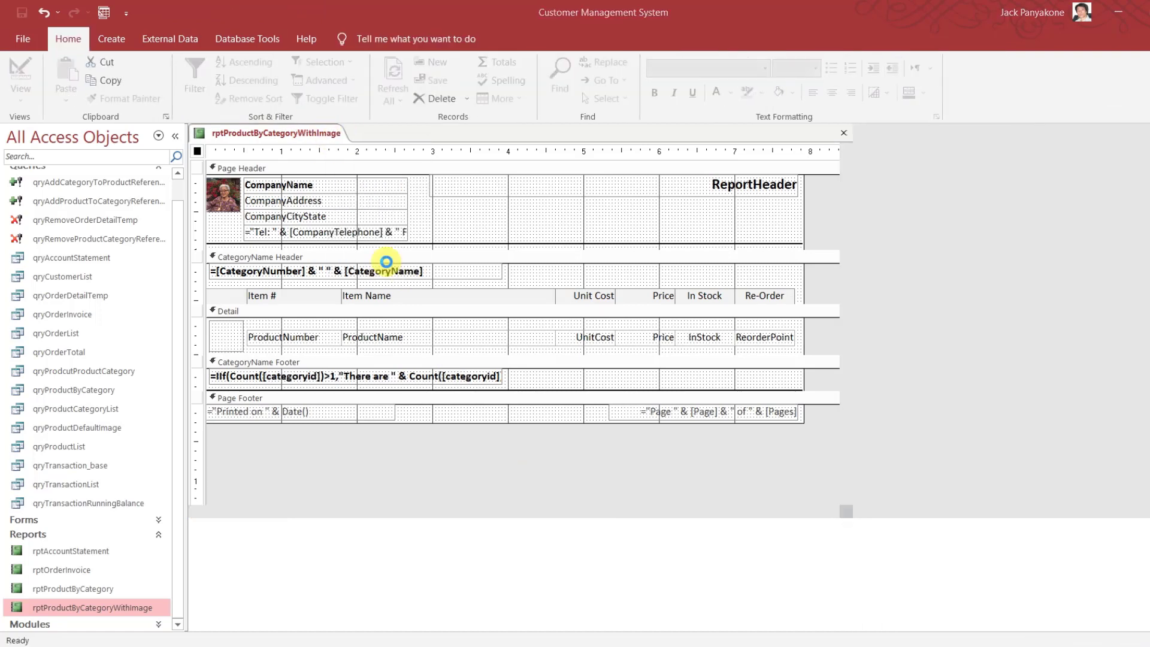
drag(404, 156, 519, 49)
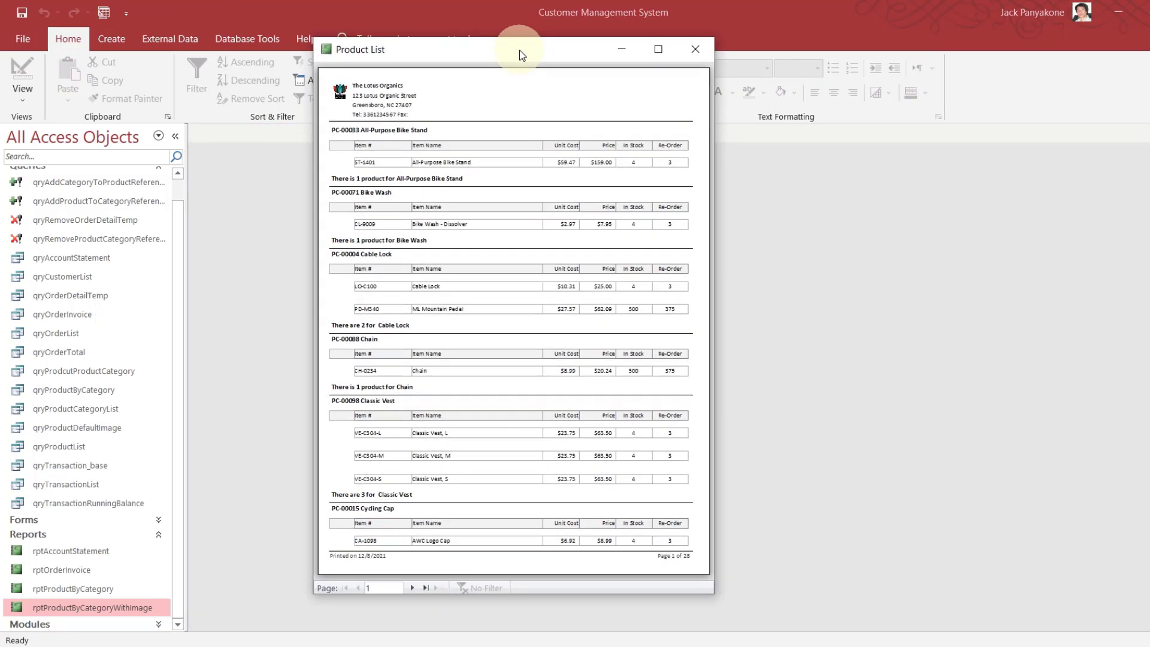
click(413, 587)
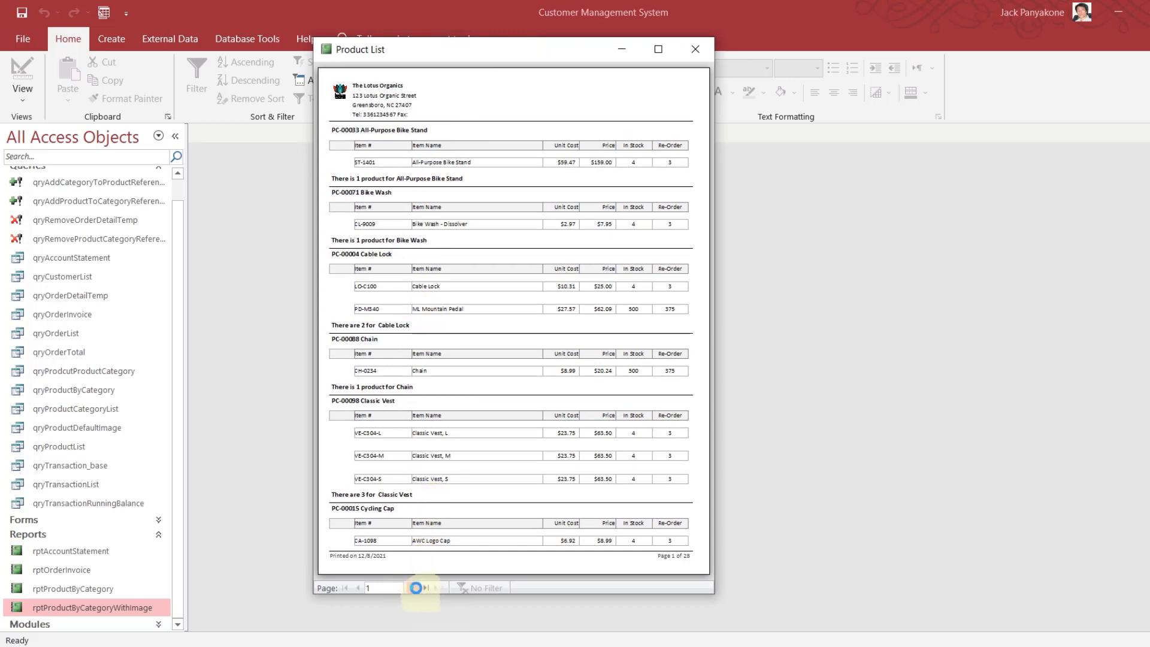
click(413, 588)
click(413, 588)
click(416, 588)
click(415, 588)
click(416, 588)
click(416, 589)
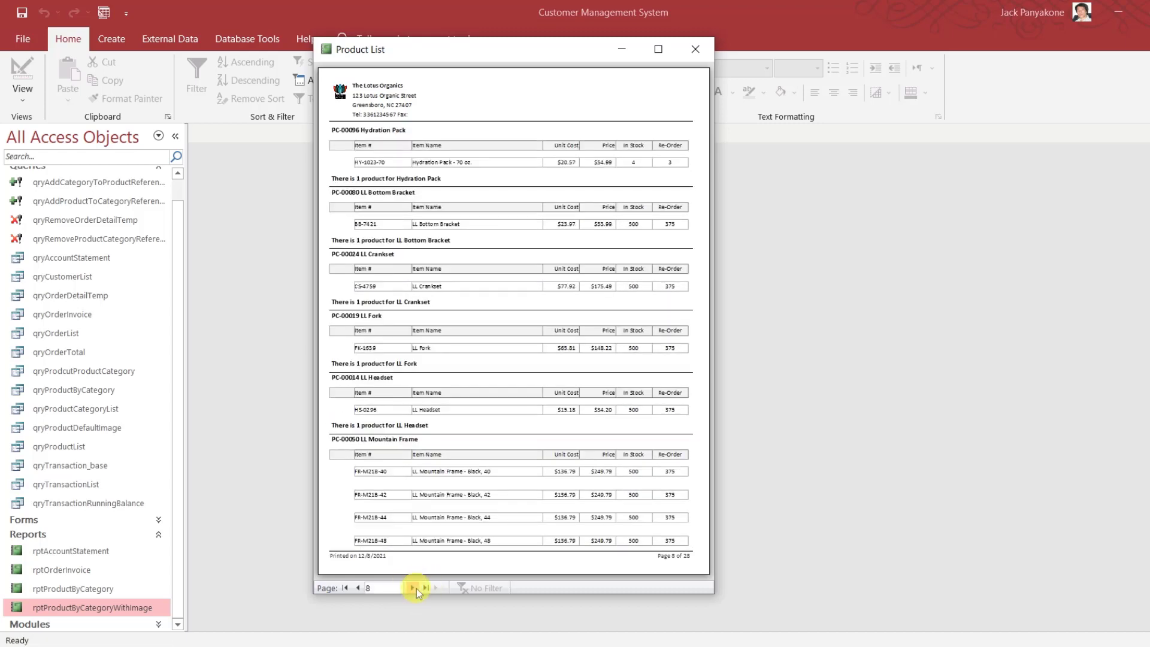
click(416, 588)
click(416, 589)
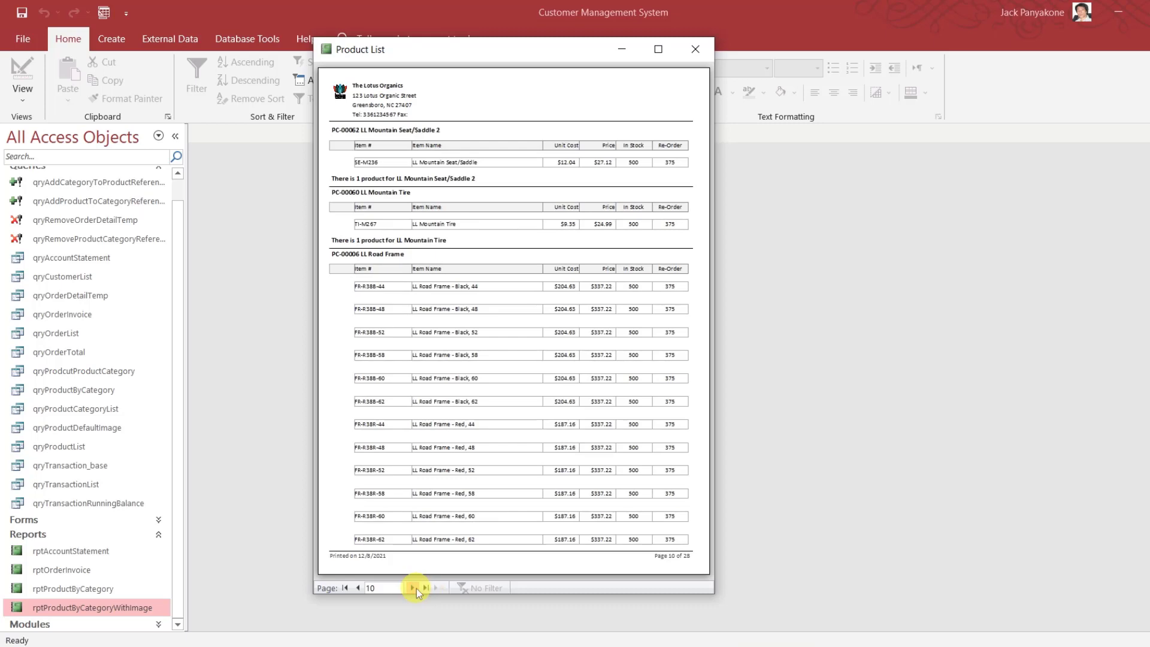
click(416, 588)
click(416, 588)
click(413, 588)
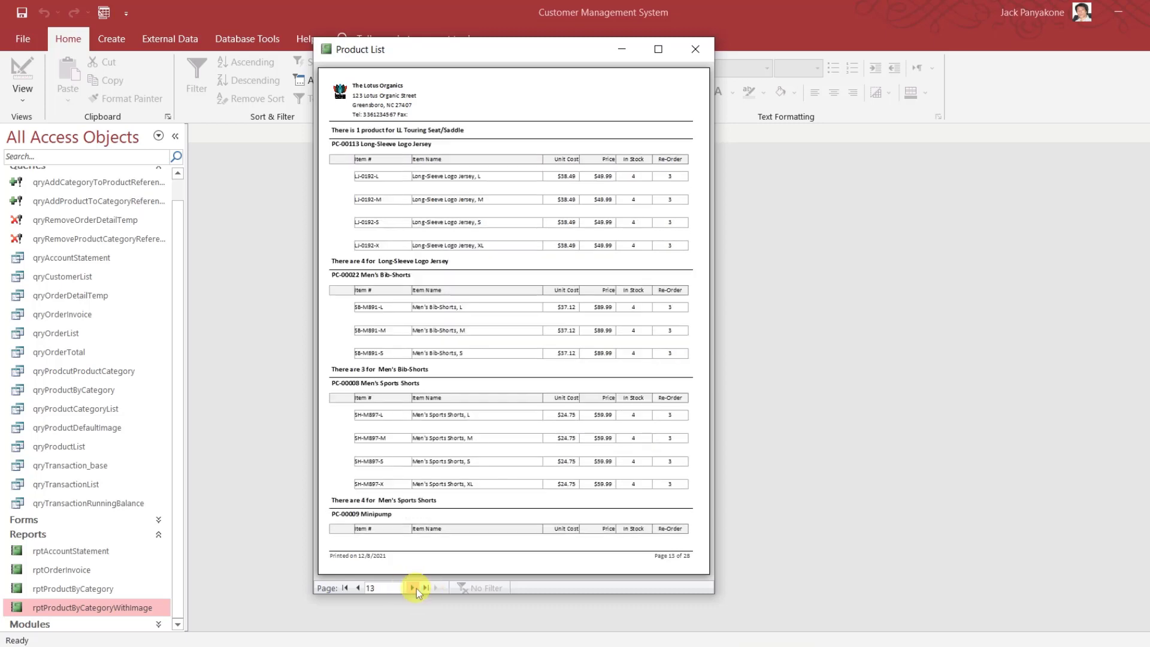
click(413, 588)
click(416, 588)
click(416, 588)
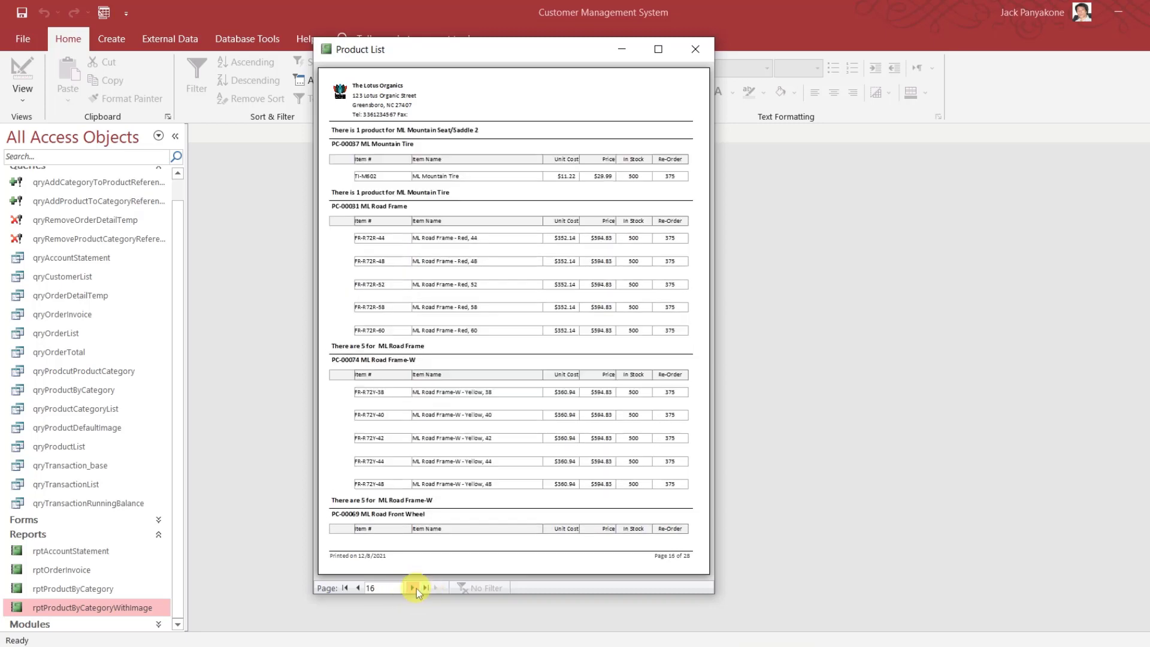
click(416, 588)
click(415, 588)
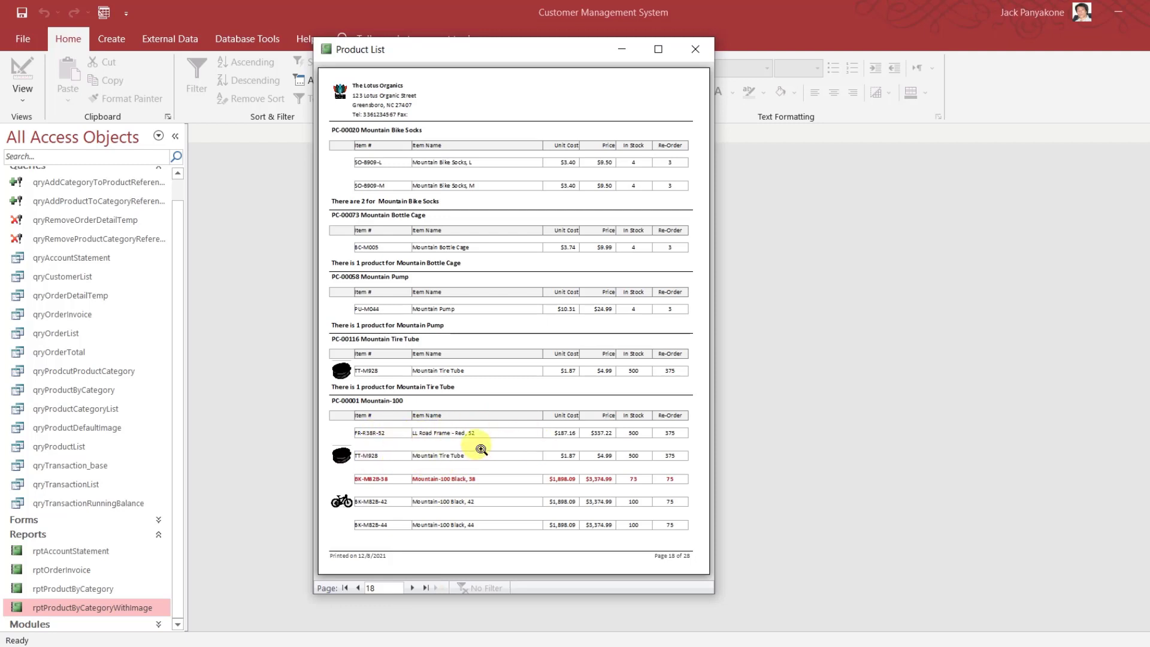
right_click(571, 61)
click(623, 163)
drag(813, 335, 347, 338)
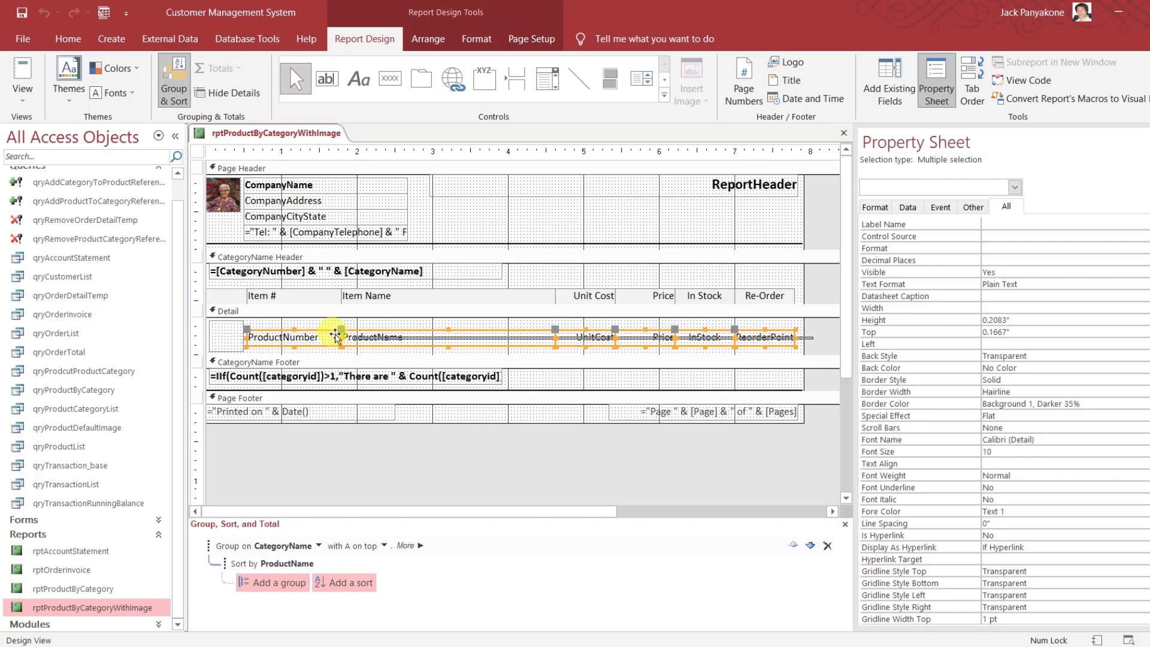
click(573, 451)
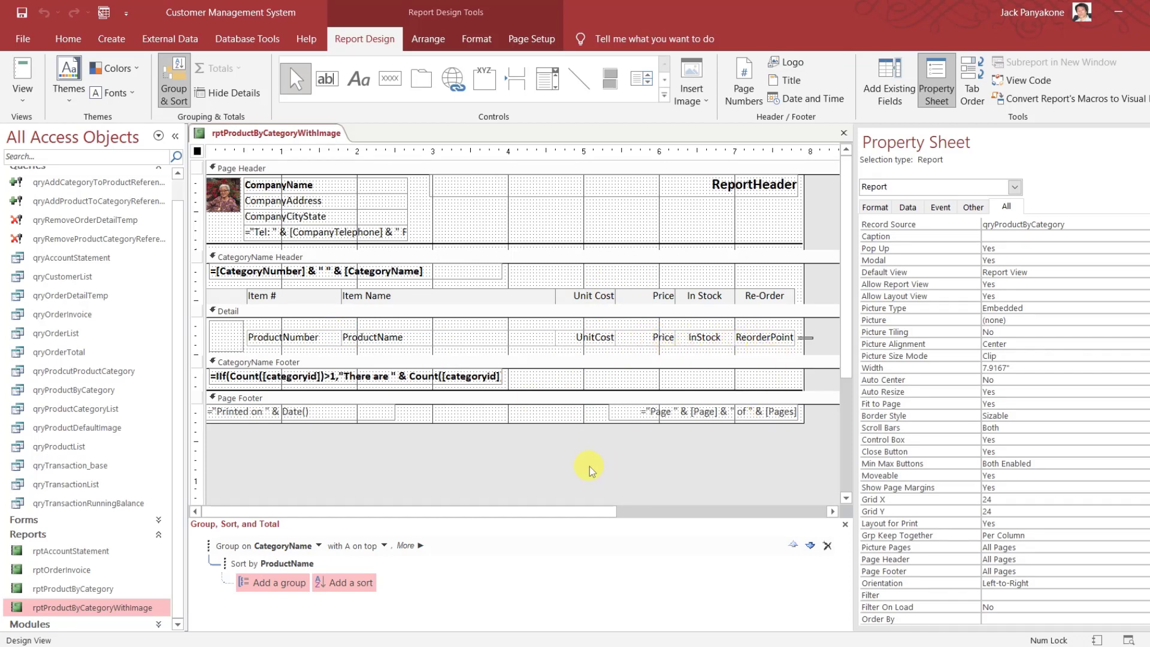
Preview rptProductByCategoryWithImage again and examine the product images on page 18 in a maximized, zoomed-in window
right_click(305, 138)
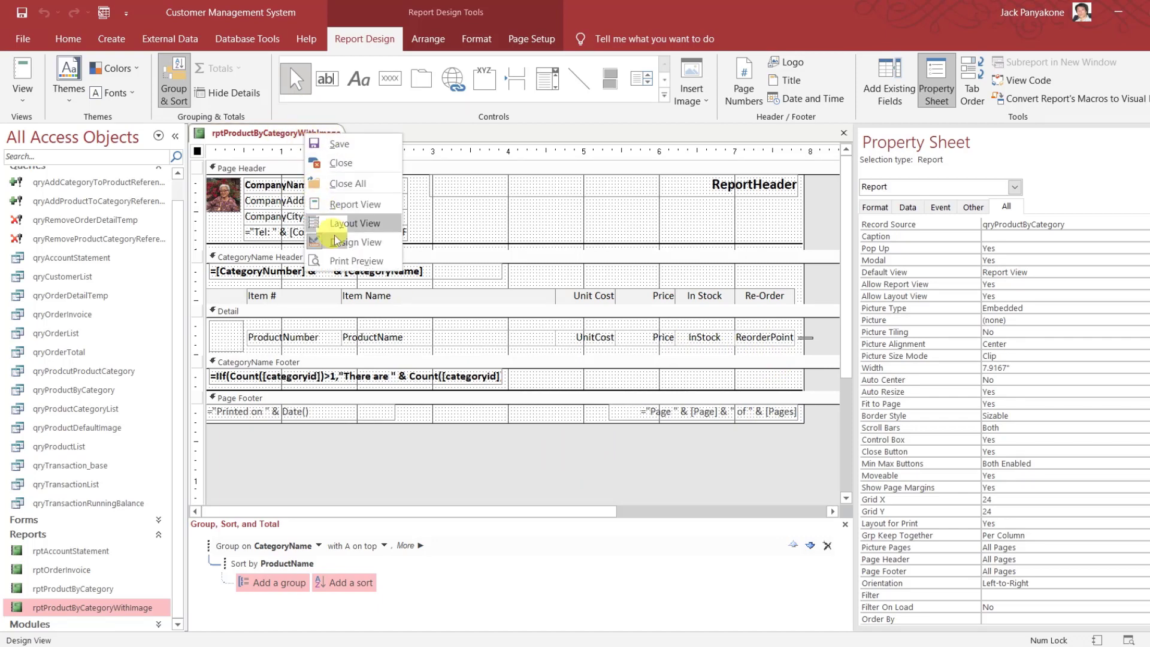
click(340, 260)
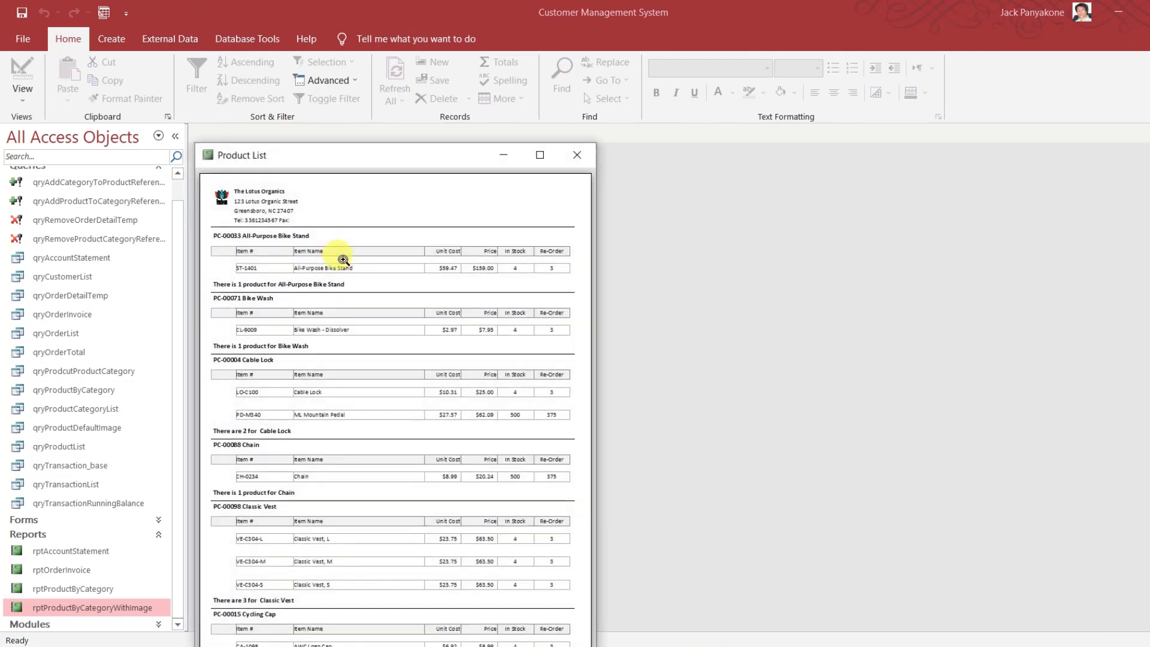
drag(353, 154, 480, 66)
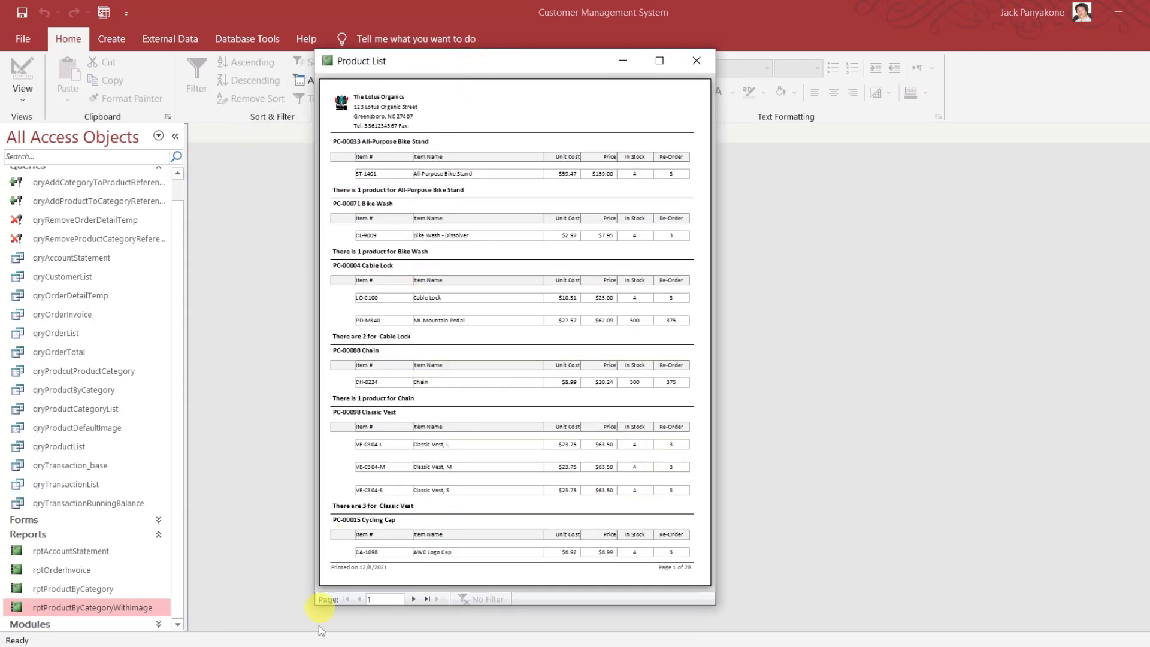
click(415, 599)
click(416, 598)
click(416, 598)
click(415, 598)
click(416, 599)
click(416, 598)
click(416, 598)
click(416, 599)
click(416, 598)
click(416, 598)
click(416, 598)
click(416, 598)
click(416, 598)
click(416, 598)
click(415, 599)
click(416, 598)
click(416, 598)
click(415, 599)
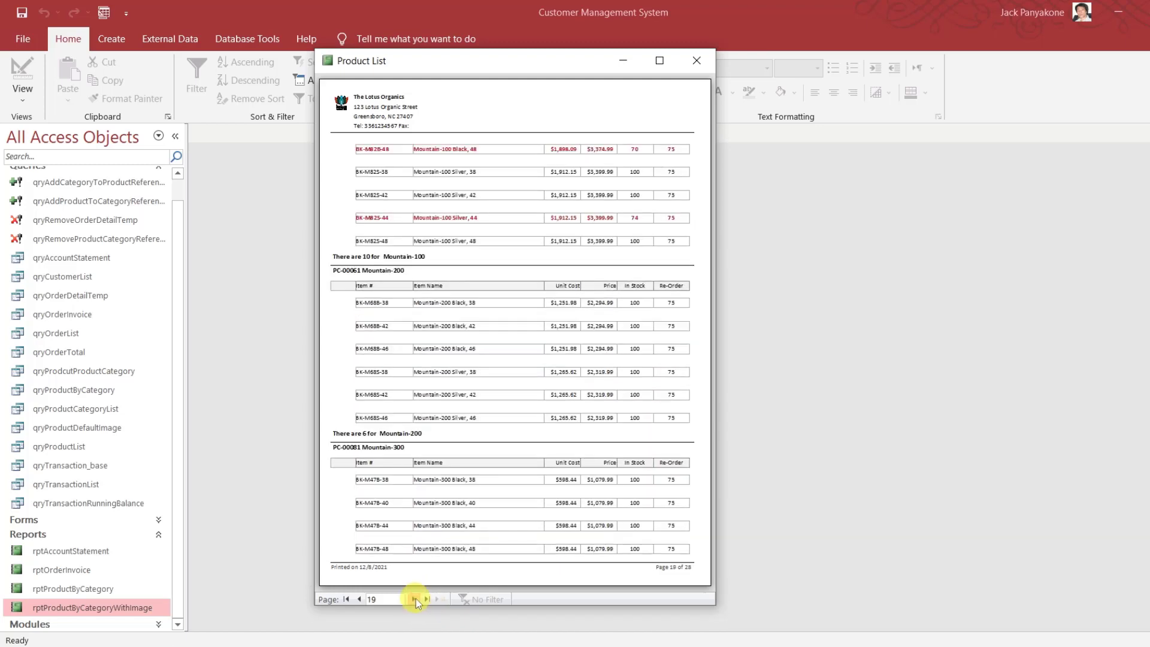
click(359, 599)
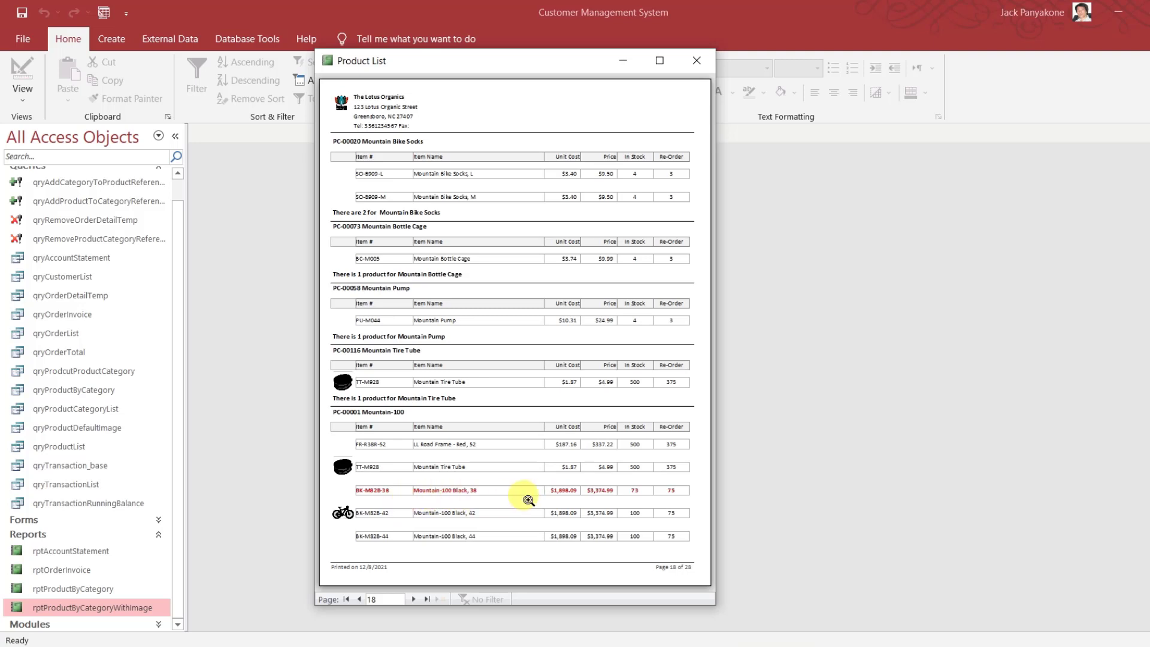
click(664, 68)
click(591, 124)
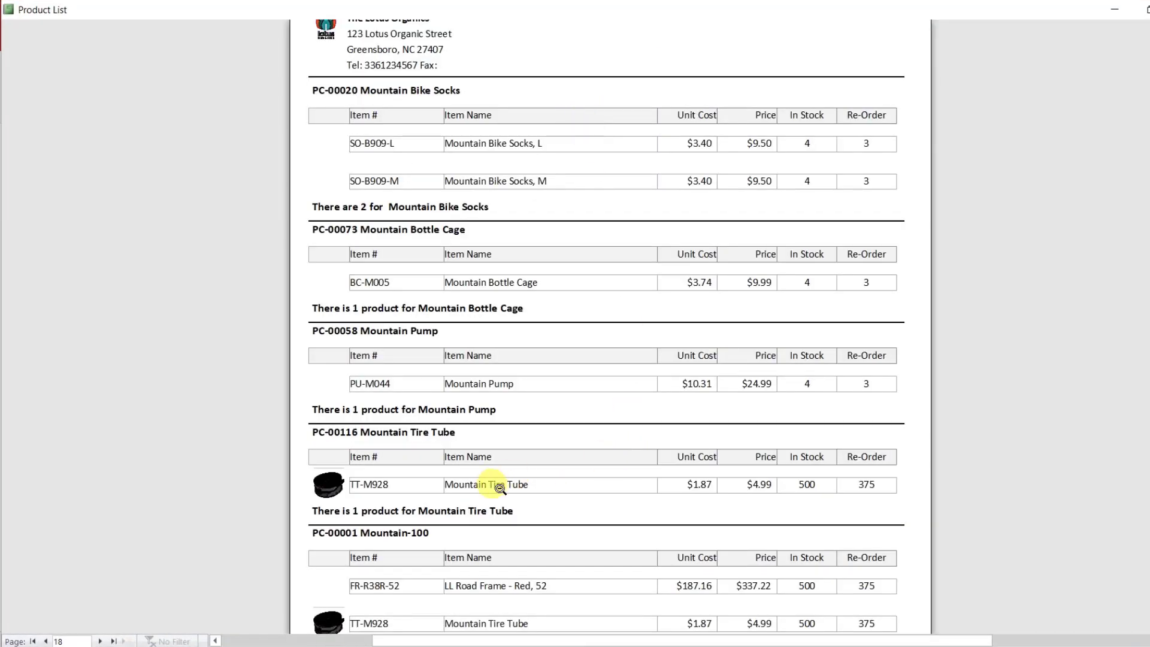
scroll(606, 327, down, 5)
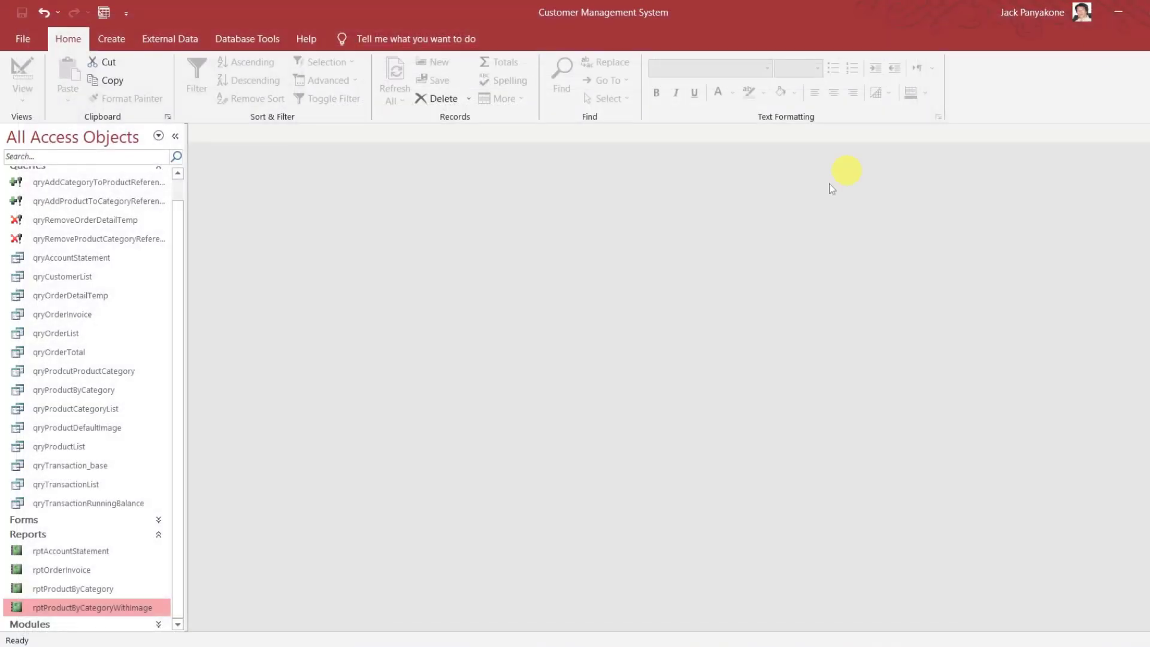
Inspect the layout of rptProductByCategory in Design View and close that report
click(95, 588)
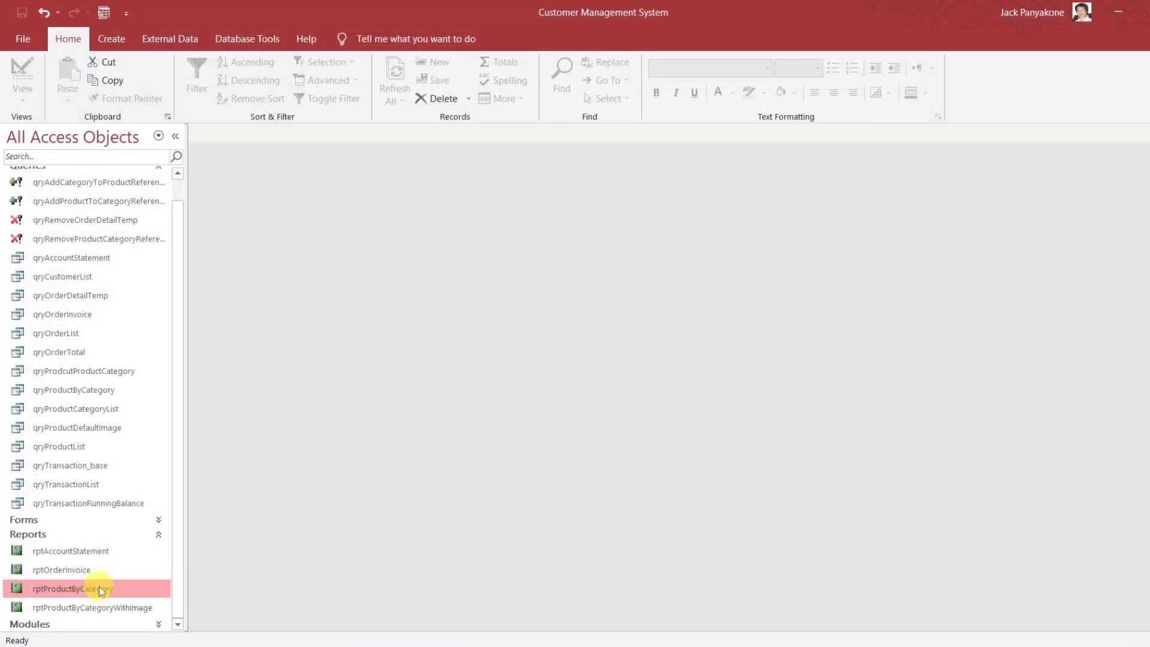
right_click(100, 587)
click(177, 378)
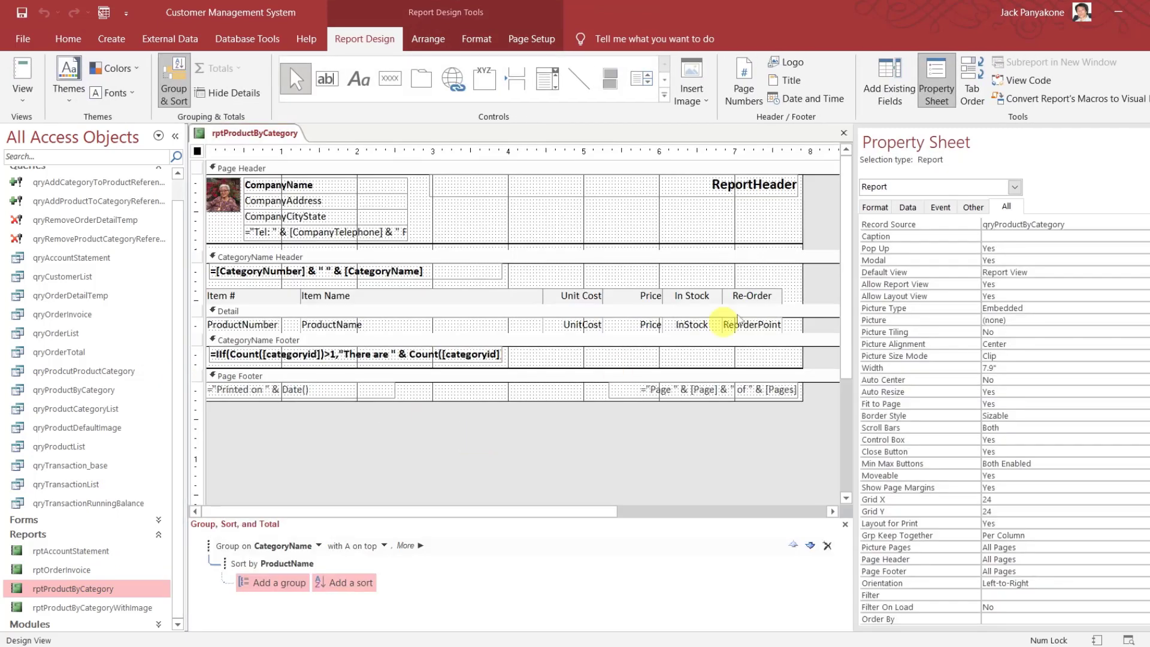
click(843, 133)
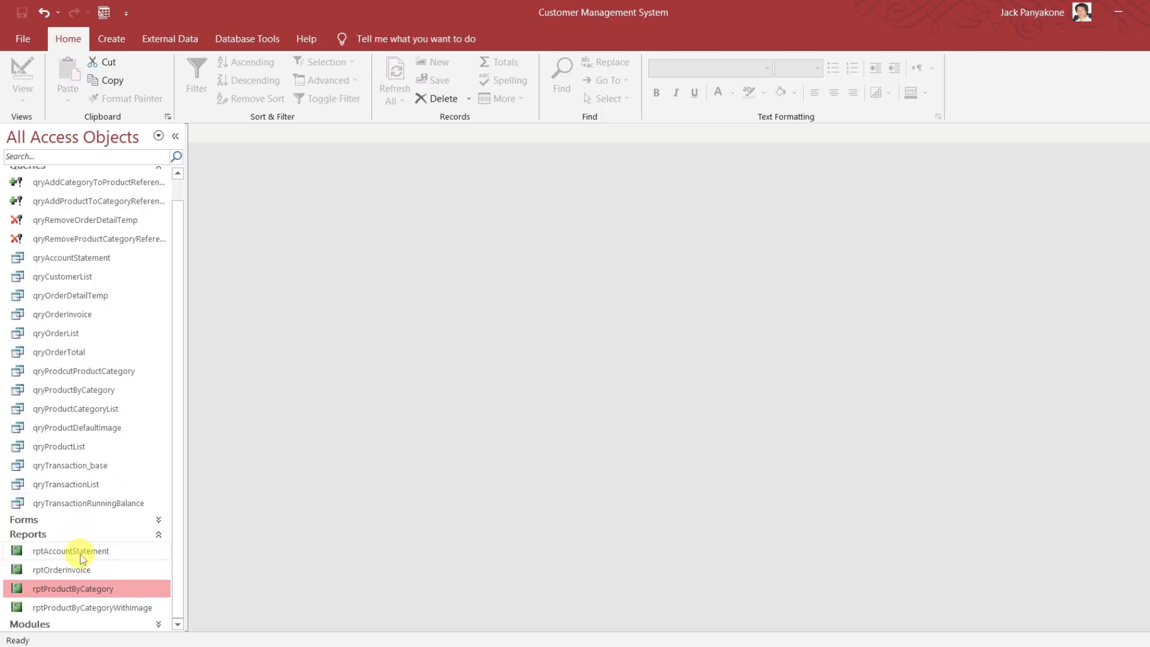
Look through the database object groups, collapsing Queries and Forms so that only the Reports group is expanded
click(155, 534)
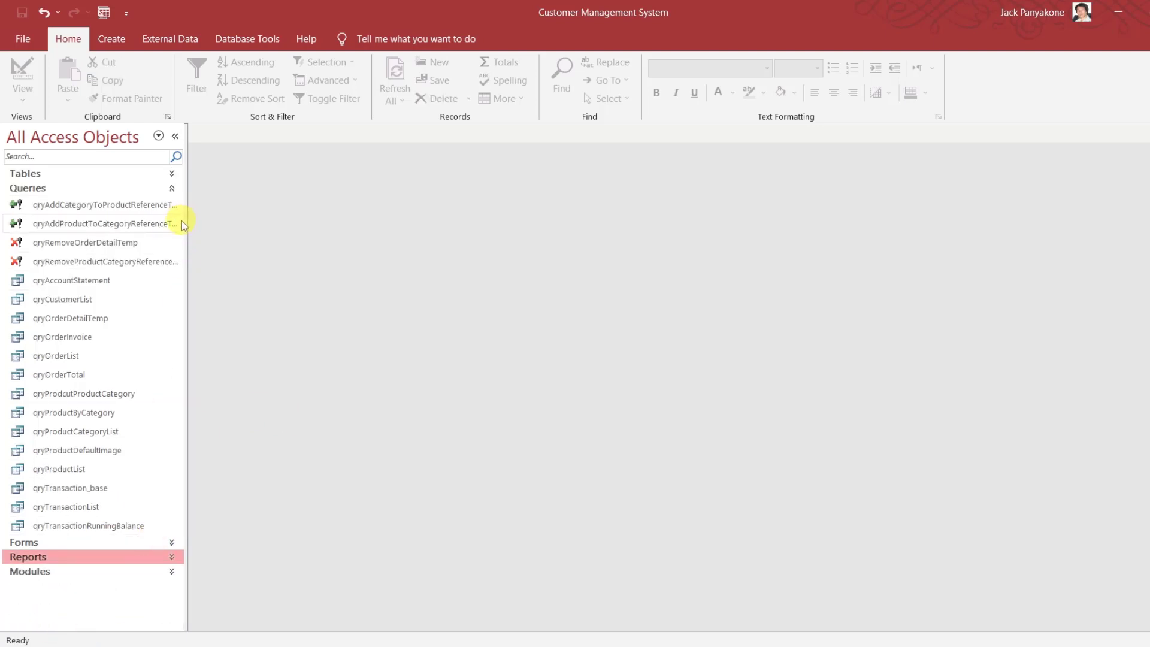
click(175, 193)
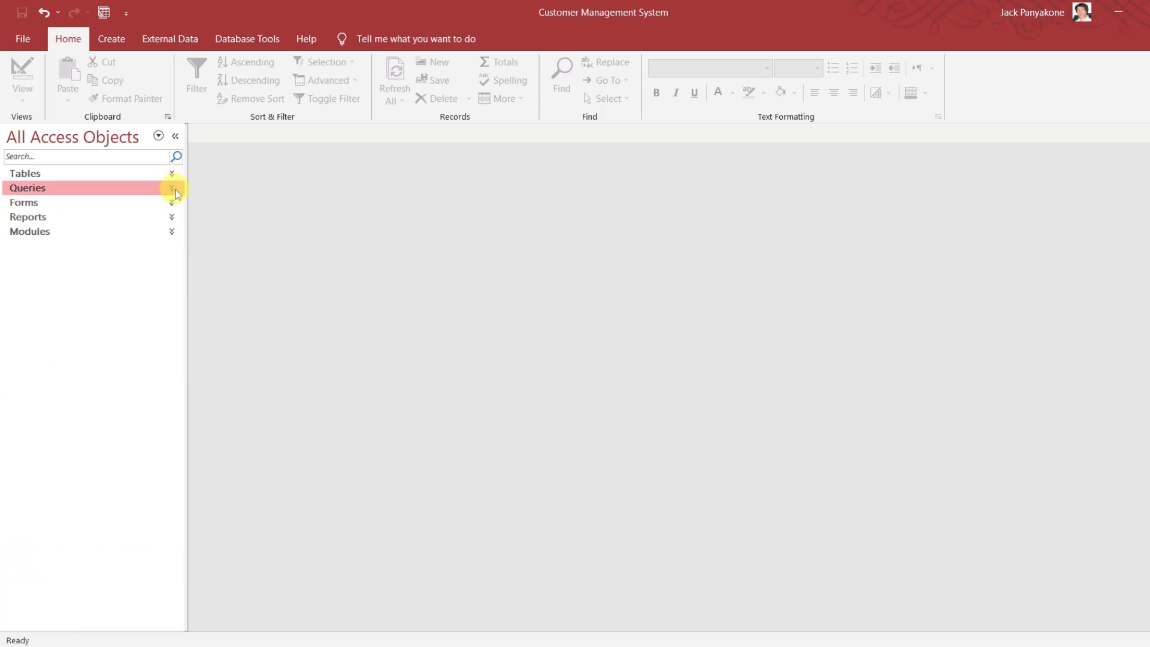
click(172, 205)
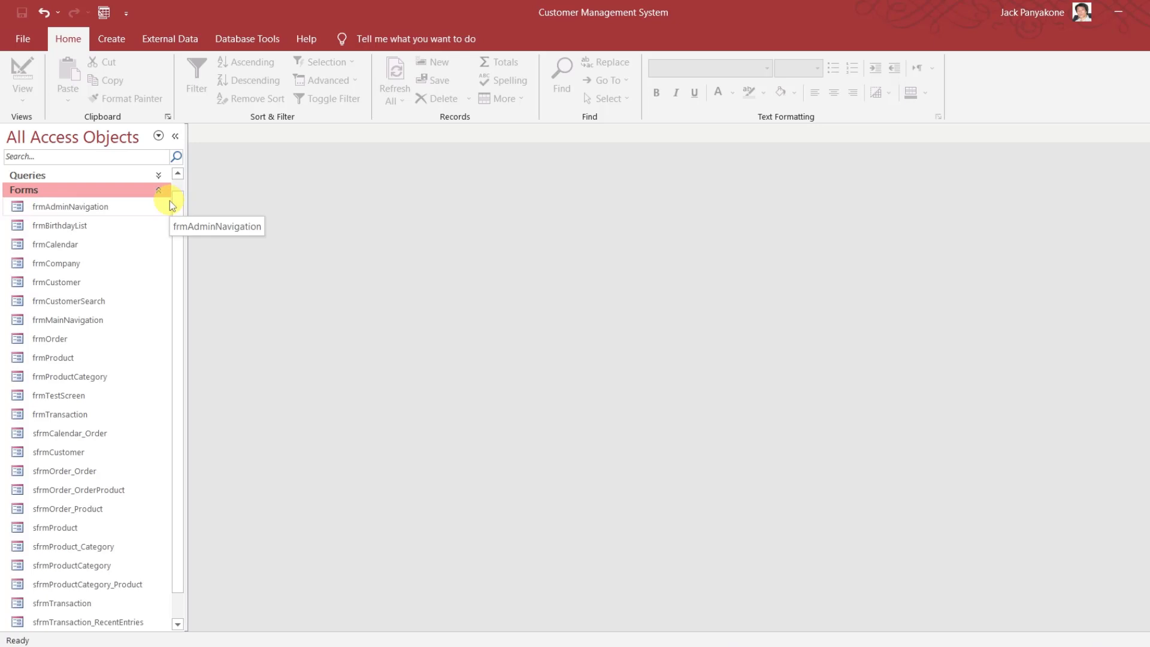
click(162, 190)
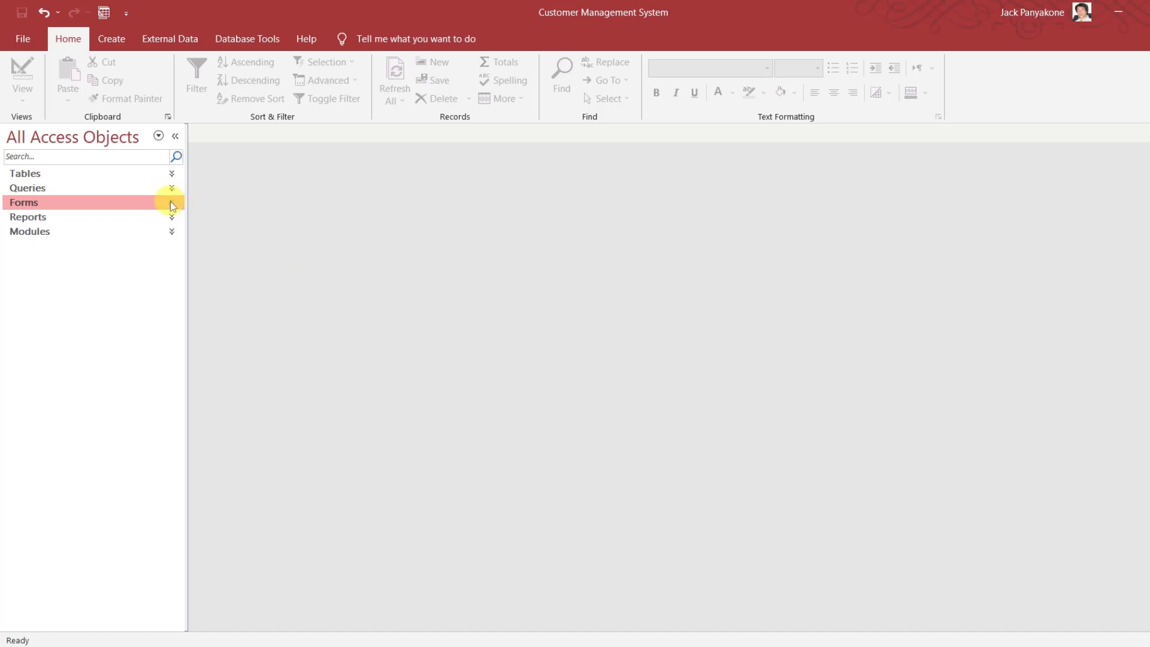
click(172, 204)
click(160, 200)
click(173, 201)
mouse_move(177, 236)
mouse_down()
mouse_move(168, 350)
mouse_move(173, 239)
mouse_up()
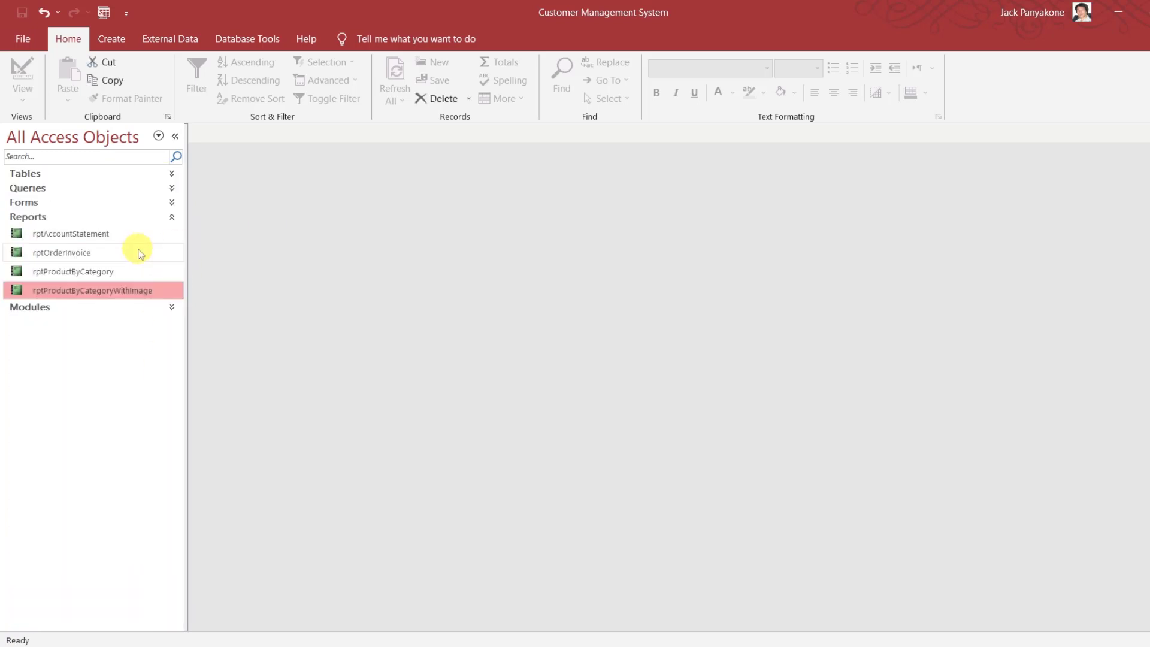
Open rptProductByCategoryWithImage in Print Preview, with its window maximized and the page zoomed in
right_click(120, 290)
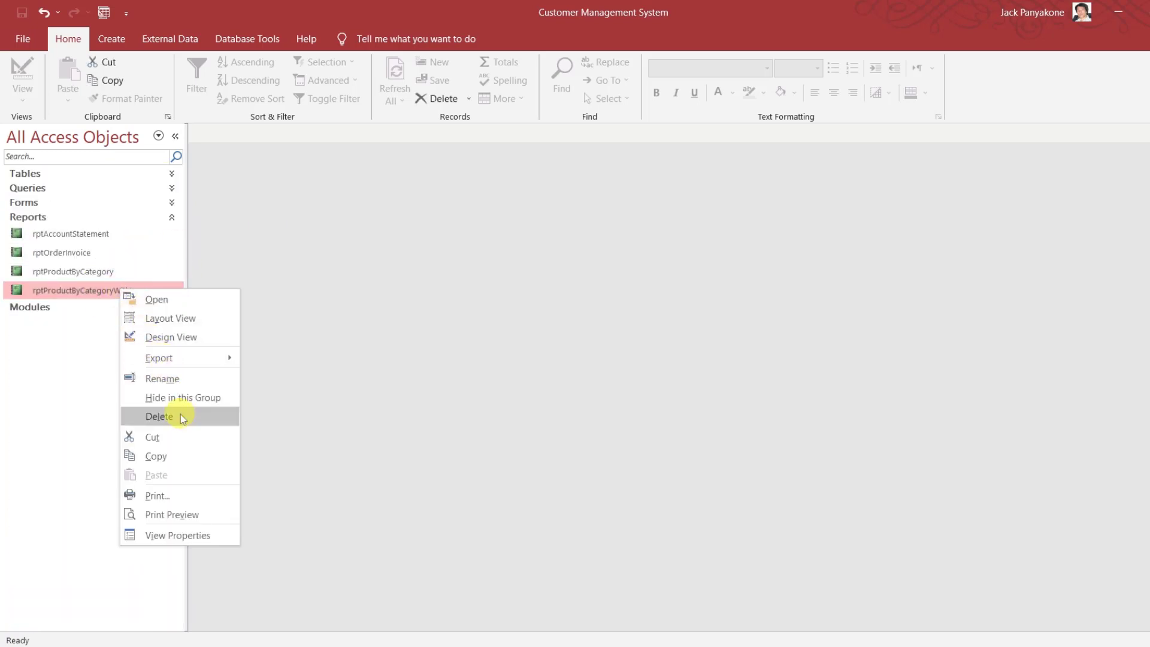
click(187, 514)
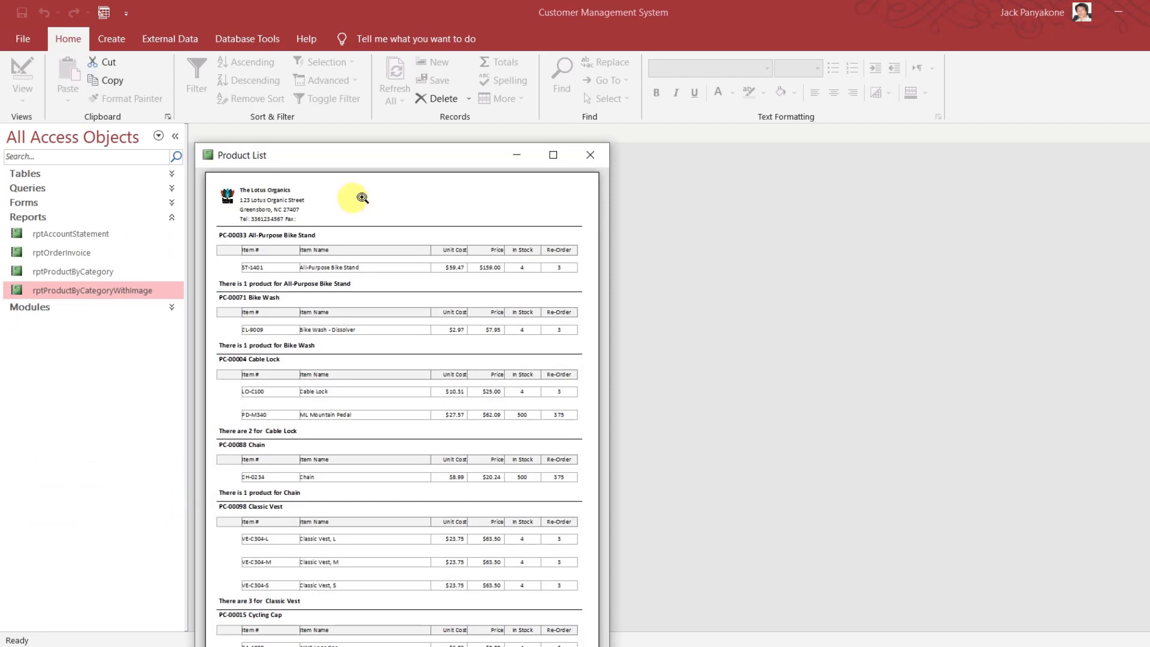
drag(386, 159, 509, 36)
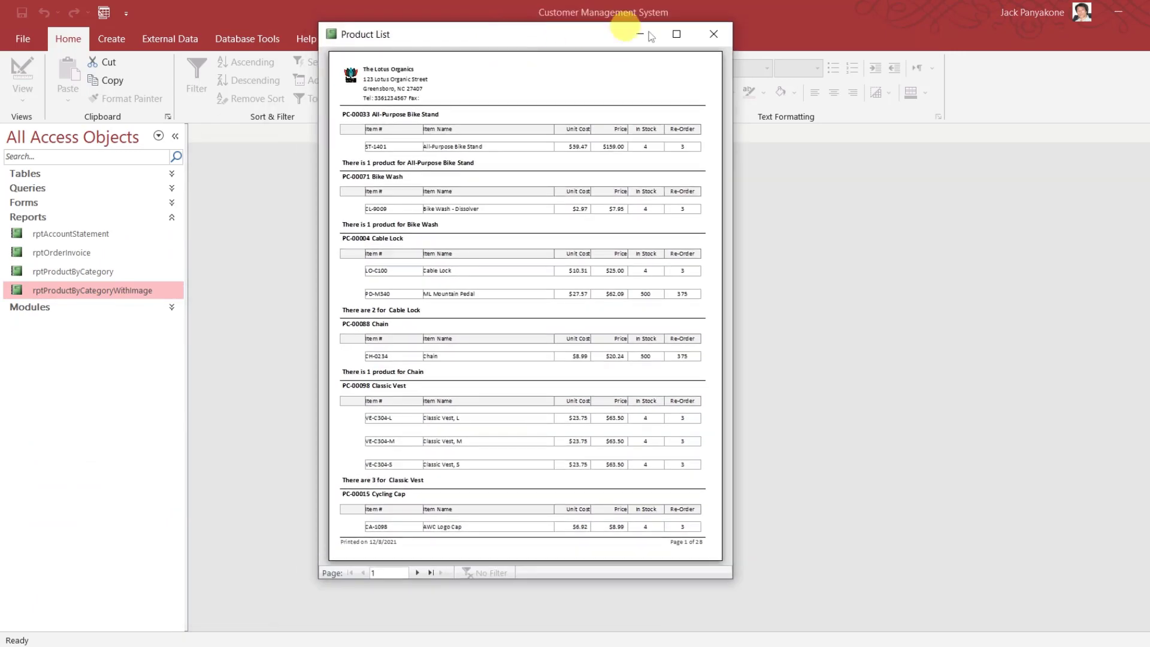
click(678, 34)
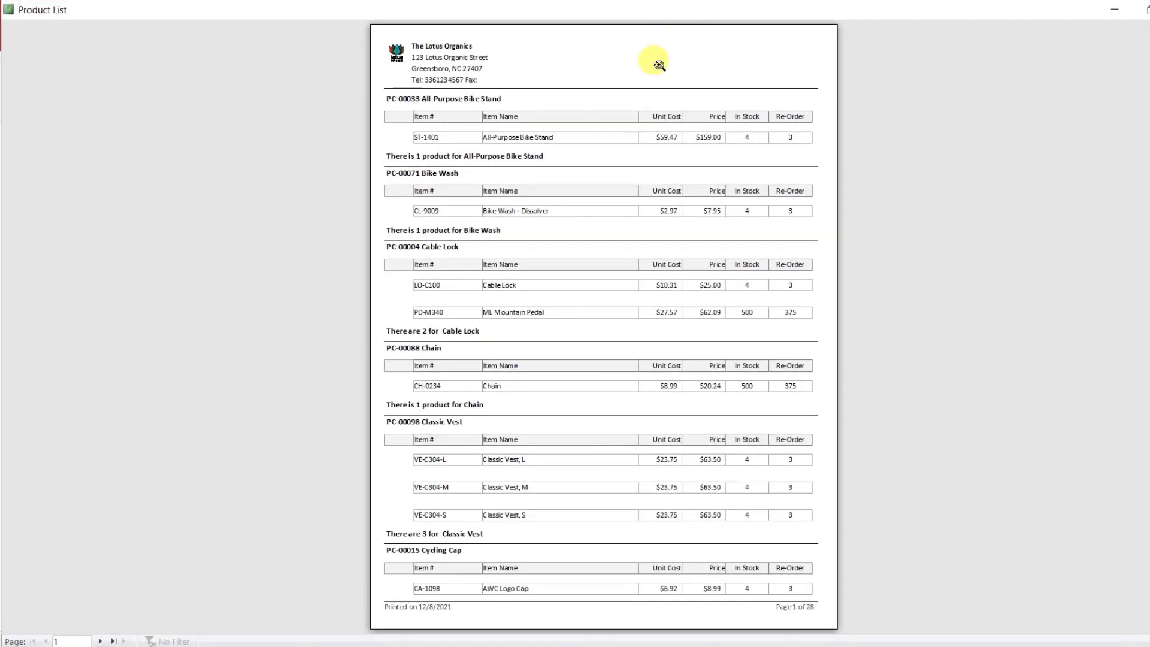
click(659, 61)
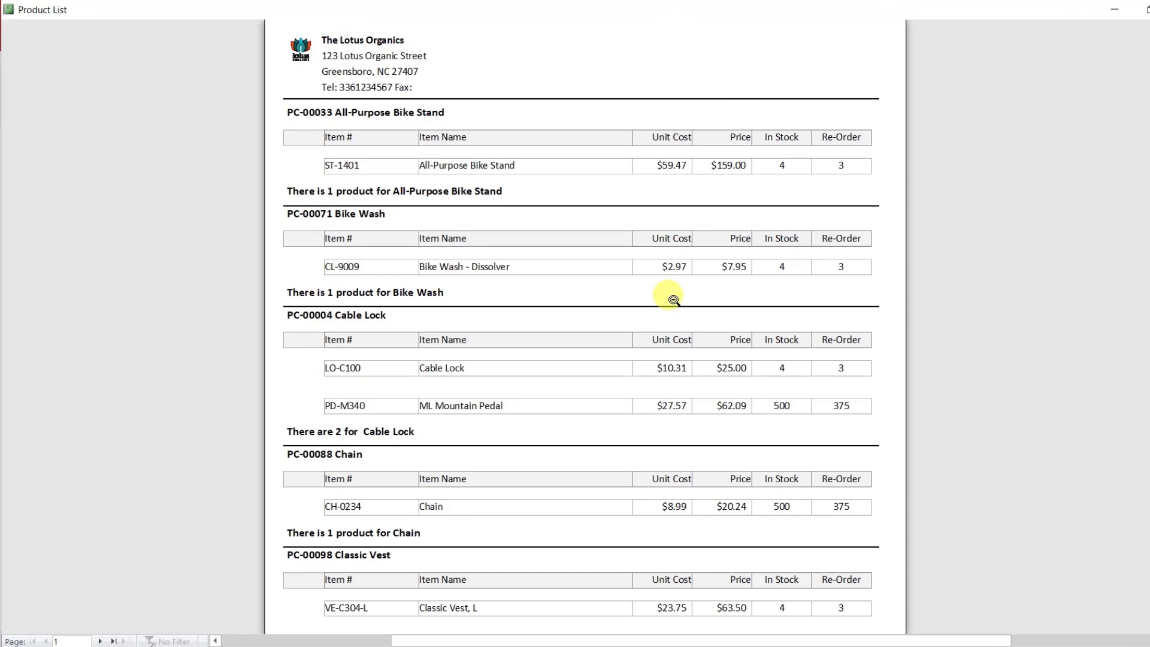
Go to page 18 of the previewed report and examine the images beside the Mountain Tire Tube and Mountain-100 products
click(103, 639)
click(103, 641)
click(103, 640)
click(102, 640)
click(101, 640)
click(101, 641)
click(101, 641)
click(100, 641)
click(101, 641)
click(101, 641)
click(101, 641)
click(101, 641)
click(100, 641)
click(100, 641)
click(101, 641)
click(101, 641)
click(100, 641)
click(100, 641)
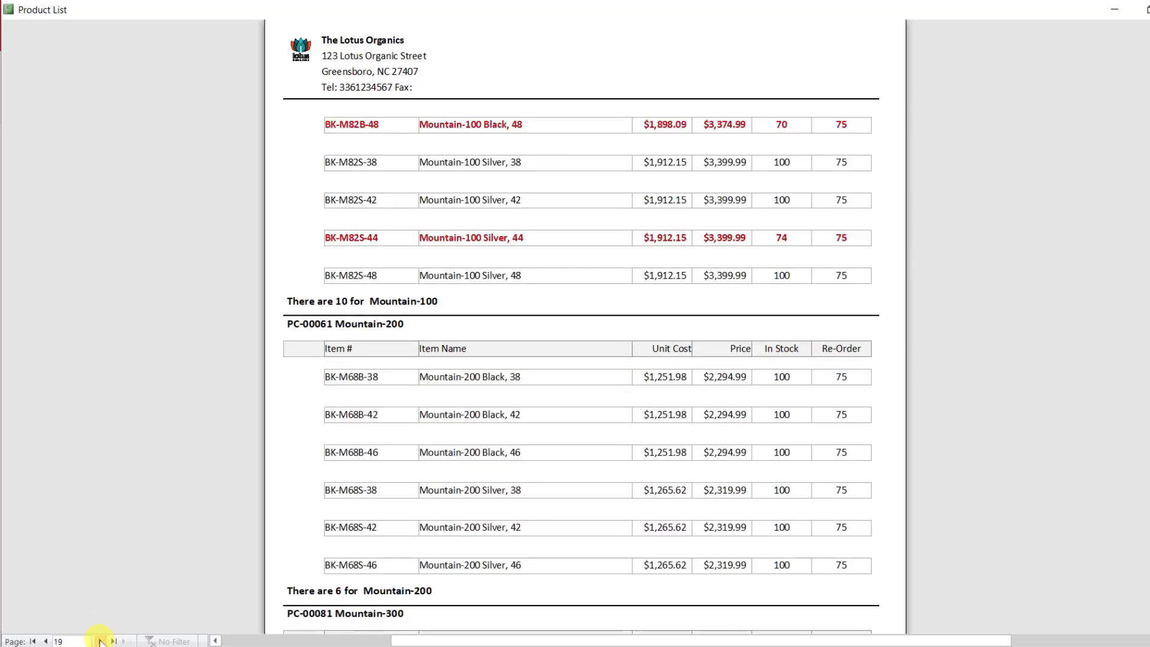
click(46, 641)
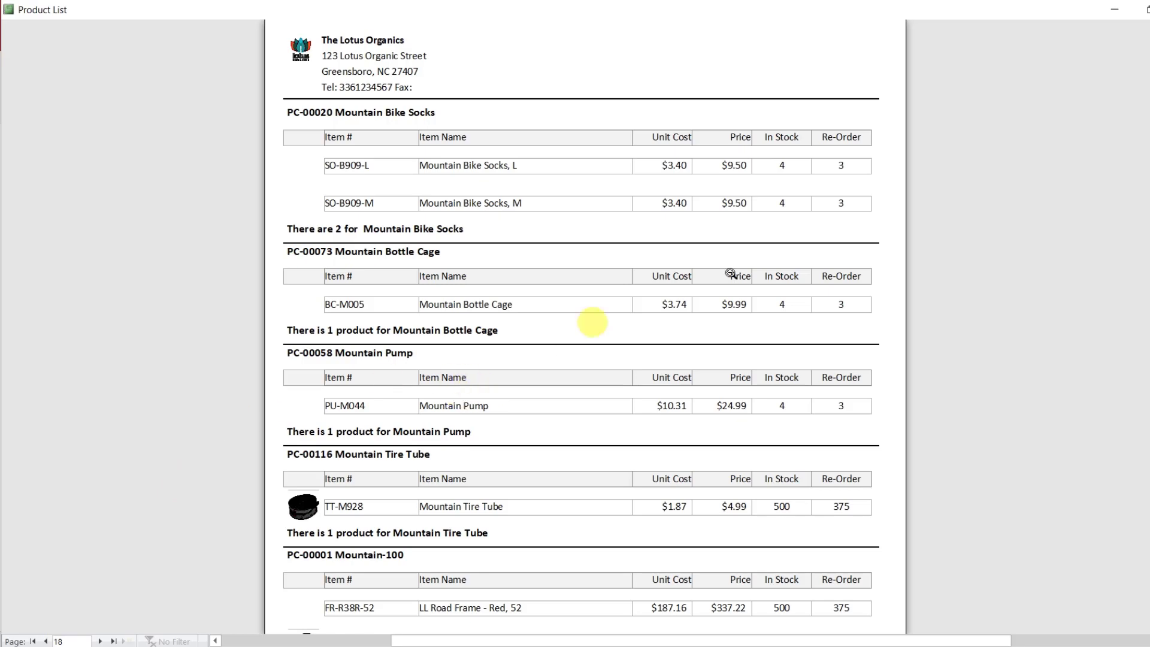
scroll(581, 324, down, 5)
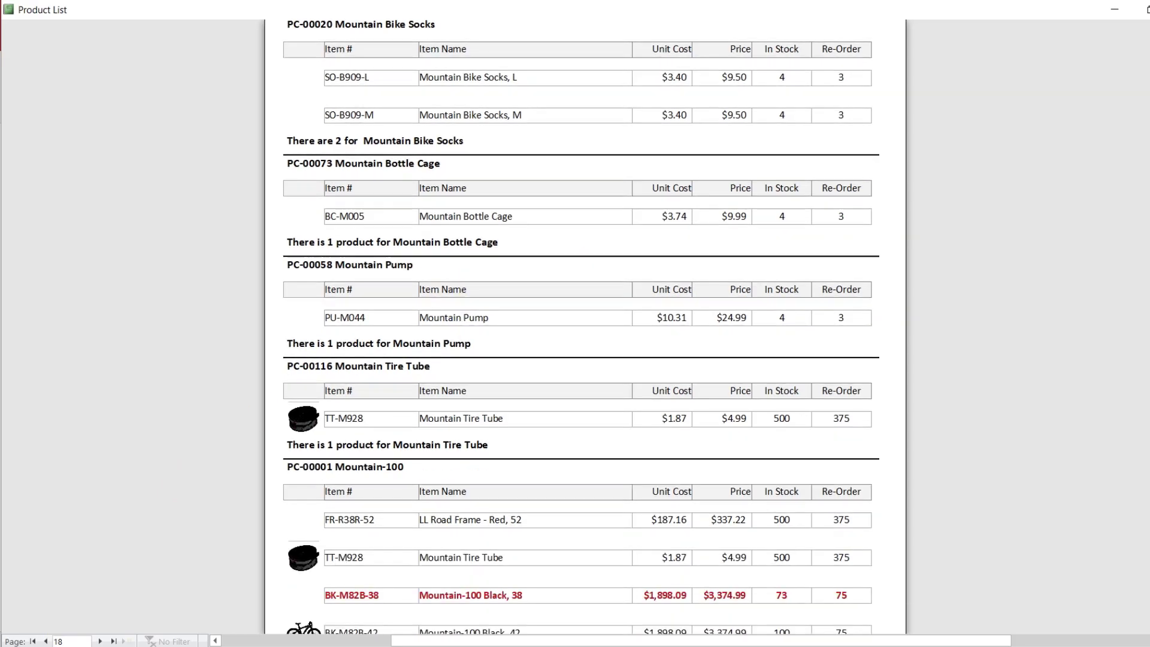
scroll(585, 324, up, 2)
scroll(585, 324, down, 2)
scroll(585, 324, up, 3)
scroll(585, 323, down, 2)
scroll(585, 324, up, 2)
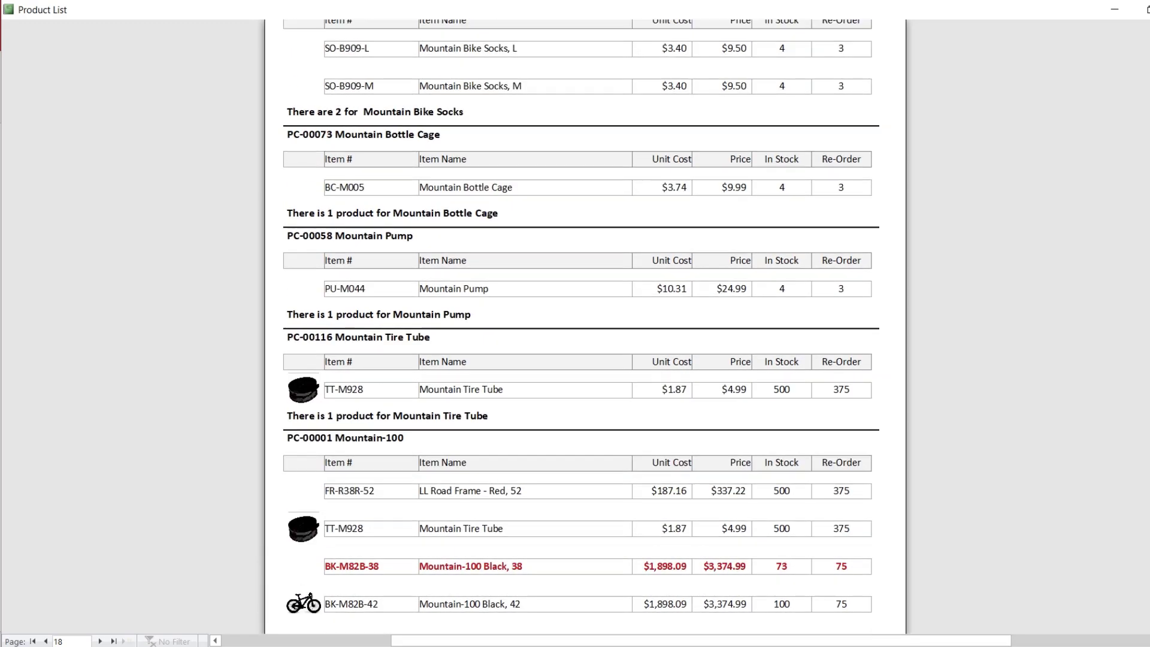
scroll(585, 323, down, 1)
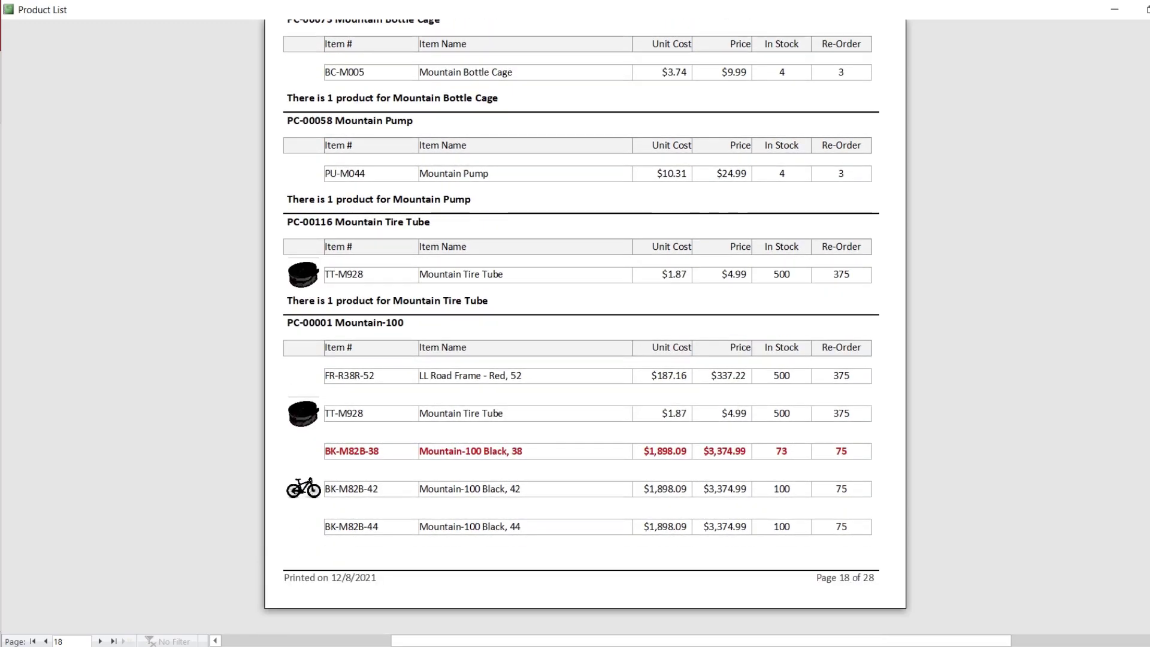
scroll(581, 323, up, 5)
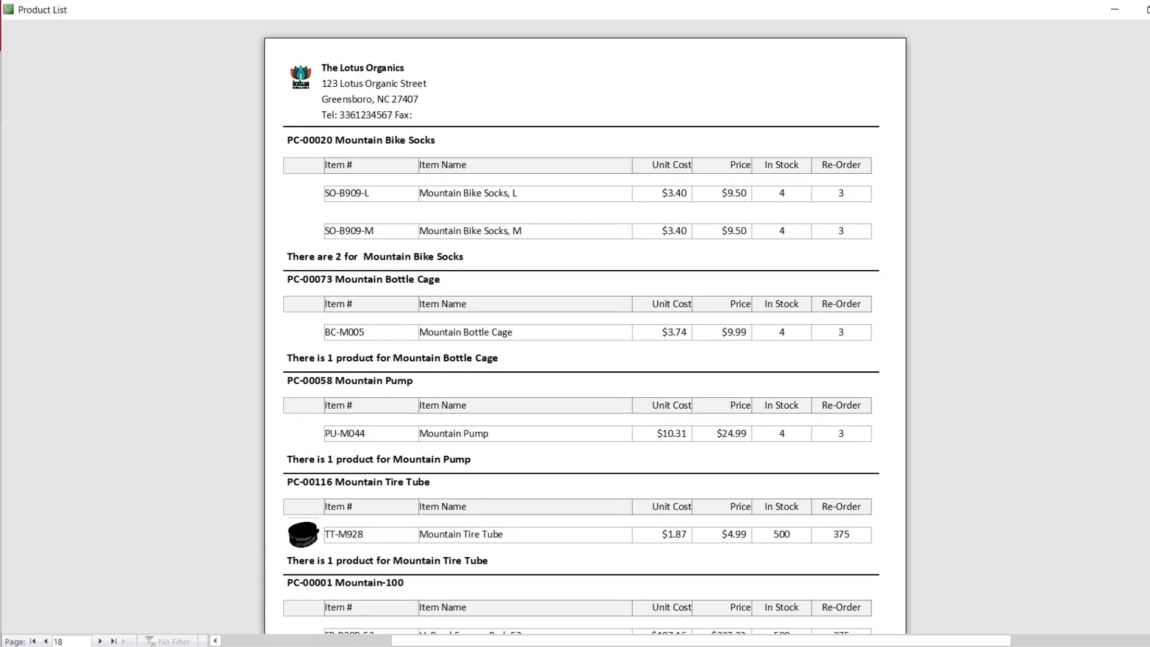